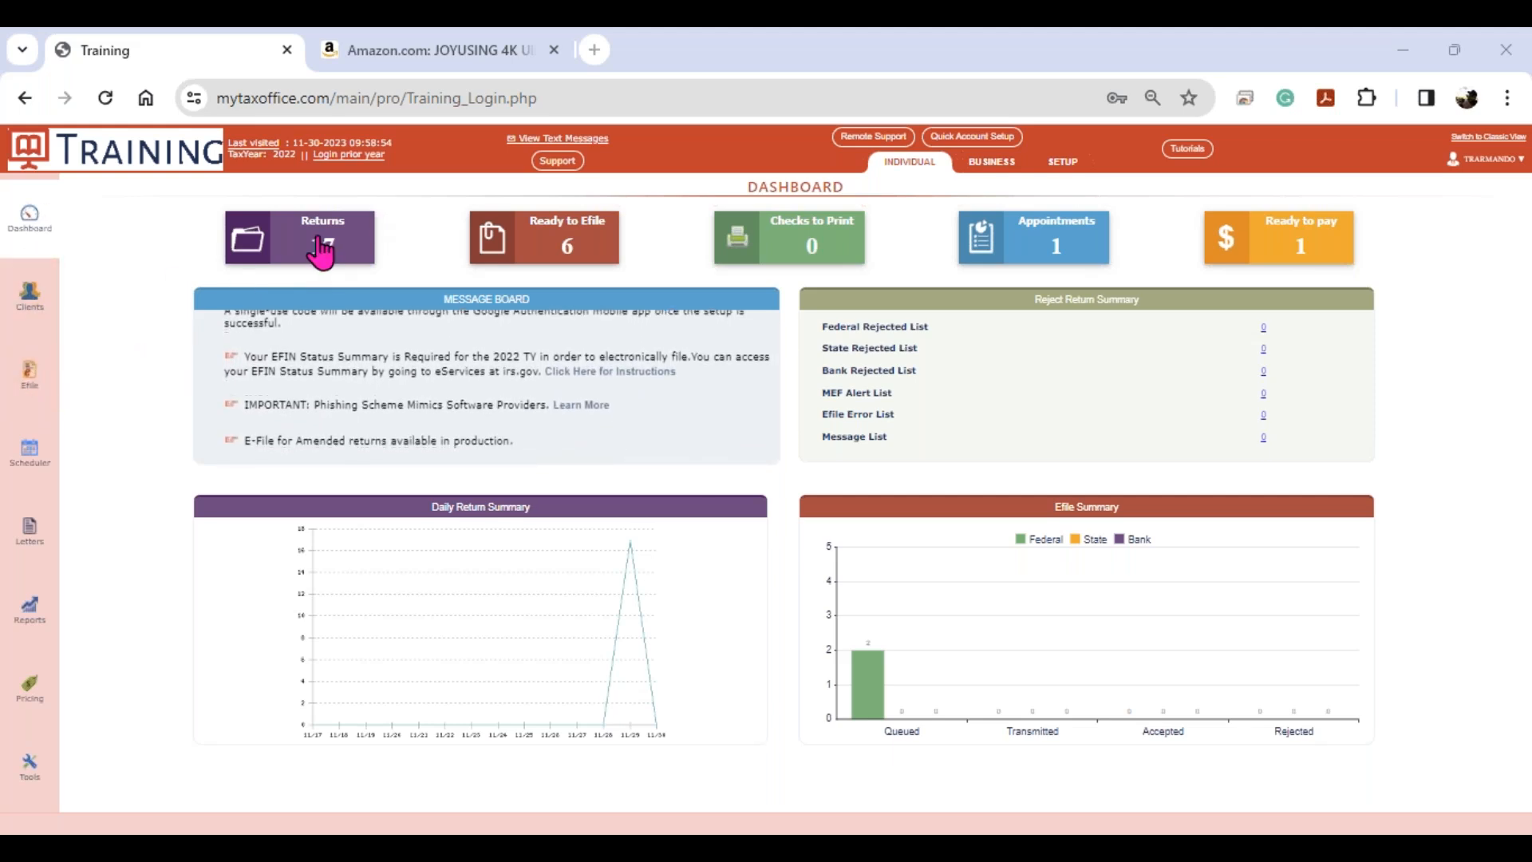
- In Clients, view the PaperFiled, Completed, Incomplete, Unpaid Invoices and Paid Clients lists in turn
click(28, 313)
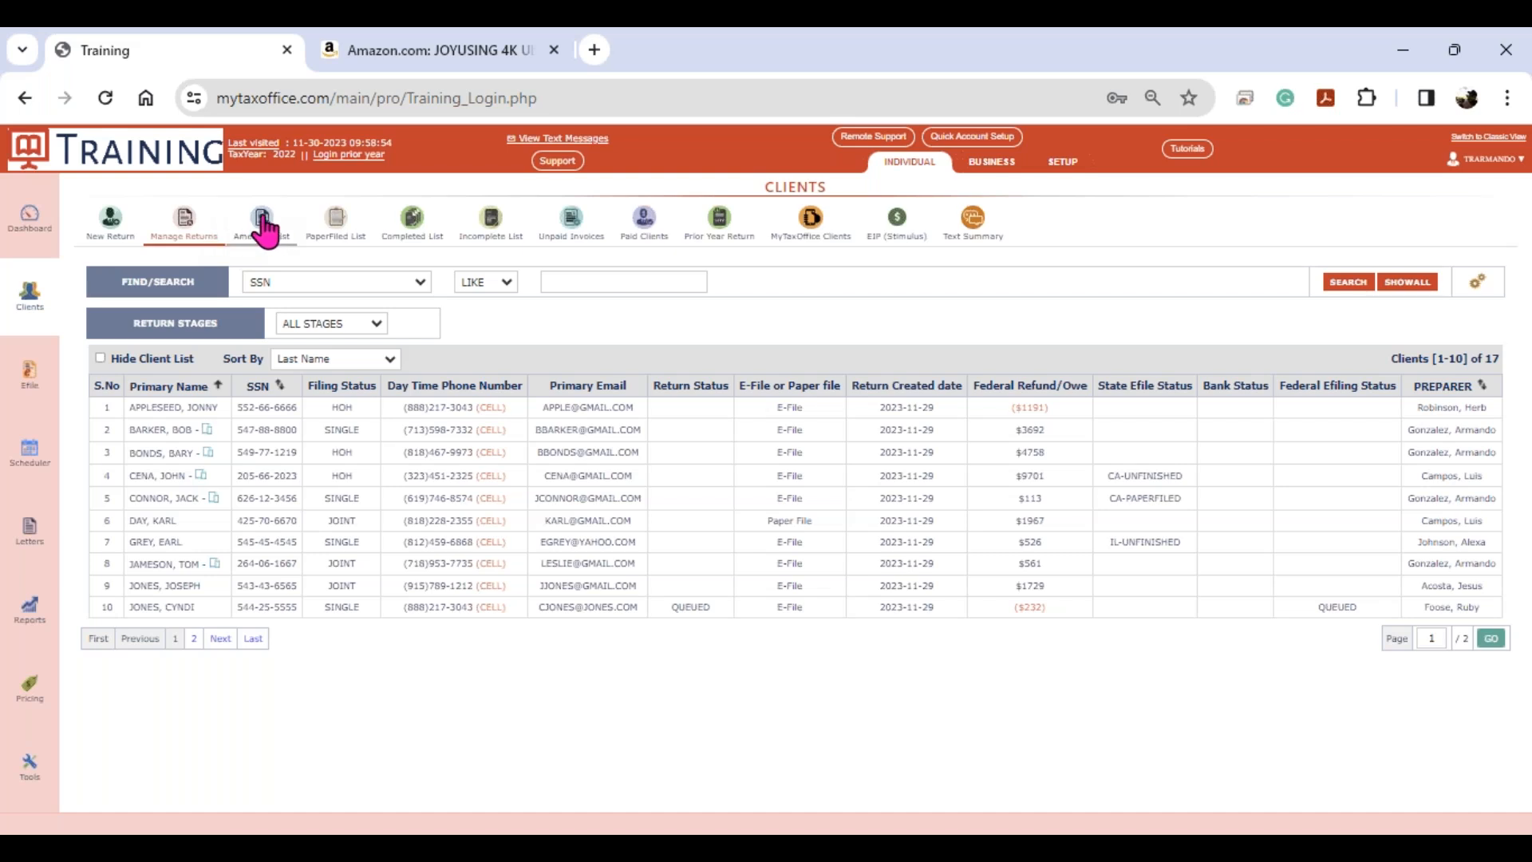
click(339, 234)
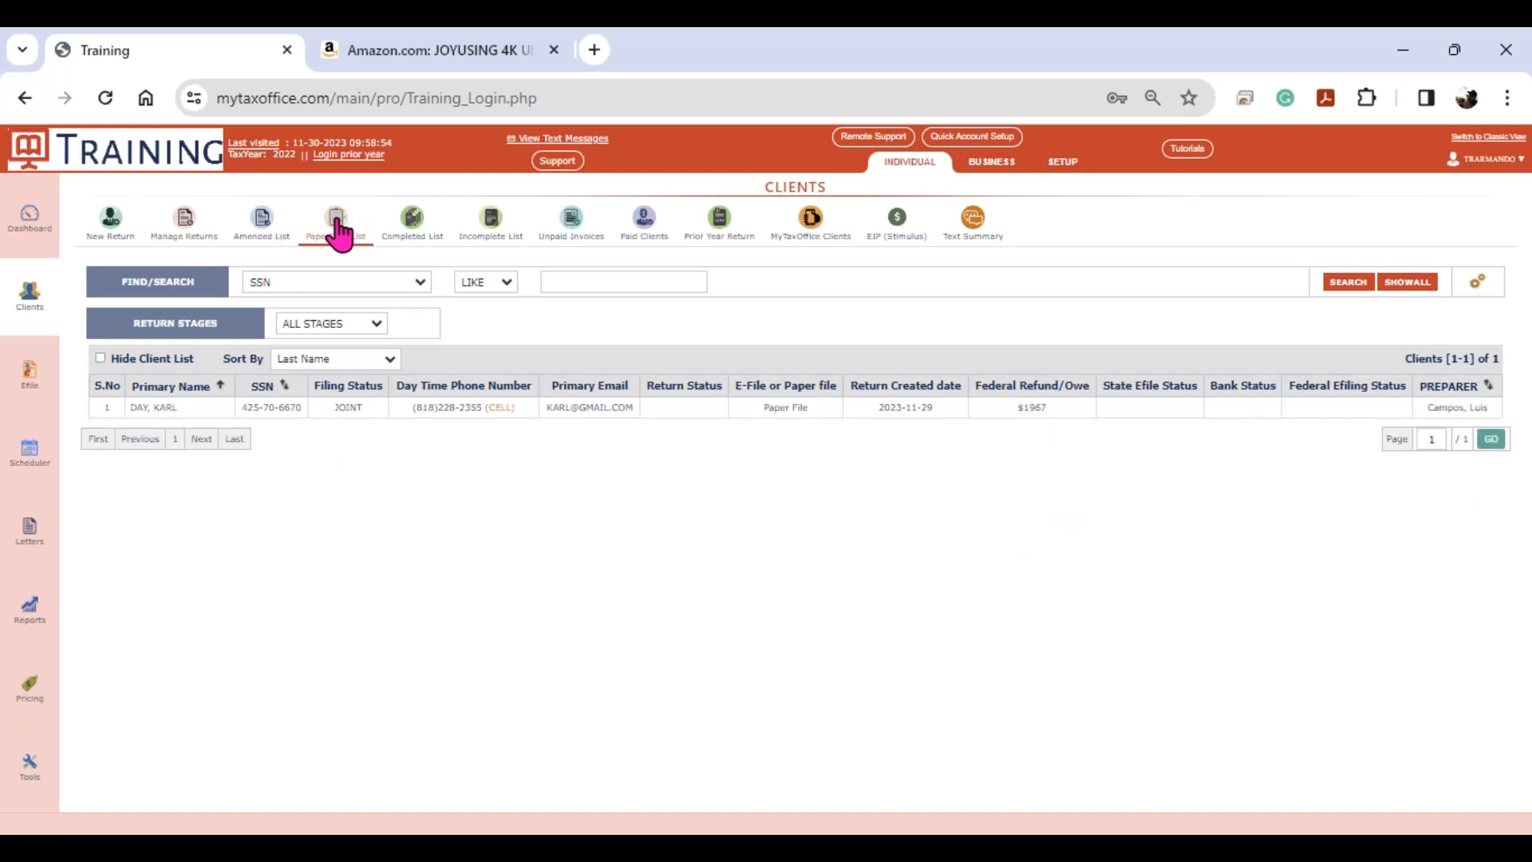
click(413, 228)
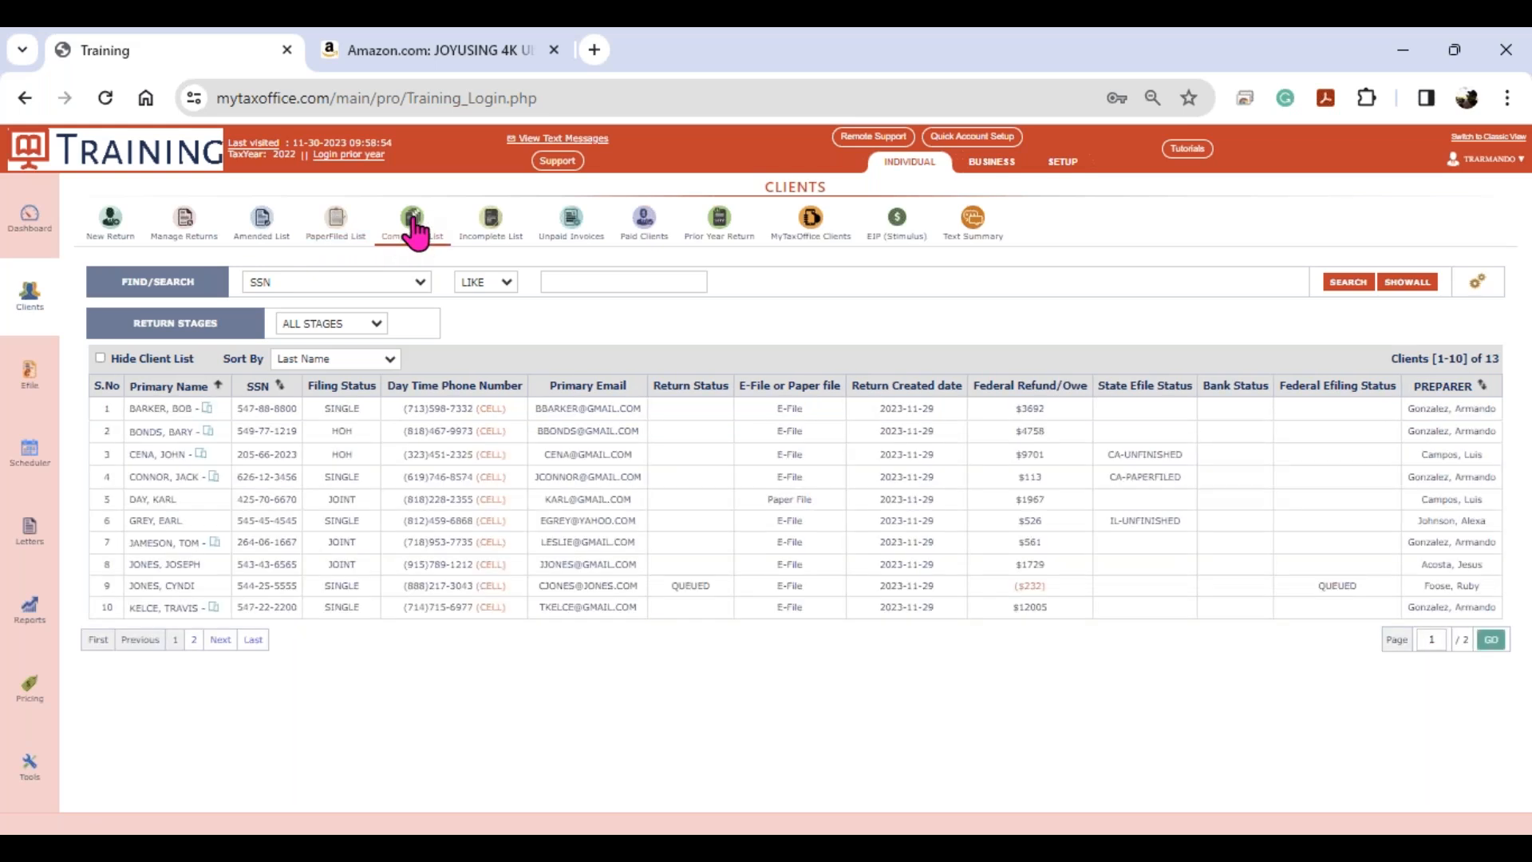
click(495, 227)
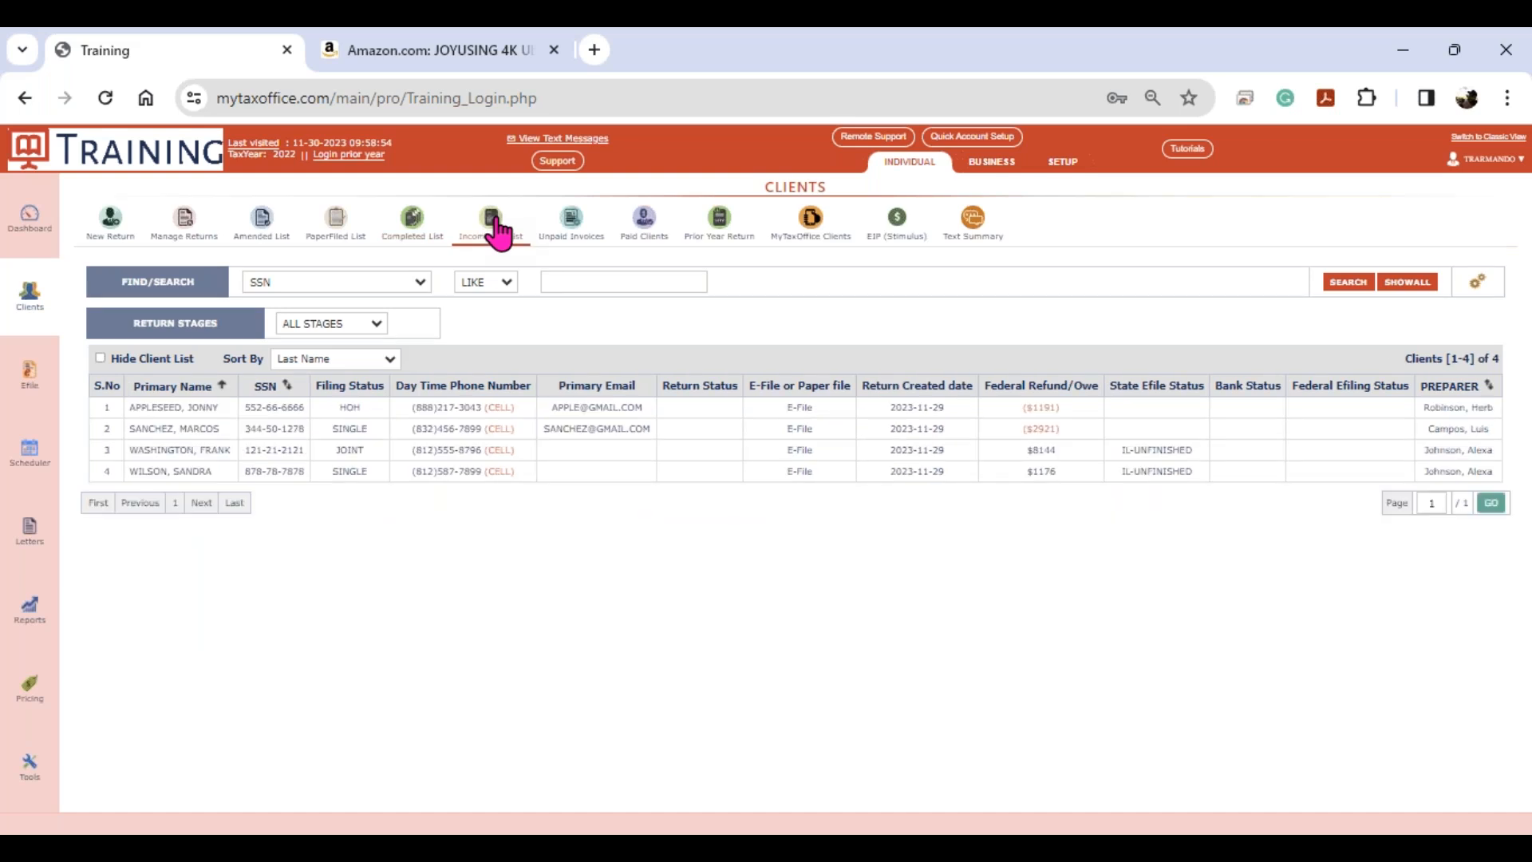
click(576, 229)
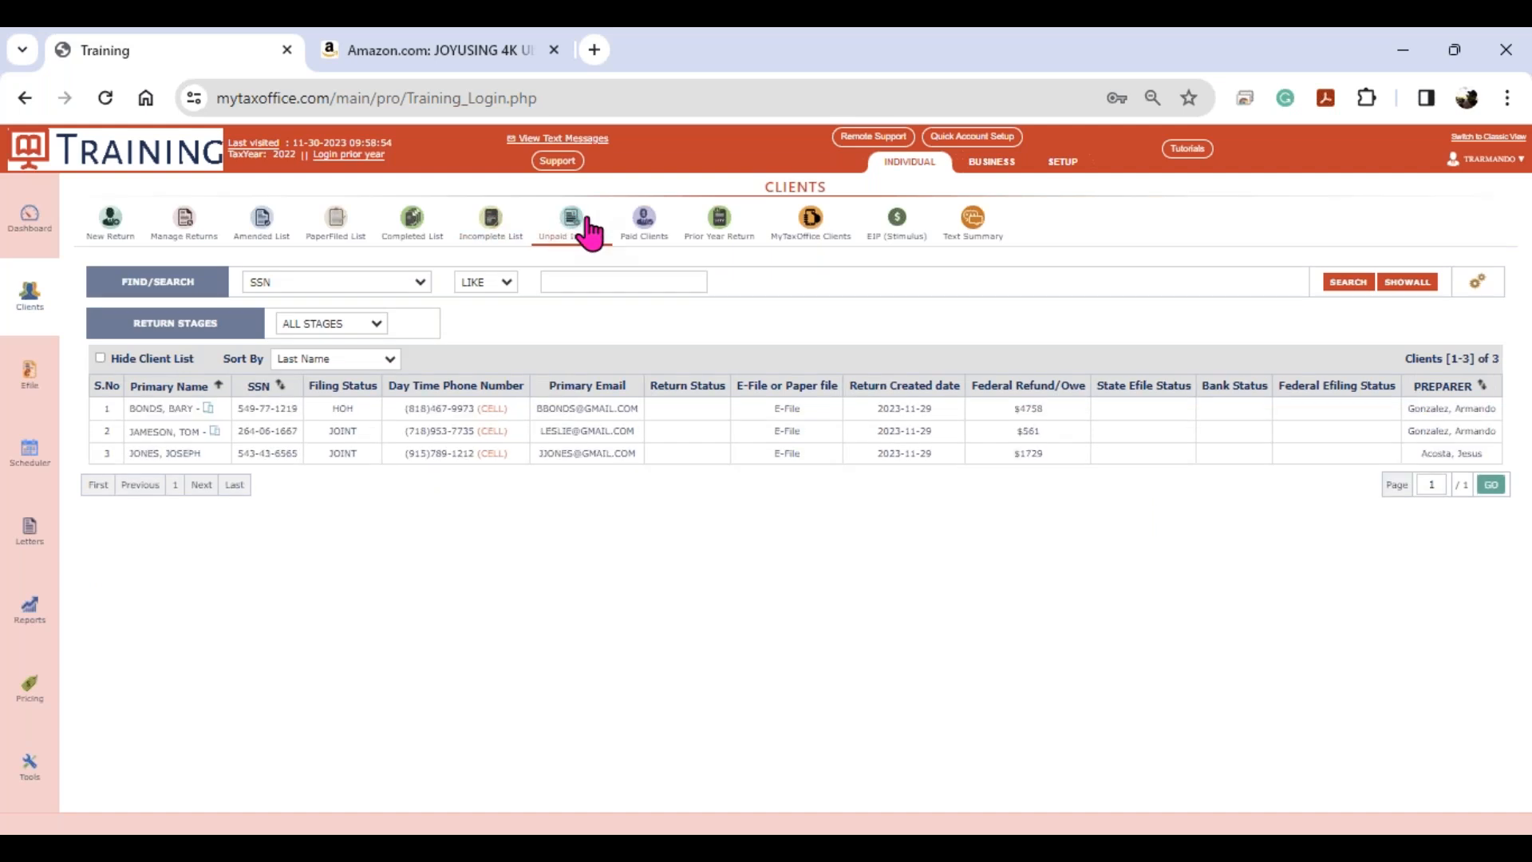
click(646, 231)
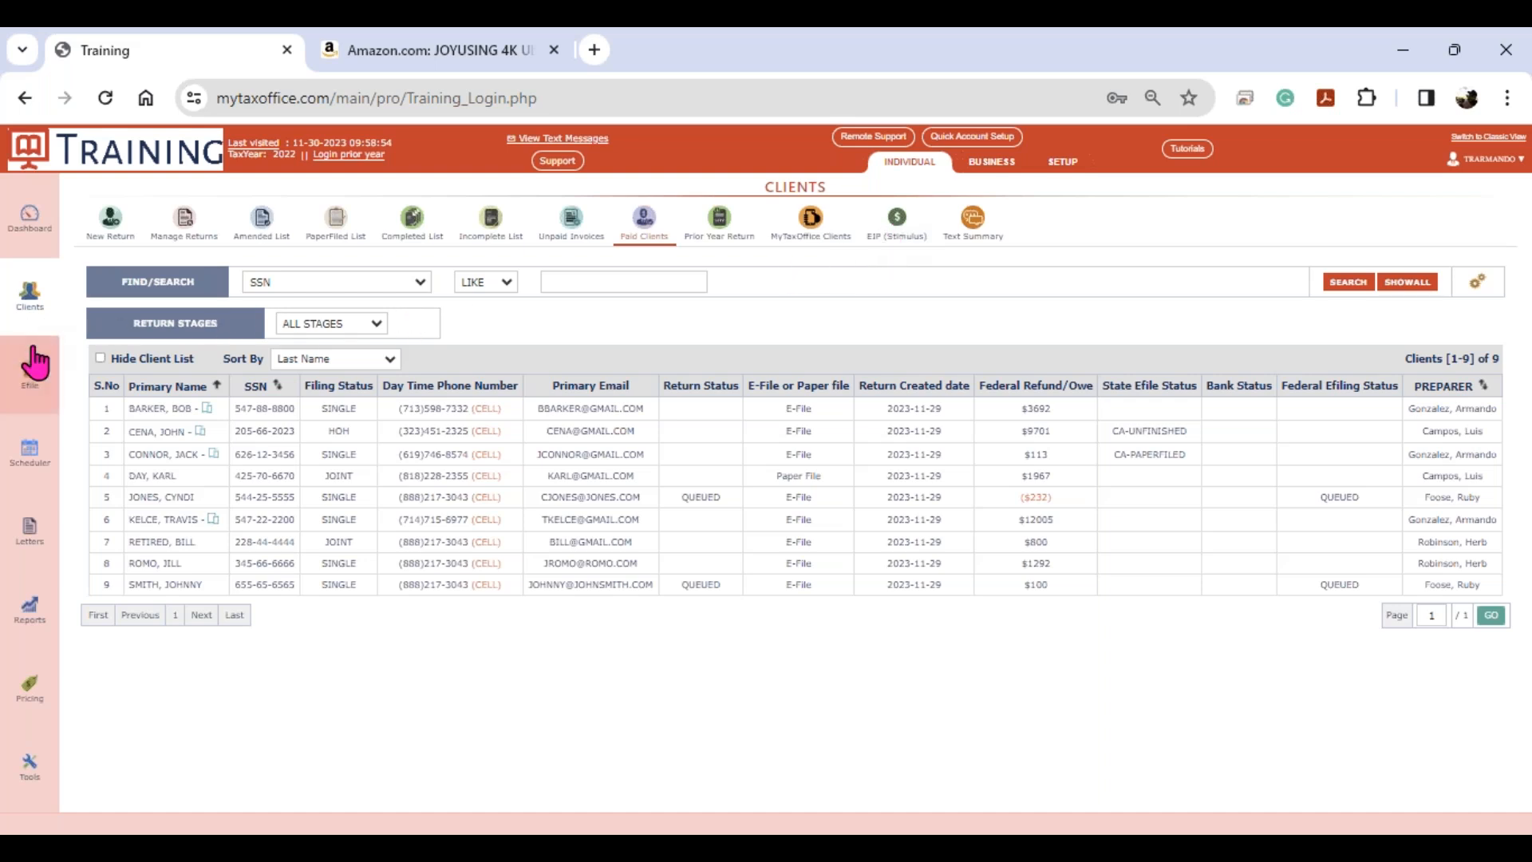
- In Efile, tick the waiting return for transmission and show the two Queued returns
click(30, 389)
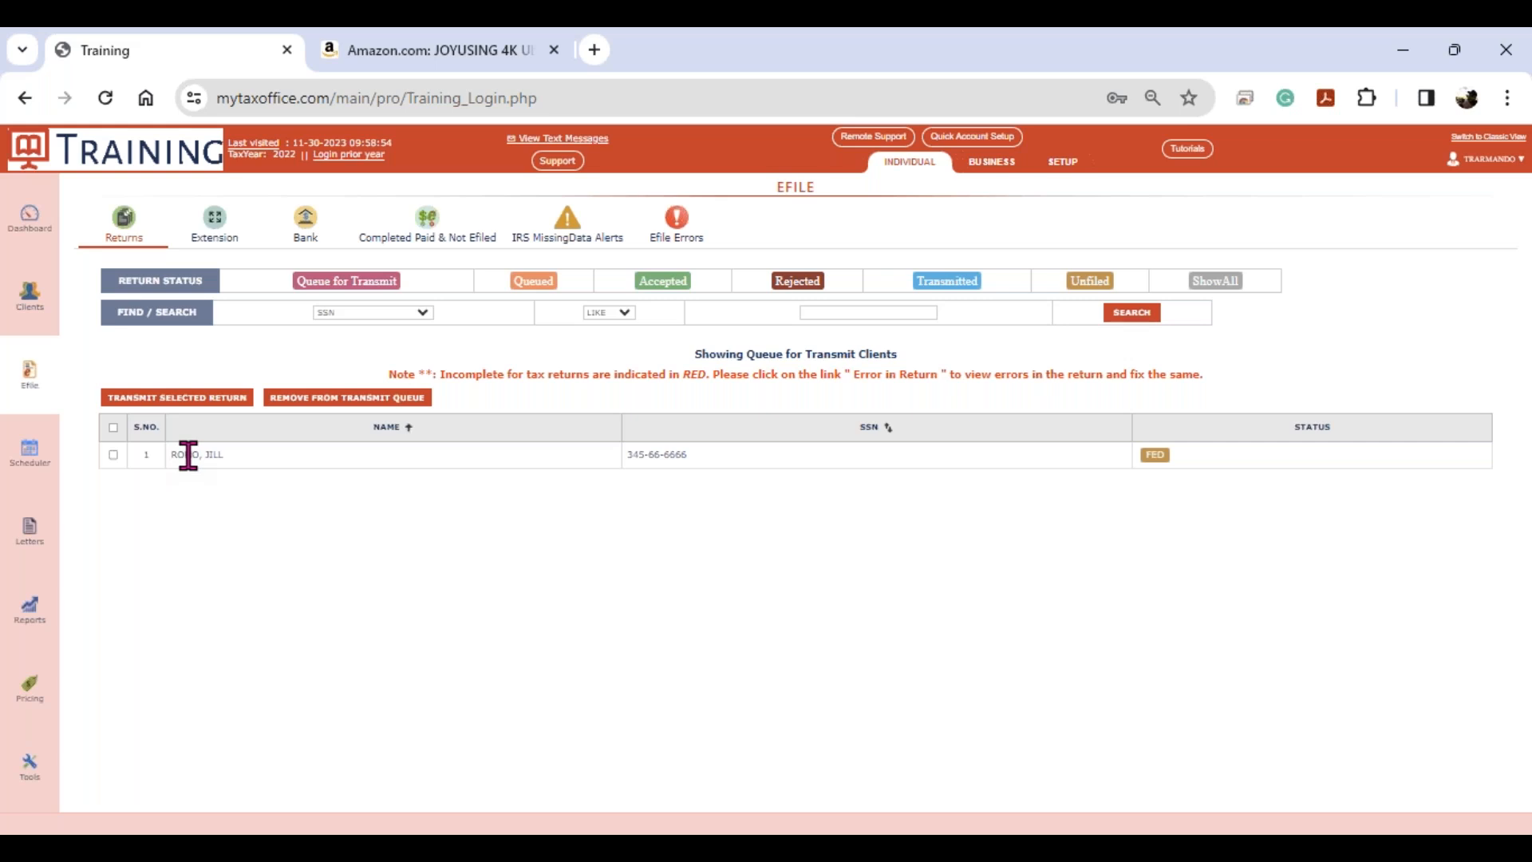
click(114, 455)
click(173, 399)
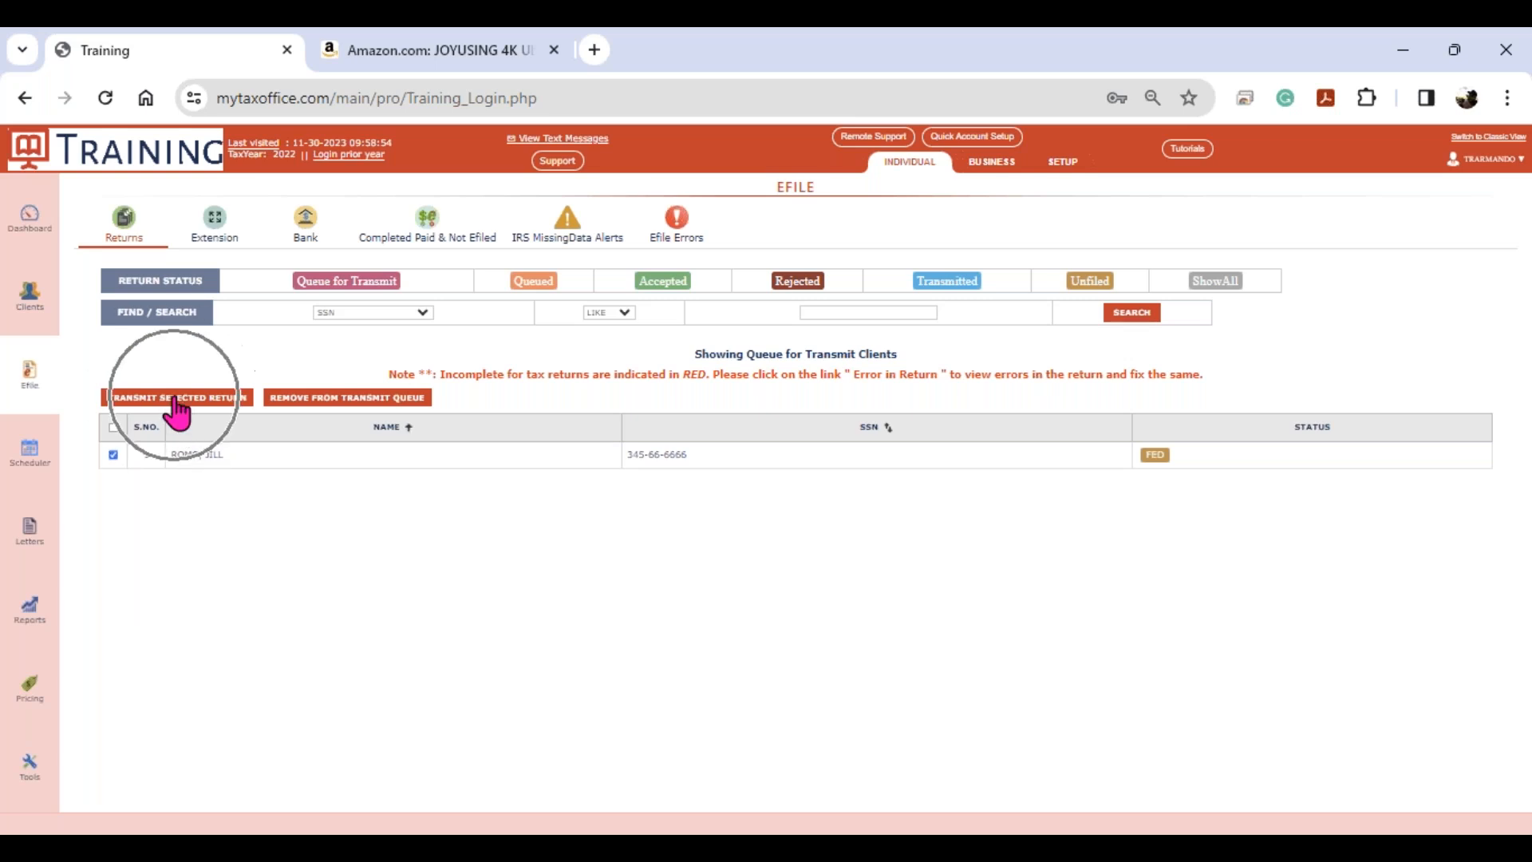
click(292, 407)
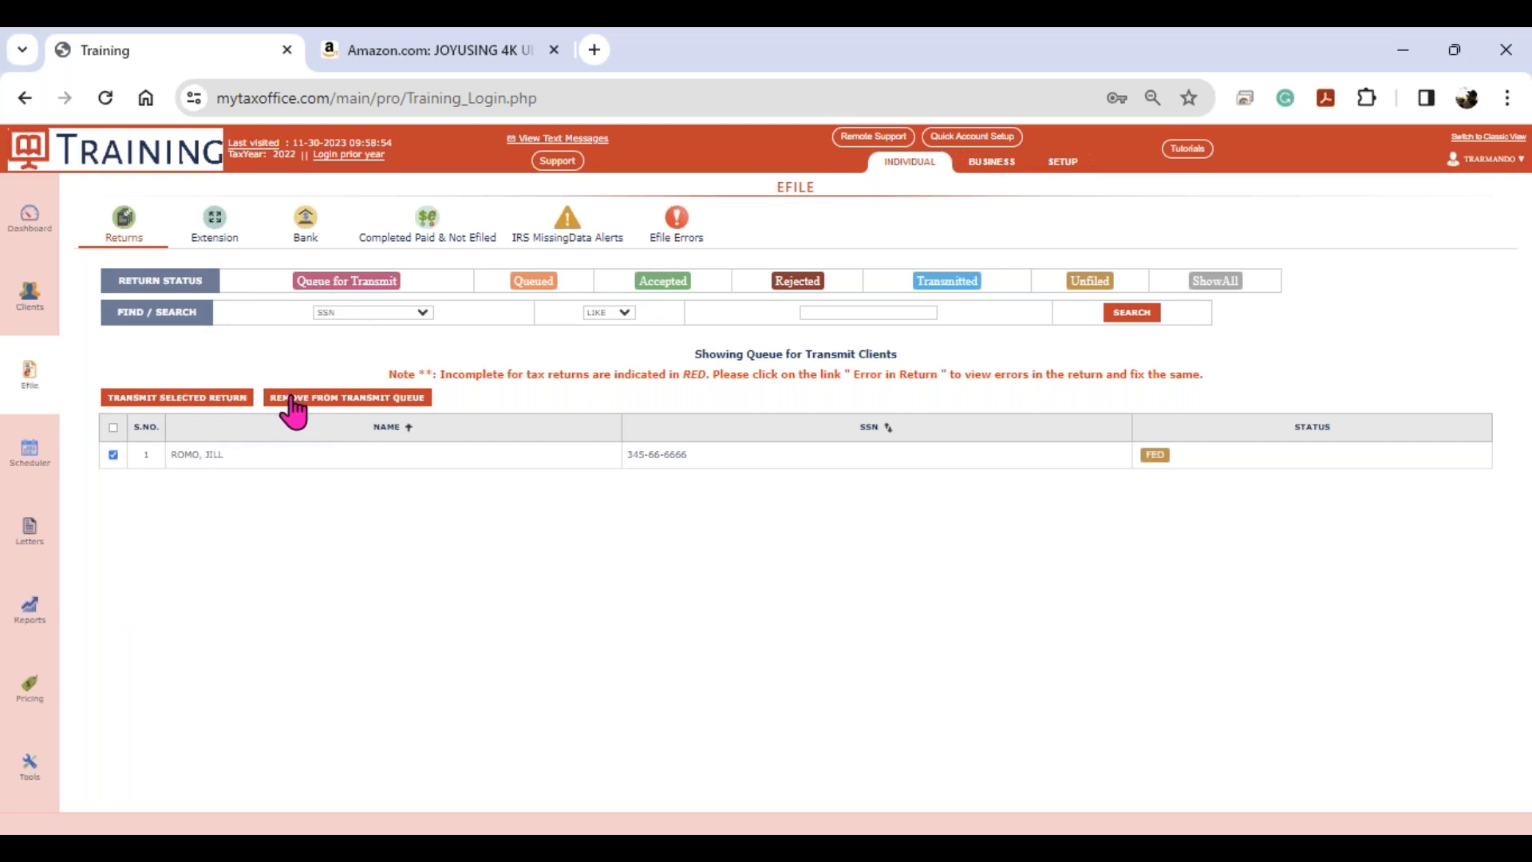
click(1151, 459)
click(1155, 460)
click(533, 282)
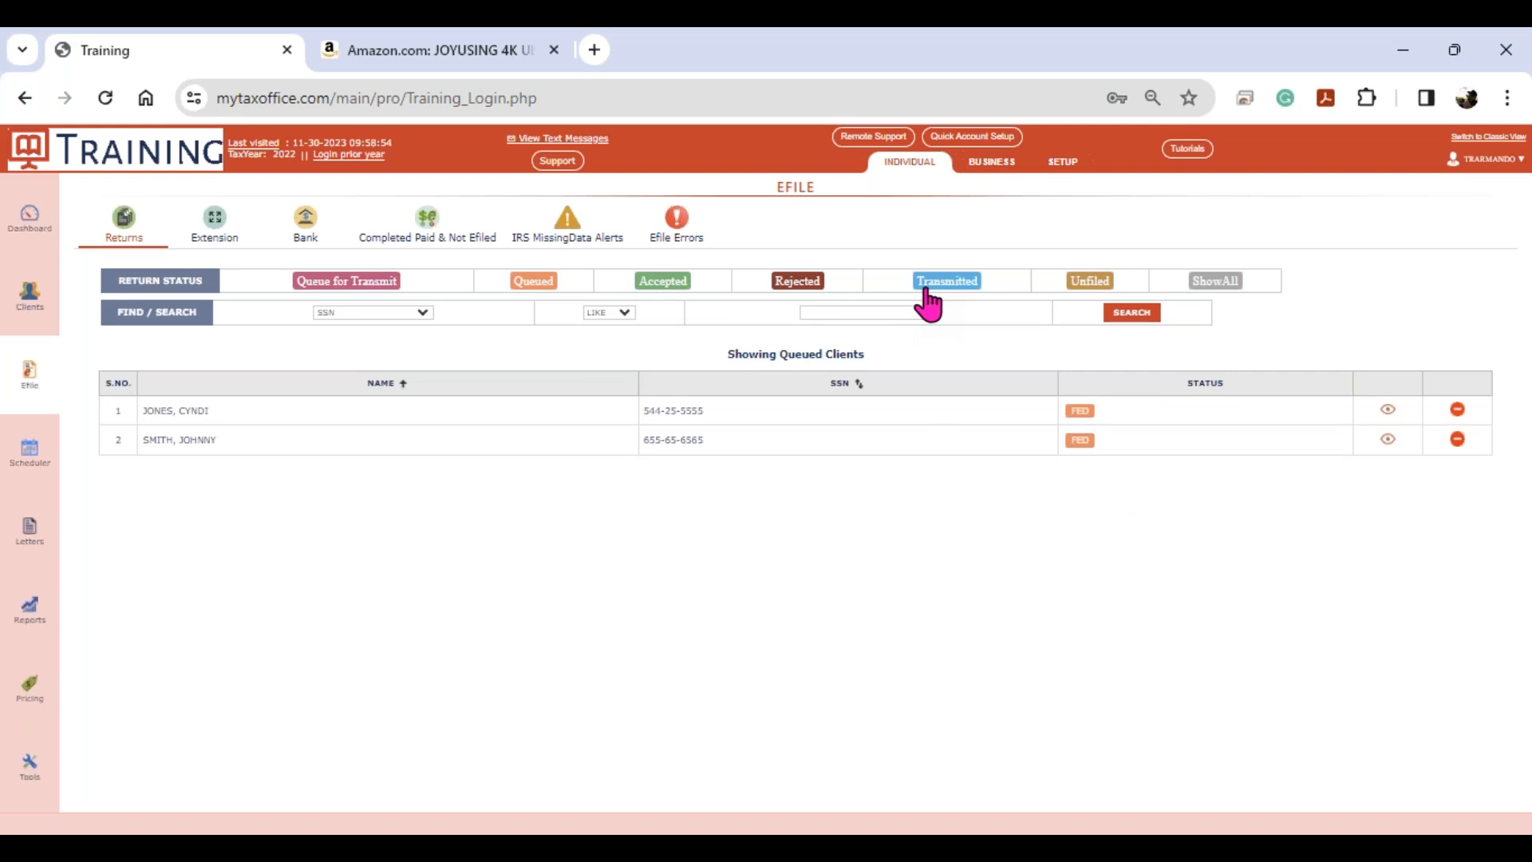
- Check the Unfiled, Extension and Bank e-file status lists, then go back to Clients
click(1090, 282)
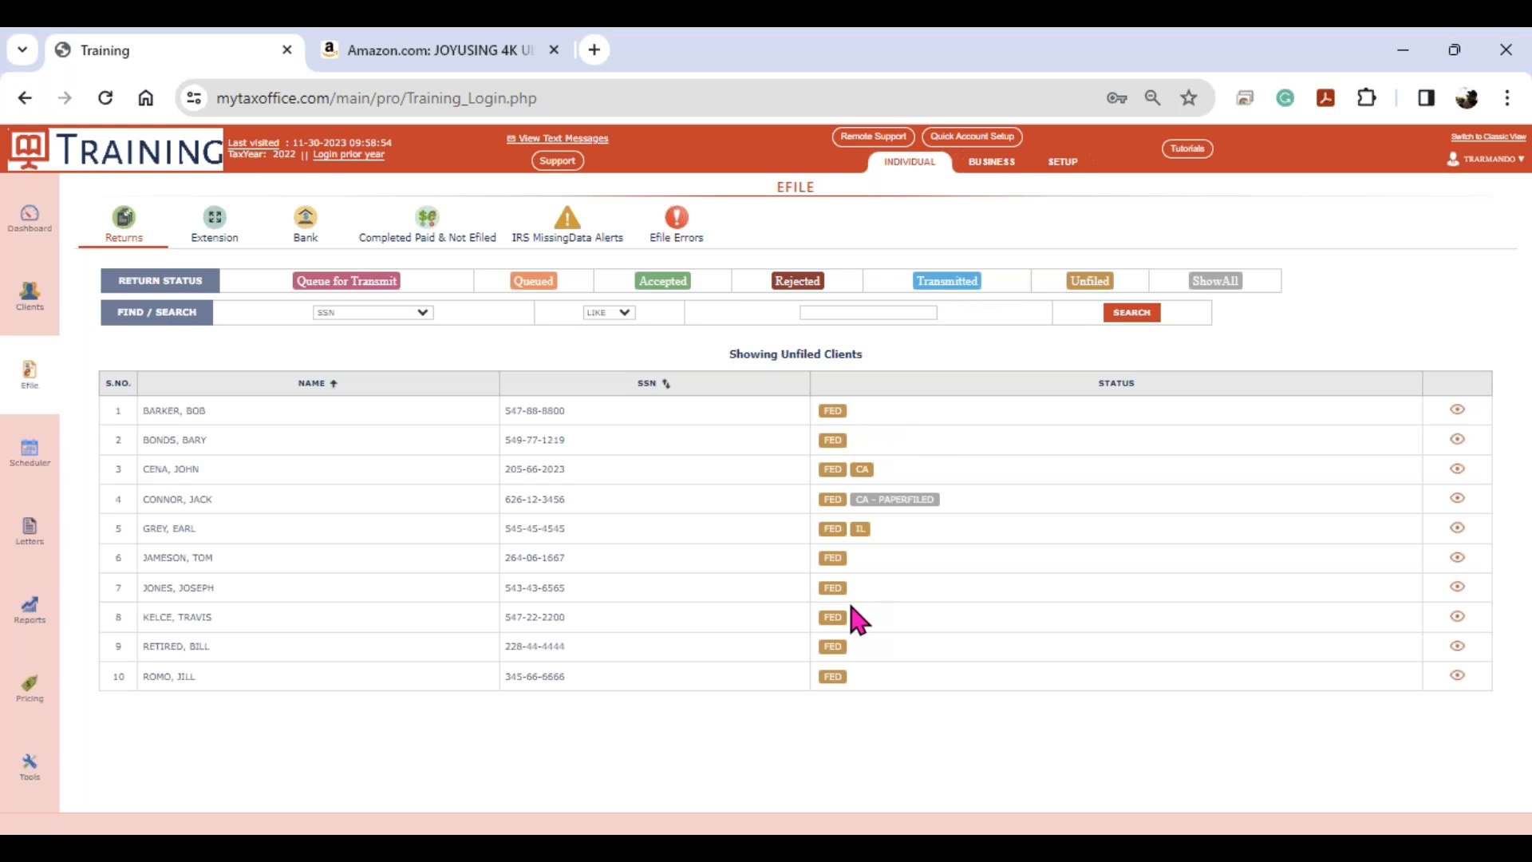
click(905, 500)
click(225, 236)
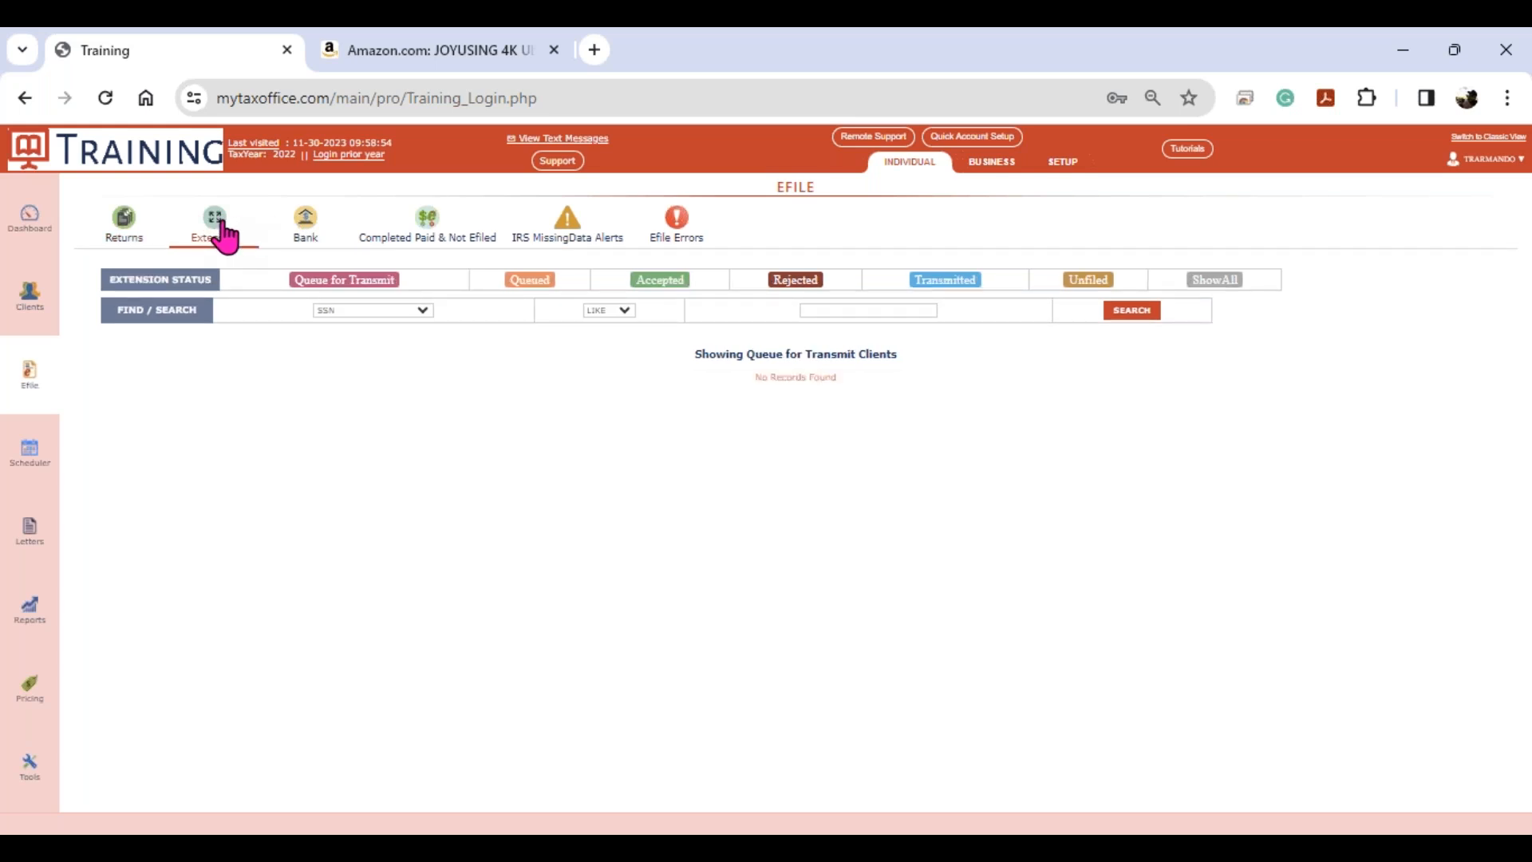
click(304, 225)
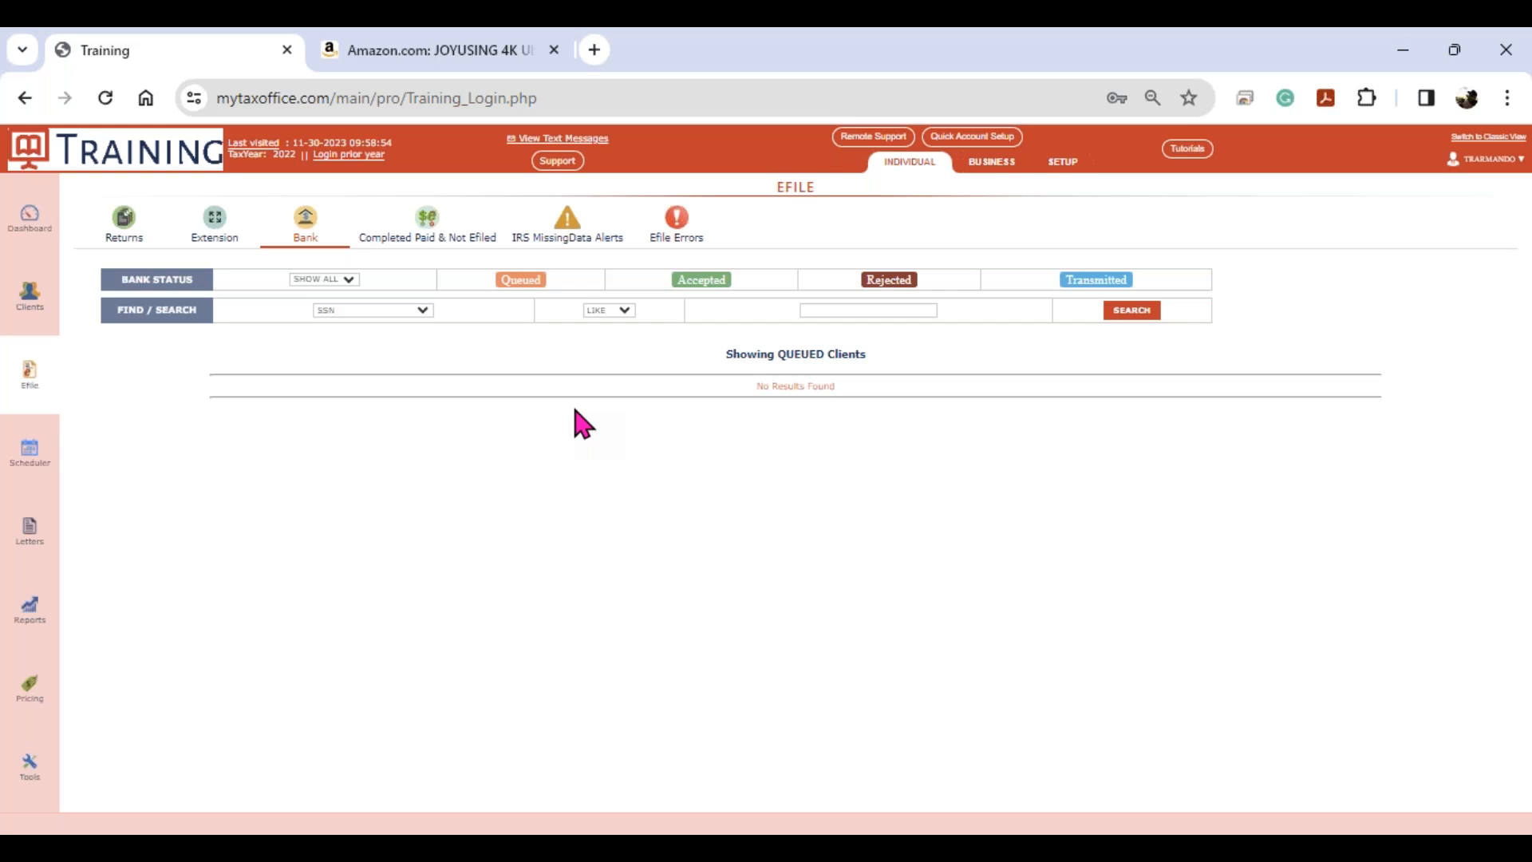
click(40, 304)
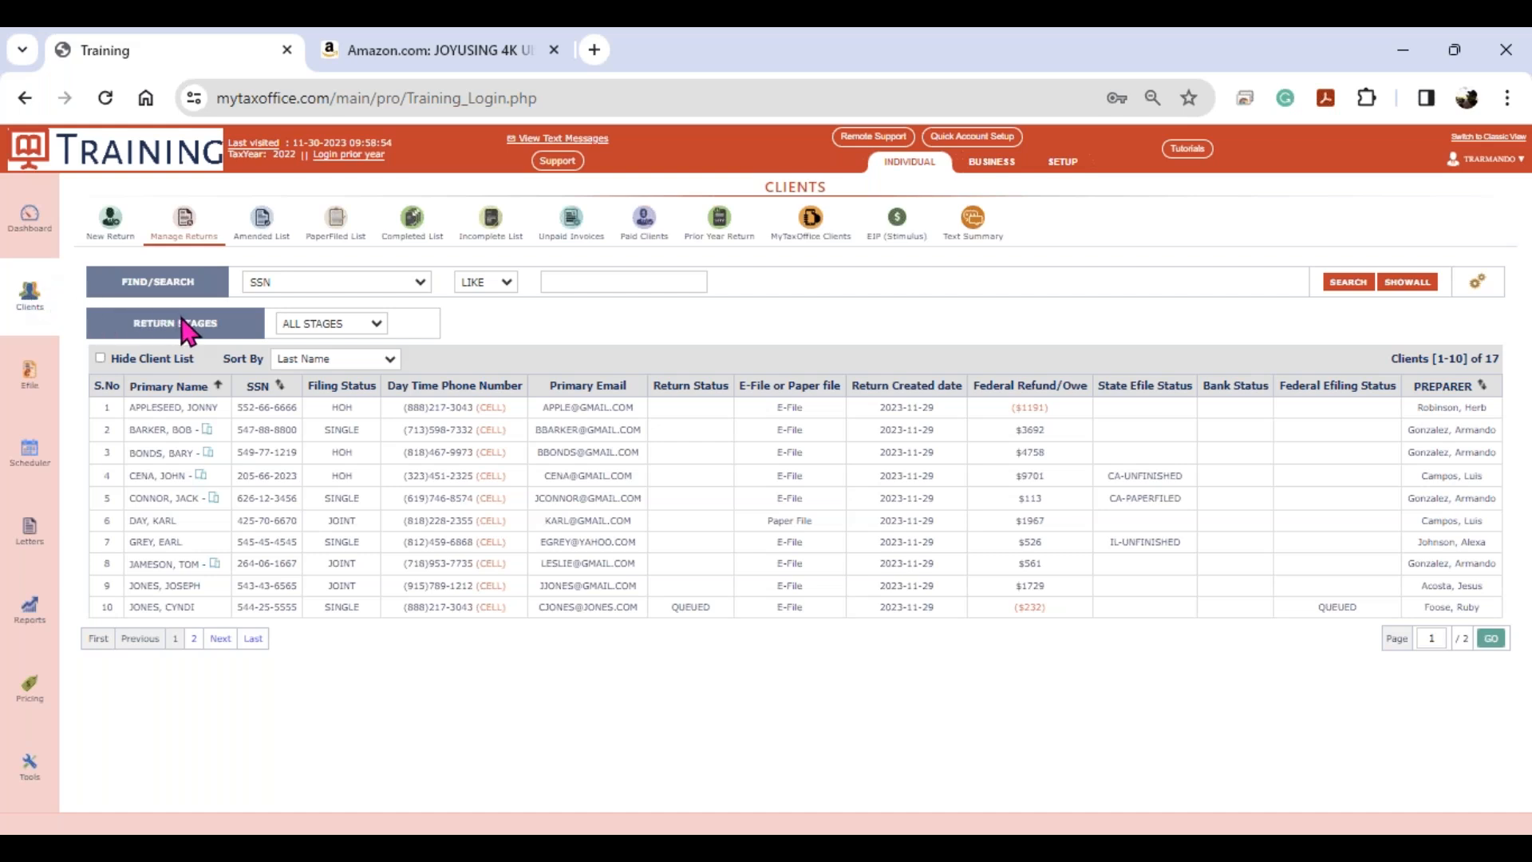
- Create a new FORM 1040 return, entering and re-entering the taxpayer's SSN
click(125, 238)
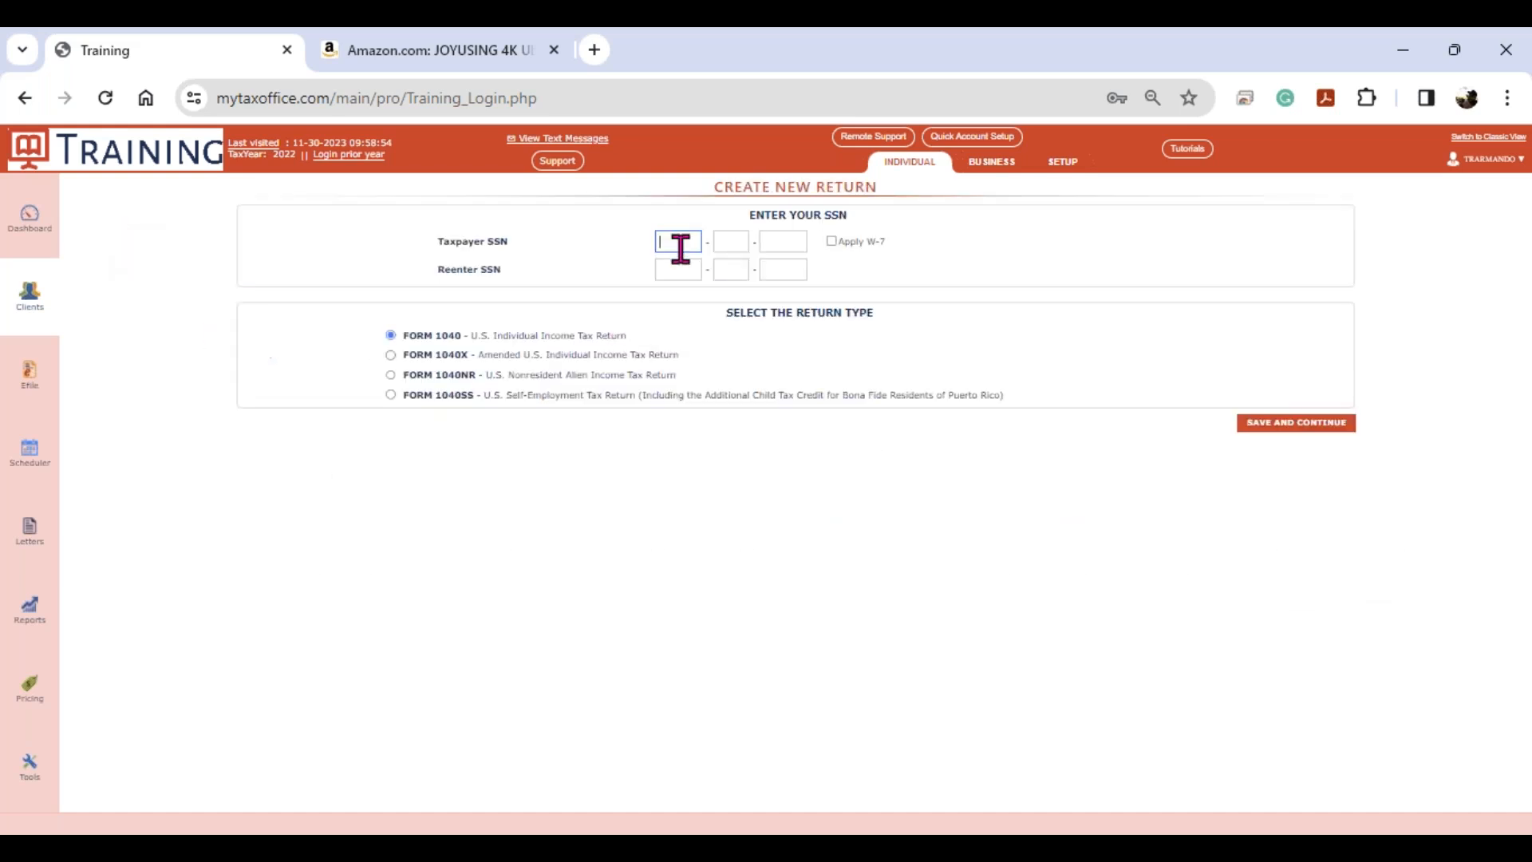
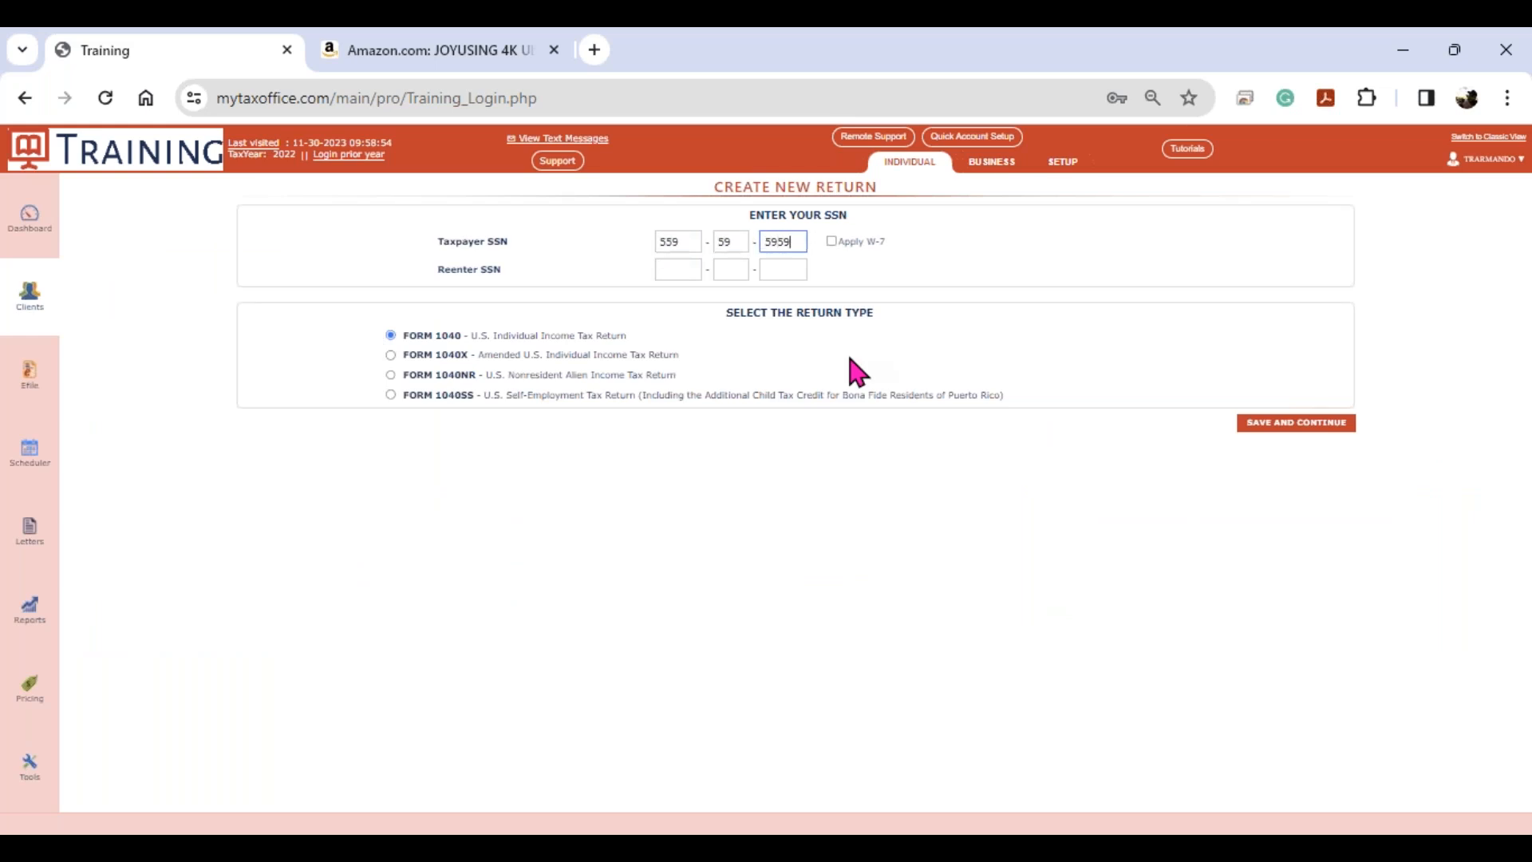
key(Tab)
click(837, 247)
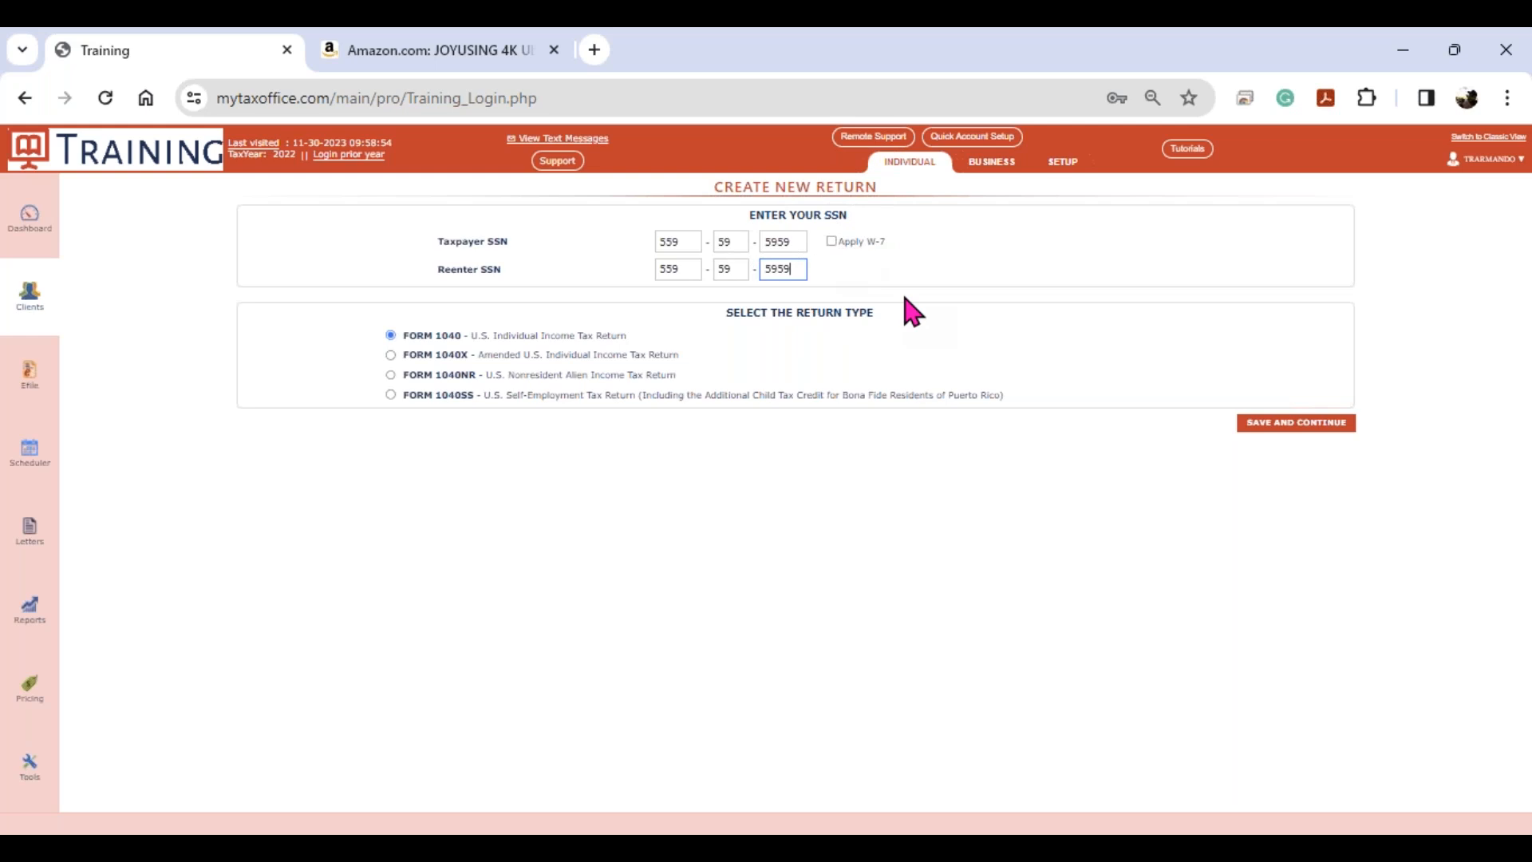
key(Return)
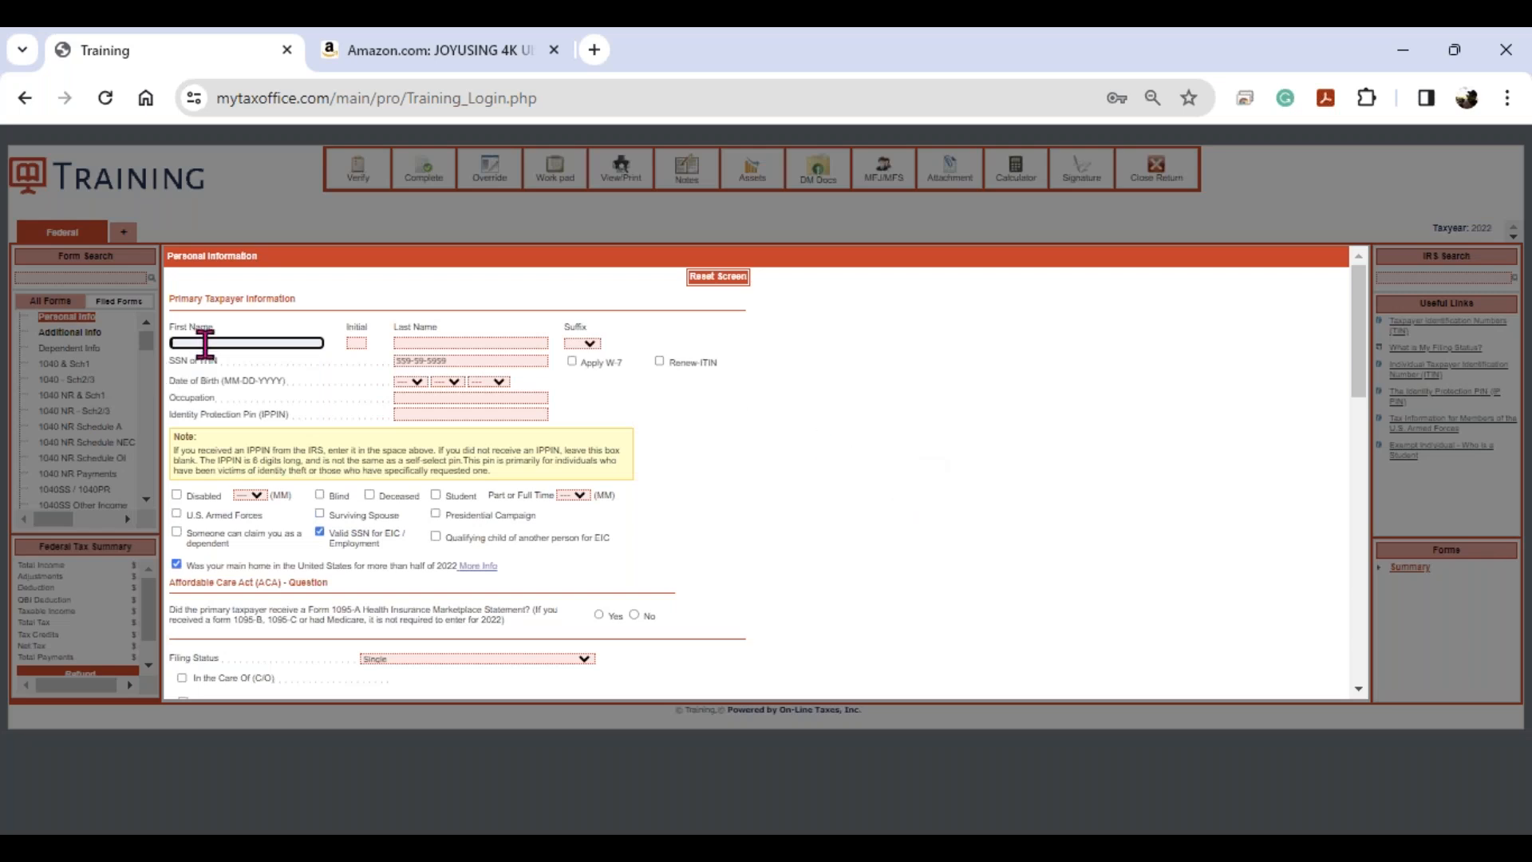
- Enter the taxpayer's first and last name
key(Tab)
key(Tab)
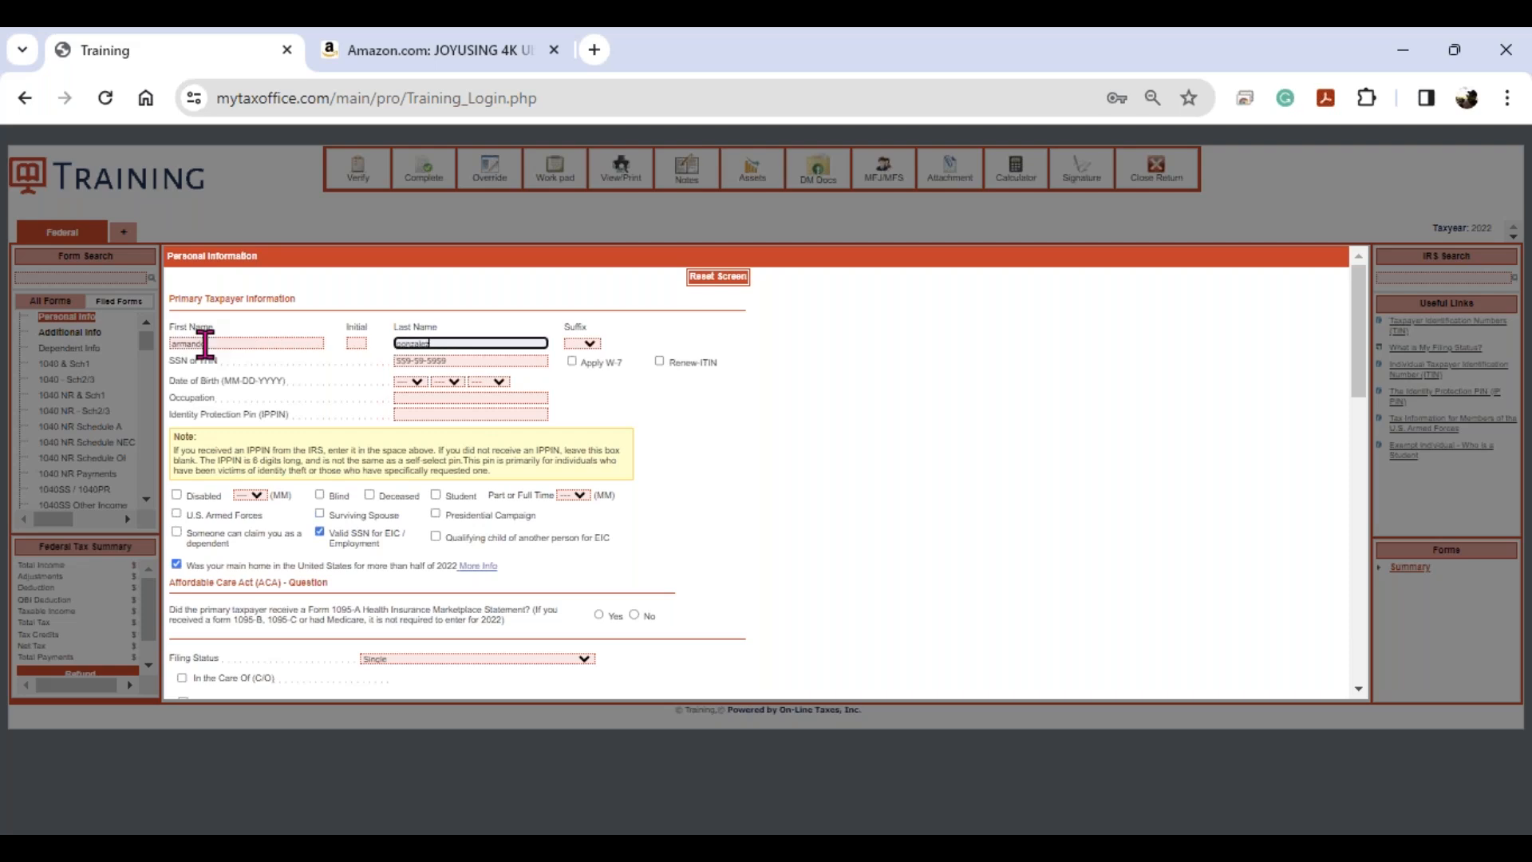
key(Tab)
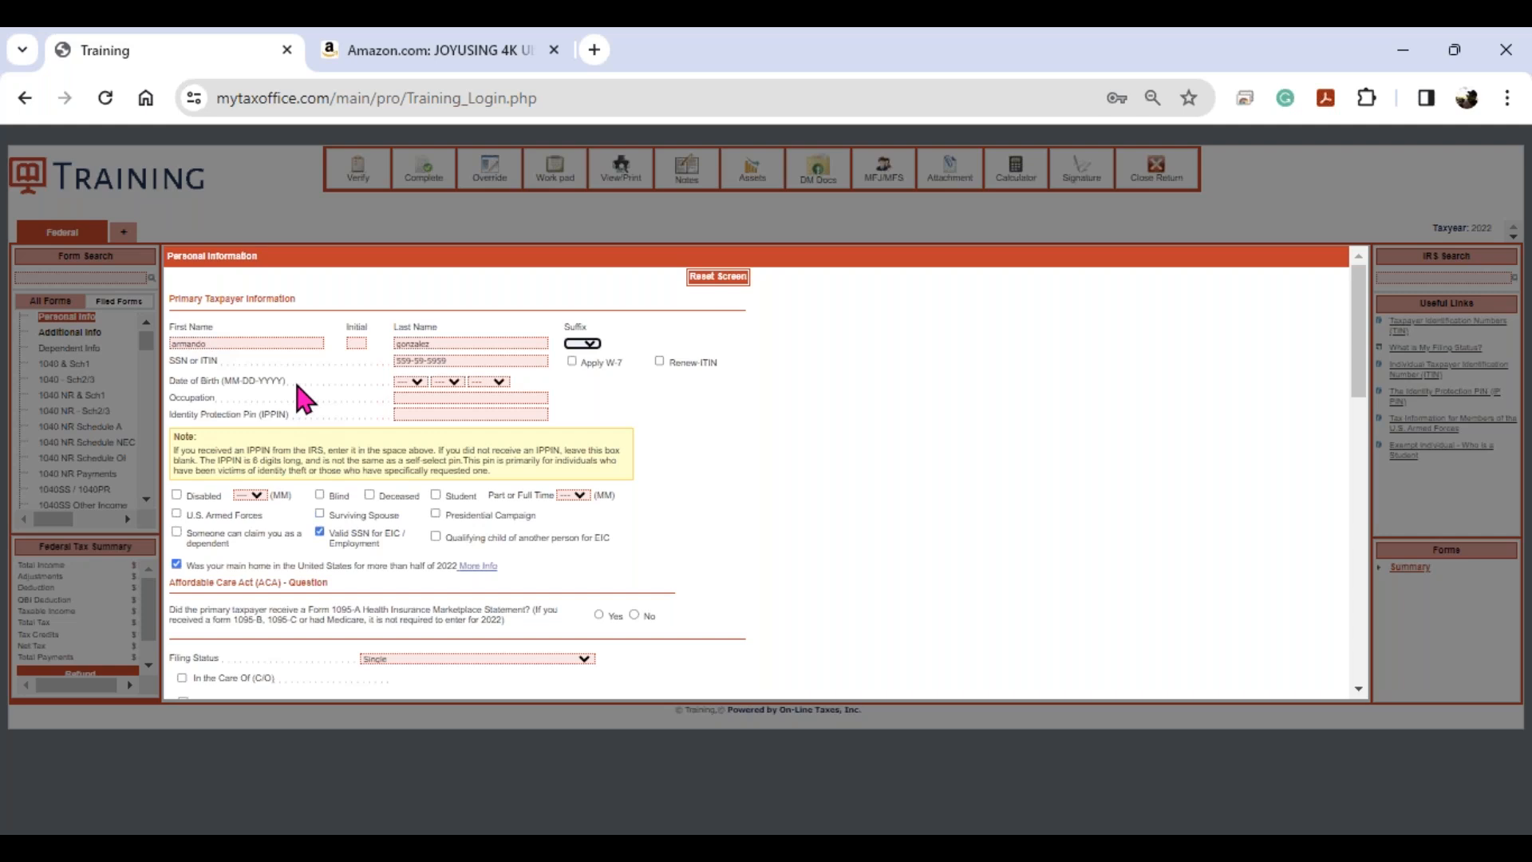
- Fill in the date of birth and occupation MANAGER, leaving claimable-as-dependent unchecked
key(Tab)
key(Tab)
key(Tab)
text(05)
key(Tab)
text(2000)
key(Tab)
text(Me)
text(N)
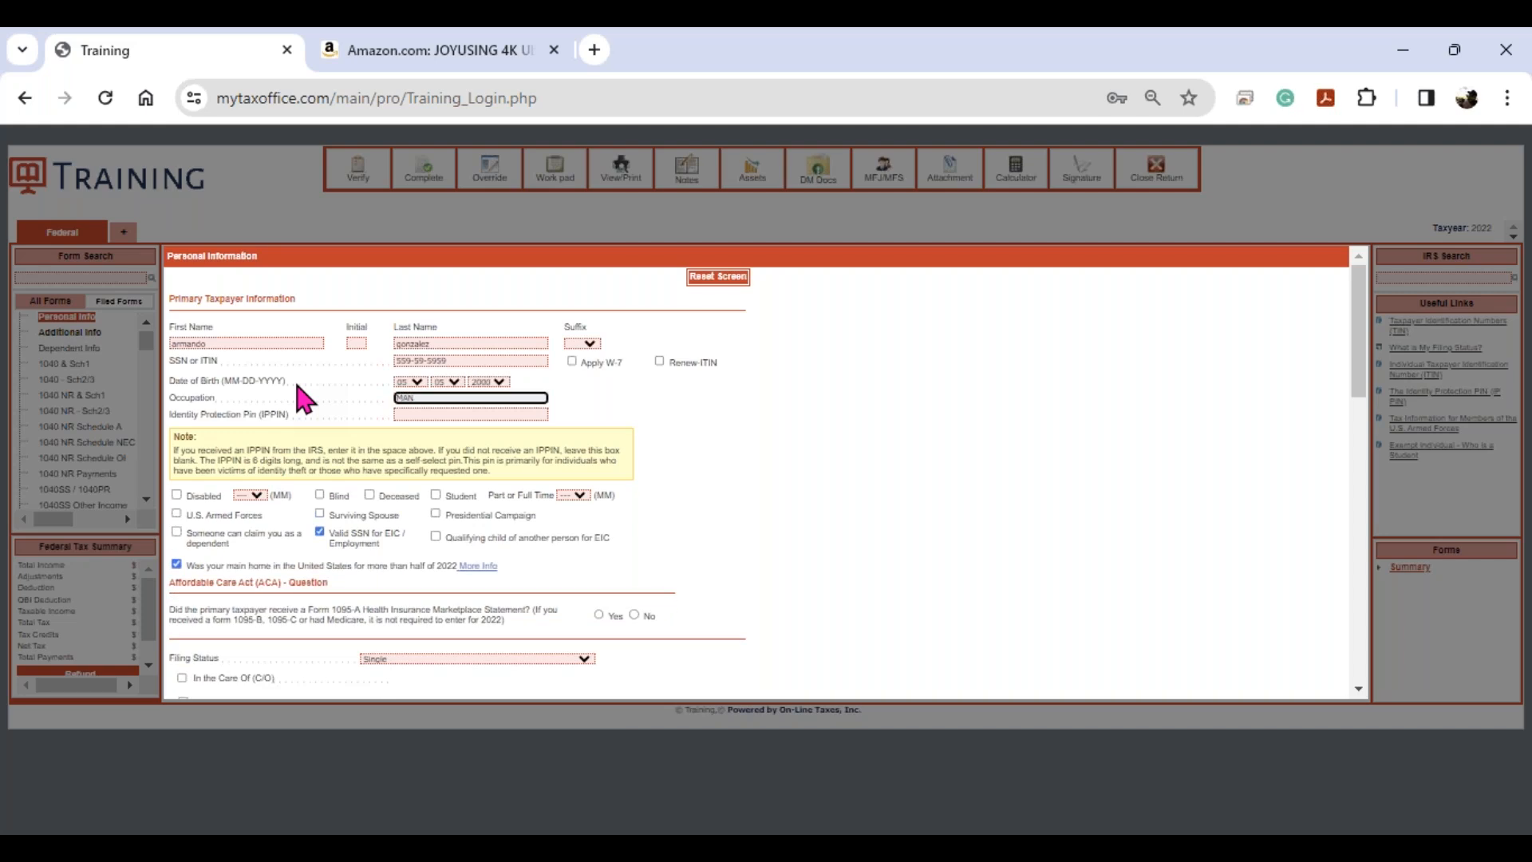
text(AGER)
key(Tab)
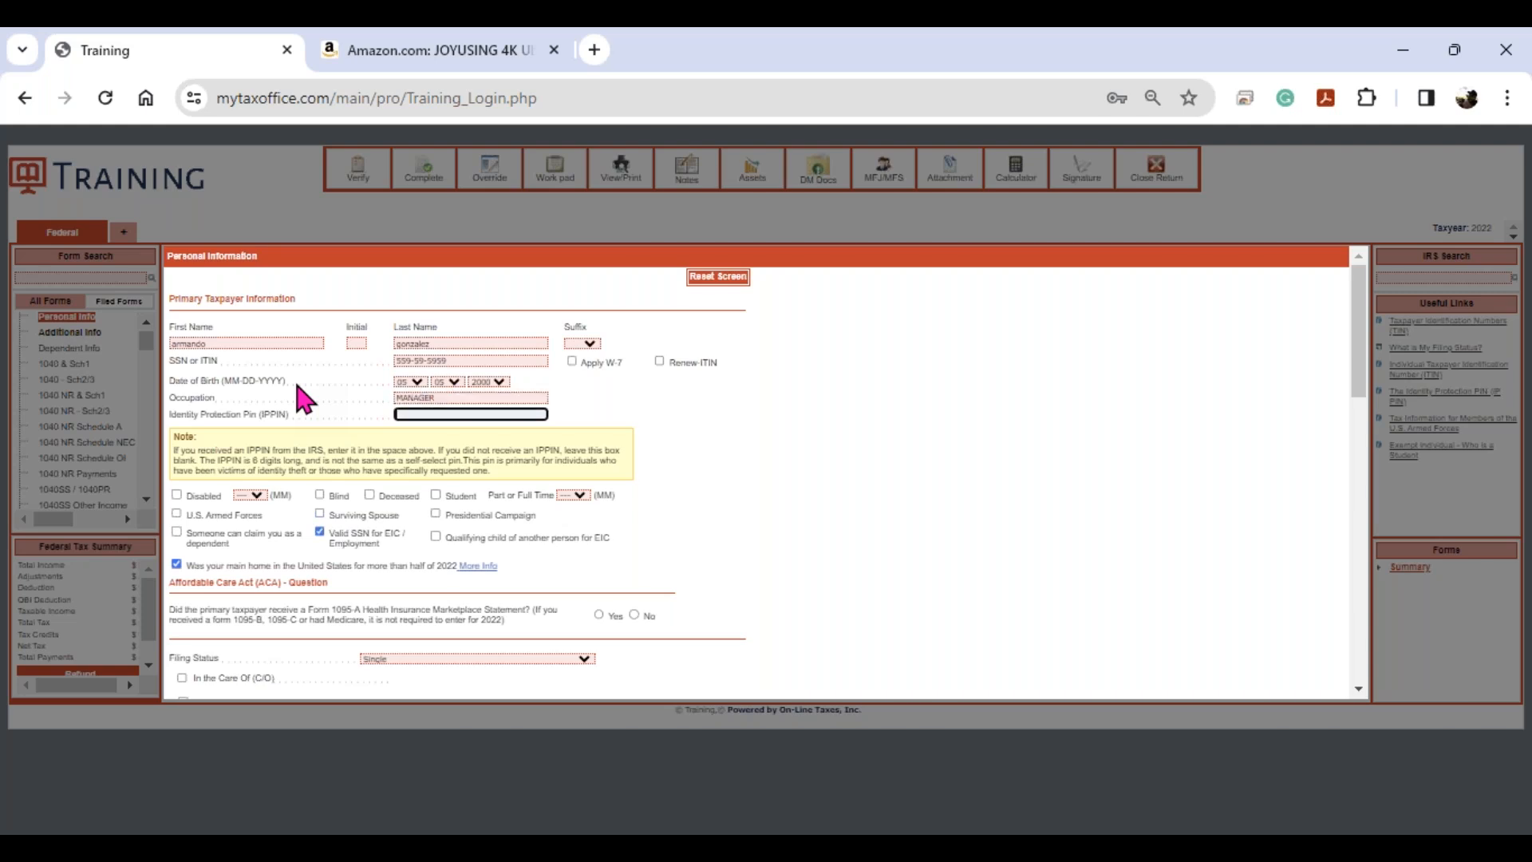
click(433, 409)
click(177, 531)
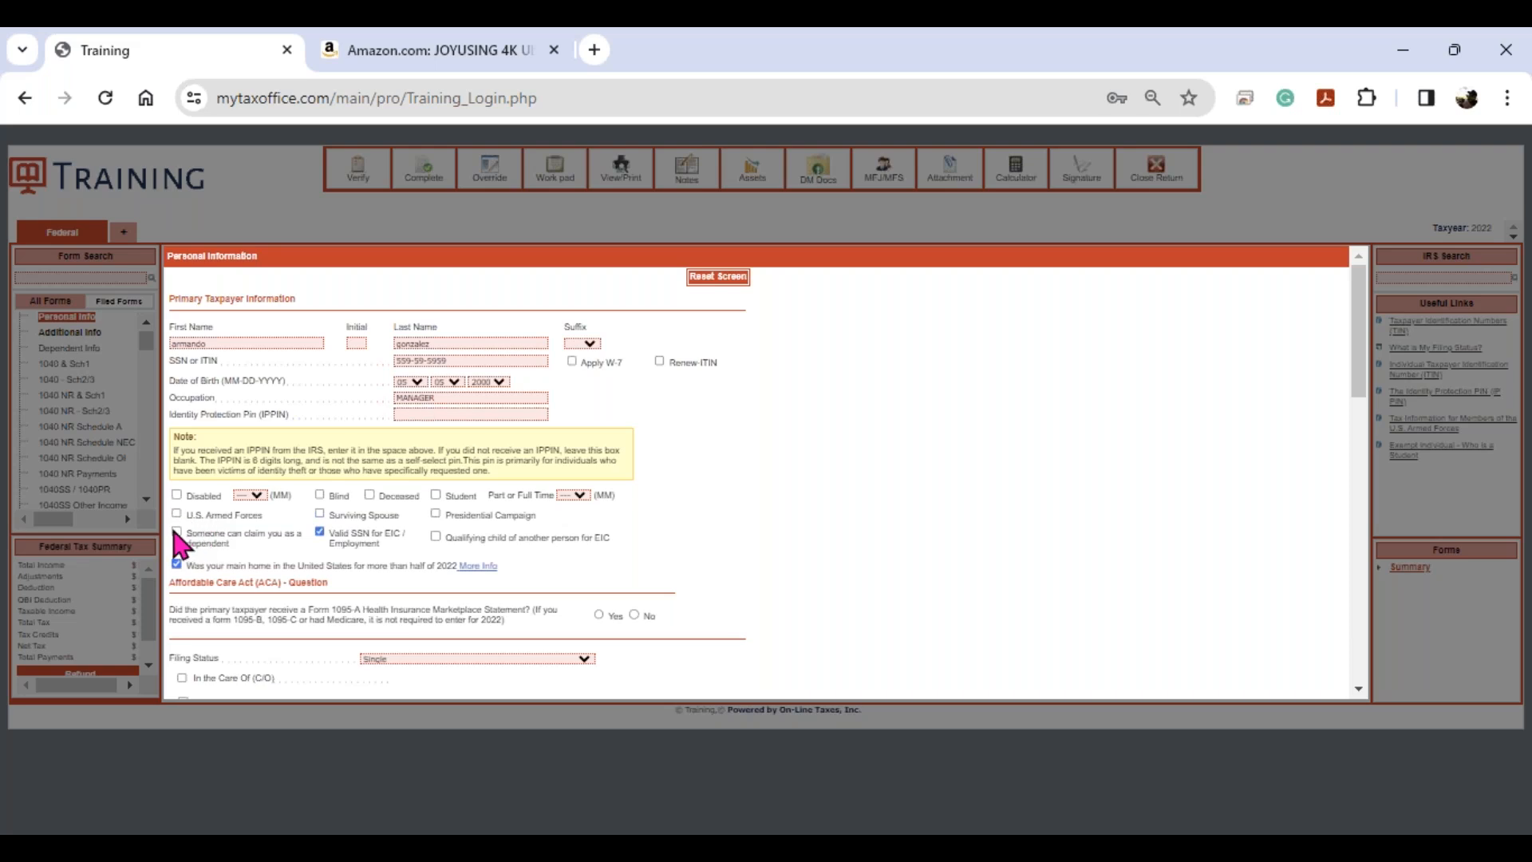
click(176, 532)
- Answer No to the Form 1095-A question and choose Head of Household as filing status
scroll(310, 554, down, 3)
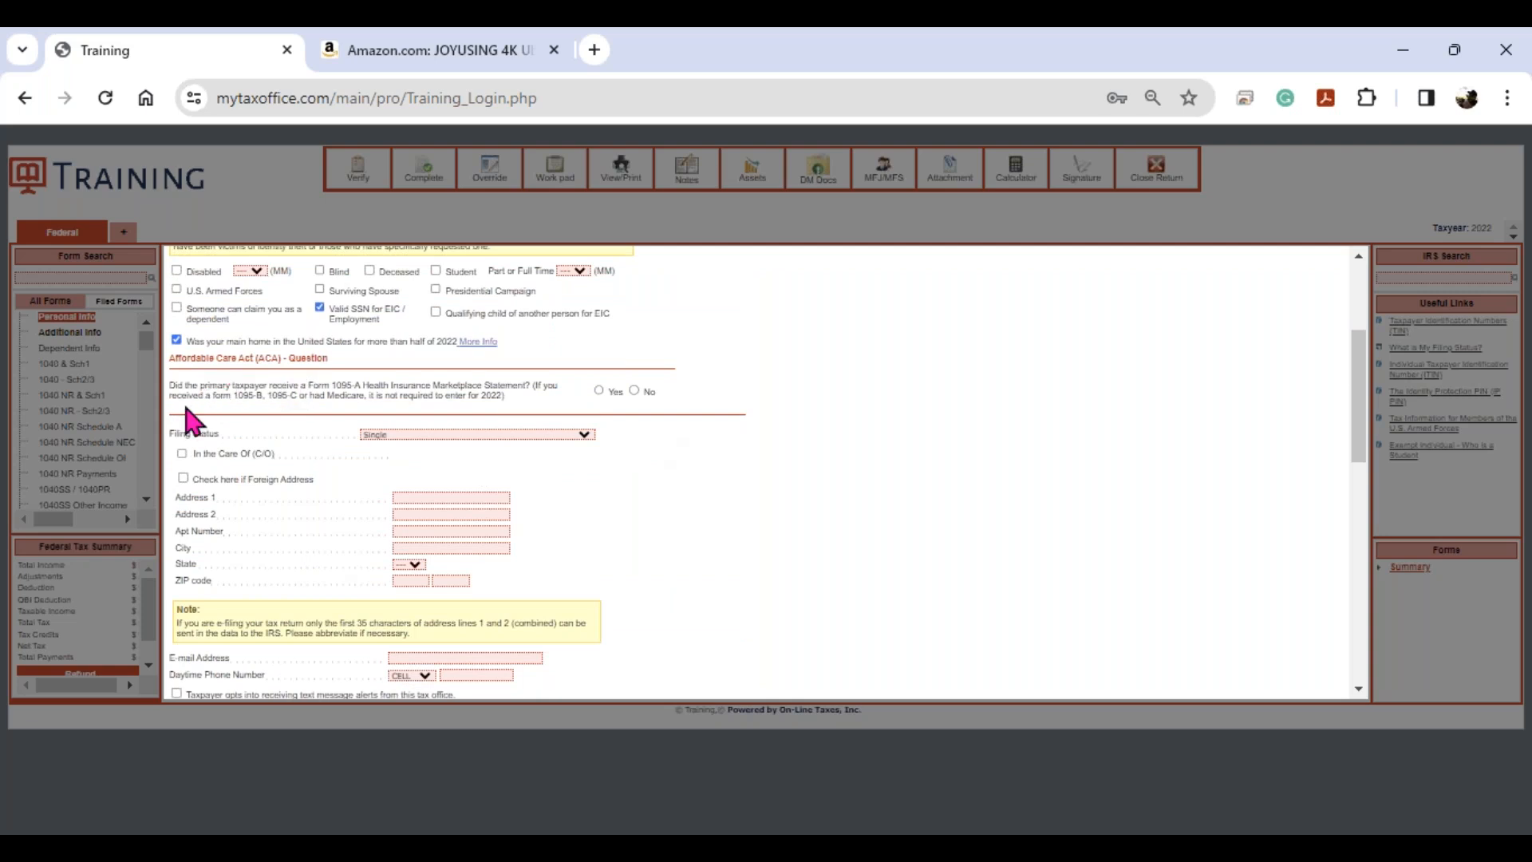
click(634, 390)
click(570, 434)
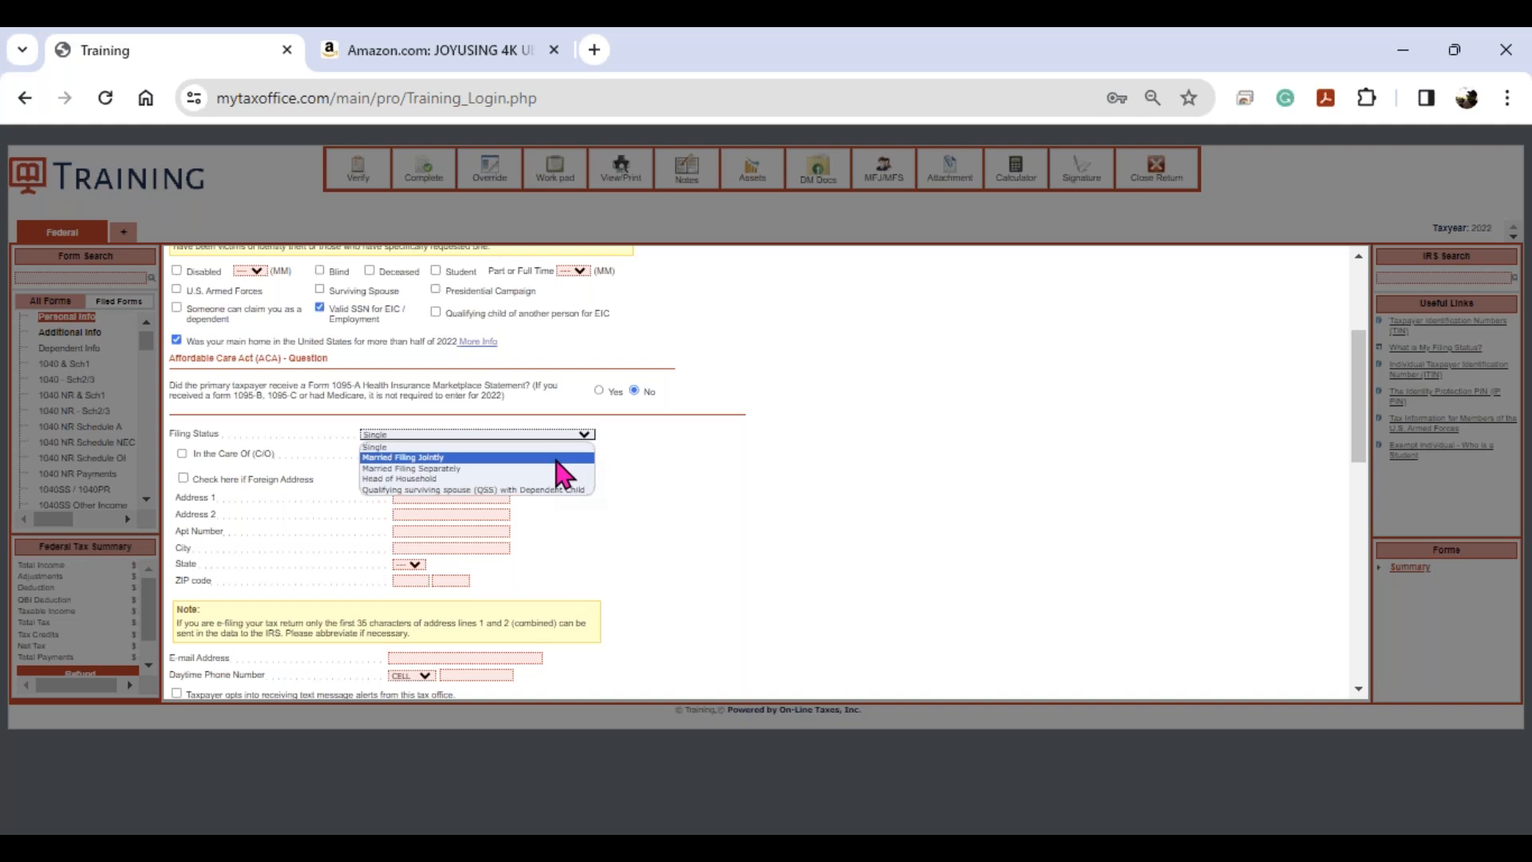
click(564, 458)
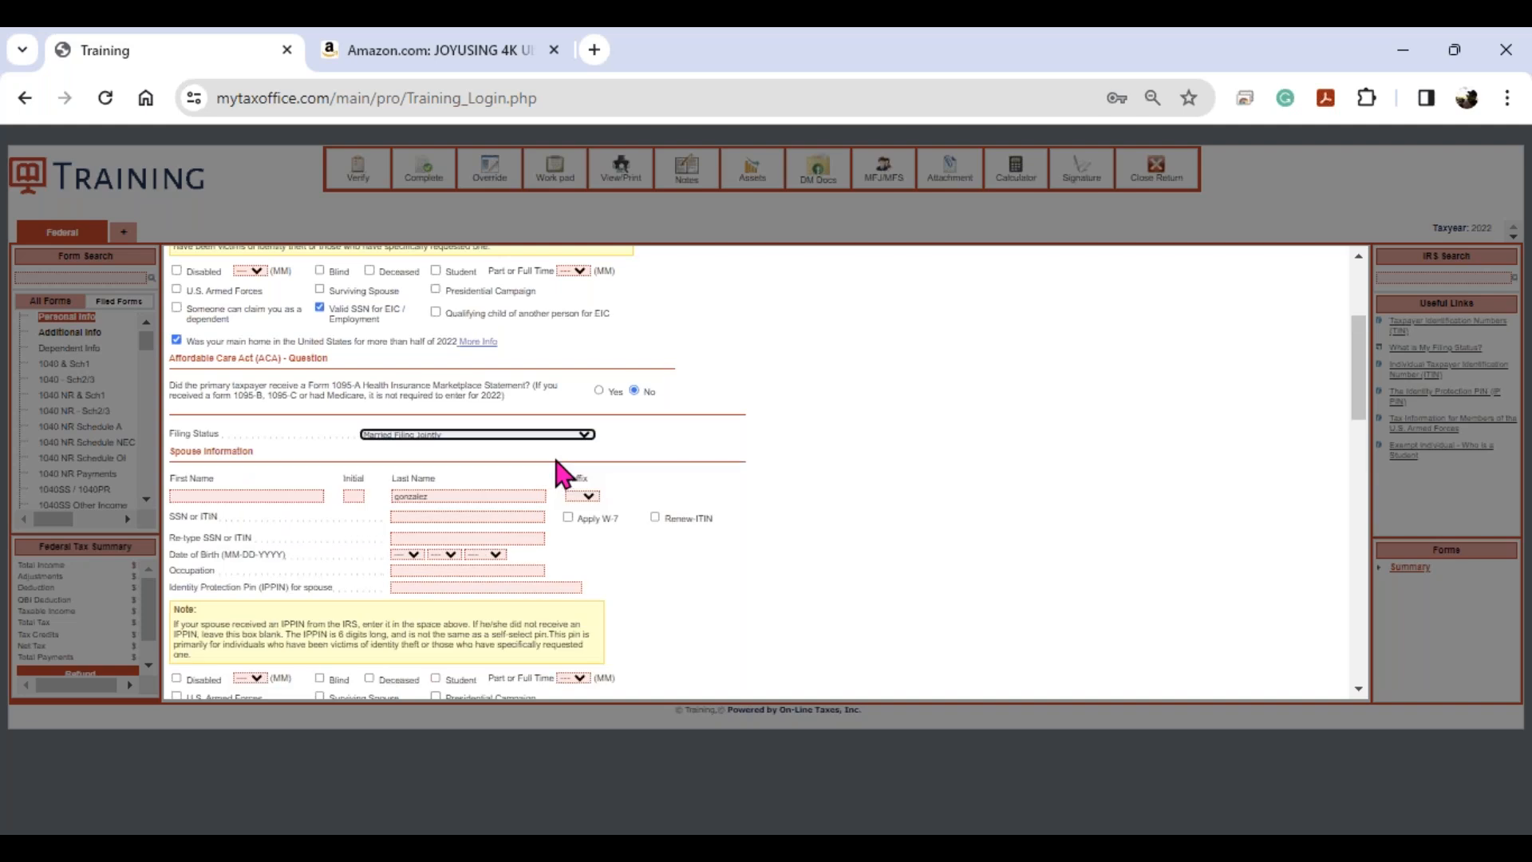
click(481, 436)
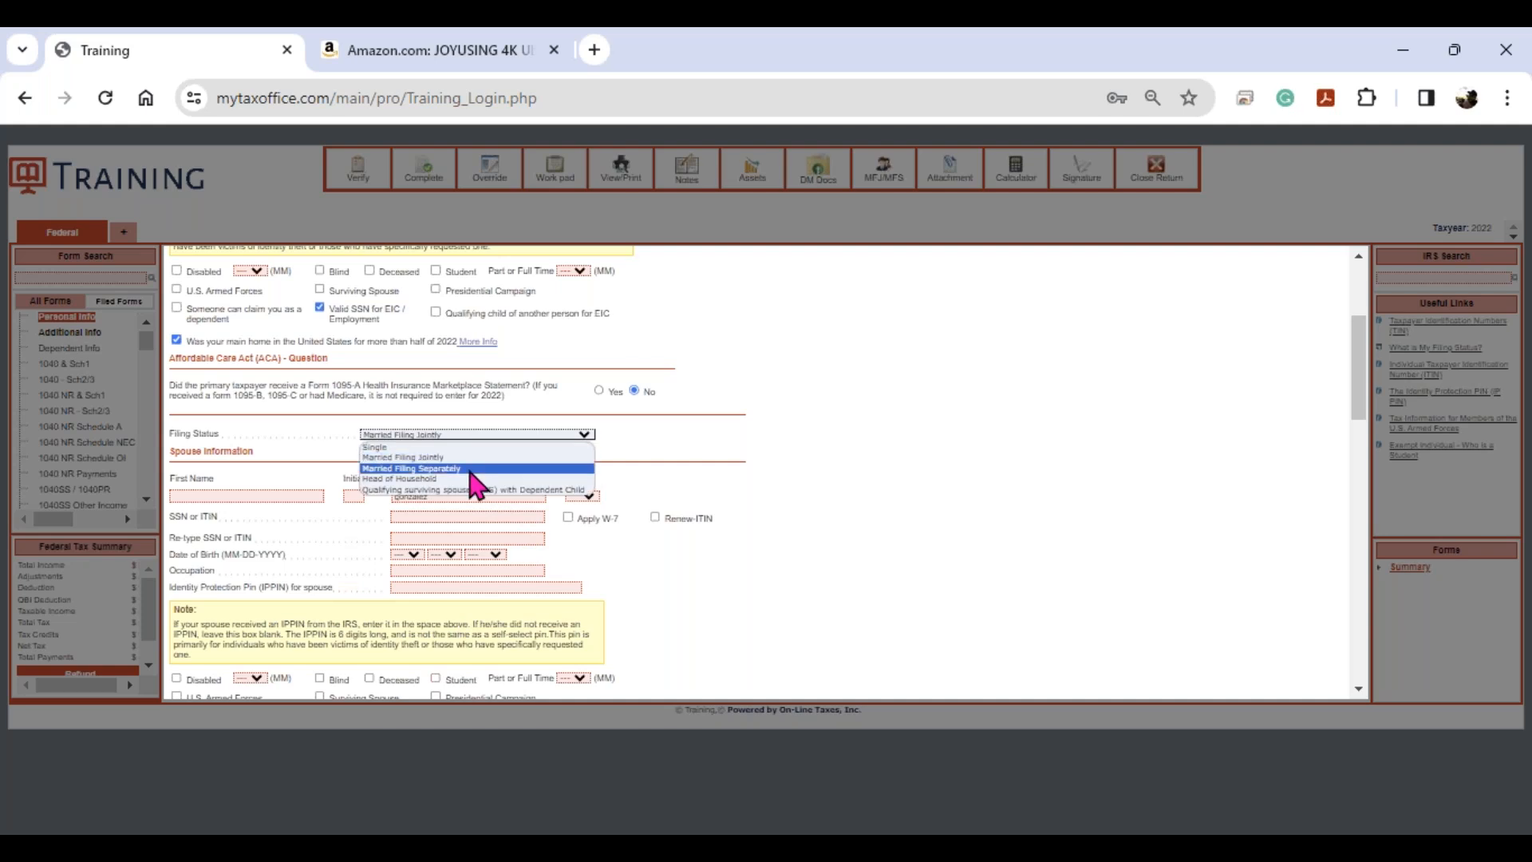
click(471, 479)
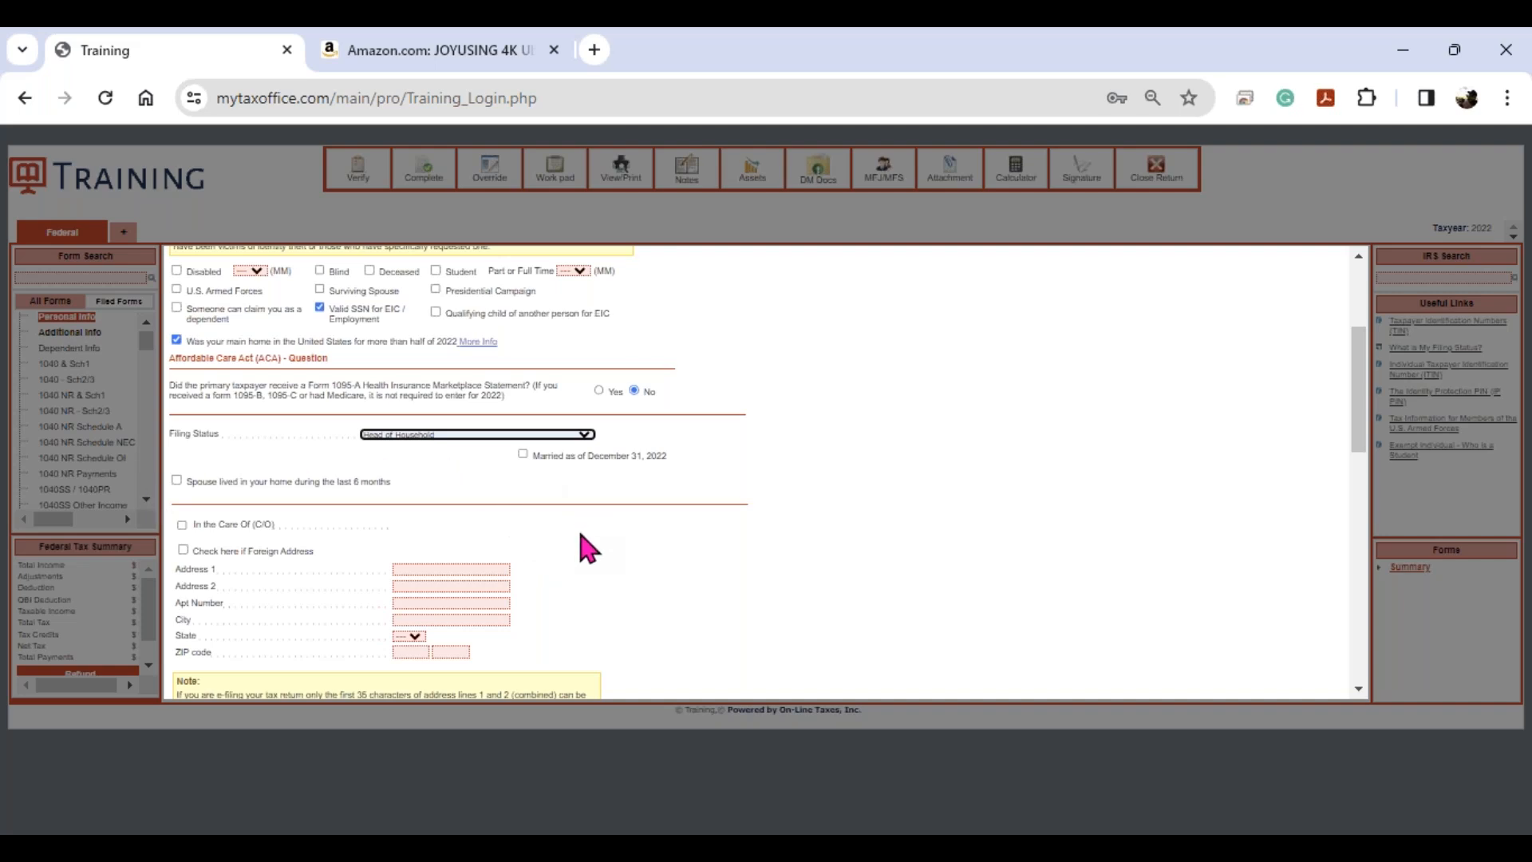
- Enter the taxpayer's street address and ZIP code so city and state fill in
click(459, 568)
key(Tab)
key(Tab)
key(Tab)
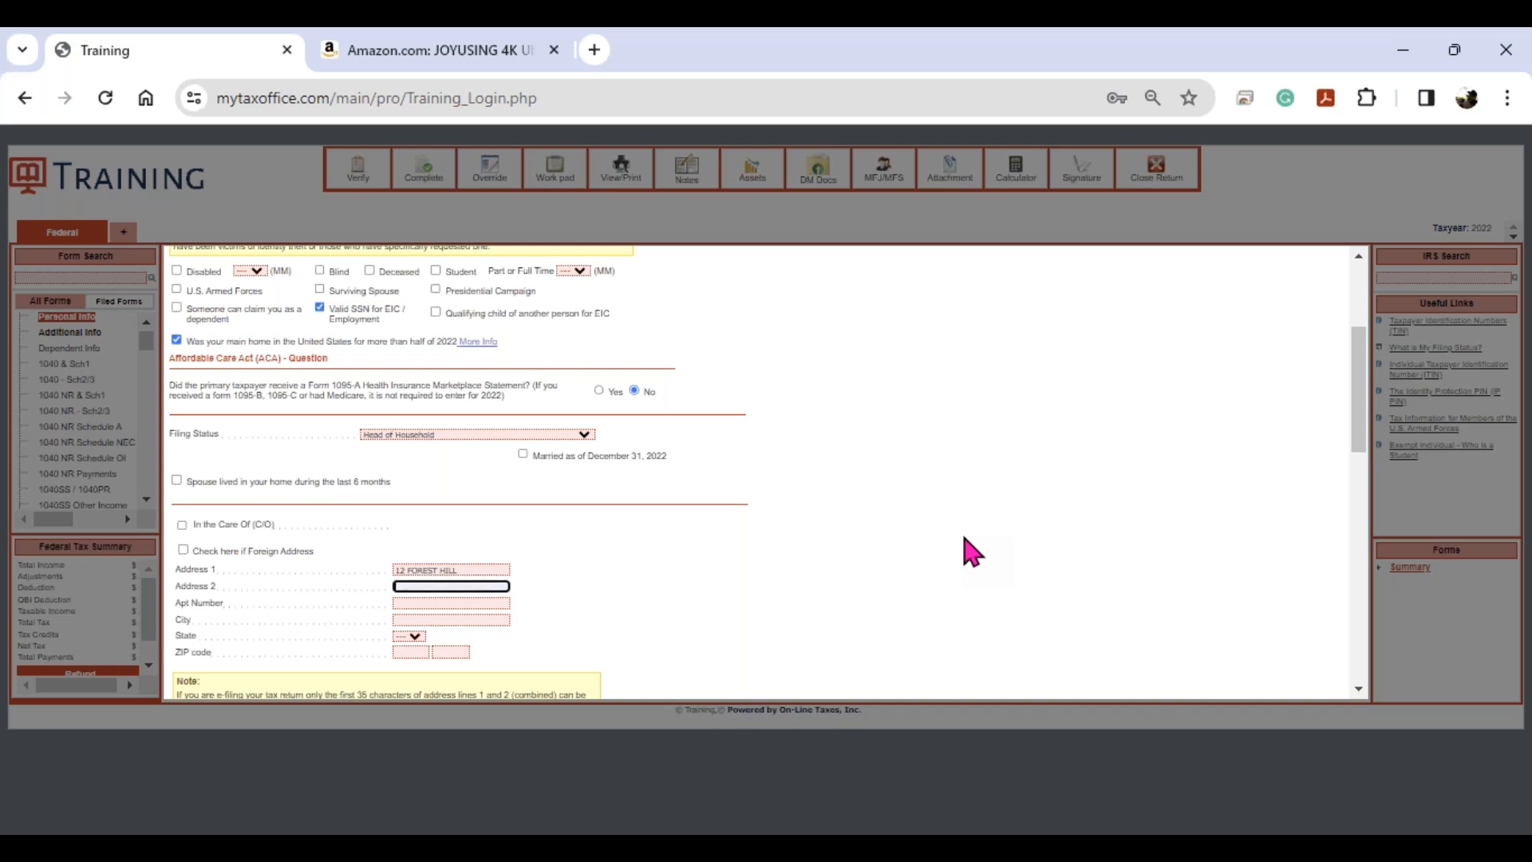
key(Tab)
key(Tab)
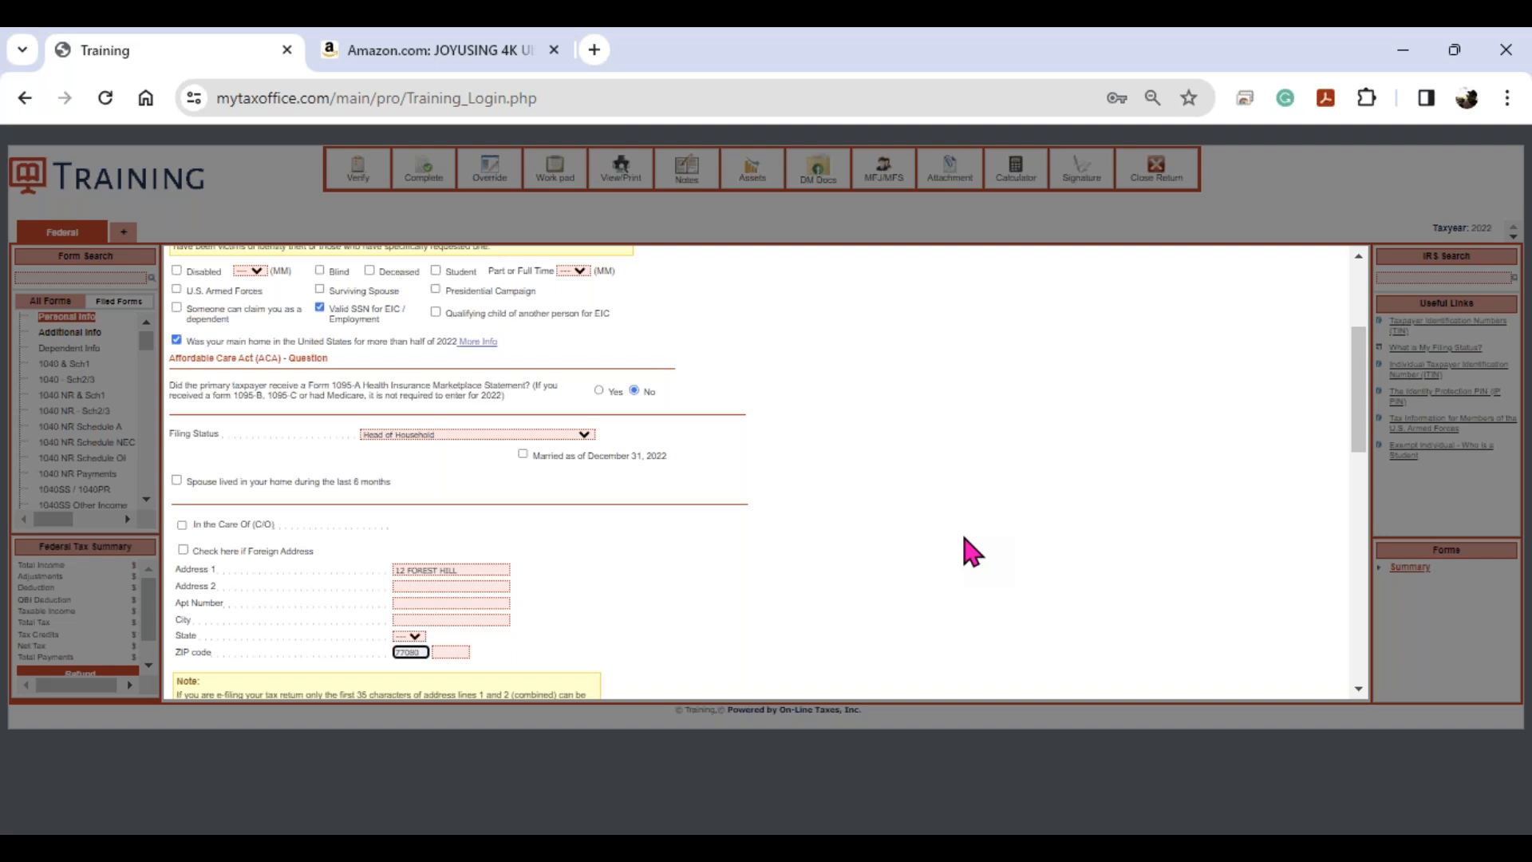
key(Tab)
- Add the taxpayer's e-mail address and daytime cell phone number
scroll(934, 540, down, 3)
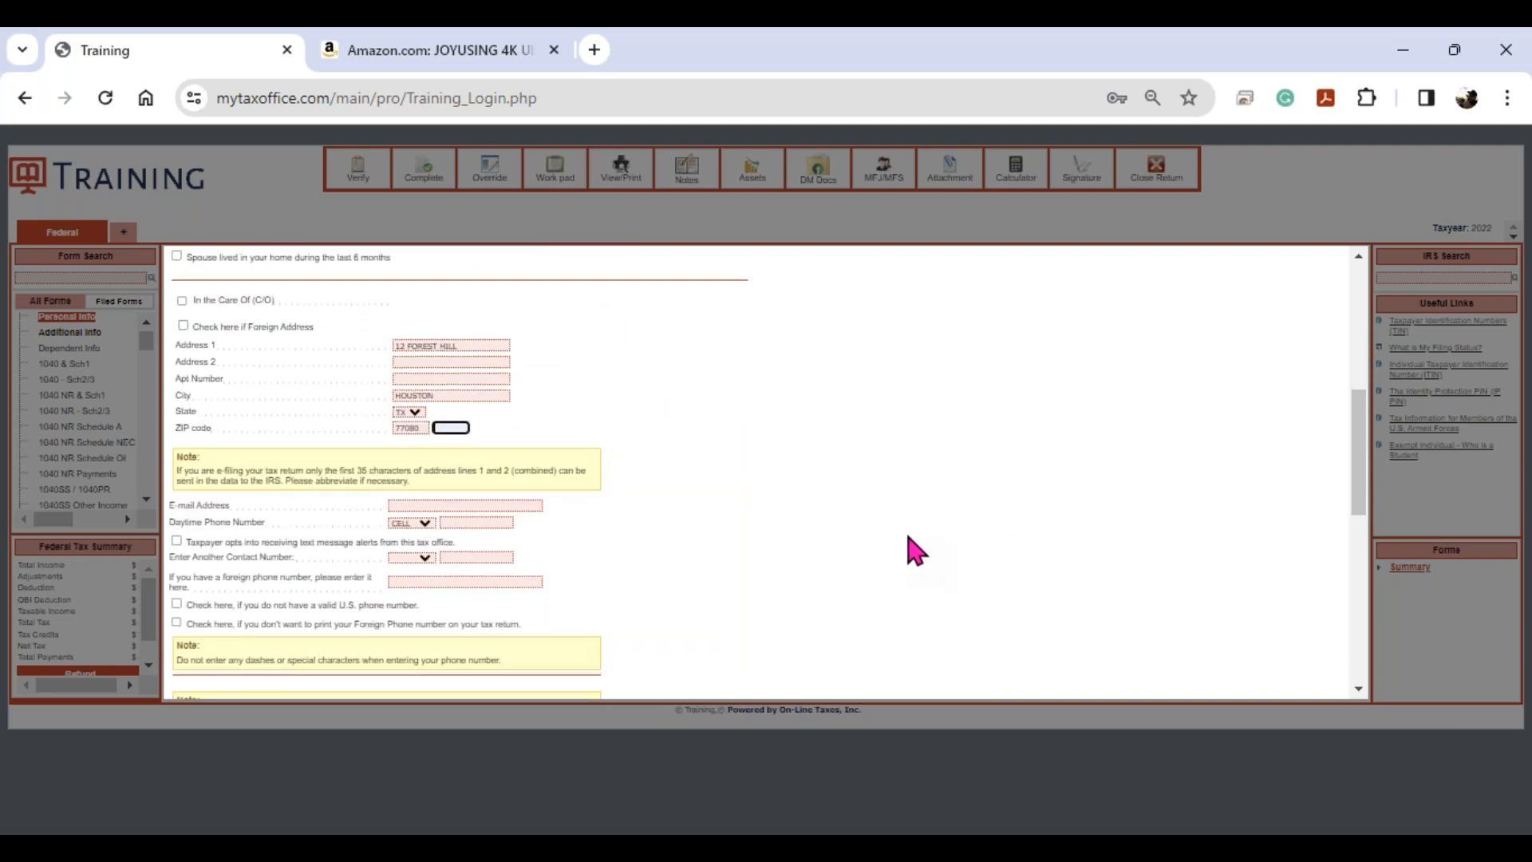
click(499, 505)
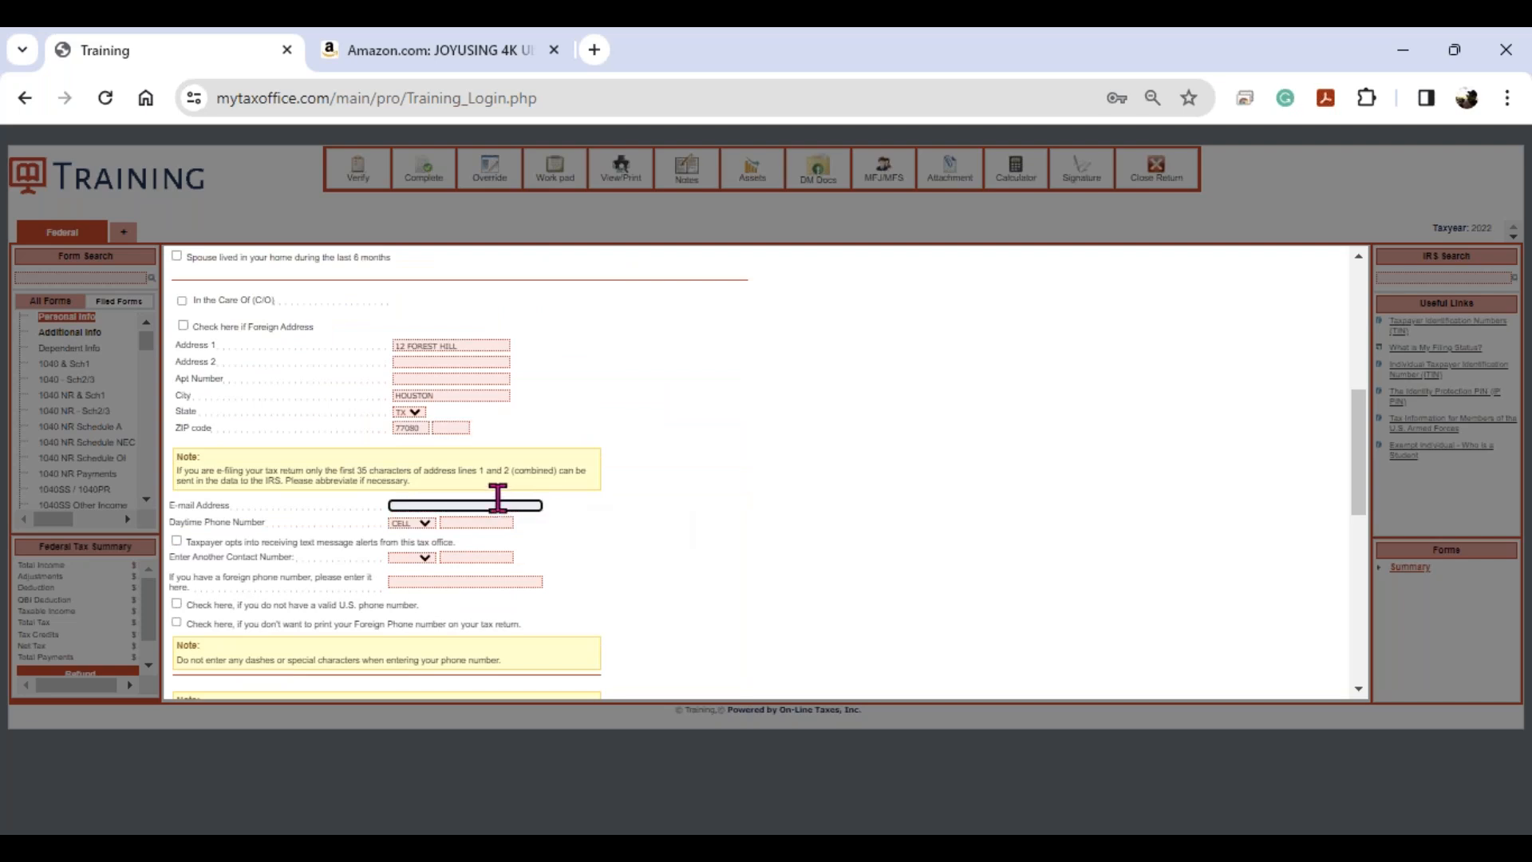
key(Tab)
key(Tab)
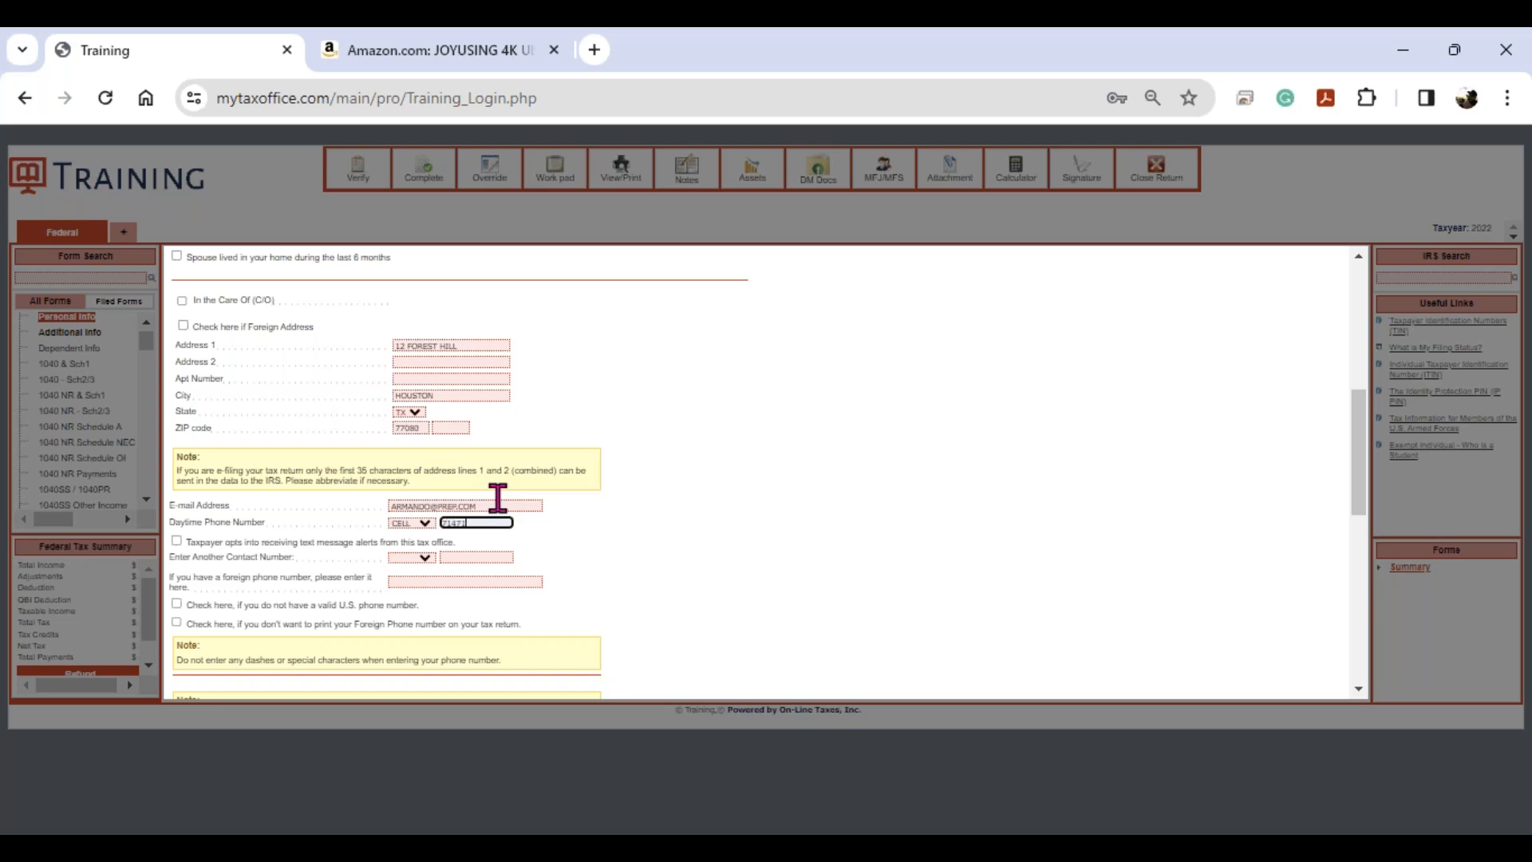
key(Tab)
key(Tab)
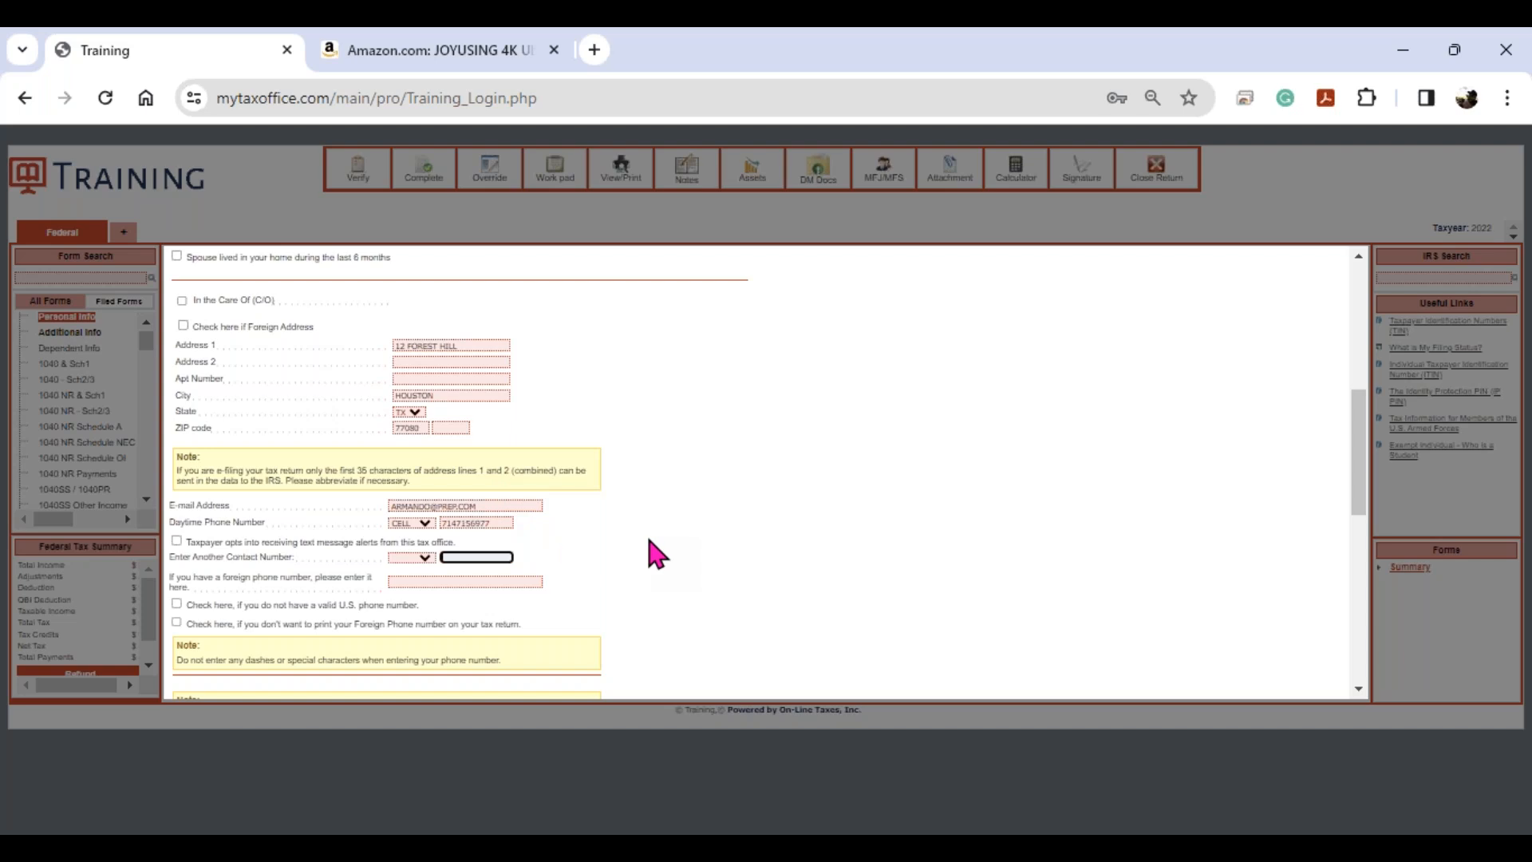
- Confirm Texas as resident state and answer No to earning income in another state
scroll(653, 550, down, 5)
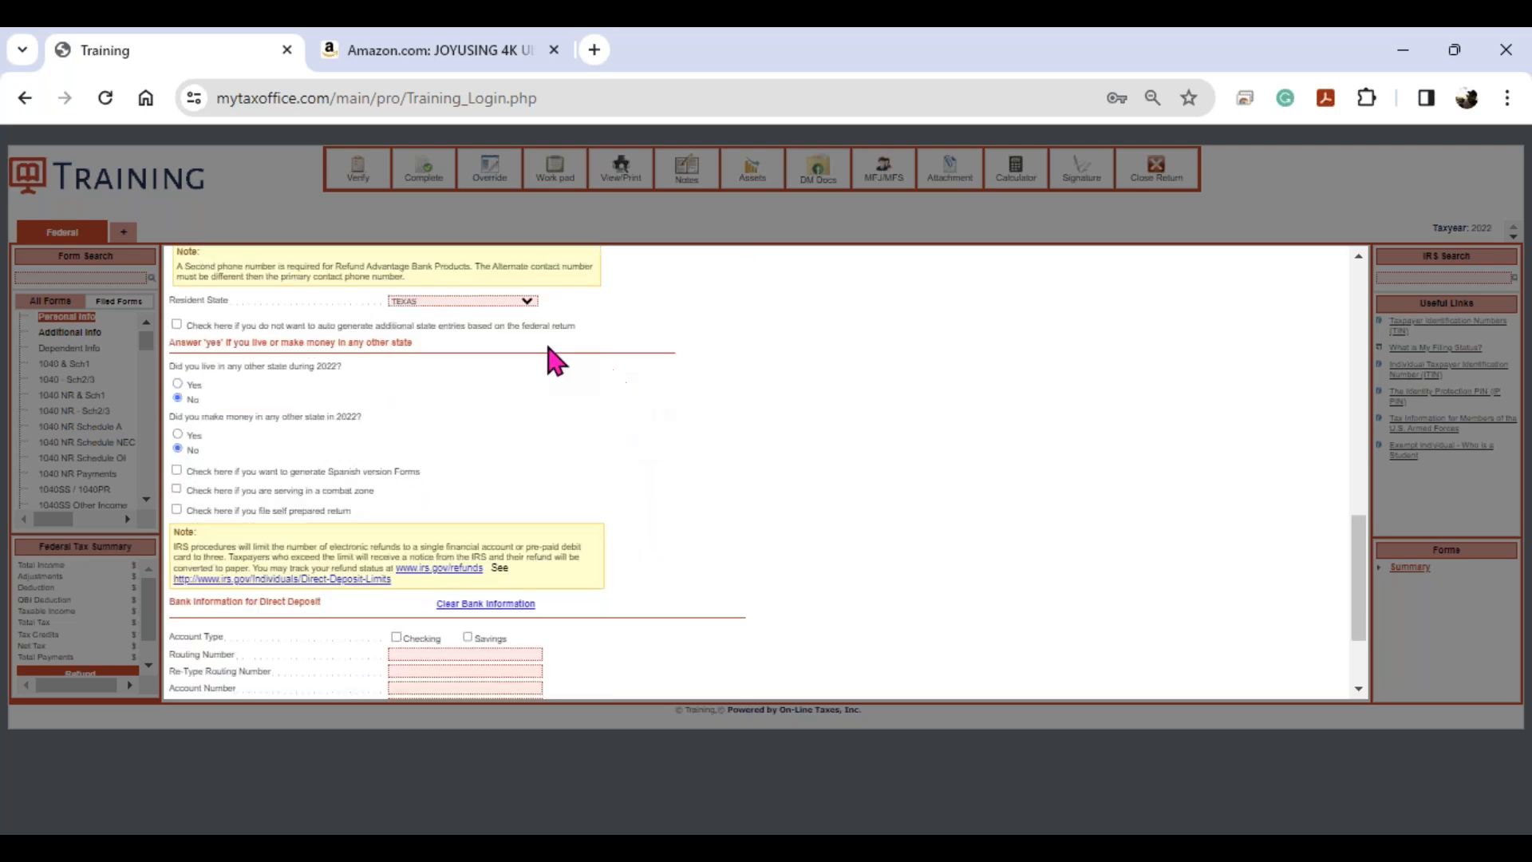
click(441, 308)
click(178, 385)
click(177, 434)
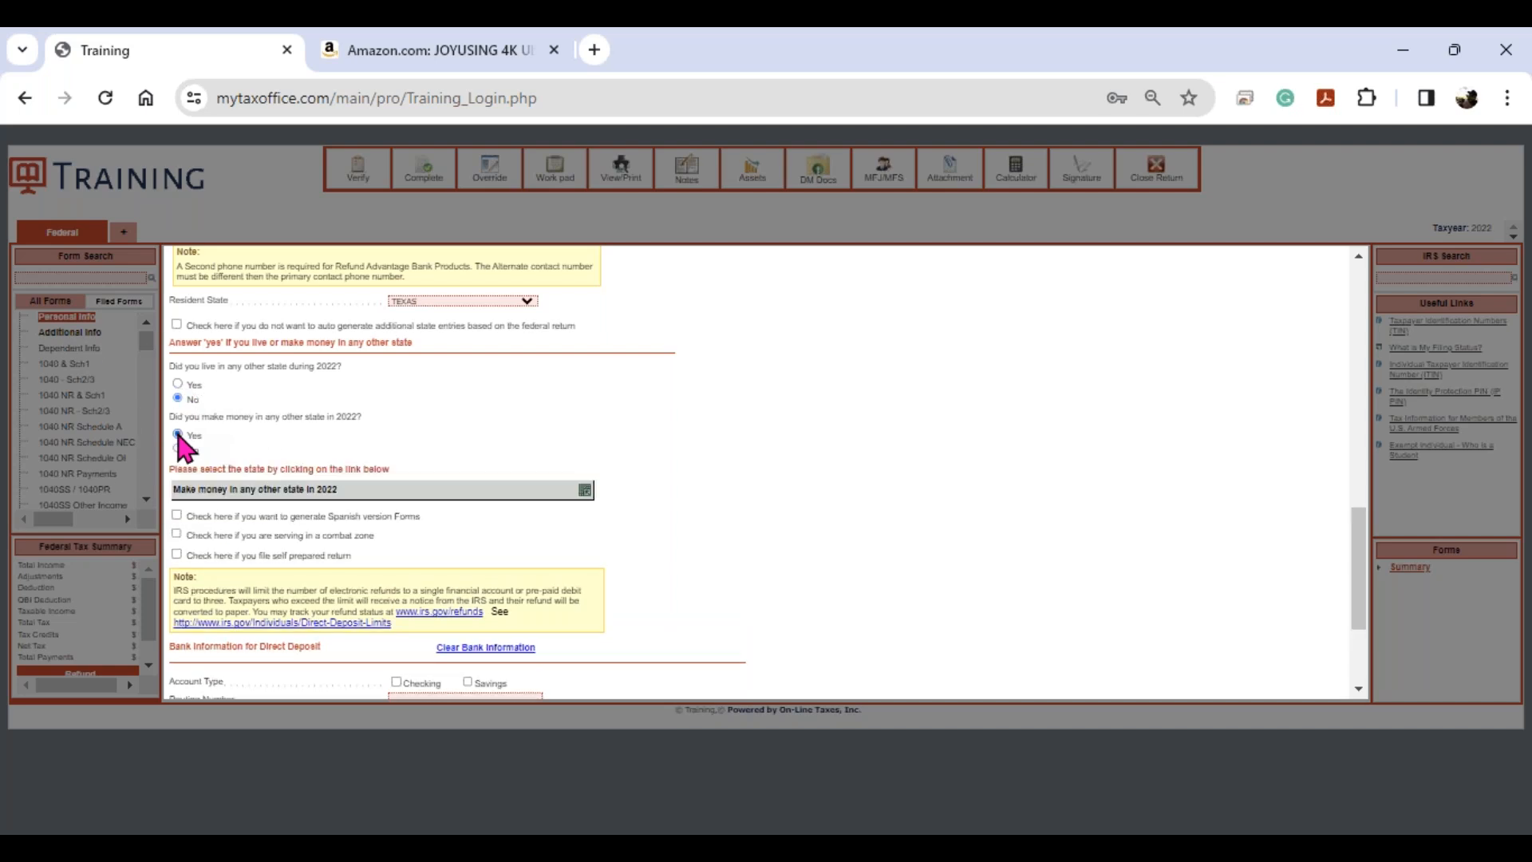
click(585, 489)
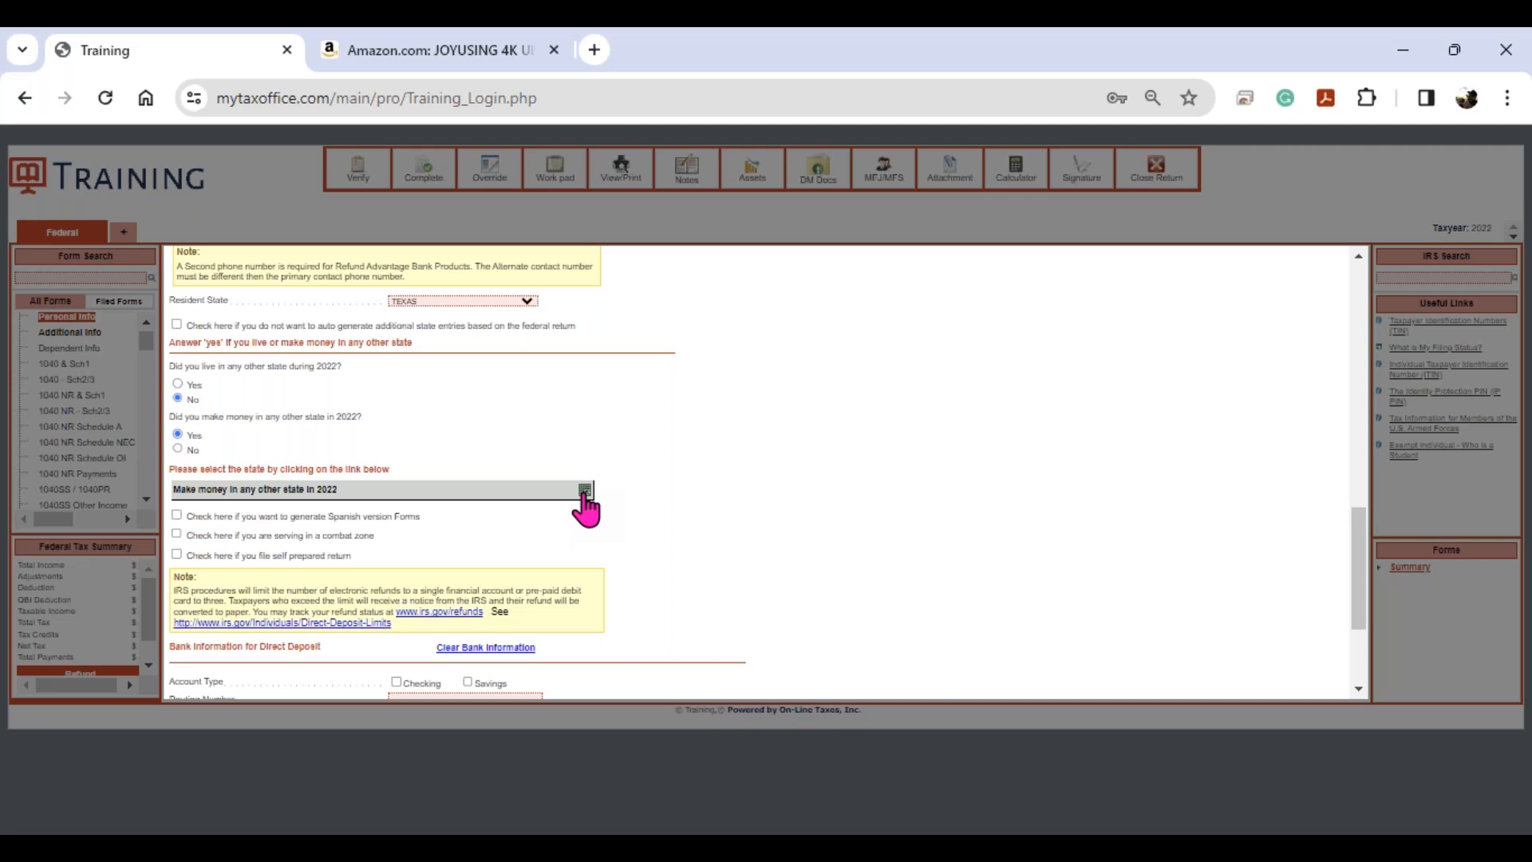
click(177, 449)
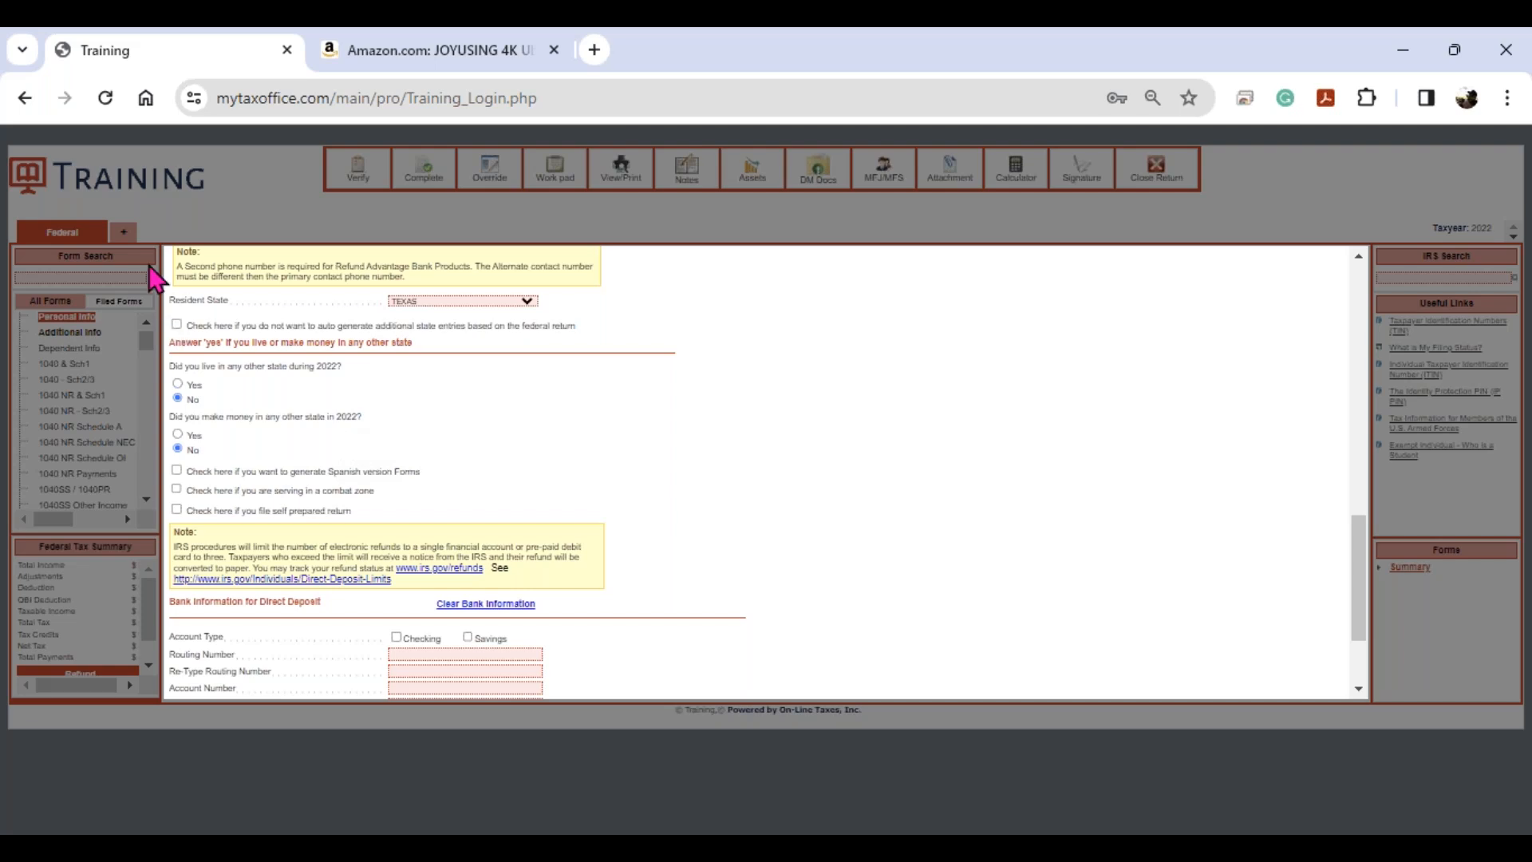
click(131, 235)
click(132, 237)
drag(421, 472, 185, 476)
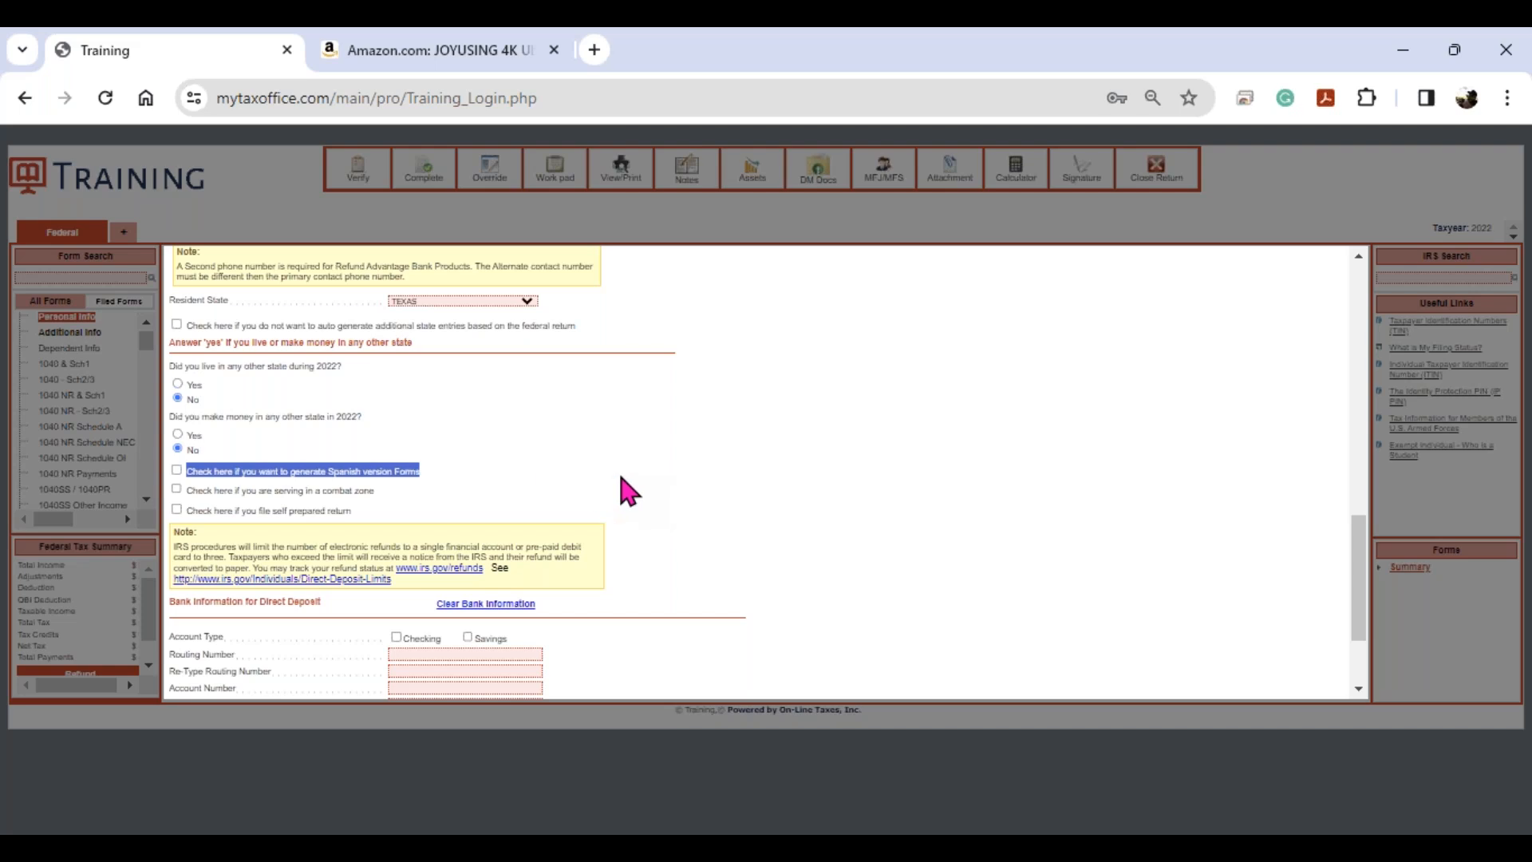
- Leave the direct-deposit routing and account fields blank and save the personal information
scroll(619, 484, down, 2)
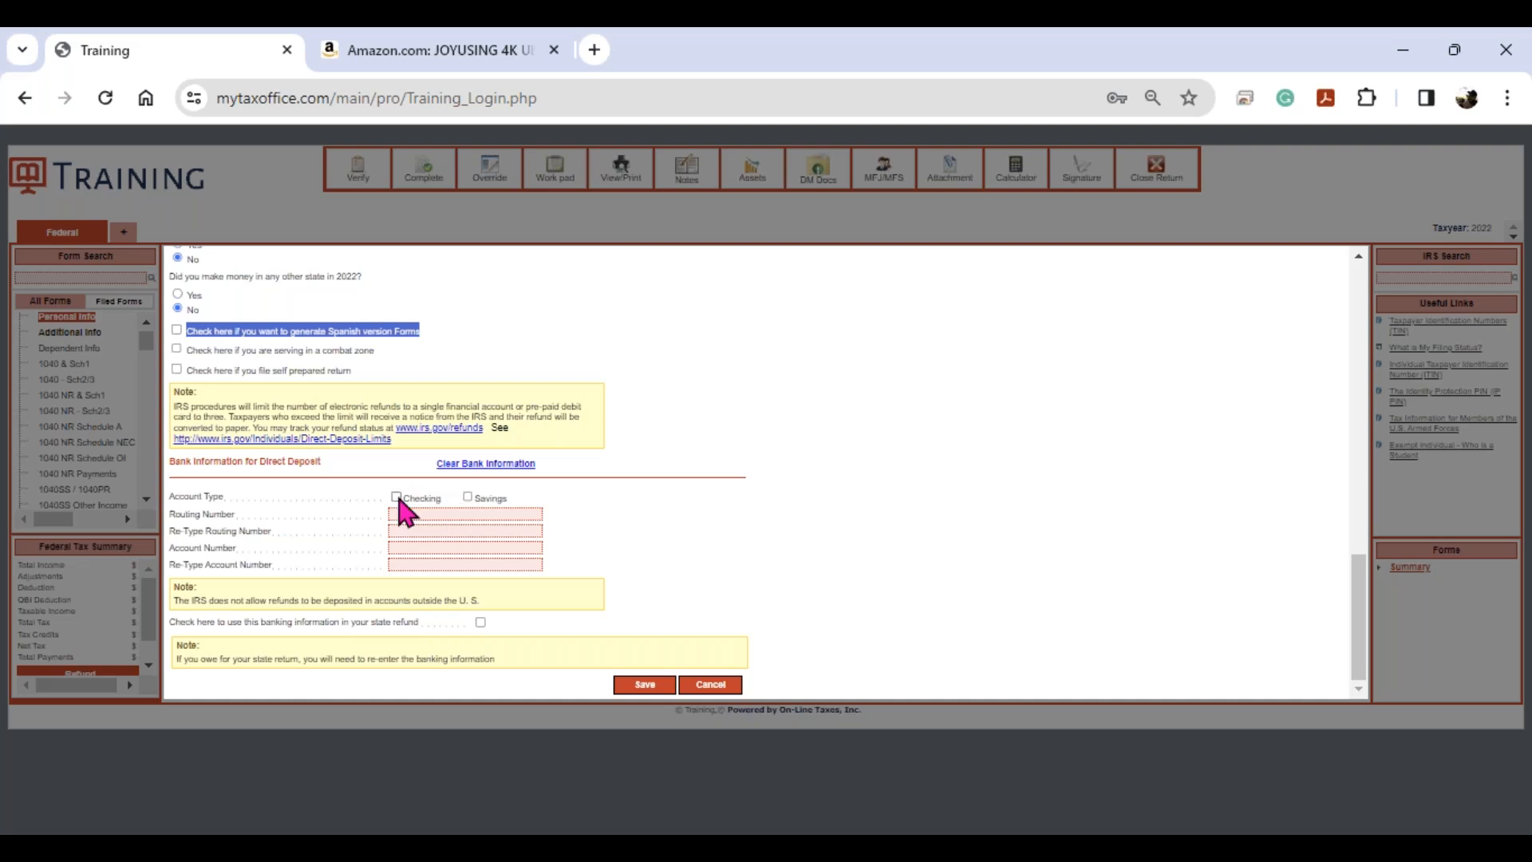
click(470, 512)
click(468, 528)
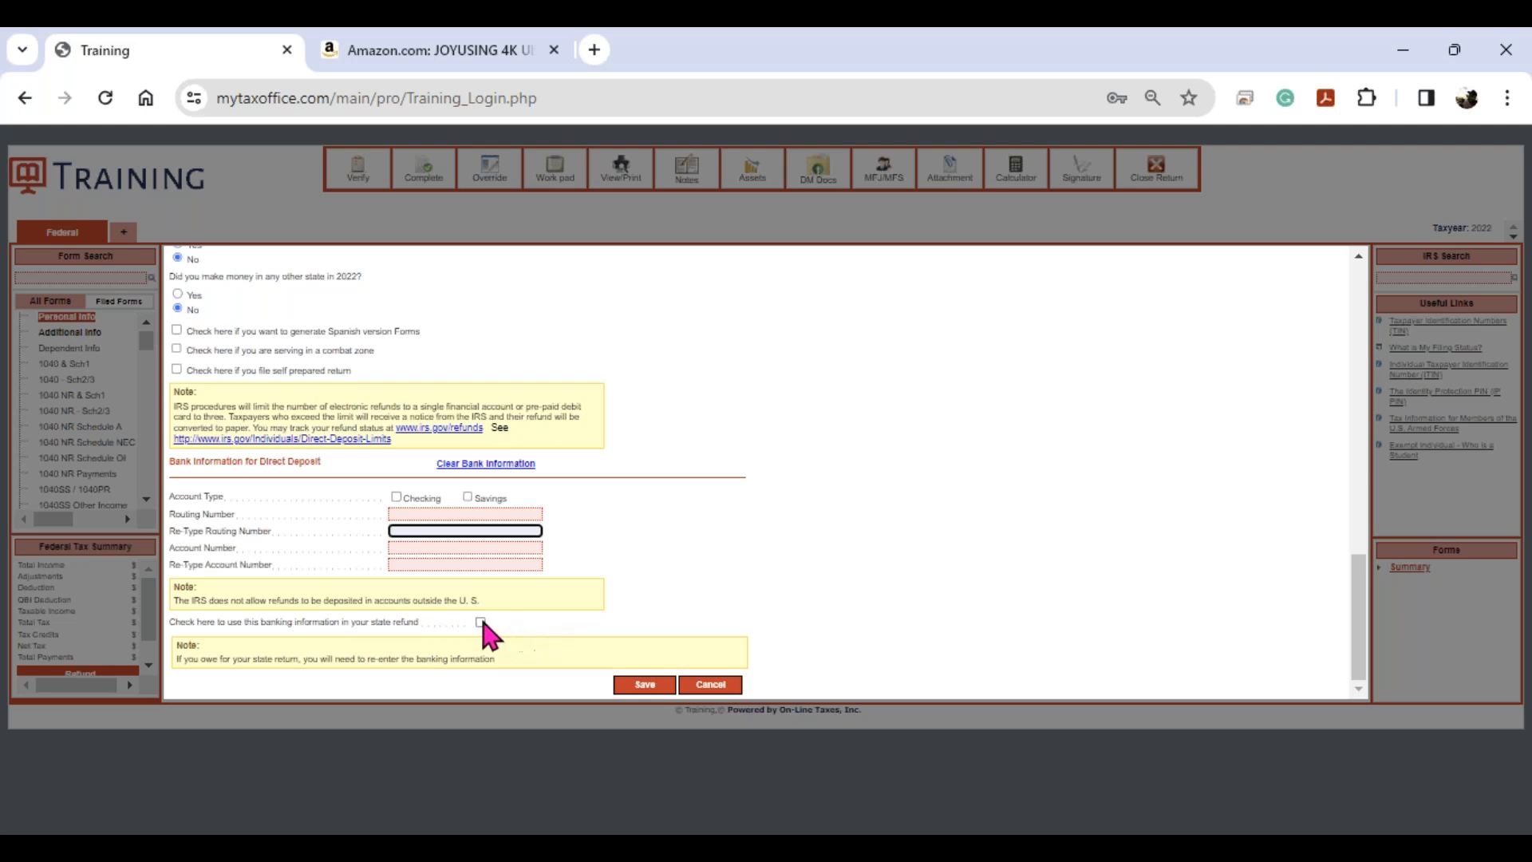
key(ctrl)
key(ctrl)
key(ctrl)
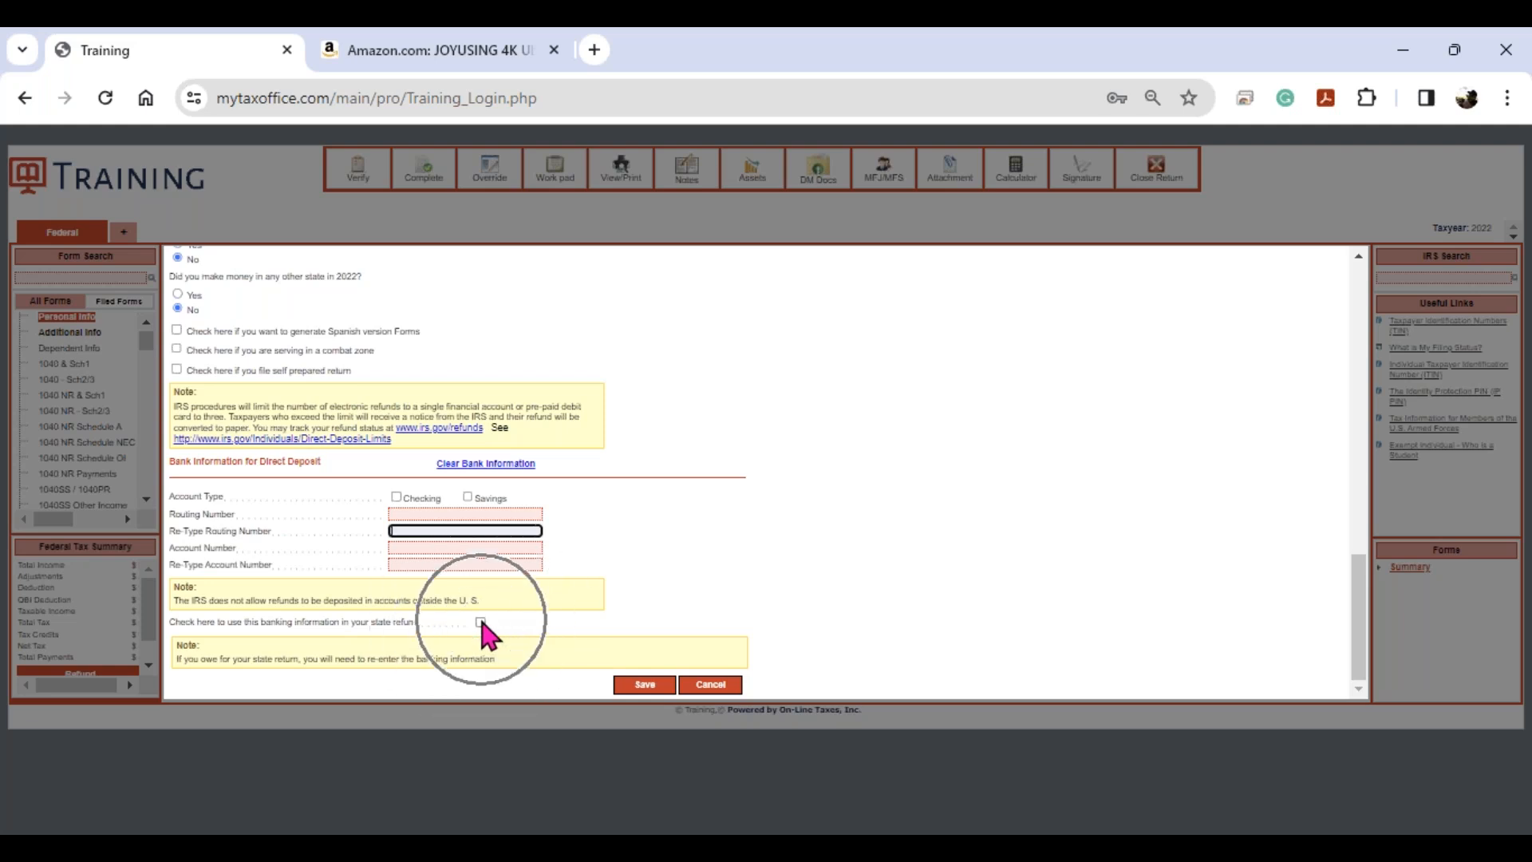
key(ctrl)
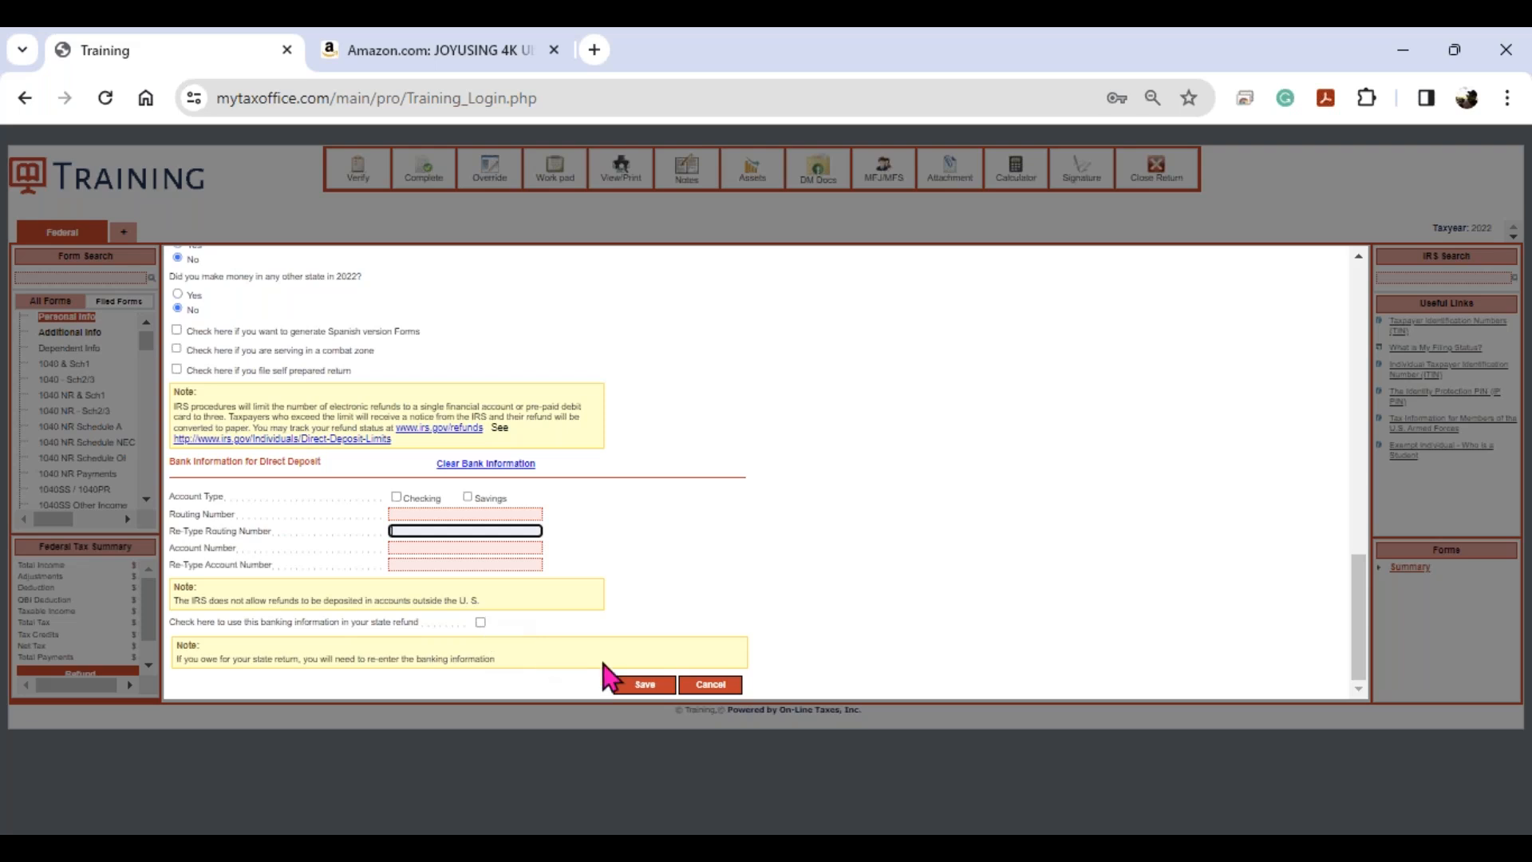
click(645, 685)
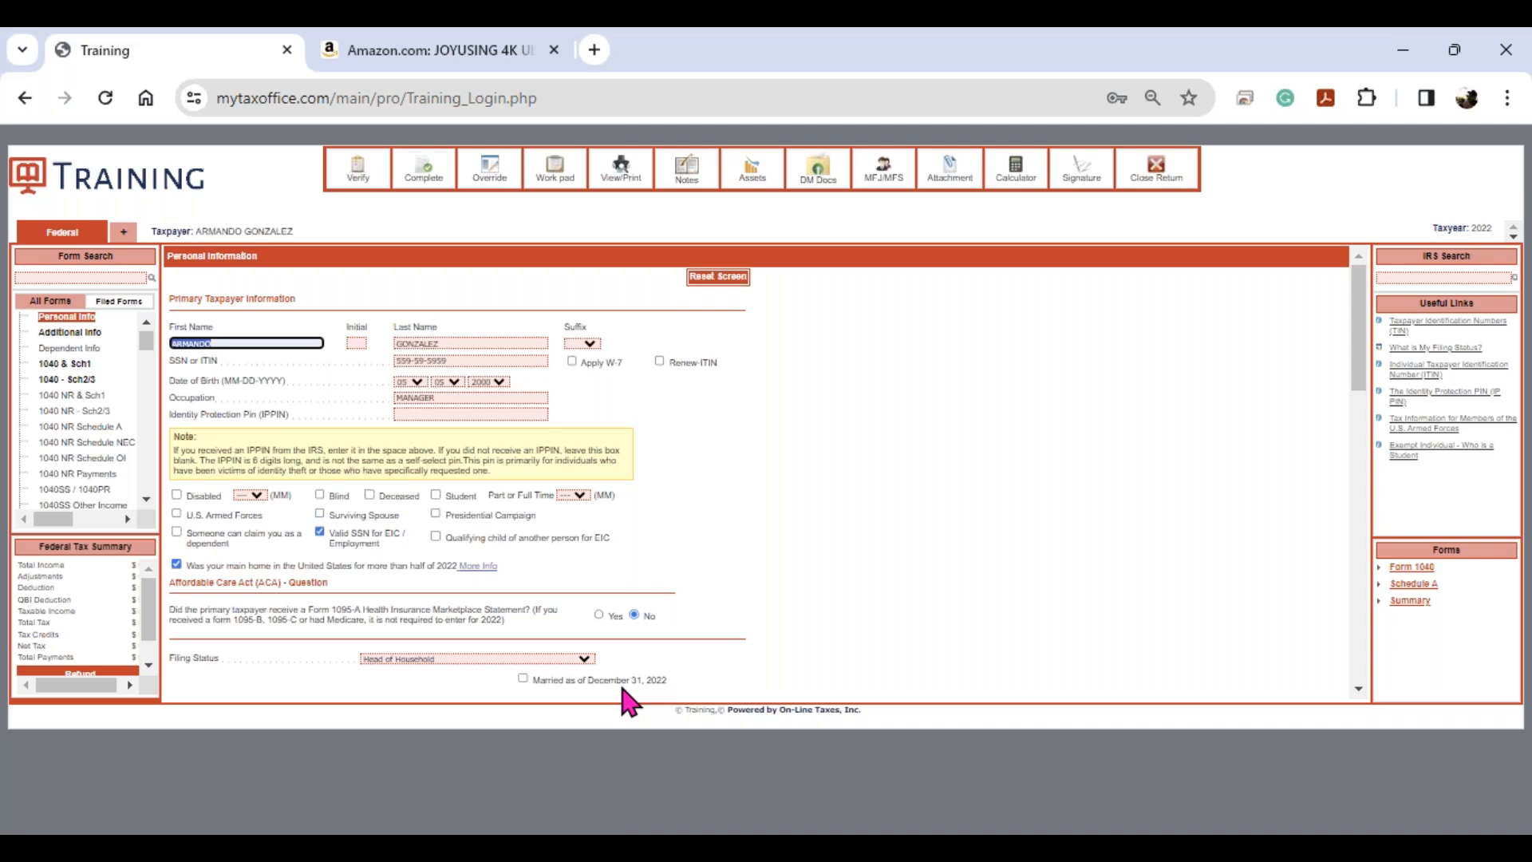
- Point out the Verify, Override, Work pad and View/Print toolbar buttons on the saved return
click(357, 176)
click(553, 176)
key(ctrl)
key(ctrl)
- Add a MISSING INFO note reading 'NEED TO GET COPY OF DEPS SSN', then close the Note Pad
click(688, 182)
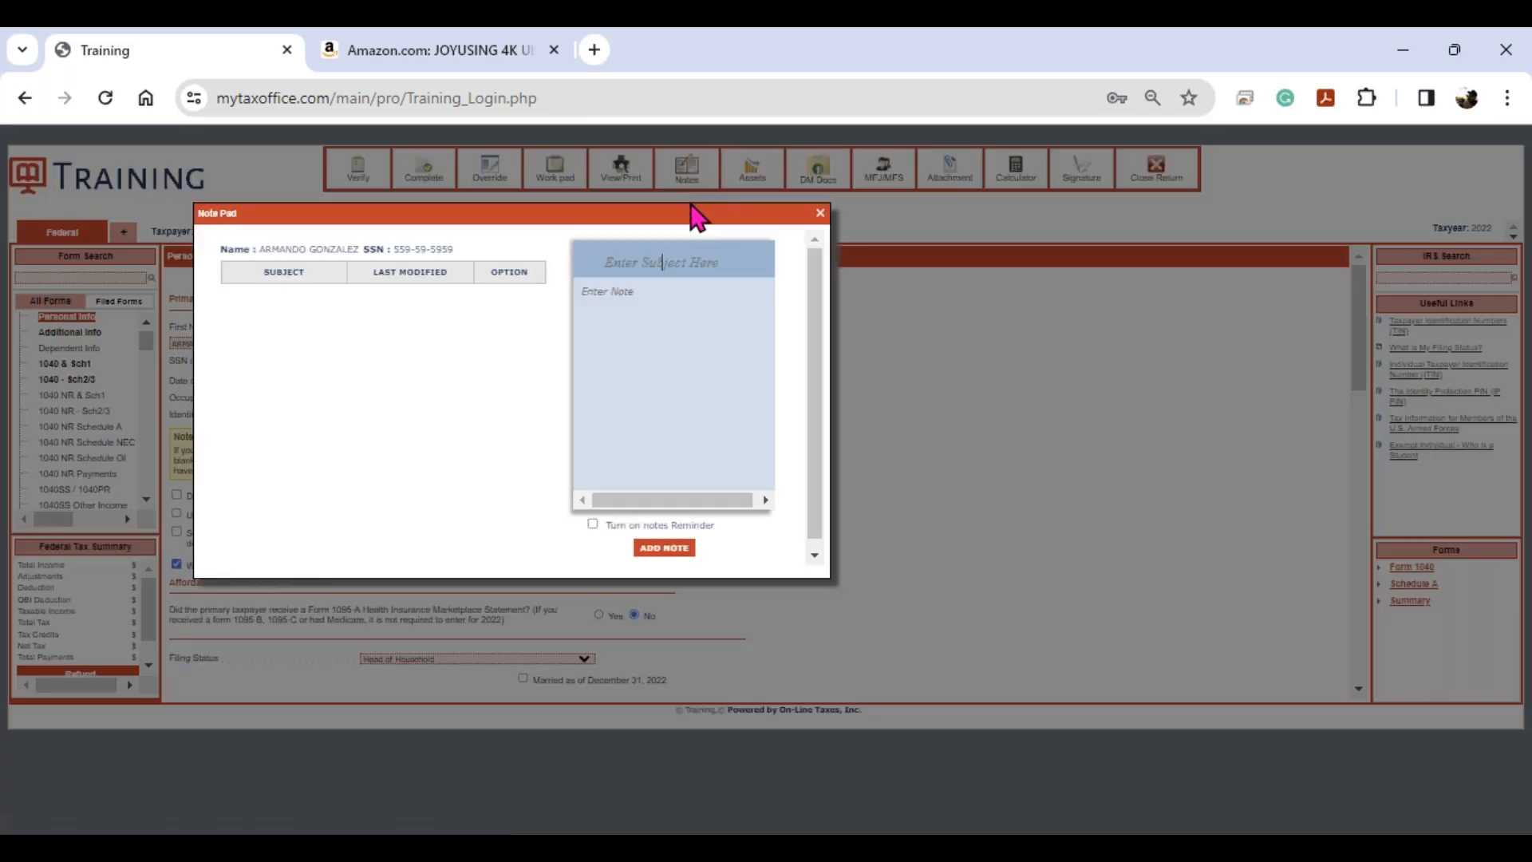
text(MISSING INFO)
key(Tab)
text(NEED TO GET COPY OF DEPS SSN)
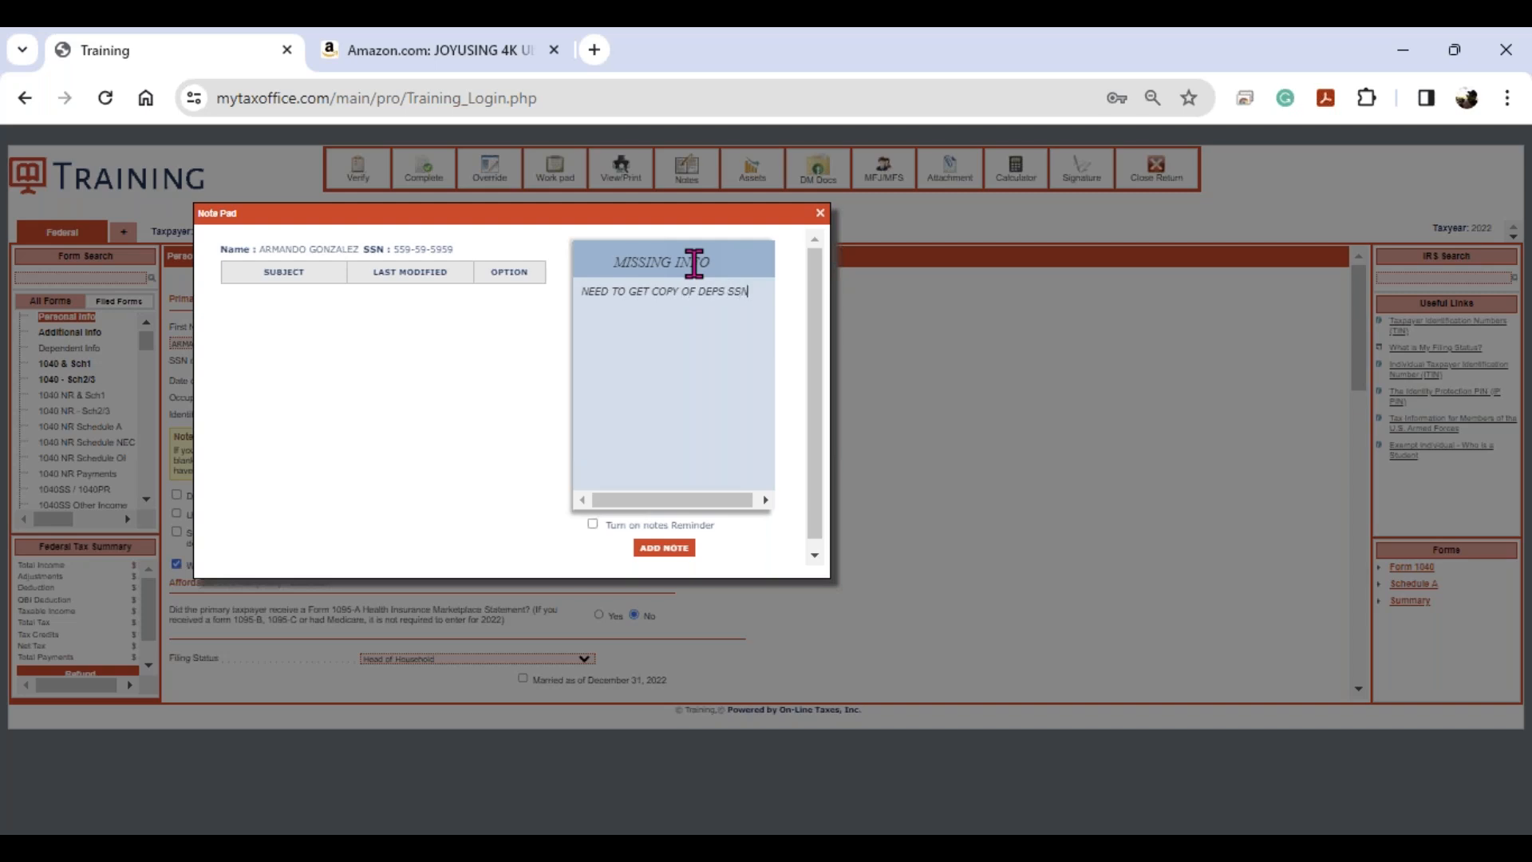
click(590, 525)
click(705, 411)
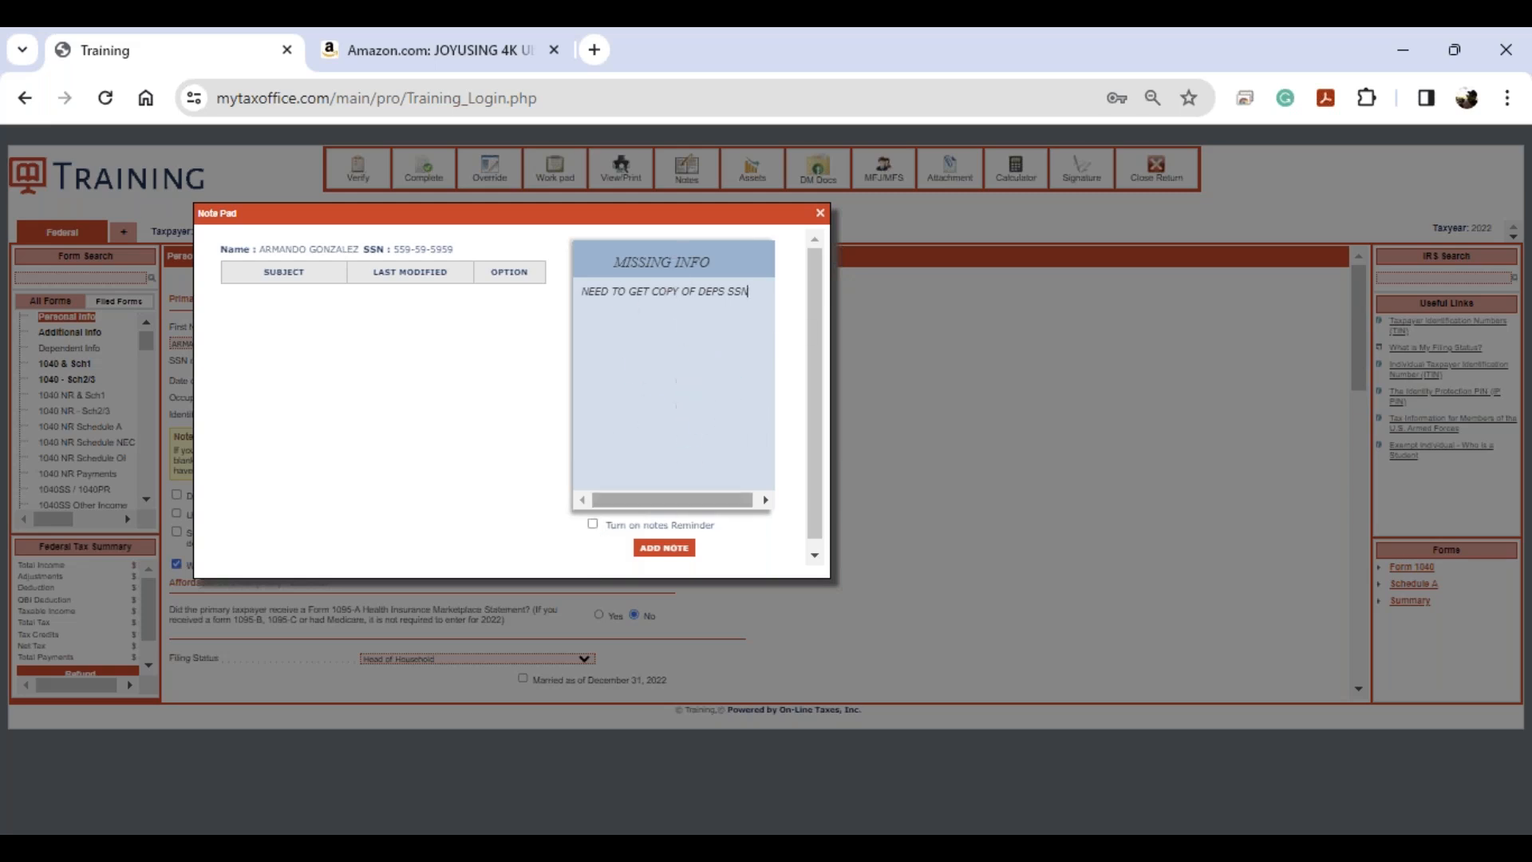
click(662, 548)
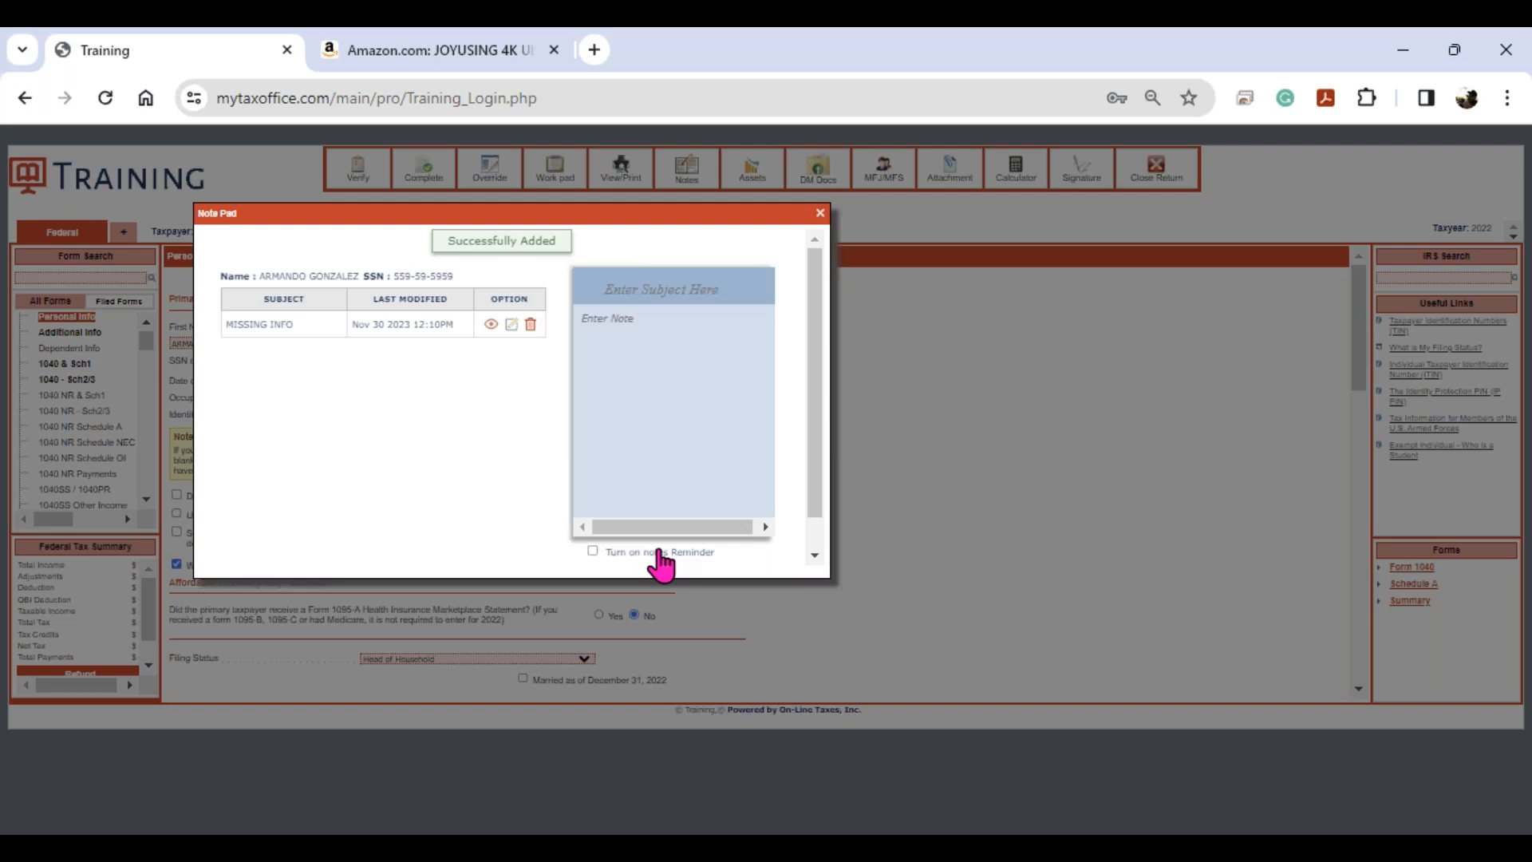
click(820, 213)
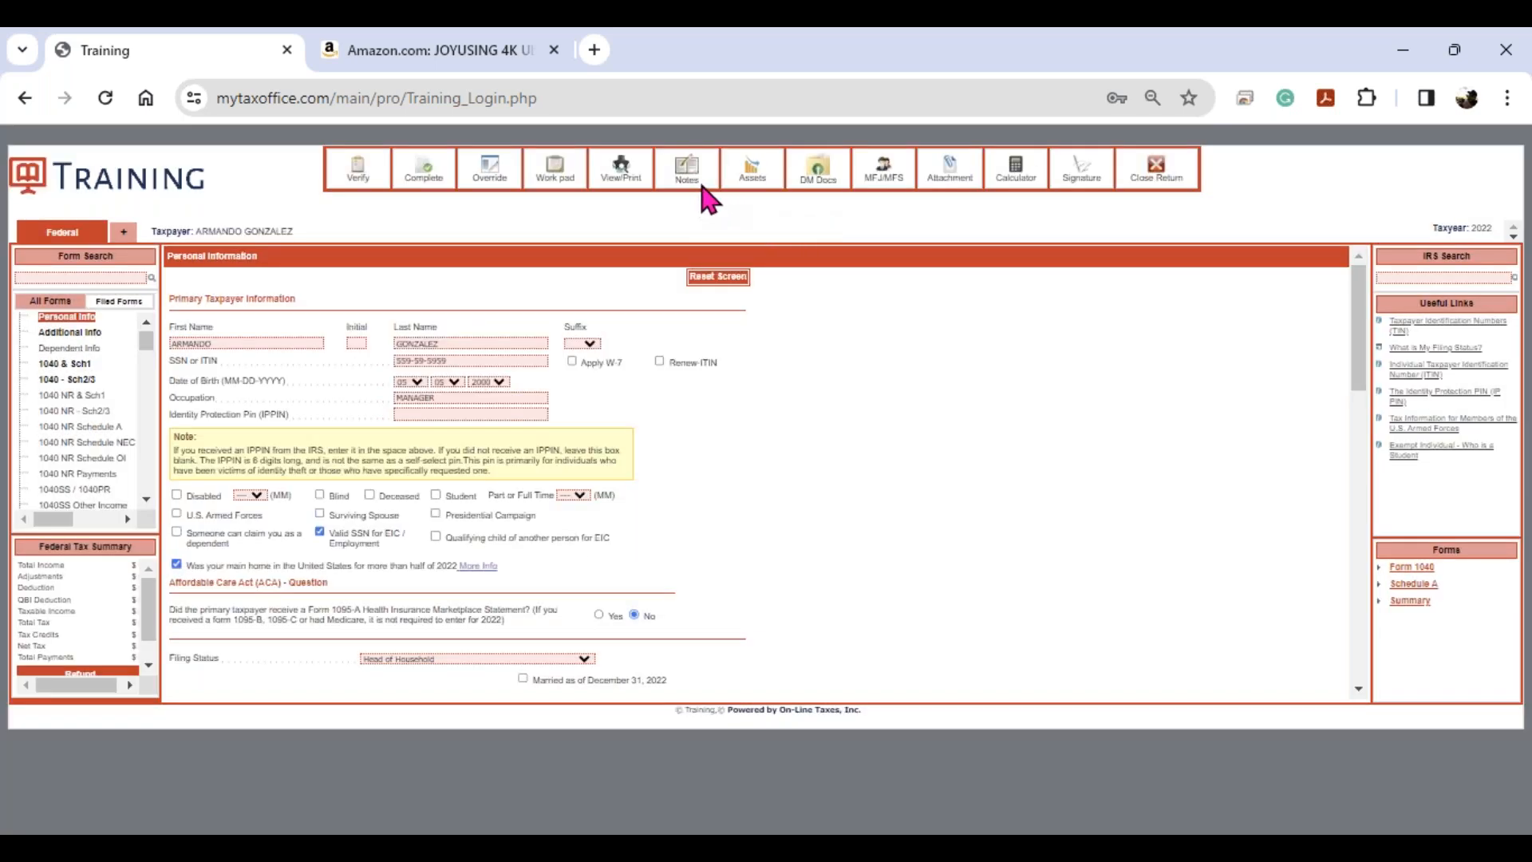
- Open the taxpayer's Uploaded Documents window from DM Docs, which shows No Documents Found
click(706, 185)
click(763, 188)
click(817, 176)
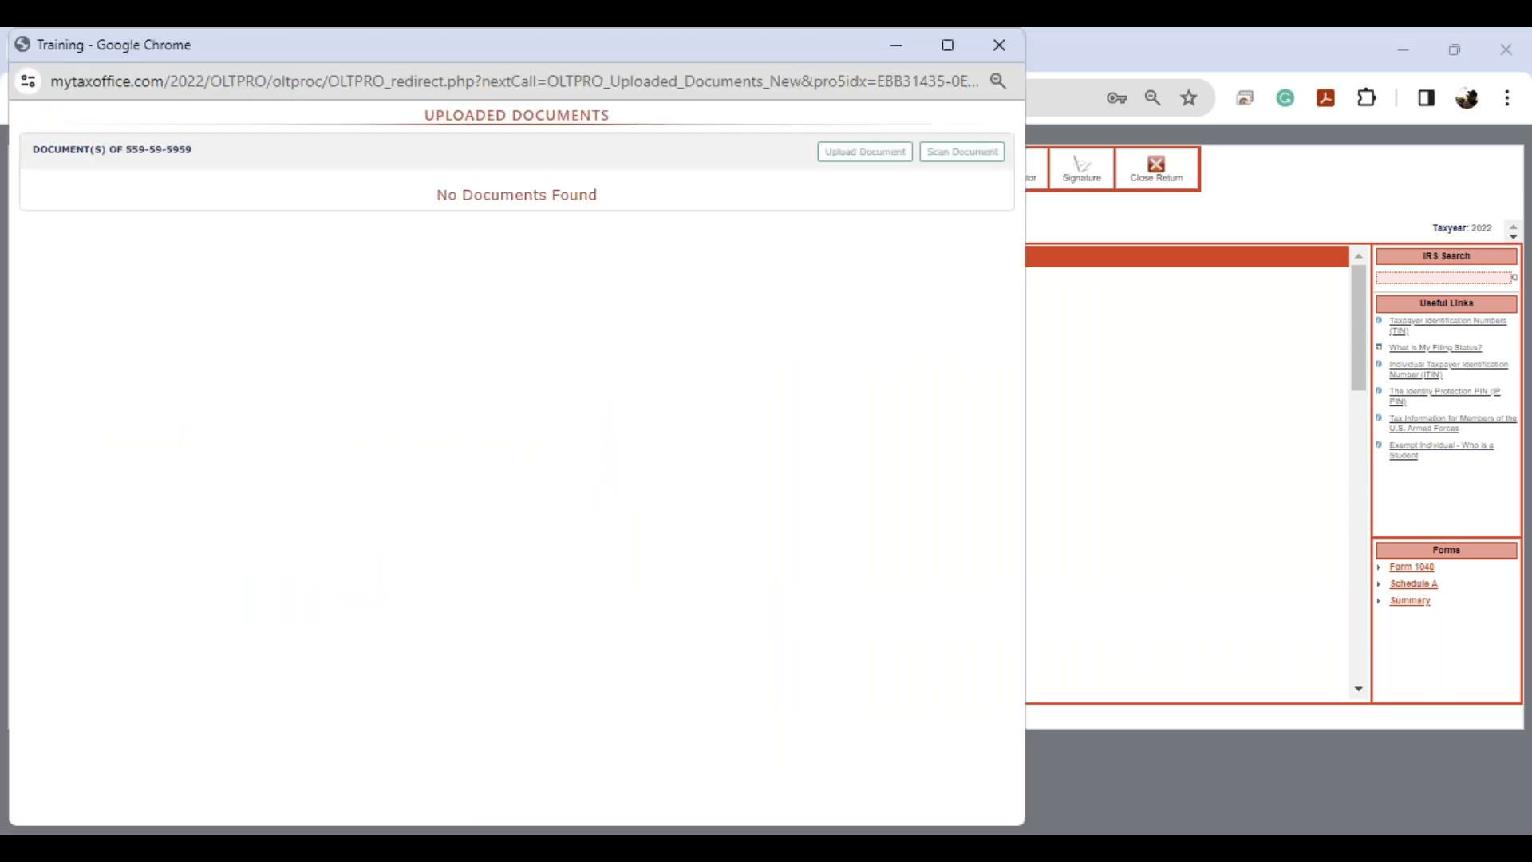
- Start a new document upload with description ID and type Identification
click(932, 152)
click(870, 156)
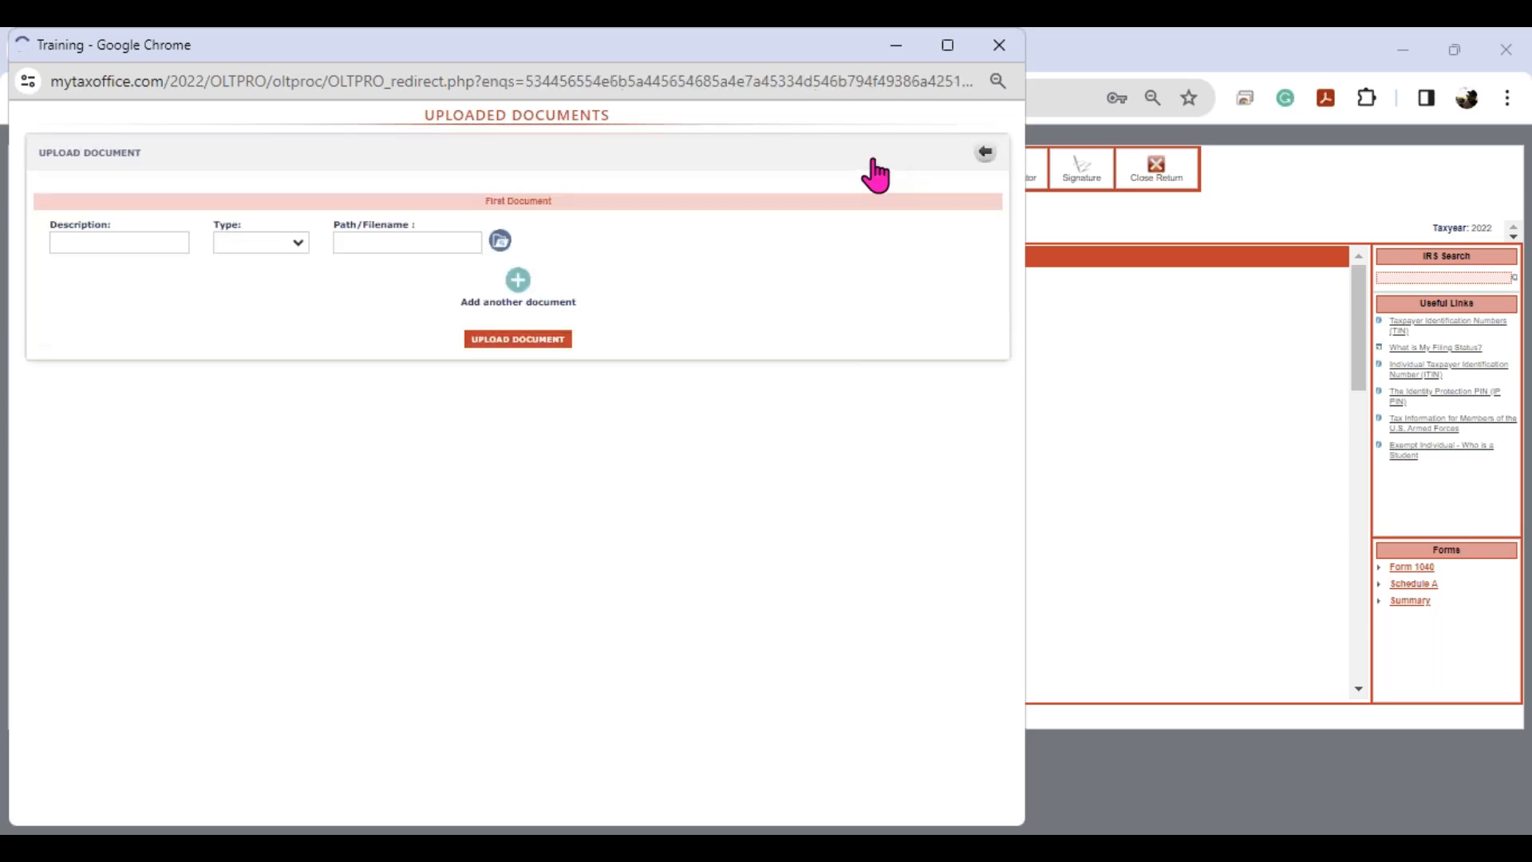
click(162, 243)
text(ID)
key(Tab)
key(Down)
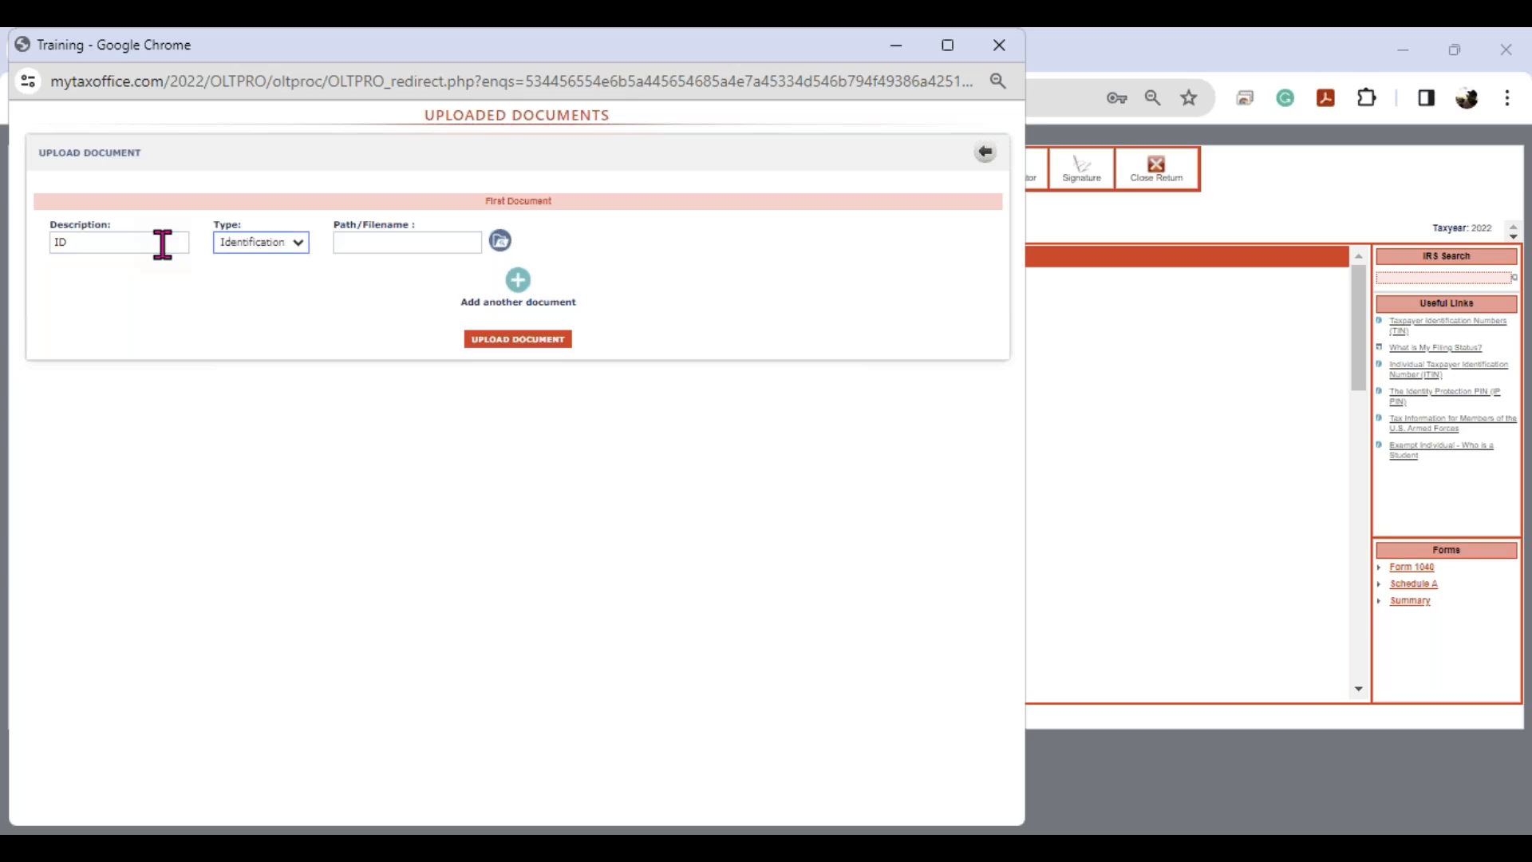
- Attach _Sample ID.JPG from the Documents folder and upload it
click(500, 241)
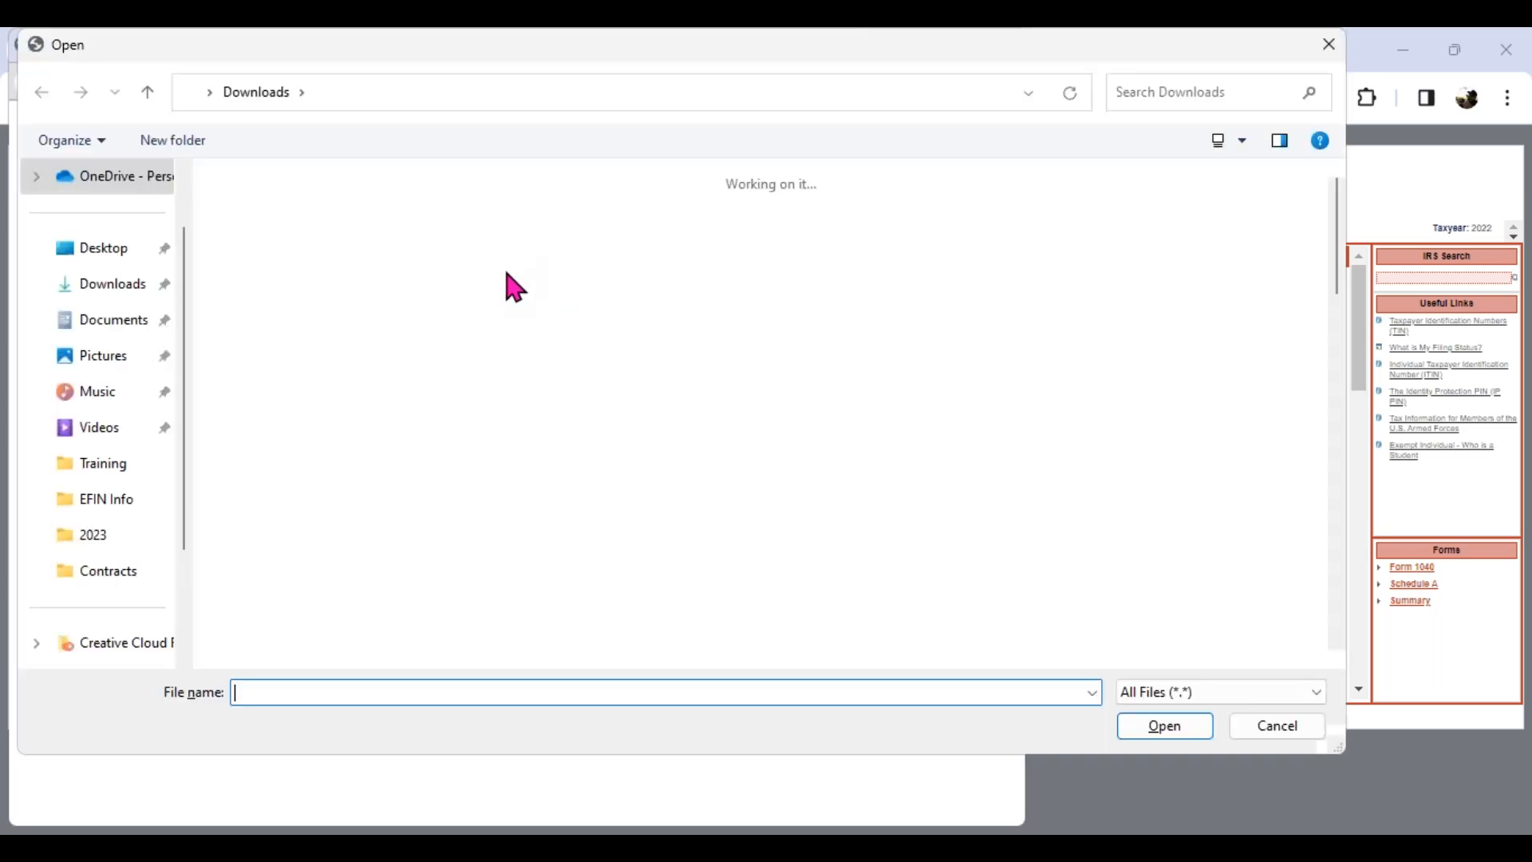
click(110, 320)
click(1258, 527)
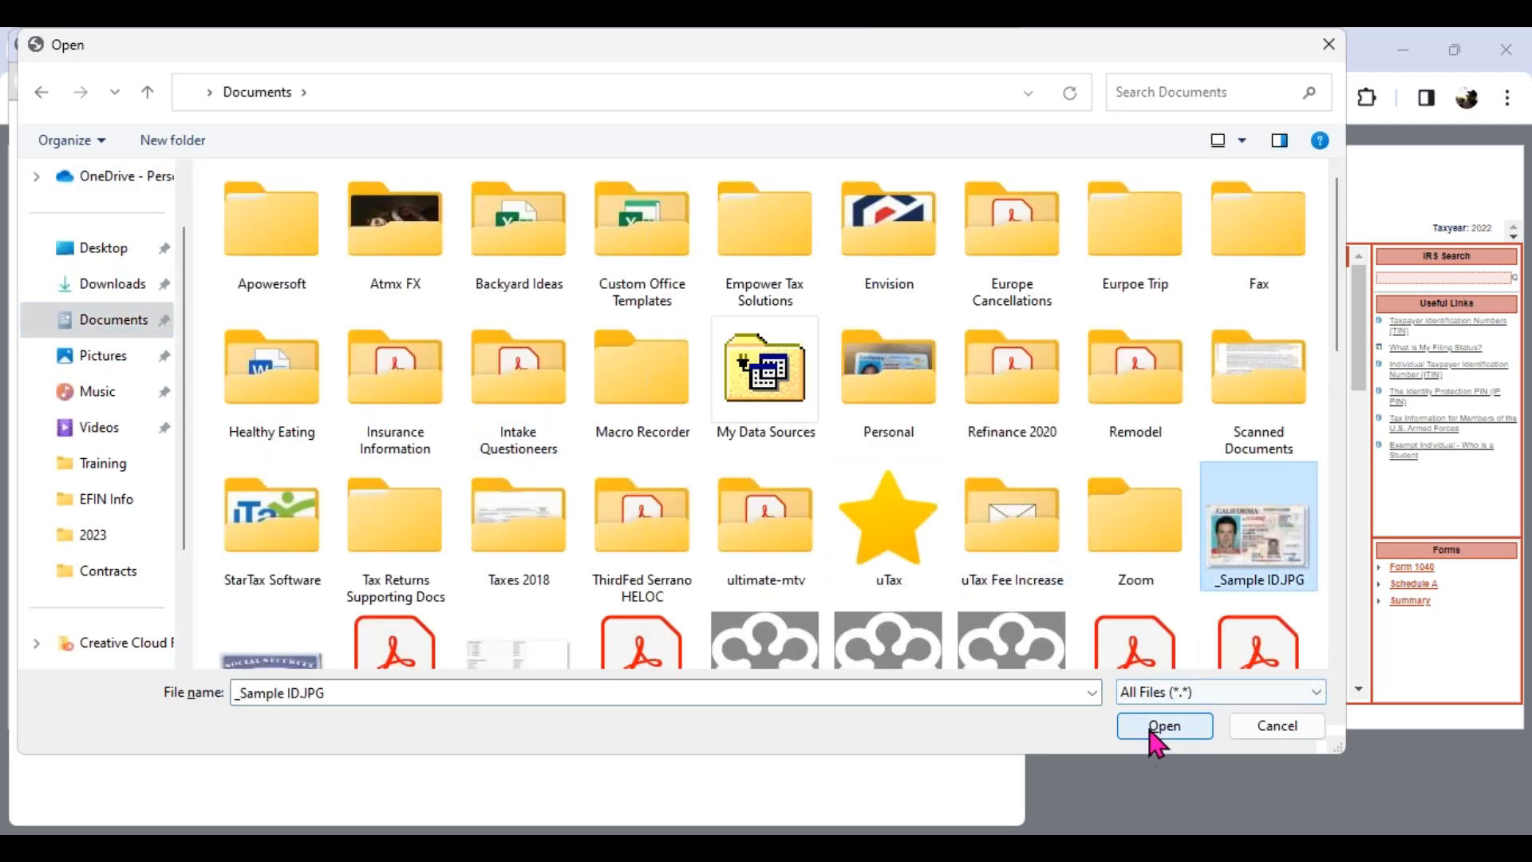
click(1164, 726)
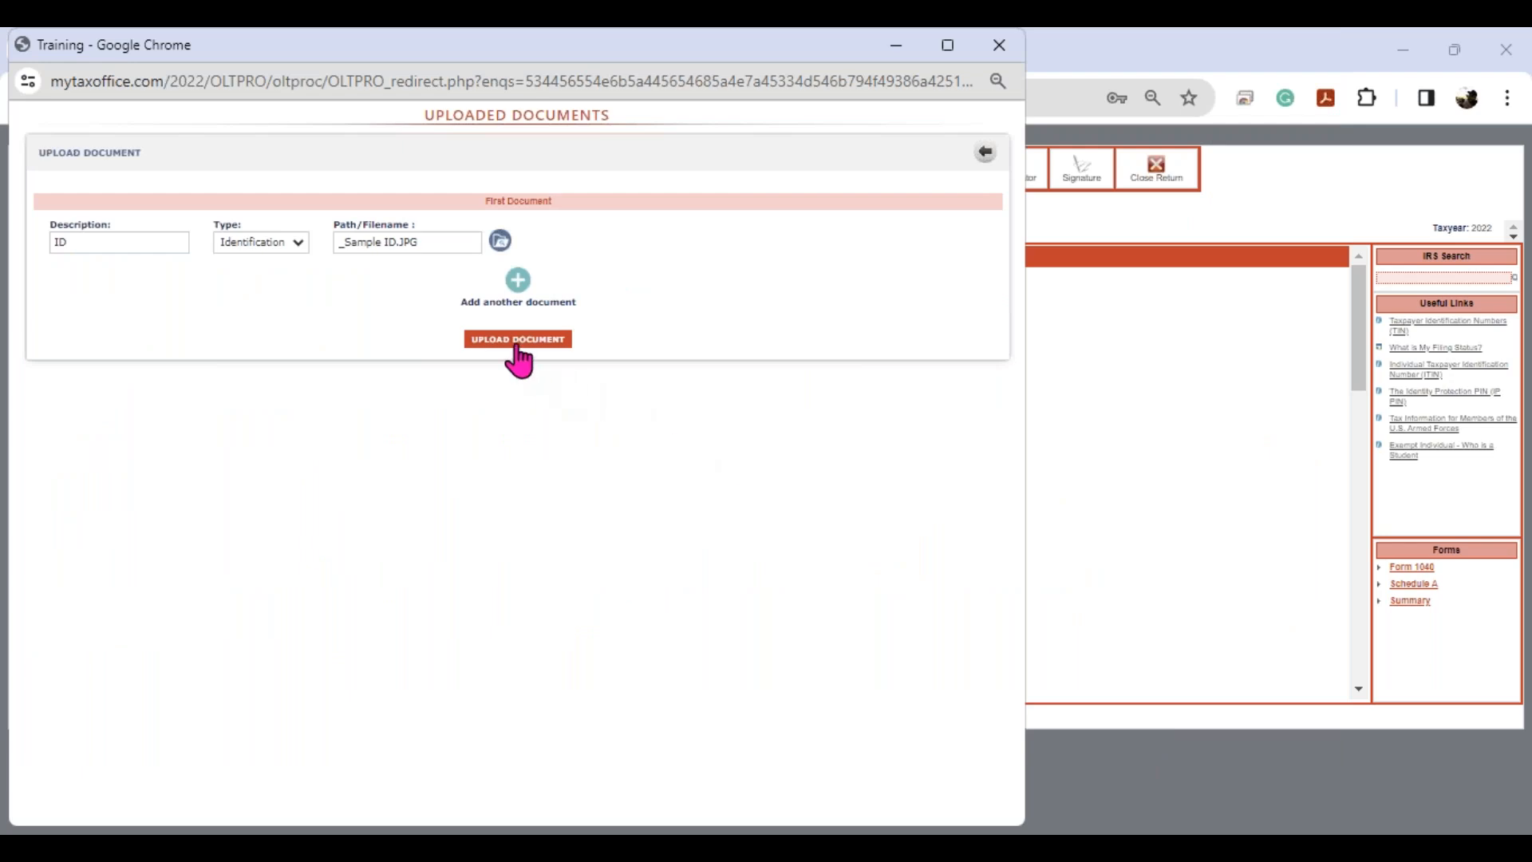
click(519, 343)
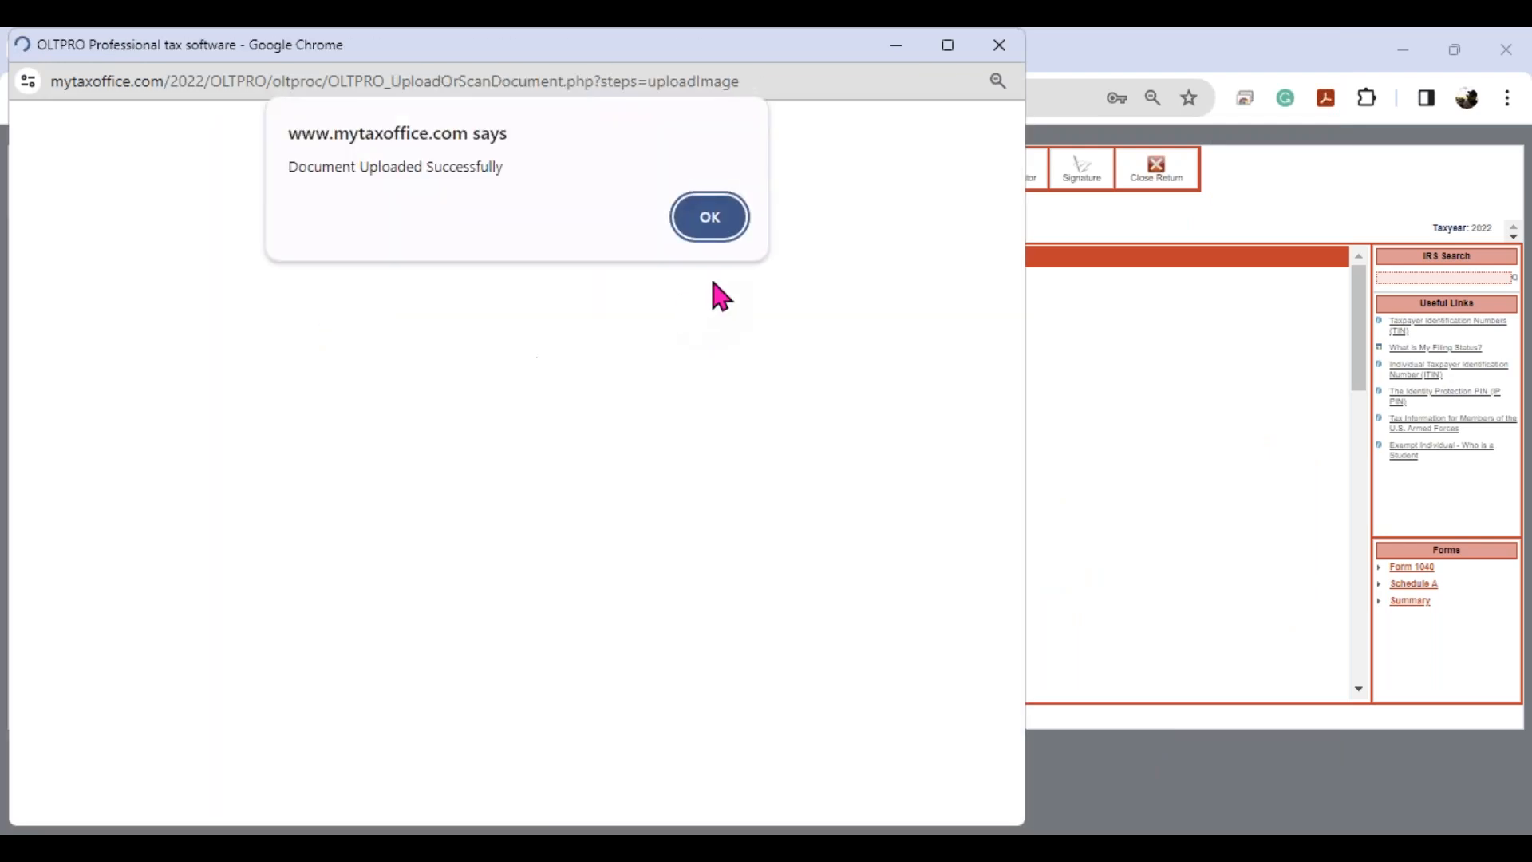
- Confirm the upload, view document 1 - ID, and close the Uploaded Documents window
click(714, 218)
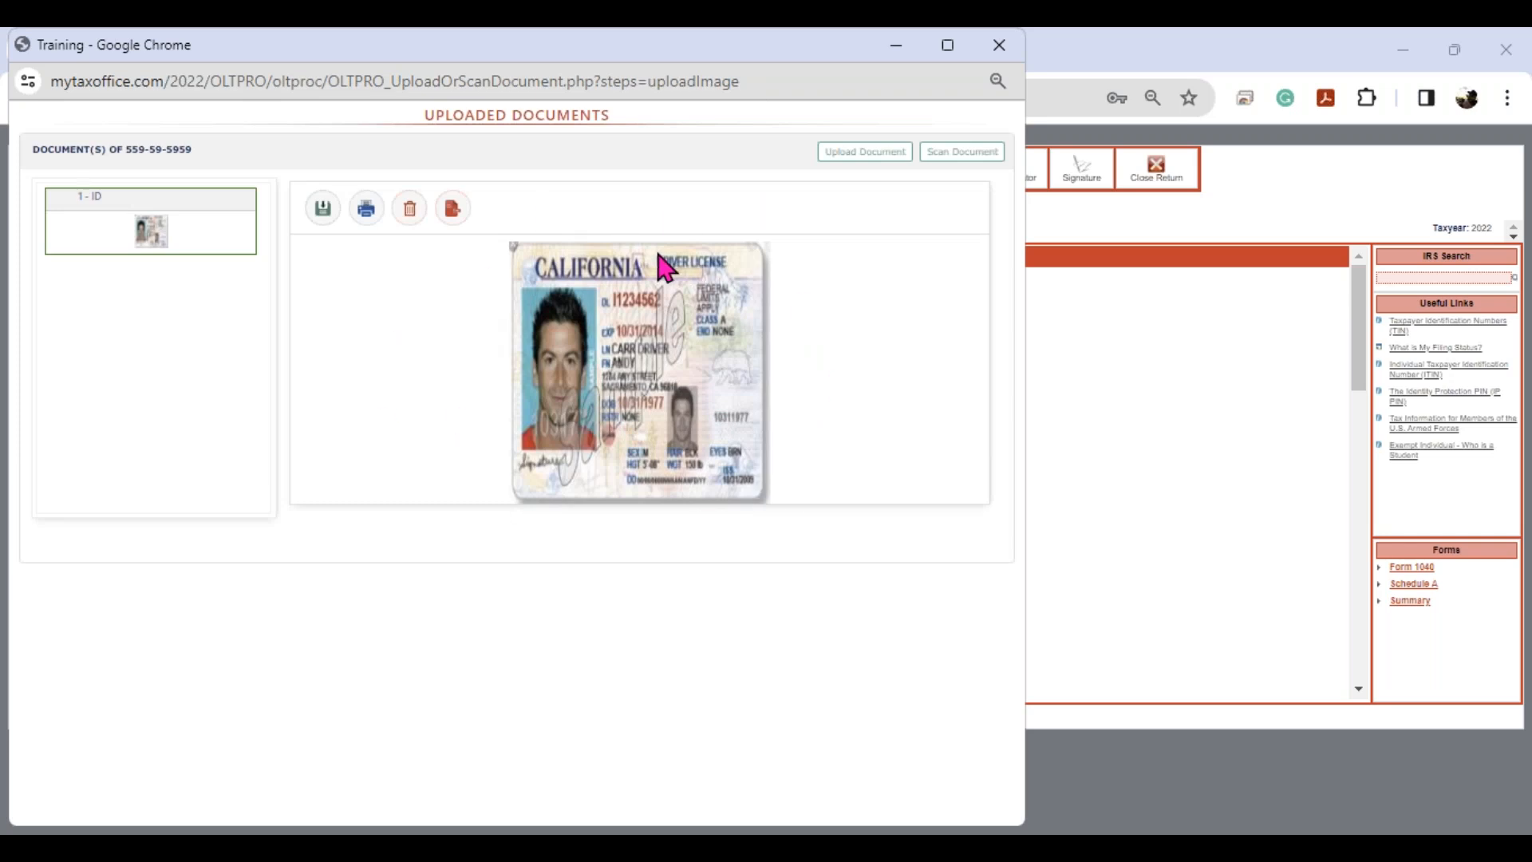
click(958, 166)
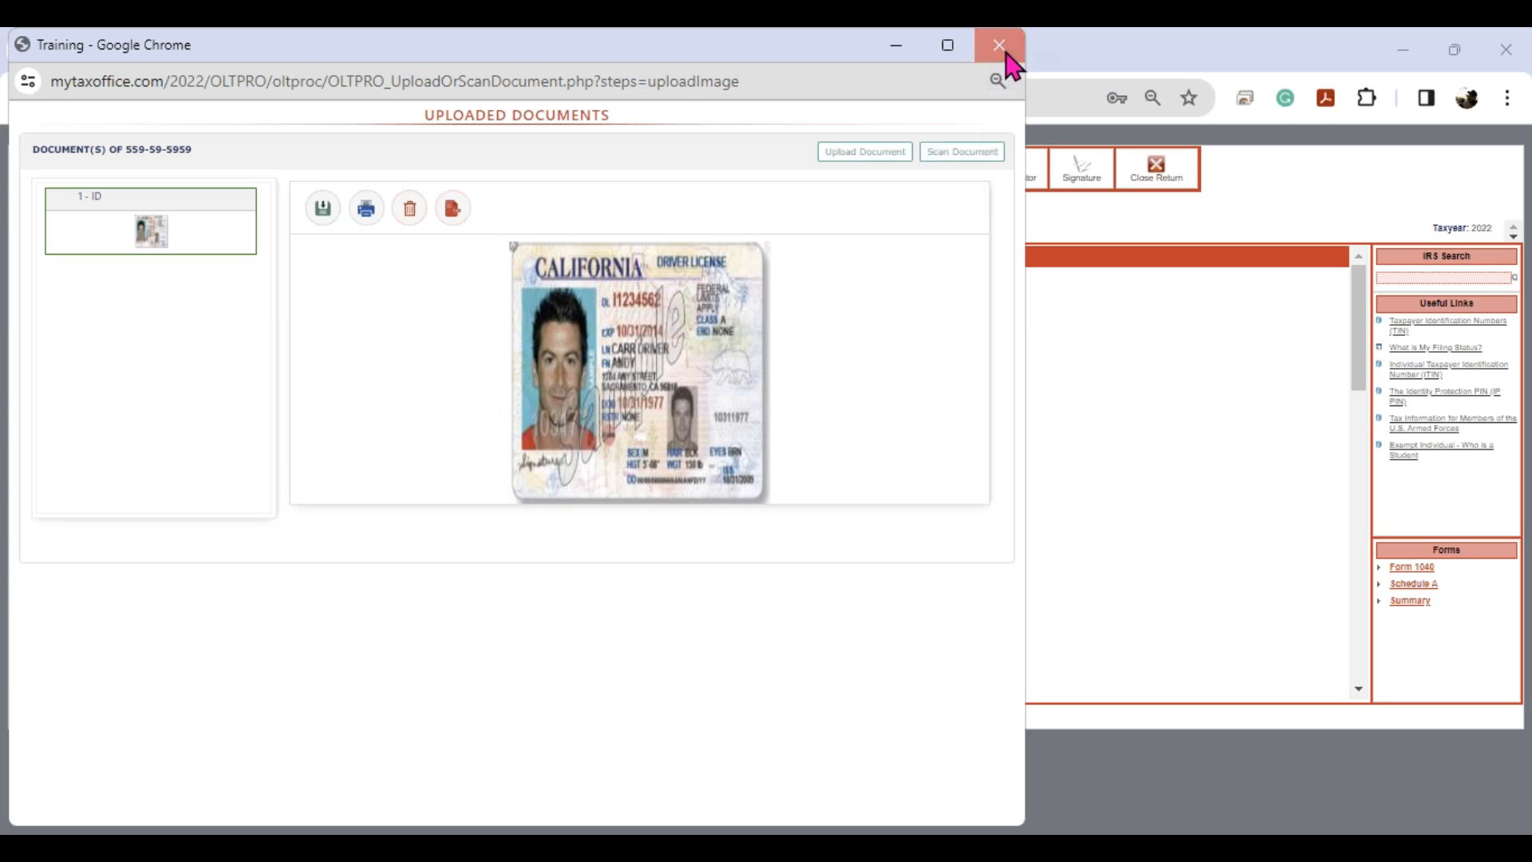
click(999, 44)
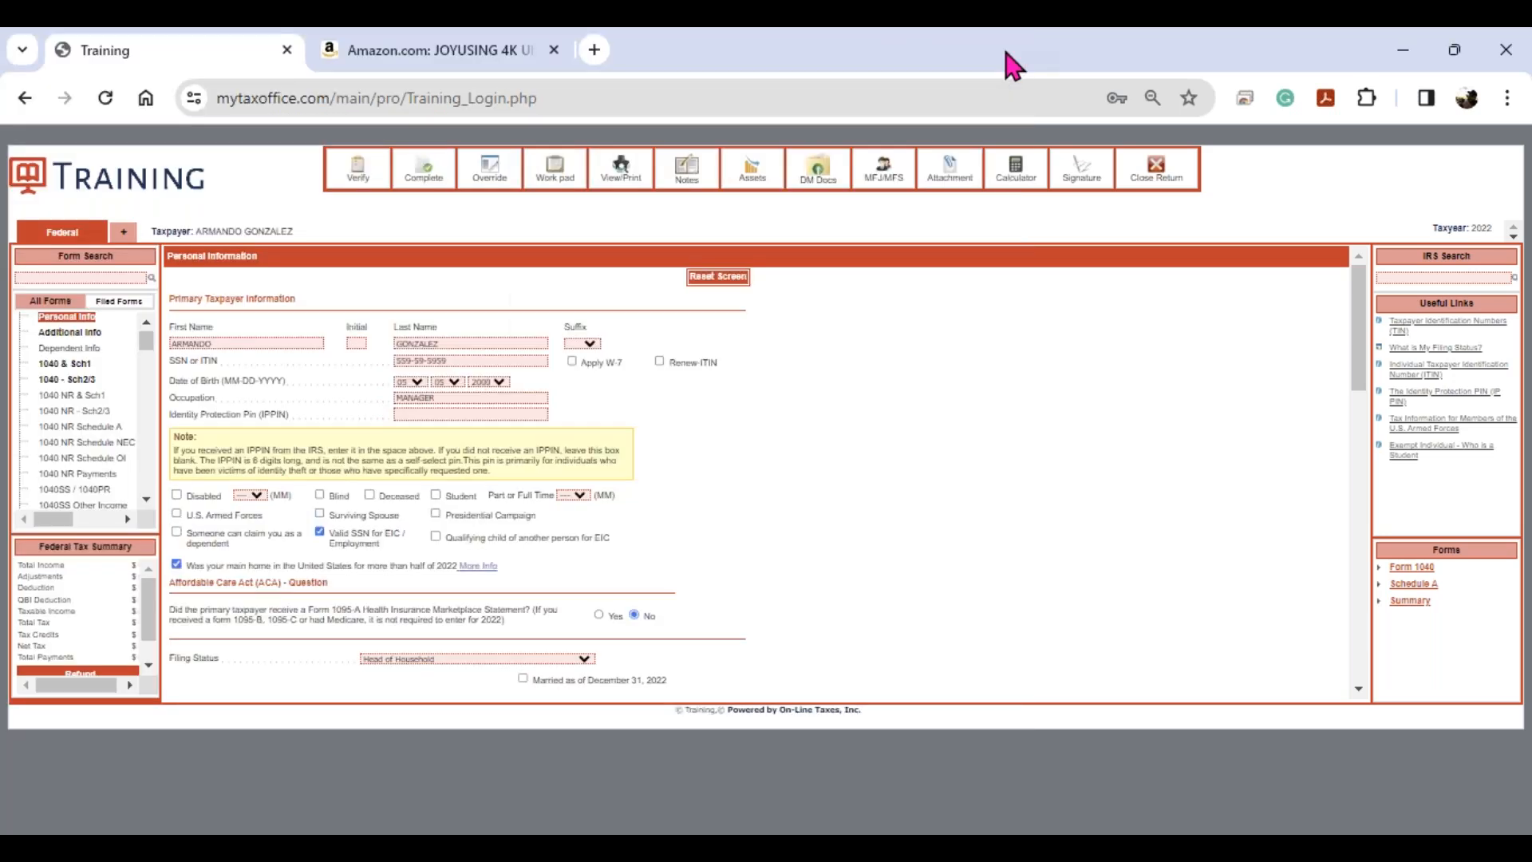
- Browse the Amazon JOYUSING 4K document camera listing and its product photos
click(459, 60)
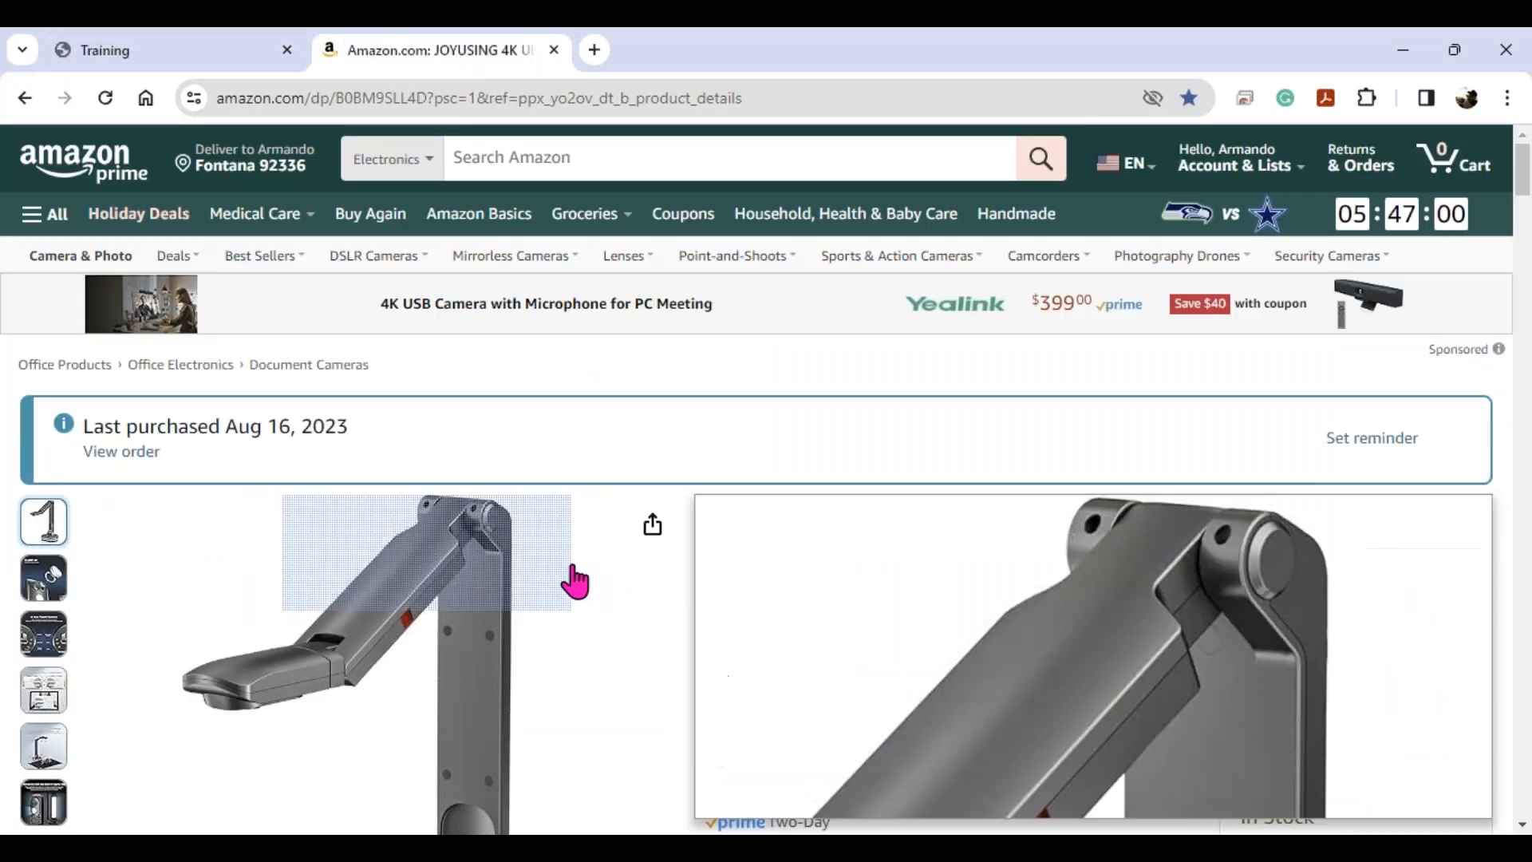
scroll(558, 571, down, 3)
scroll(568, 651, down, 2)
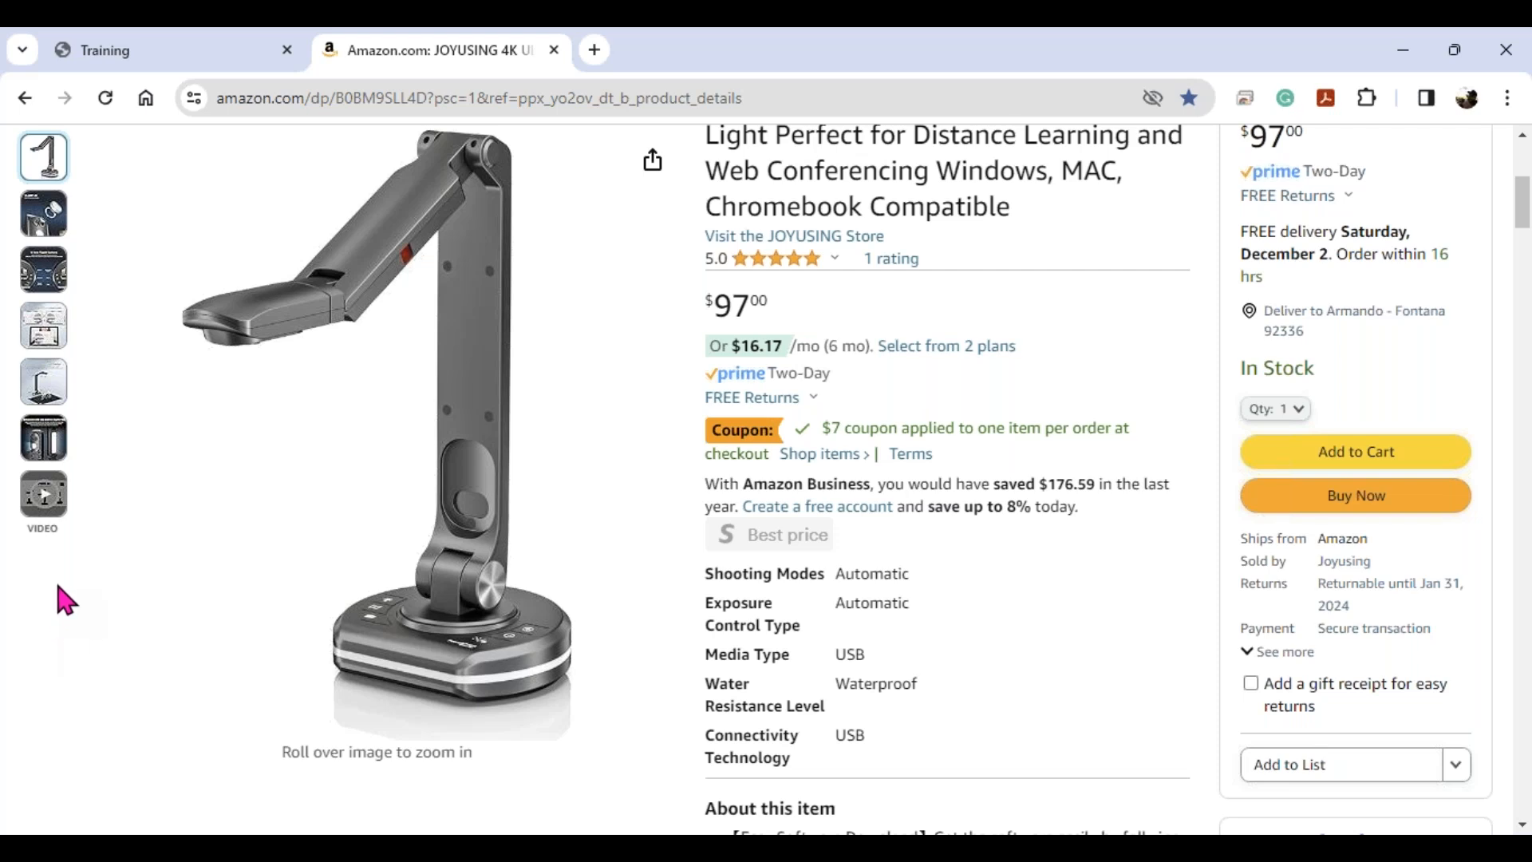
mouse_move(31, 450)
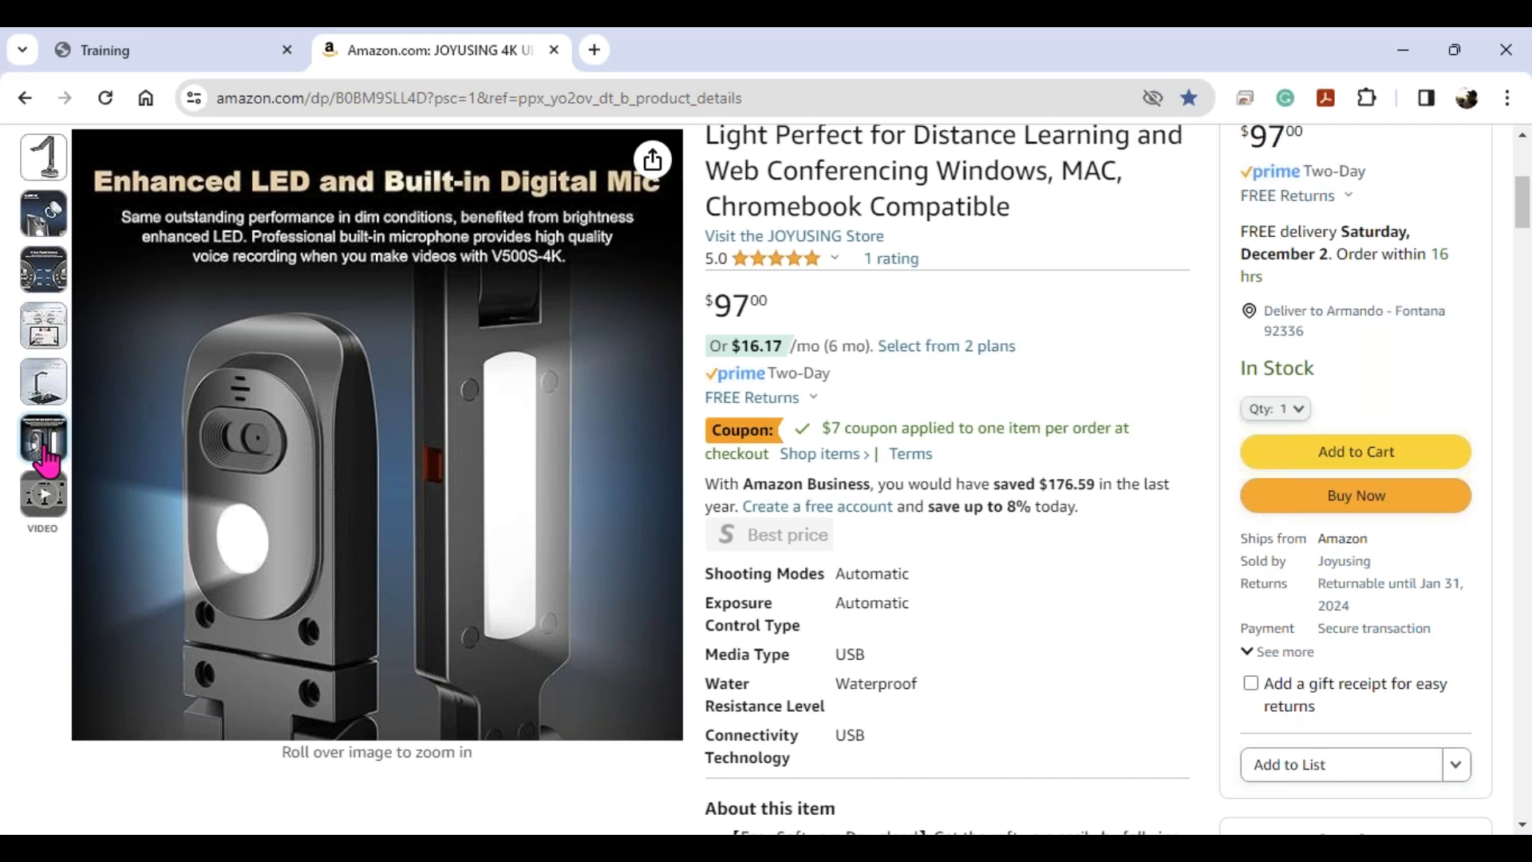
mouse_move(49, 395)
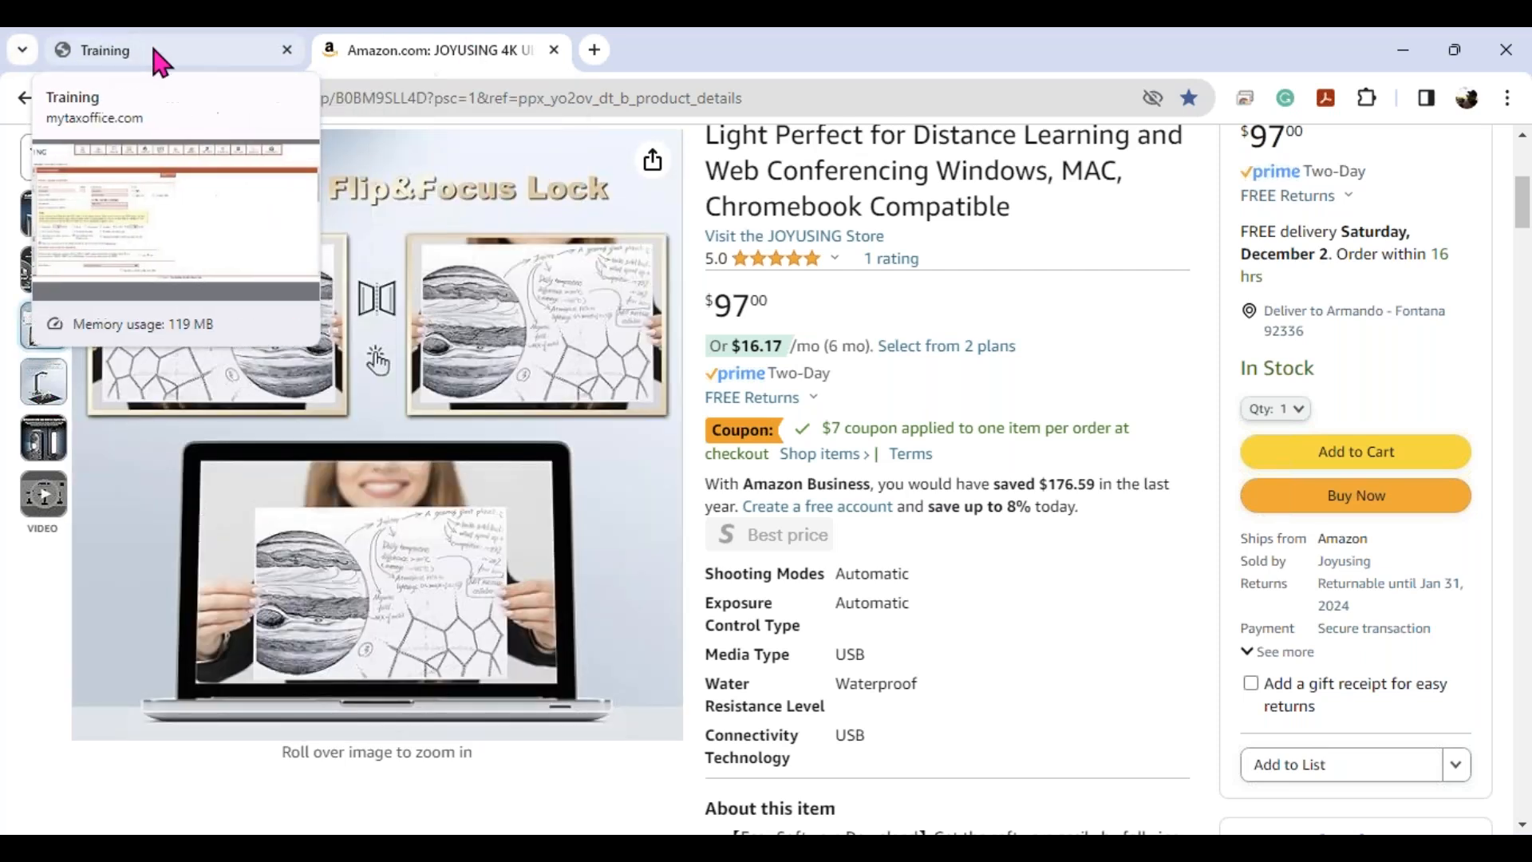
- Back in the return's documents, start a camera scan described W2 with type Income
click(171, 49)
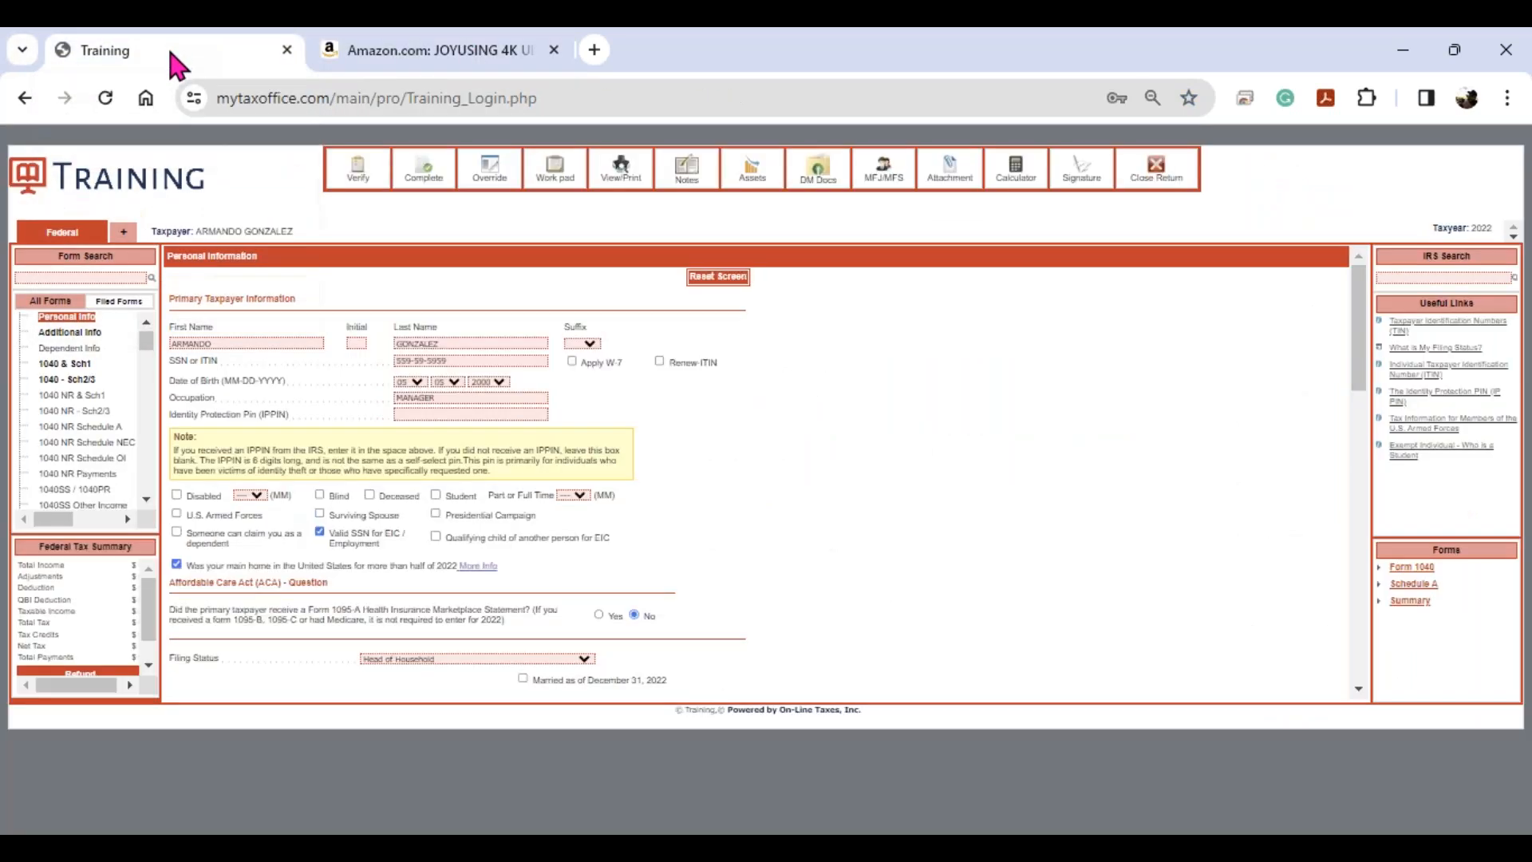
click(818, 187)
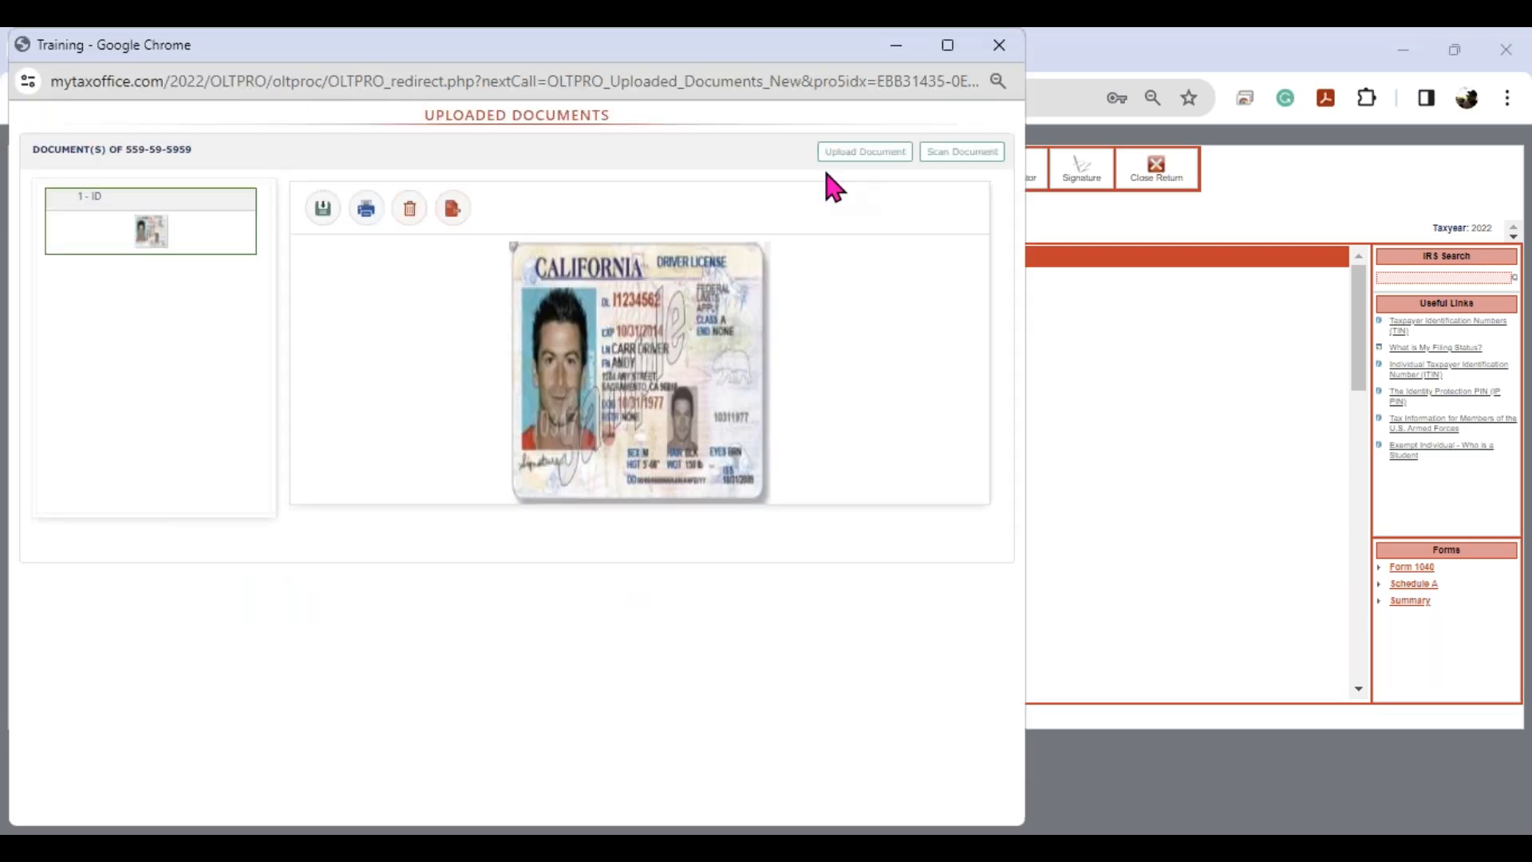
click(944, 169)
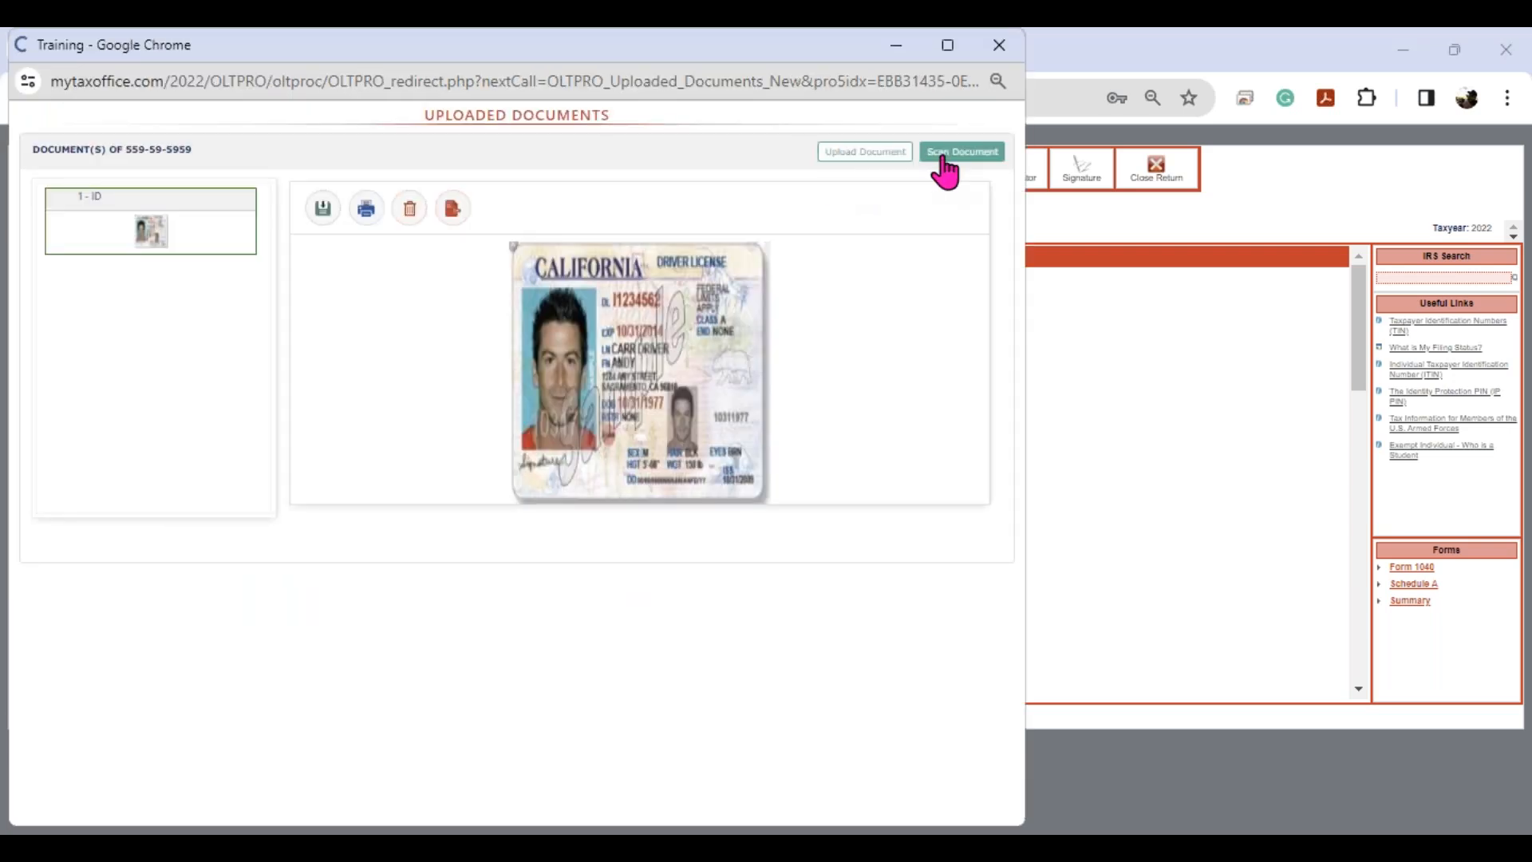
click(647, 201)
text(W2)
key(Tab)
key(Down)
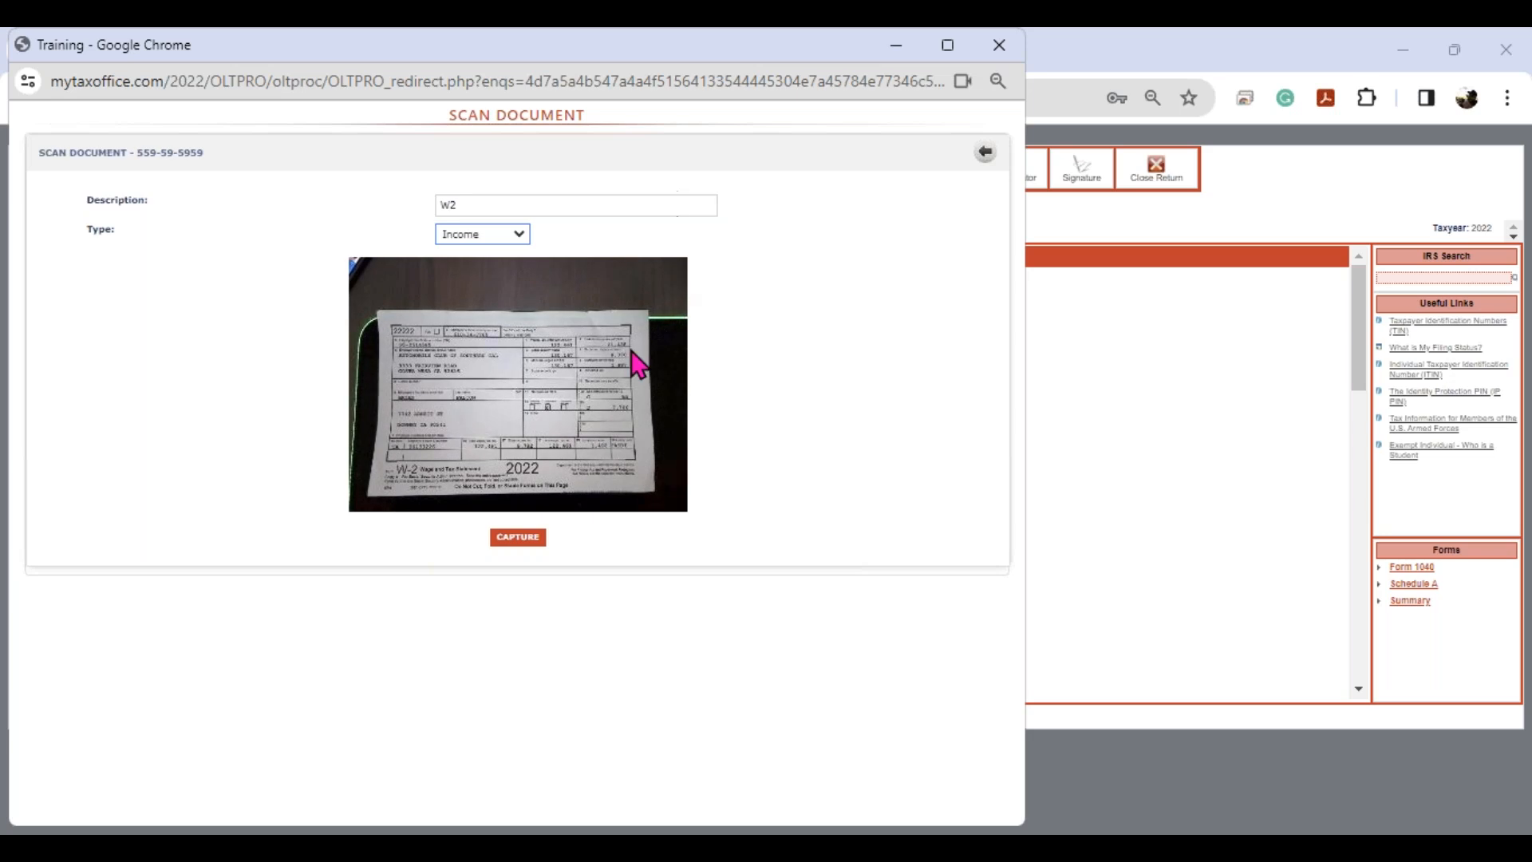
- Capture and upload the W-2 scan, view the W2 thumbnail, then close the documents window
click(525, 537)
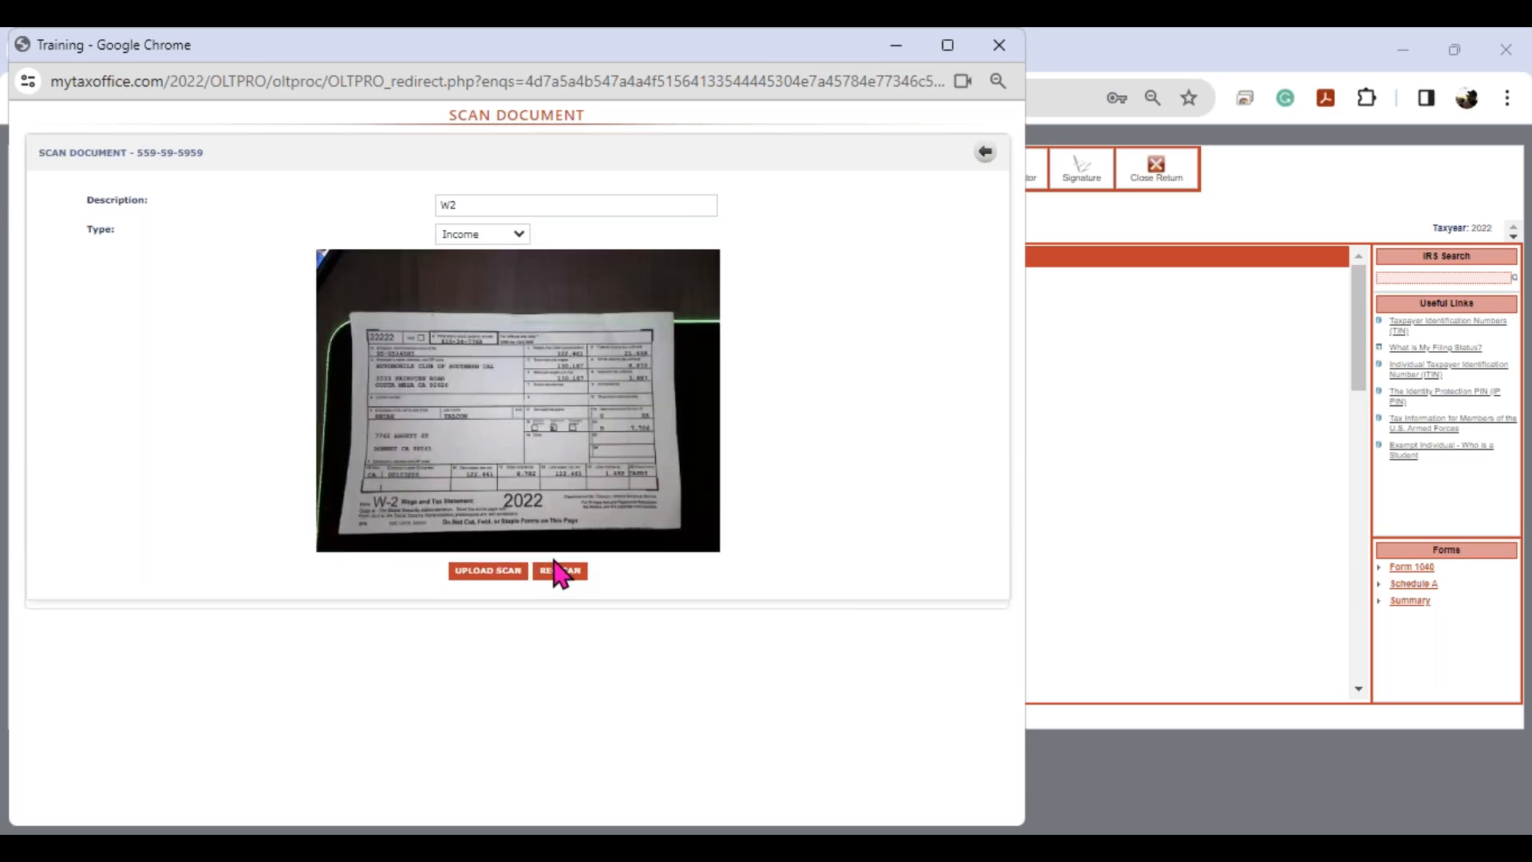
click(503, 572)
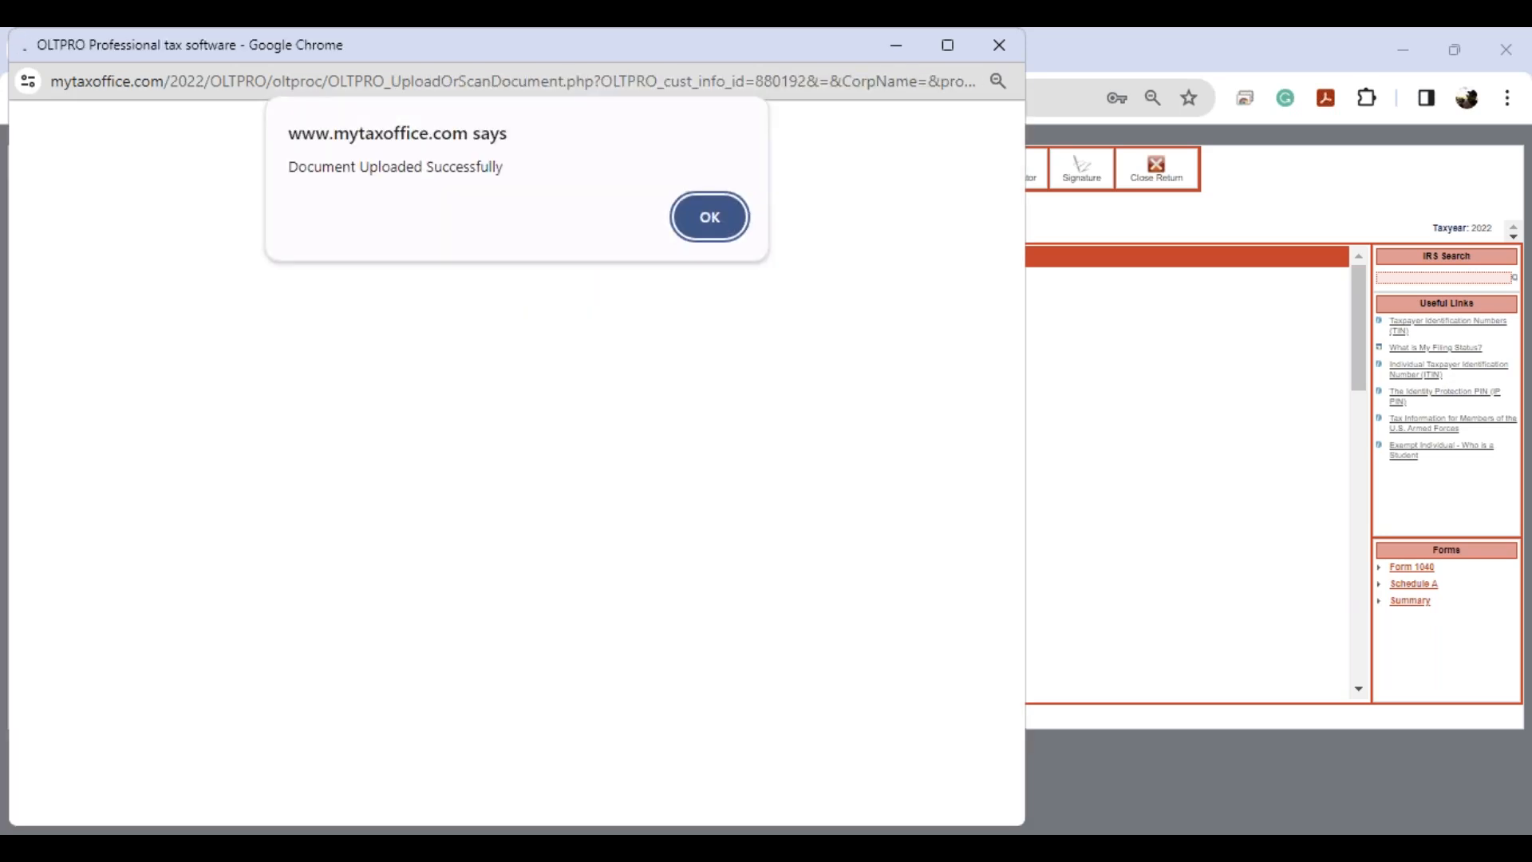
click(712, 229)
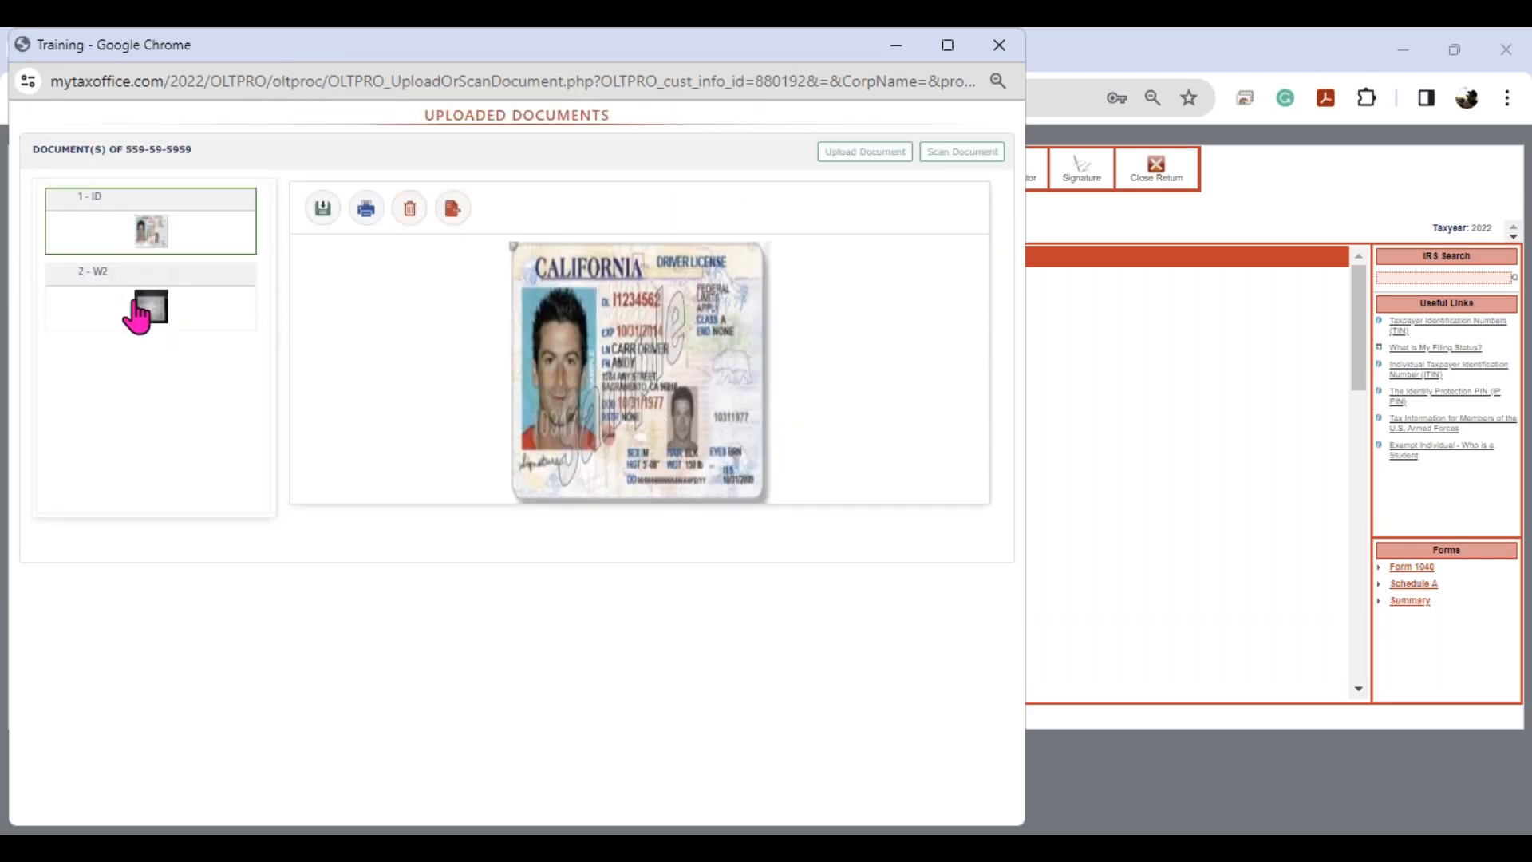
click(157, 324)
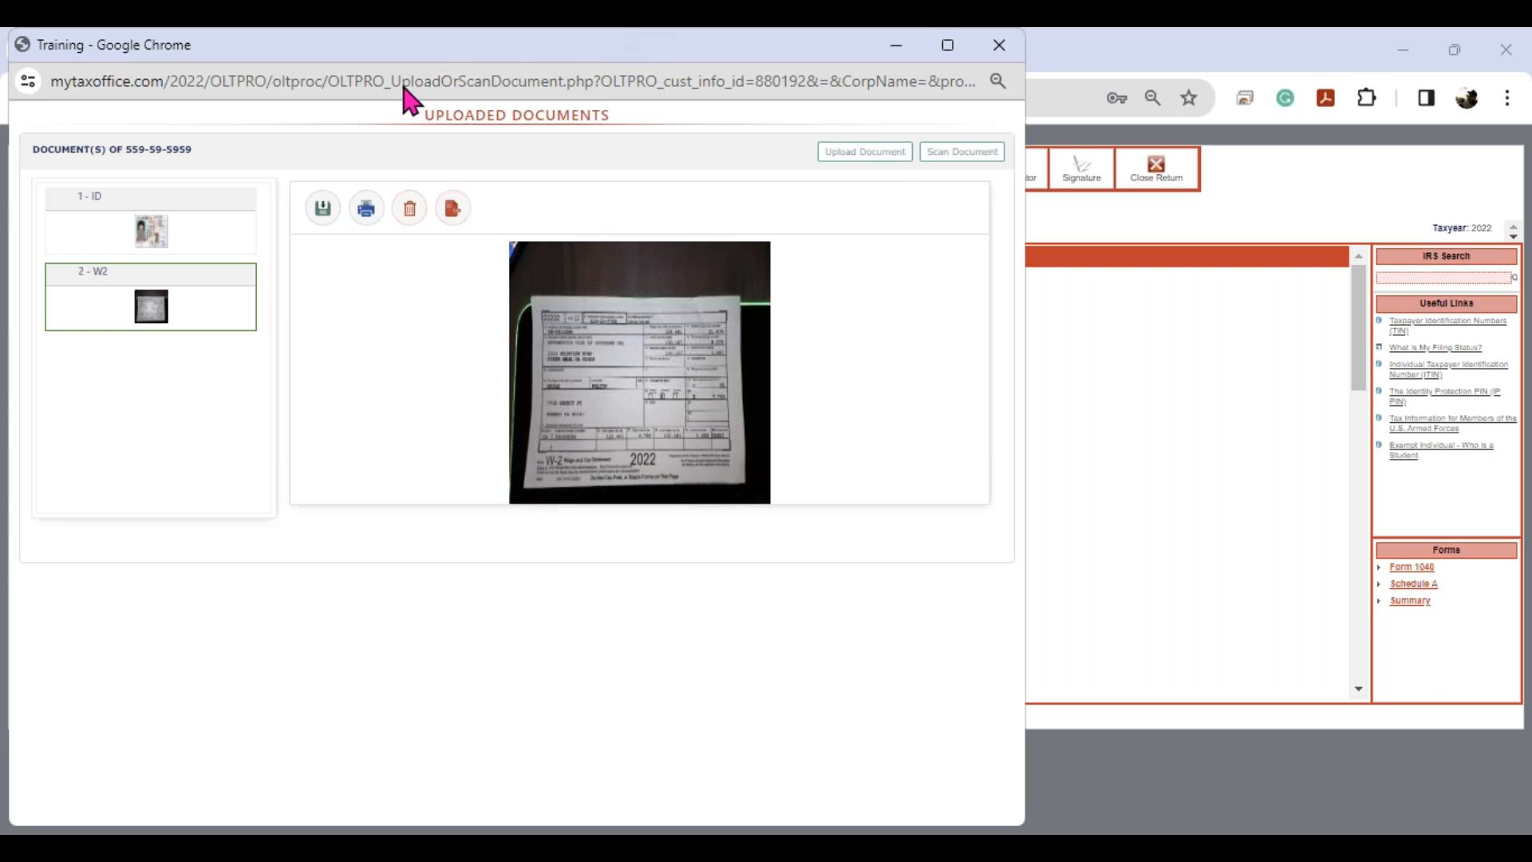
click(1000, 47)
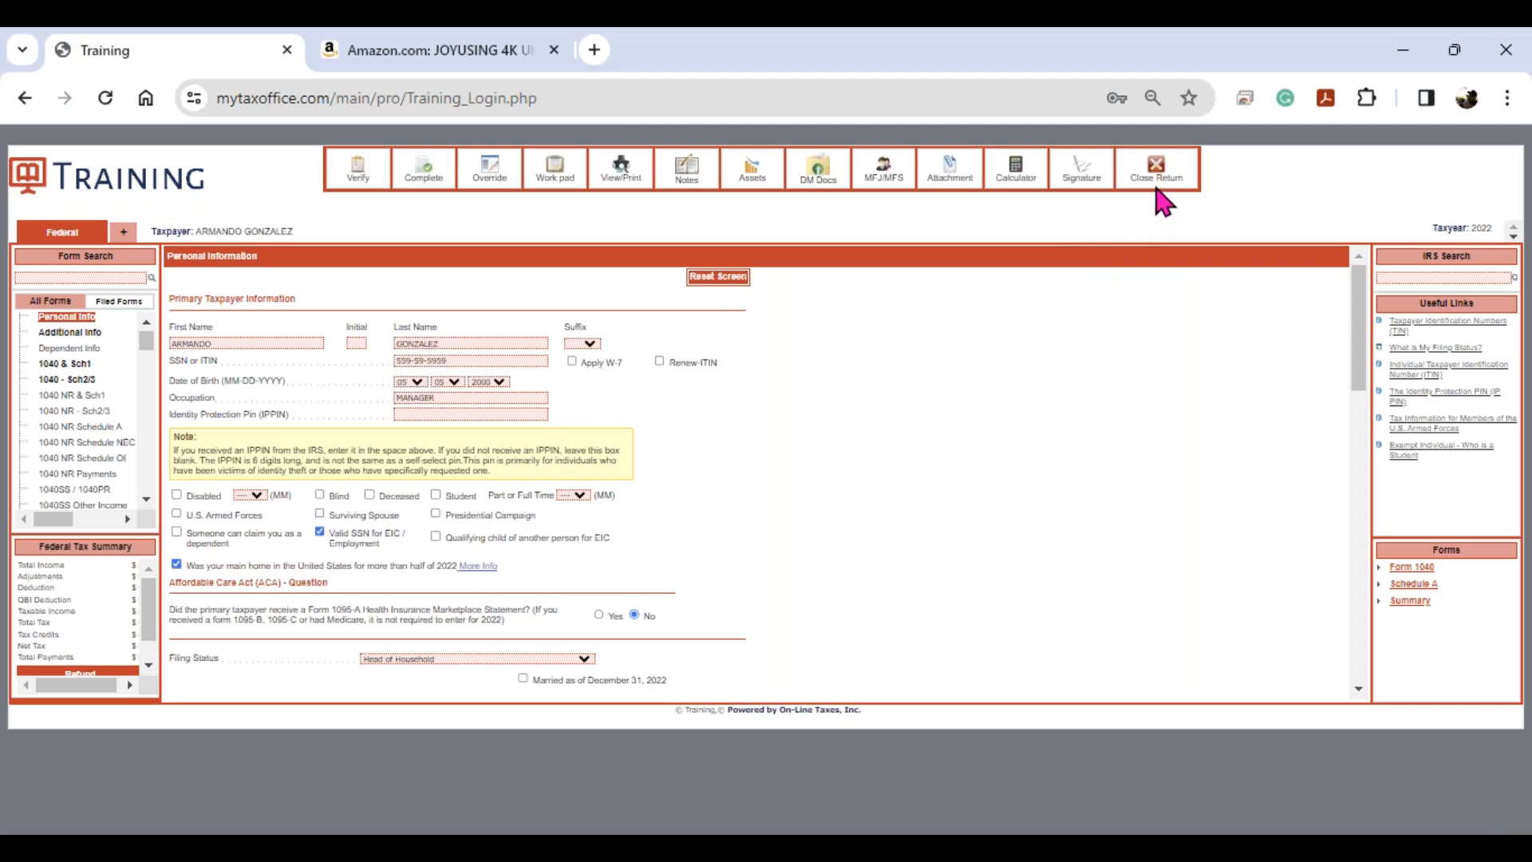
- Open the IRS Identity Protection PIN (IP PIN) page from the return's Useful Links
click(1421, 330)
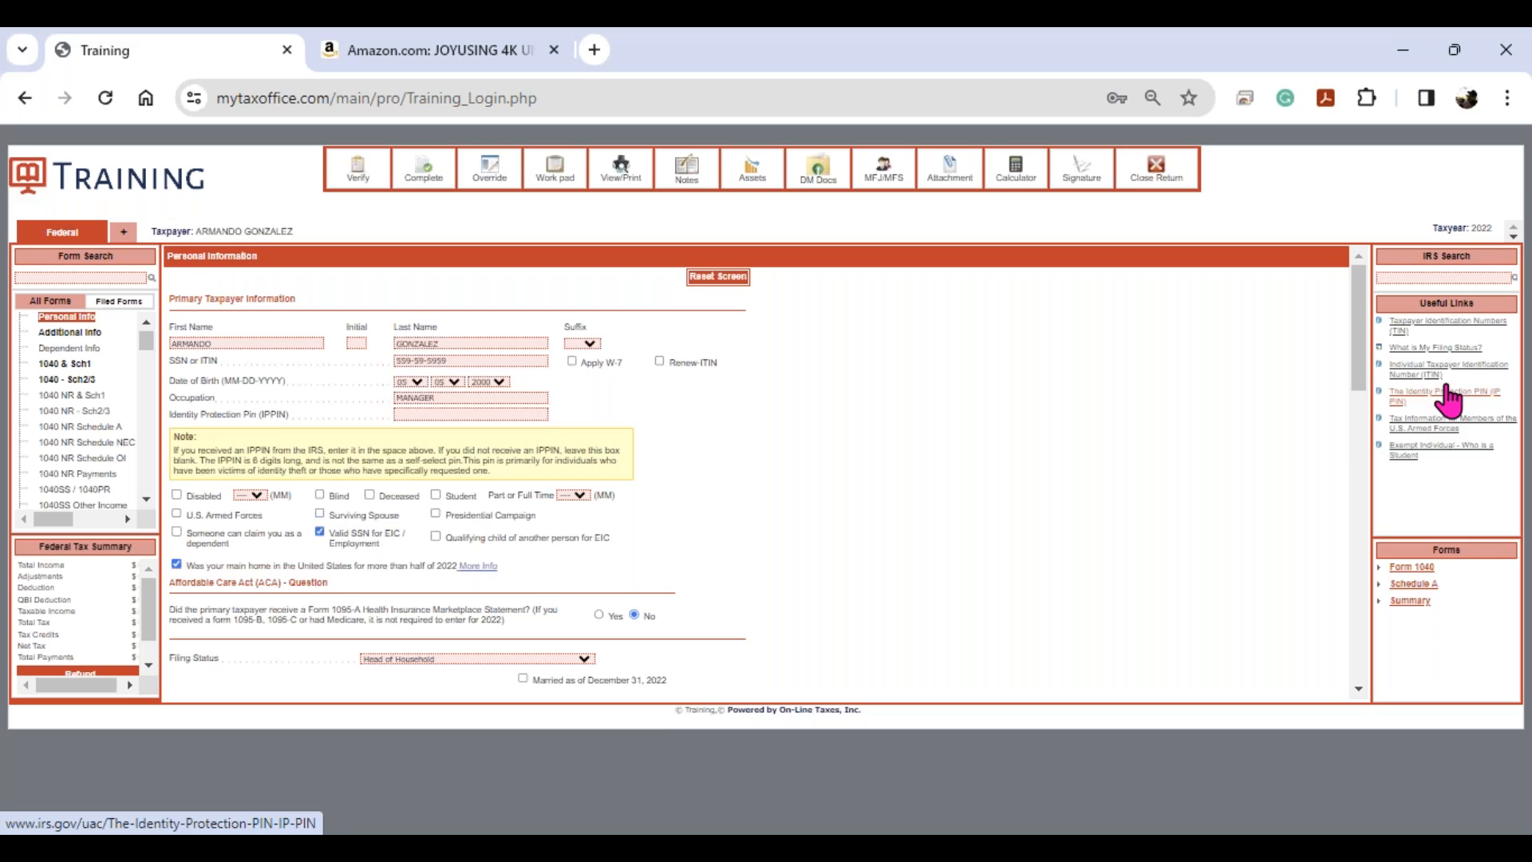
click(1436, 393)
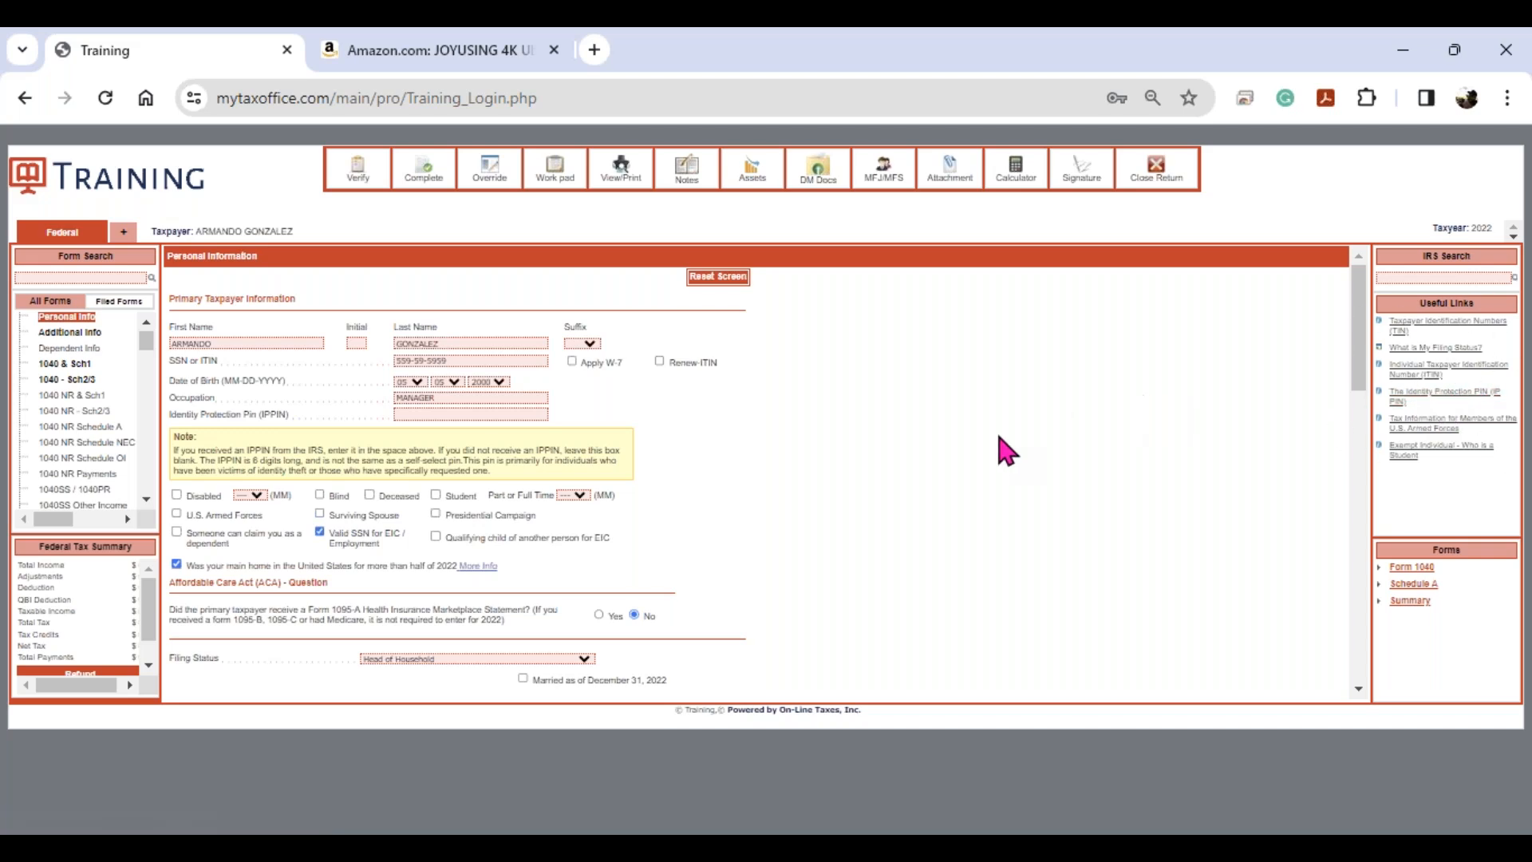
click(1424, 393)
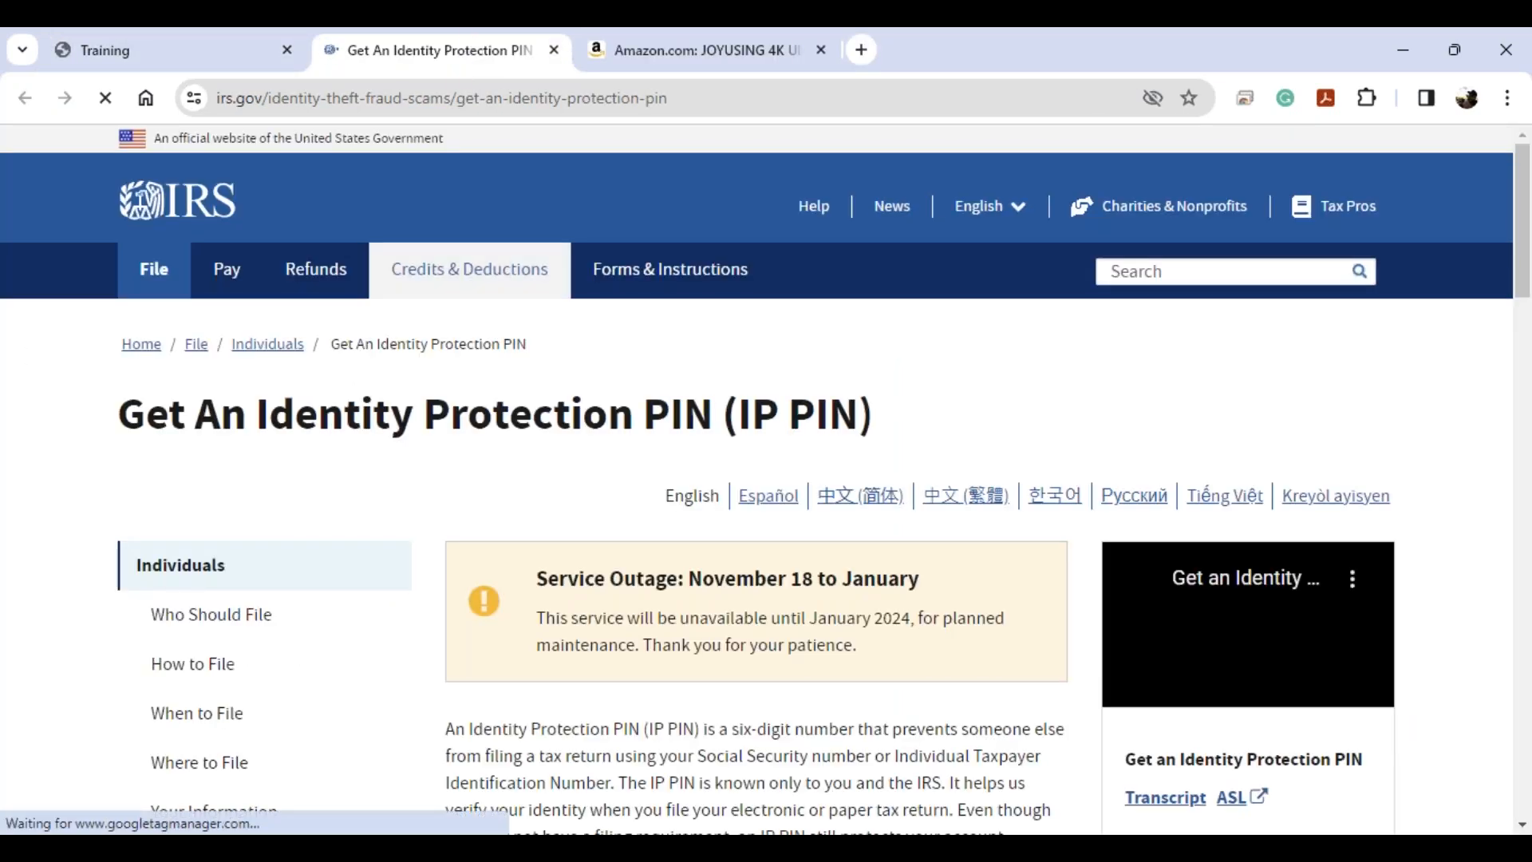
scroll(838, 687, down, 10)
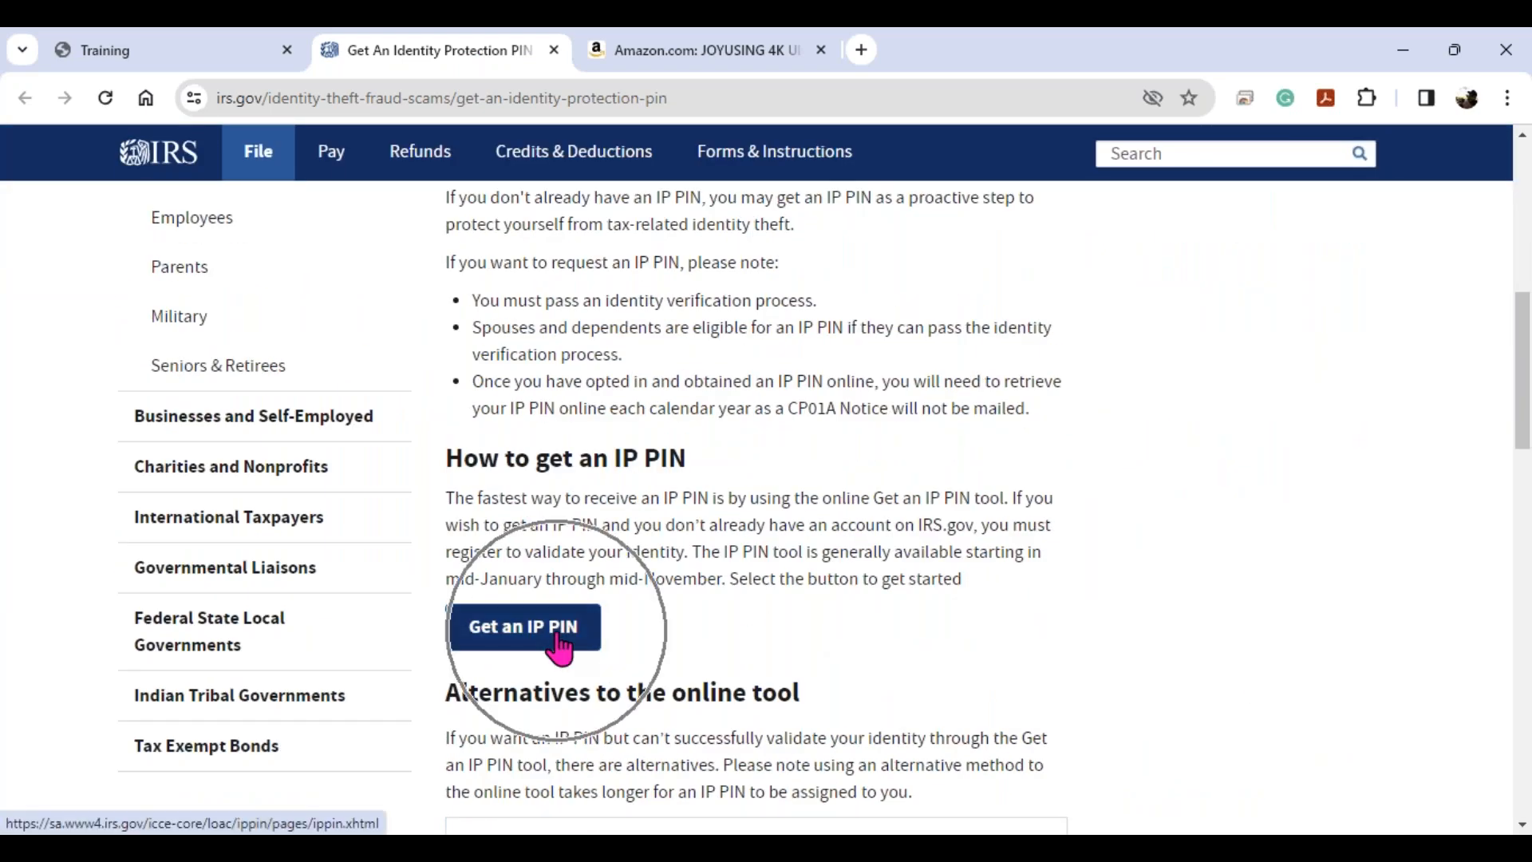
scroll(561, 638, down, 12)
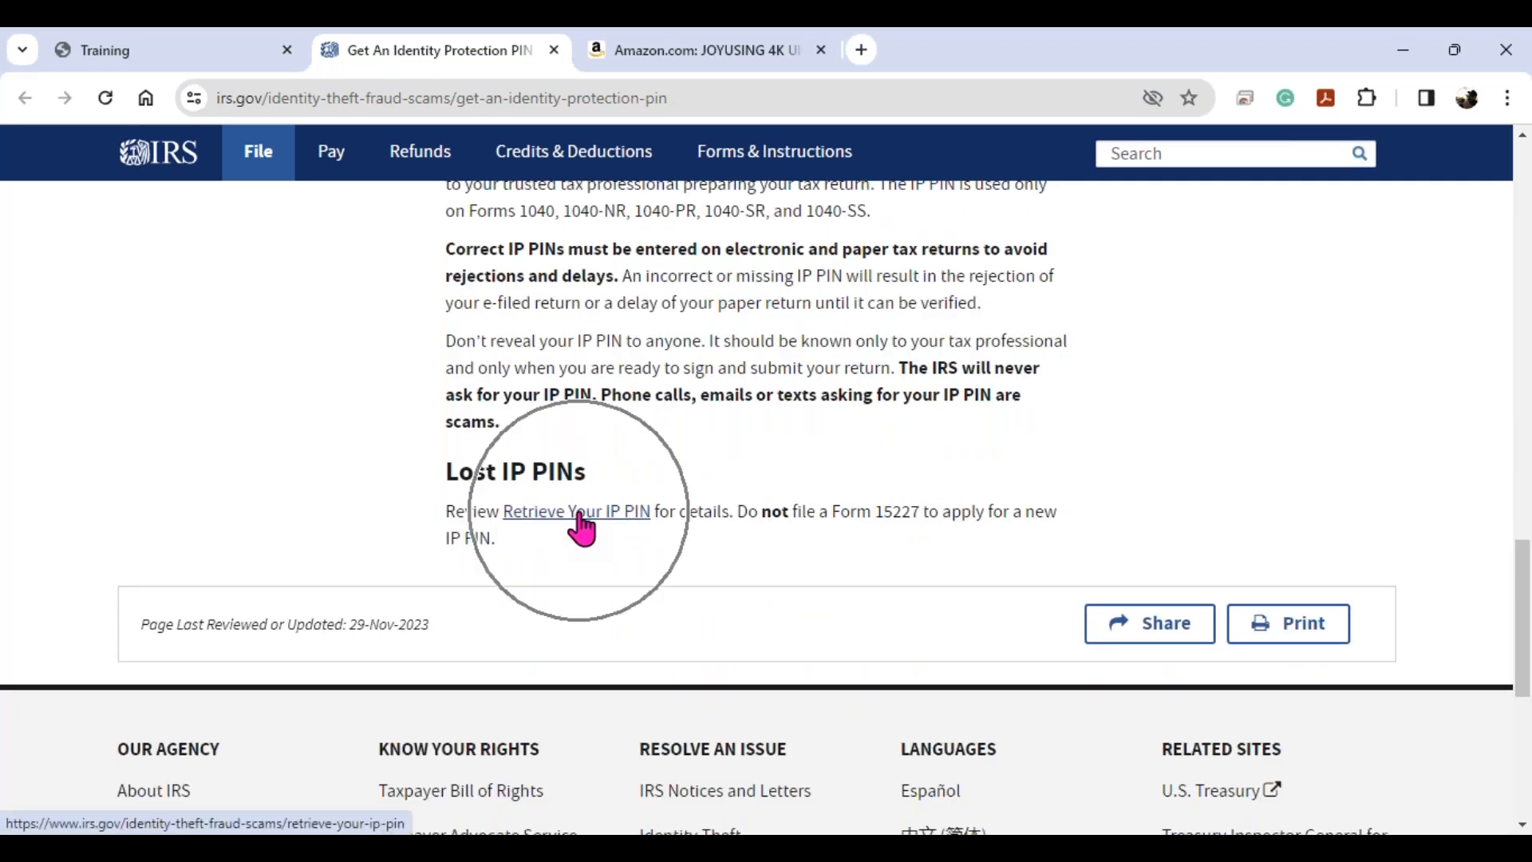
- Return to the tax return and switch the forms list between Filed Forms and All Forms
click(199, 63)
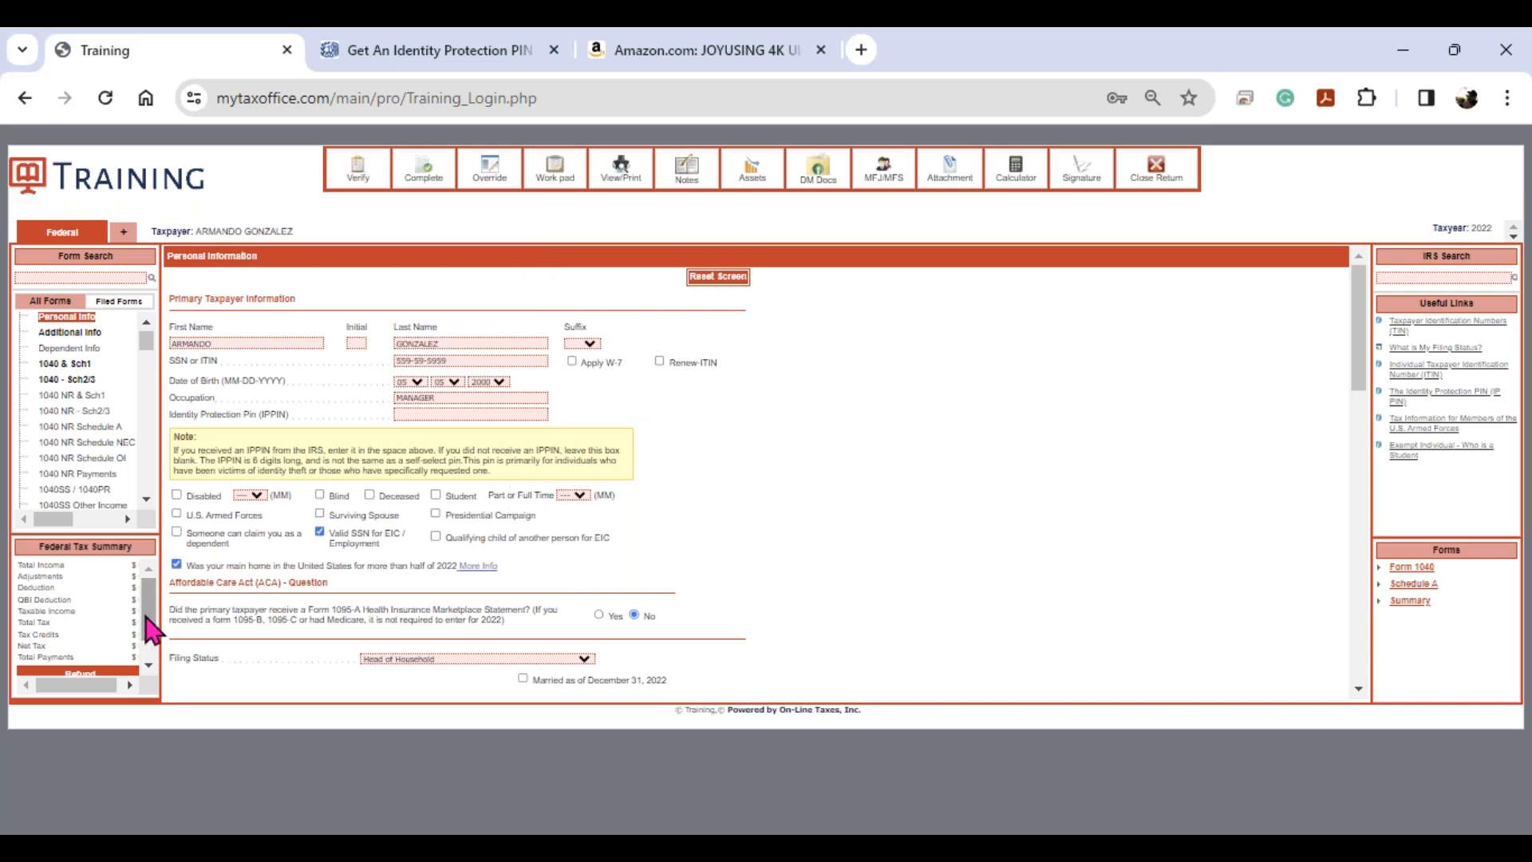
drag(155, 630, 160, 657)
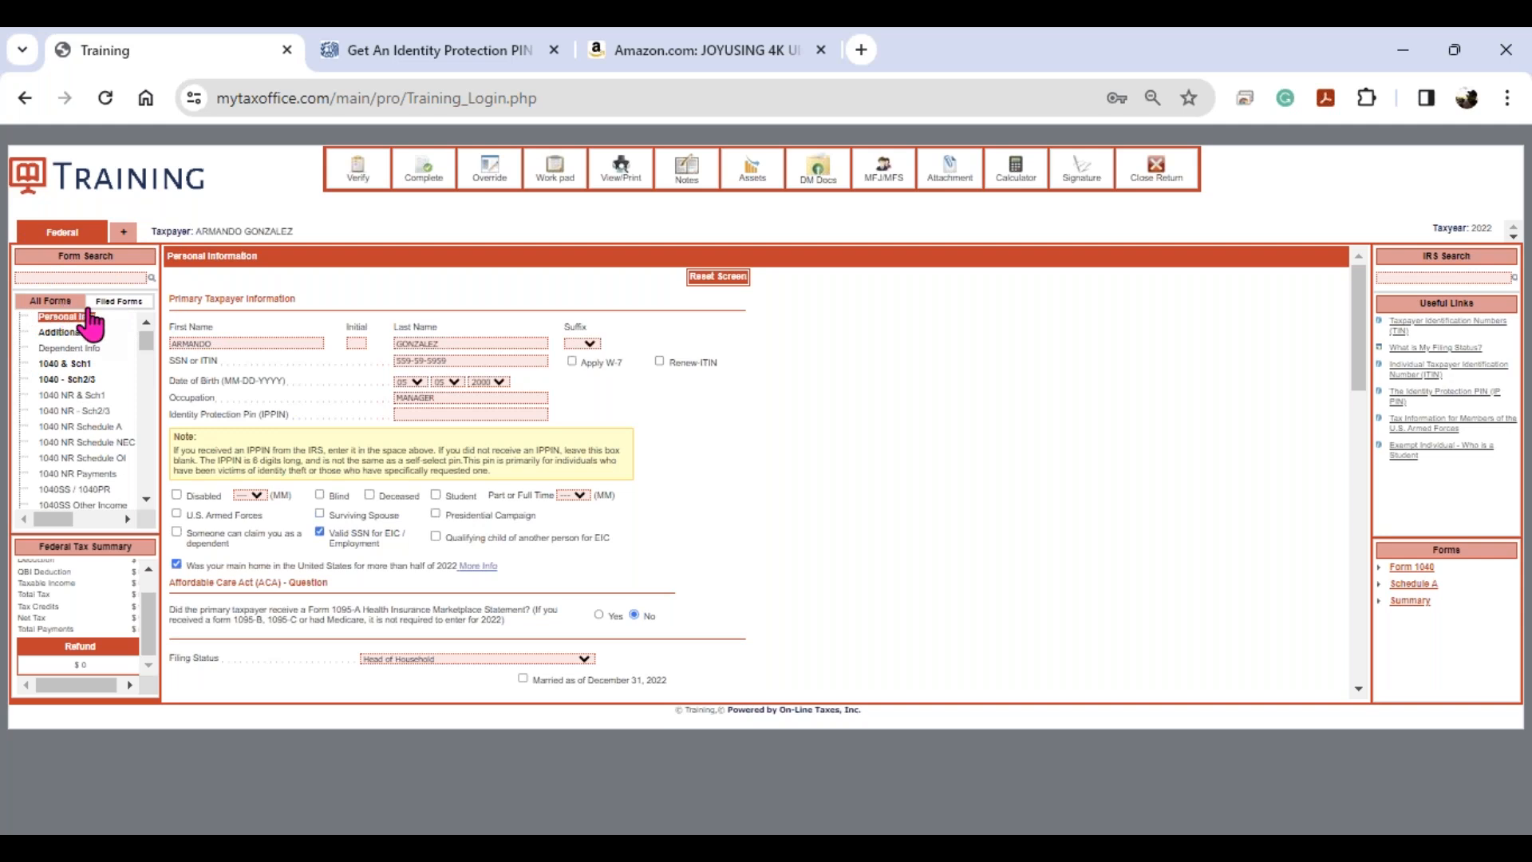
click(116, 303)
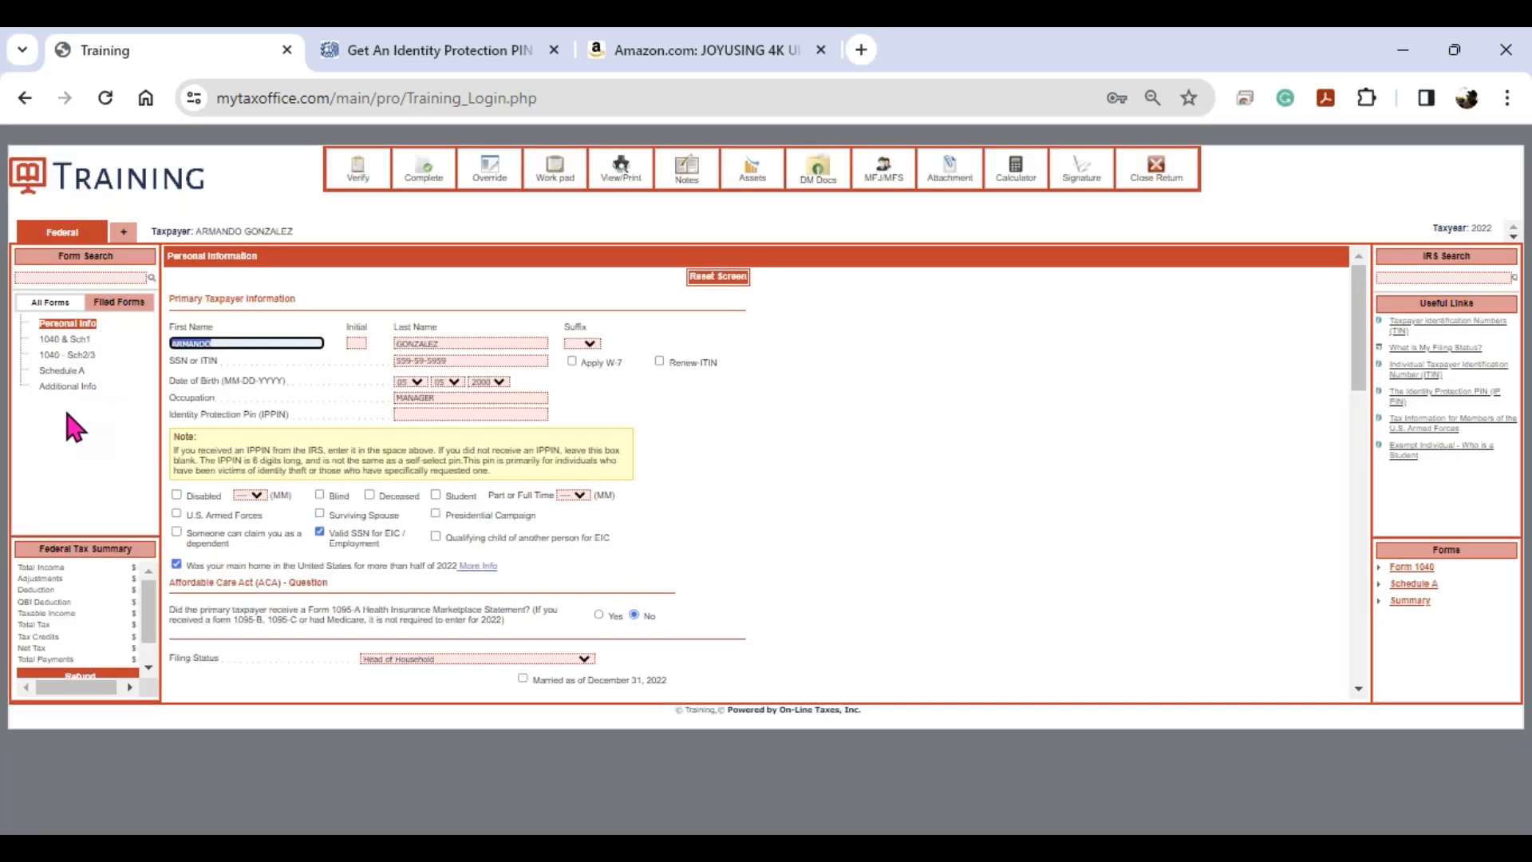
click(57, 301)
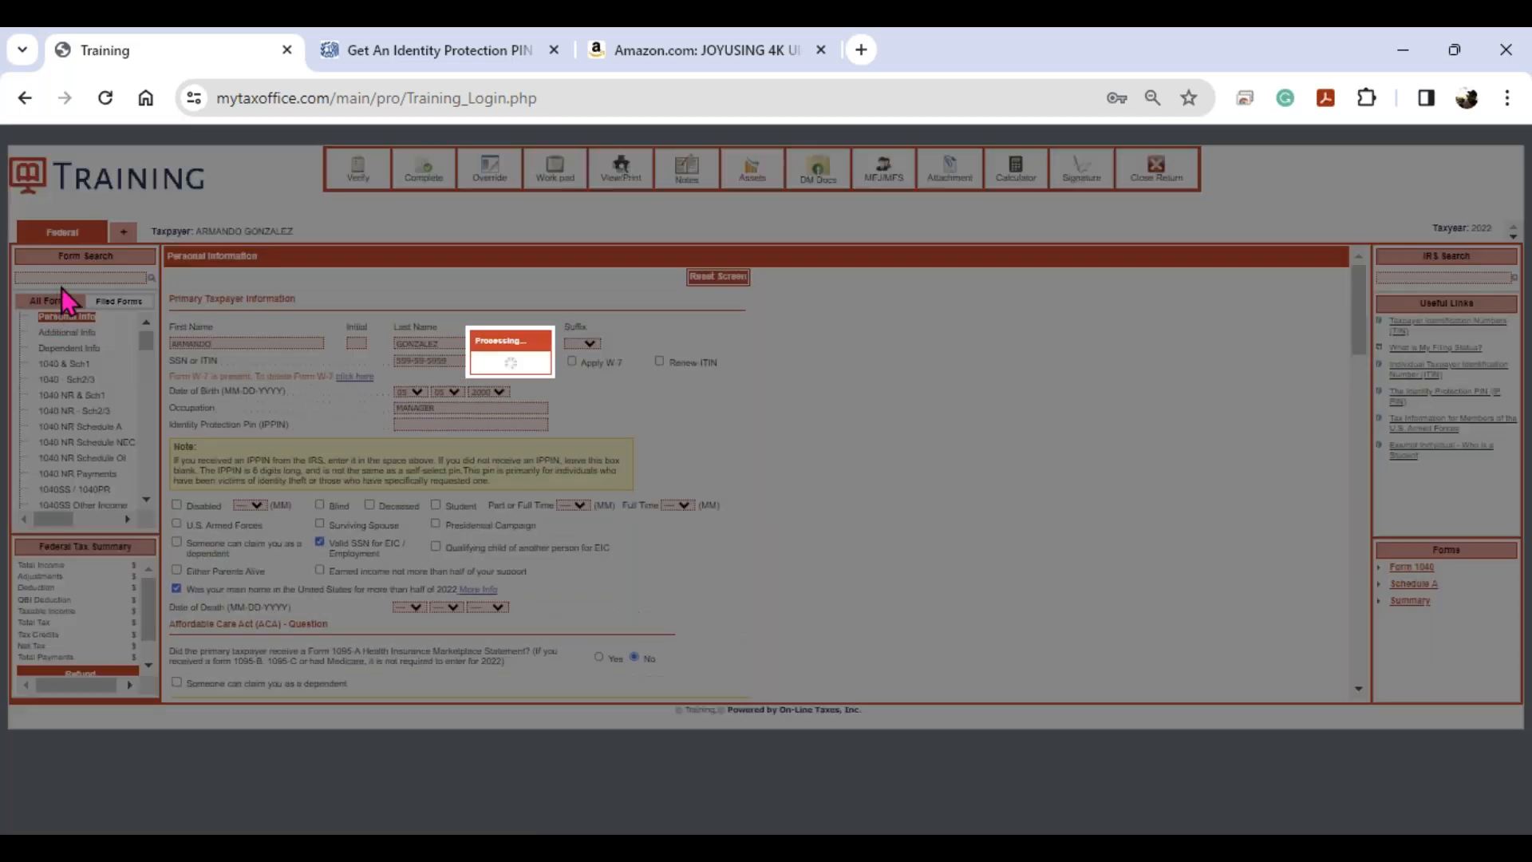
key(ctrl)
key(ctrl)
key(ctrl)
key(ctrl)
key(ctrl)
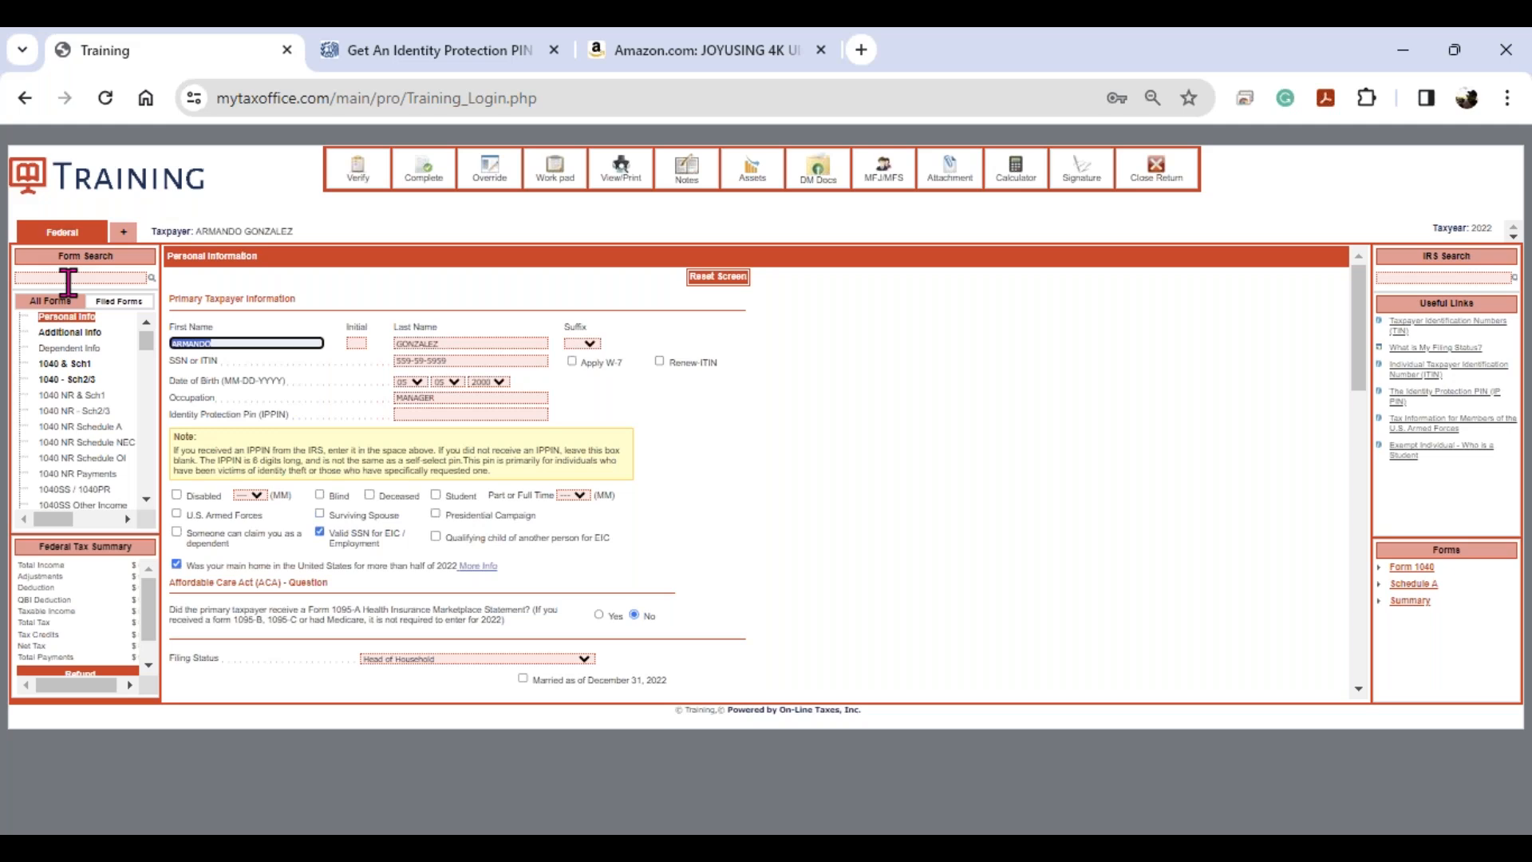
- On Additional Information, answer Yes to state-issued ID: Driver's License (U.S. state), issued in TX
click(64, 334)
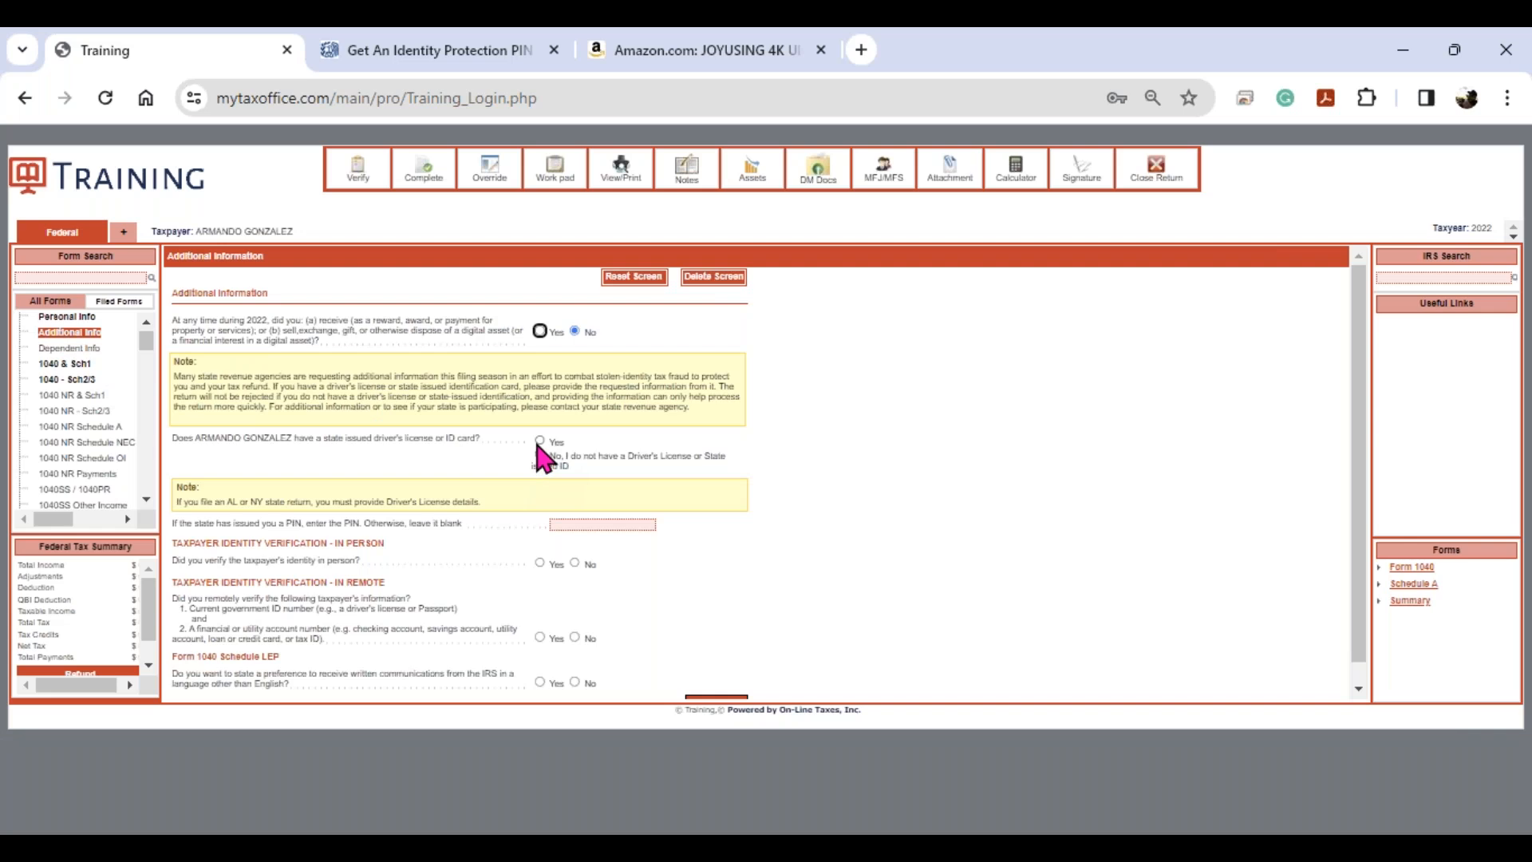
click(540, 442)
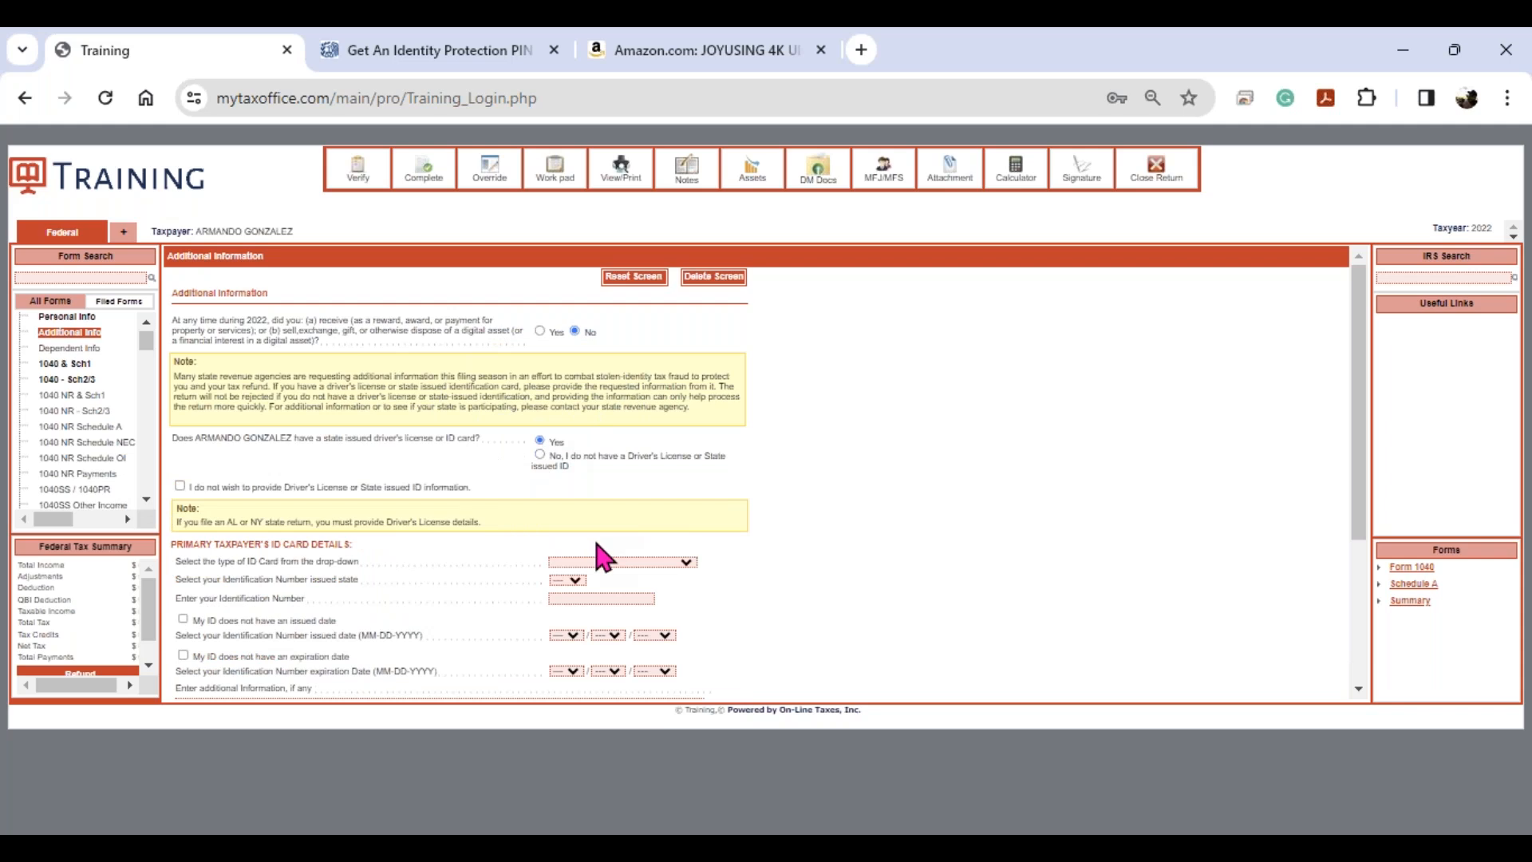
click(604, 563)
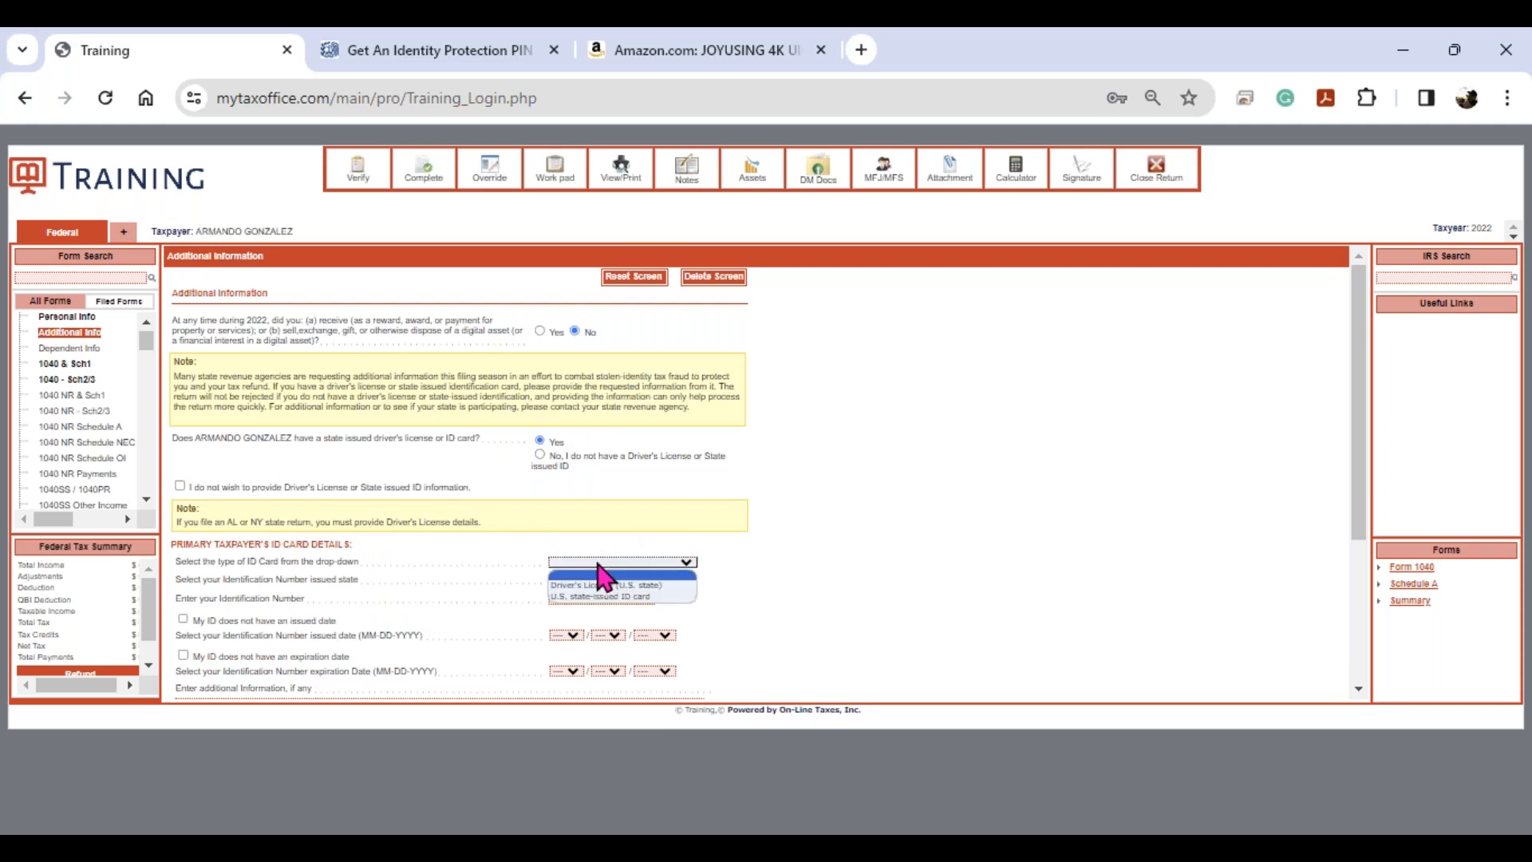
click(599, 585)
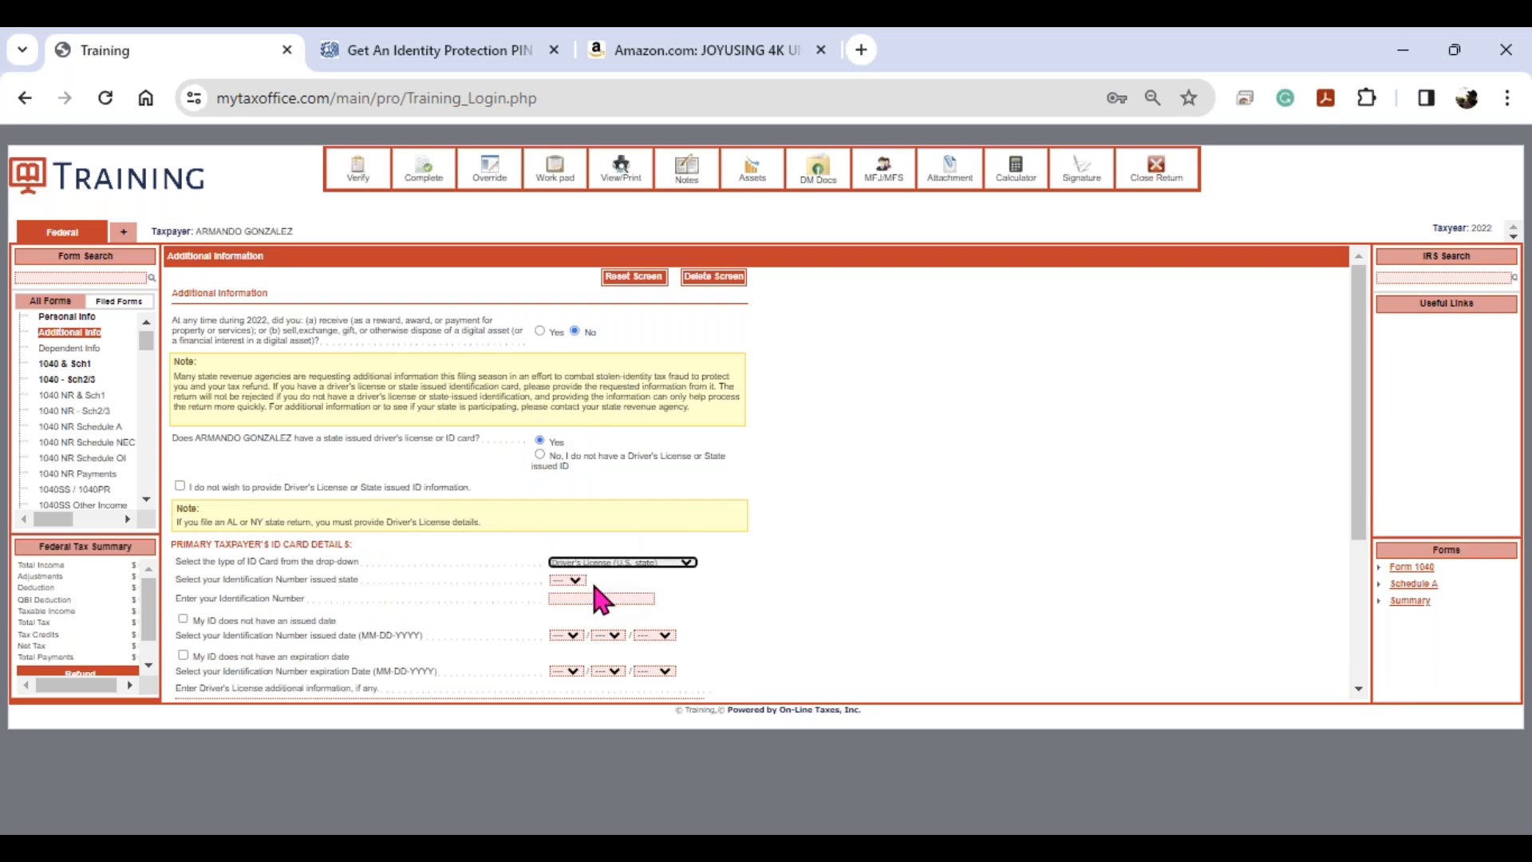
key(Tab)
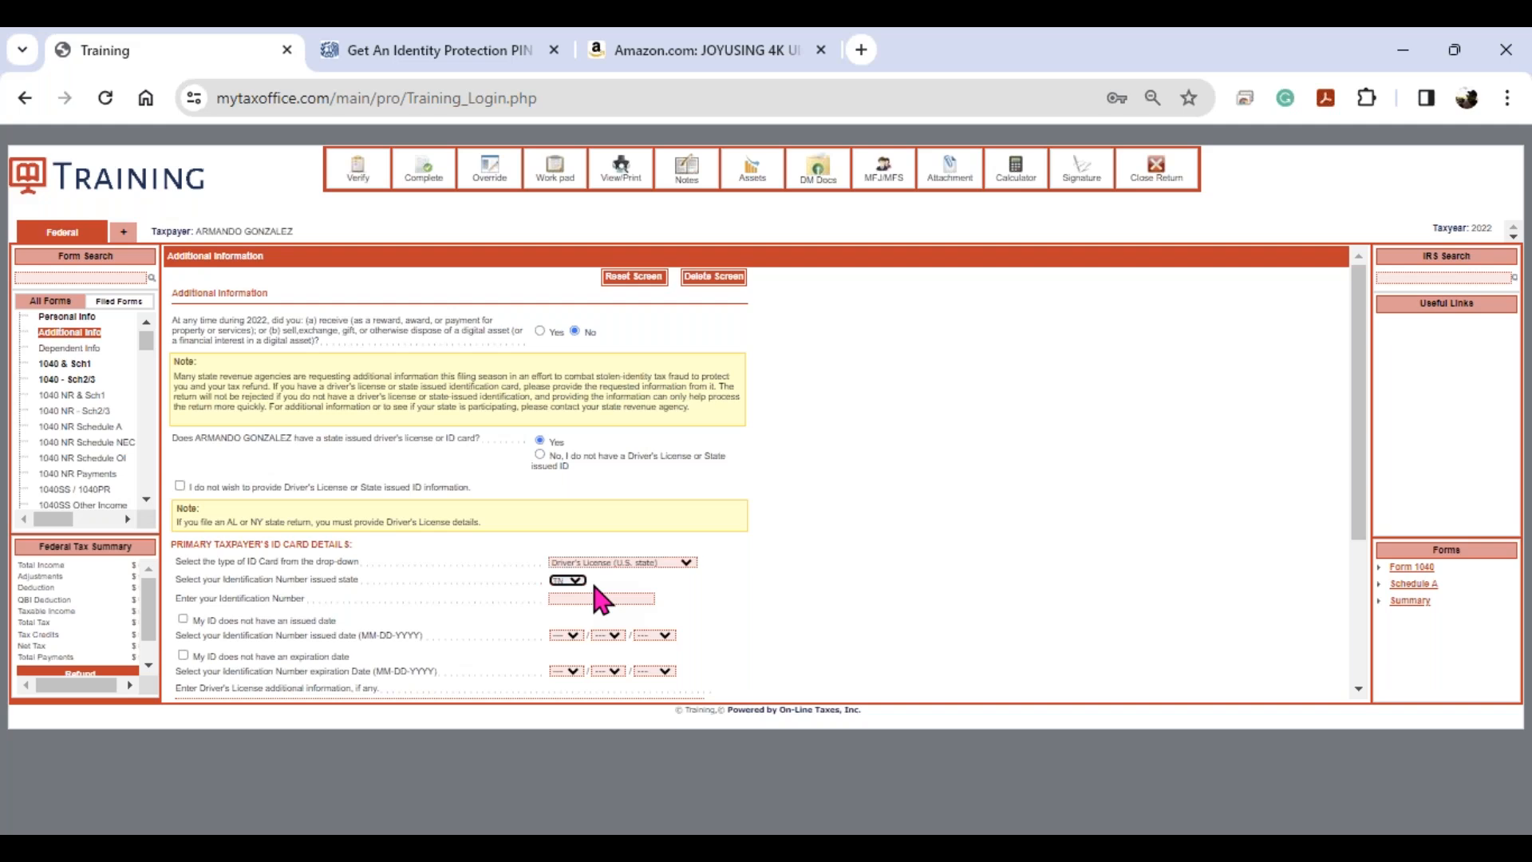
key(Tab)
- Enter the licence number, mark no issue date, and set the expiration date with day 05
key(Tab)
key(space)
key(Tab)
key(Tab)
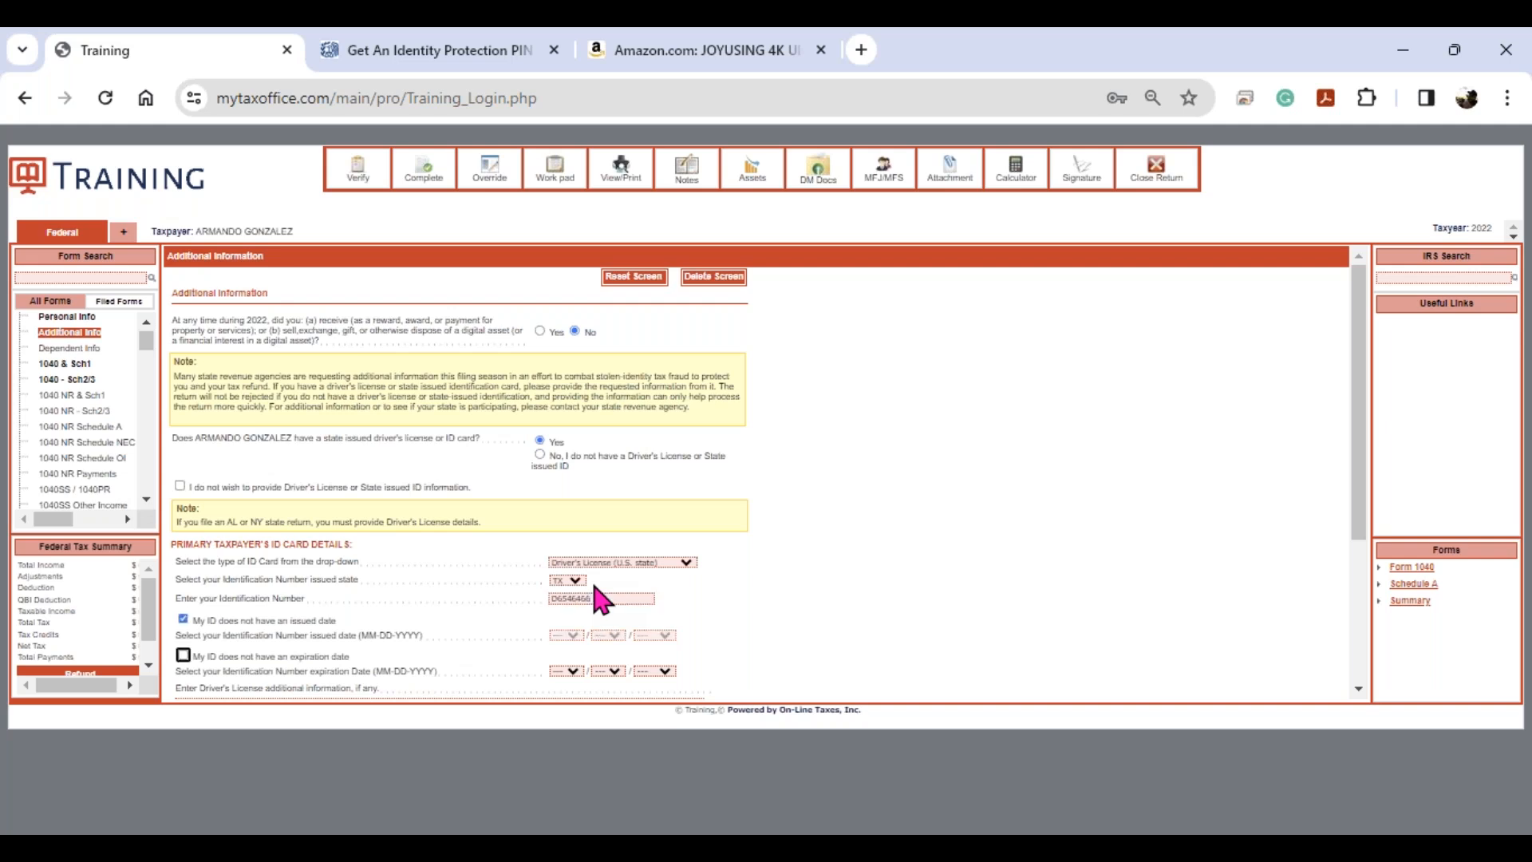
key(Down)
key(Tab)
text(05)
key(Tab)
text(2)
key(Tab)
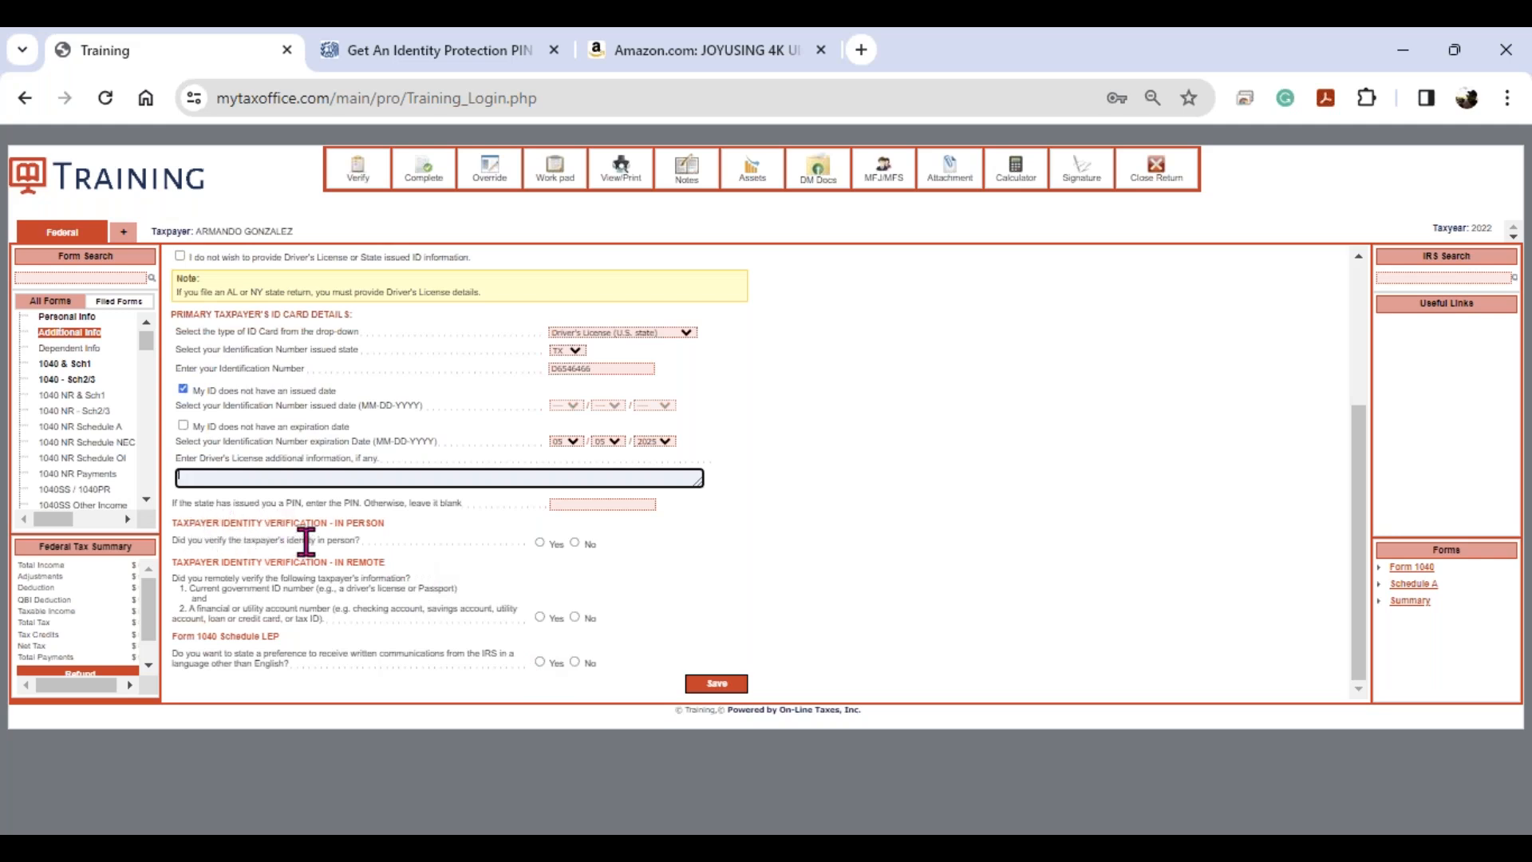
- Answer No to both the in-person and remote identity-verification questions
click(540, 543)
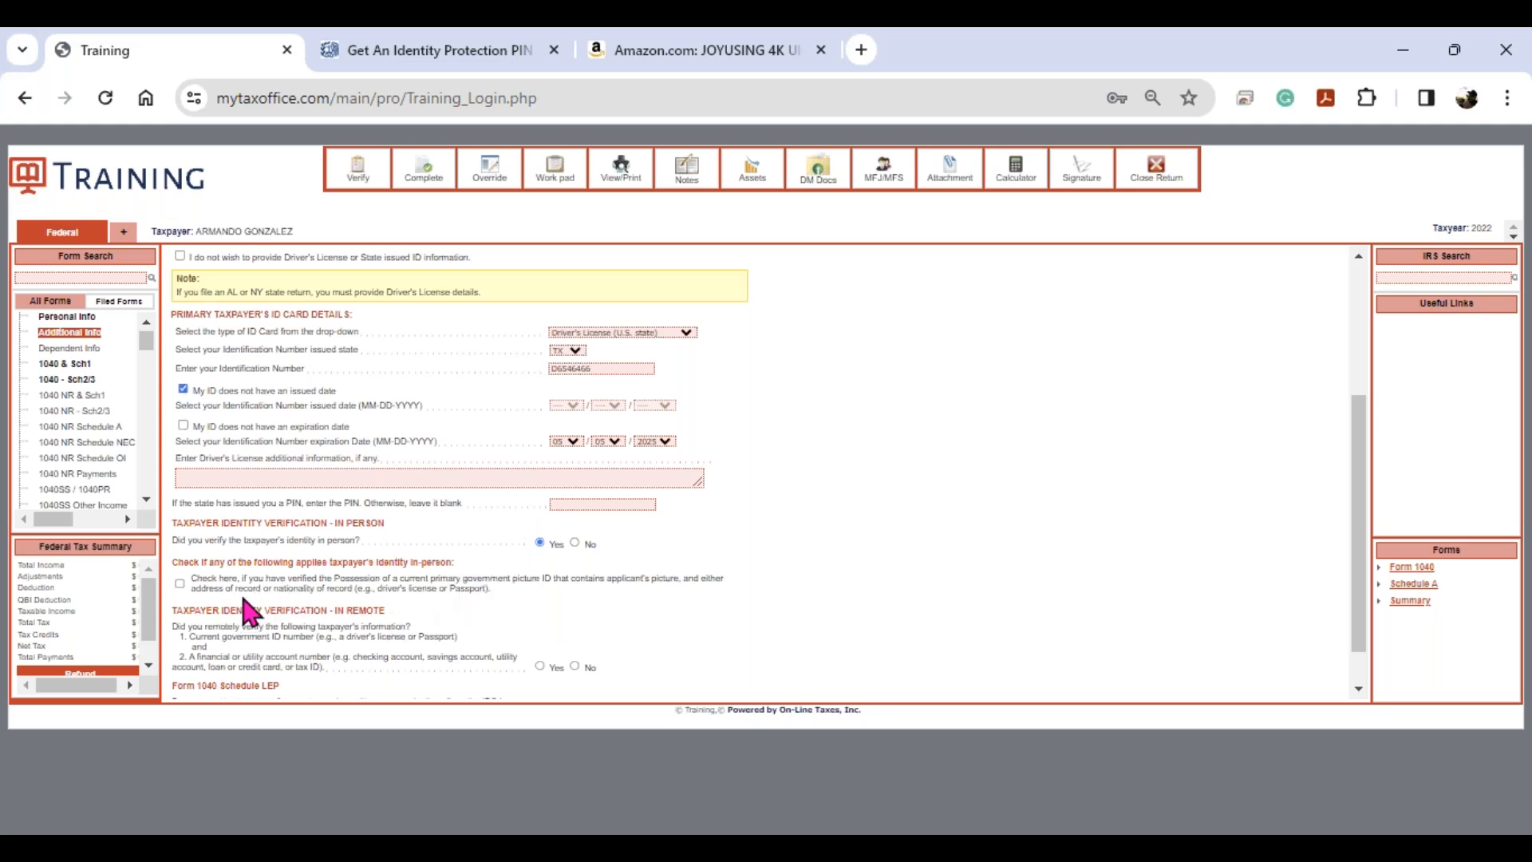
click(180, 585)
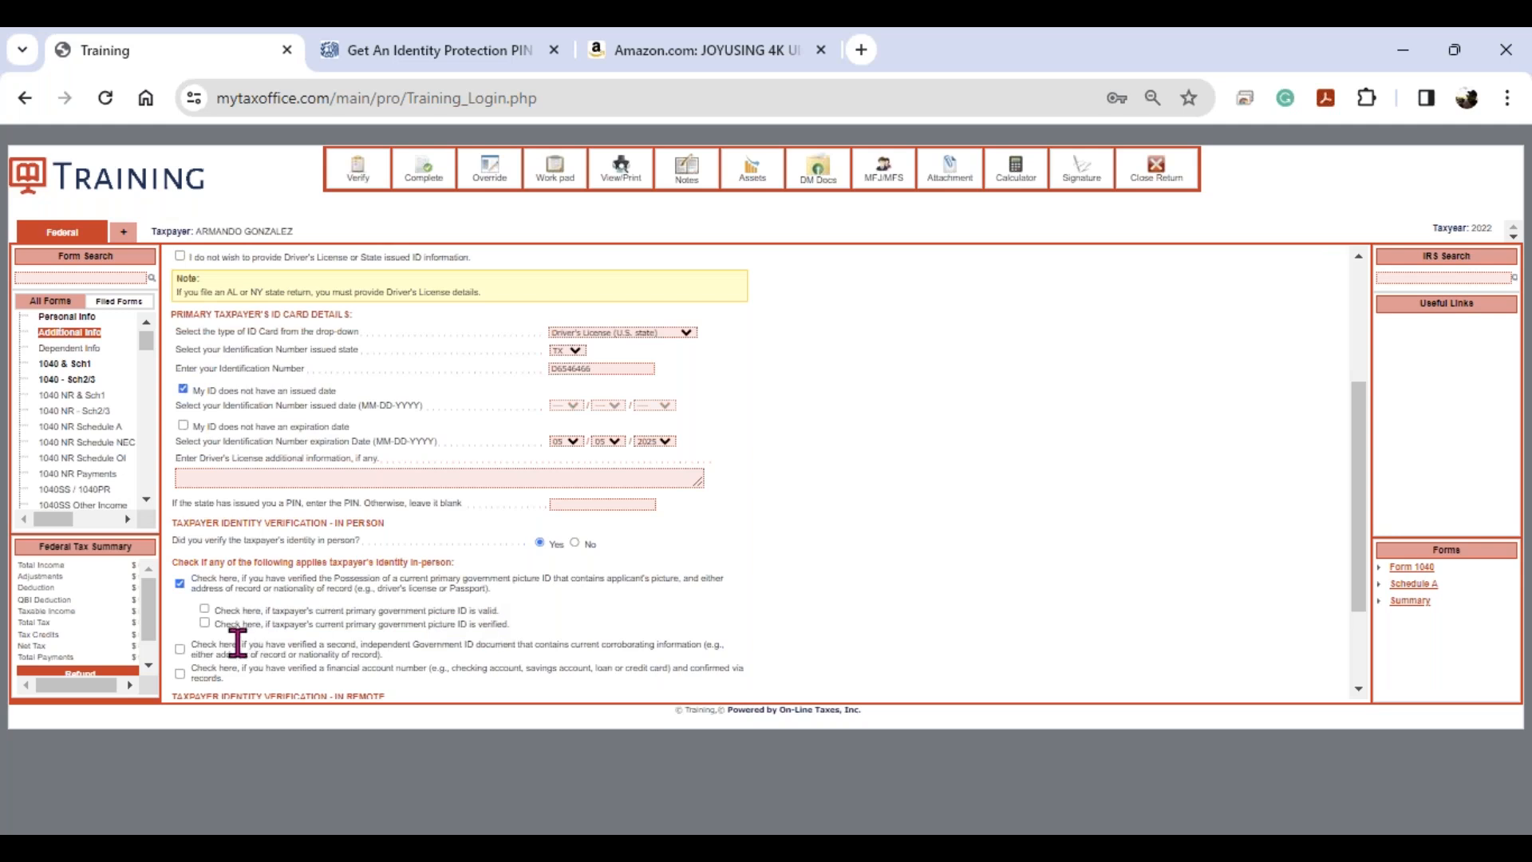
click(574, 543)
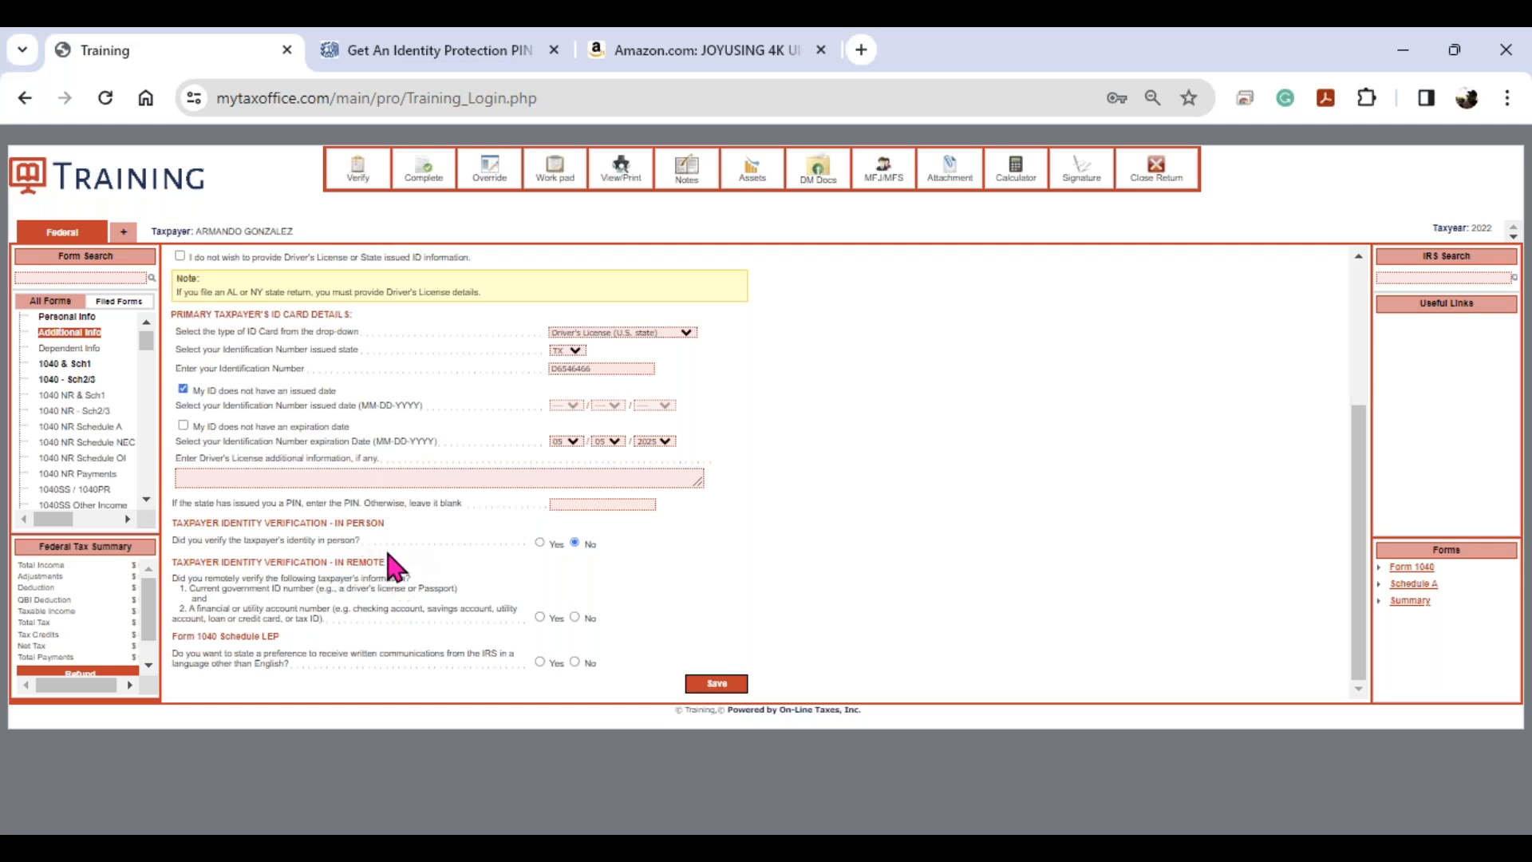
click(575, 617)
- Answer No to the Schedule LEP language-preference question and save Additional Information
click(541, 662)
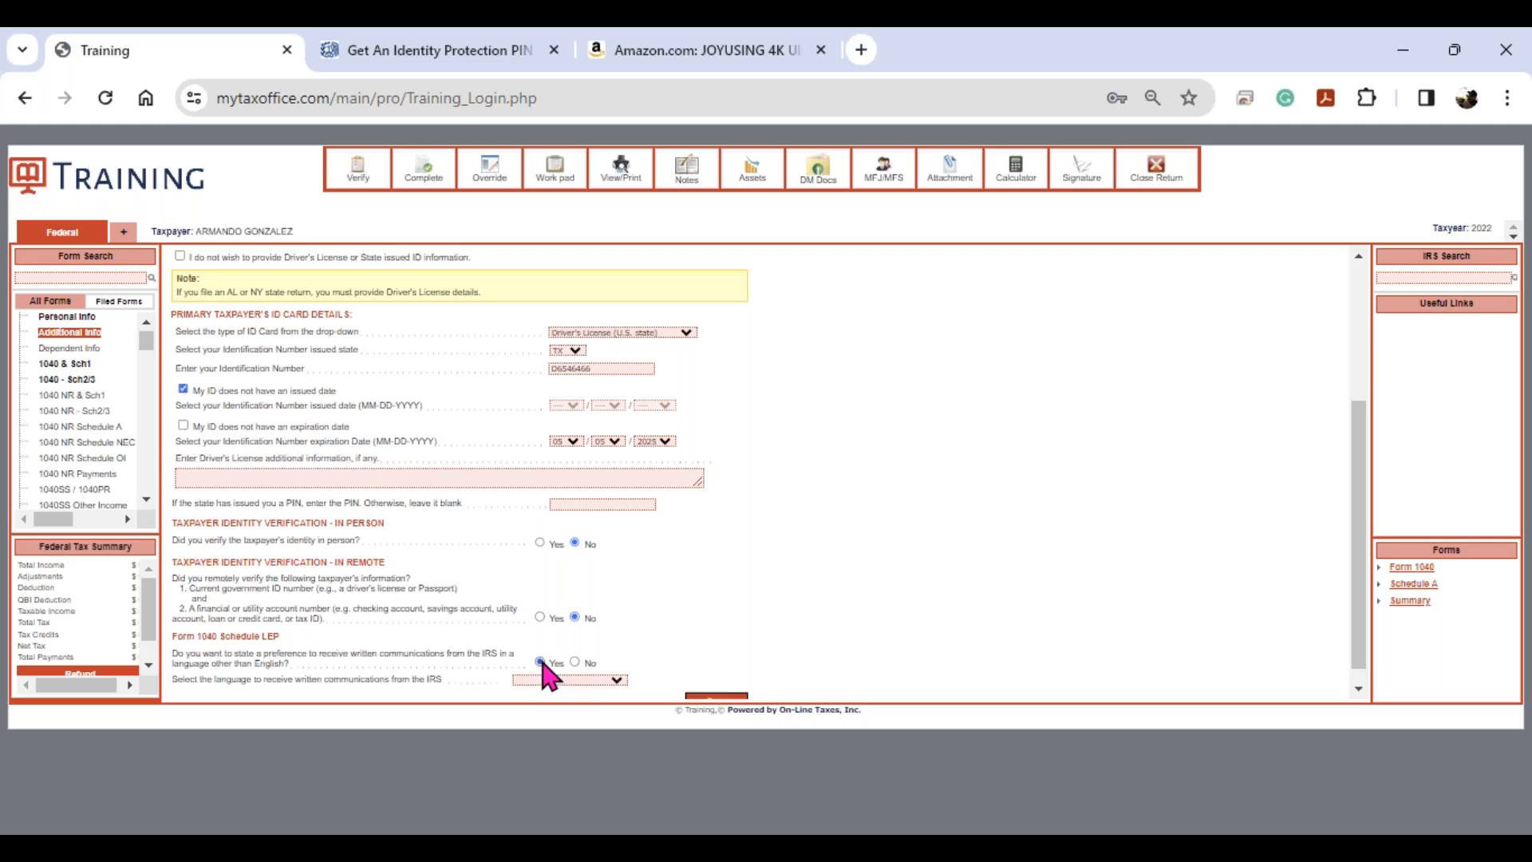
click(601, 681)
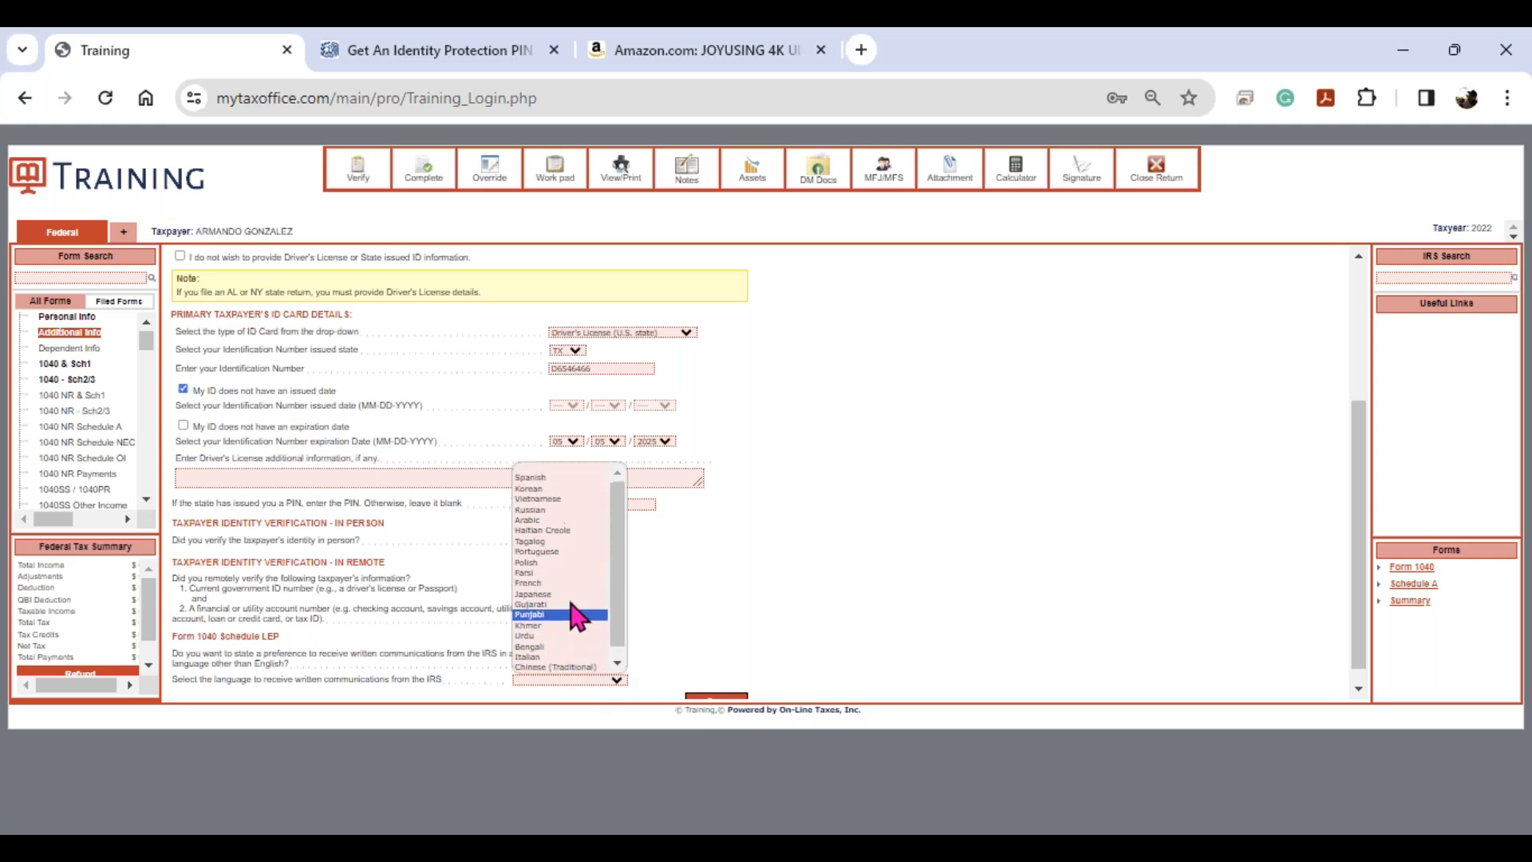
click(581, 471)
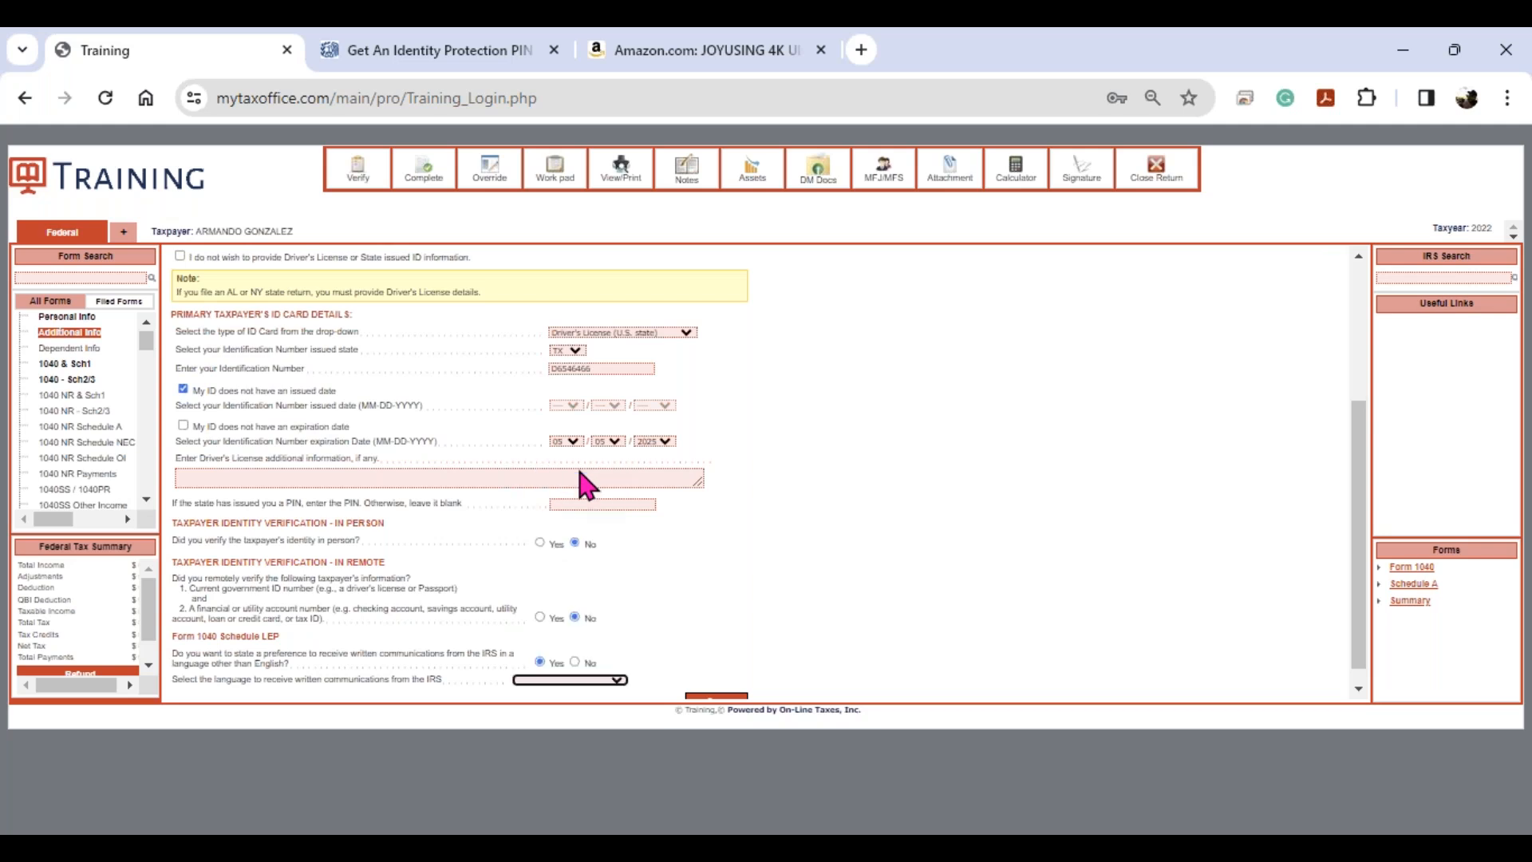
click(574, 663)
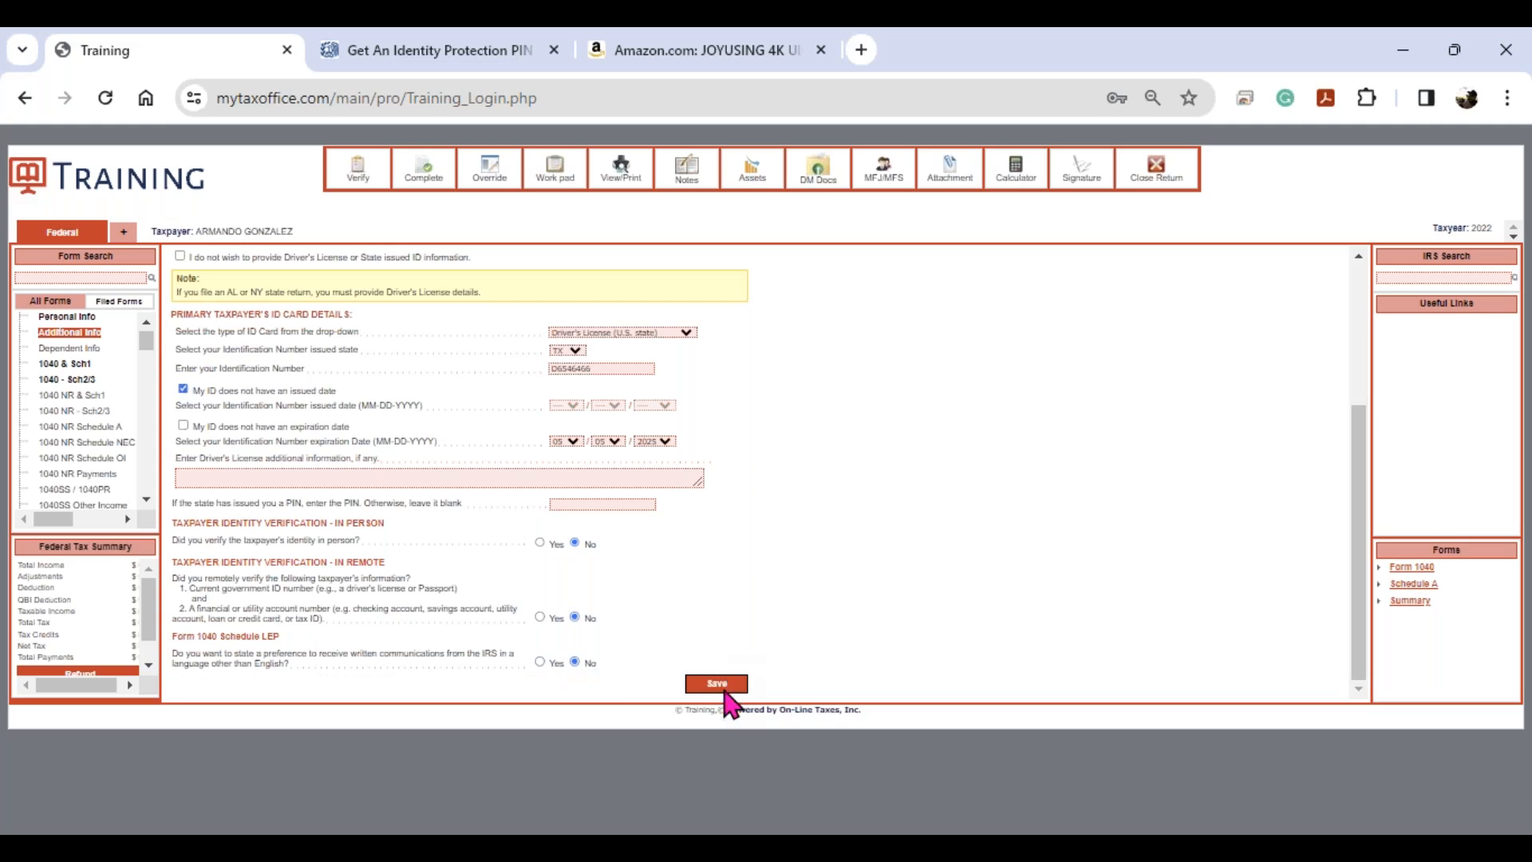
click(717, 684)
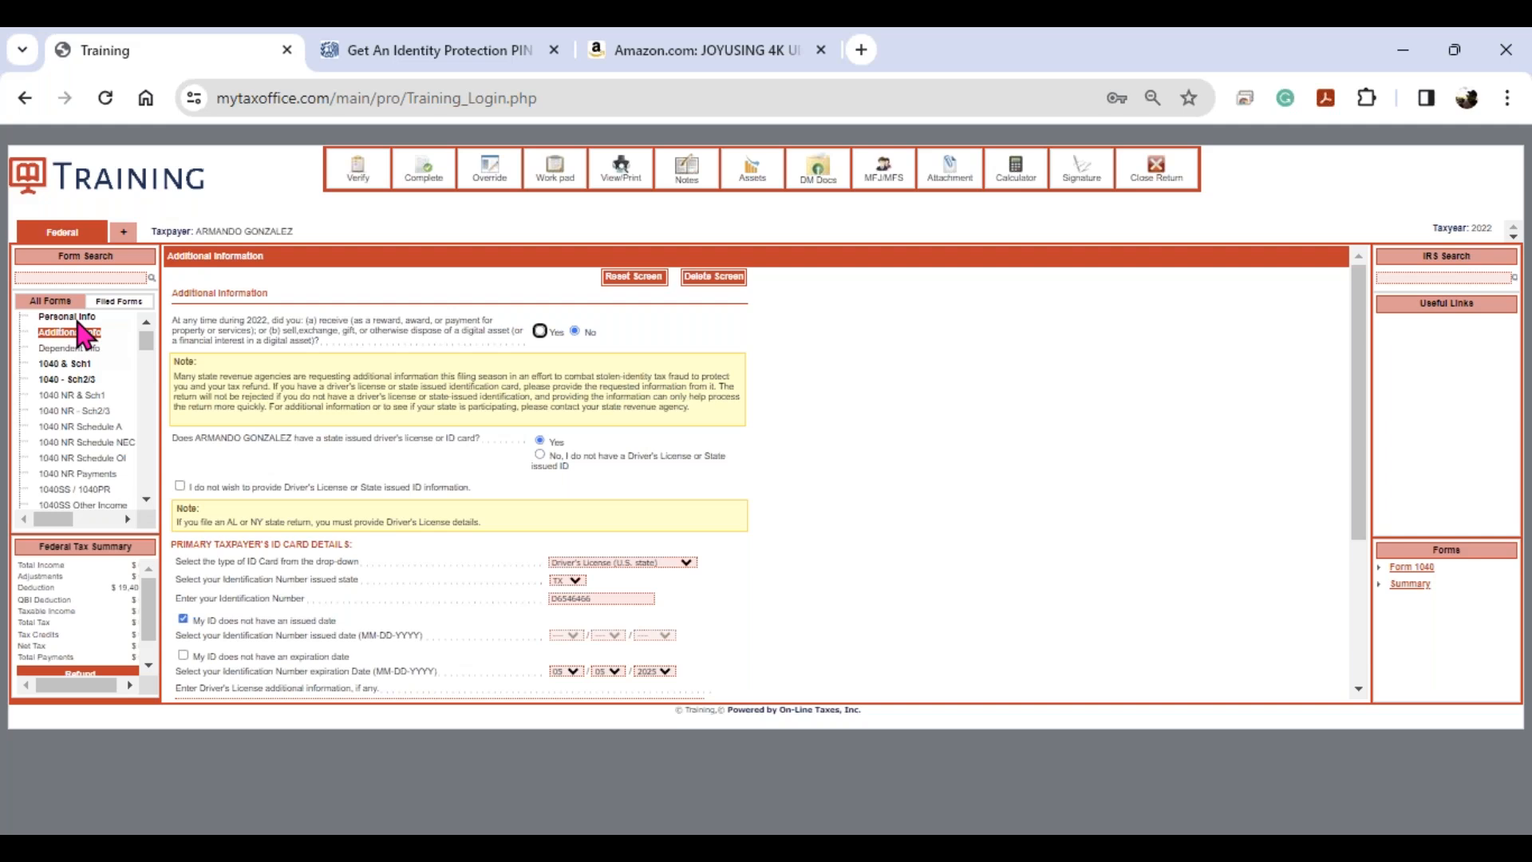
- Add a new dependent with the daughter's first and last name and relationship DAUGHTER
click(71, 348)
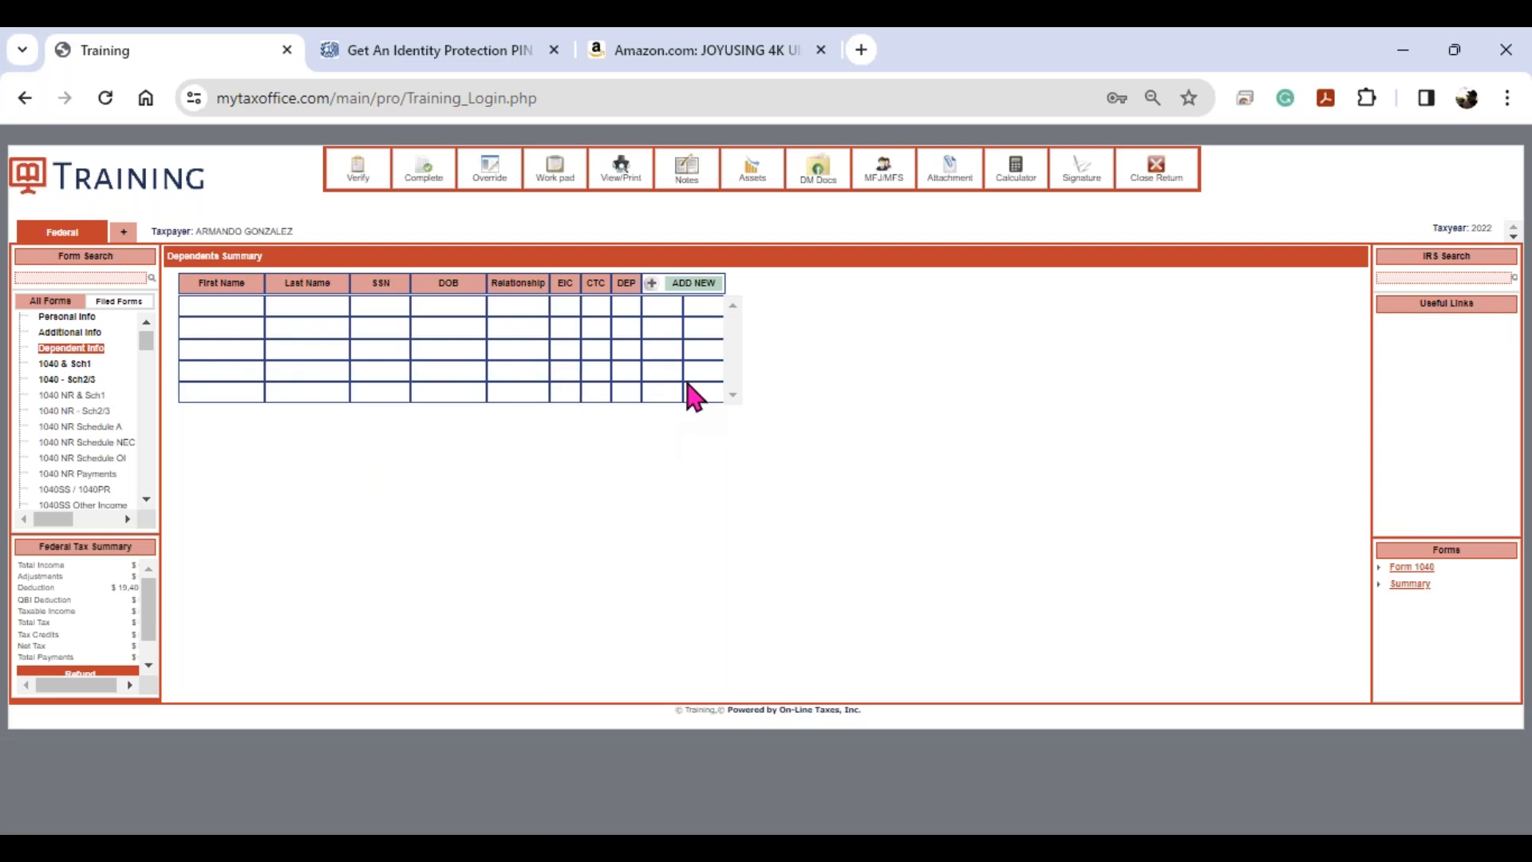
click(695, 287)
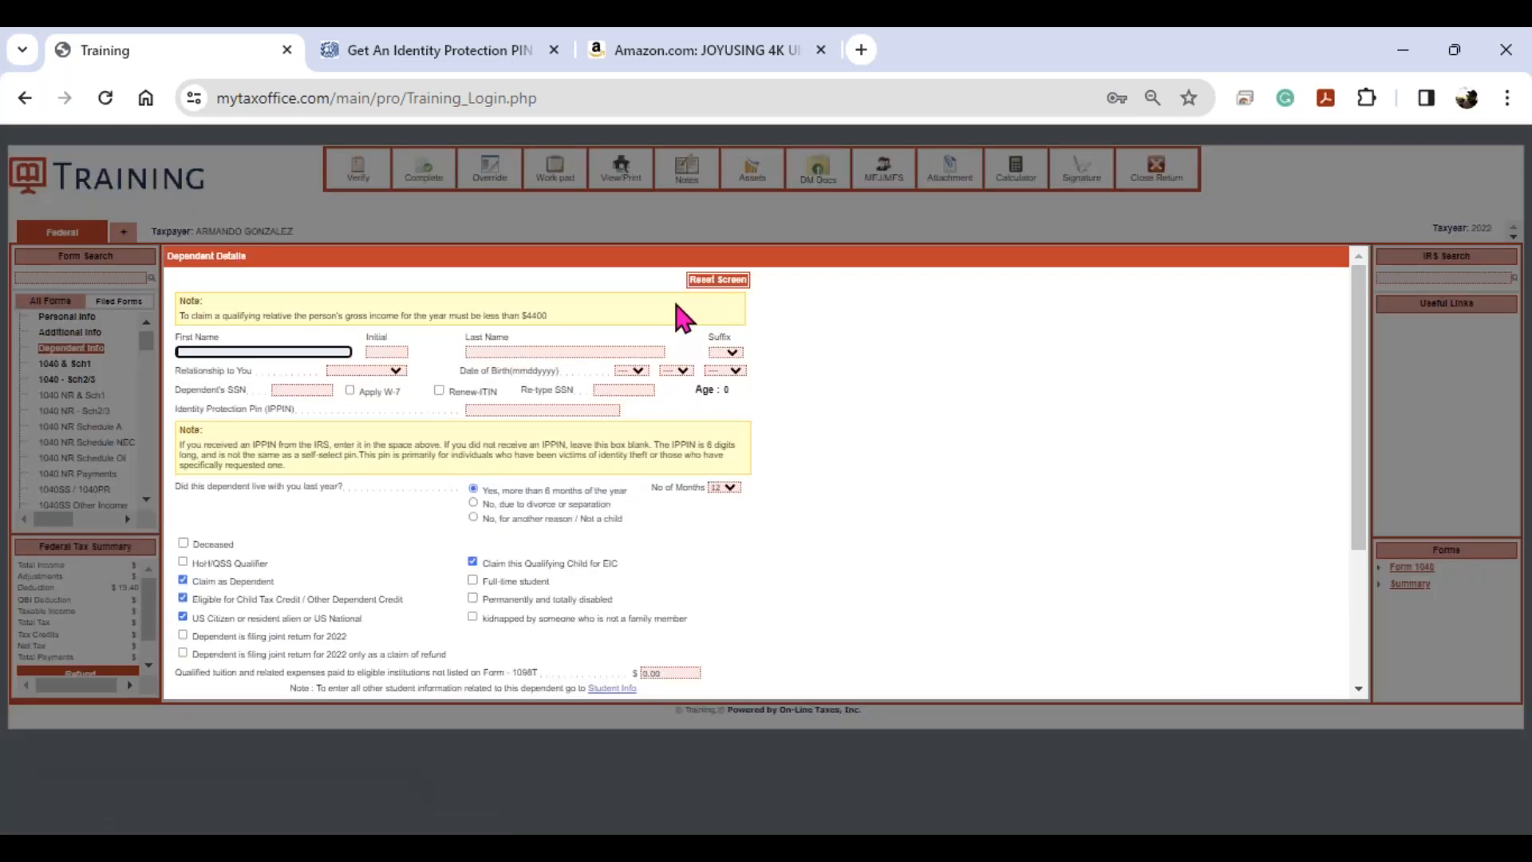
key(Tab)
key(Tab)
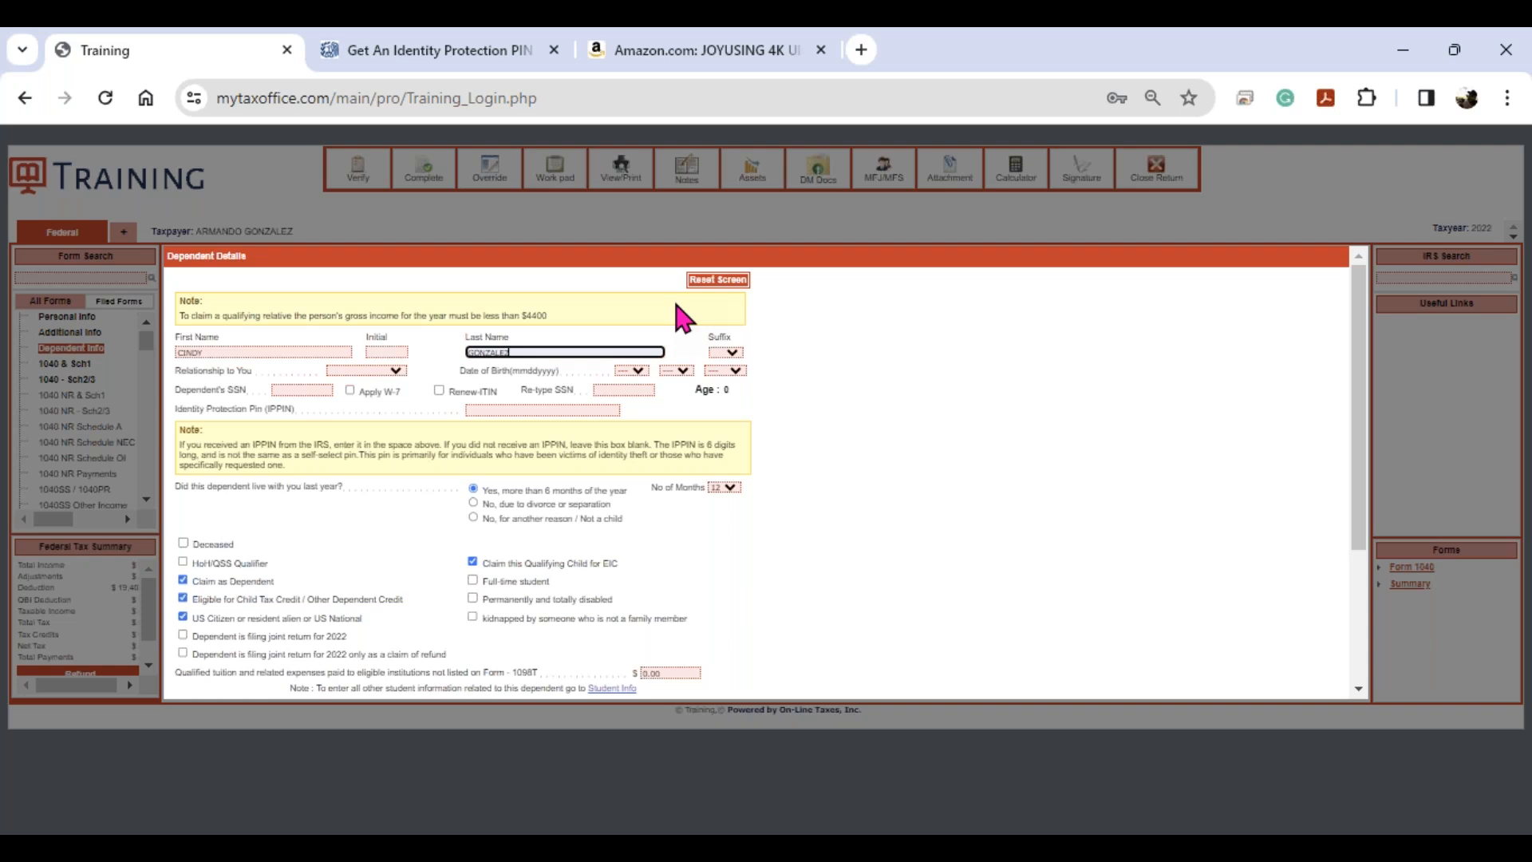
key(Tab)
key(Tab)
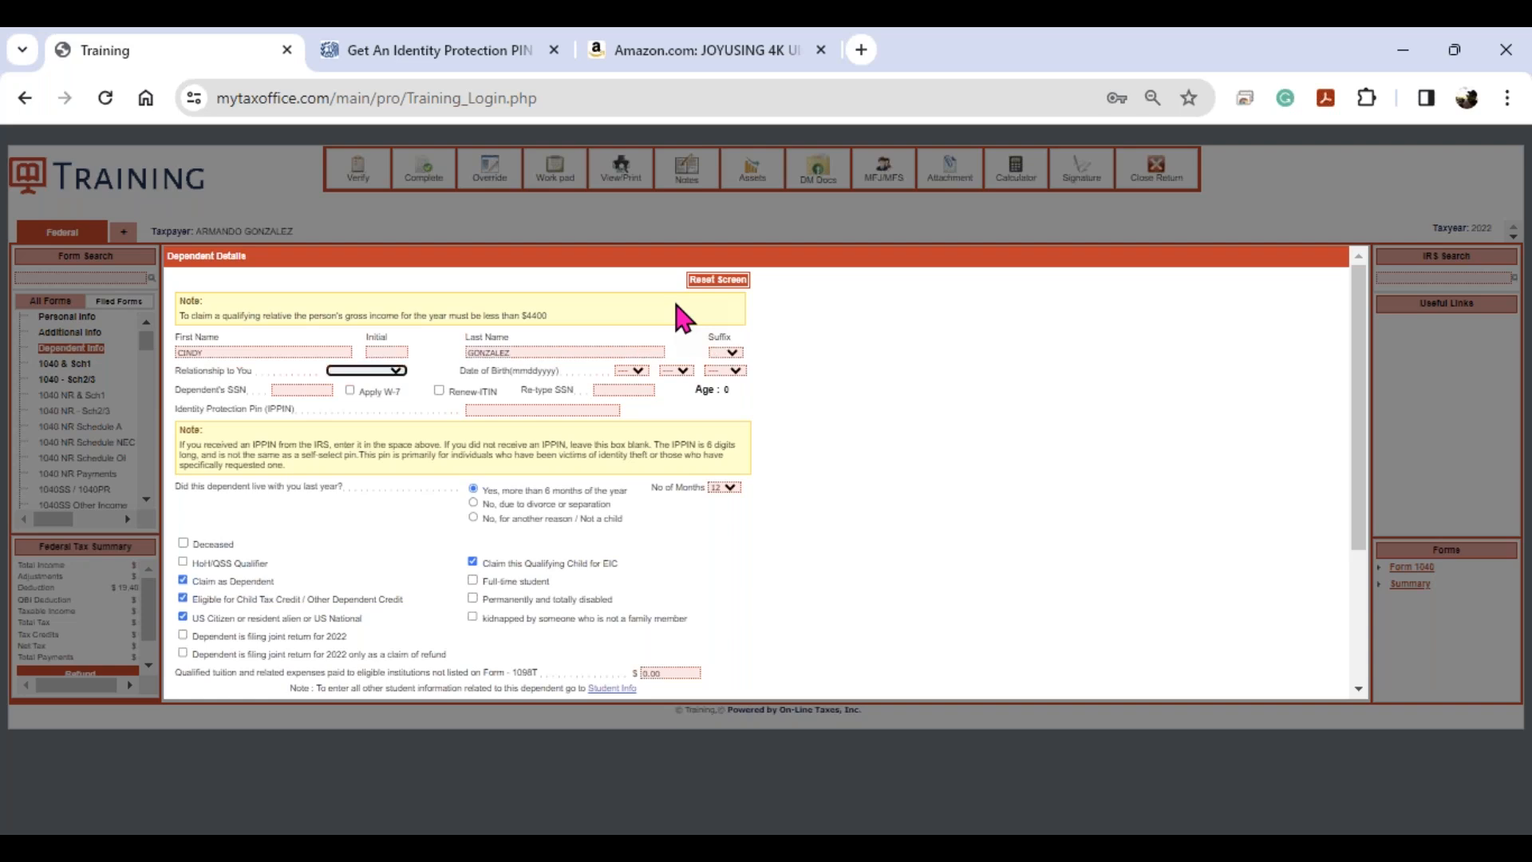
key(d)
click(396, 371)
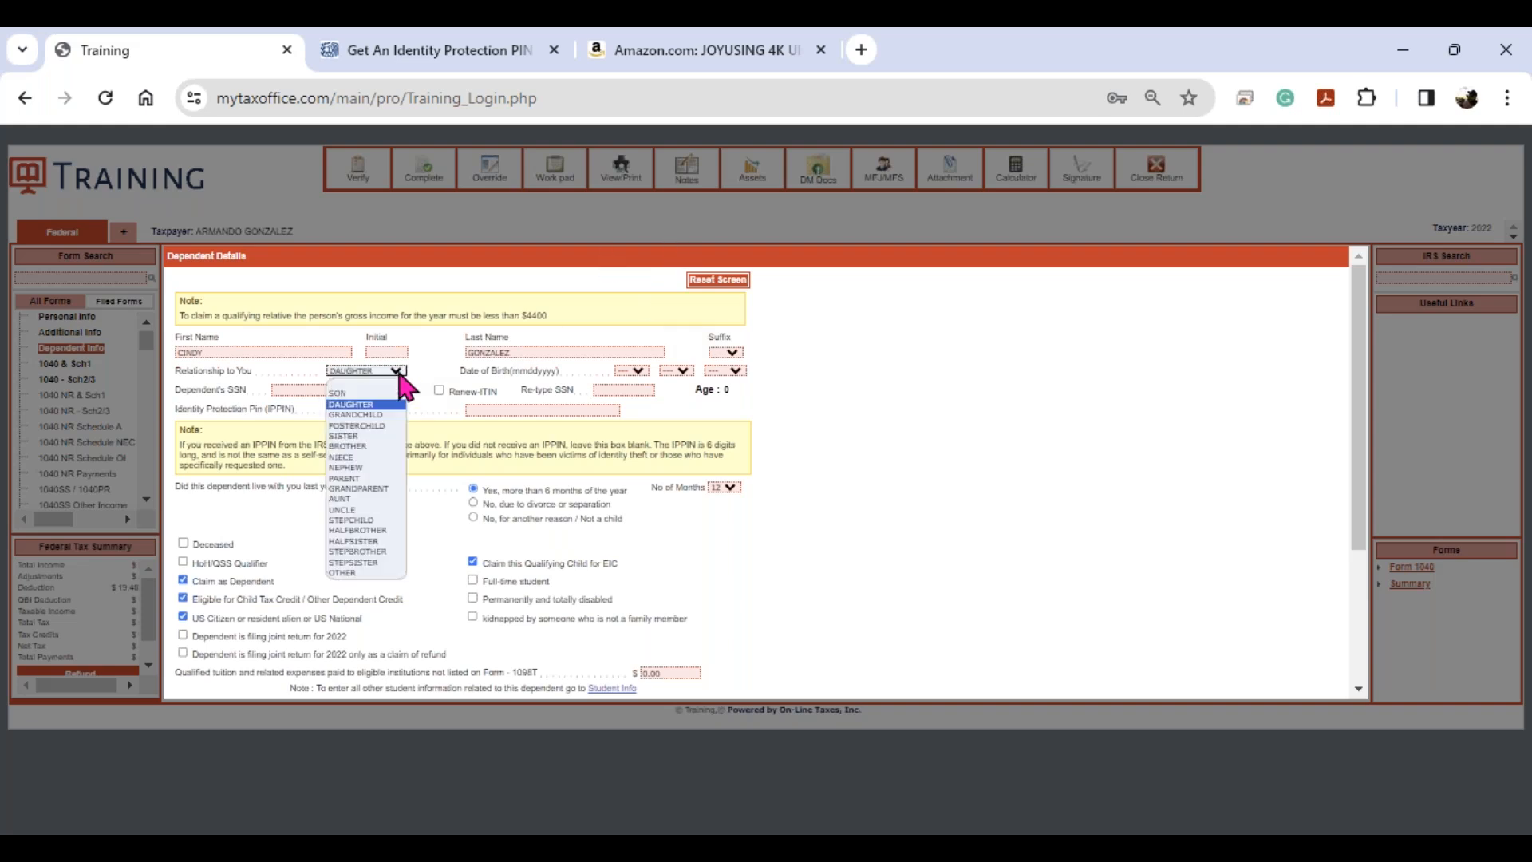
click(401, 368)
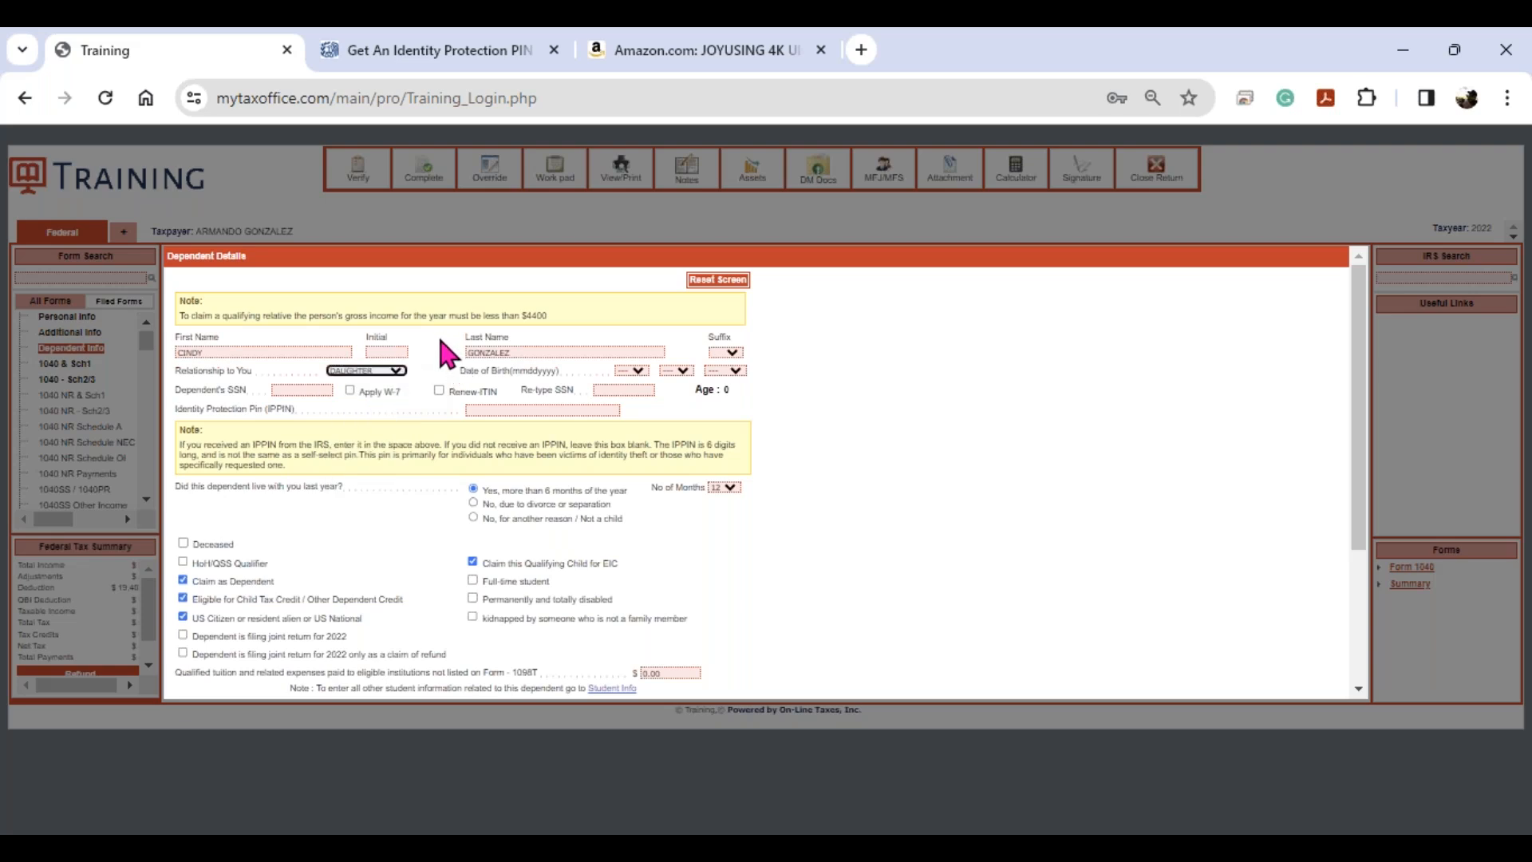
- Set her birth date in May 2017 and enter and re-type her SSN
key(Tab)
key(0)
key(5)
key(Tab)
key(Tab)
key(2)
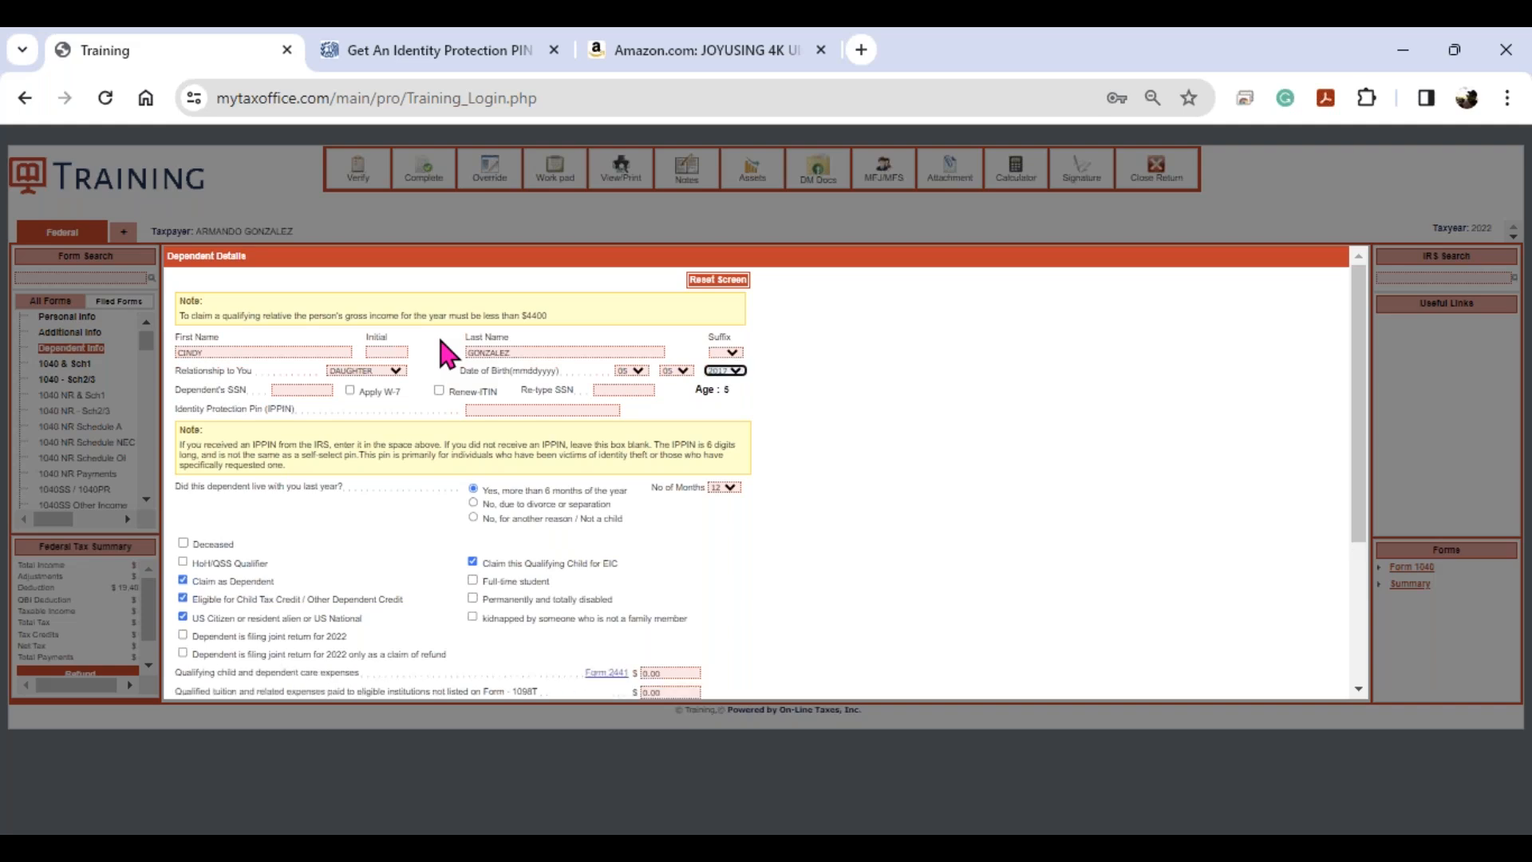
key(Tab)
key(Tab)
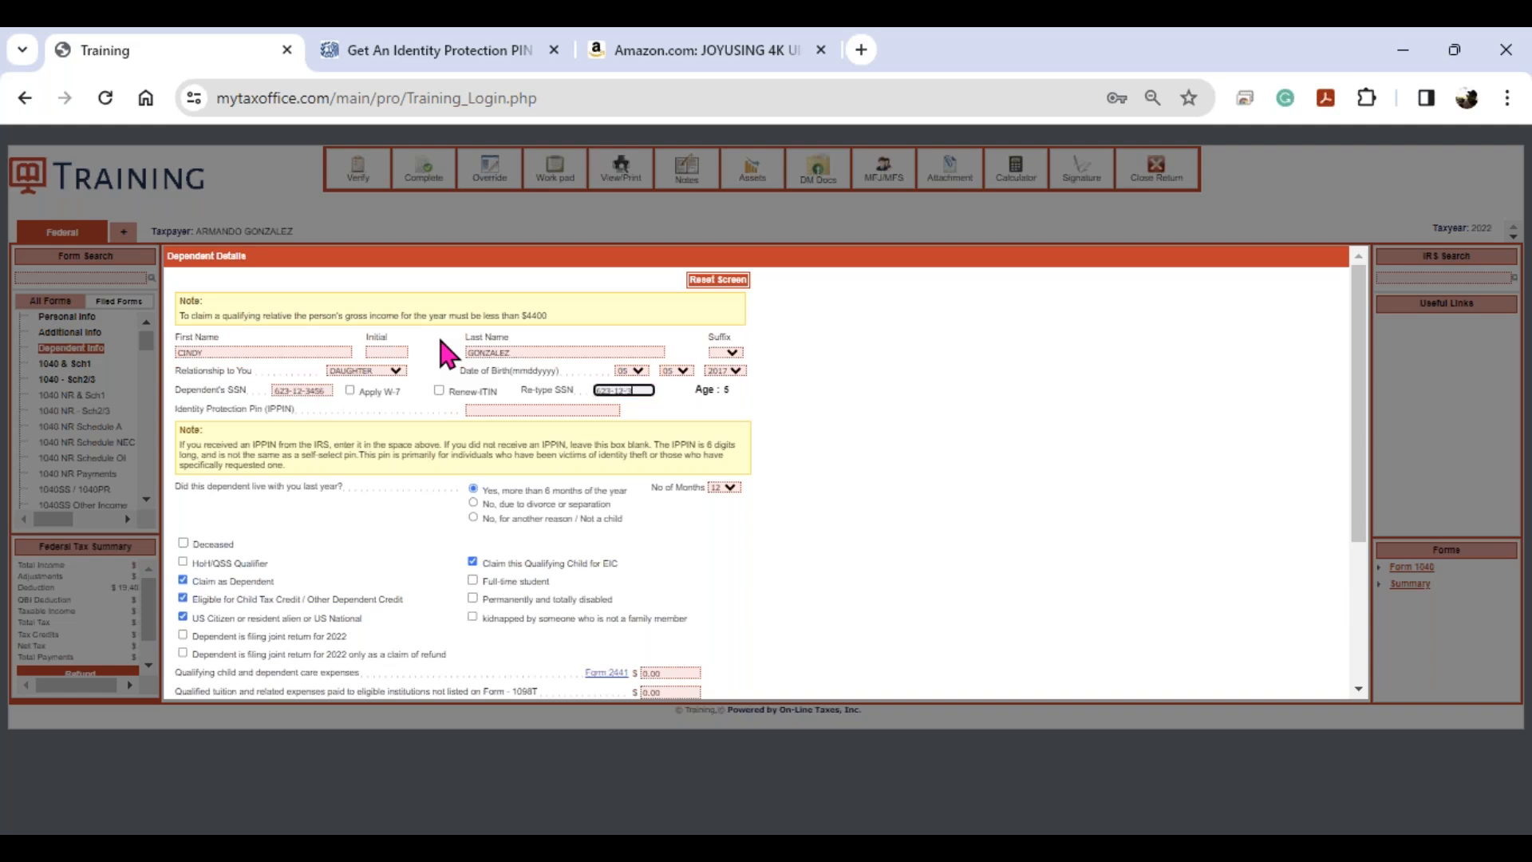
key(Tab)
- Mark the daughter as a head-of-household qualifier and check the qualifying child care expenses field
click(184, 562)
scroll(770, 569, down, 3)
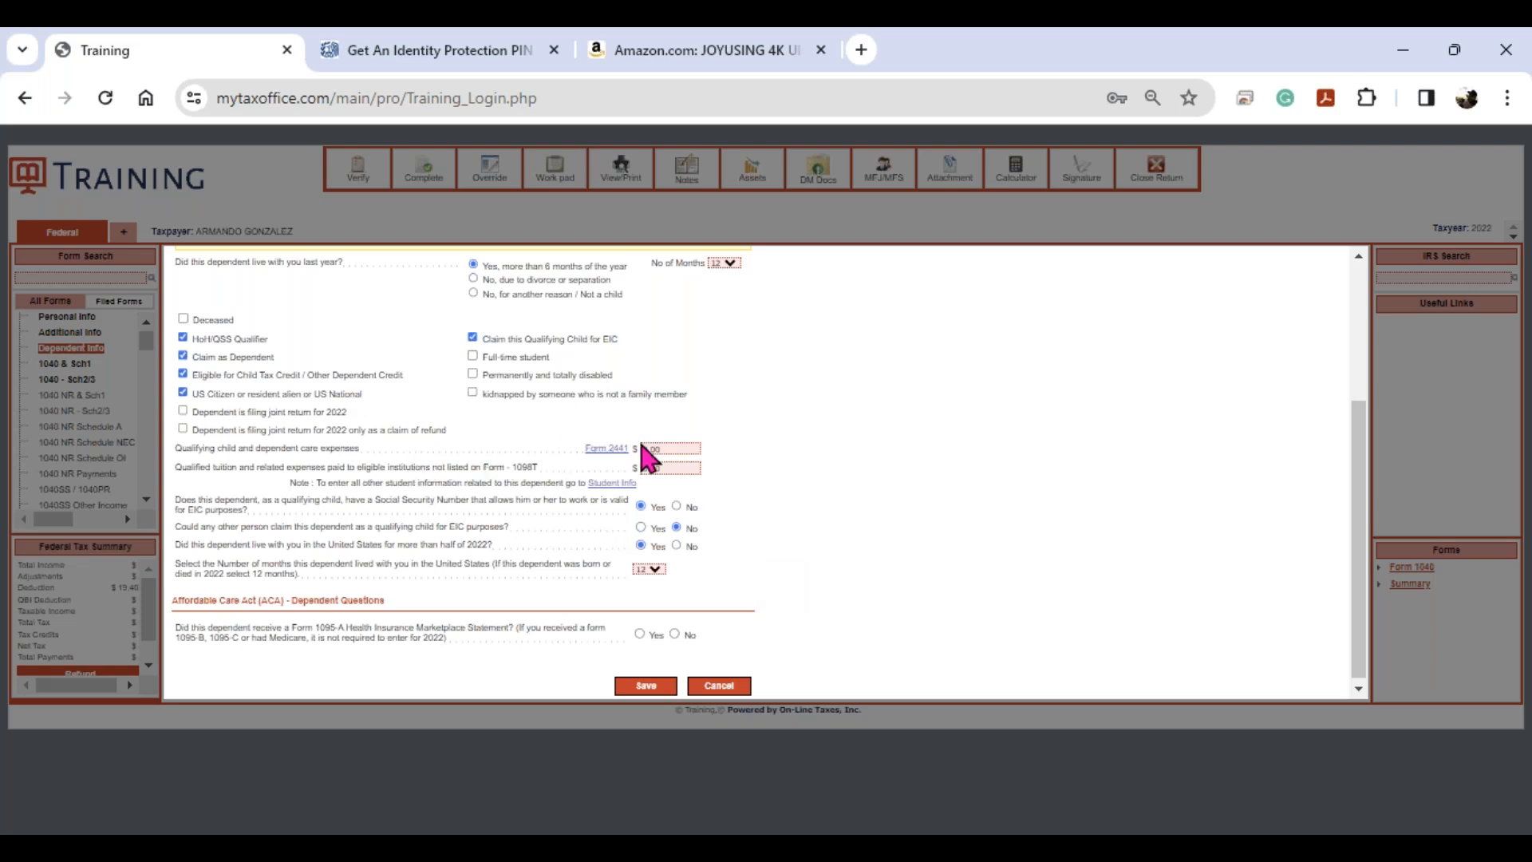
click(676, 449)
- Resolve the invalid-entry warning by answering No to the Form 1095-A question
click(646, 686)
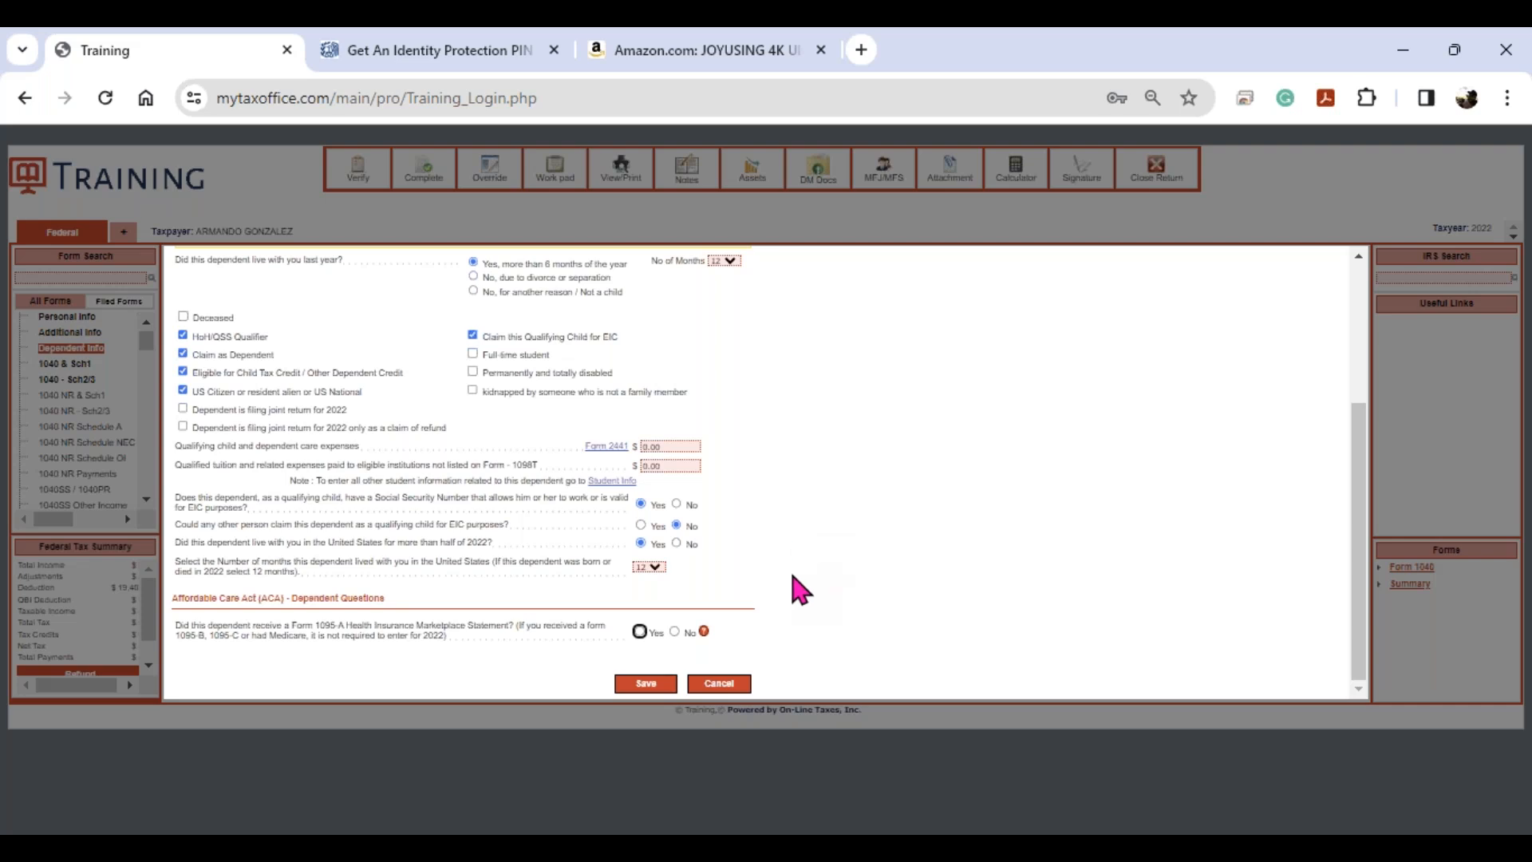
click(705, 632)
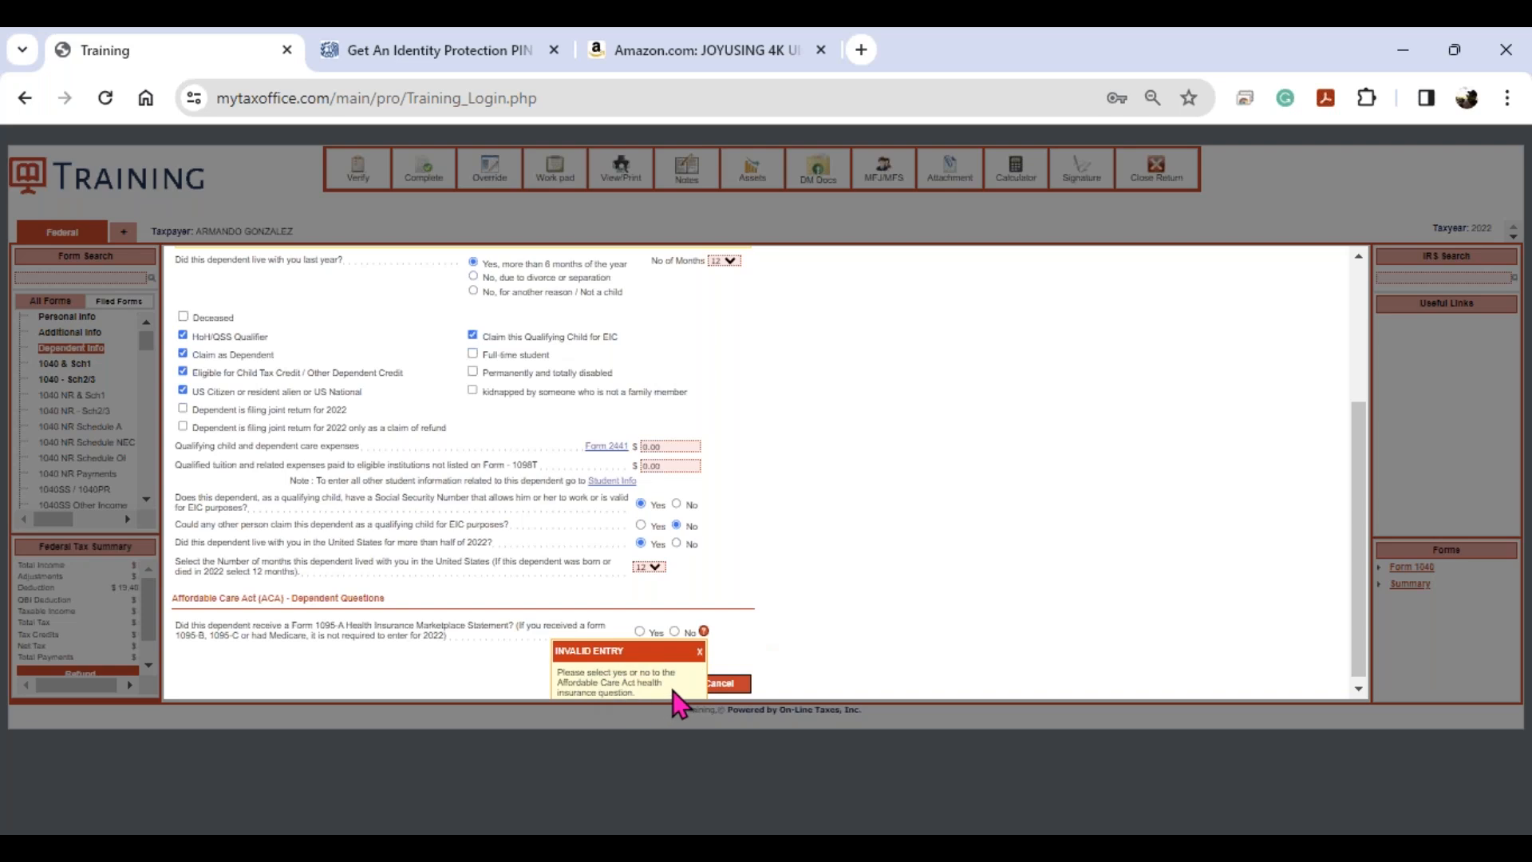
click(700, 652)
click(675, 631)
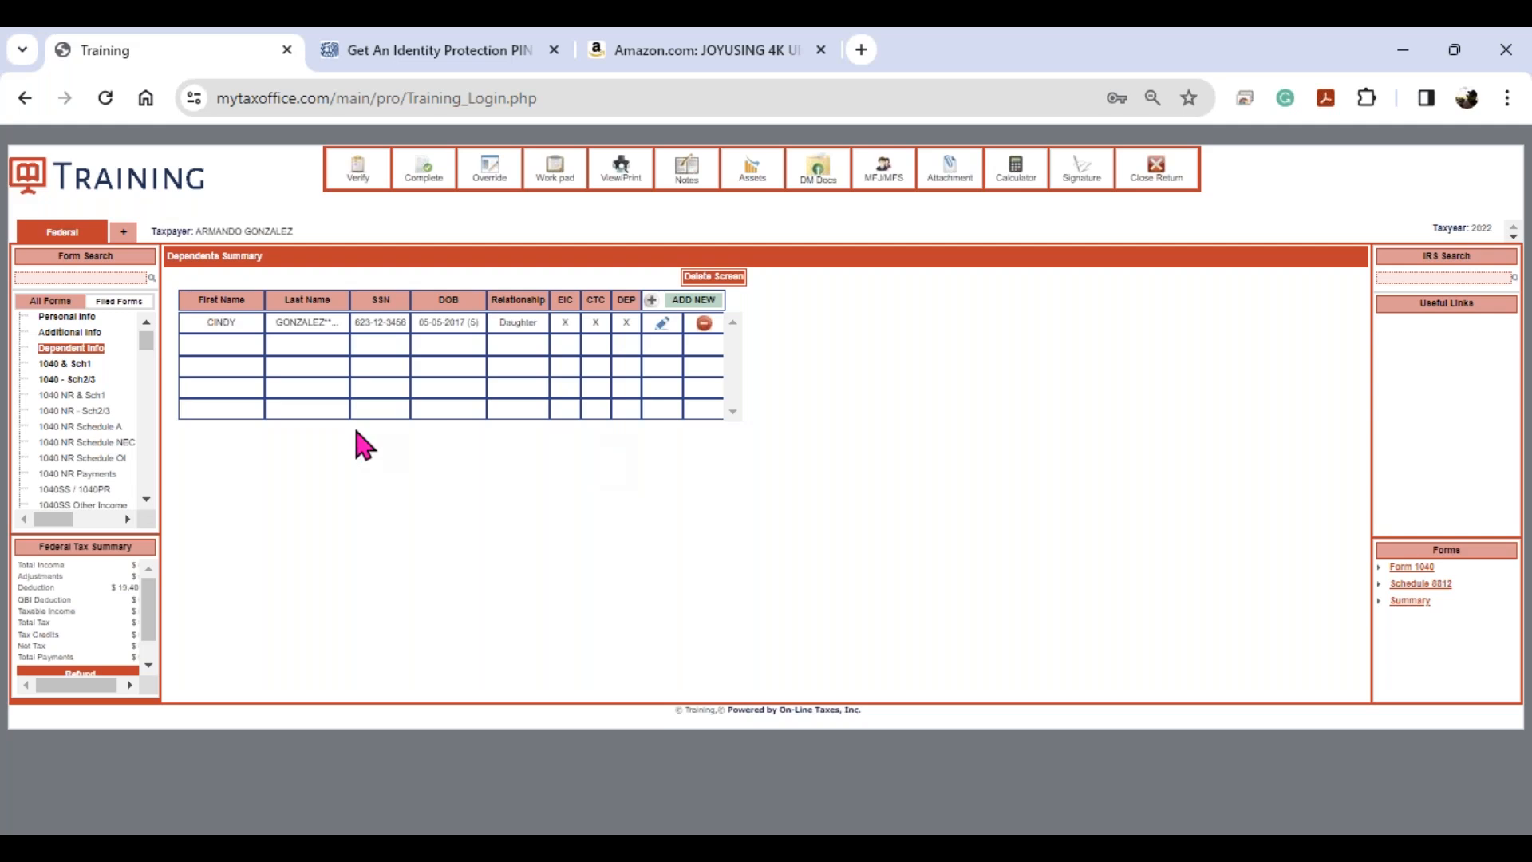
click(64, 363)
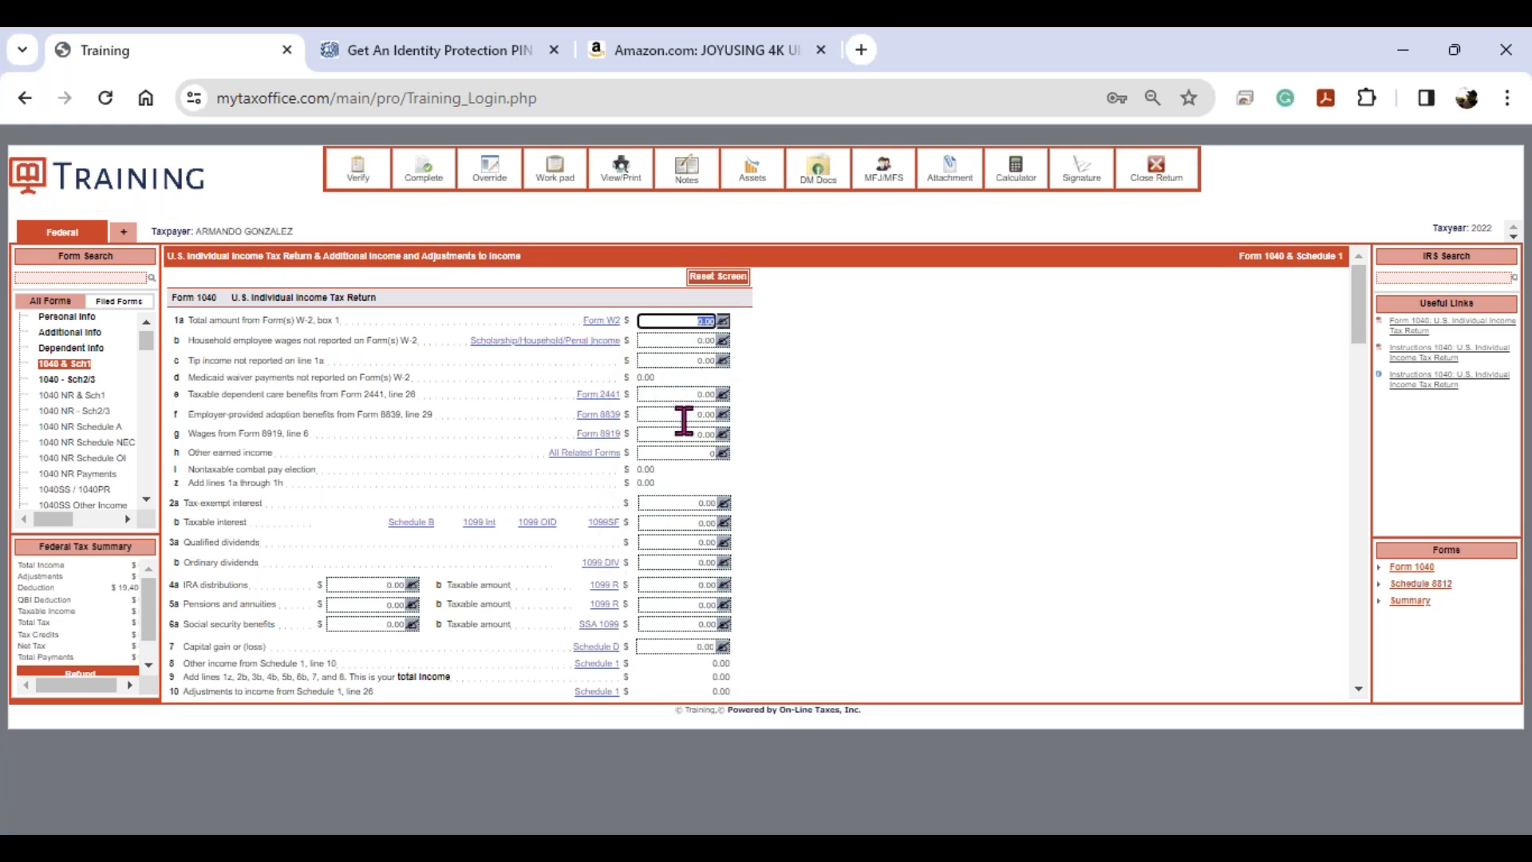
scroll(685, 421, down, 15)
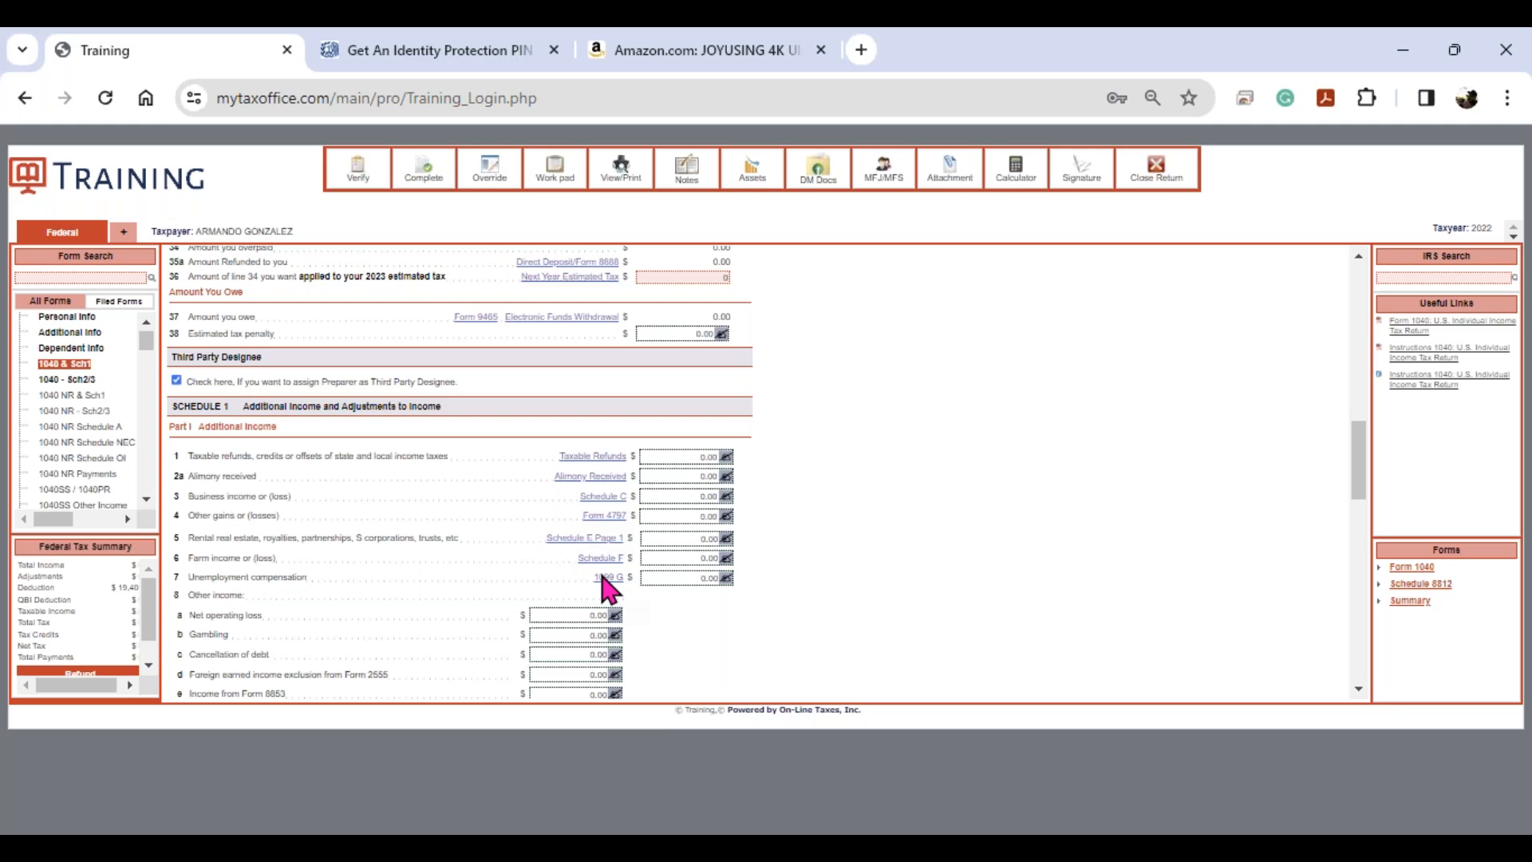
click(79, 278)
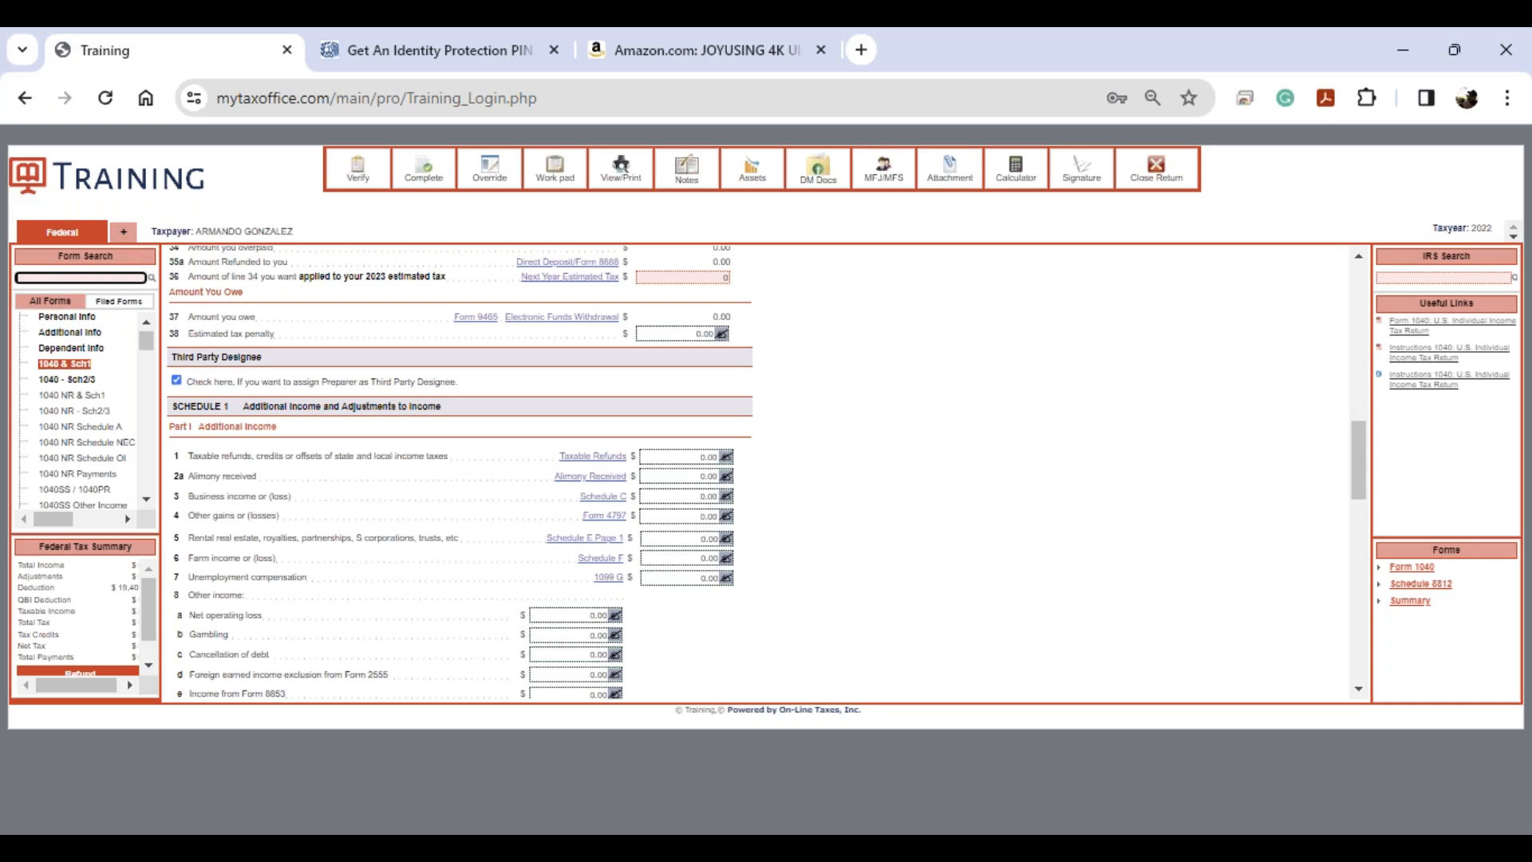
- After trying 1099G and 1098-E searches, search W2 and open Form W2 - Wage and Tax Information
text(W2)
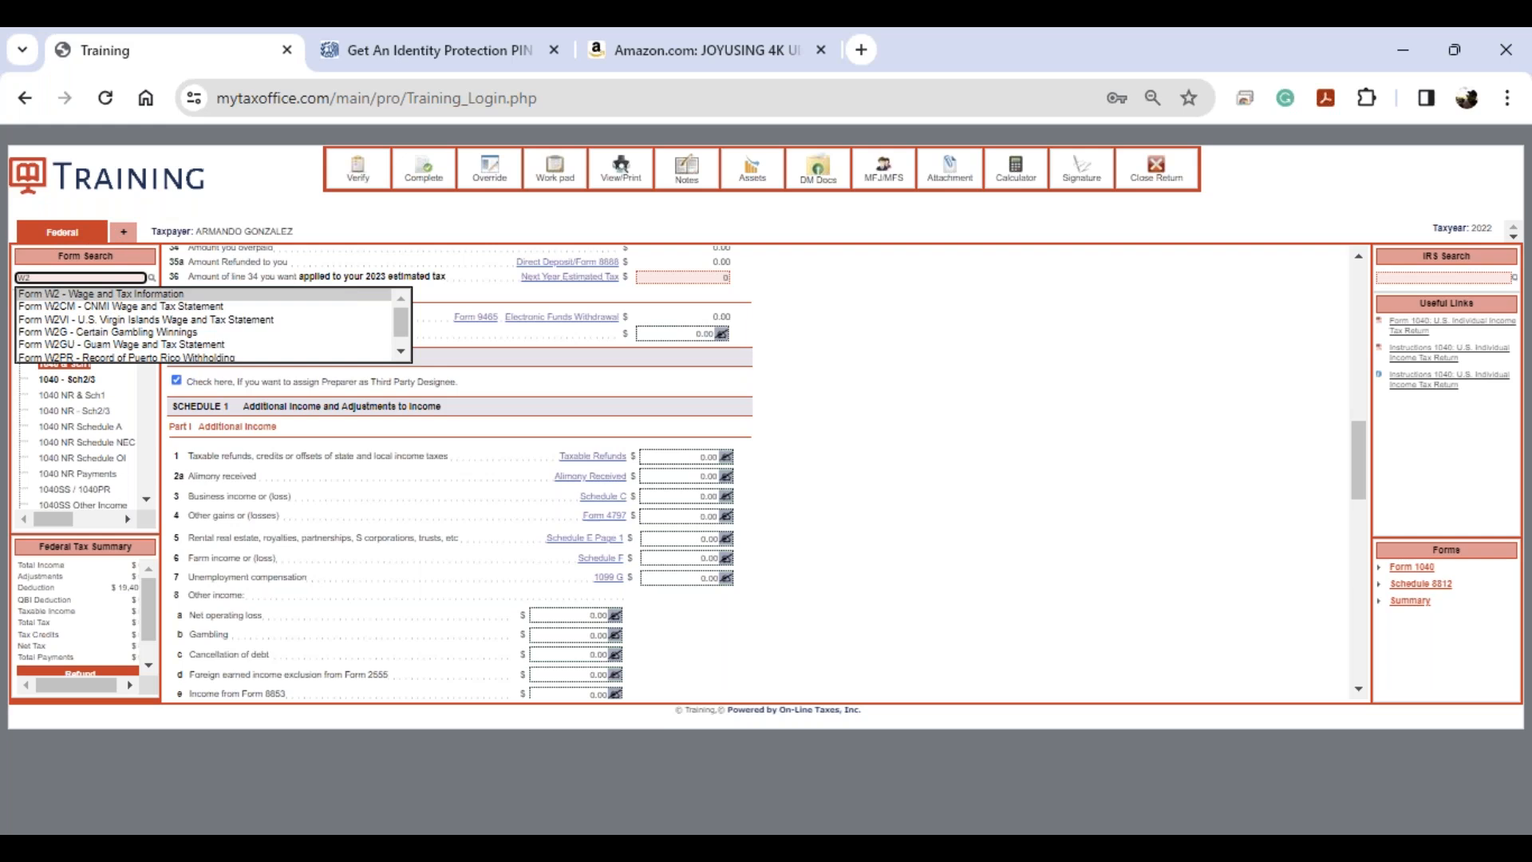
key(BackSpace)
key(BackSpace)
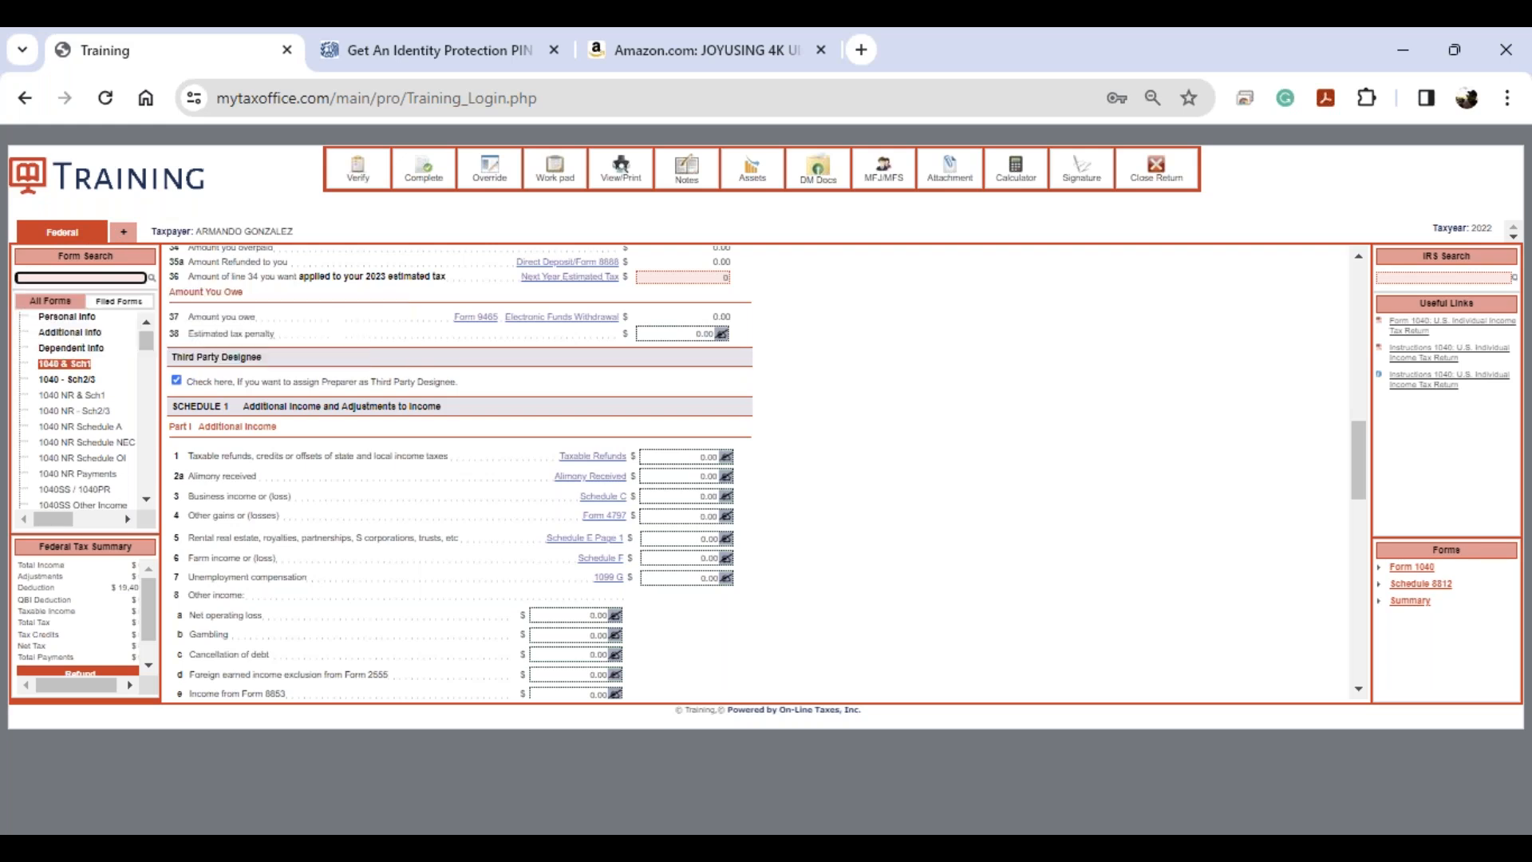
text(1099G)
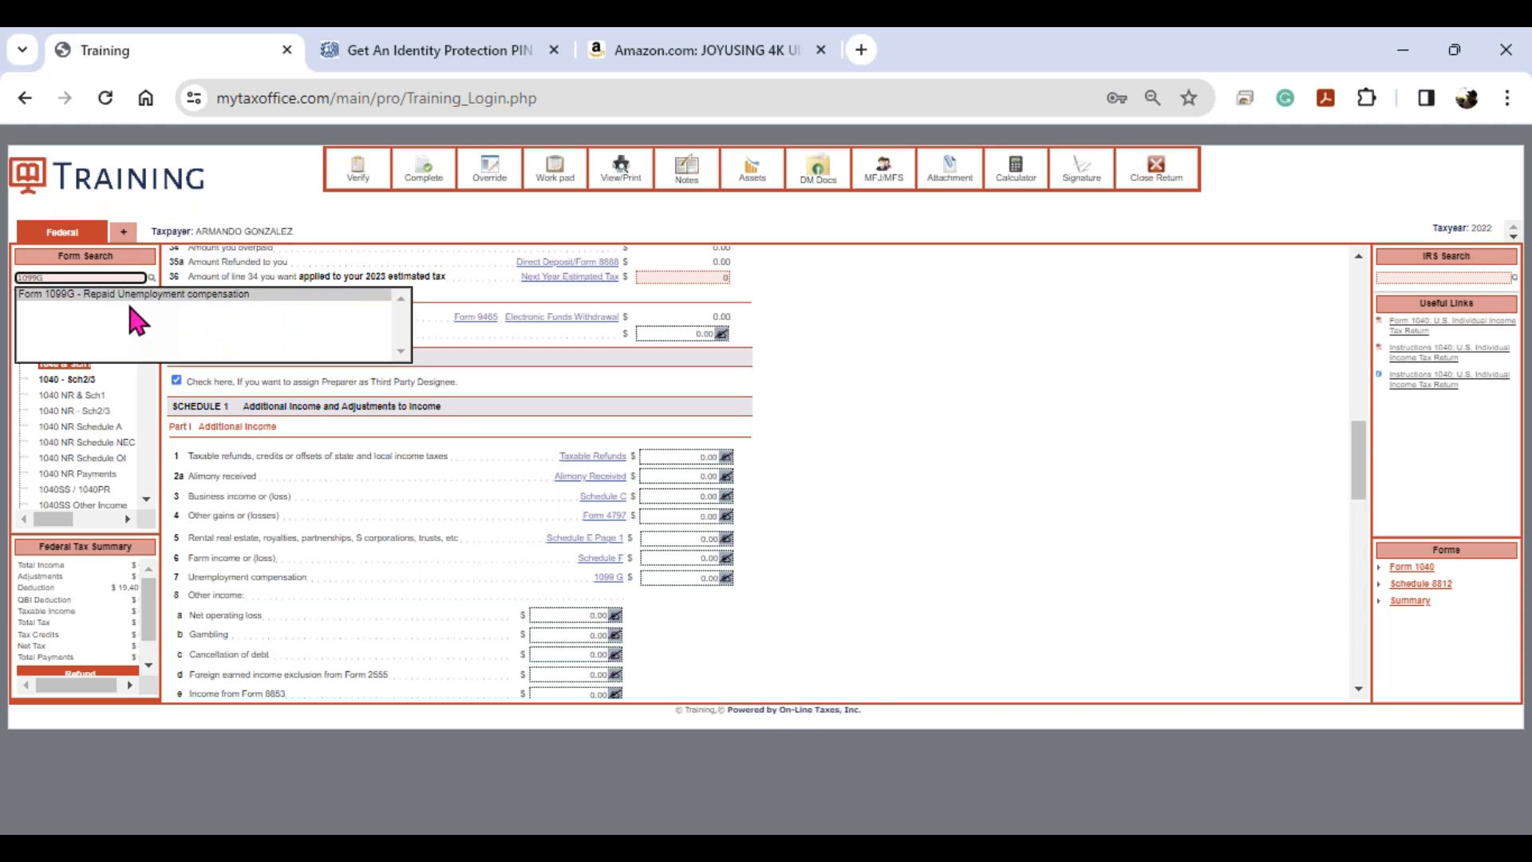
key(BackSpace)
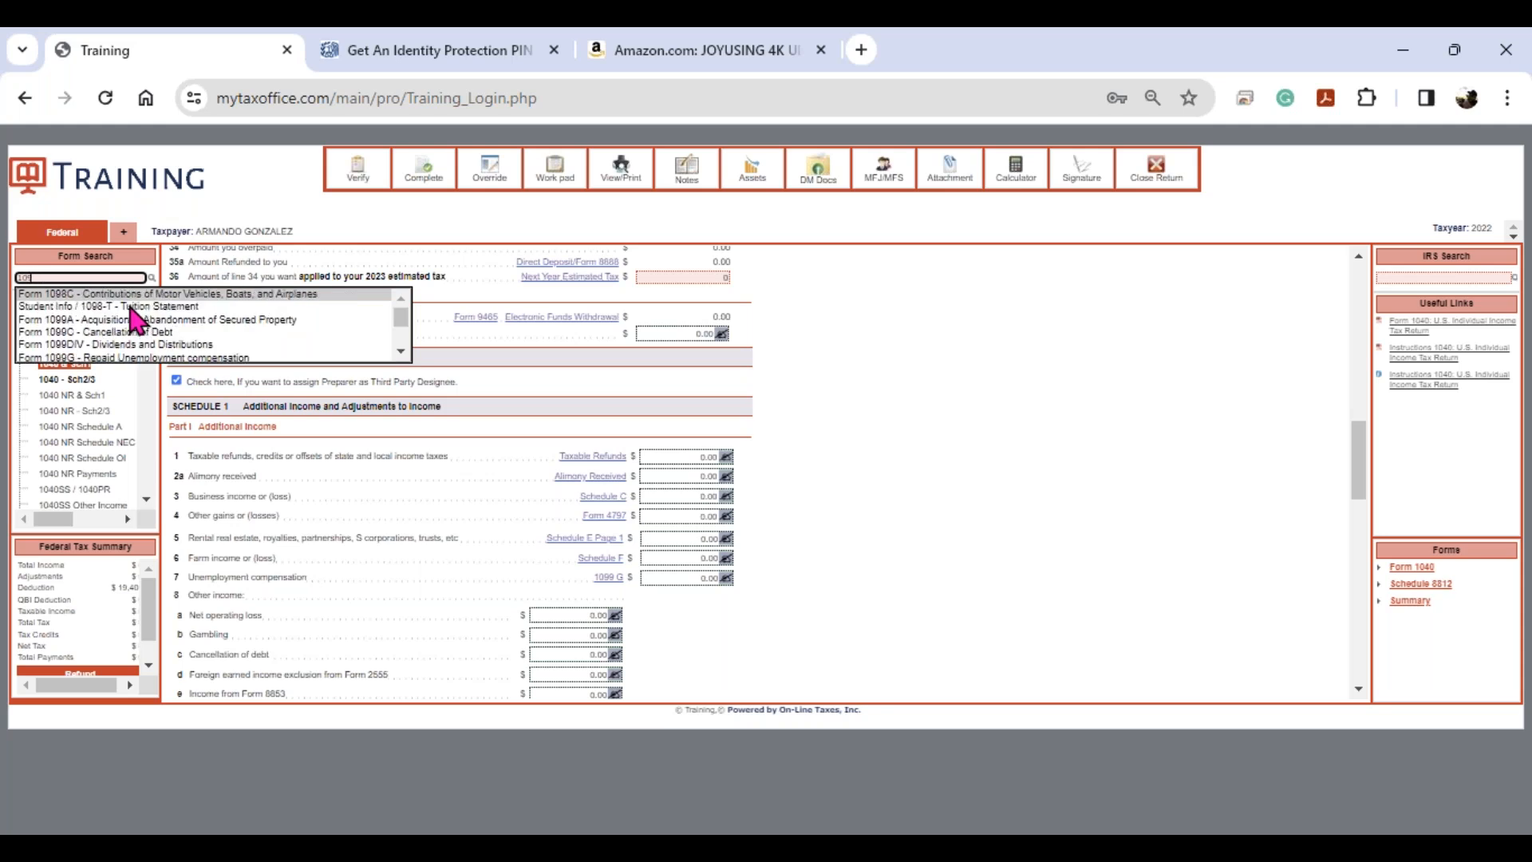
text(8T)
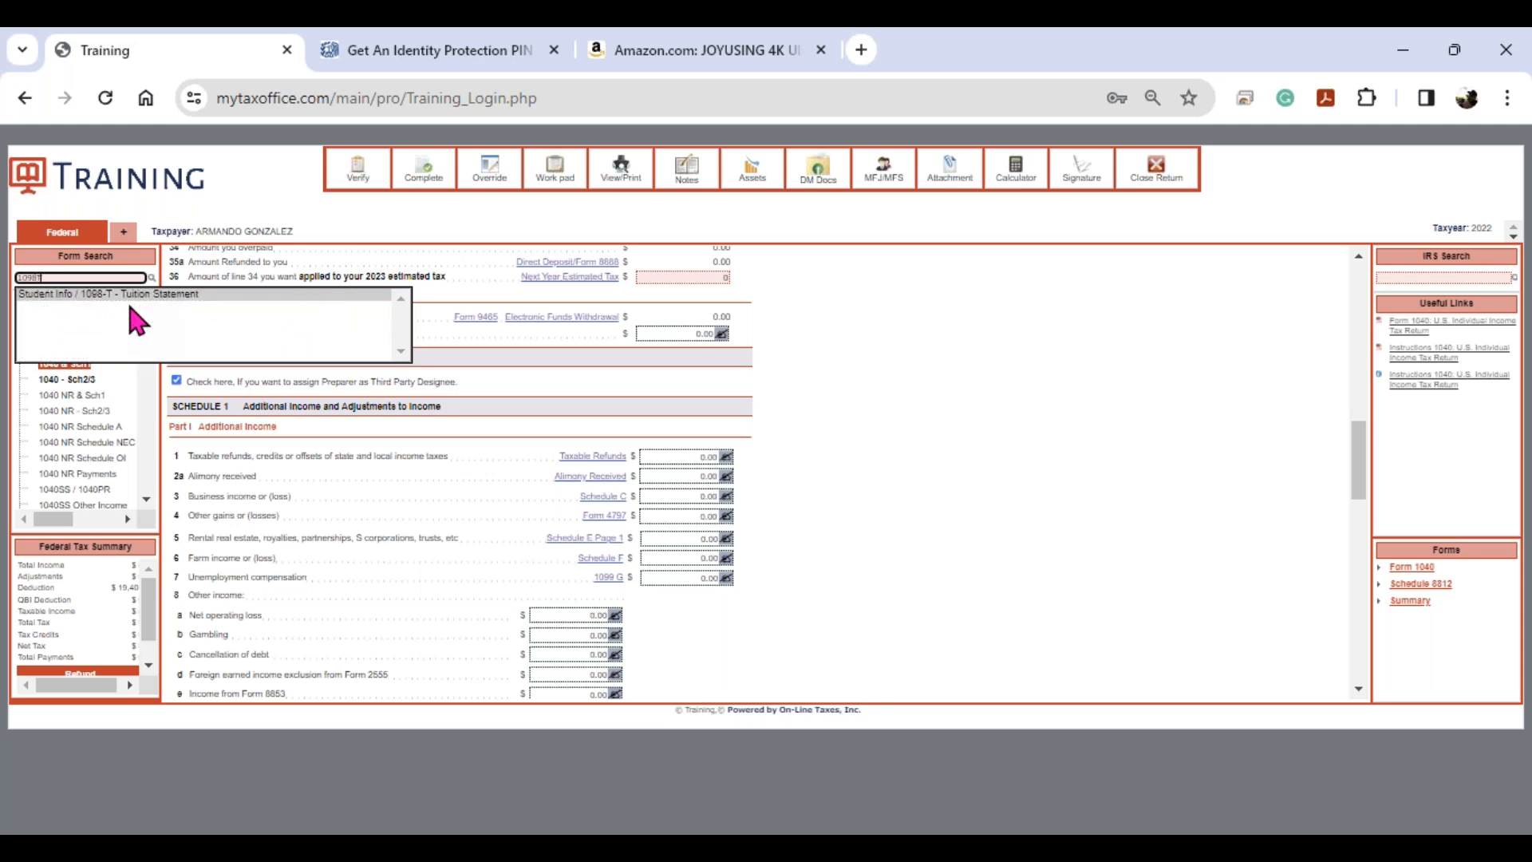
key(BackSpace)
text(E)
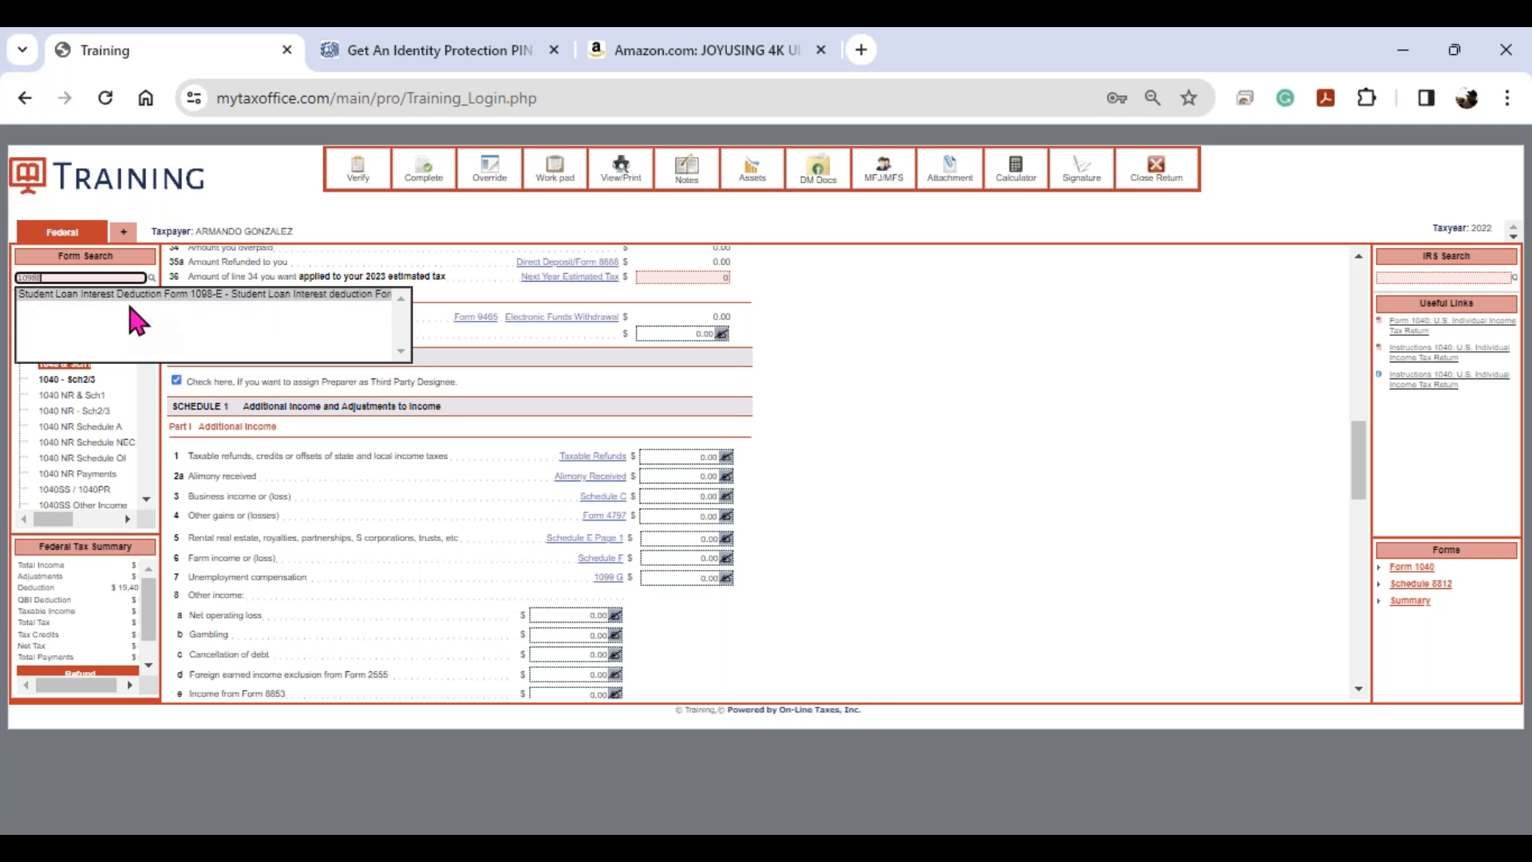
click(130, 308)
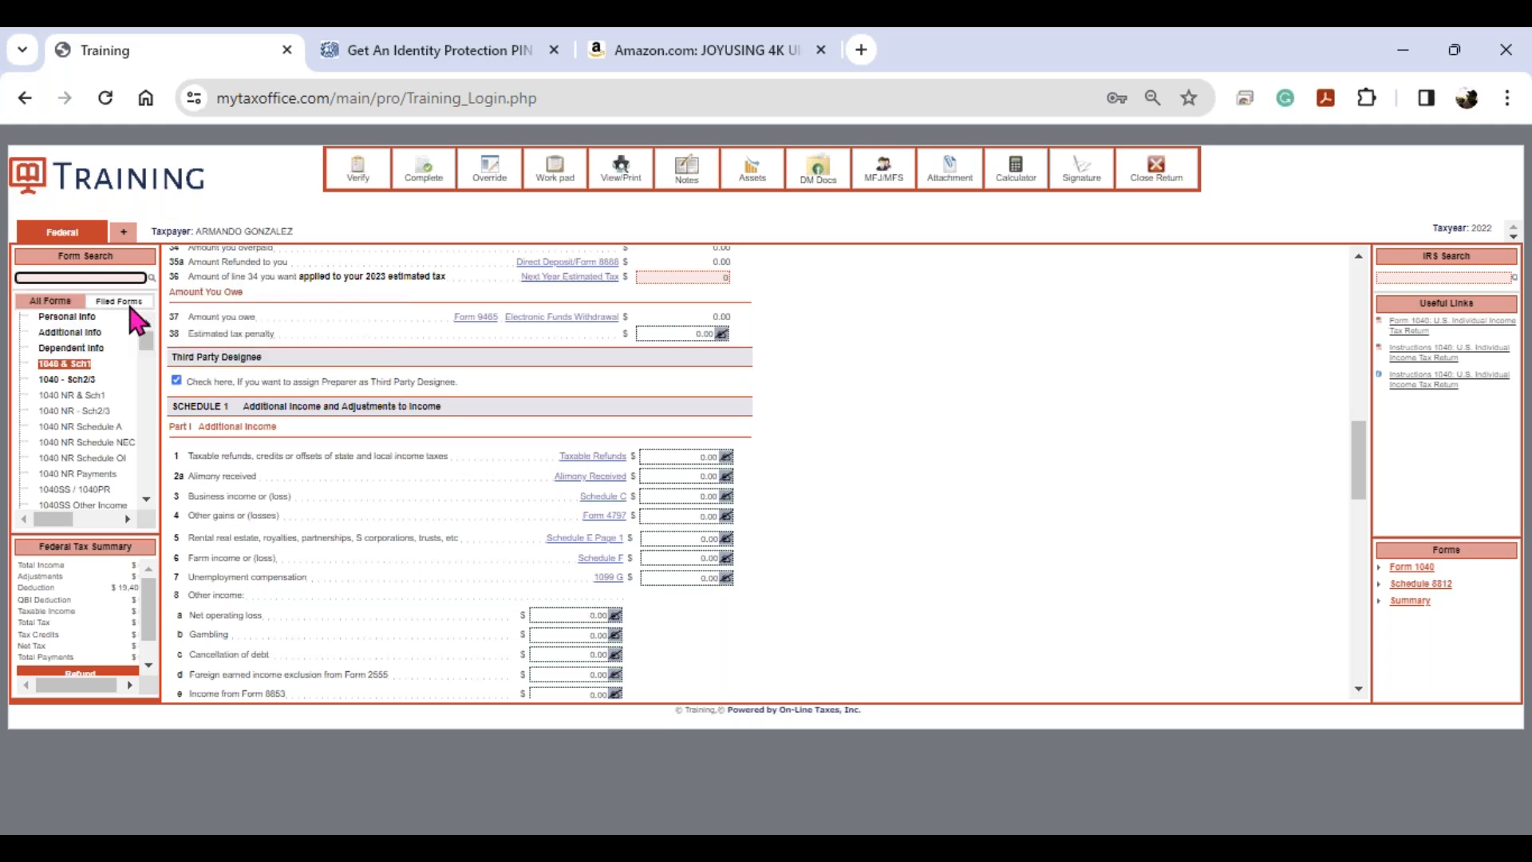
text(W2)
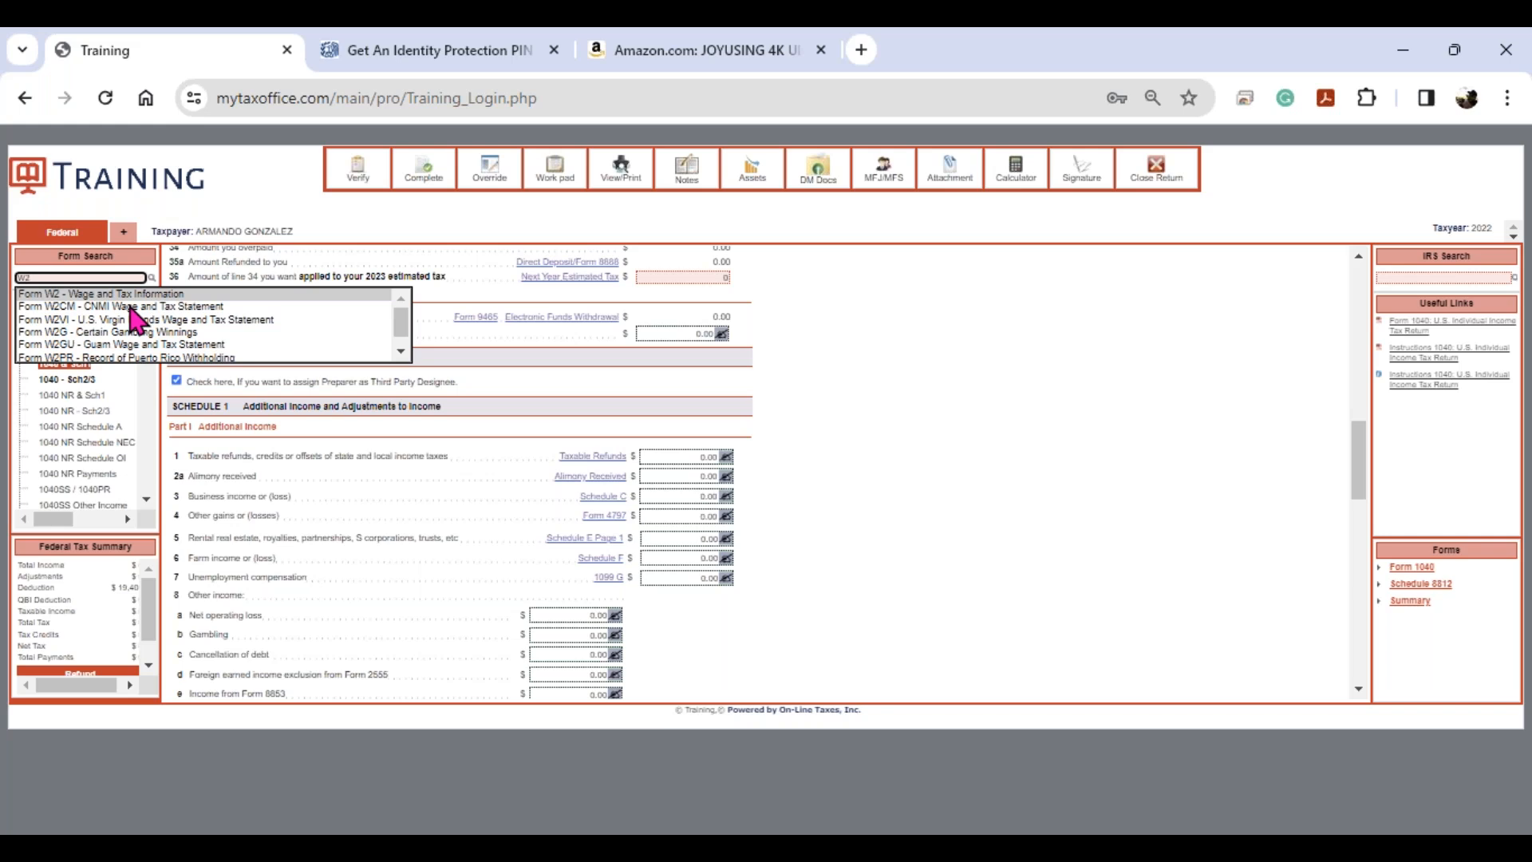
key(Return)
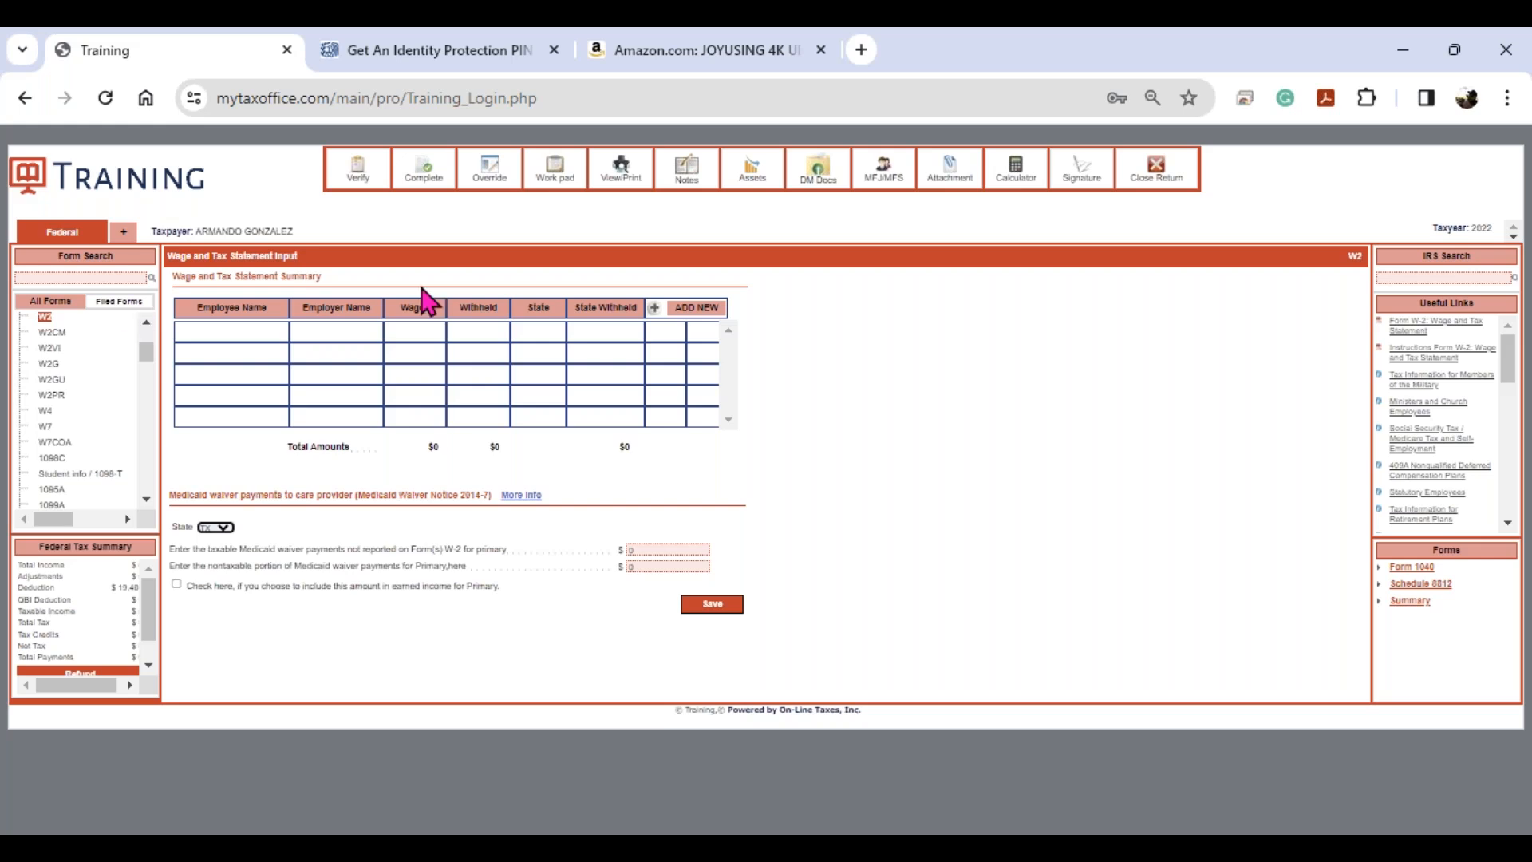
- Add a W-2 for the primary taxpayer and enter the employer's EIN so ELECTRO TAX fills in
click(692, 318)
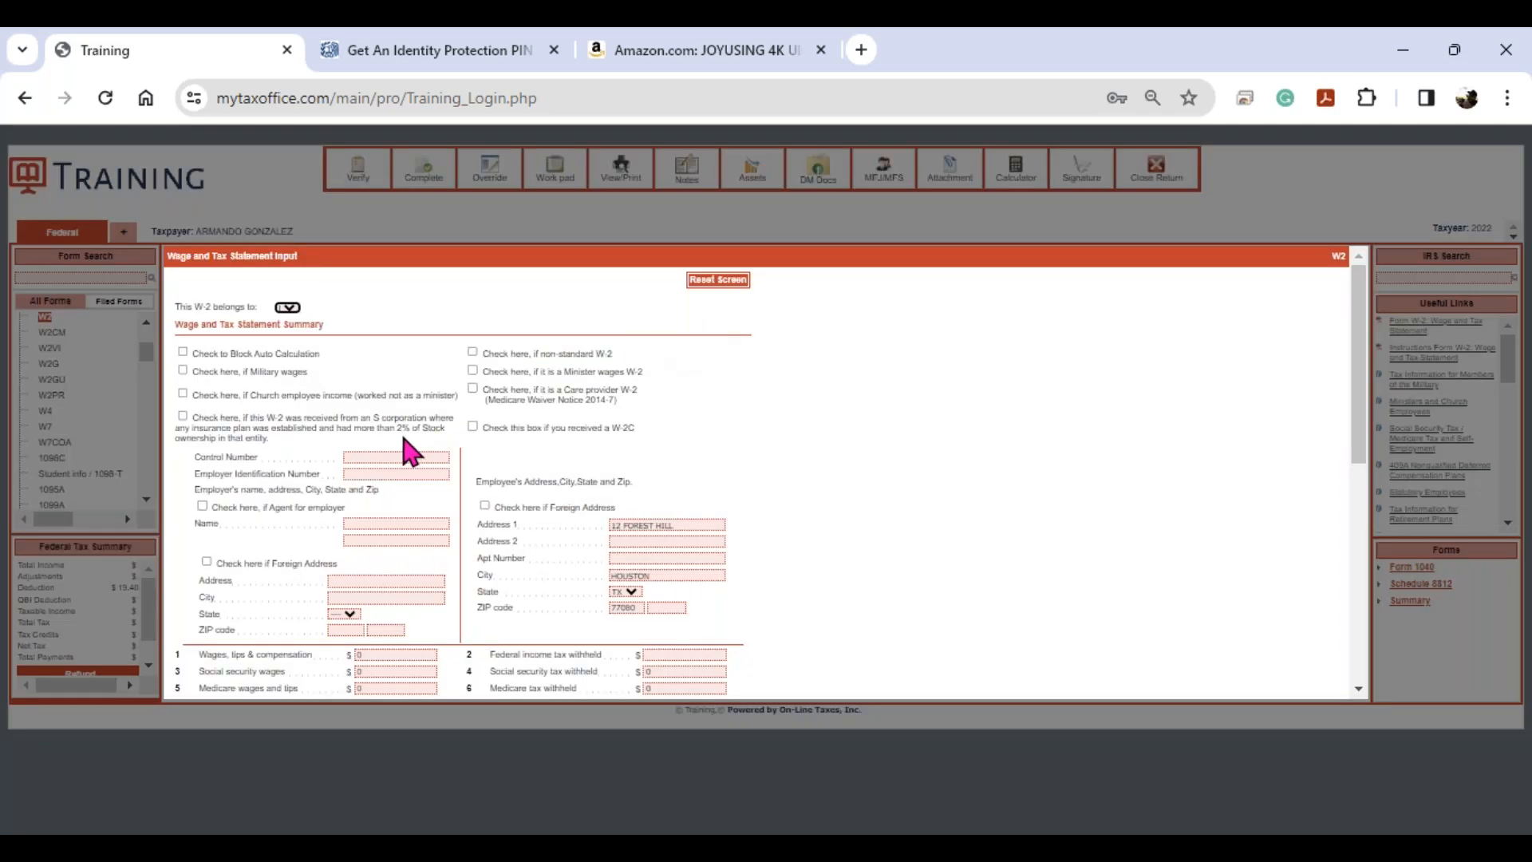
click(293, 314)
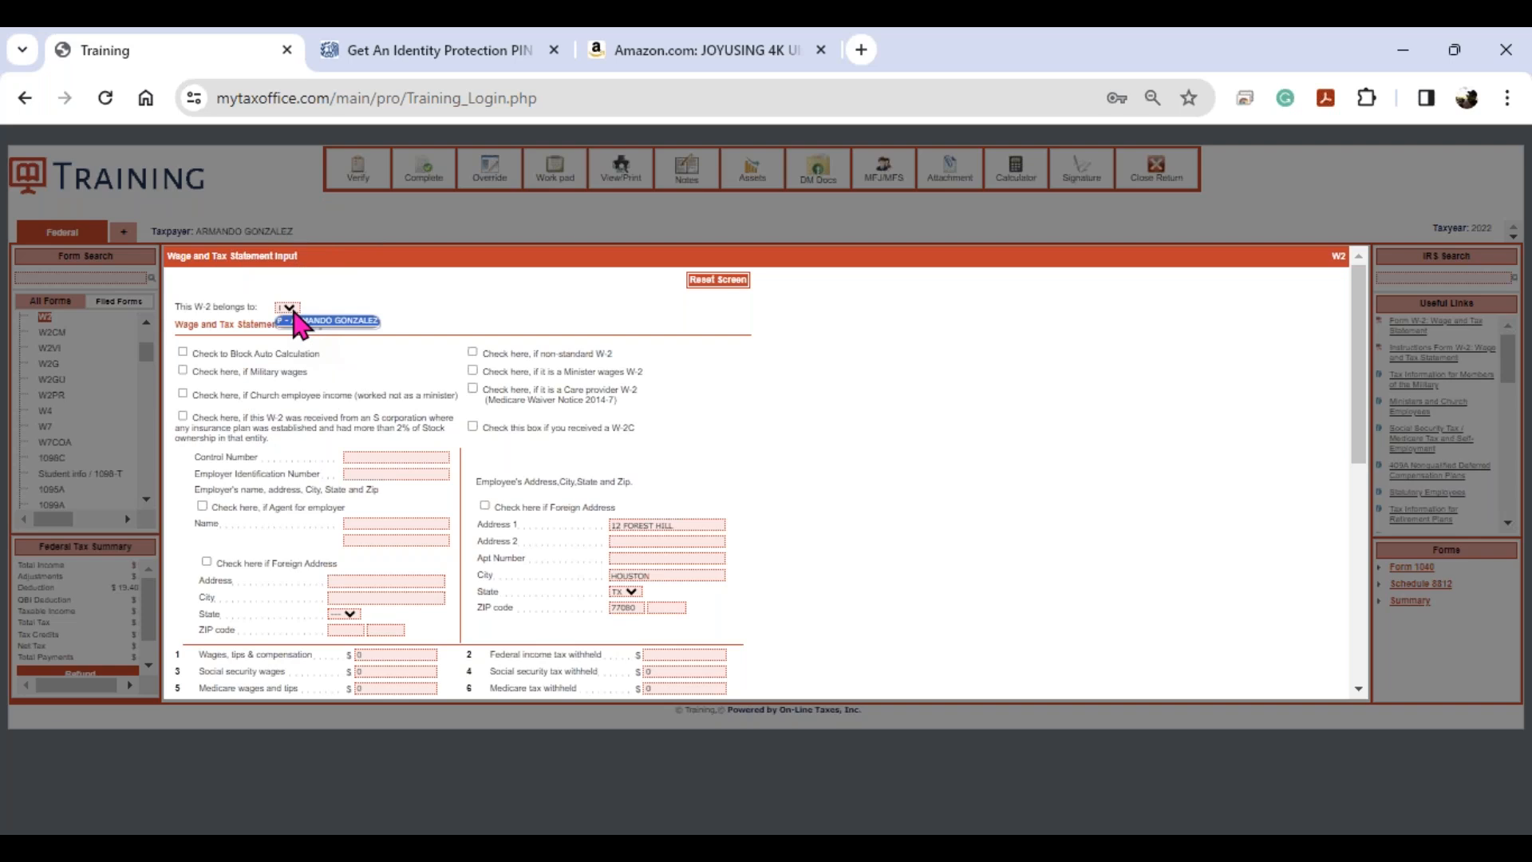
click(297, 321)
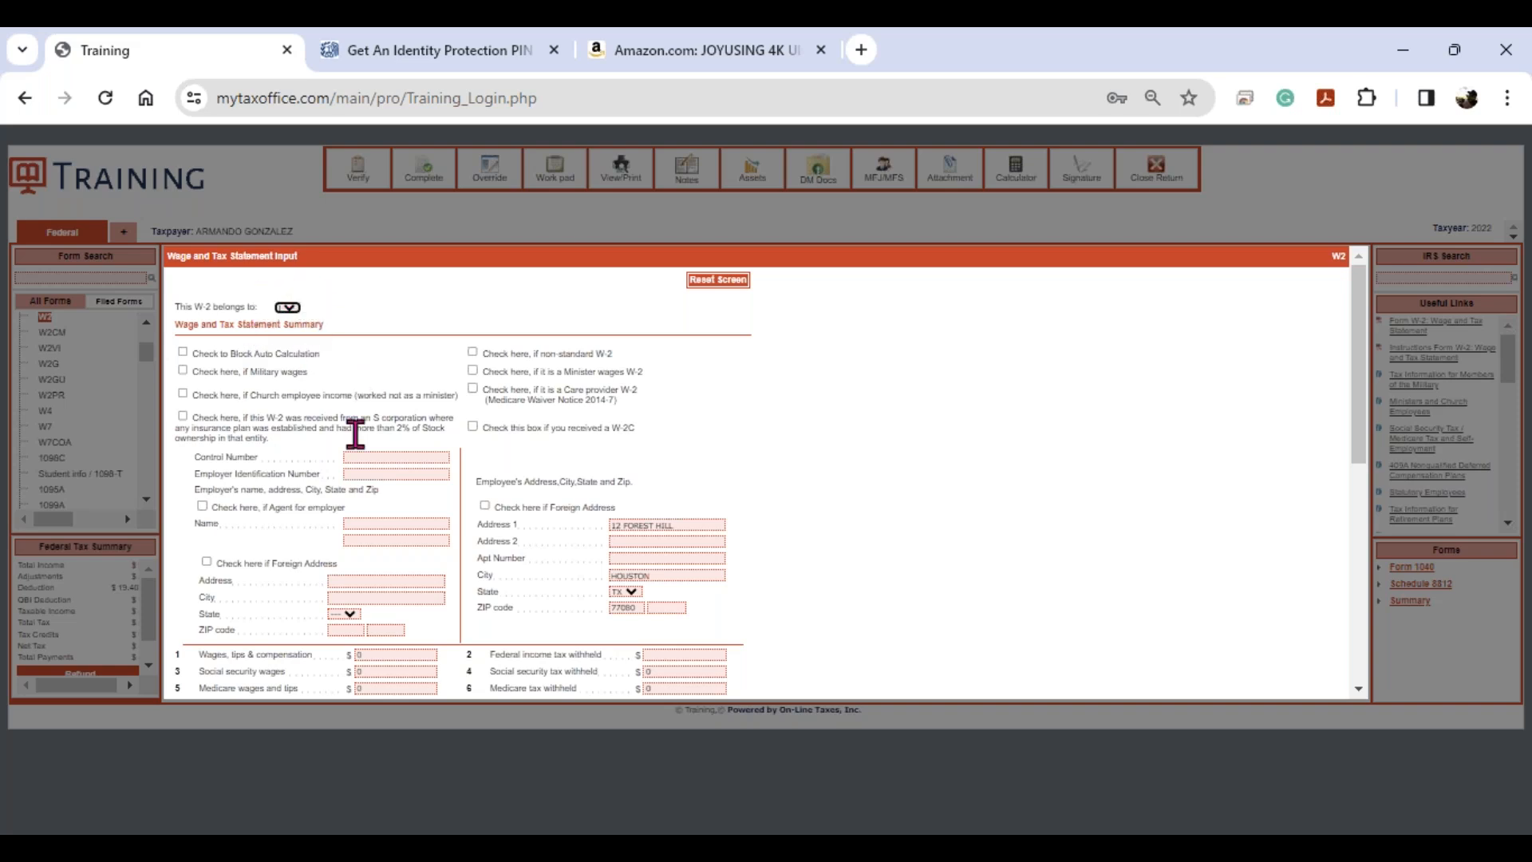
click(368, 474)
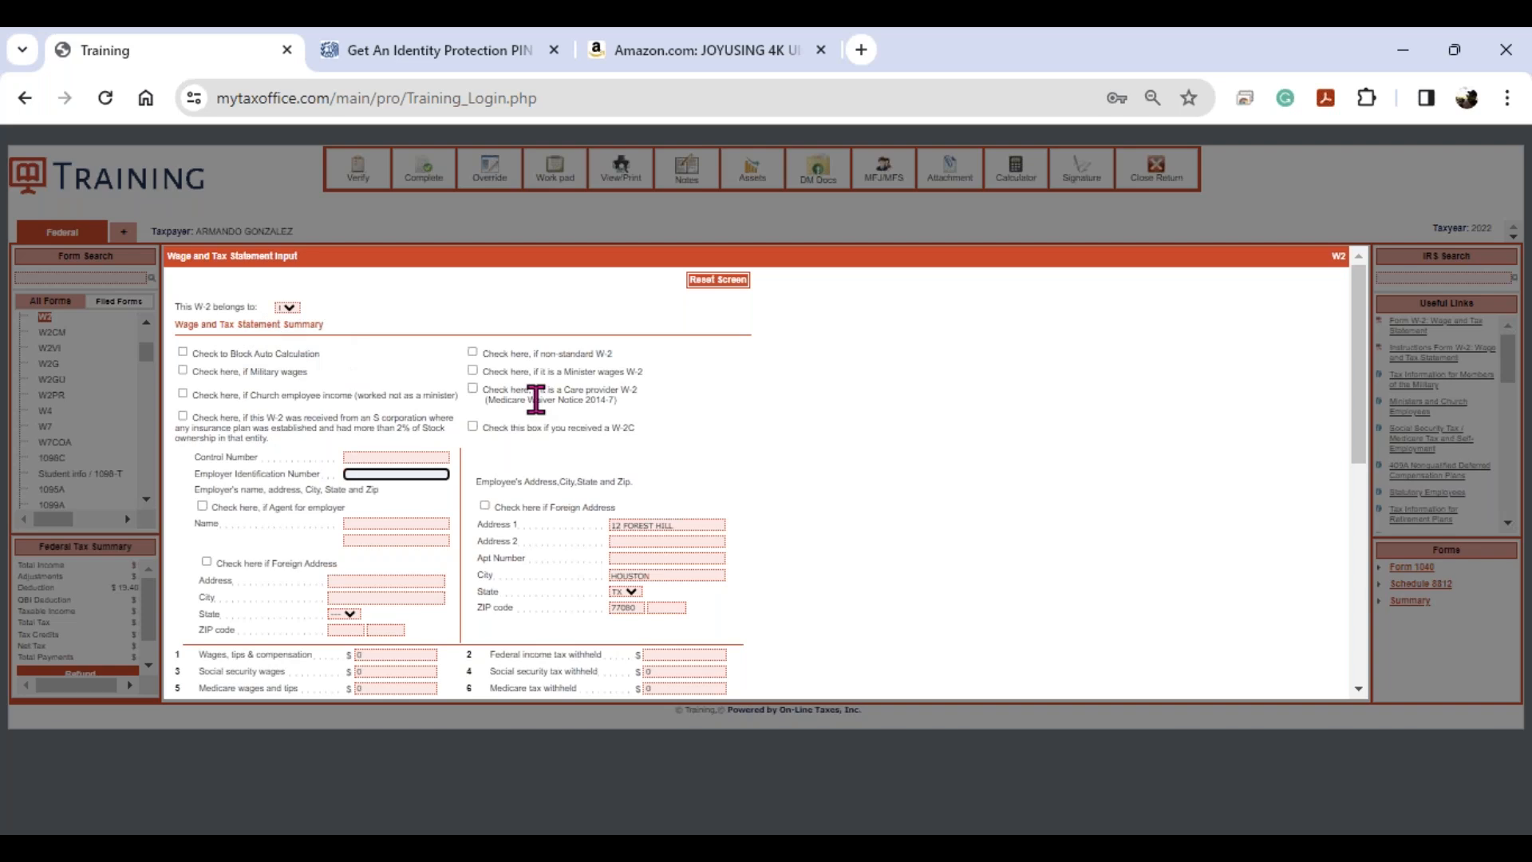
key(Tab)
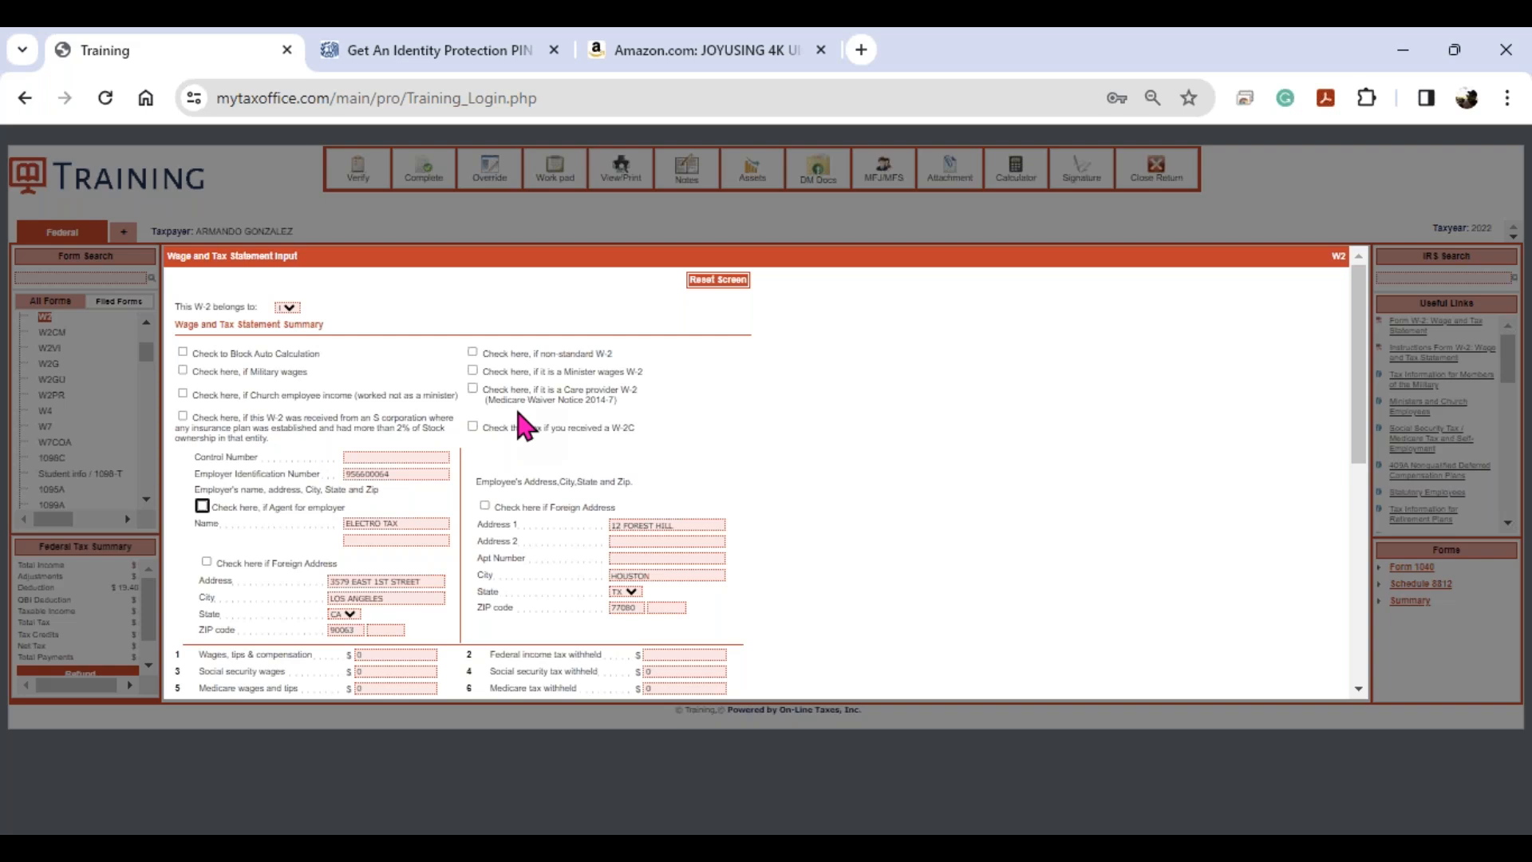
- Enter $22,500 wages in box 1 and $2,000 federal withholding in box 2
scroll(519, 427, down, 3)
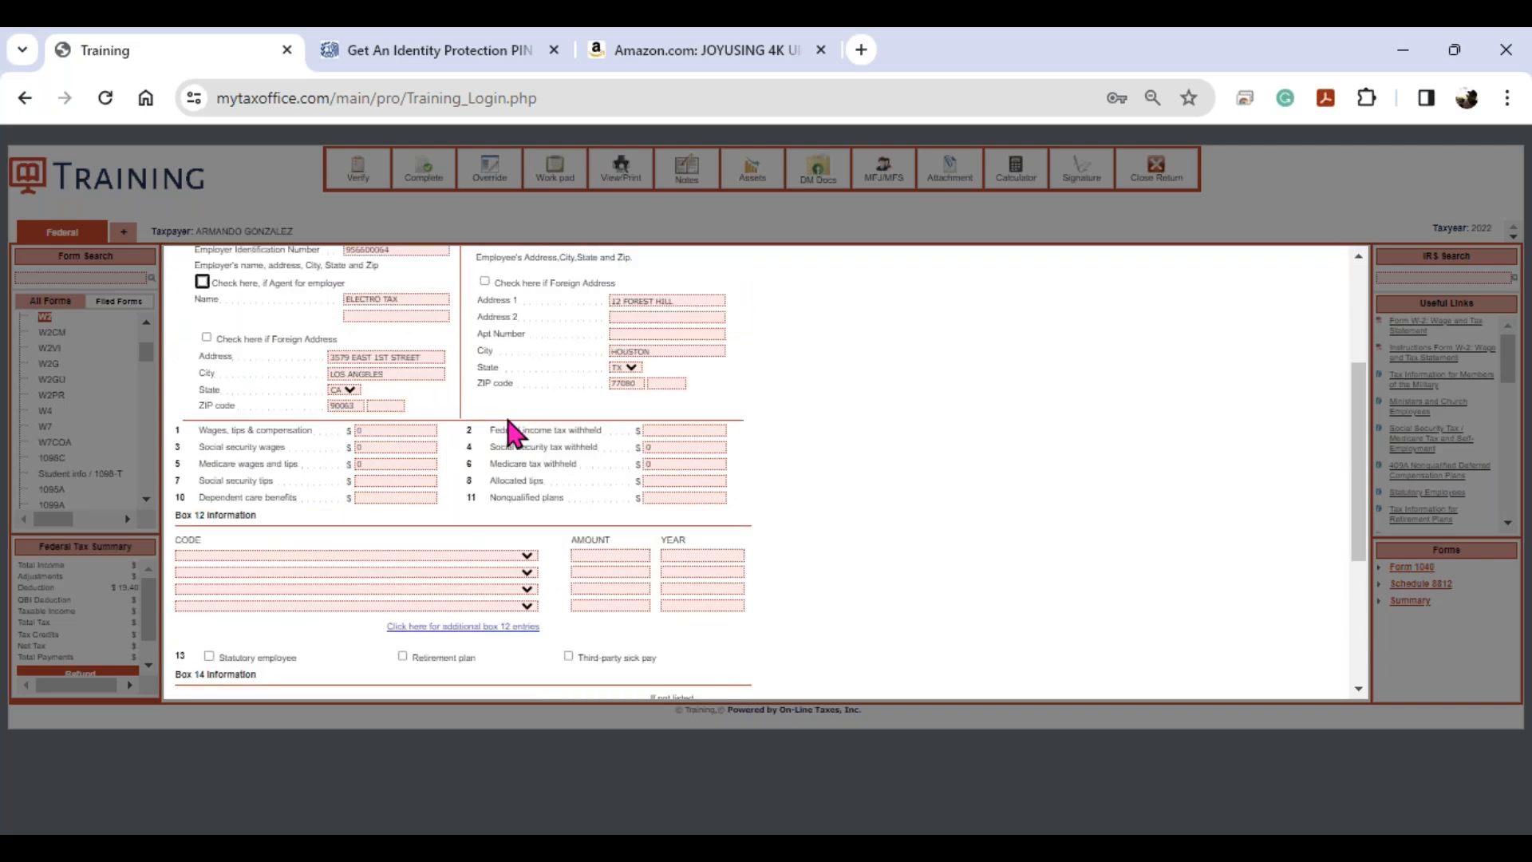
click(424, 430)
text(22500)
key(Tab)
text(2000)
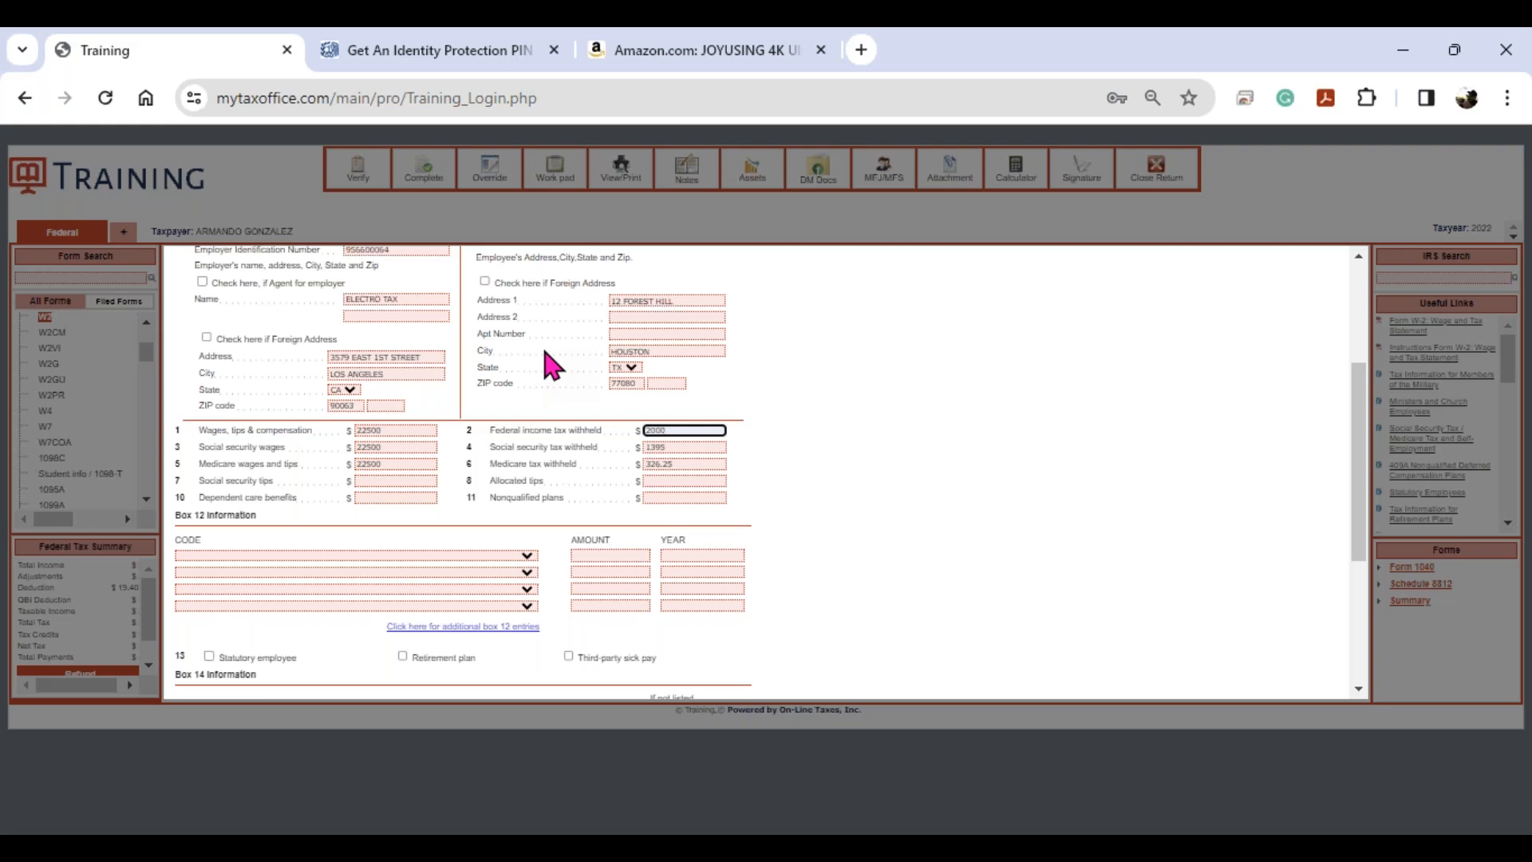
key(Tab)
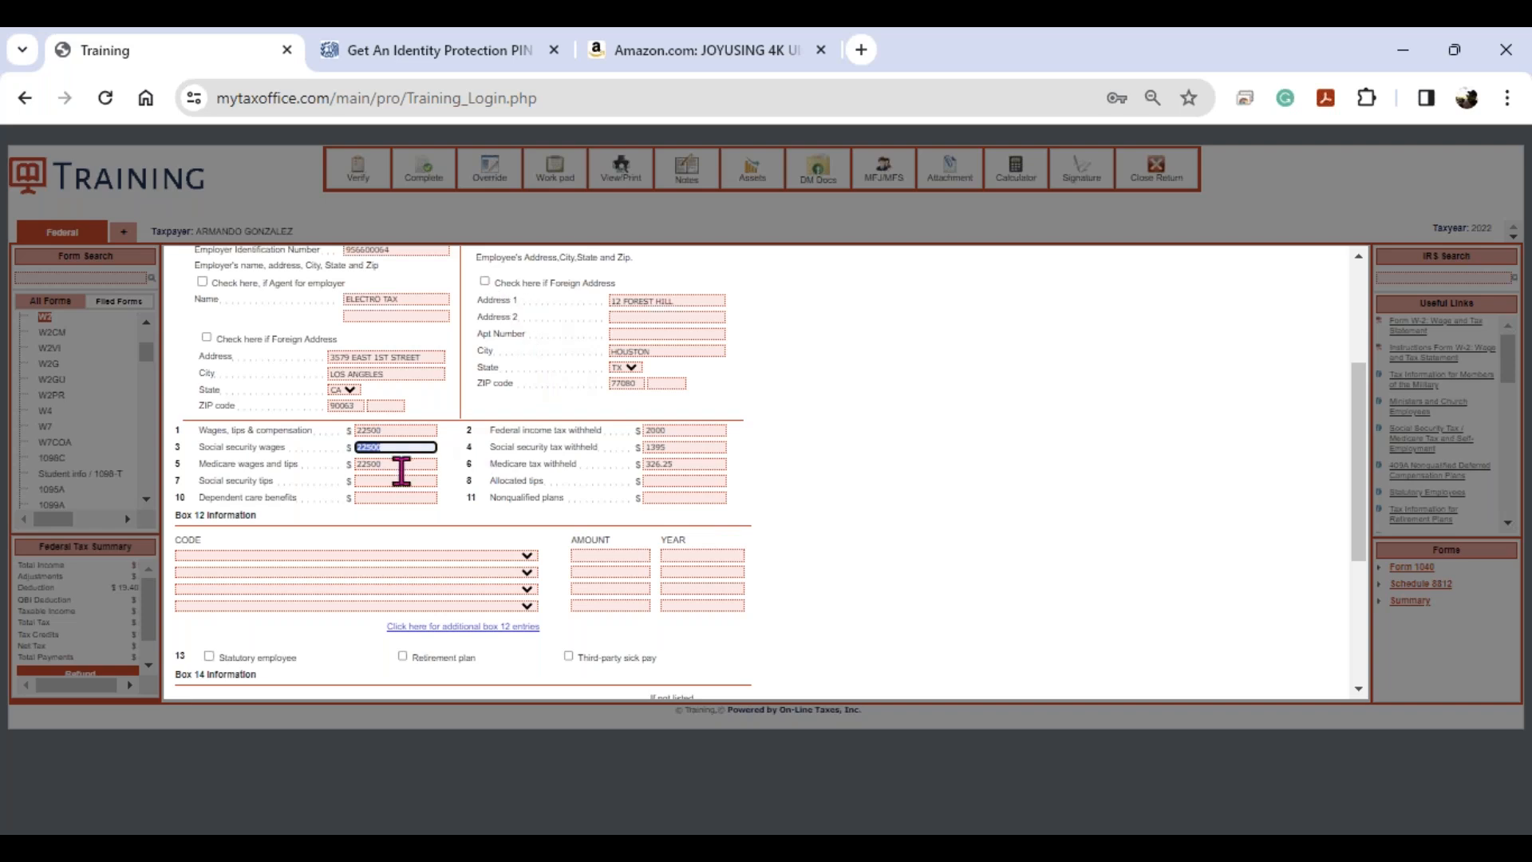
- Add a Box 12 code D 401(k) elective deferral of 500
click(366, 557)
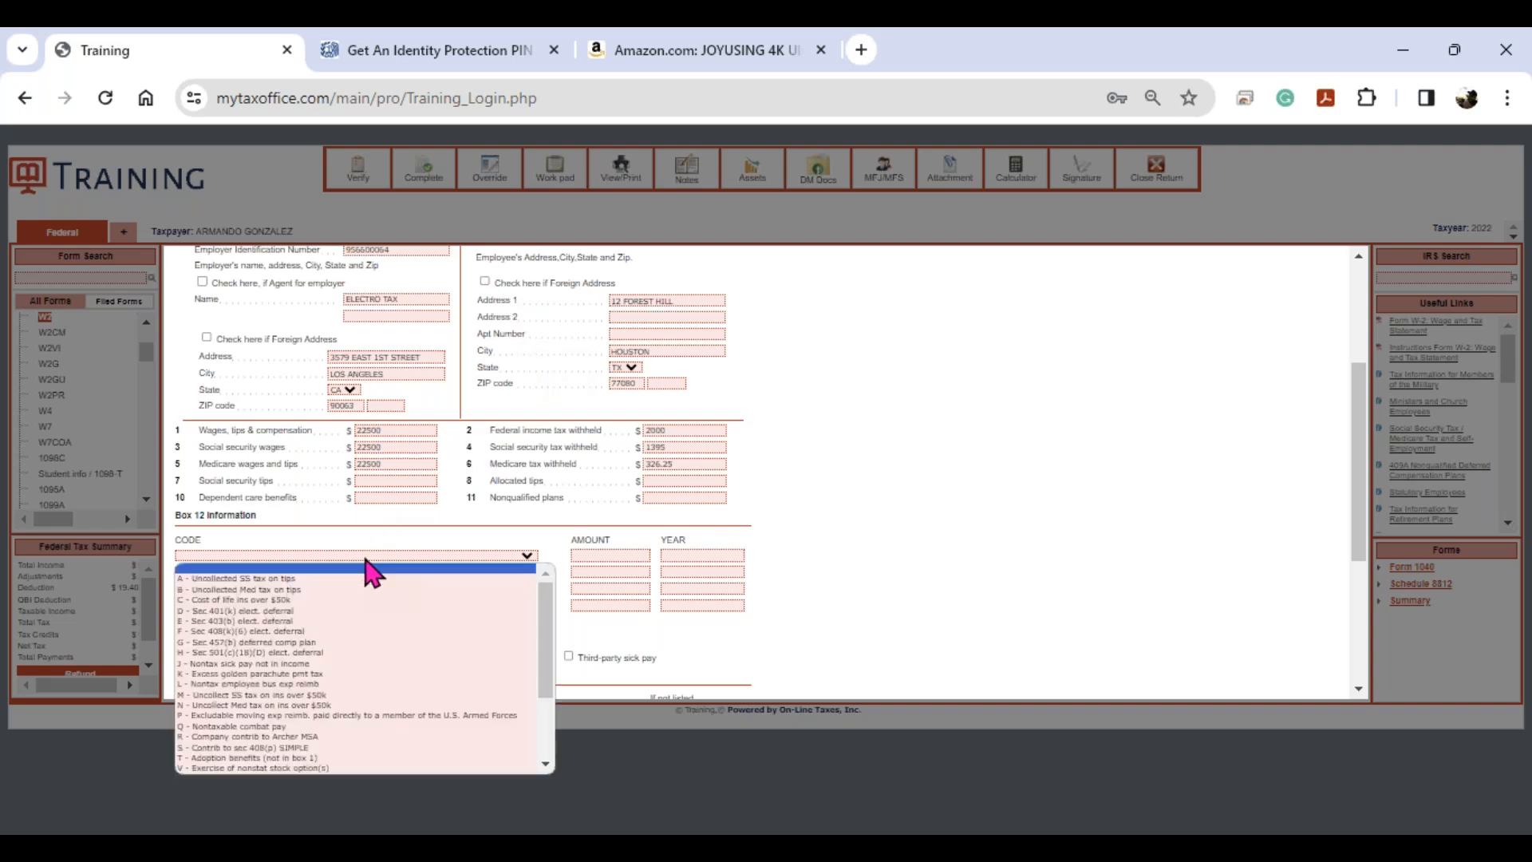
click(350, 611)
key(Tab)
text(500)
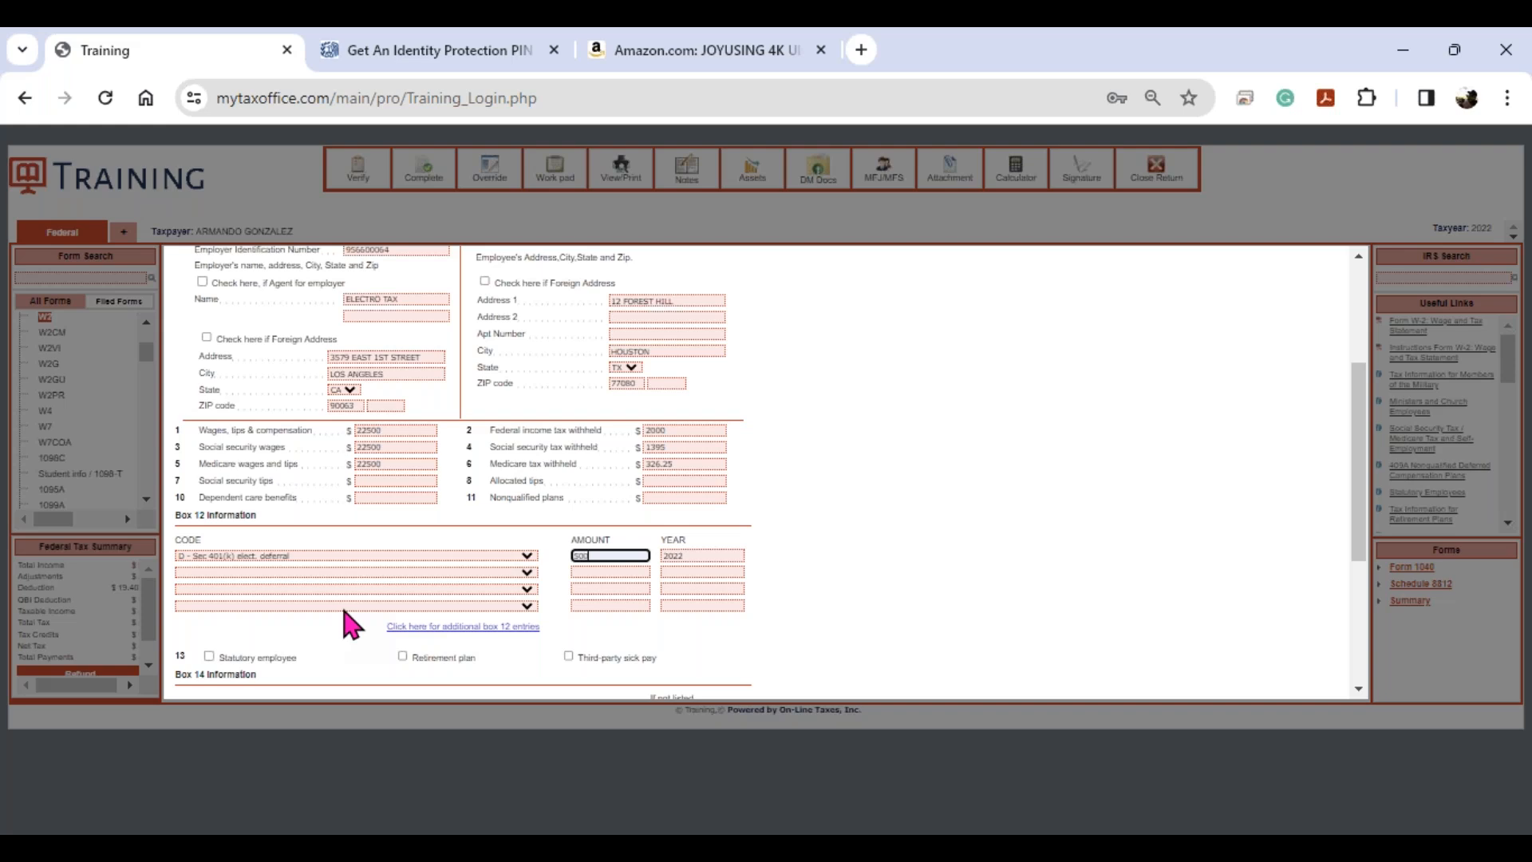
key(Tab)
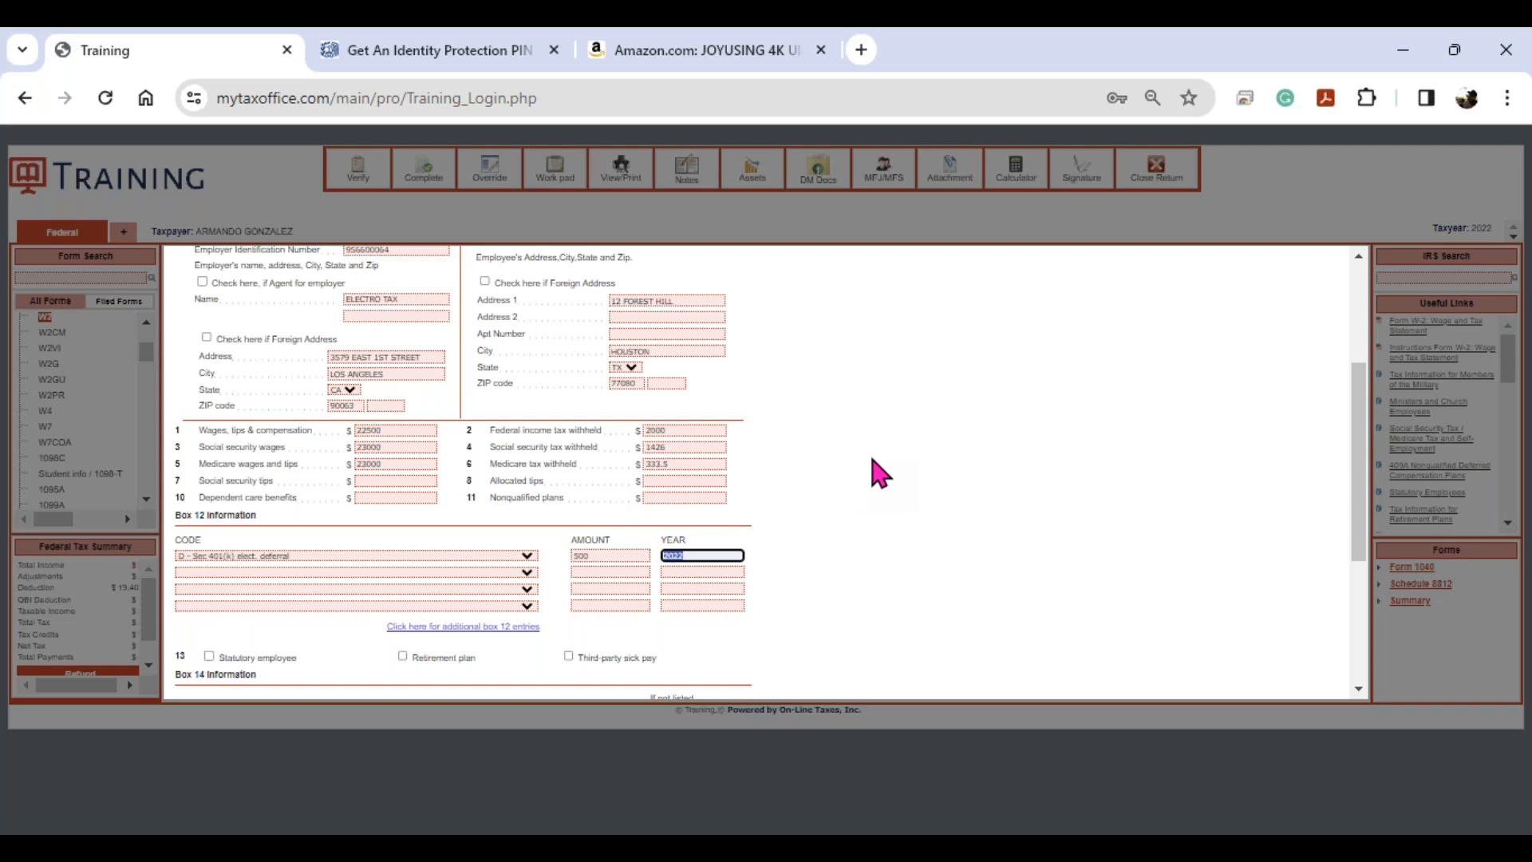
scroll(878, 472, down, 3)
scroll(881, 463, up, 3)
- Save the ELECTRO TAX W-2 with $22,500 wages and $2,000 withheld
key(Escape)
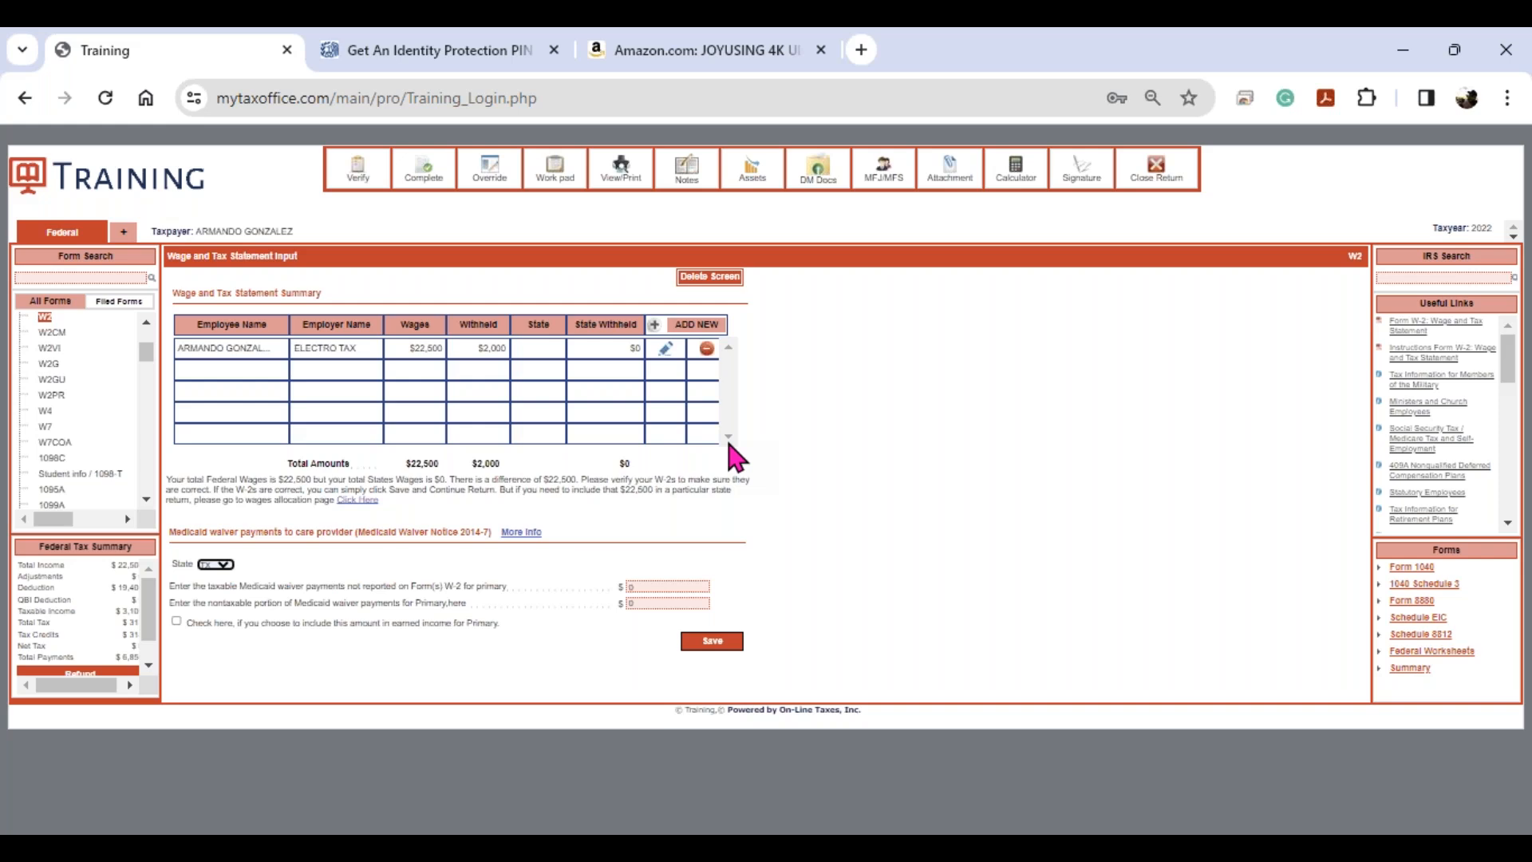
click(106, 278)
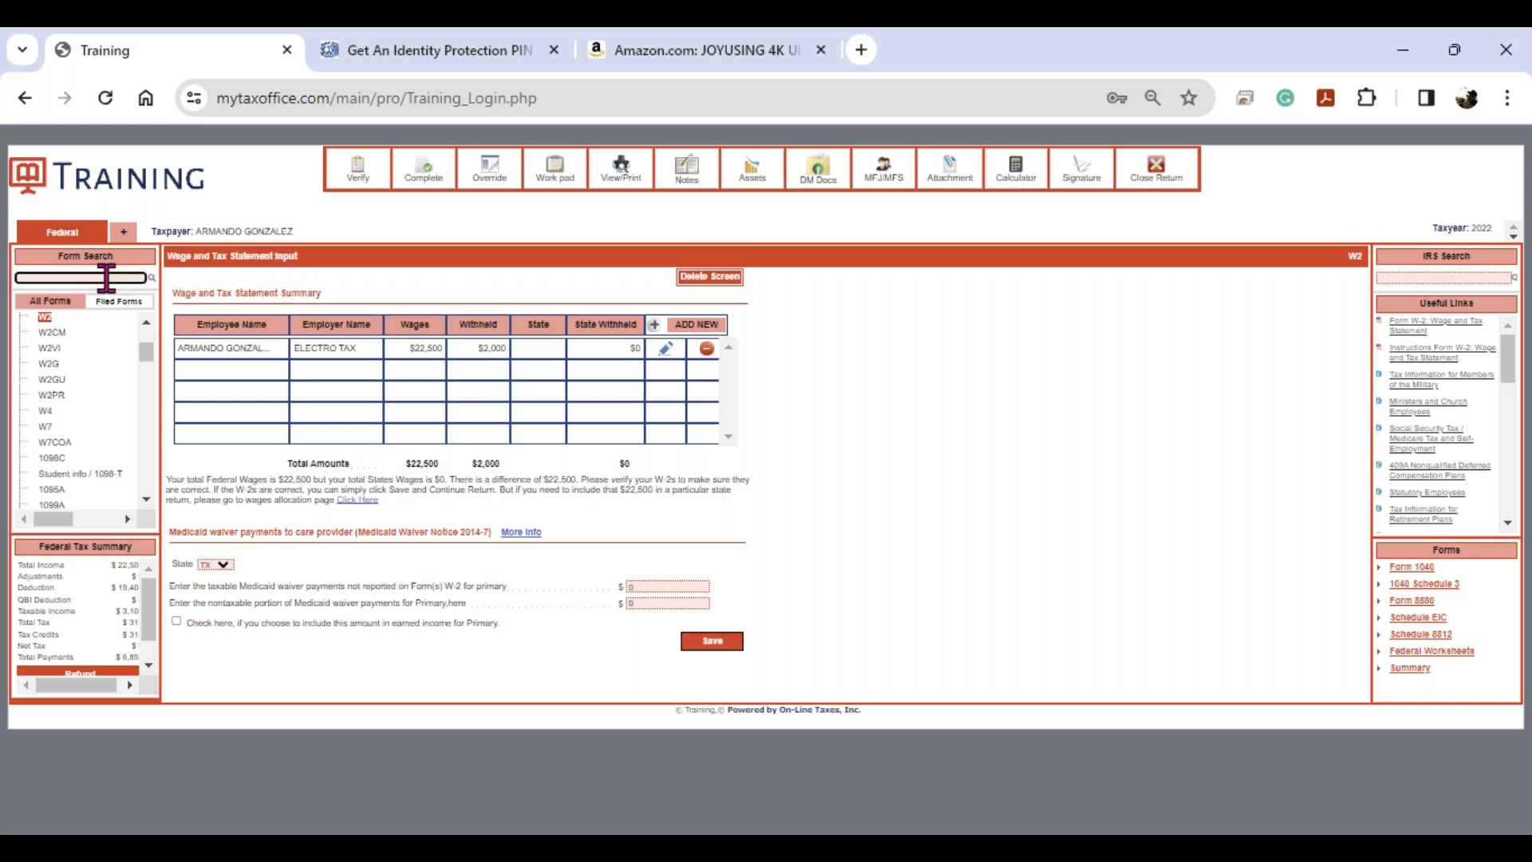
- Search forms for 'c' and open Schedule C - Profit or Loss From Business
text(c)
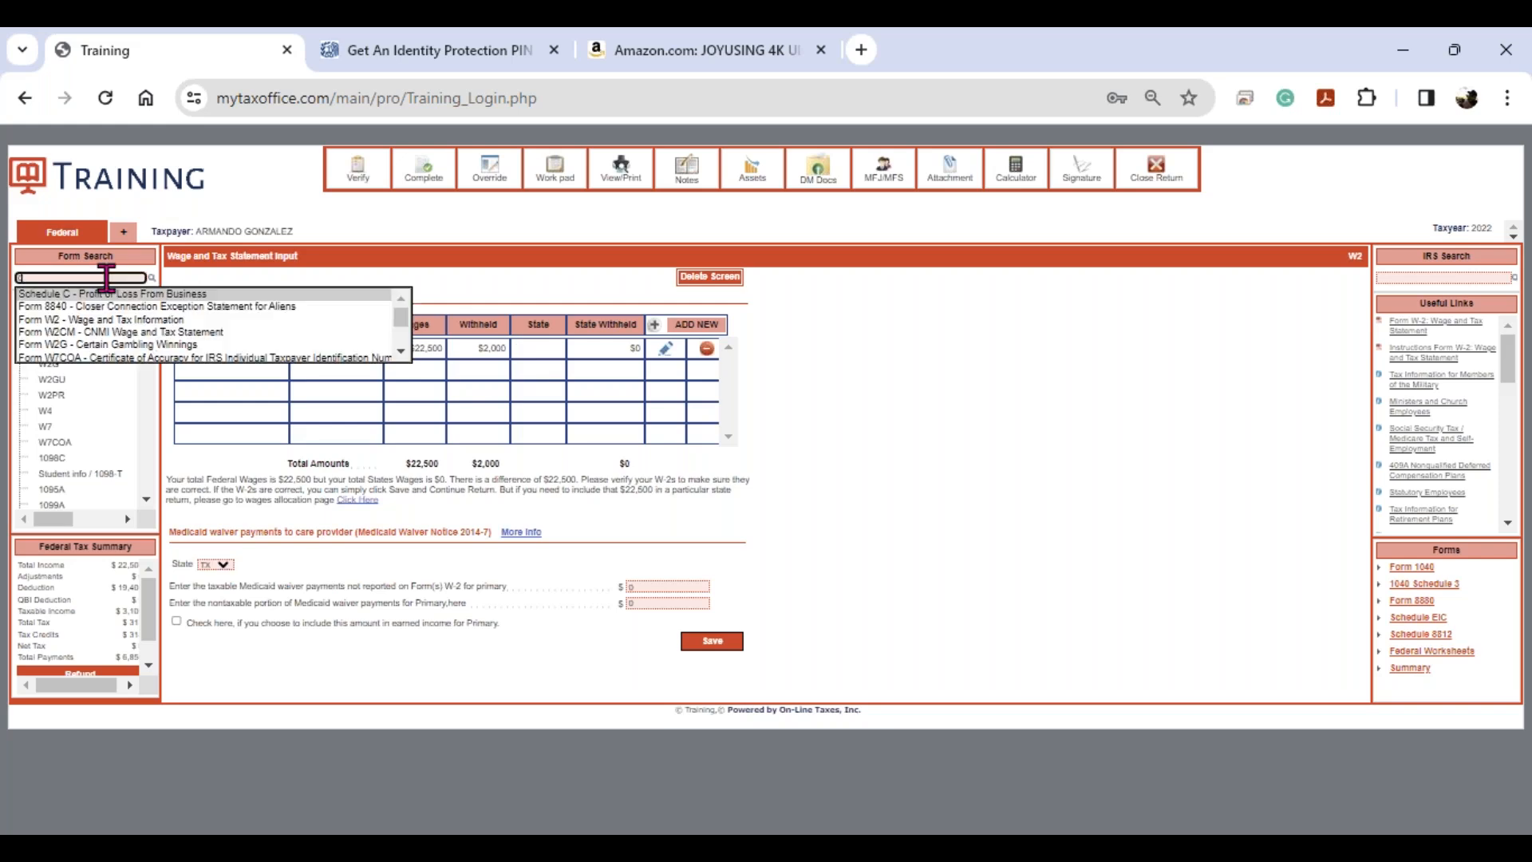
key(Return)
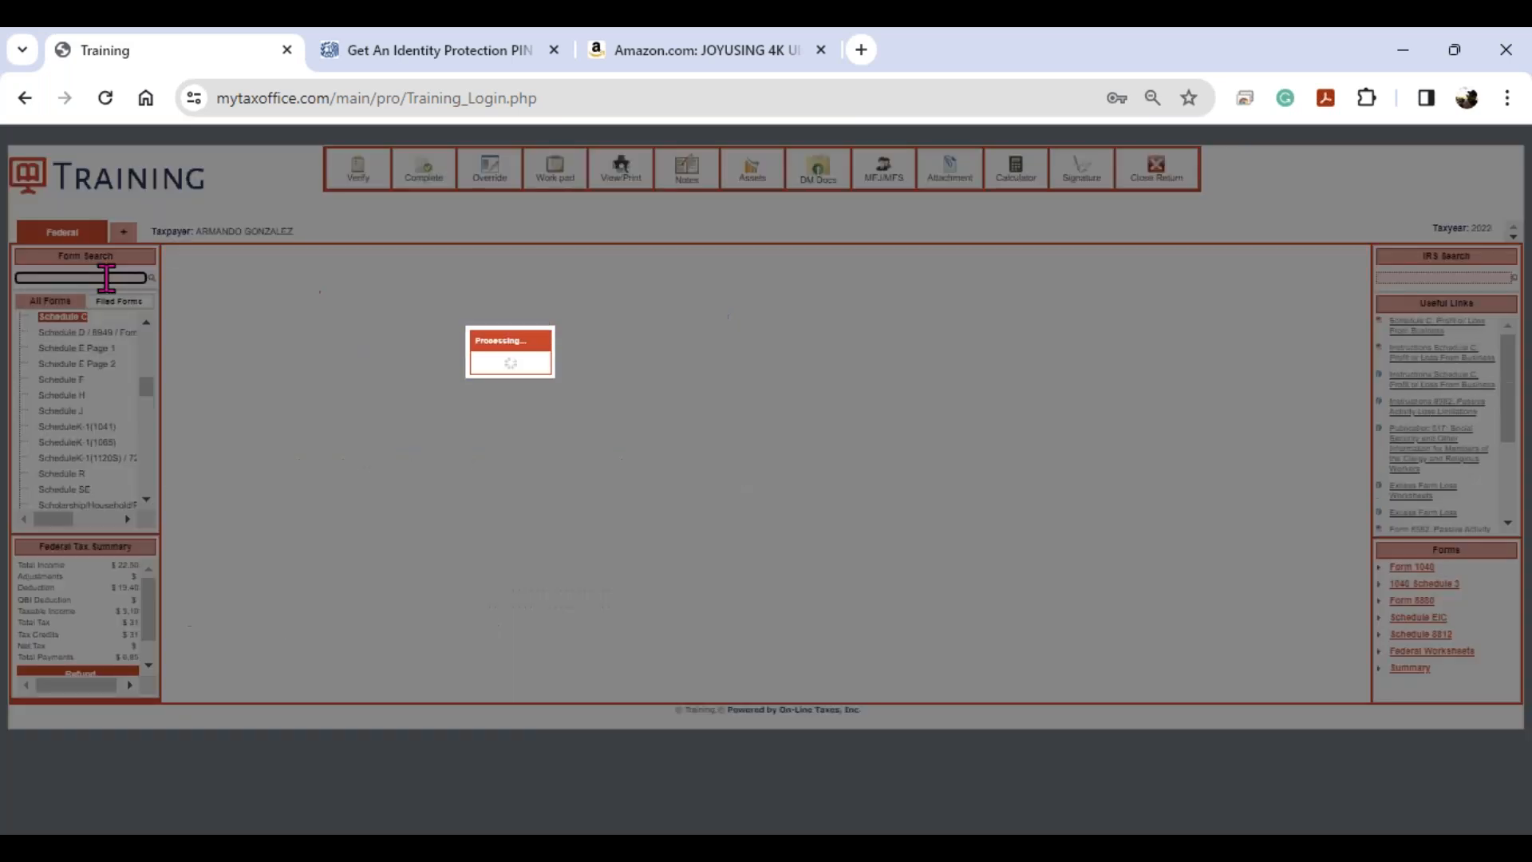
click(106, 332)
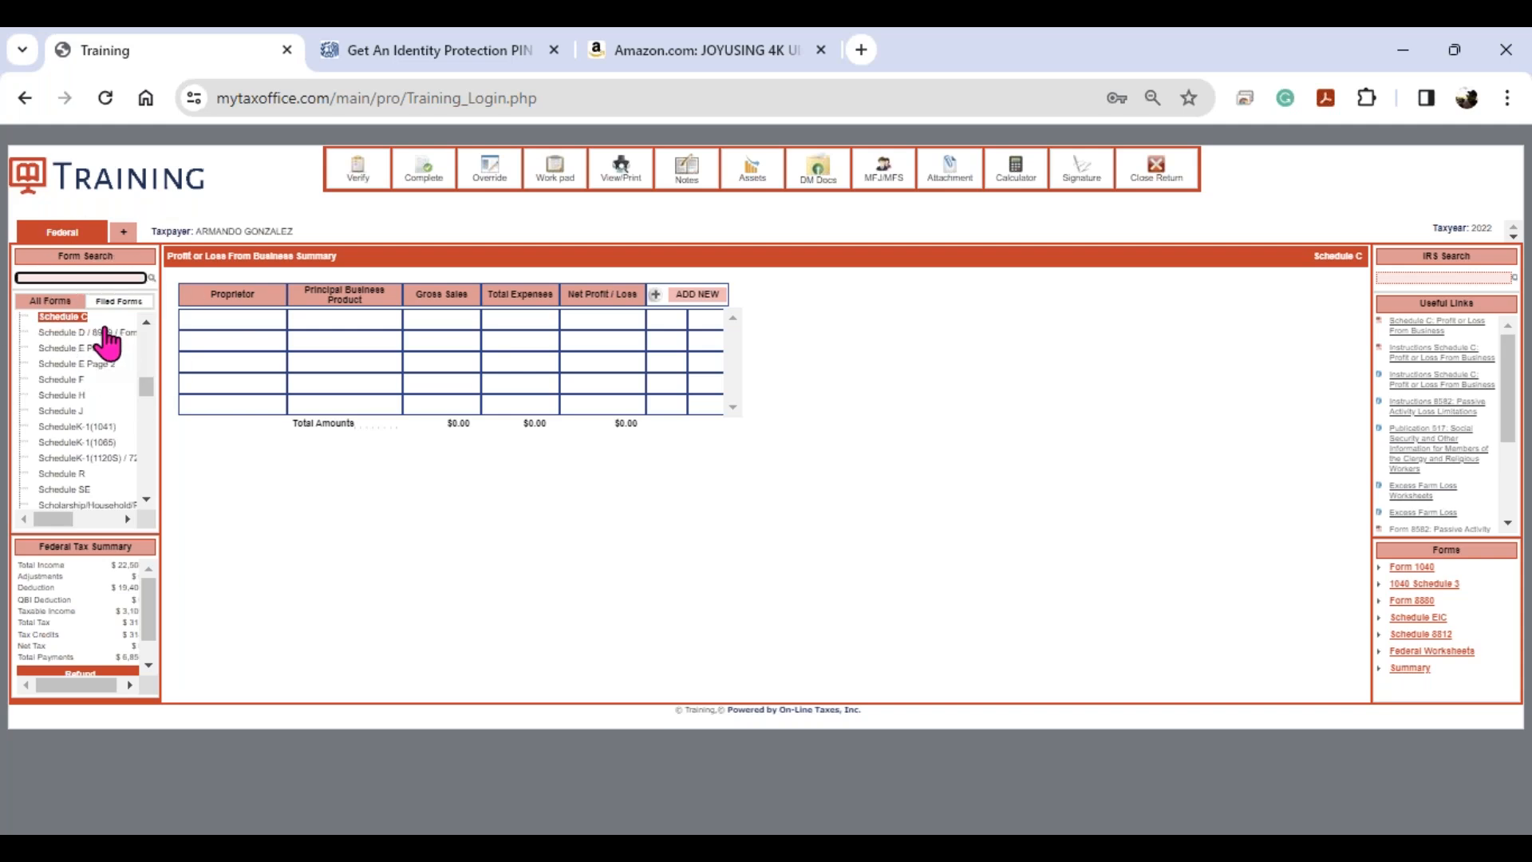
key(ctrl)
key(ctrl)
key(ctrl)
key(ctrl)
- Add a Schedule C business with principal business JANITORIAL SERVICES and product CLEAN UP
click(694, 303)
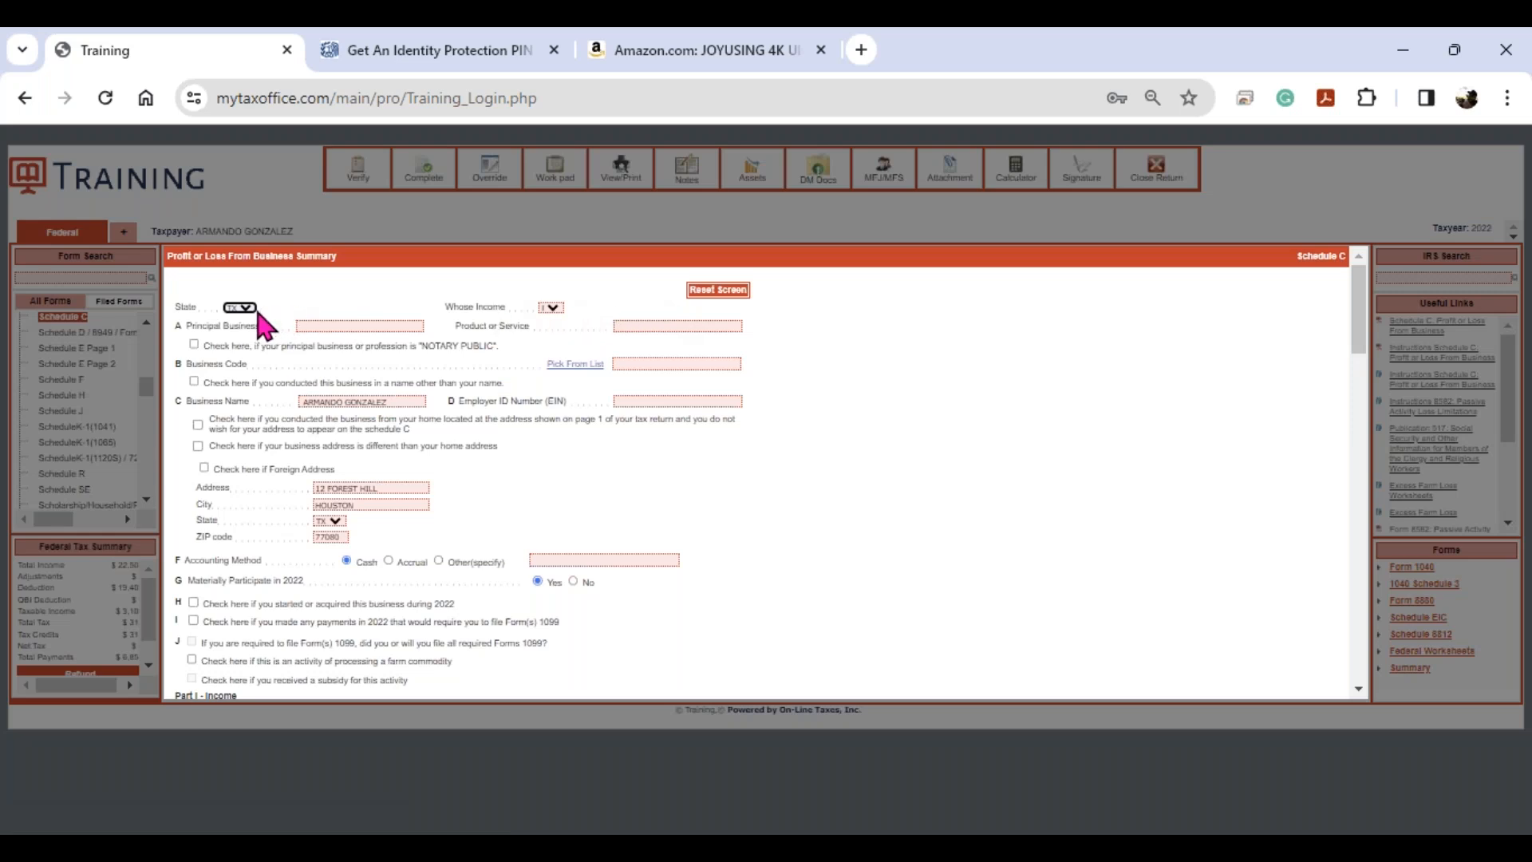
key(ctrl)
key(ctrl)
key(ctrl)
click(552, 310)
click(551, 310)
click(371, 325)
text(JANITORIAL SE)
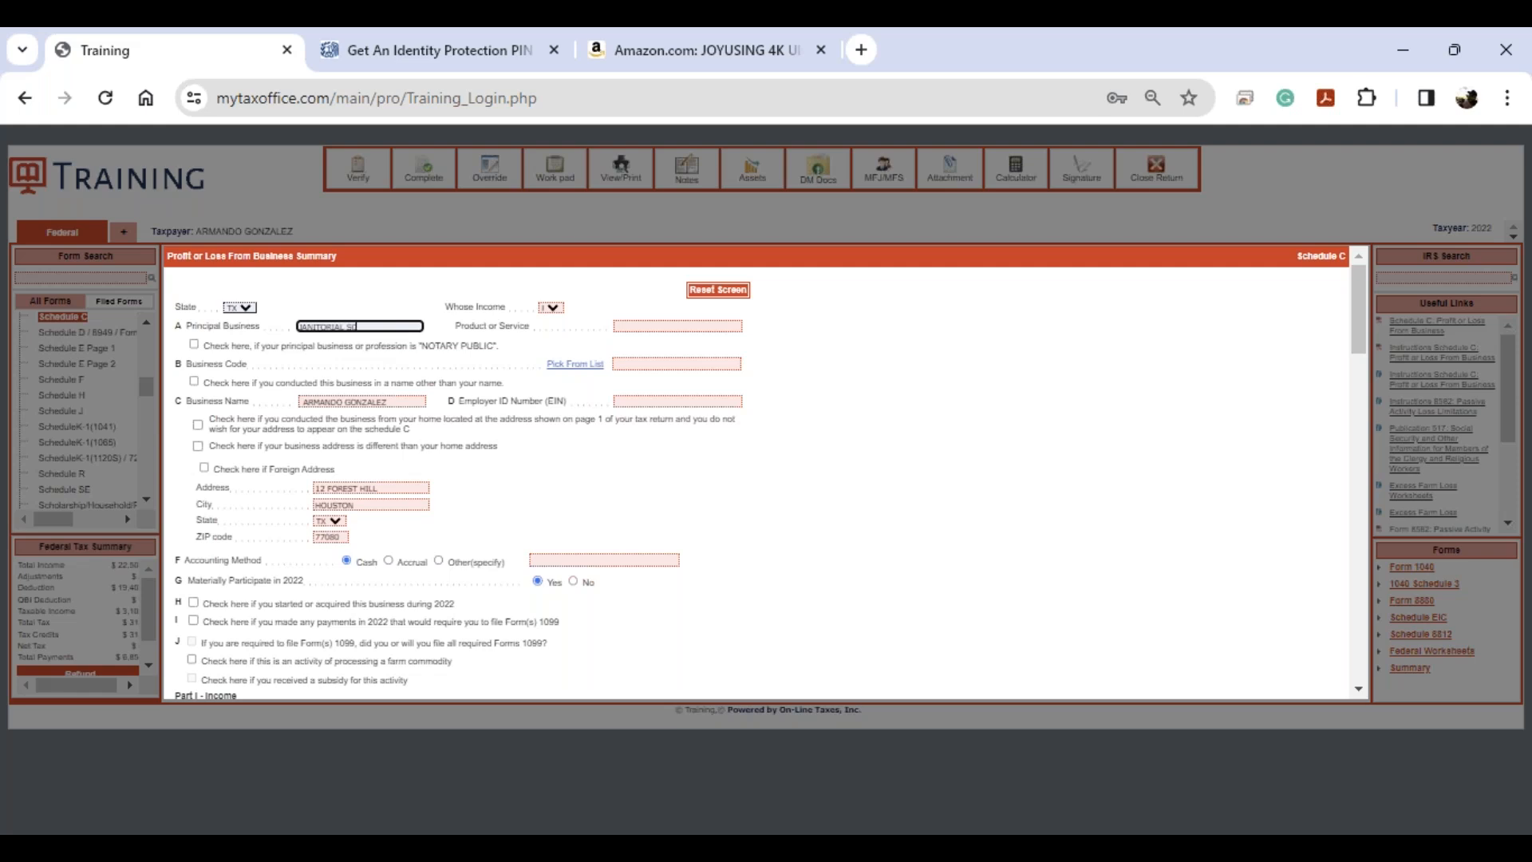
text(RVICES)
key(Tab)
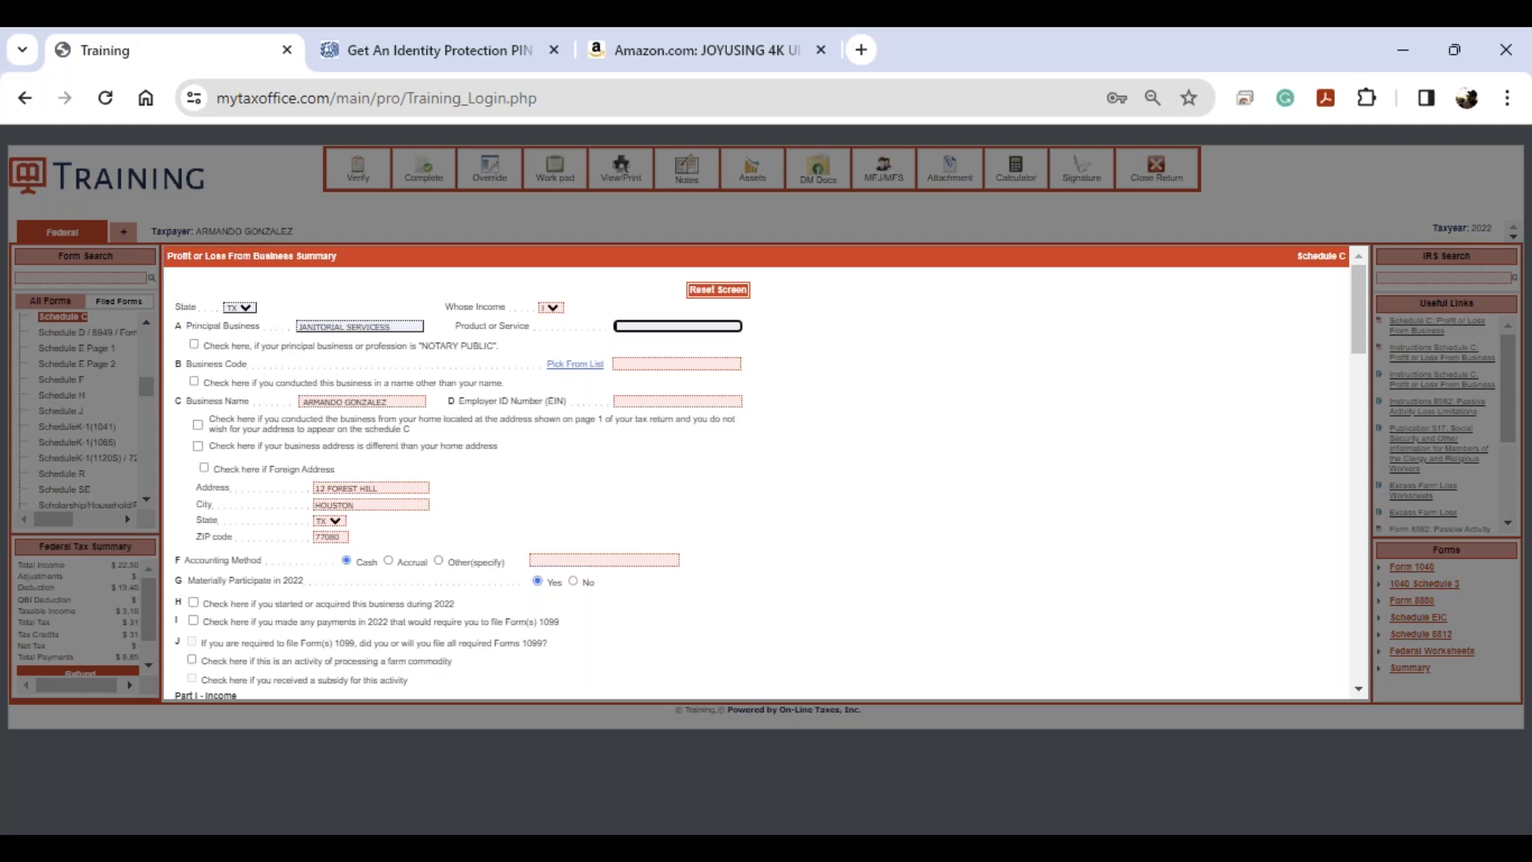
text(CLEAN UP)
key(Tab)
key(Tab)
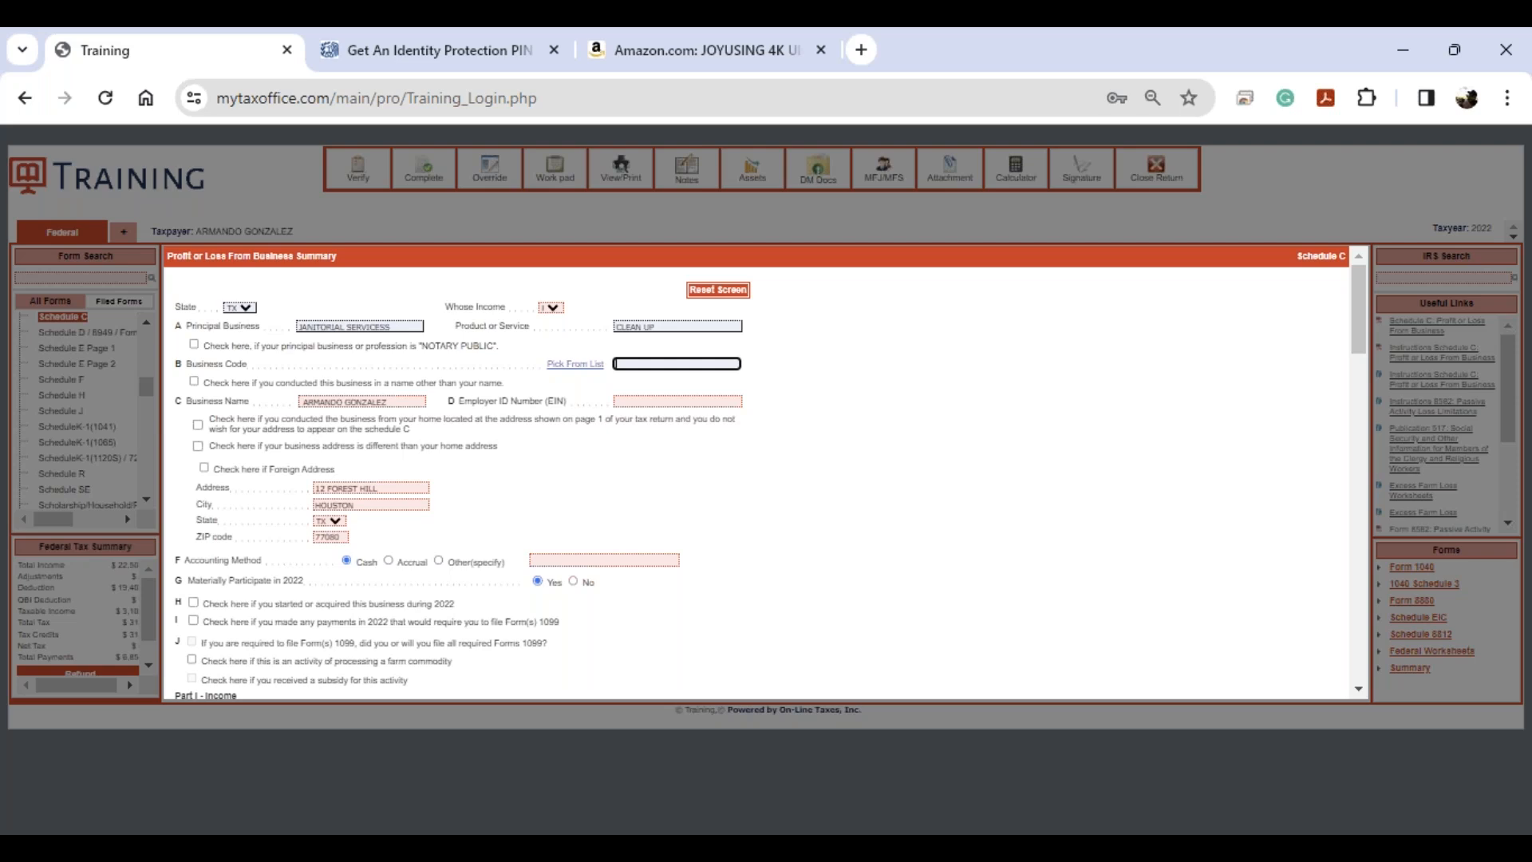
- Browse the business code list, including the 711300 promoters category, without choosing a code
click(563, 363)
scroll(335, 375, down, 8)
click(403, 415)
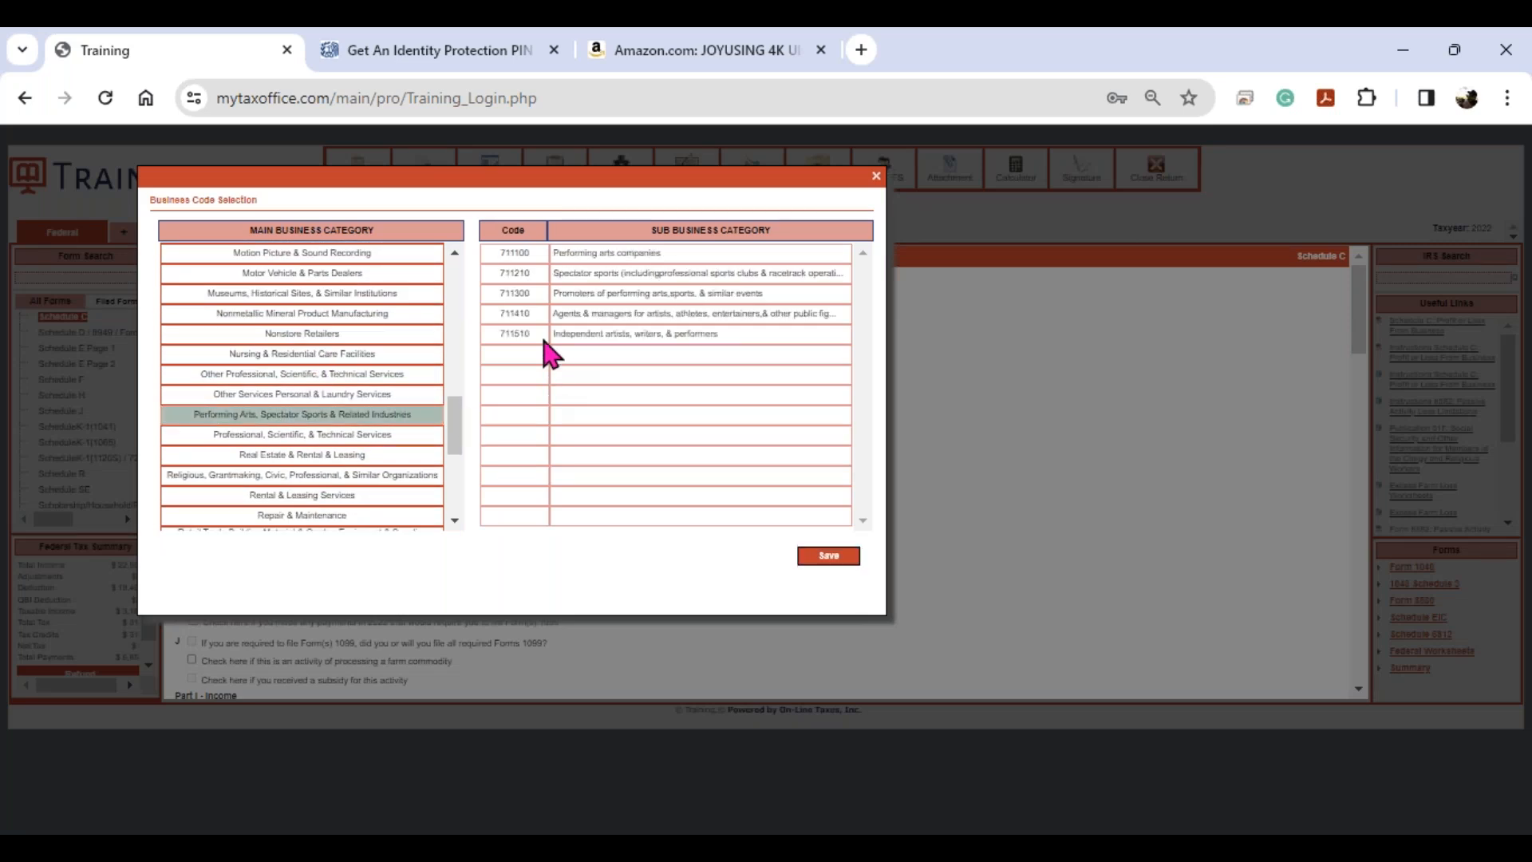
click(535, 292)
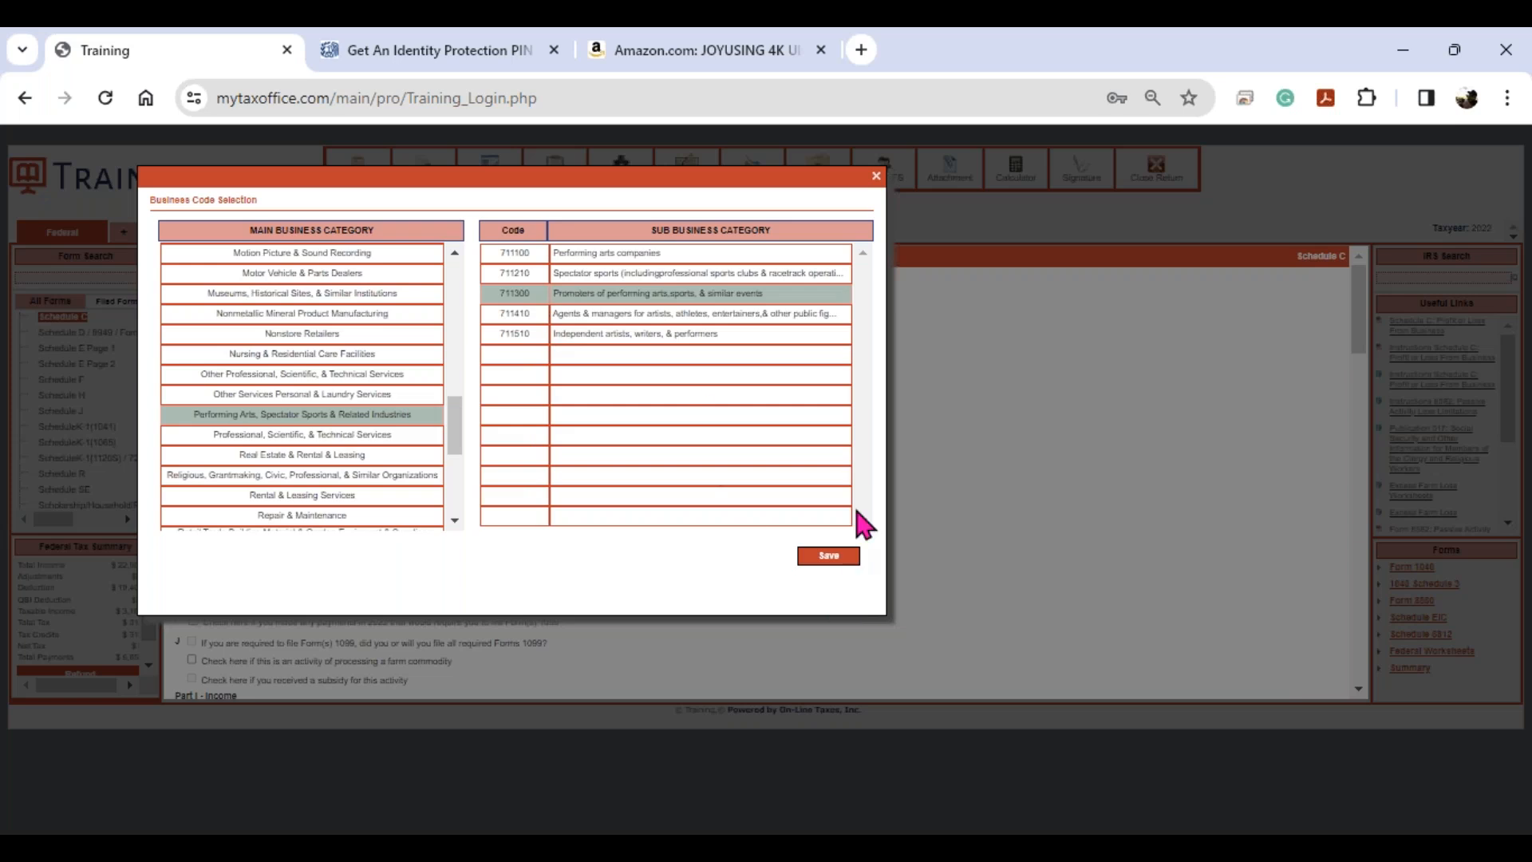
click(876, 177)
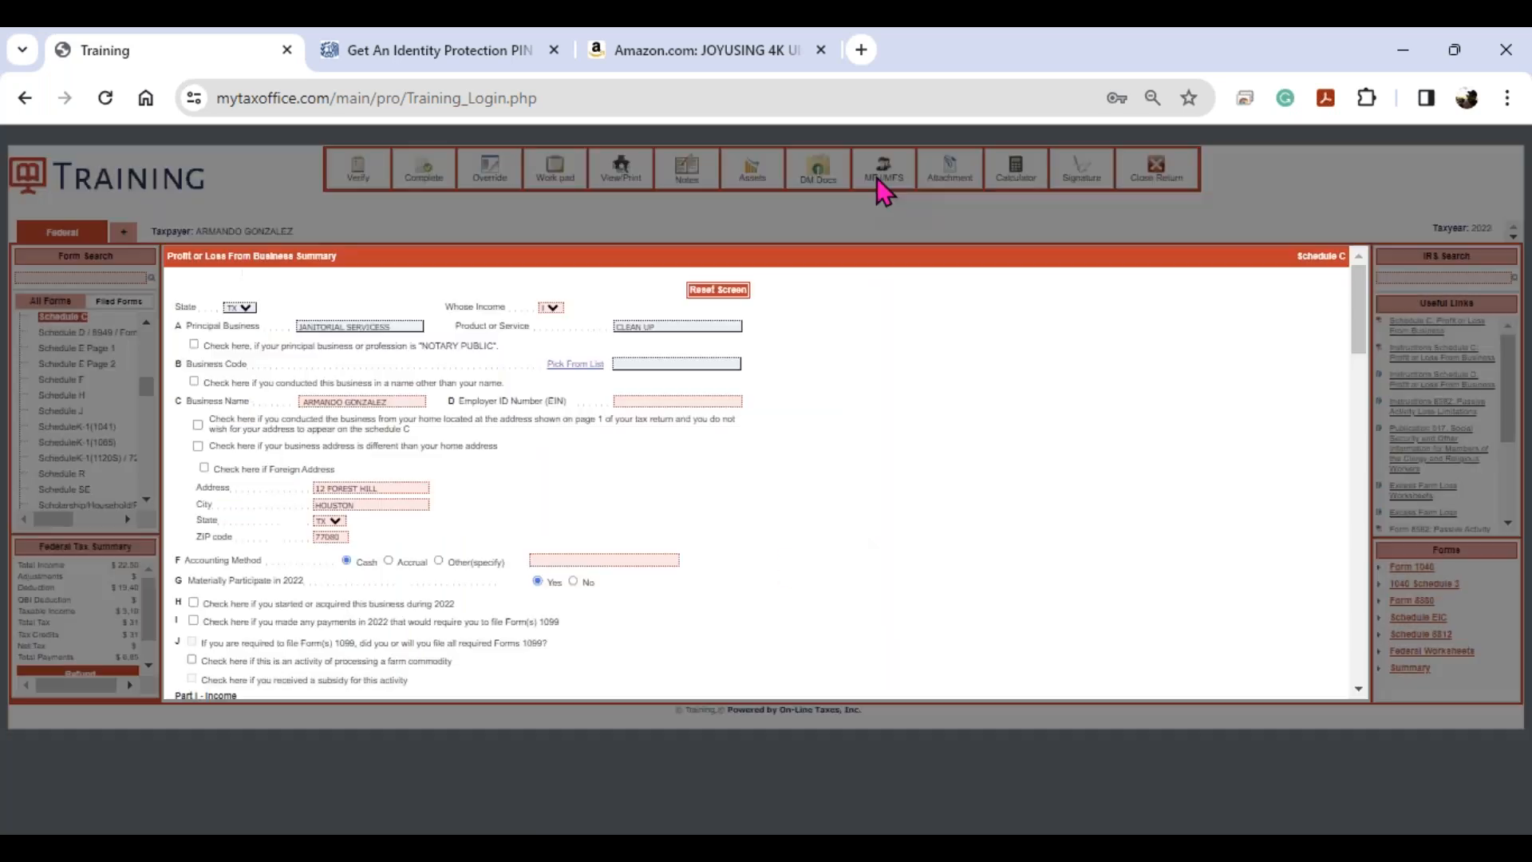
click(427, 65)
- Search the web for the IRS janitorial services business code and copy NAICS code 561720
click(436, 99)
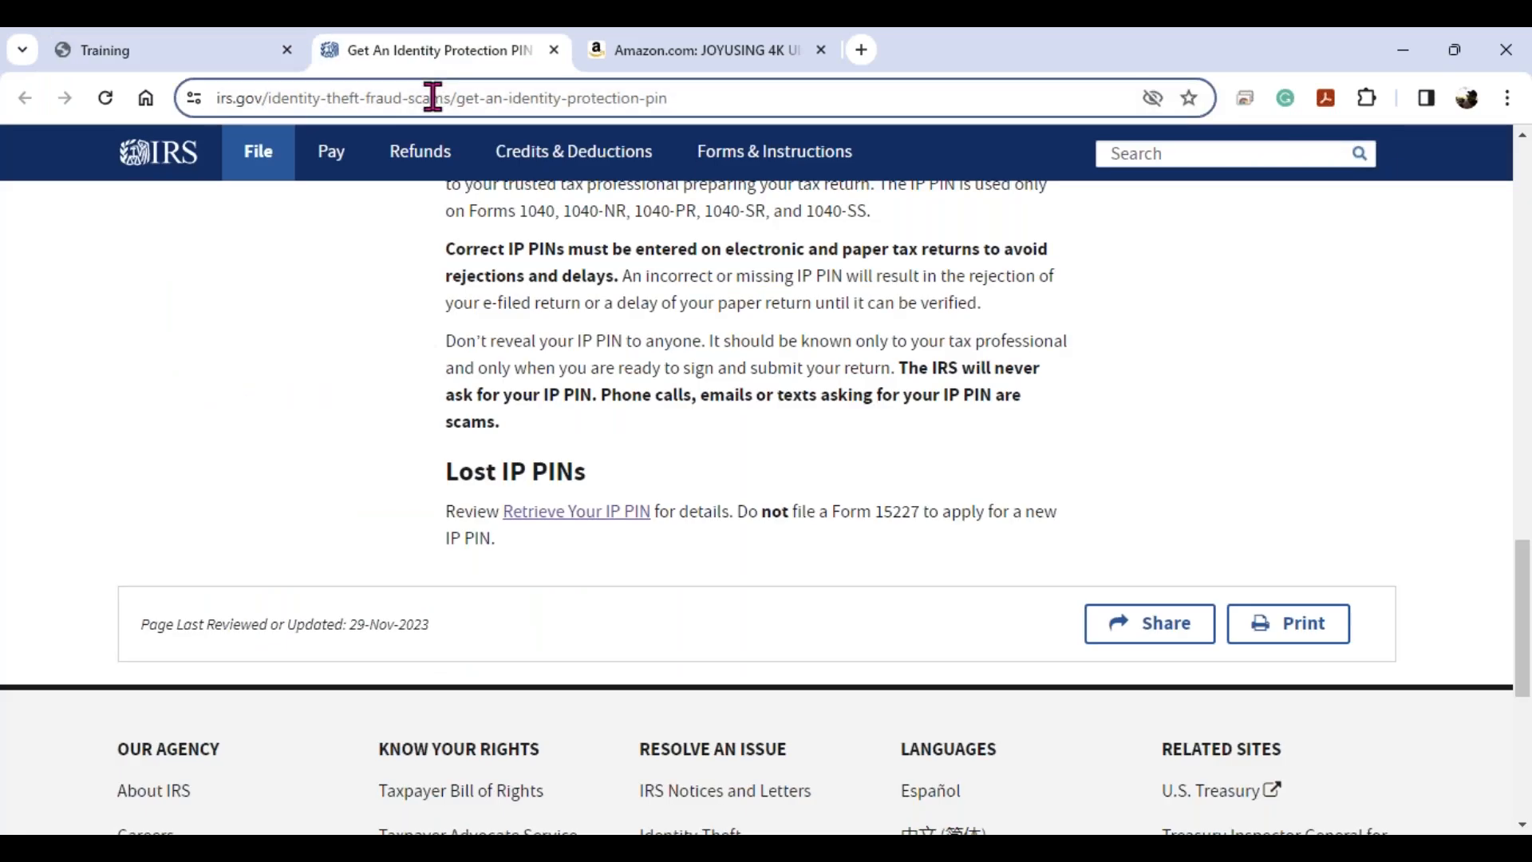
text(IR)
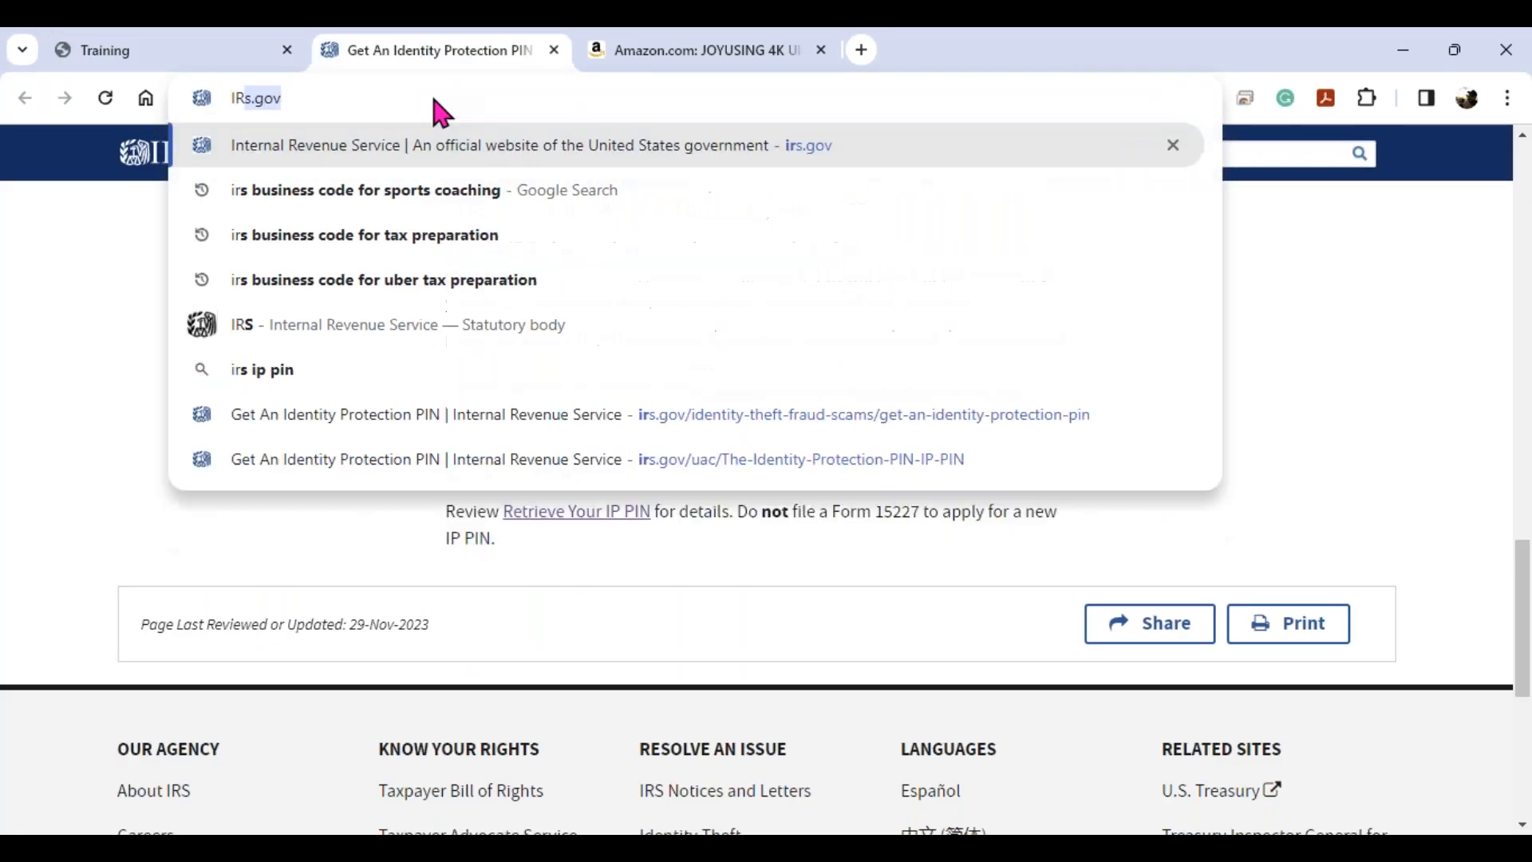
text(S BUSI)
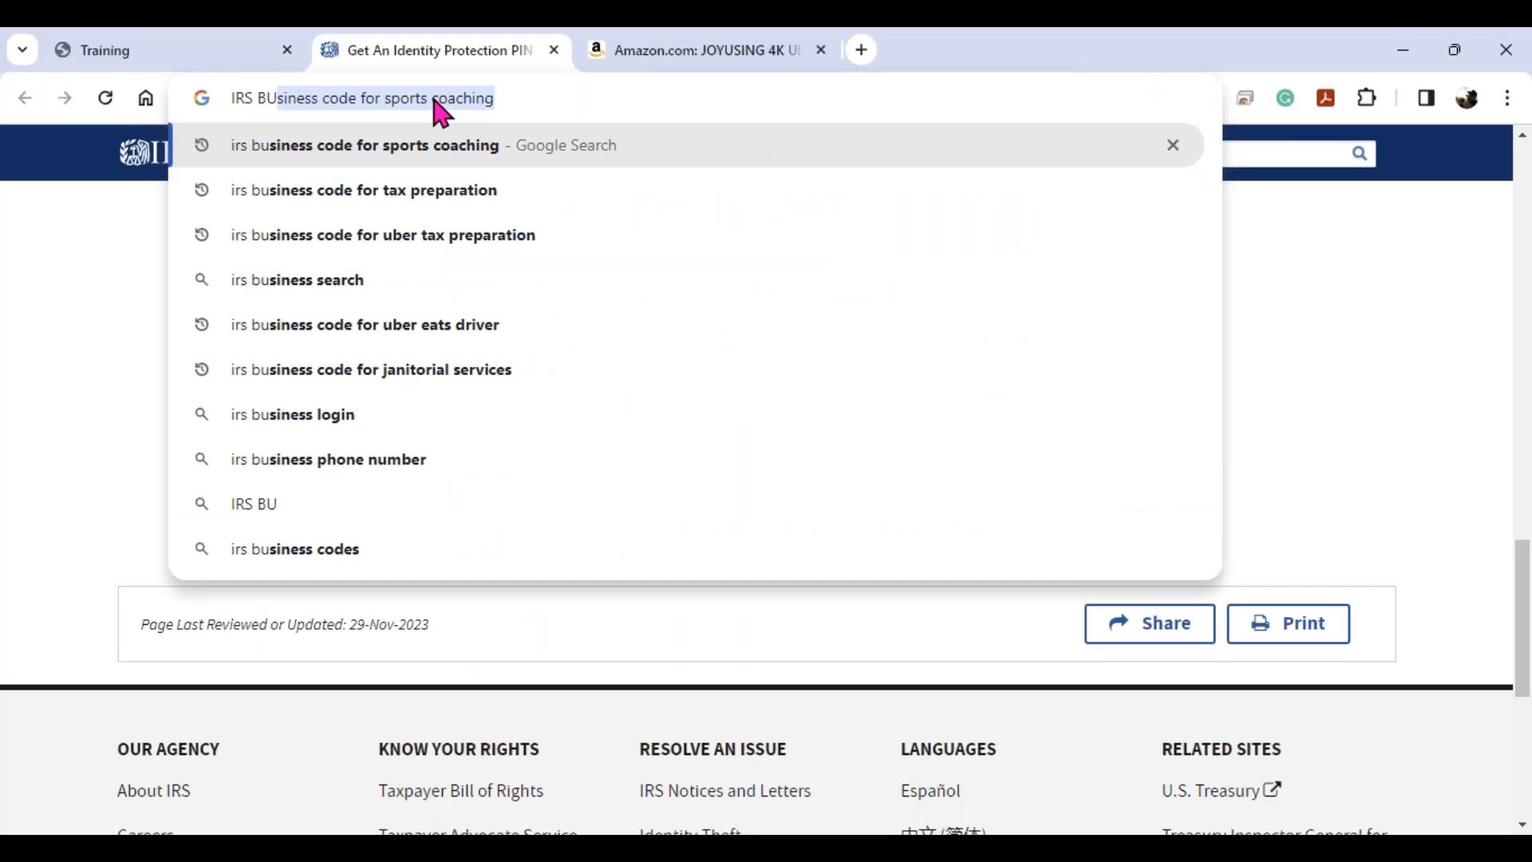
key(Down)
key(Down)
key(Down)
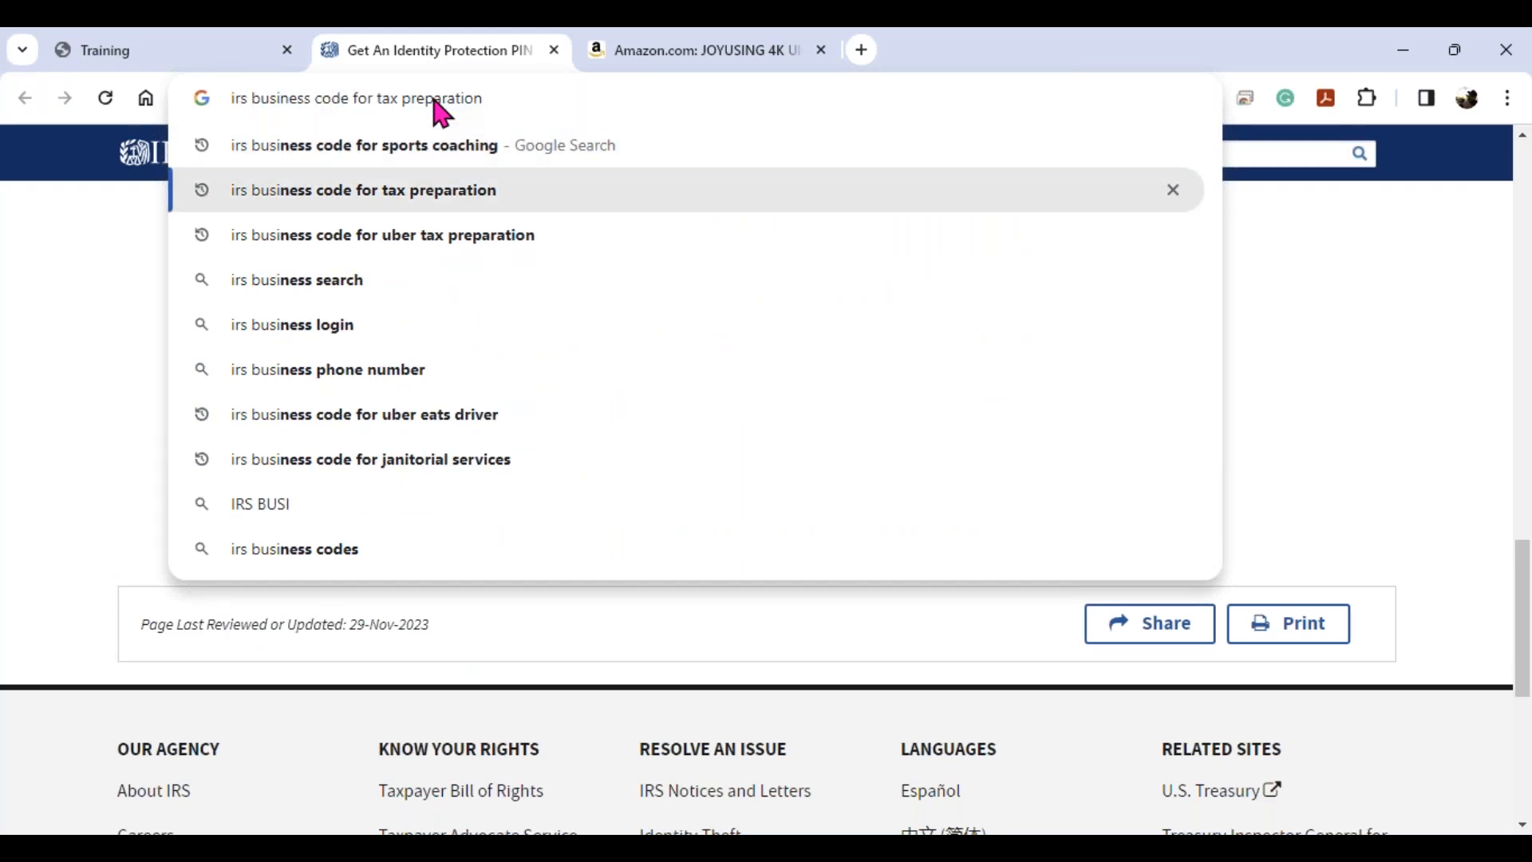
key(Down)
key(Down)
key(Down)
key(Down)
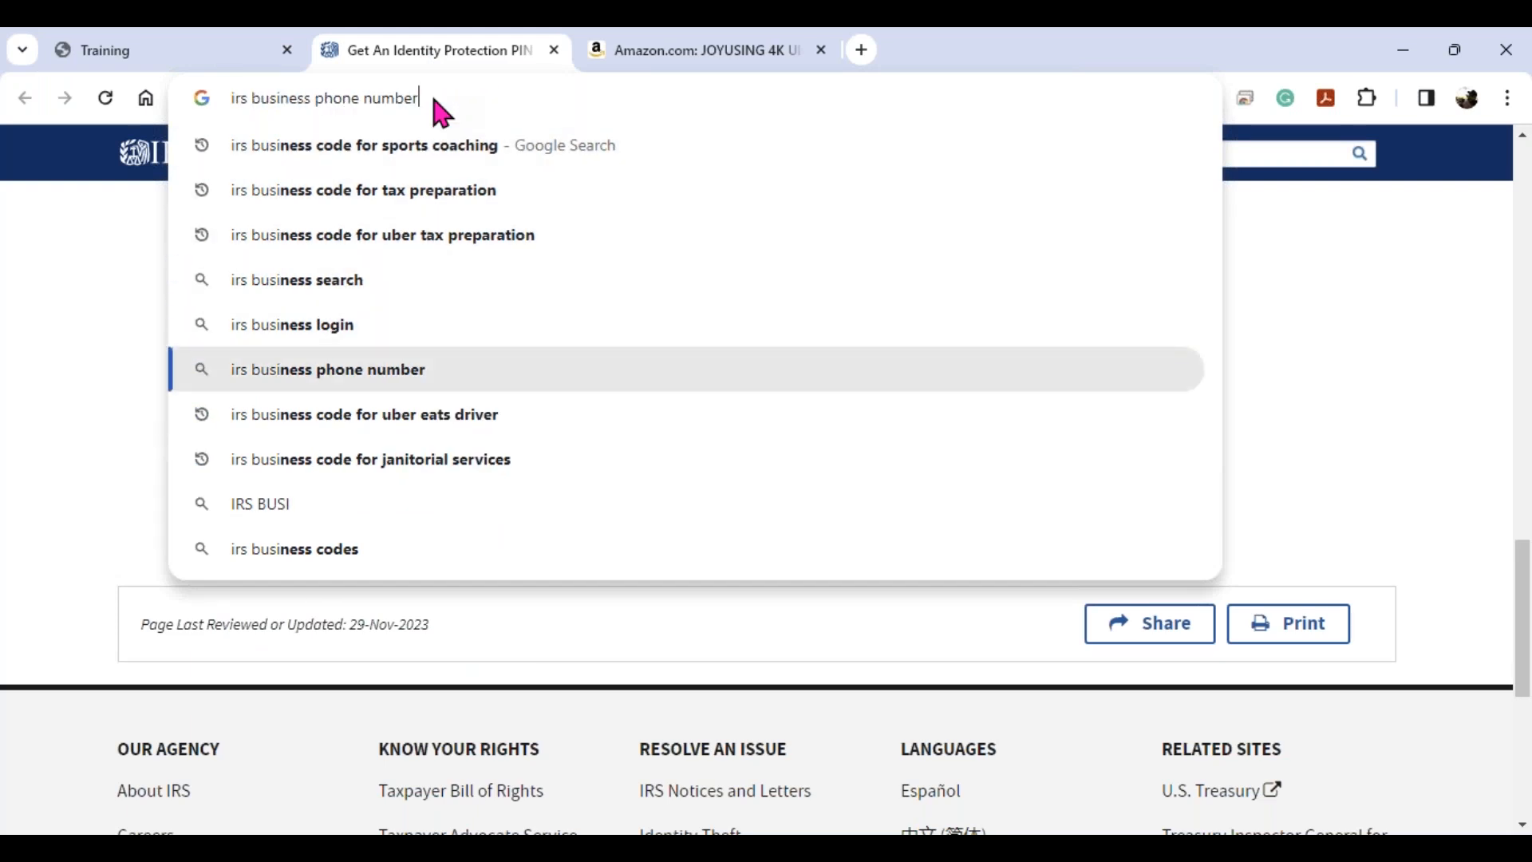
key(Return)
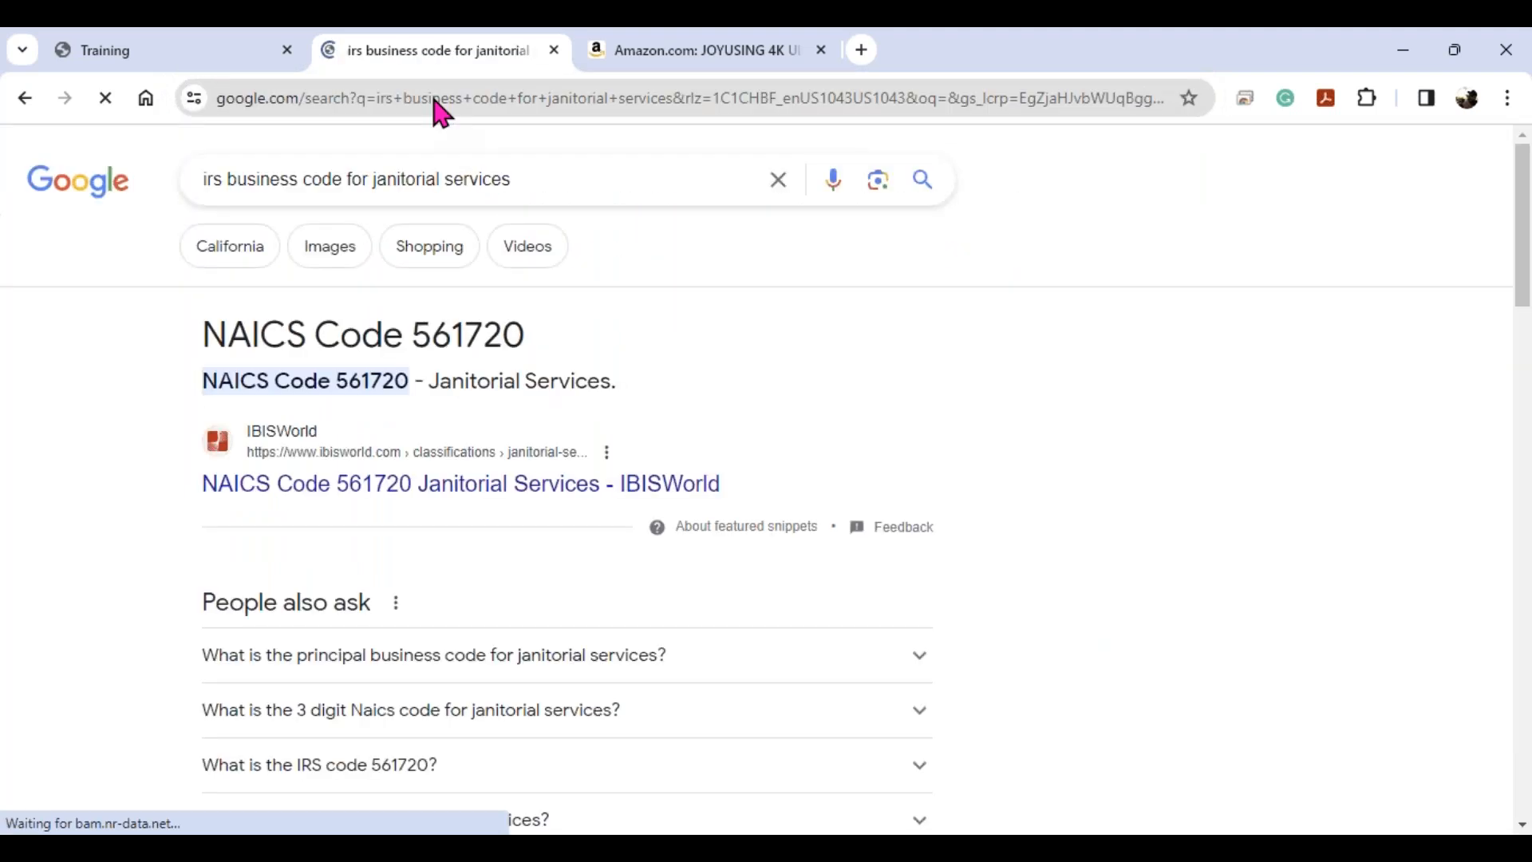
drag(531, 349, 422, 330)
right_click(435, 329)
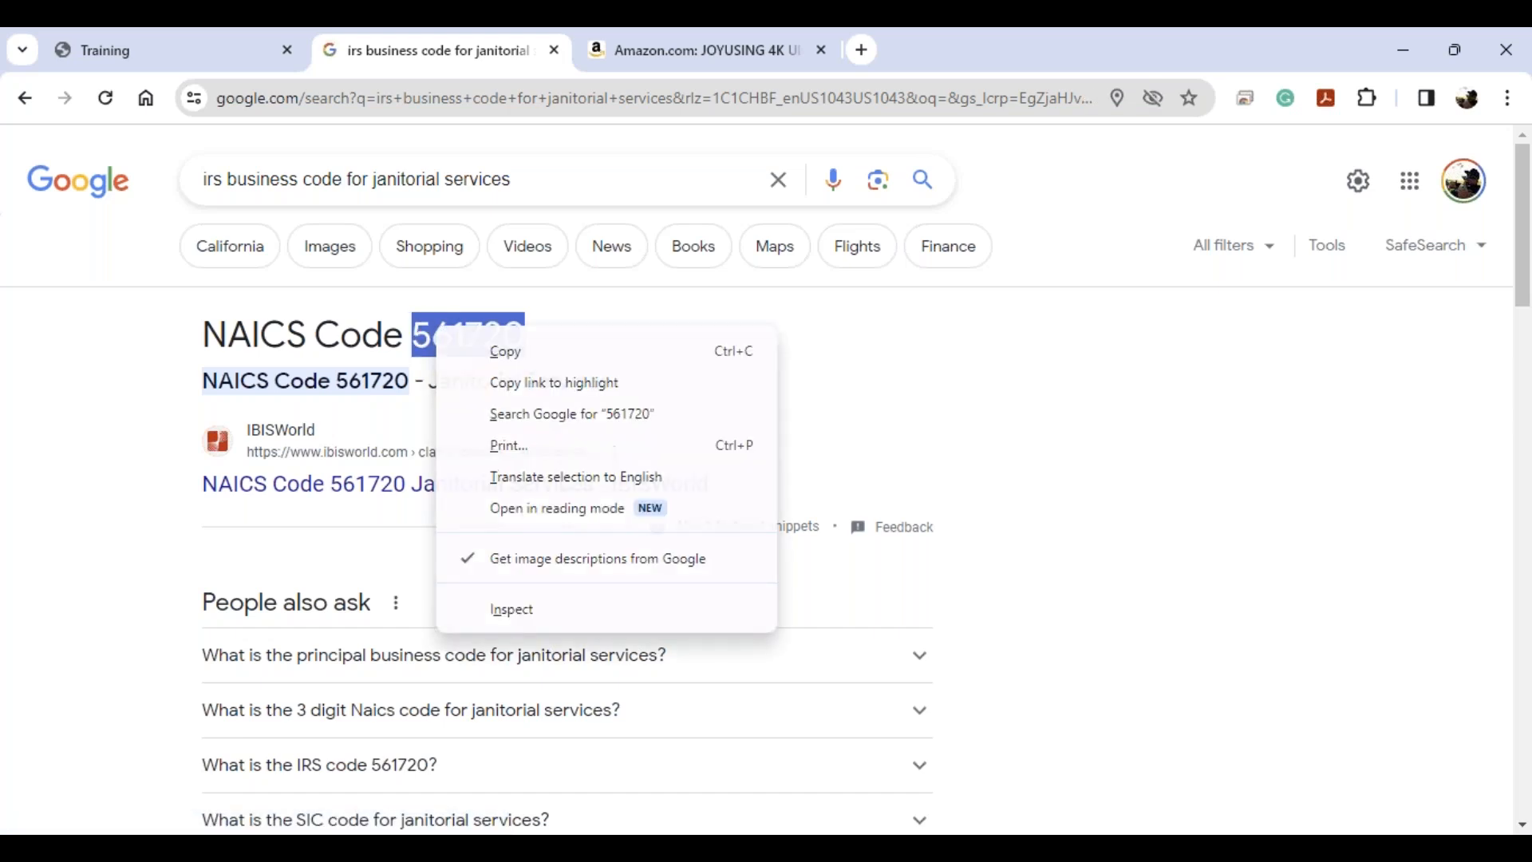
click(445, 350)
click(202, 46)
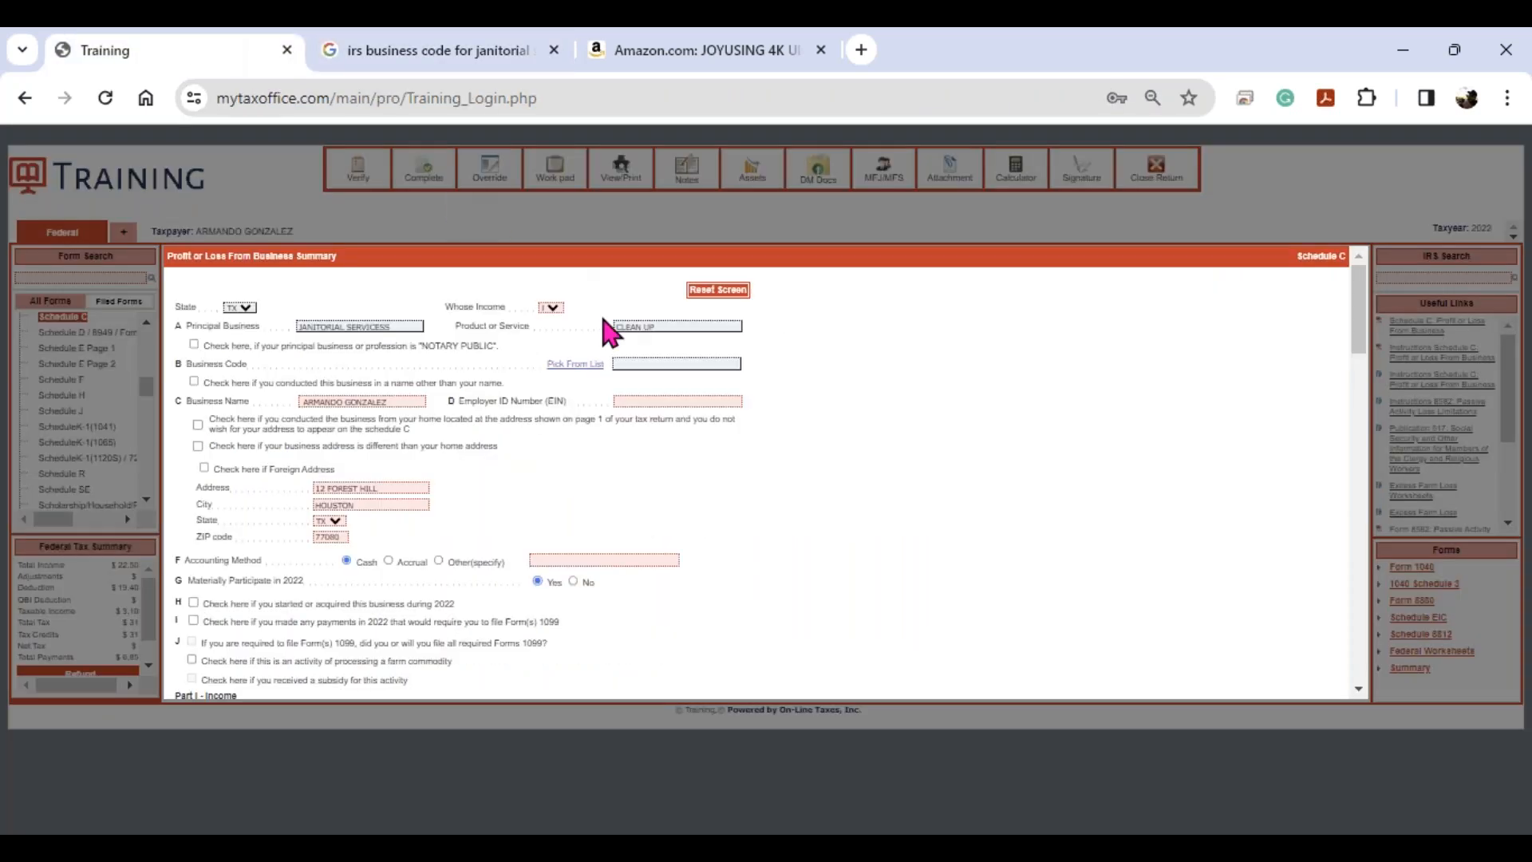
- Paste 561720 as the Schedule C business code and enter 5000 line 1 gross receipts
click(668, 364)
key(ctrl+v)
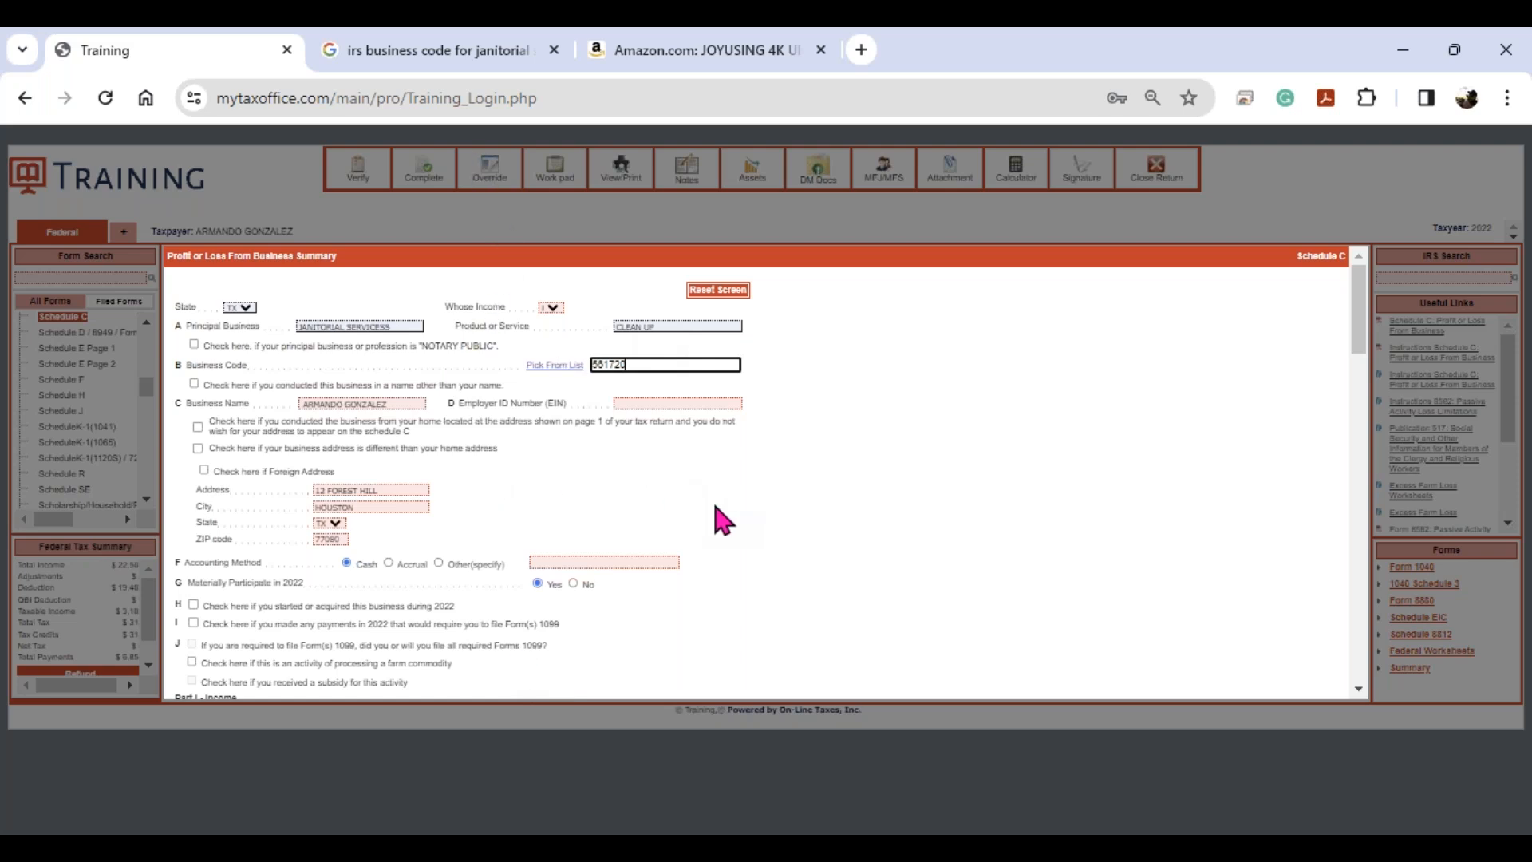
scroll(706, 511, down, 3)
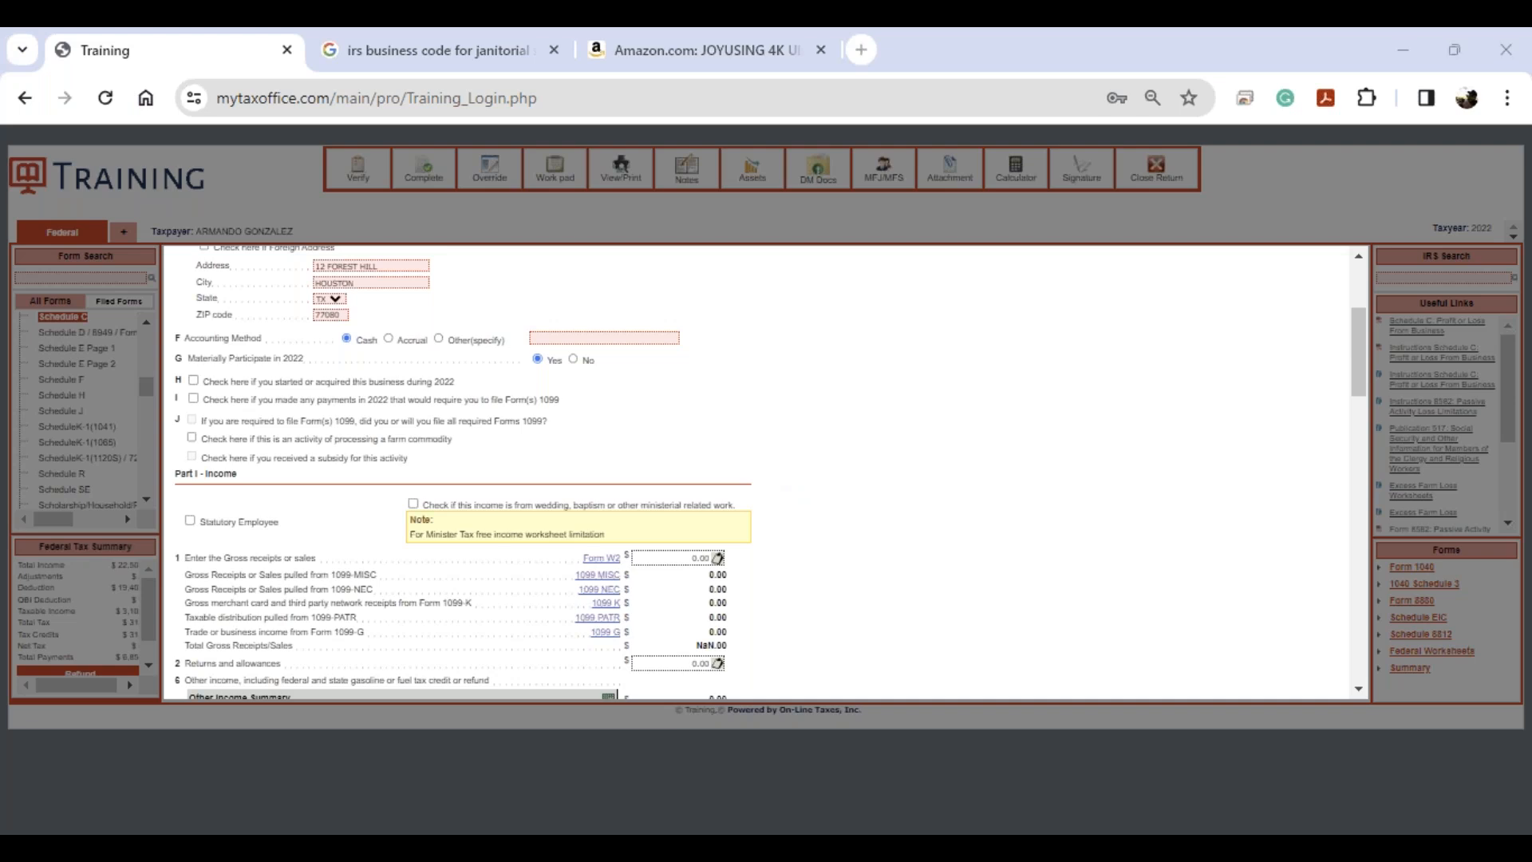
scroll(706, 467, down, 3)
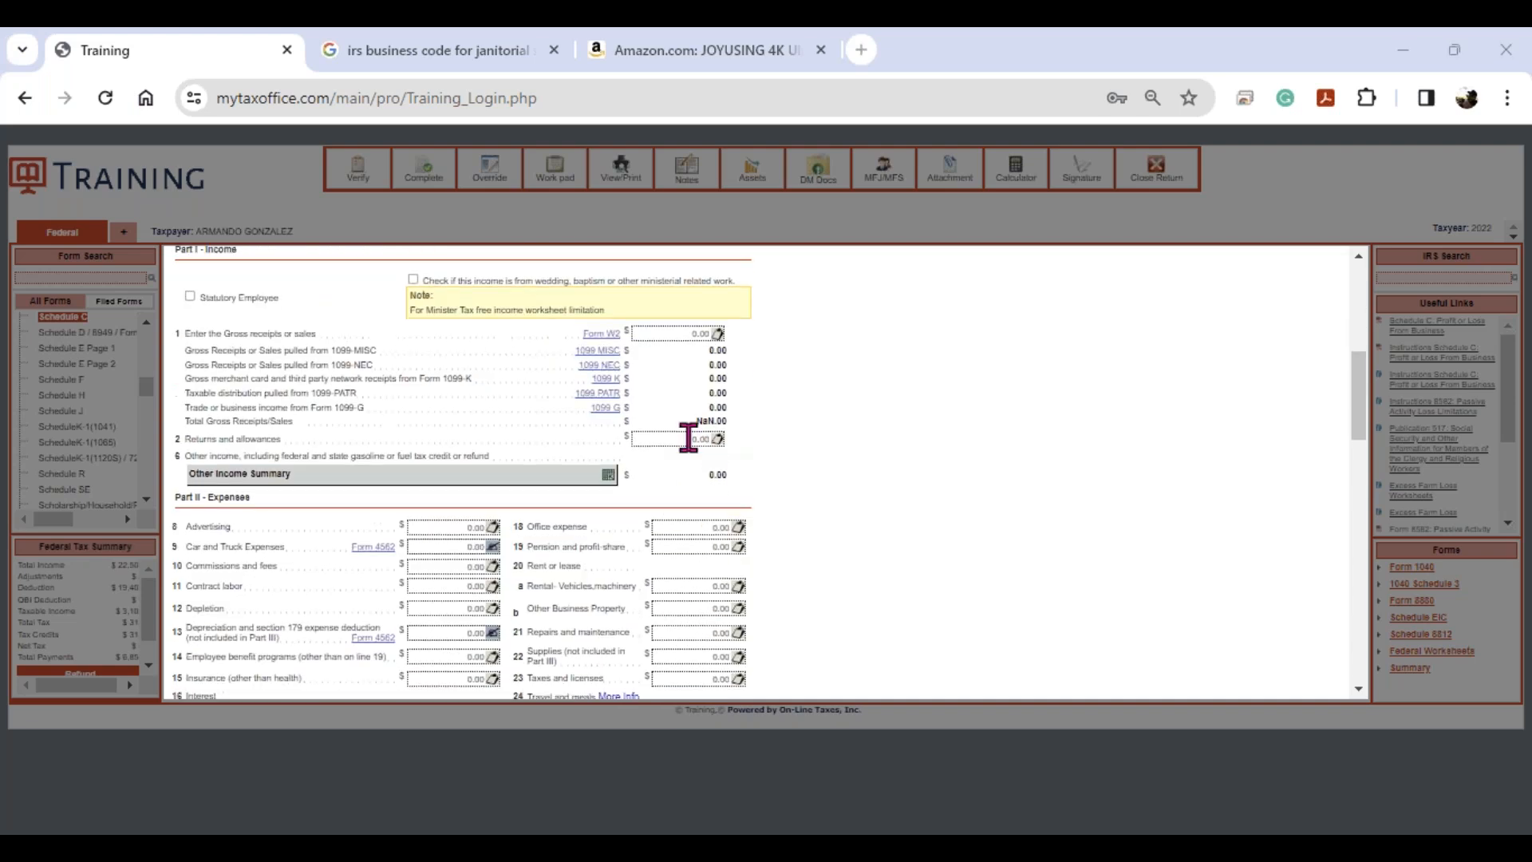
click(672, 333)
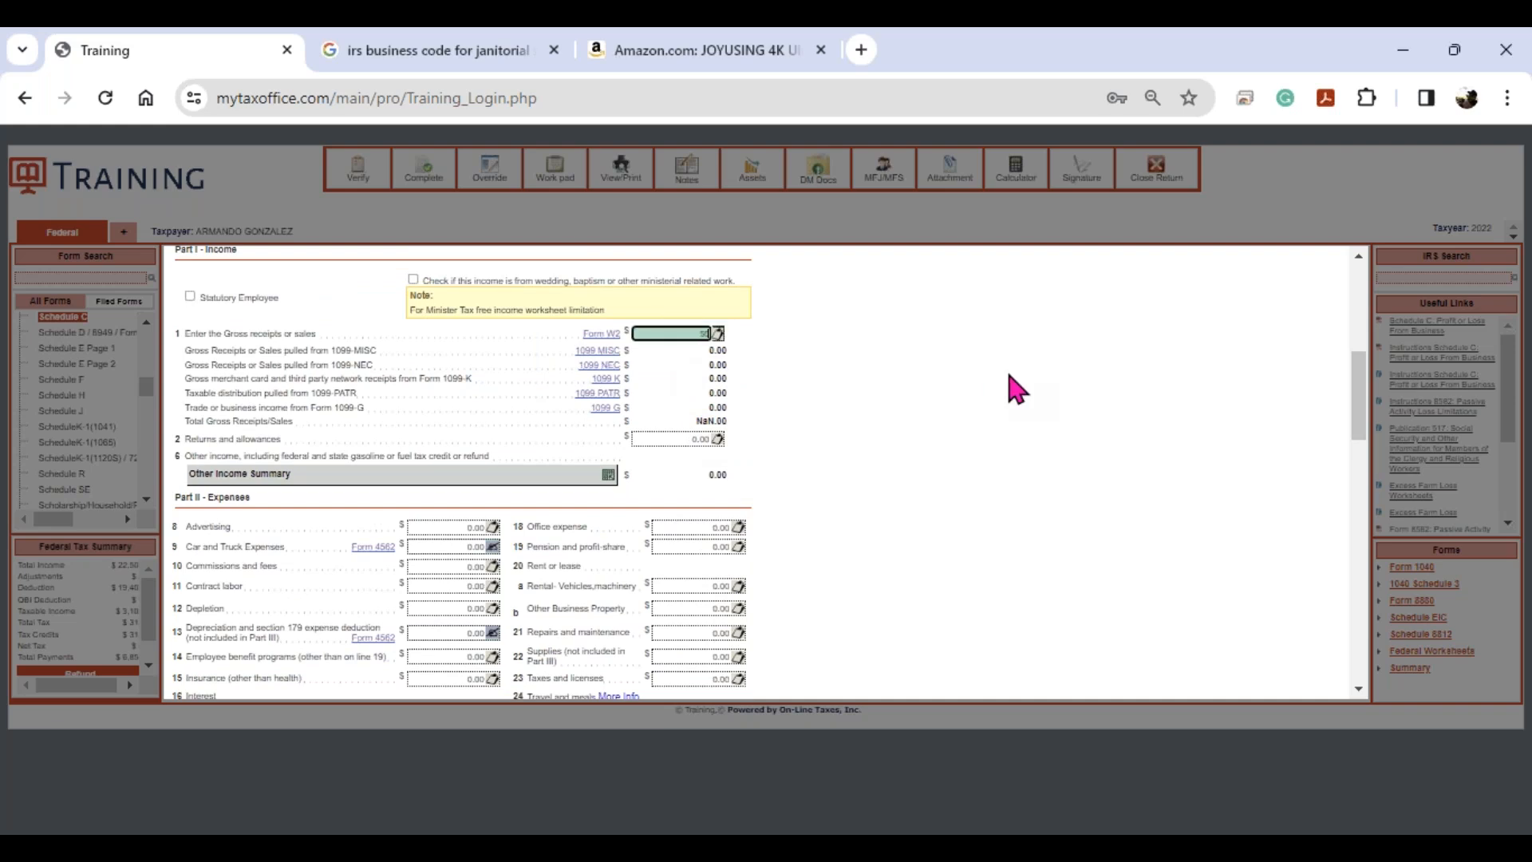
key(Tab)
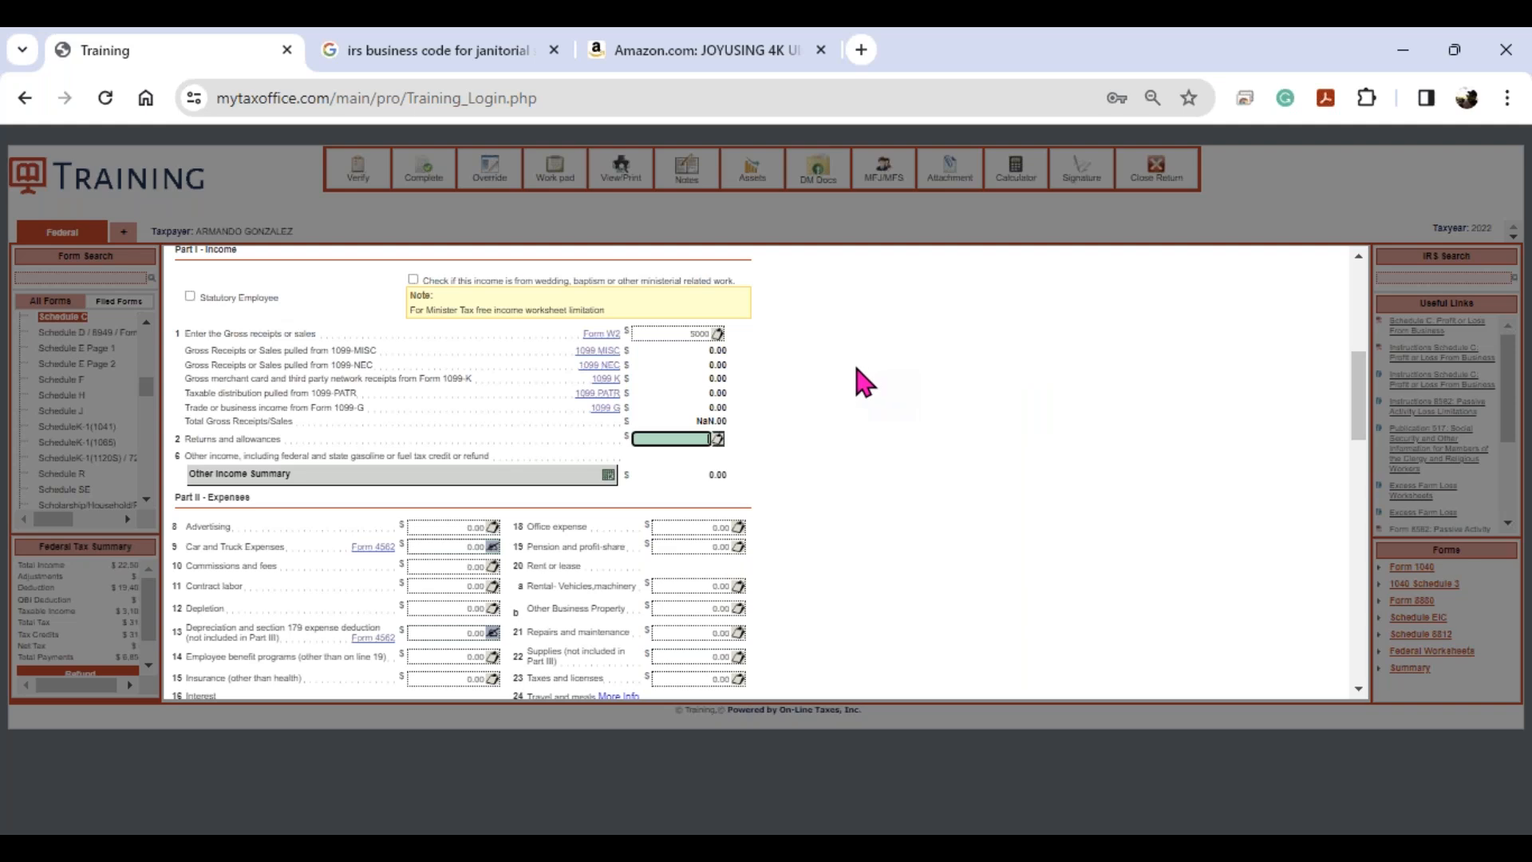
- Add a 1099-NEC with the payer's TIN and 15800 Box 1 nonemployee compensation
click(601, 371)
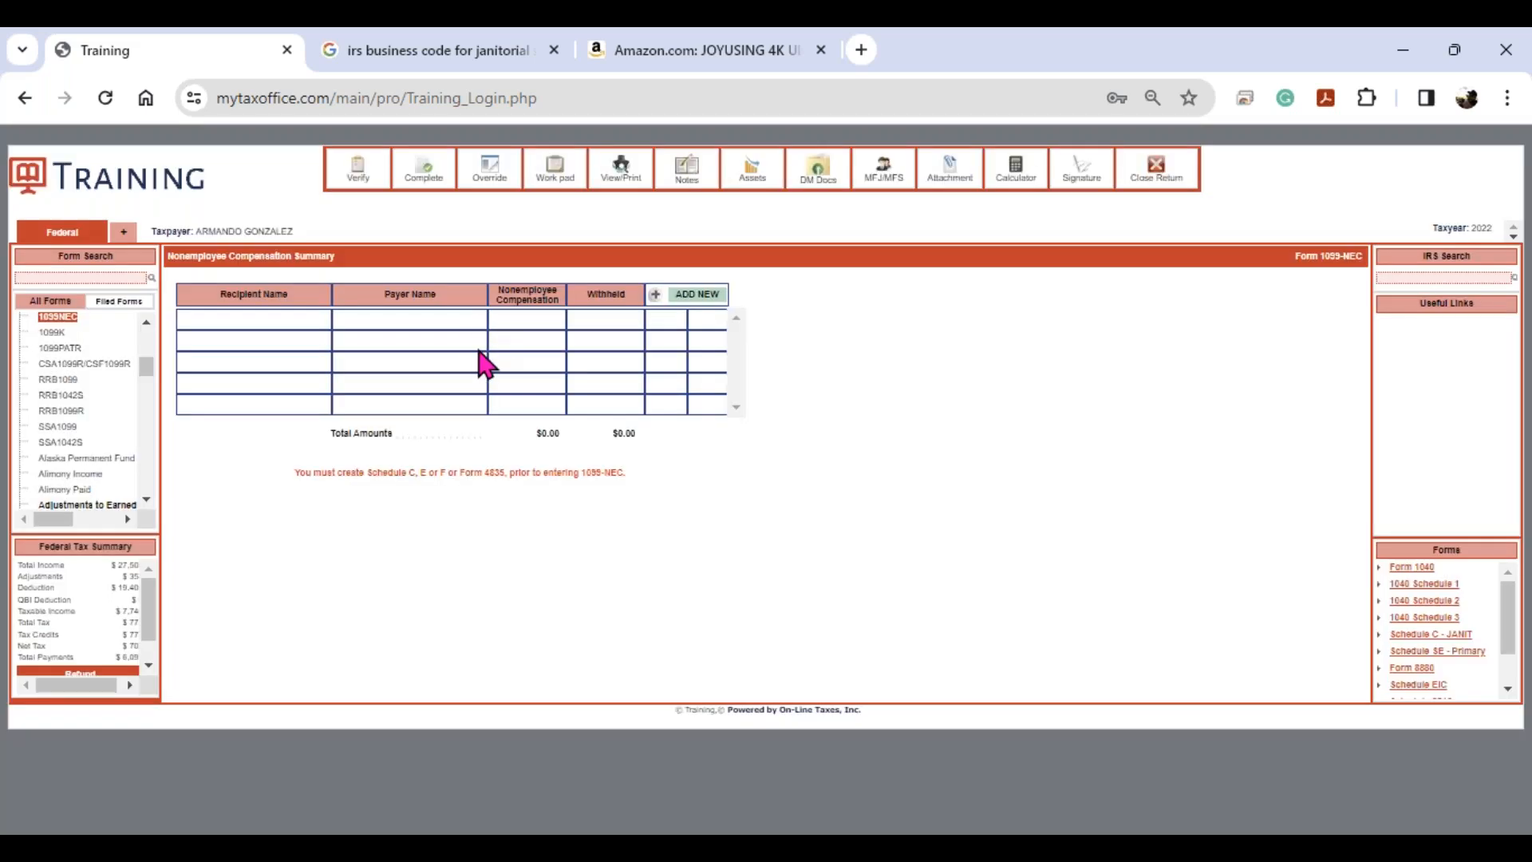
click(696, 301)
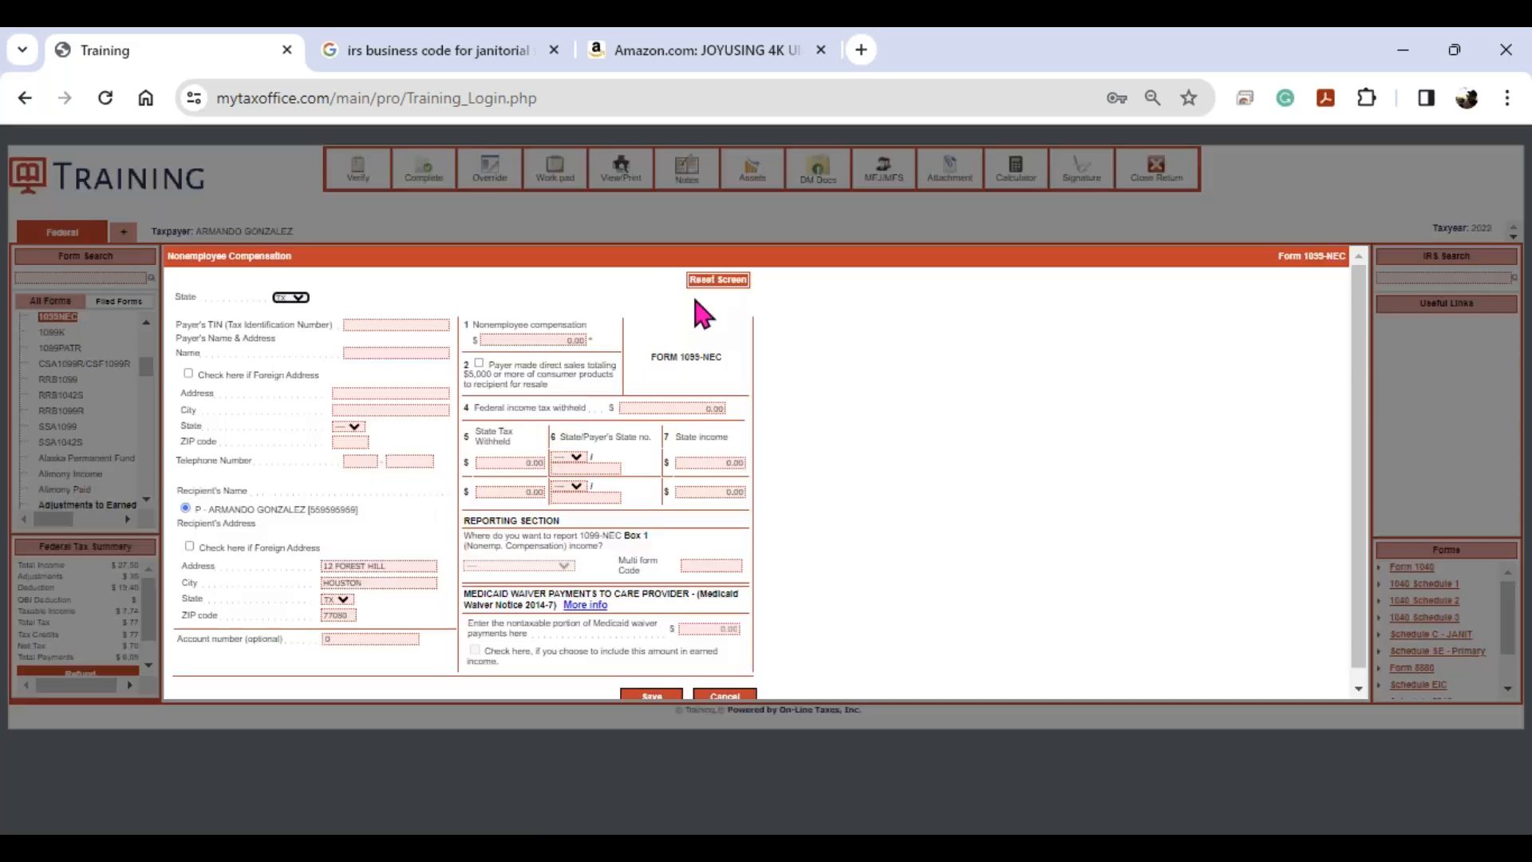
click(395, 326)
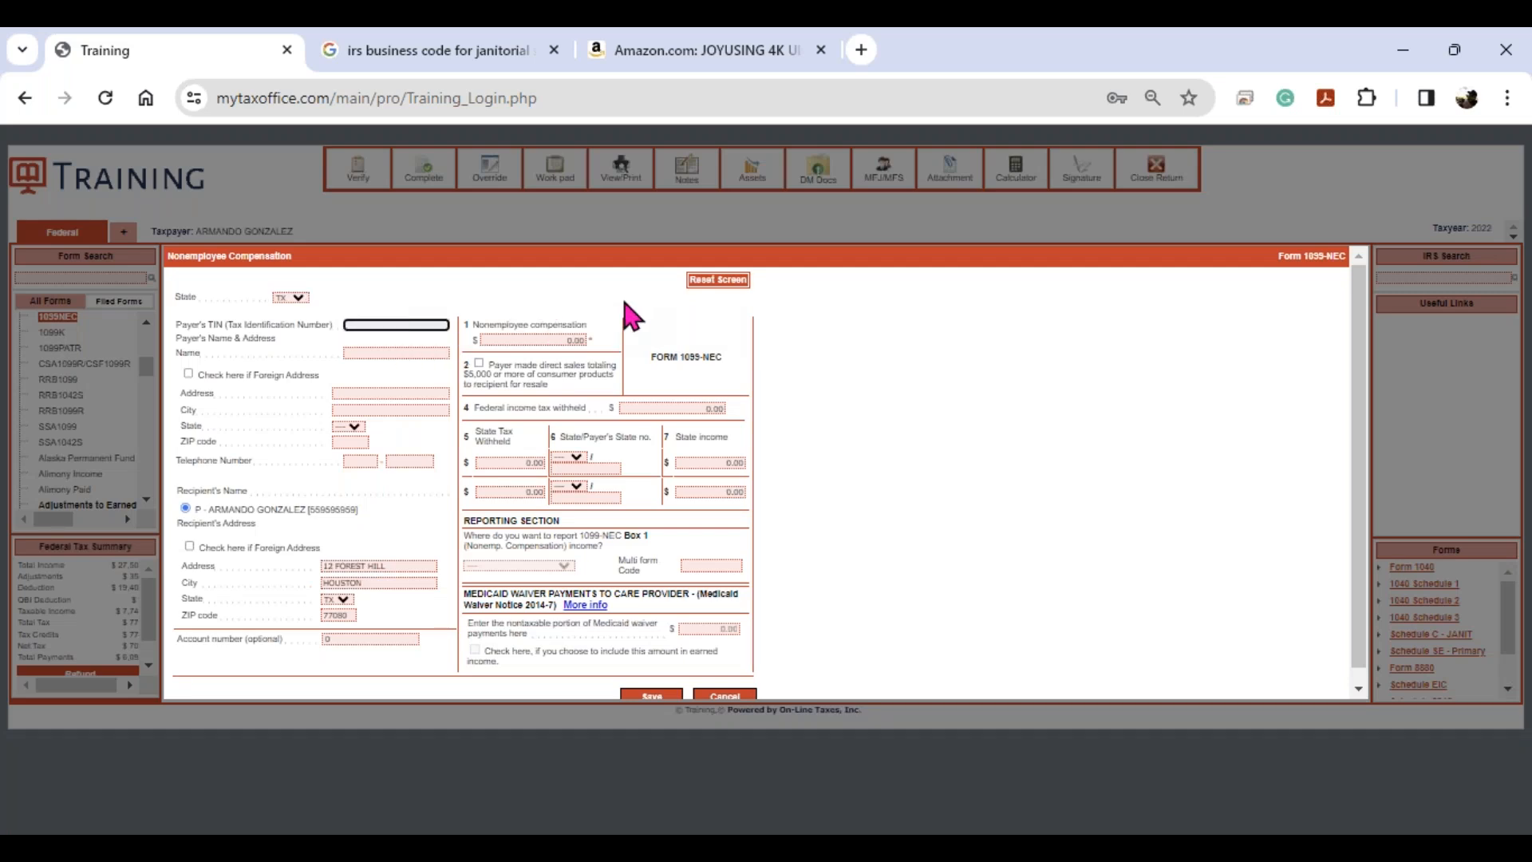
key(Tab)
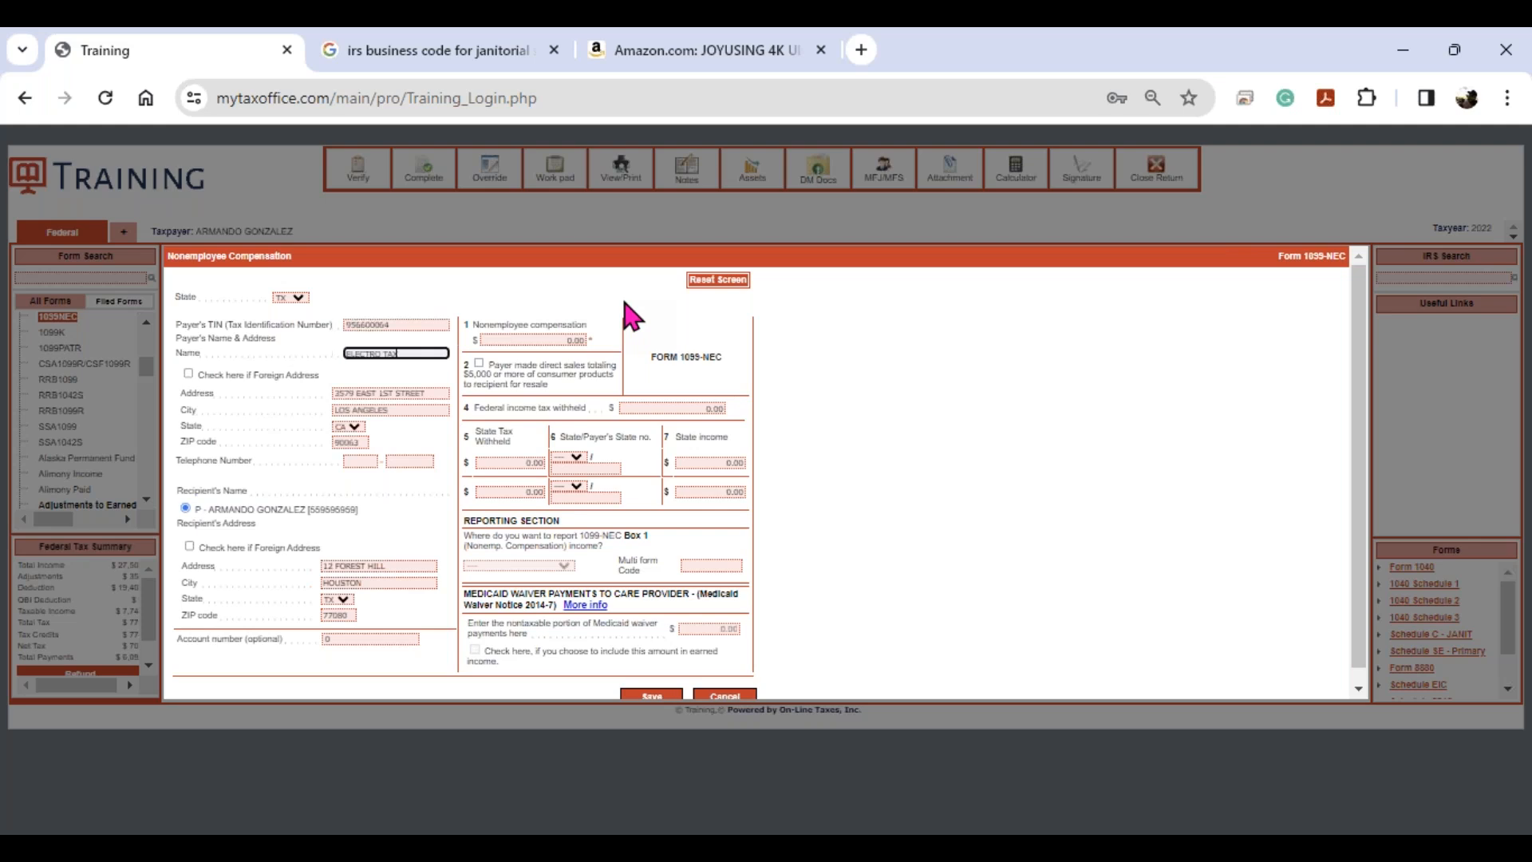
click(548, 340)
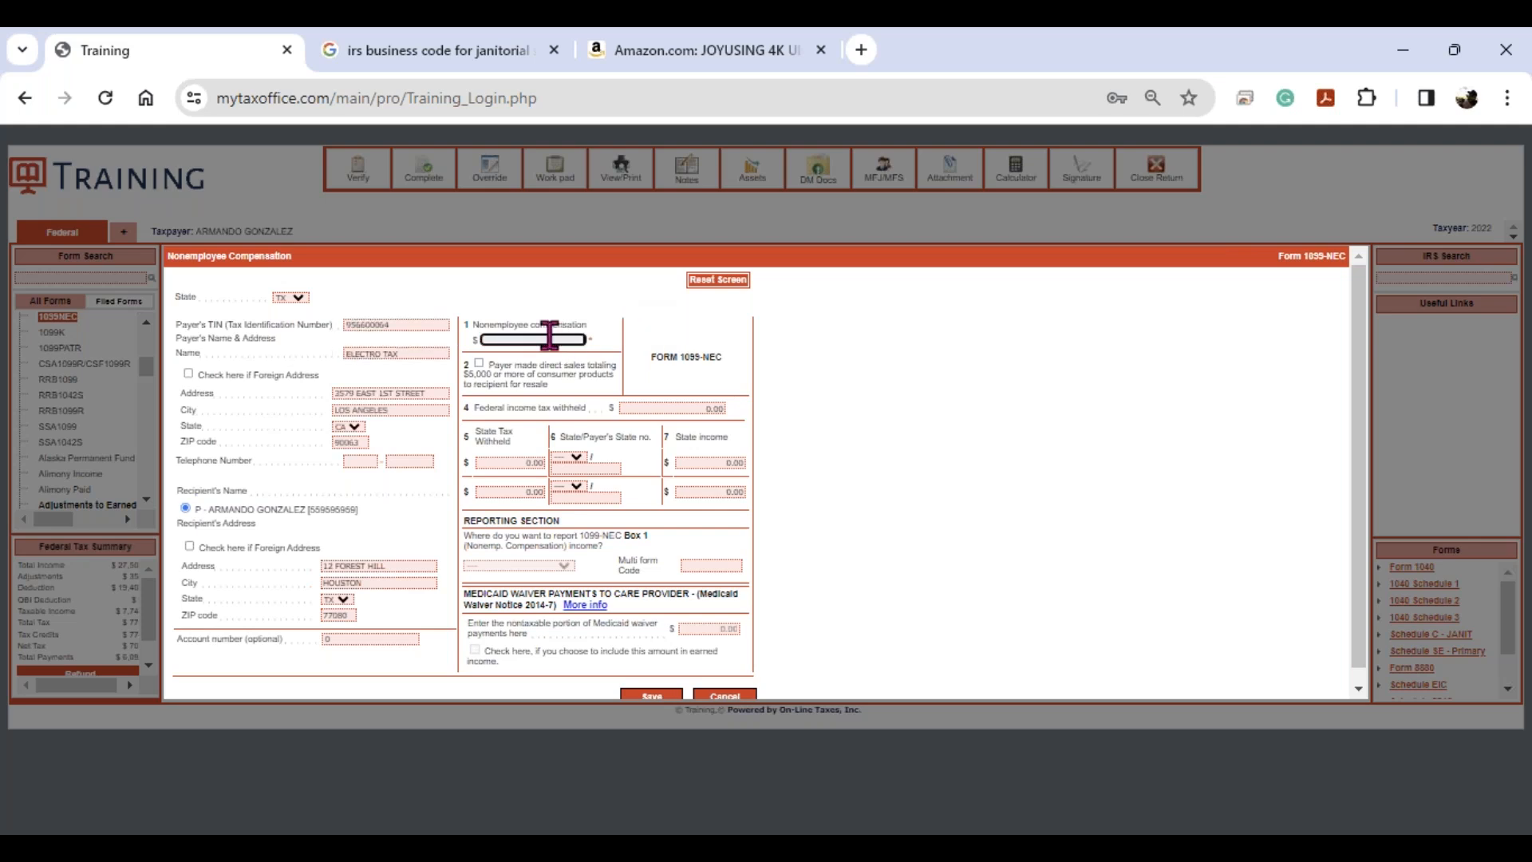
text(15800)
key(Tab)
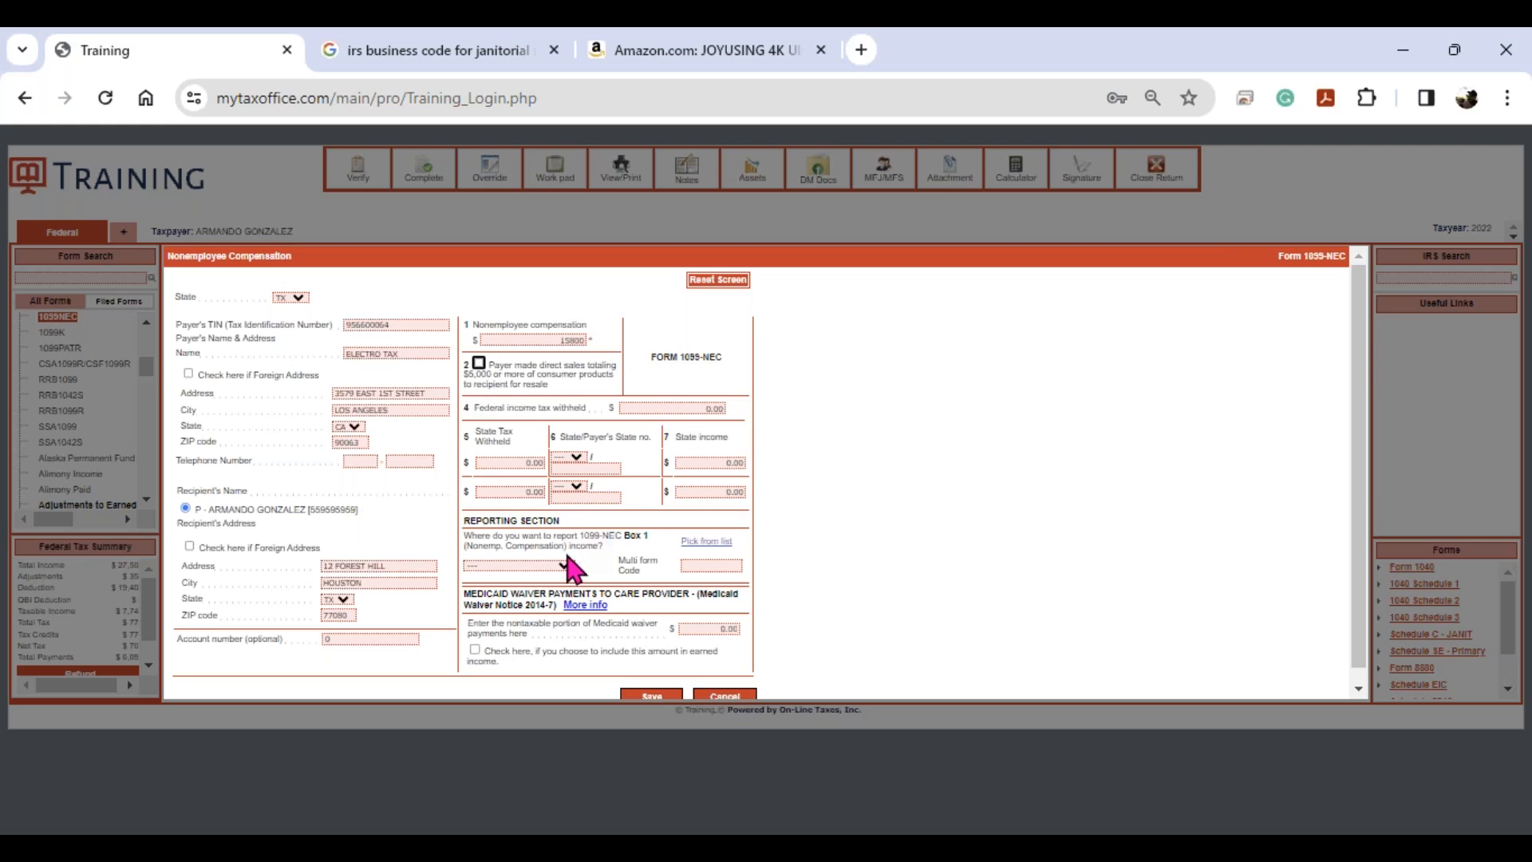
- Report the 1099-NEC income on the JANITORIAL SERVICES Schedule C
click(563, 566)
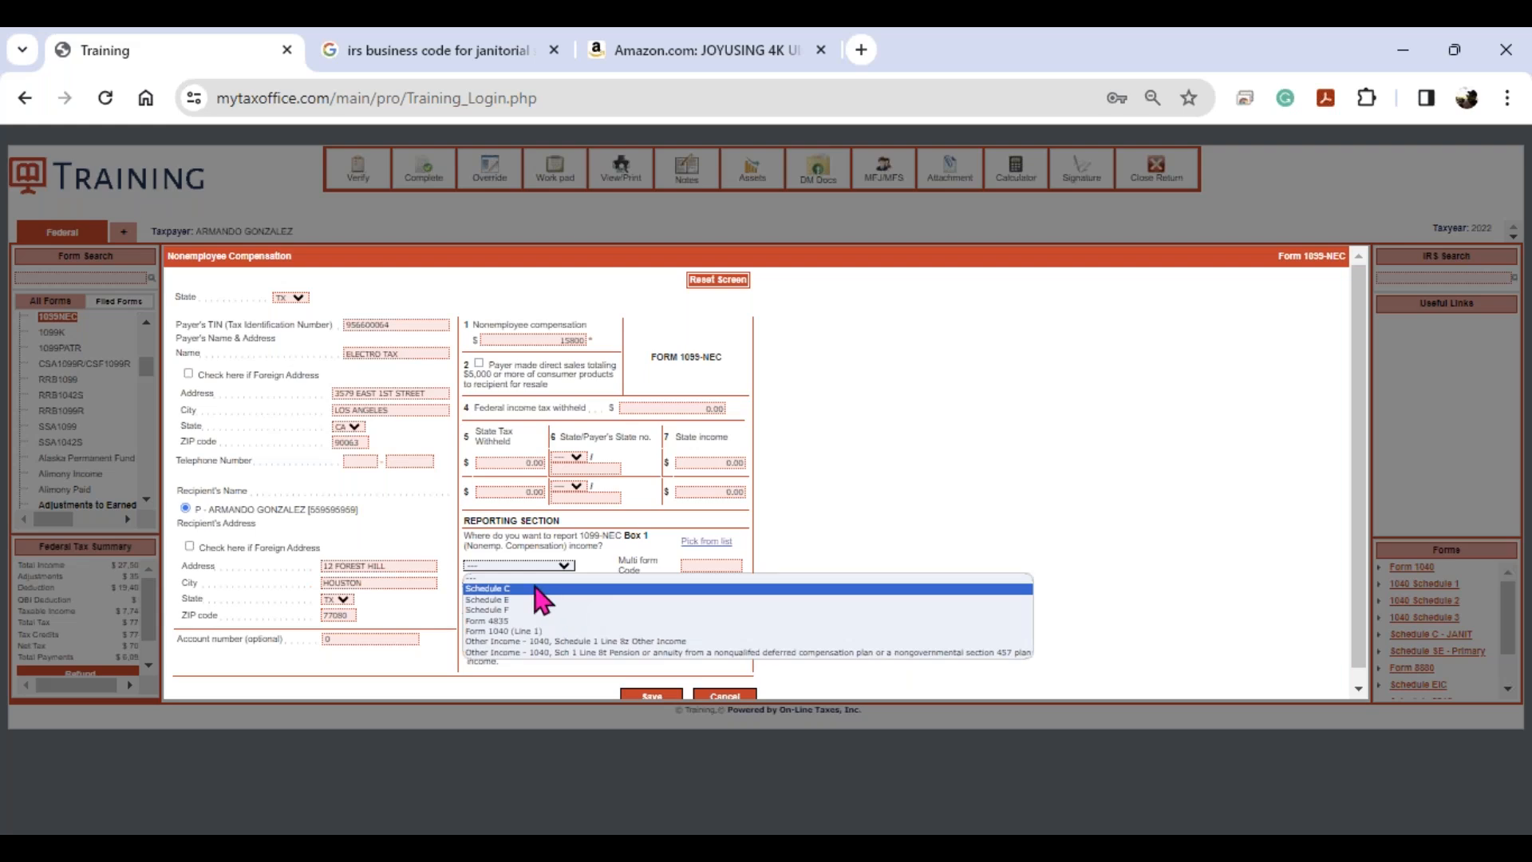
click(549, 568)
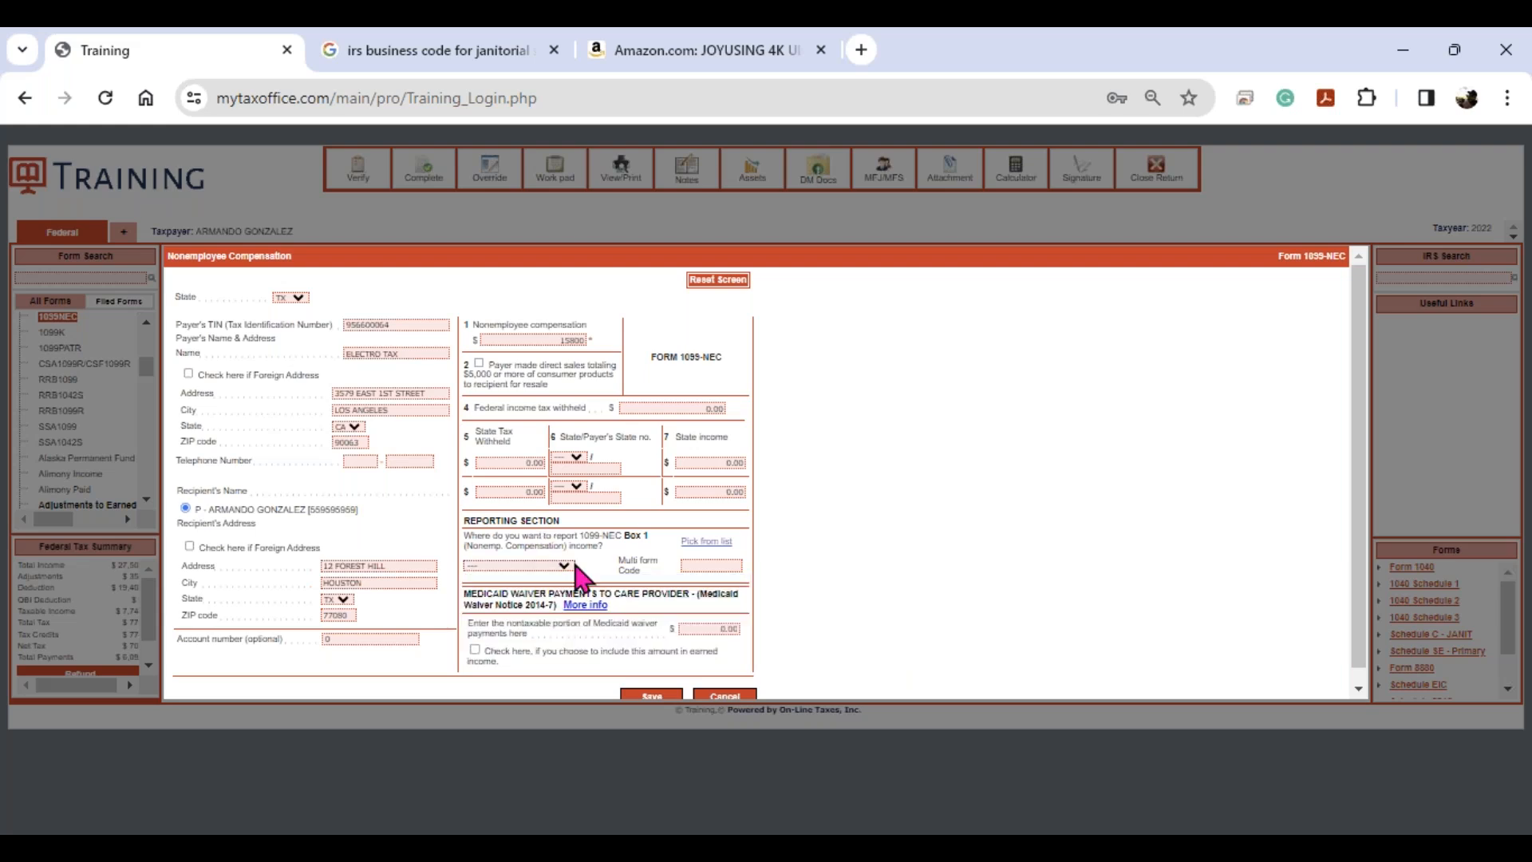
click(700, 543)
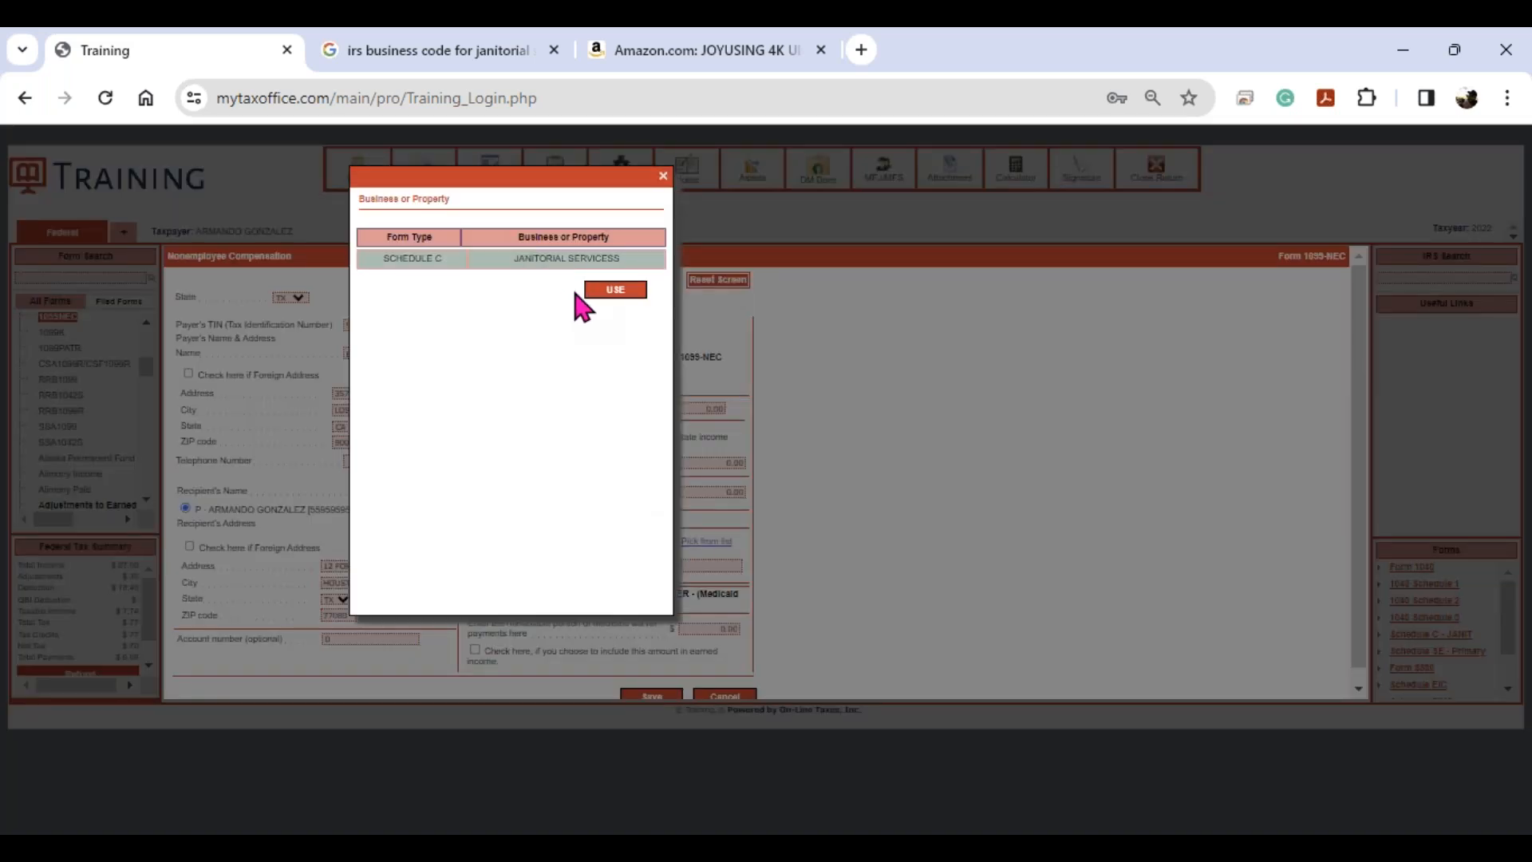
click(622, 290)
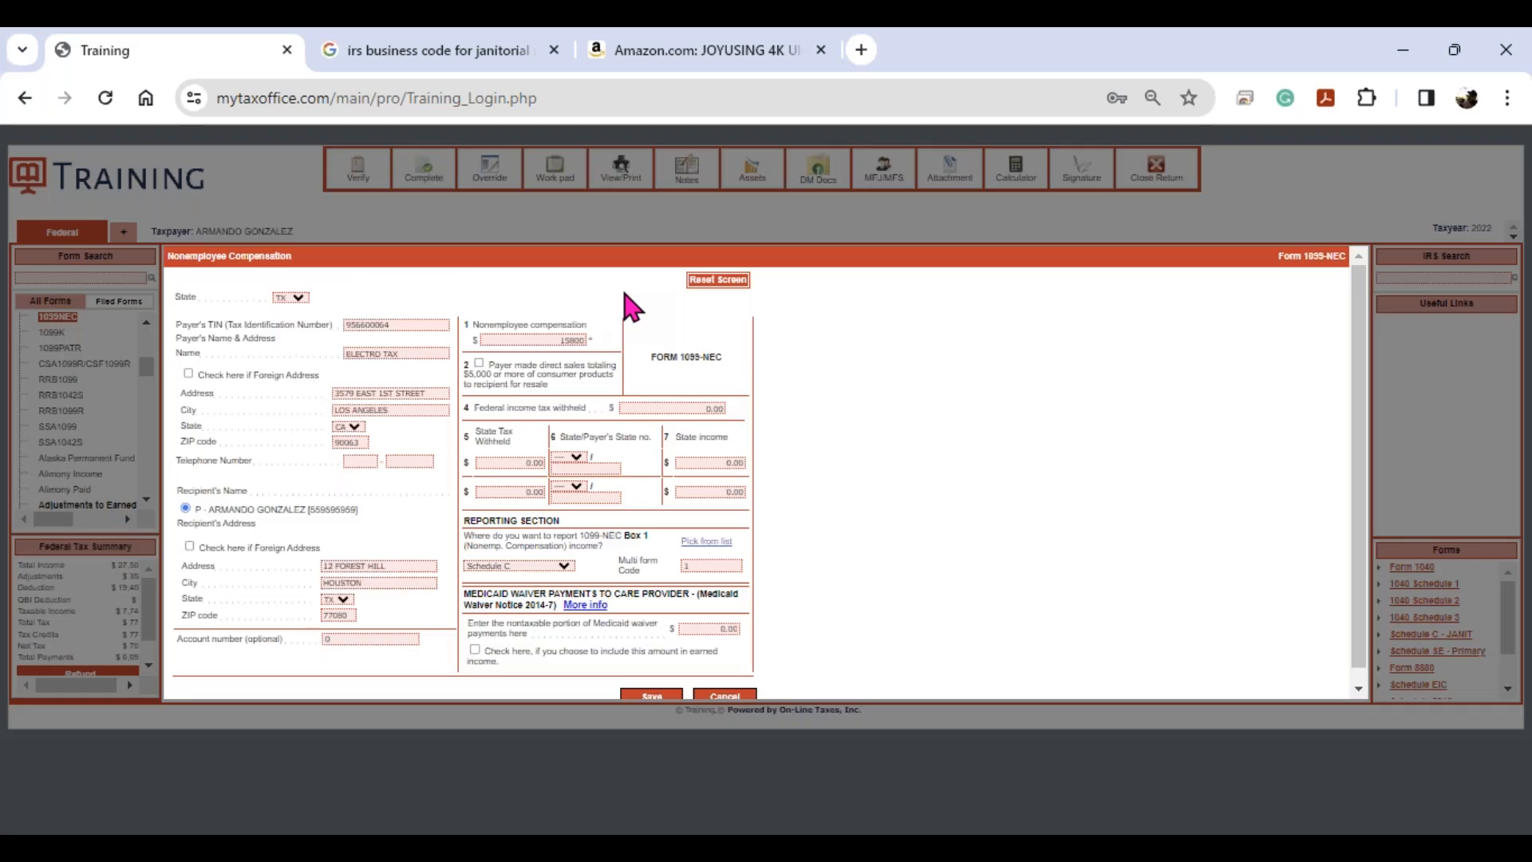
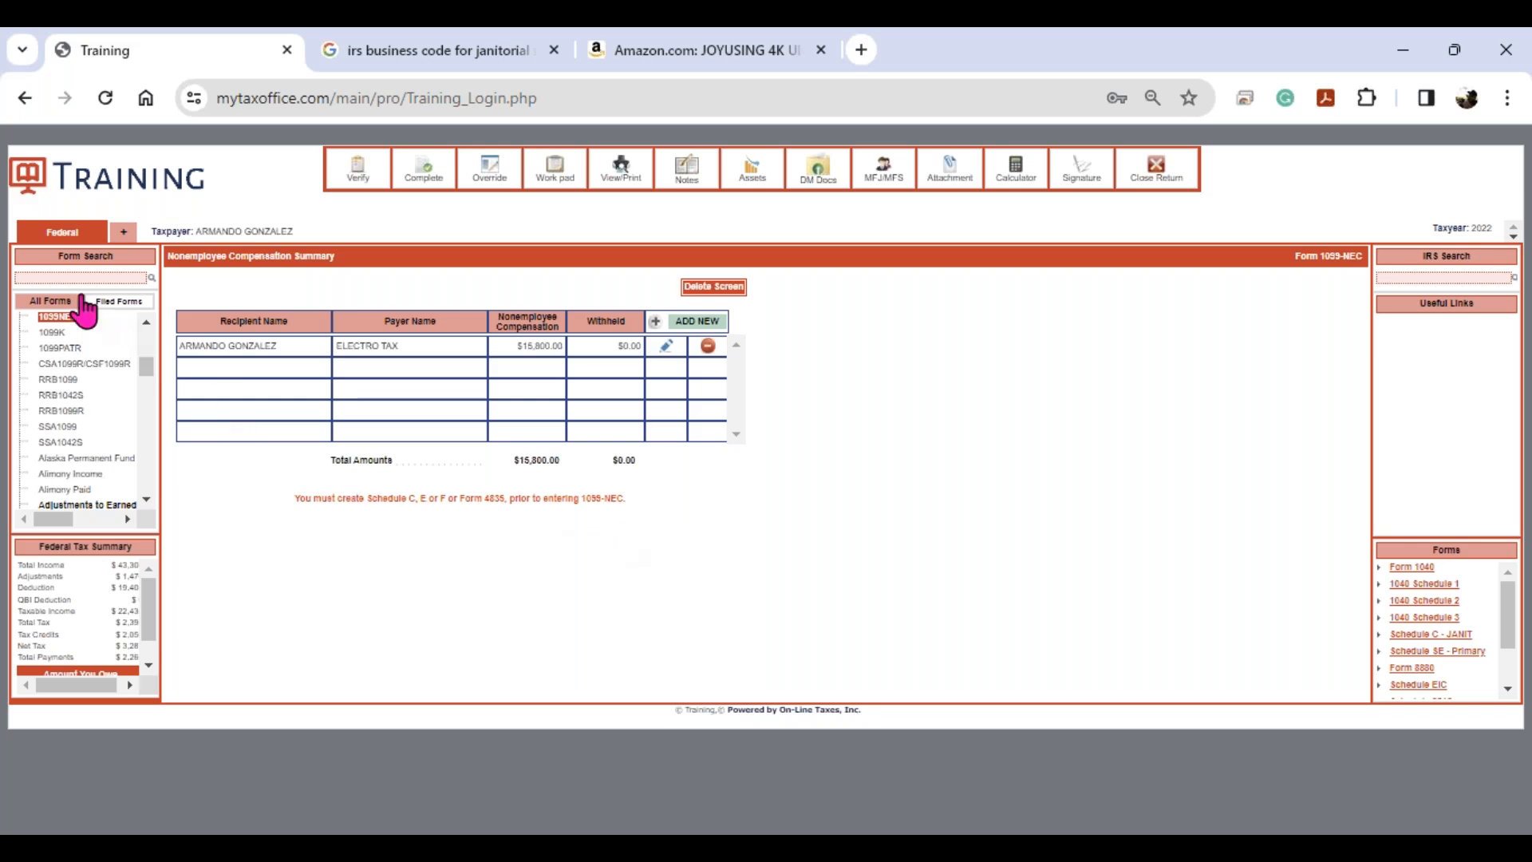
- Search 'c' to find Schedule C, open the janitorial business entry, and scroll to Part II Expenses
click(76, 277)
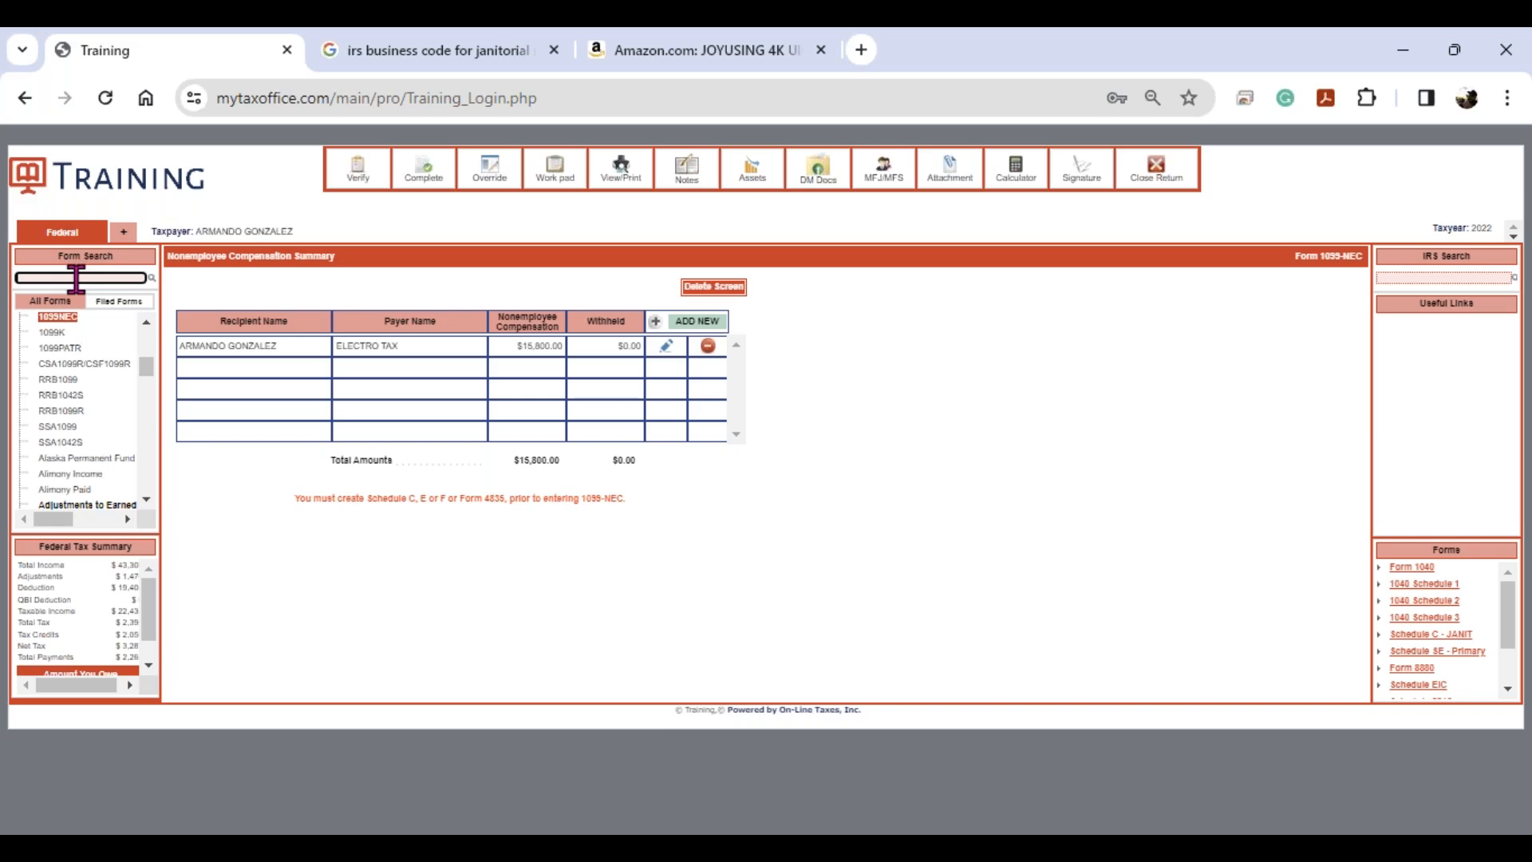
text(c)
key(Return)
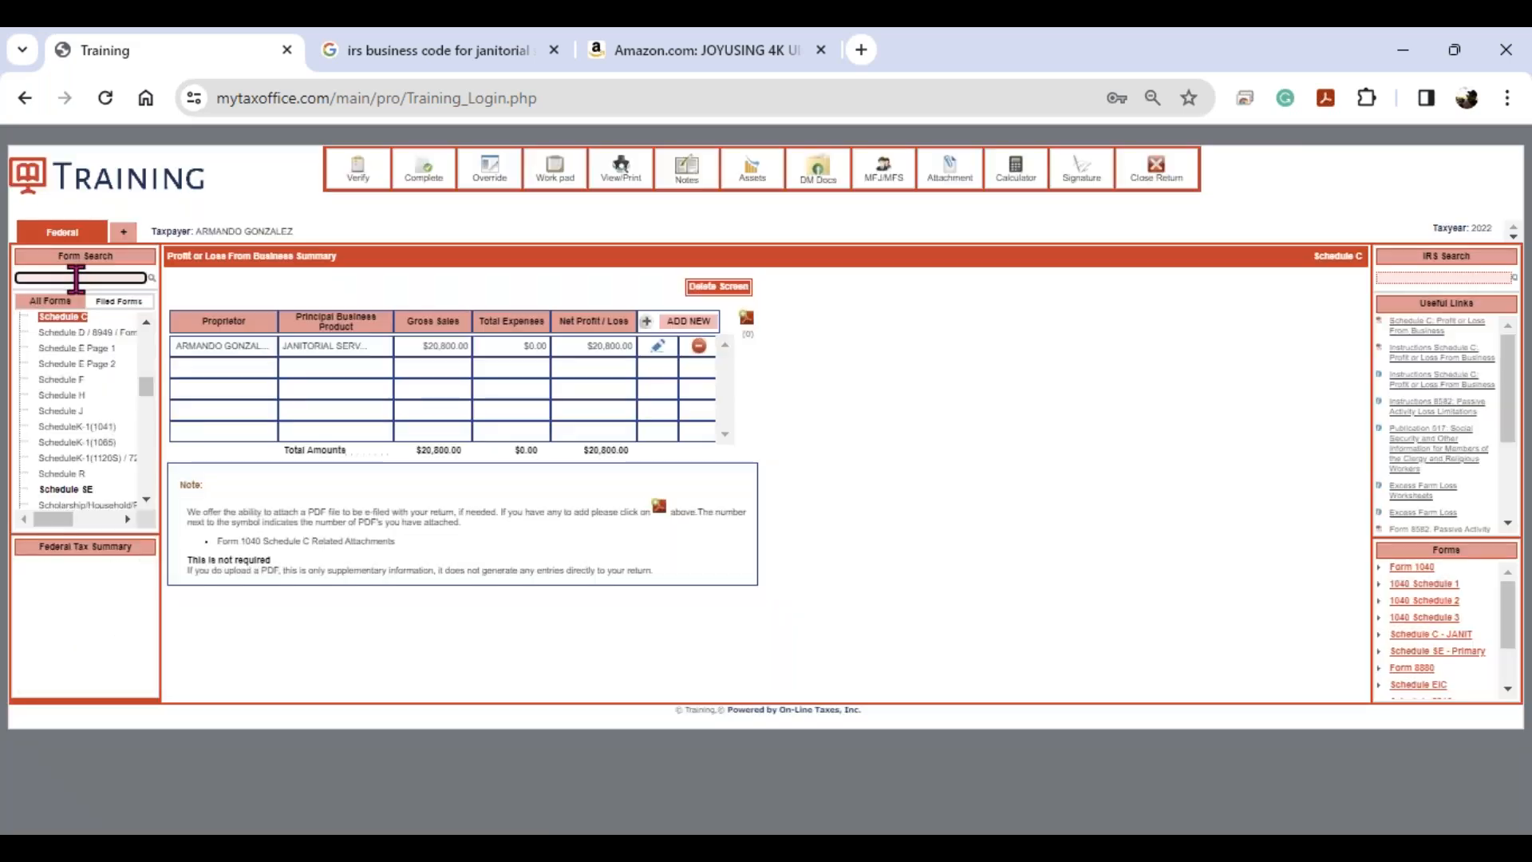
click(658, 346)
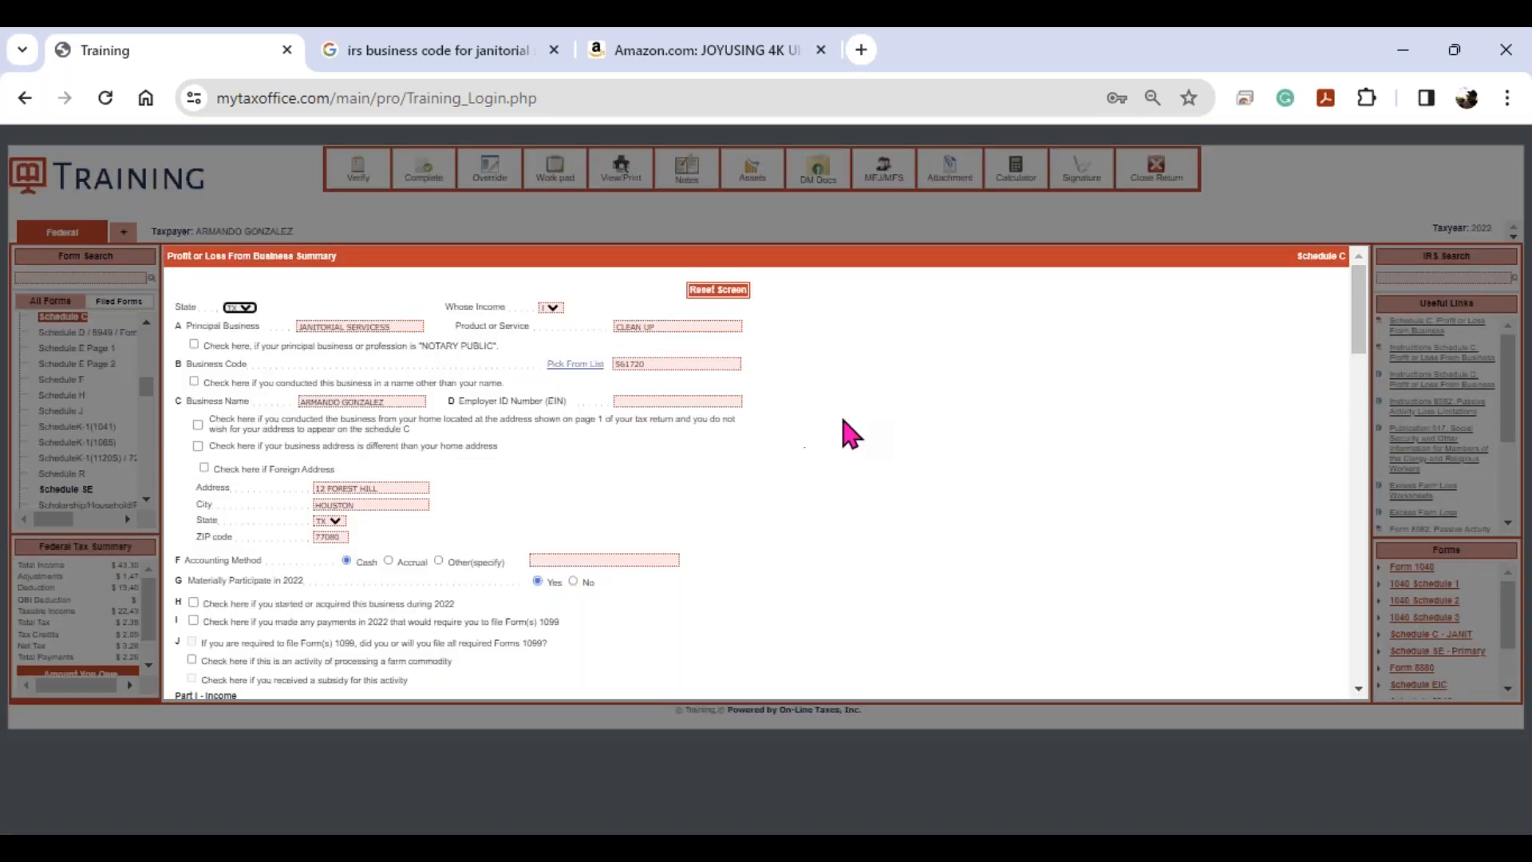
scroll(842, 420, down, 5)
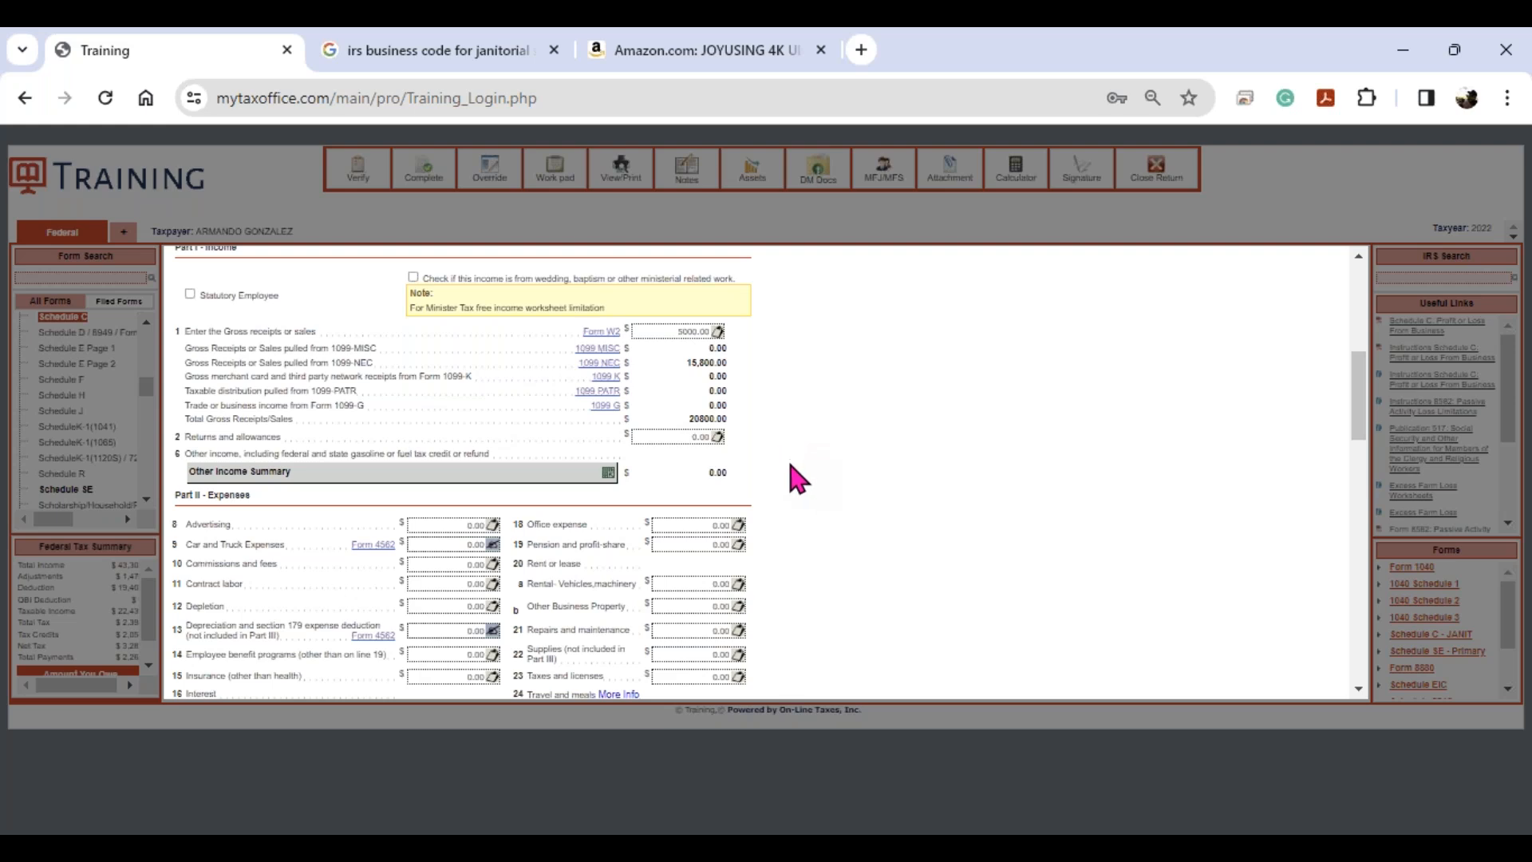
- Try 1000 on line 8 Advertising, clear it, and open the Advertising itemize worksheet instead
click(494, 528)
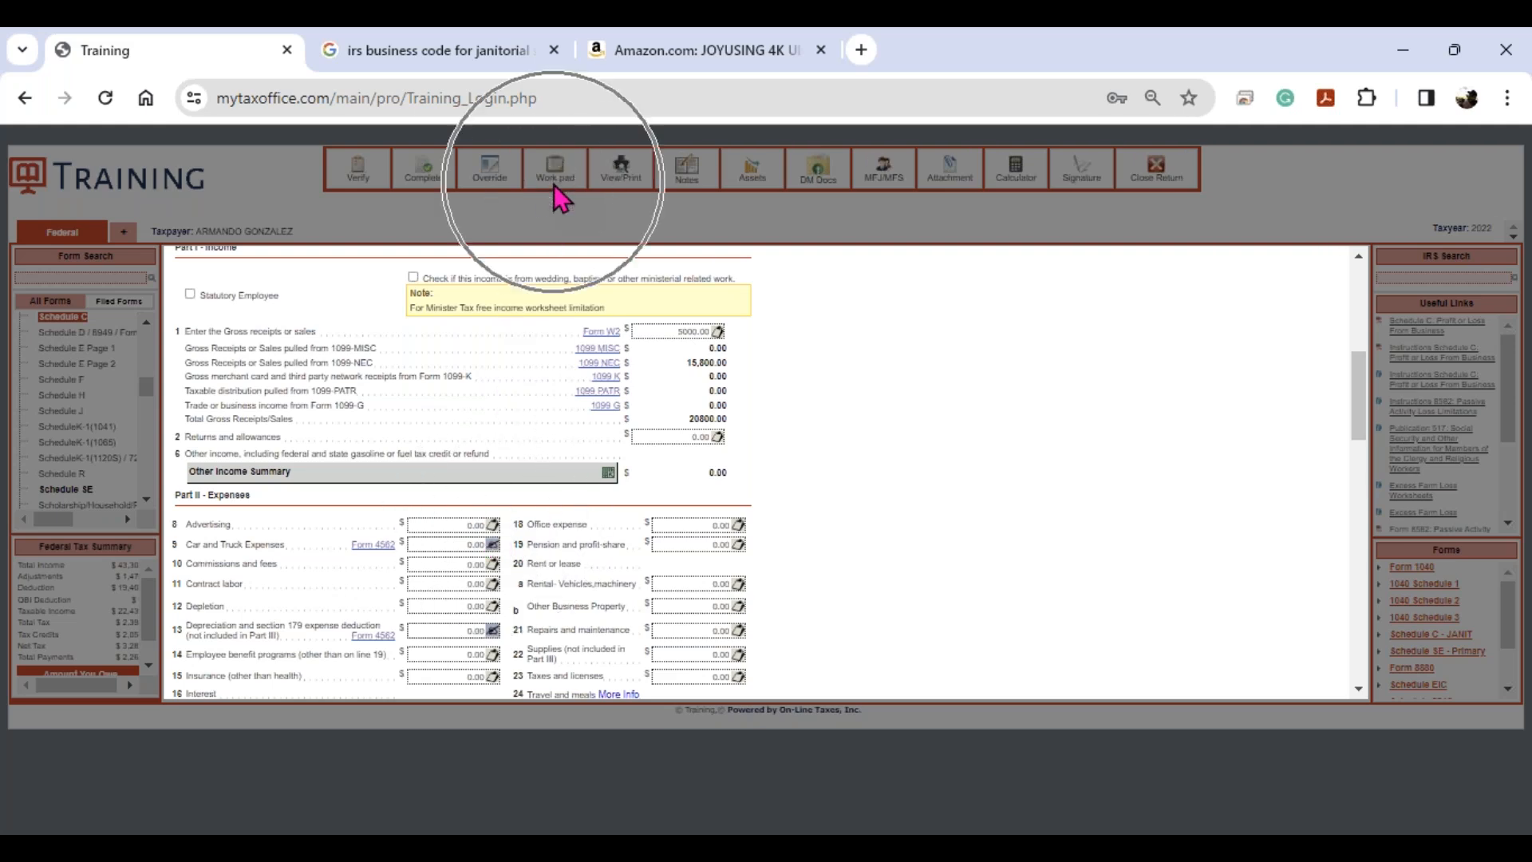
click(452, 524)
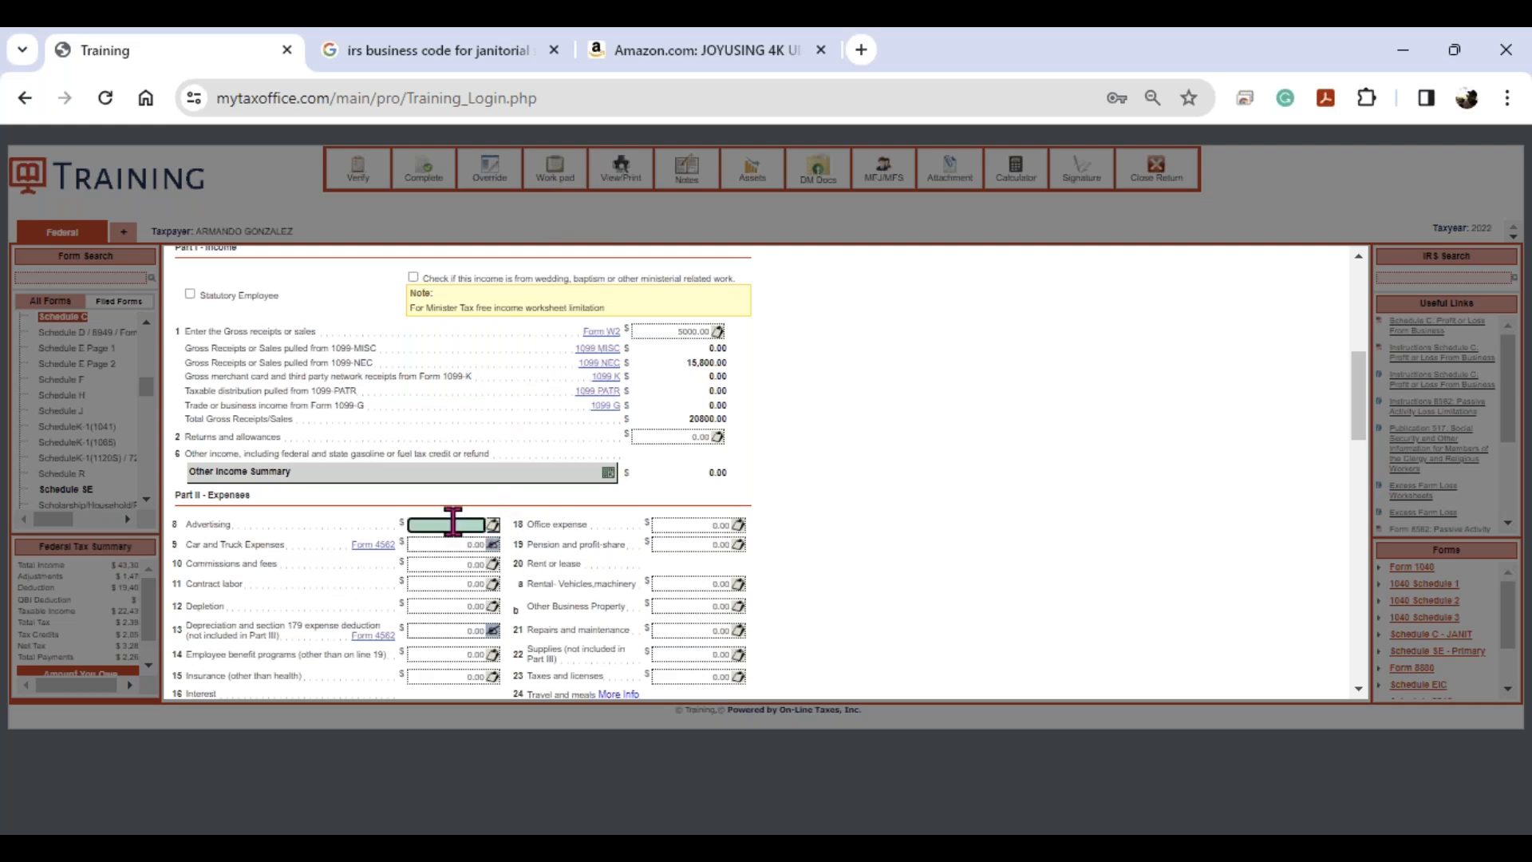
text(1000)
key(Tab)
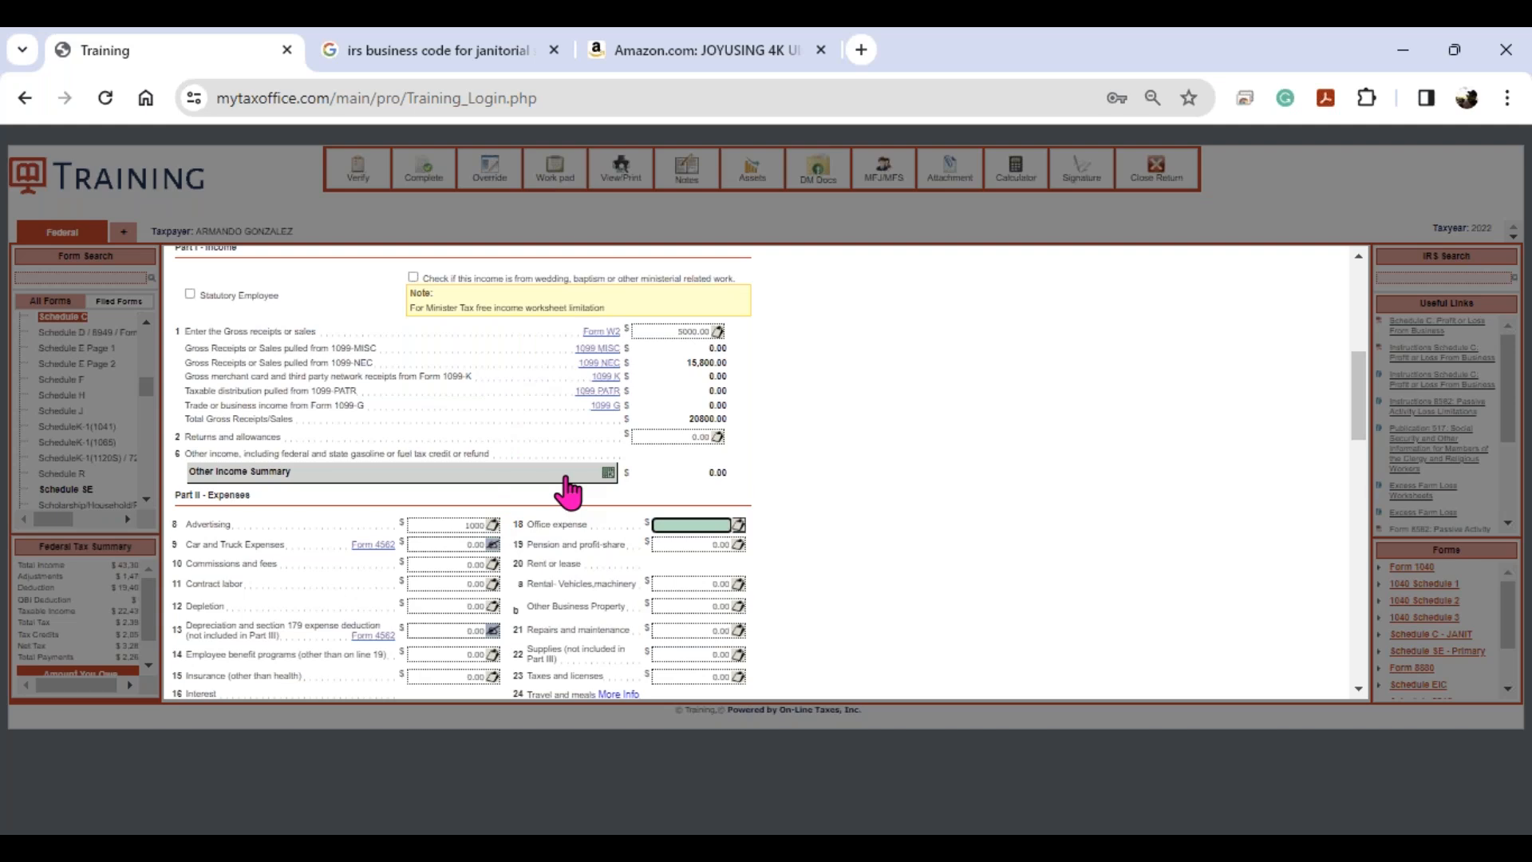
key(shift+Tab)
key(BackSpace)
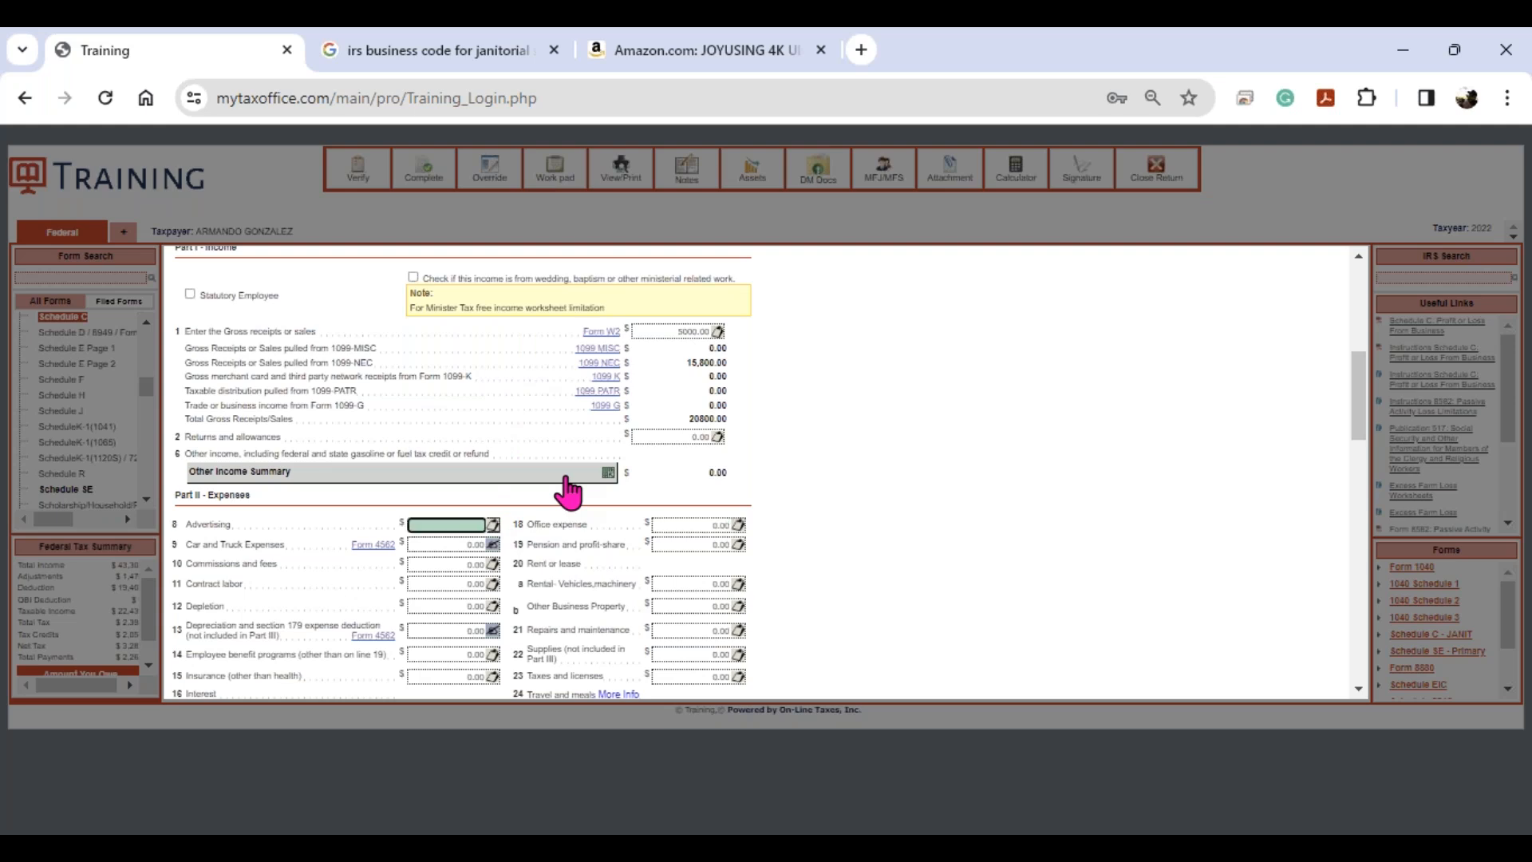
click(492, 526)
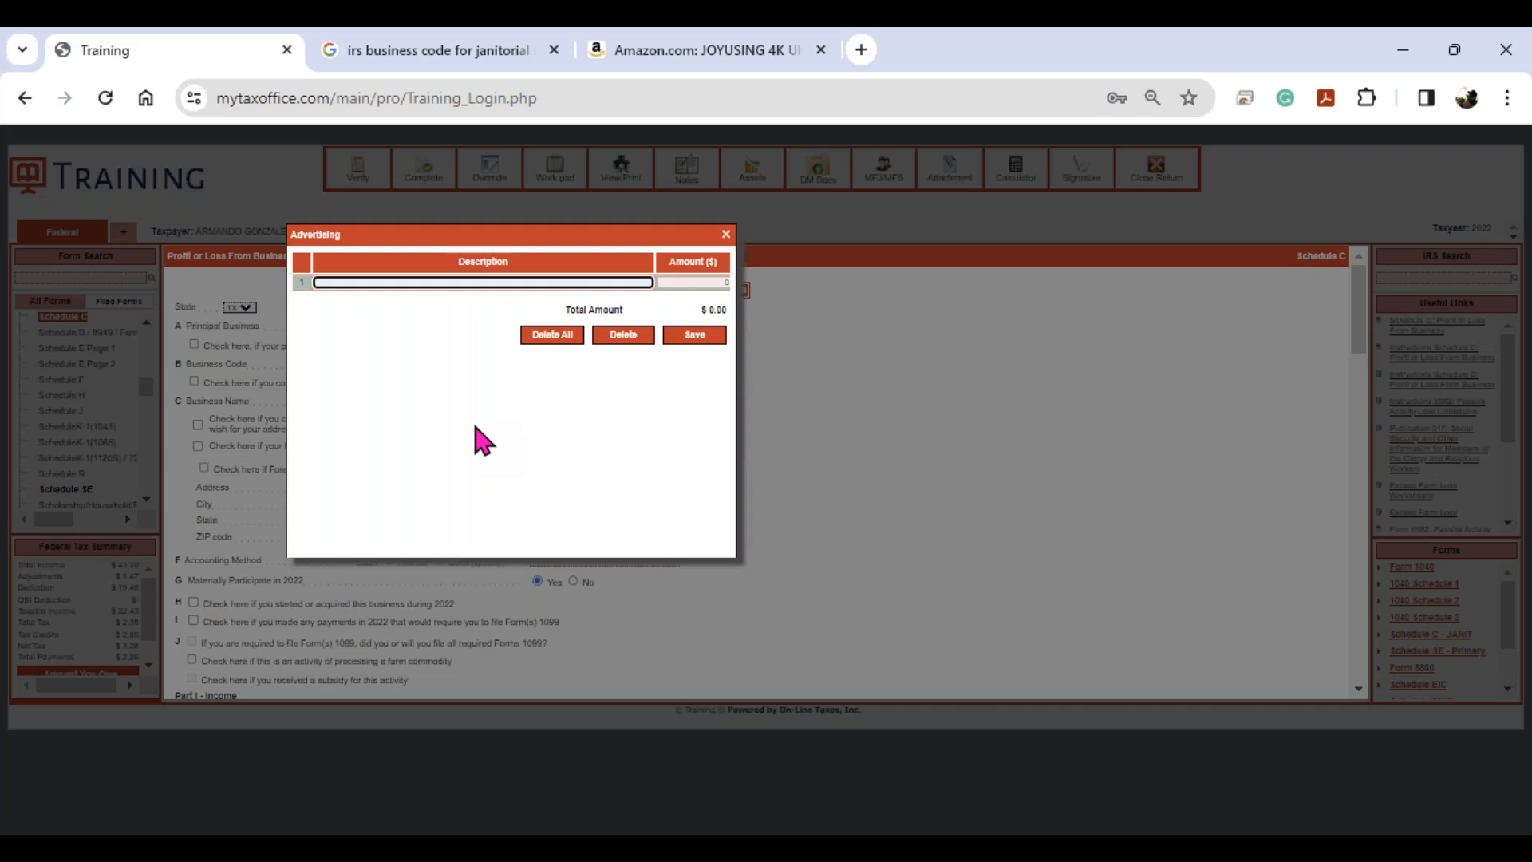
- Itemize advertising as SOCIAL MEDIA 500, FLYERS 200 and BIZ CARDS 117, and save the $817 total
text(SOC)
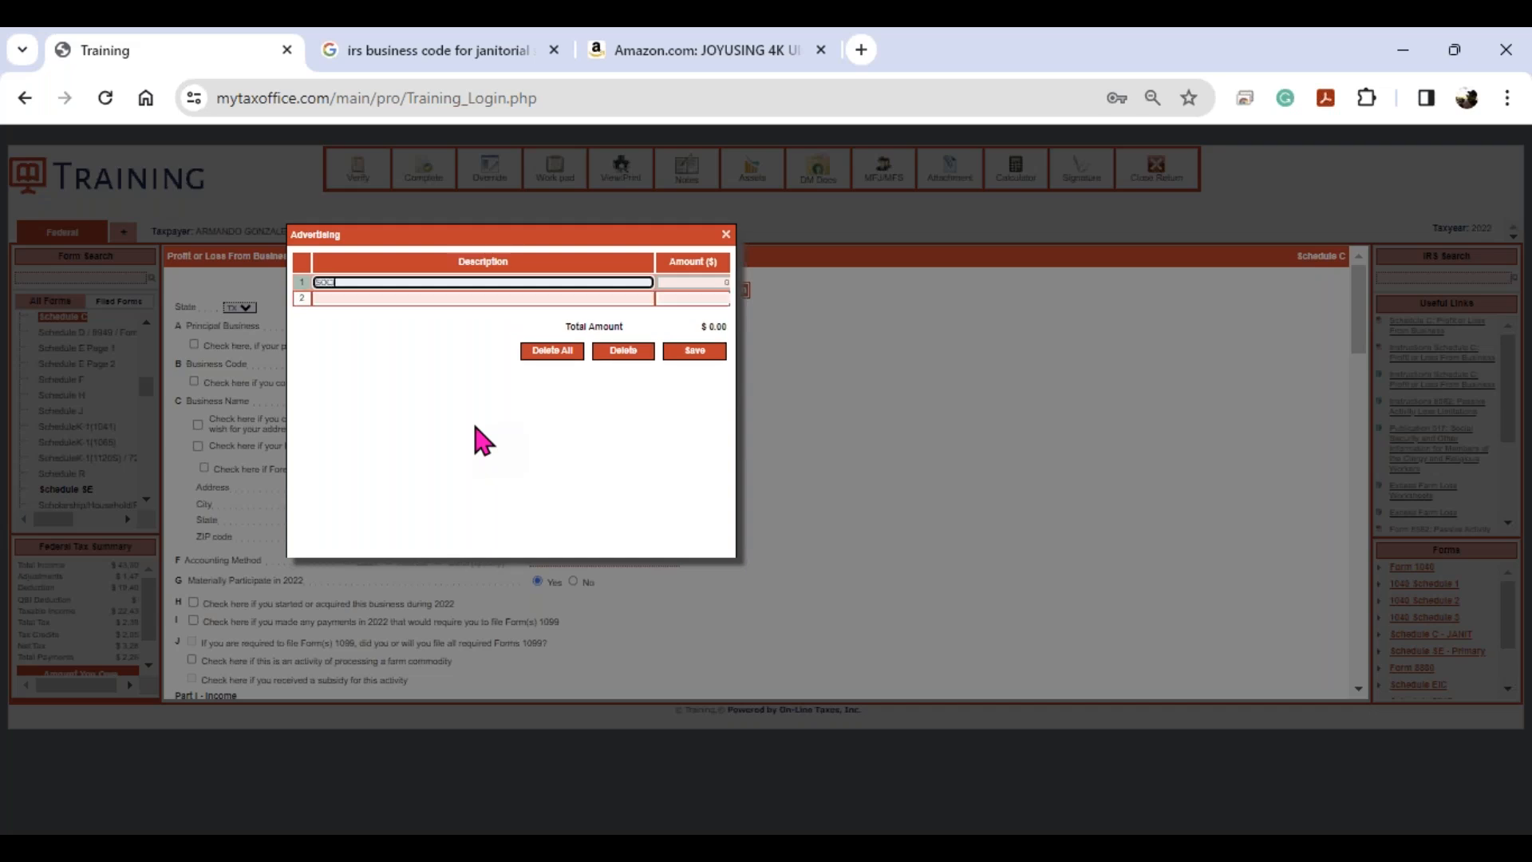
text(IAL MEDIA)
key(Tab)
text(500)
key(Tab)
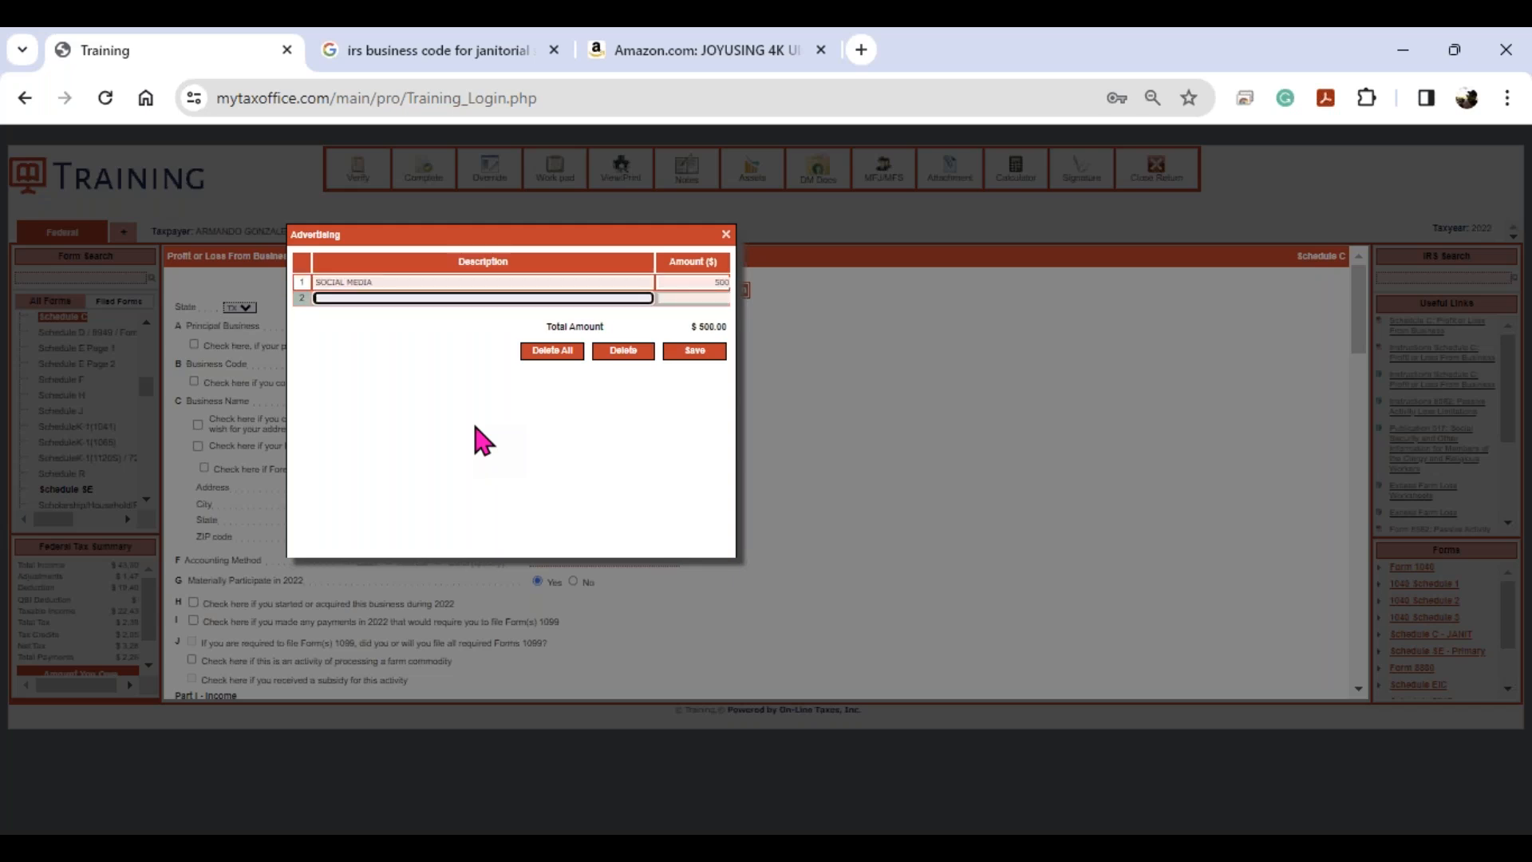
text(FLYERS)
key(Tab)
text(200)
key(Tab)
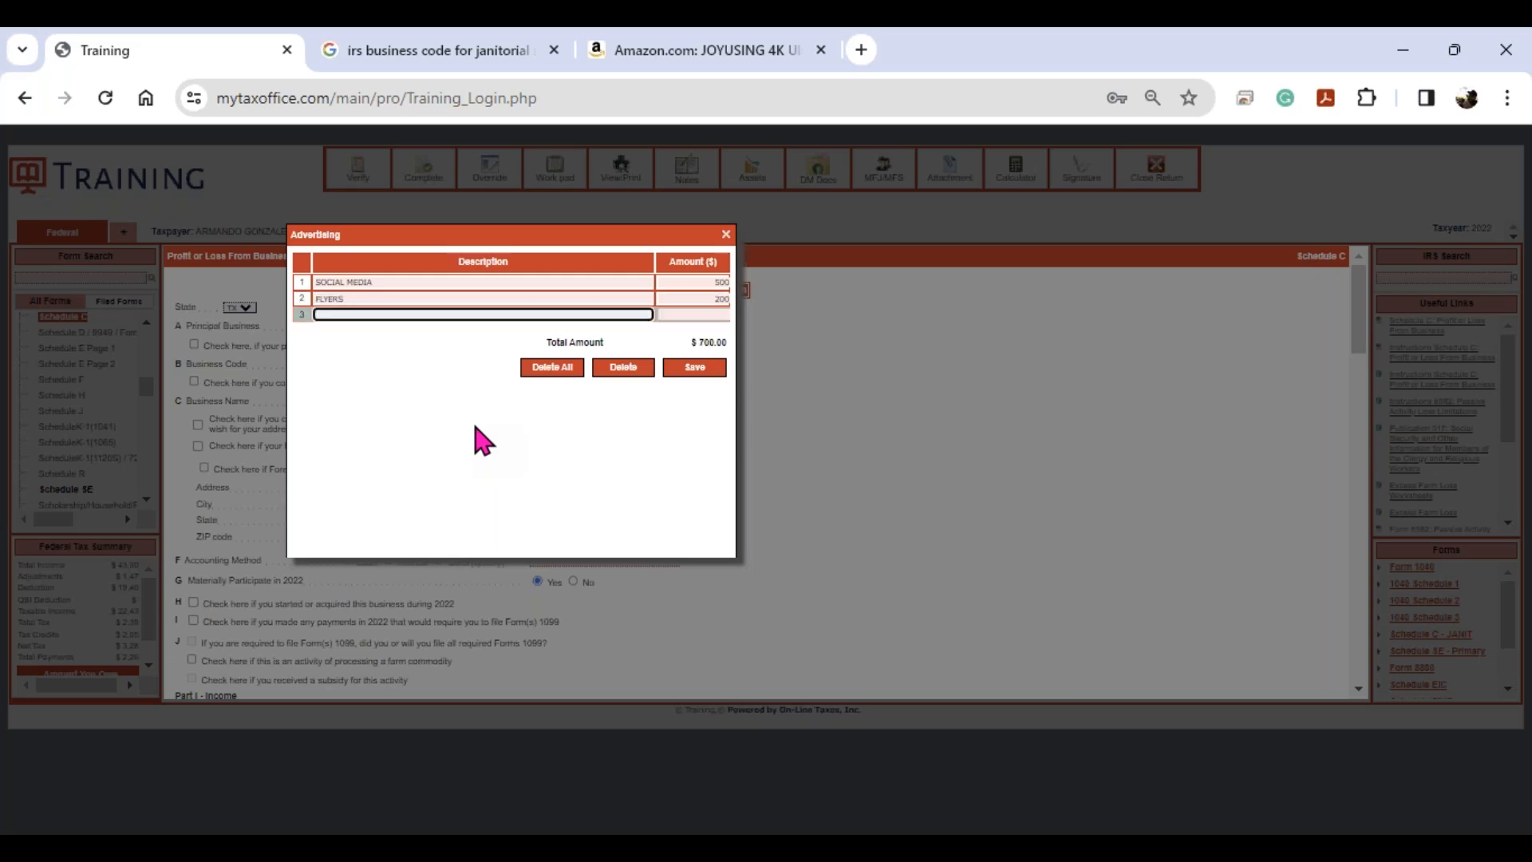
text(BIZ CARDS)
key(Tab)
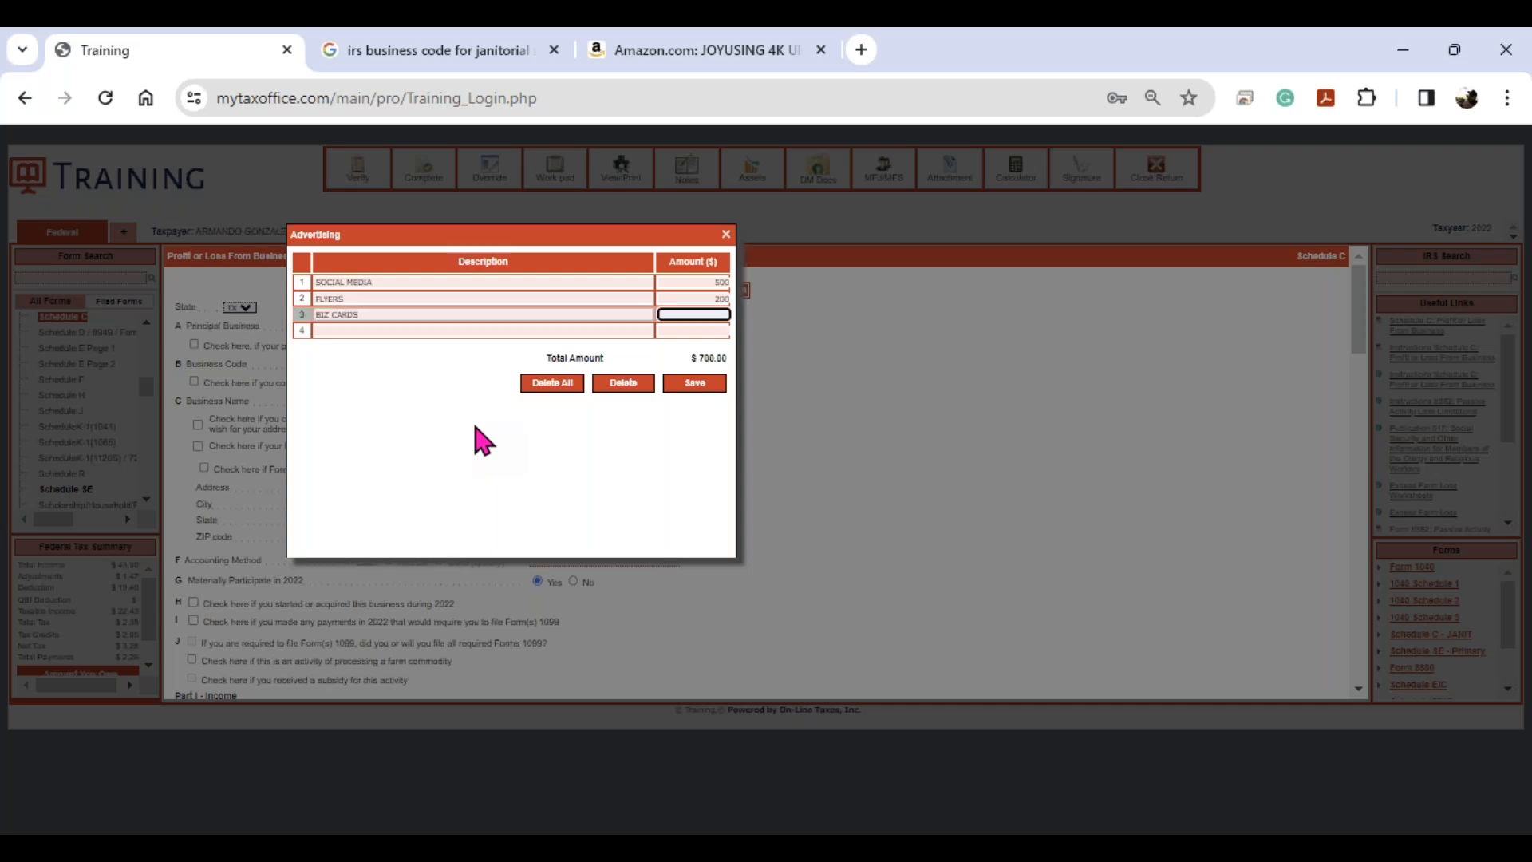
text(117)
click(680, 386)
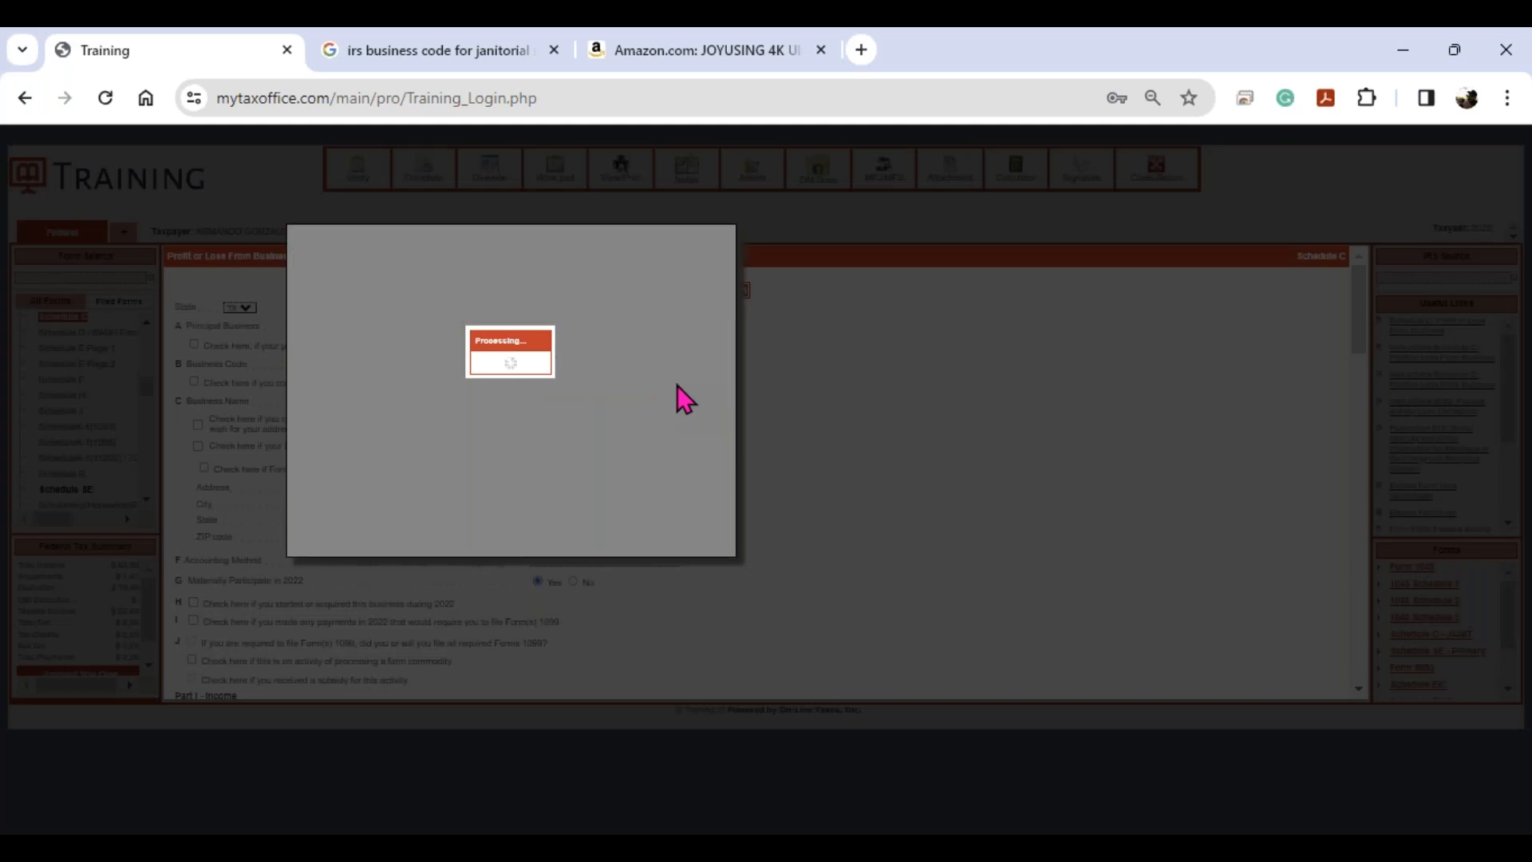
- Fill Schedule C lines 18, 11, 21, 15 and 24a with 446, 1800, 950, 2000 and 804
scroll(683, 396, down, 5)
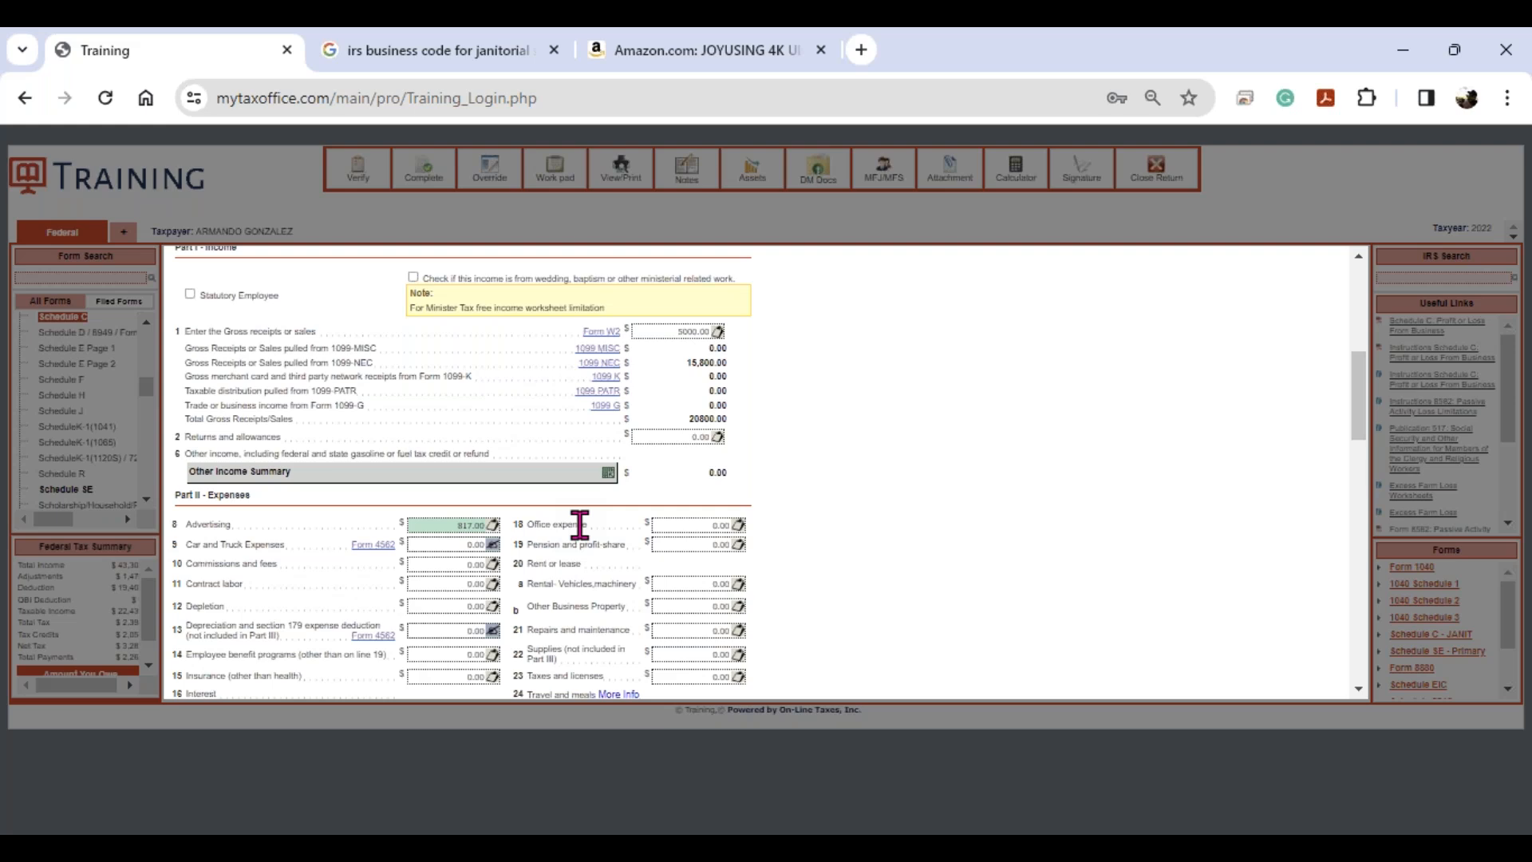
click(676, 524)
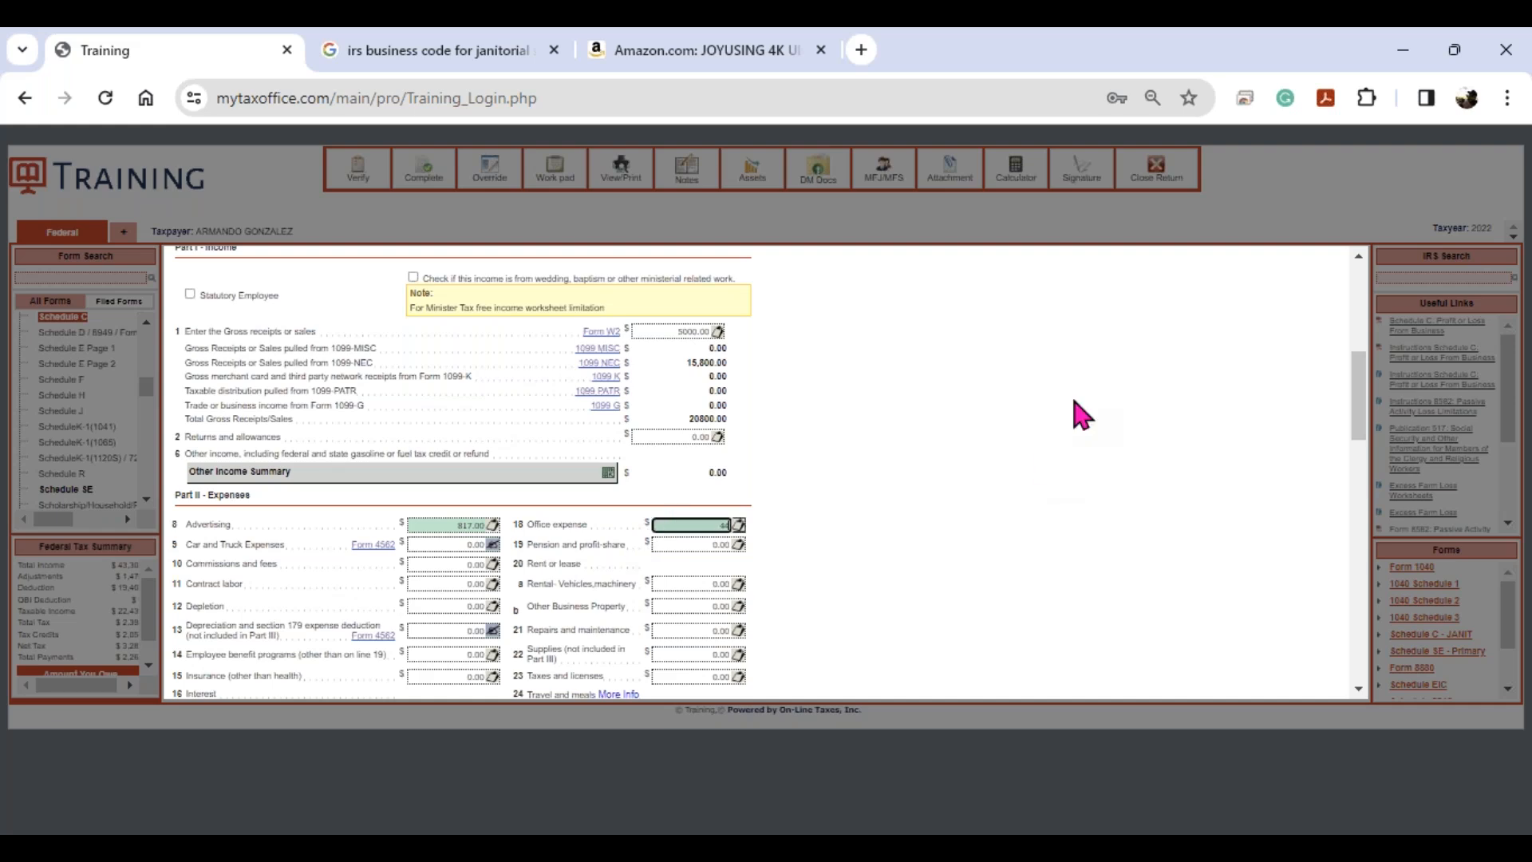
key(Tab)
key(Tab)
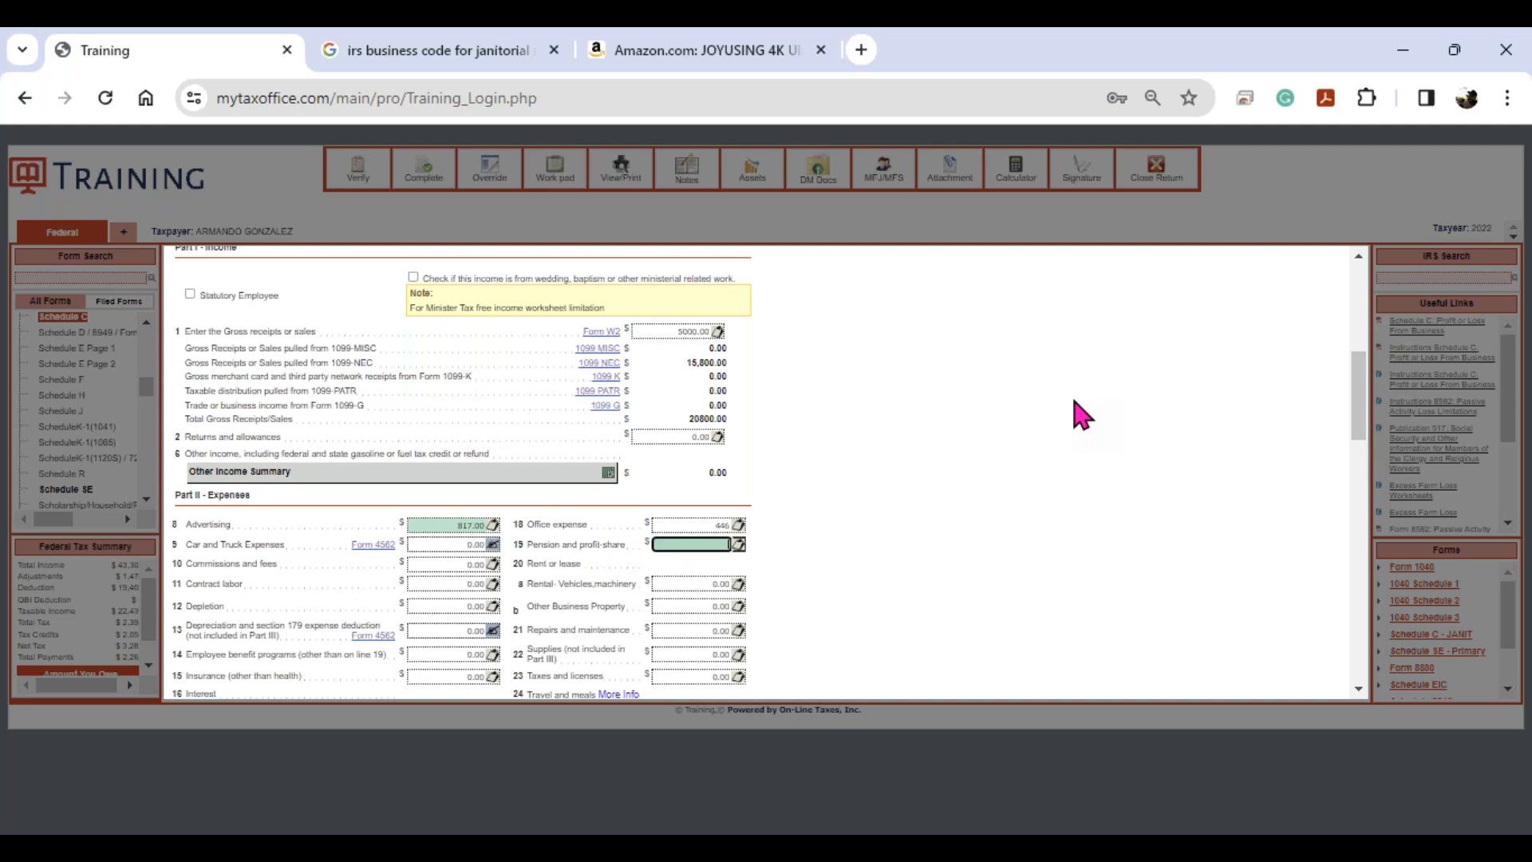
key(Tab)
key(Tab)
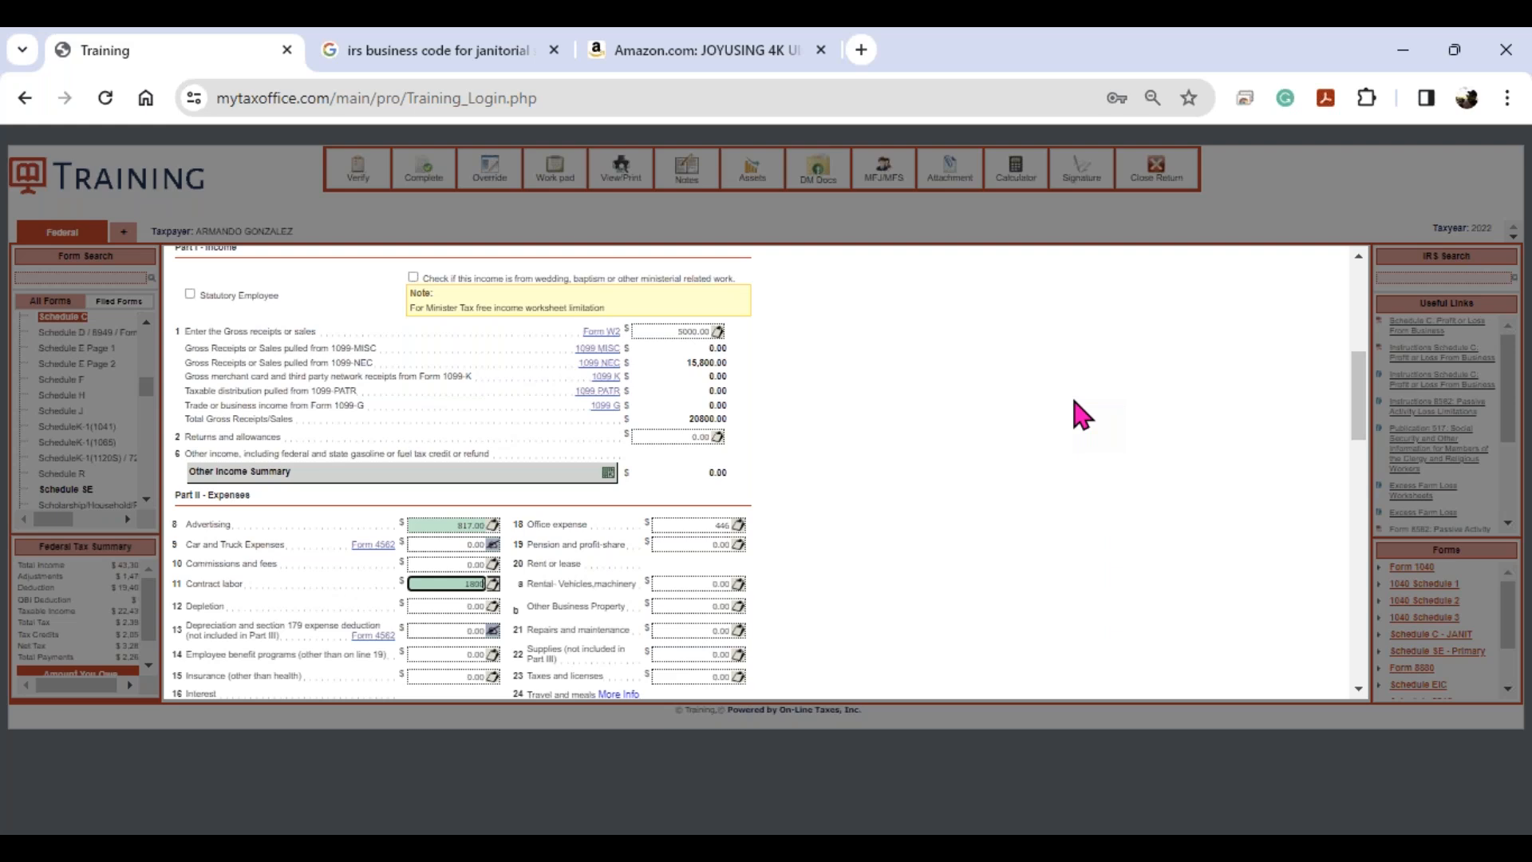
key(Tab)
key(Tab)
key(Tab)
key(Tab)
key(Tab)
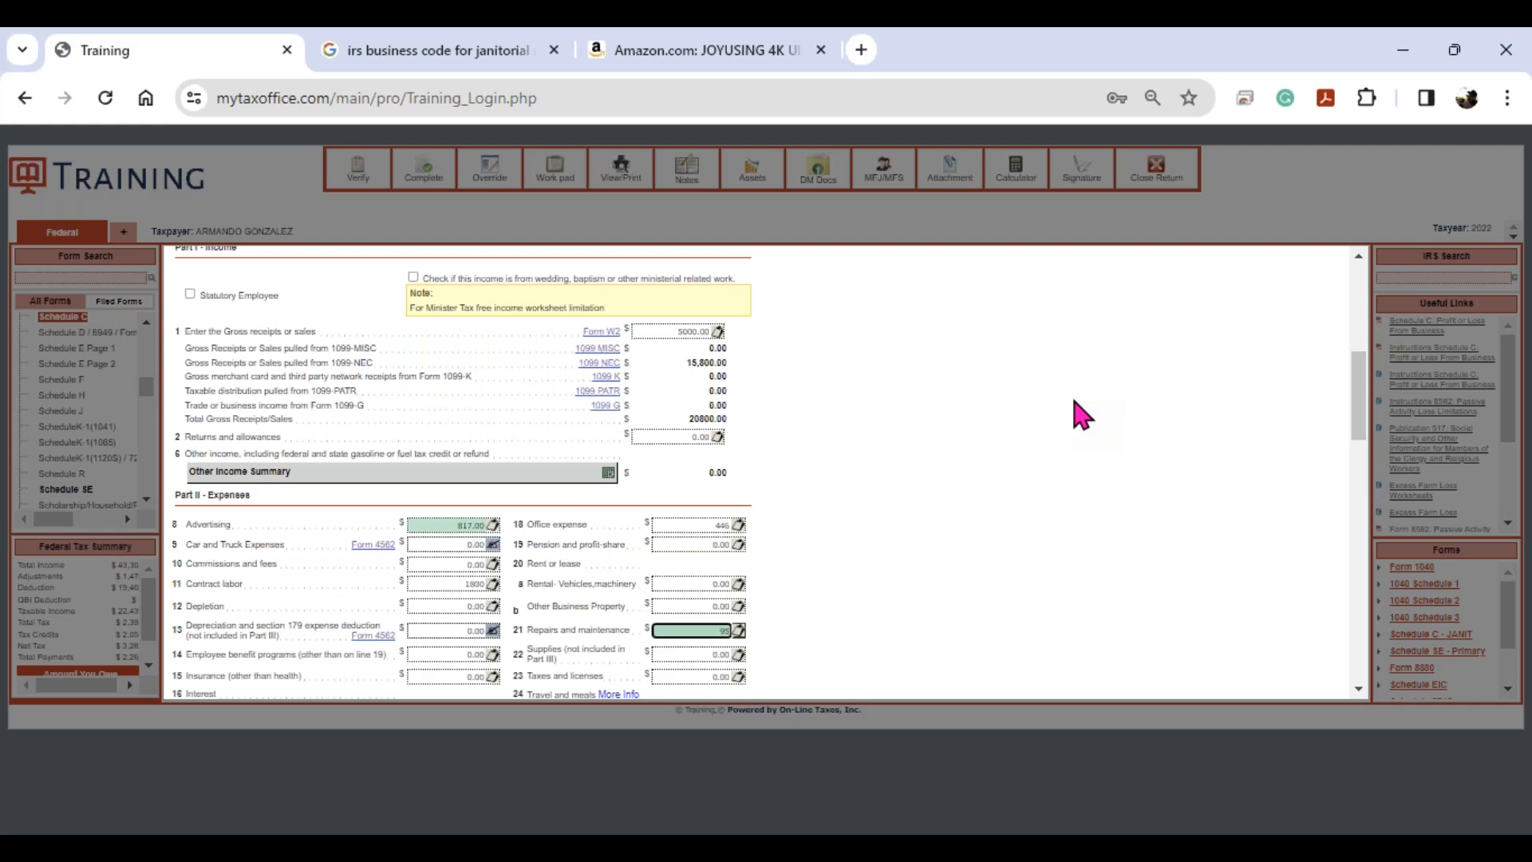
key(Tab)
key(Tab)
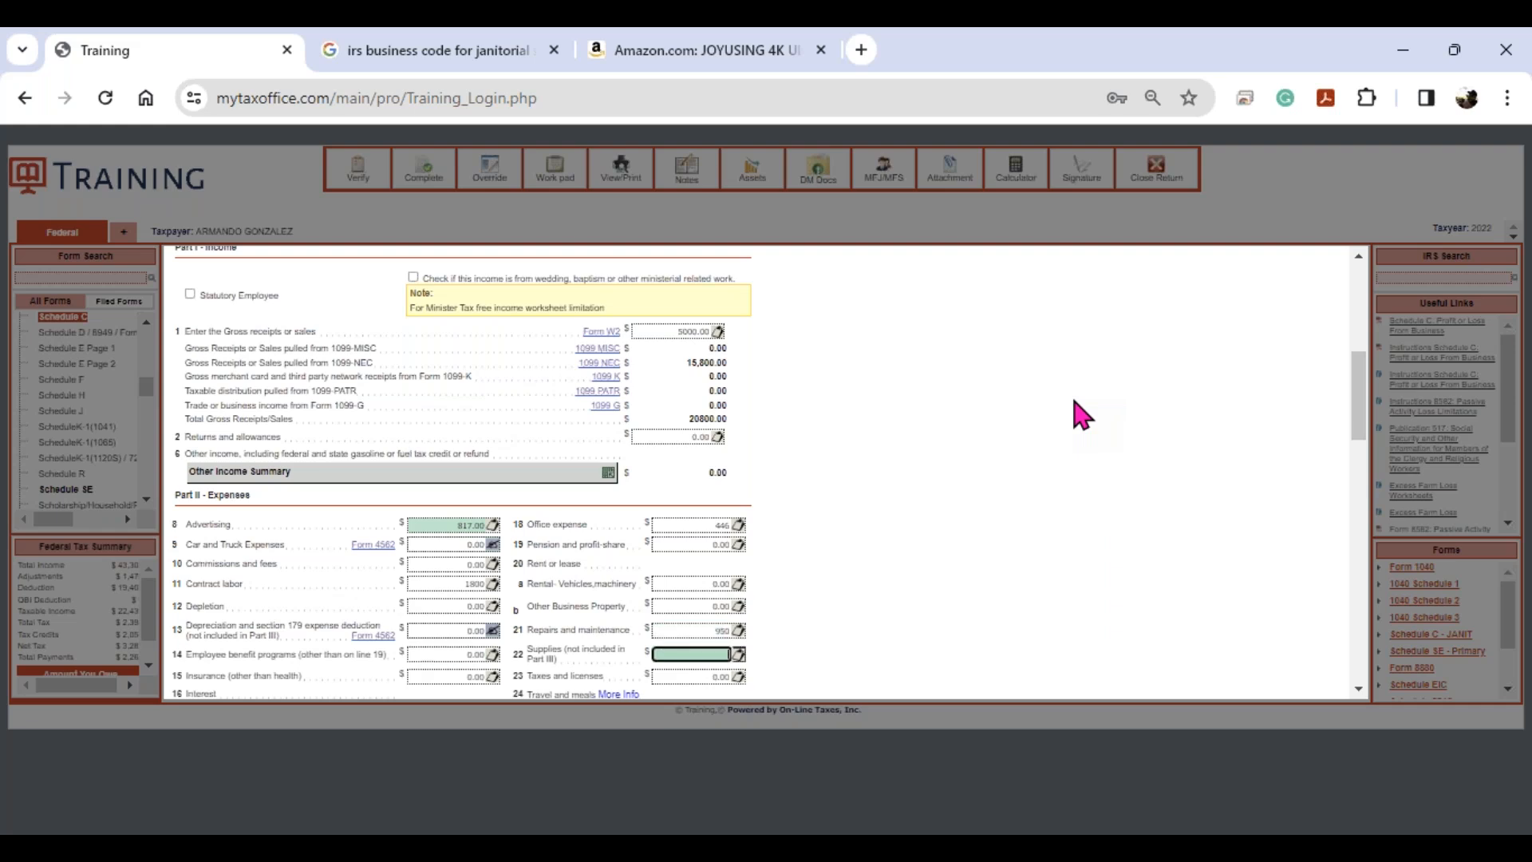
key(Tab)
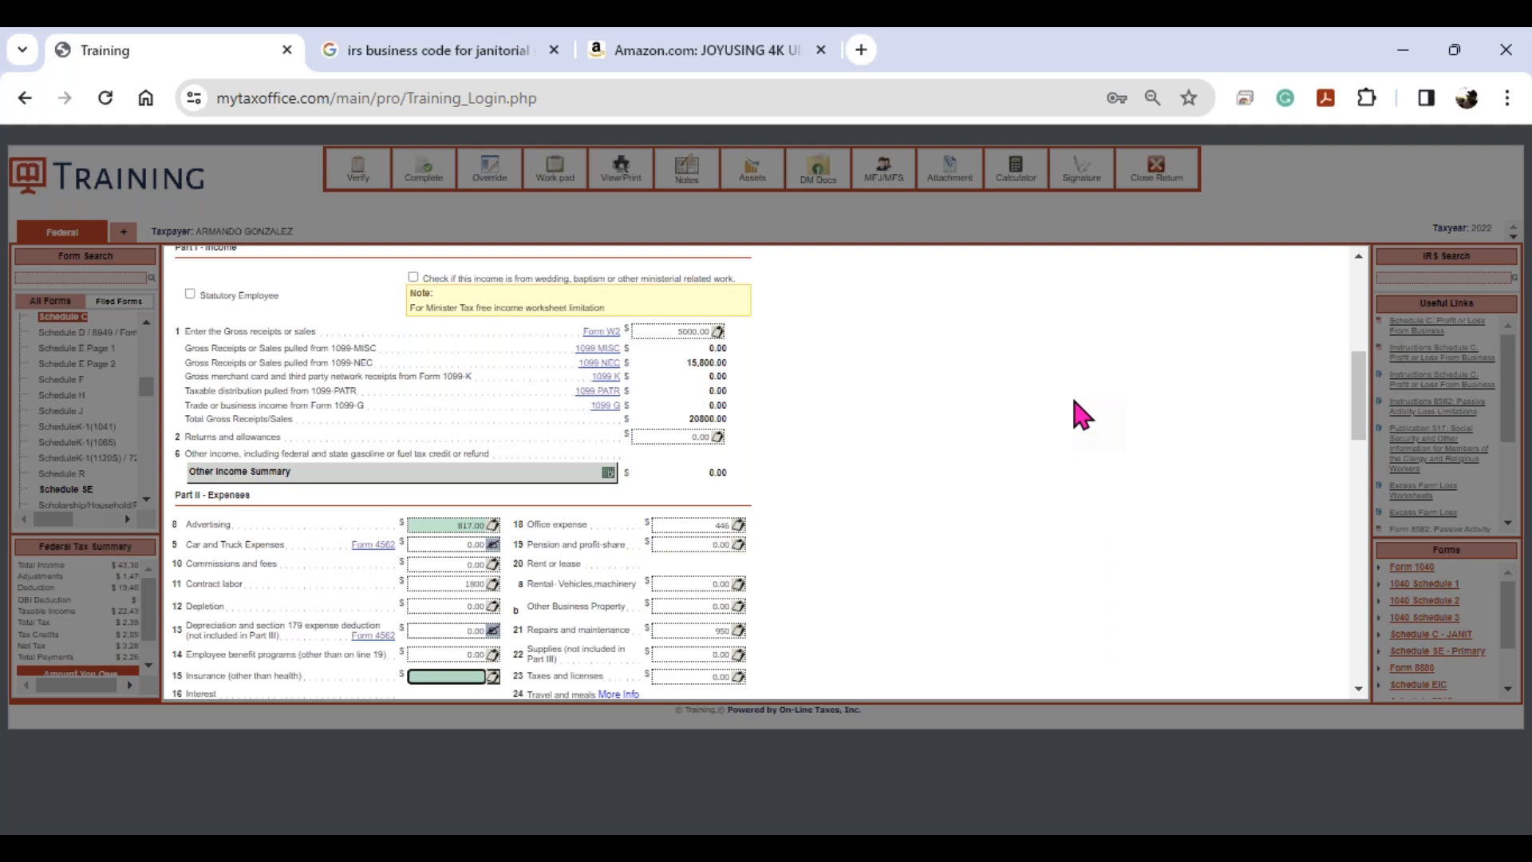
key(Tab)
key(Tab)
key(Tab)
key(Tab)
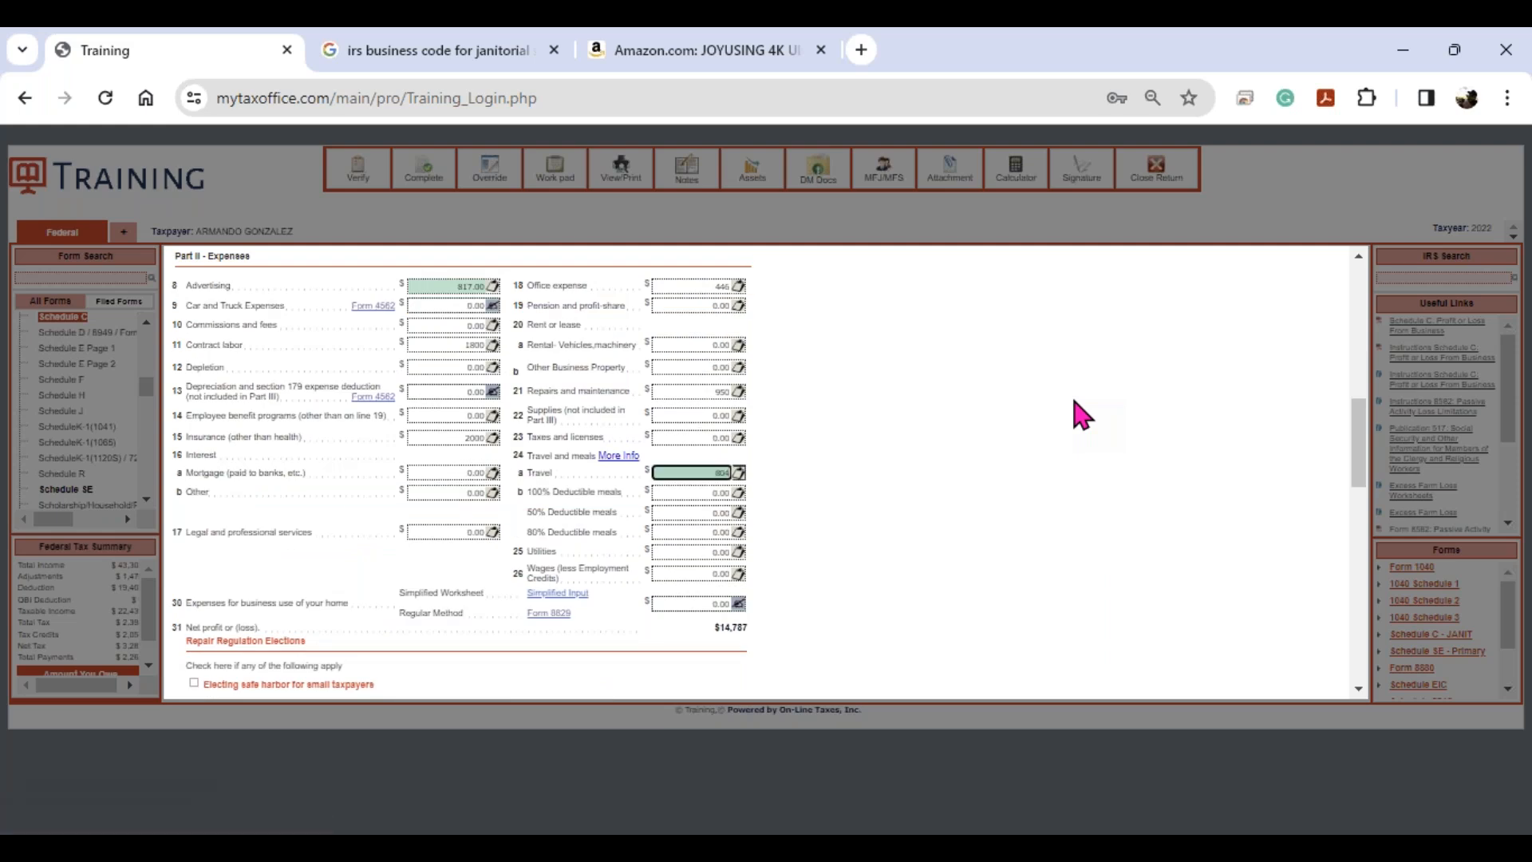
key(Tab)
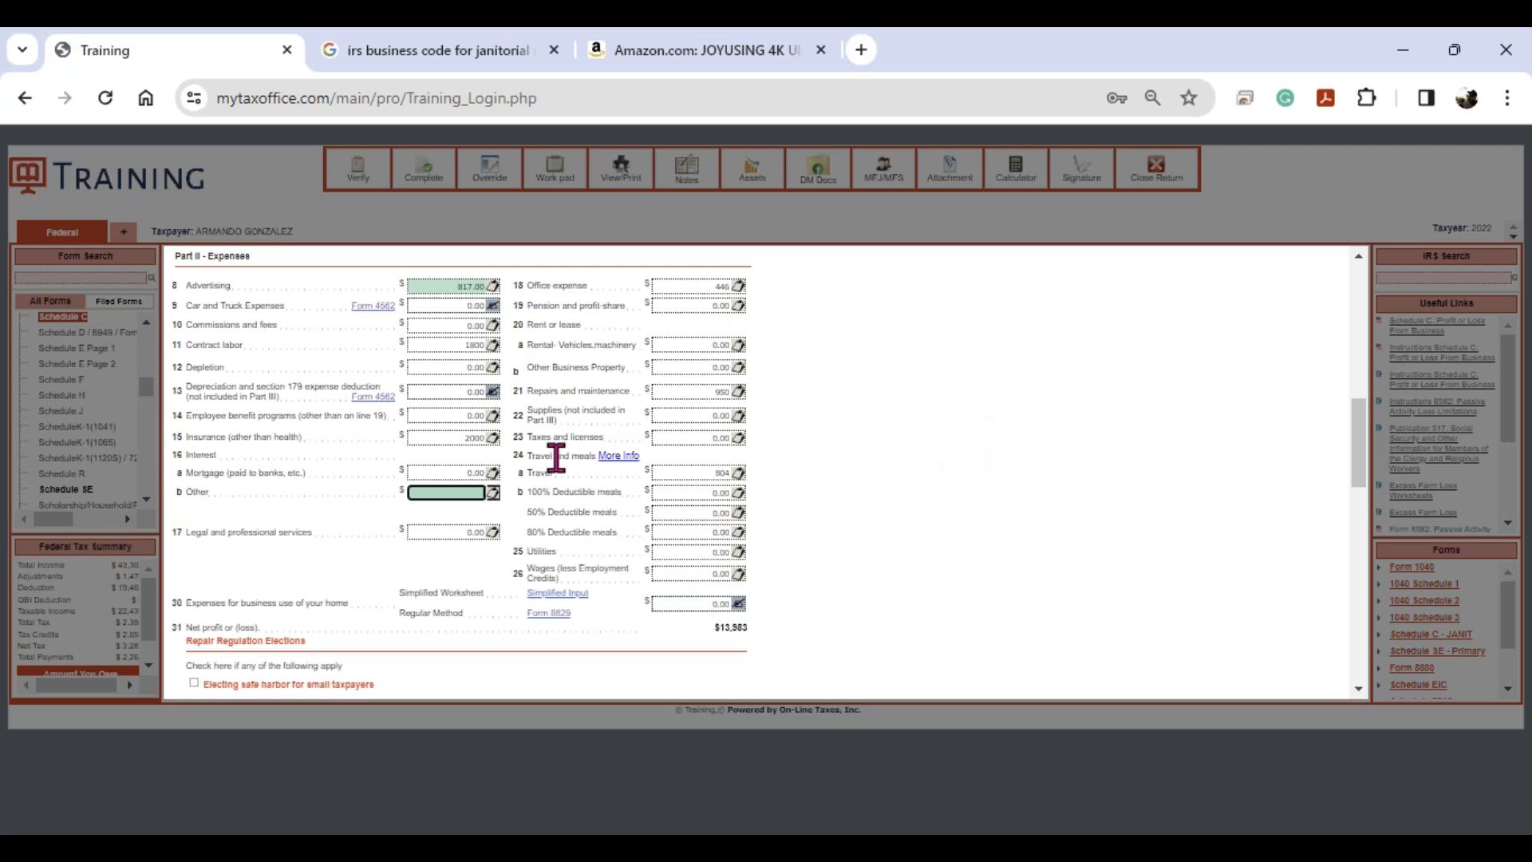
- Scroll Schedule C past Parts III and IV down to Part V Other Expenses
scroll(771, 498, down, 8)
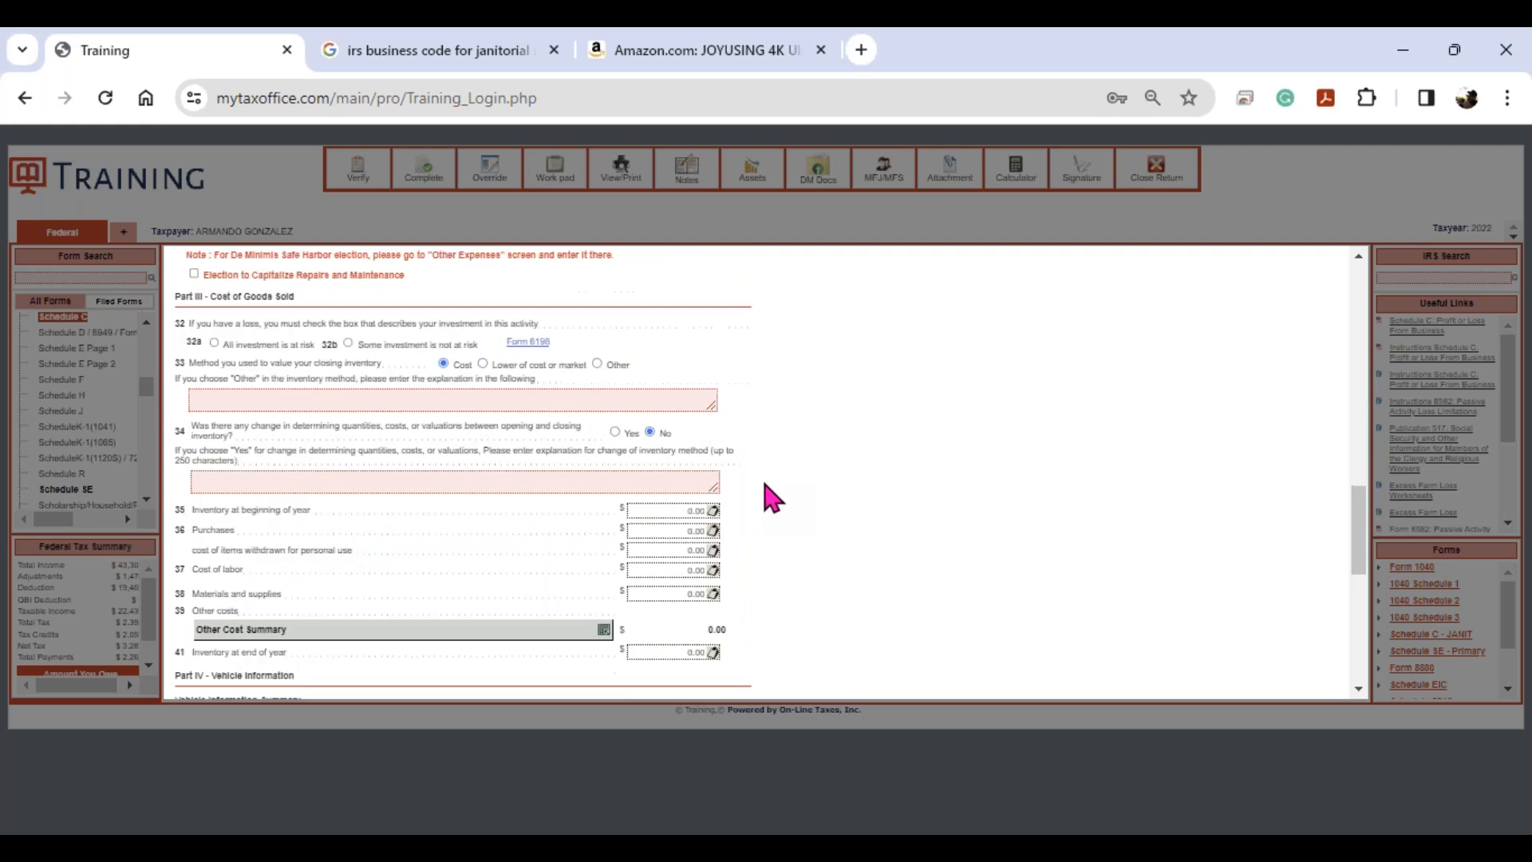
scroll(764, 482, down, 3)
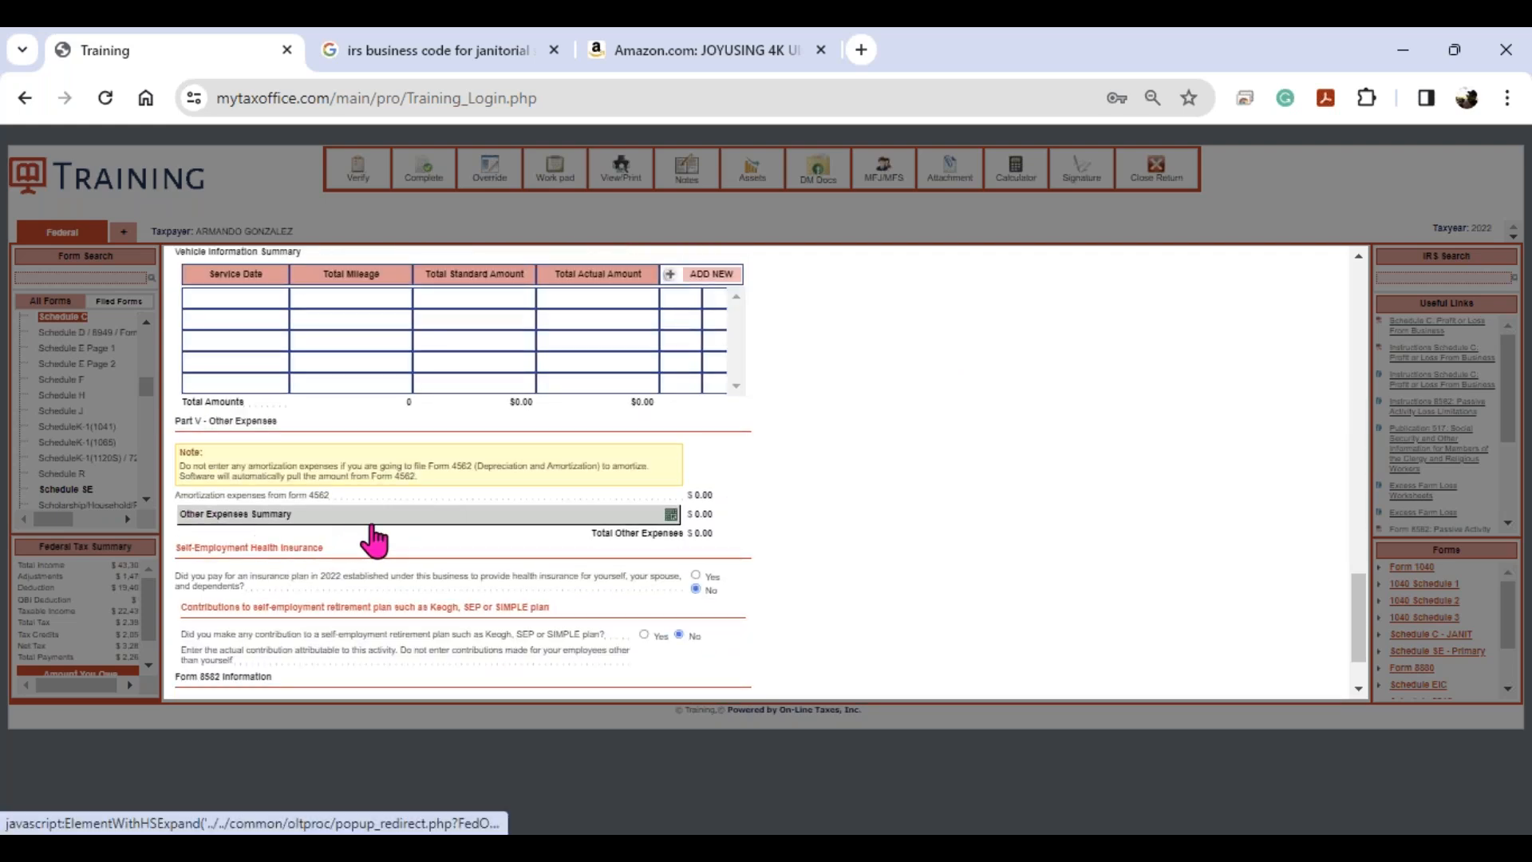
- Itemize other expenses as CELL PHONE 910 and INTERNET 650, and save the $1,560 list
click(671, 514)
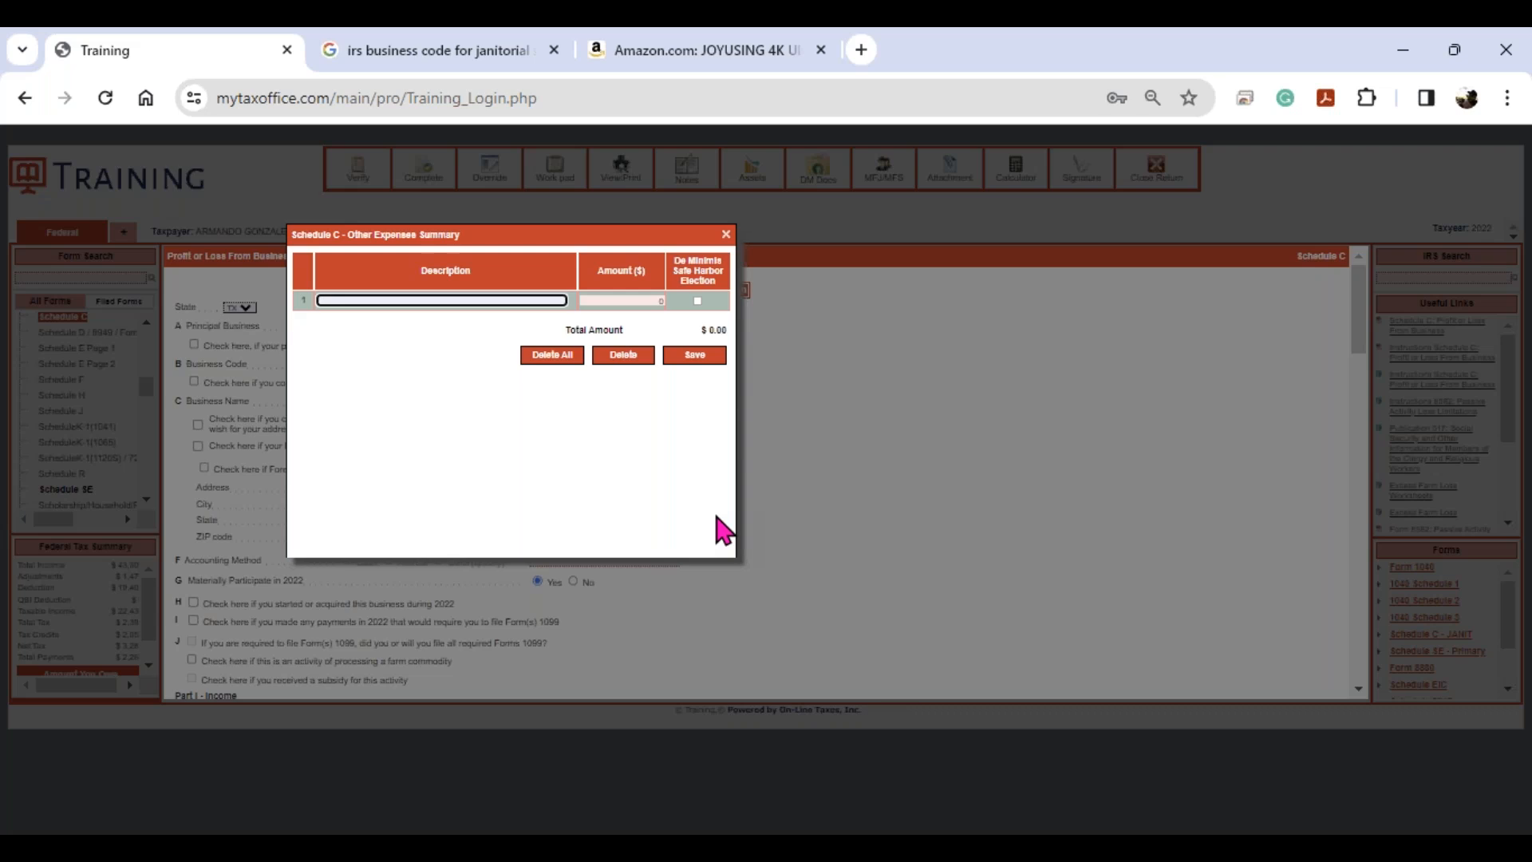
text(CELL PHONE)
key(Tab)
text(910)
key(Tab)
key(Tab)
text(INTERNET)
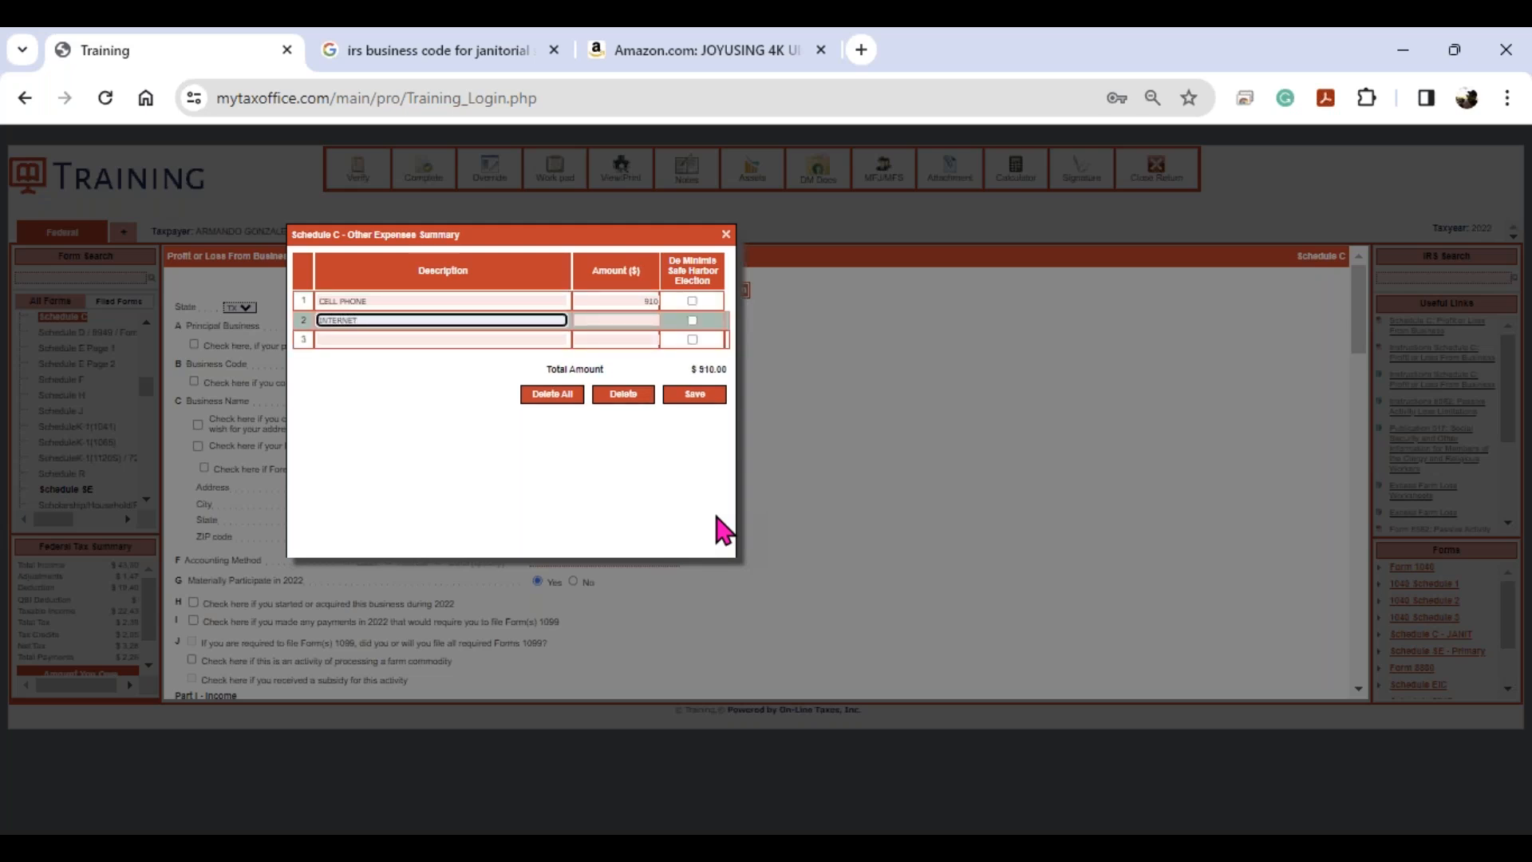
key(Tab)
text(650)
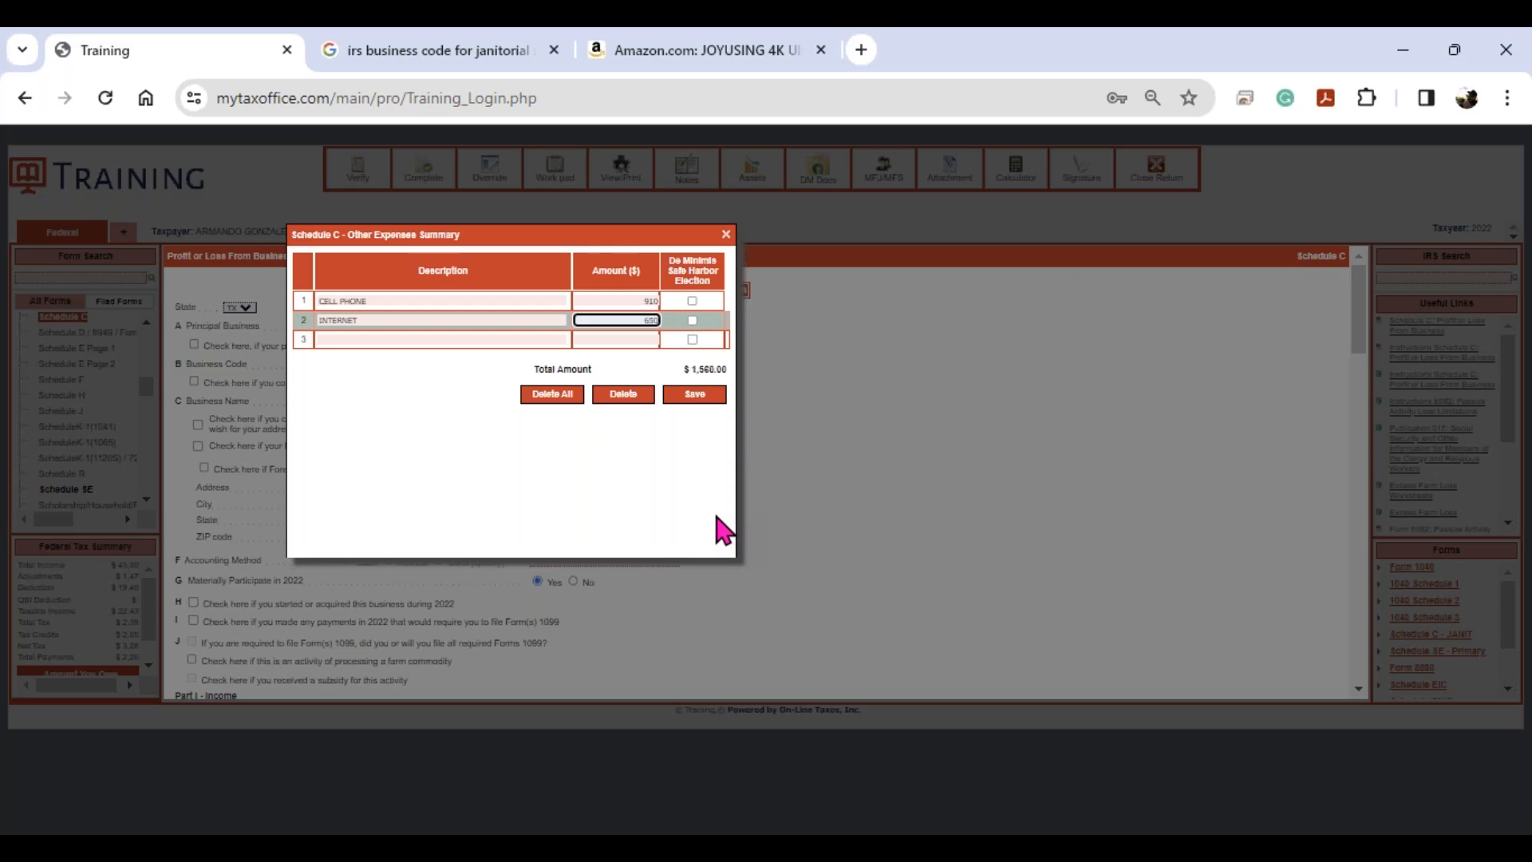
click(702, 401)
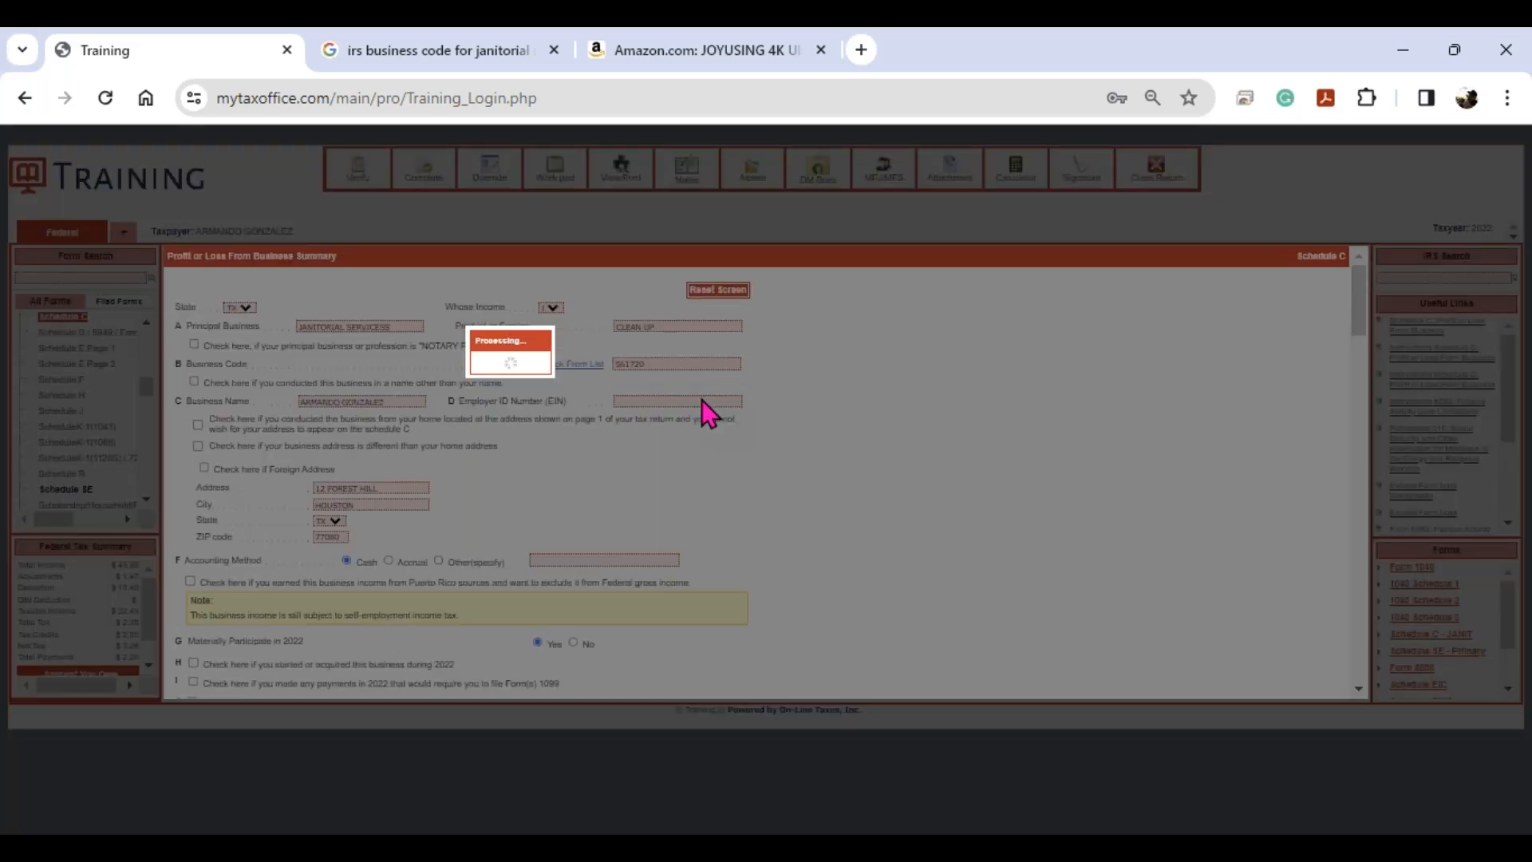
scroll(704, 435, down, 3)
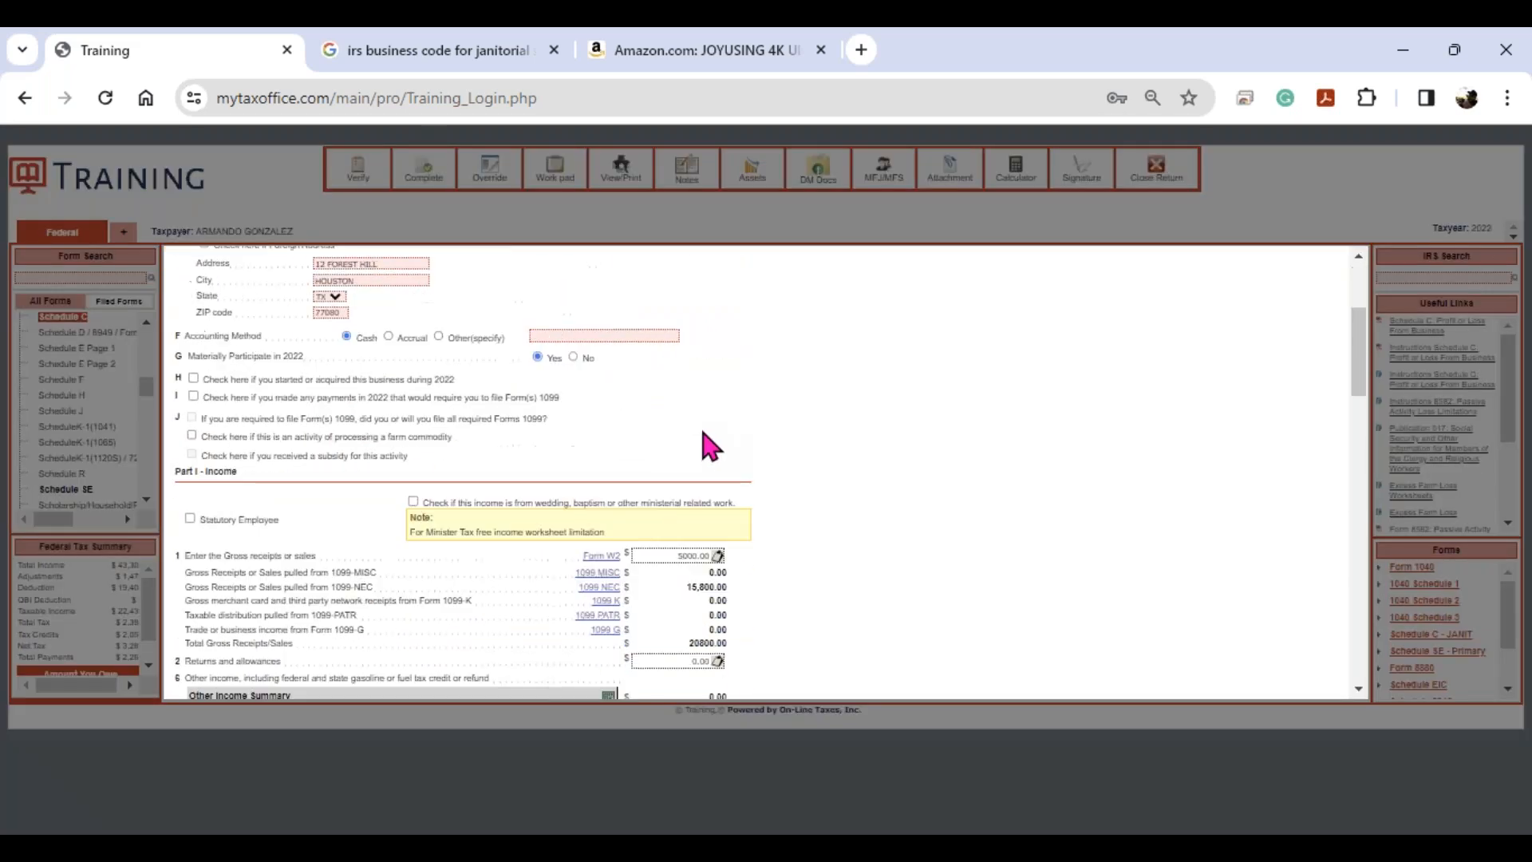
scroll(704, 435, down, 3)
scroll(710, 447, down, 3)
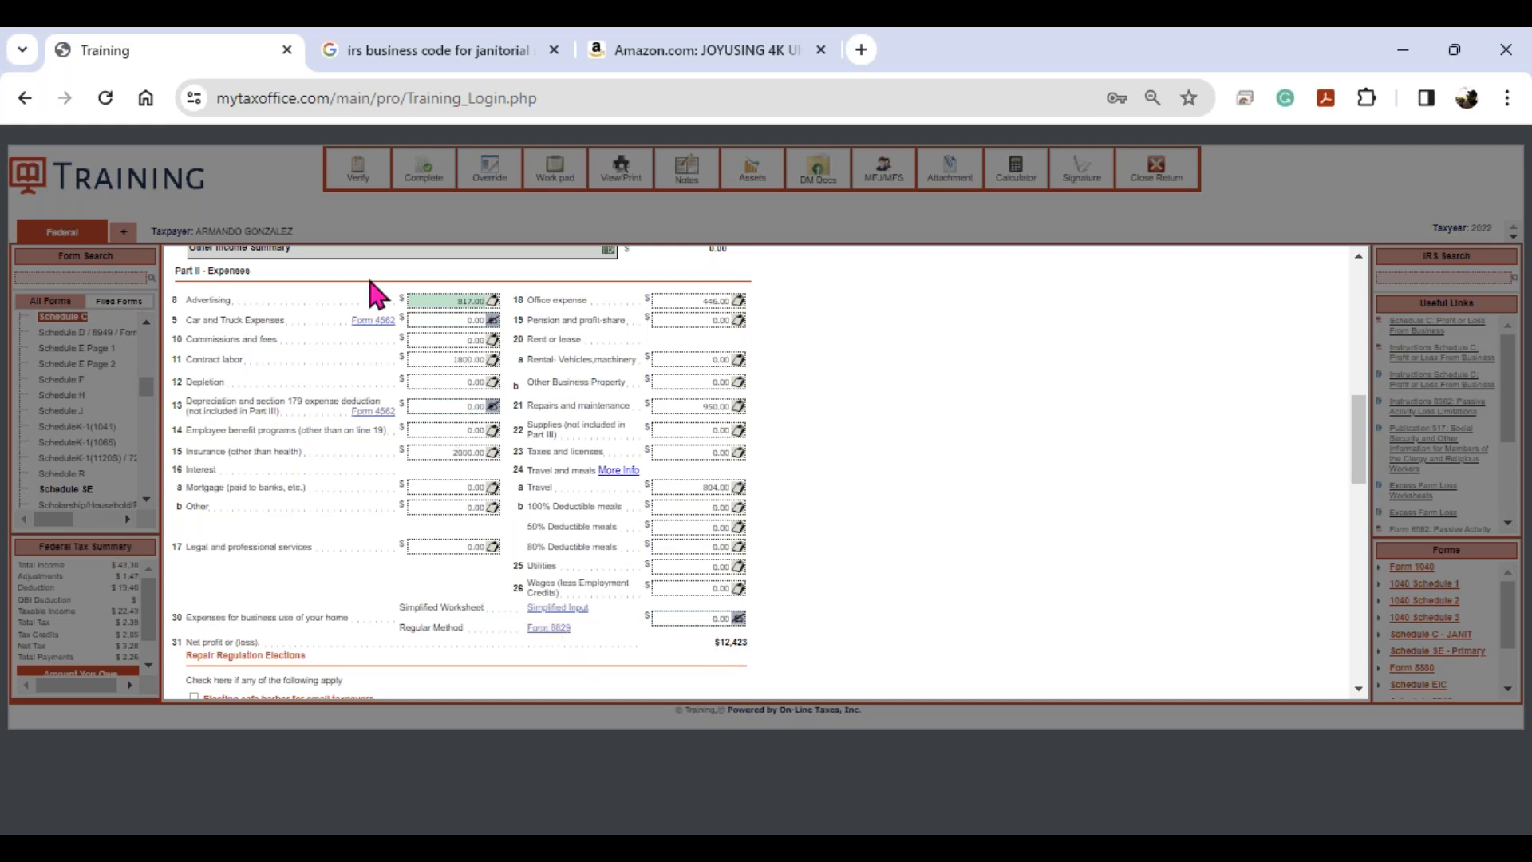
click(358, 324)
key(ctrl)
key(ctrl)
key(ctrl)
- Open Form 4562 from line 13 and add a new depreciation form for the janitorial business
click(365, 411)
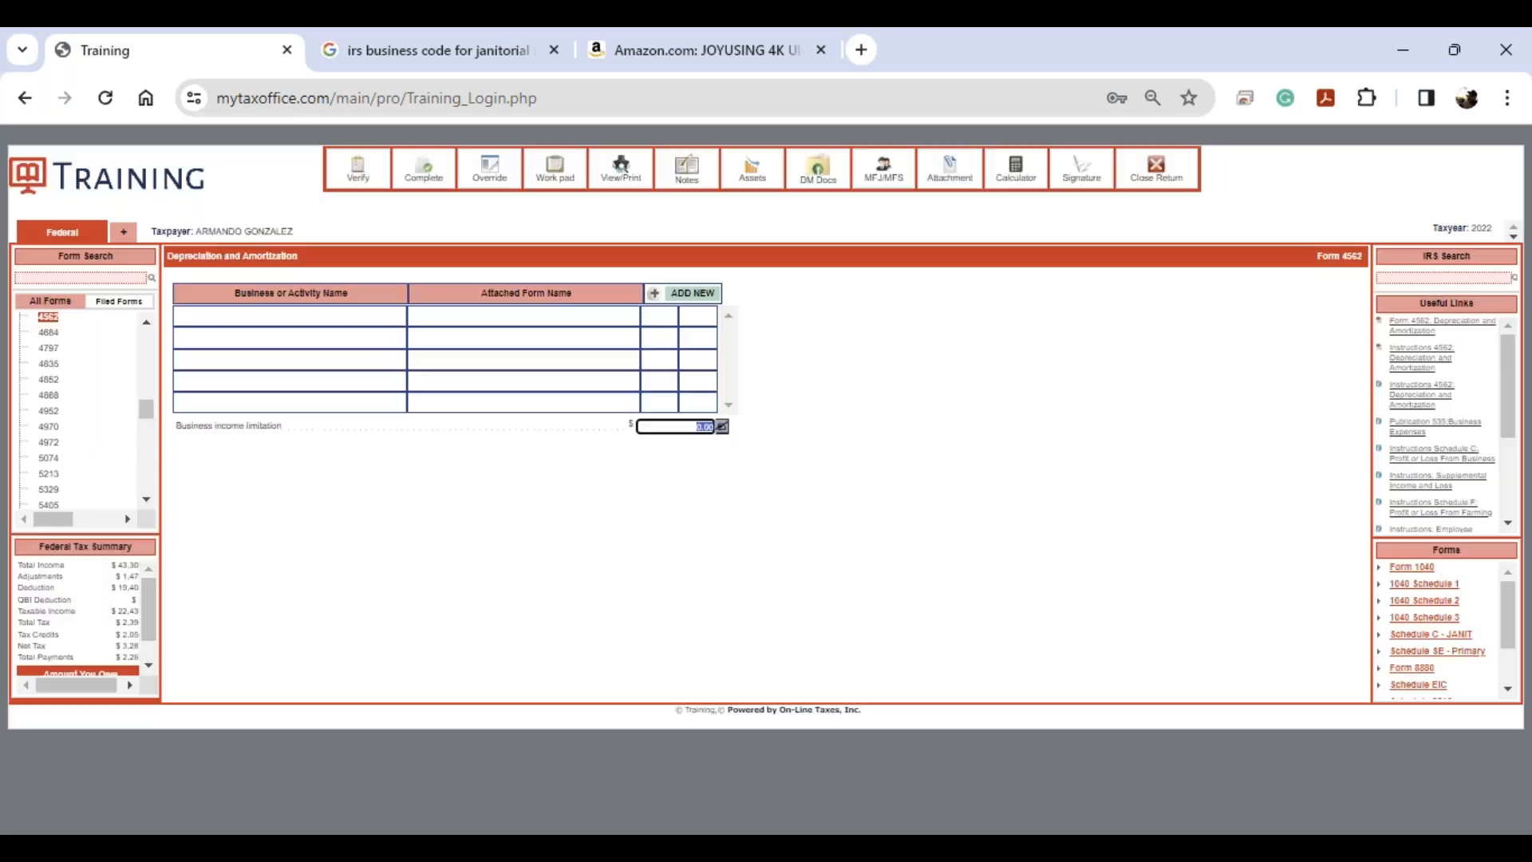
click(51, 319)
key(ctrl)
key(ctrl)
key(ctrl)
click(684, 296)
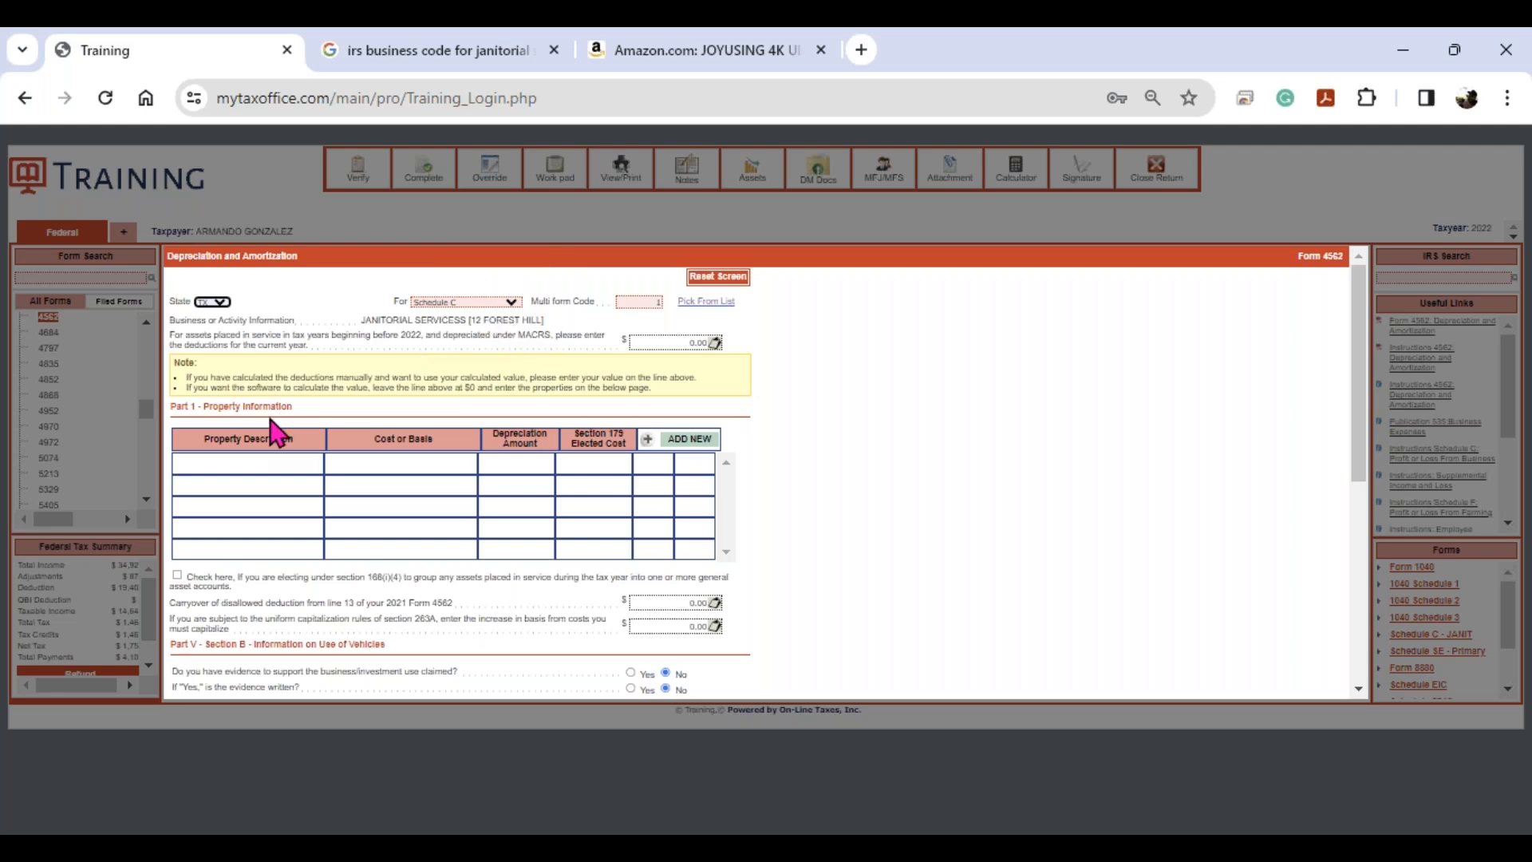
- Highlight the Part 1 Property Information and Part V vehicle-use section headings
drag(292, 407, 169, 413)
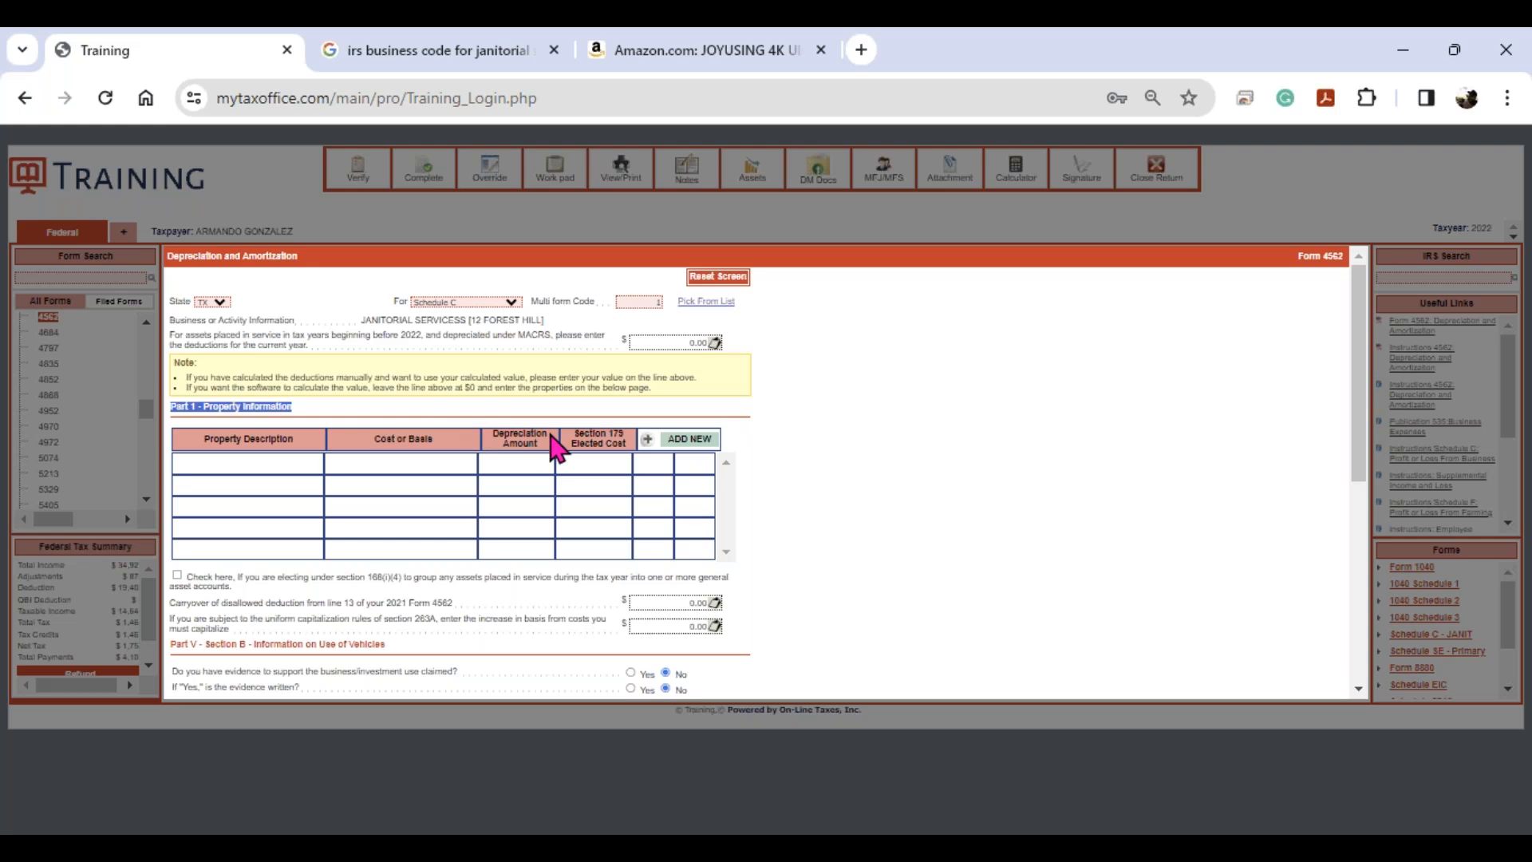
scroll(551, 447, down, 3)
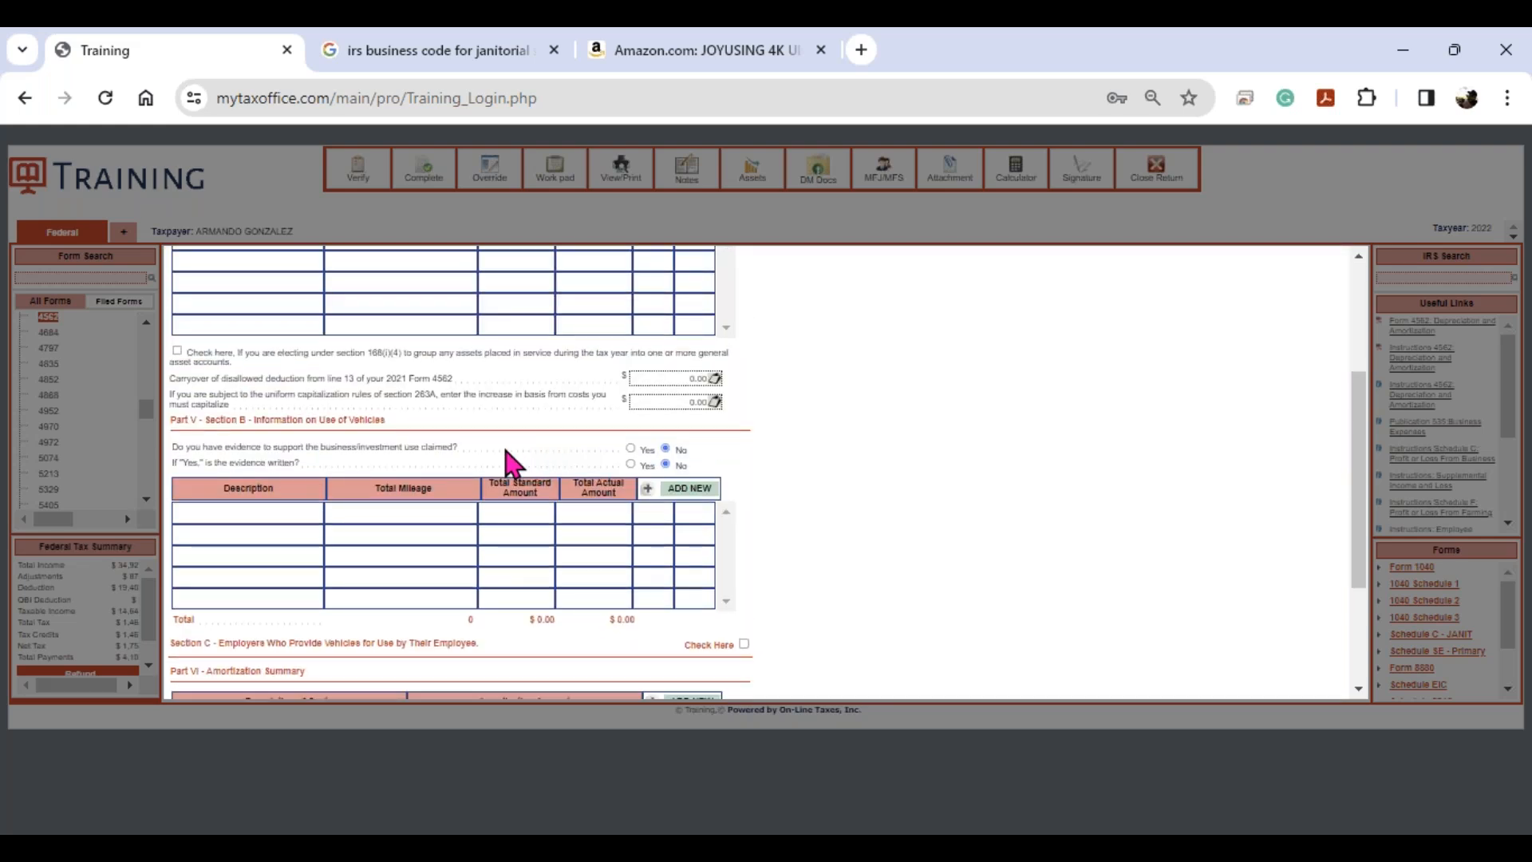
triple_click(274, 422)
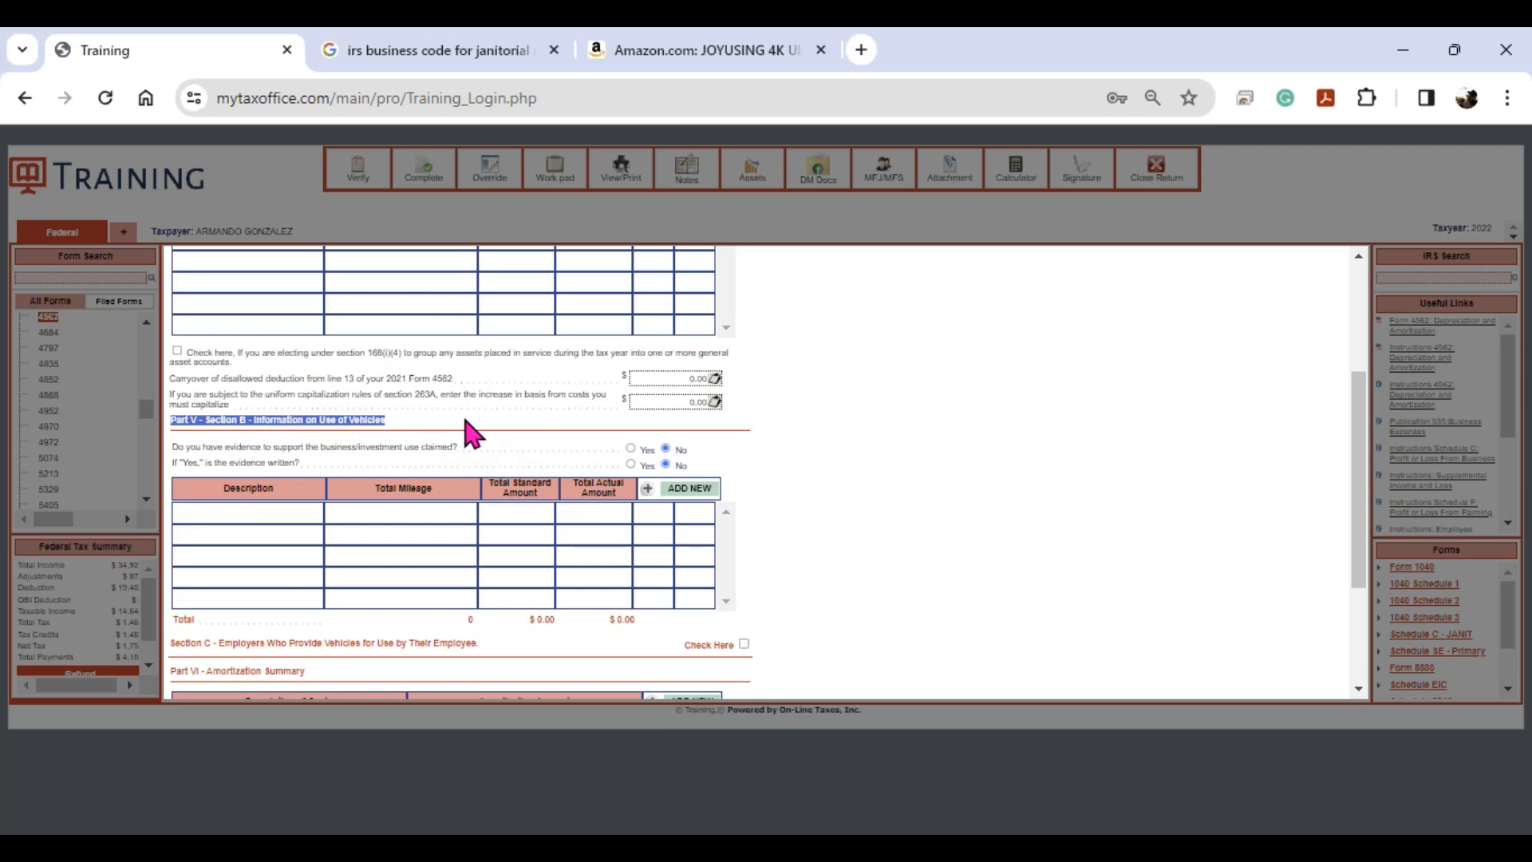
scroll(473, 433, up, 3)
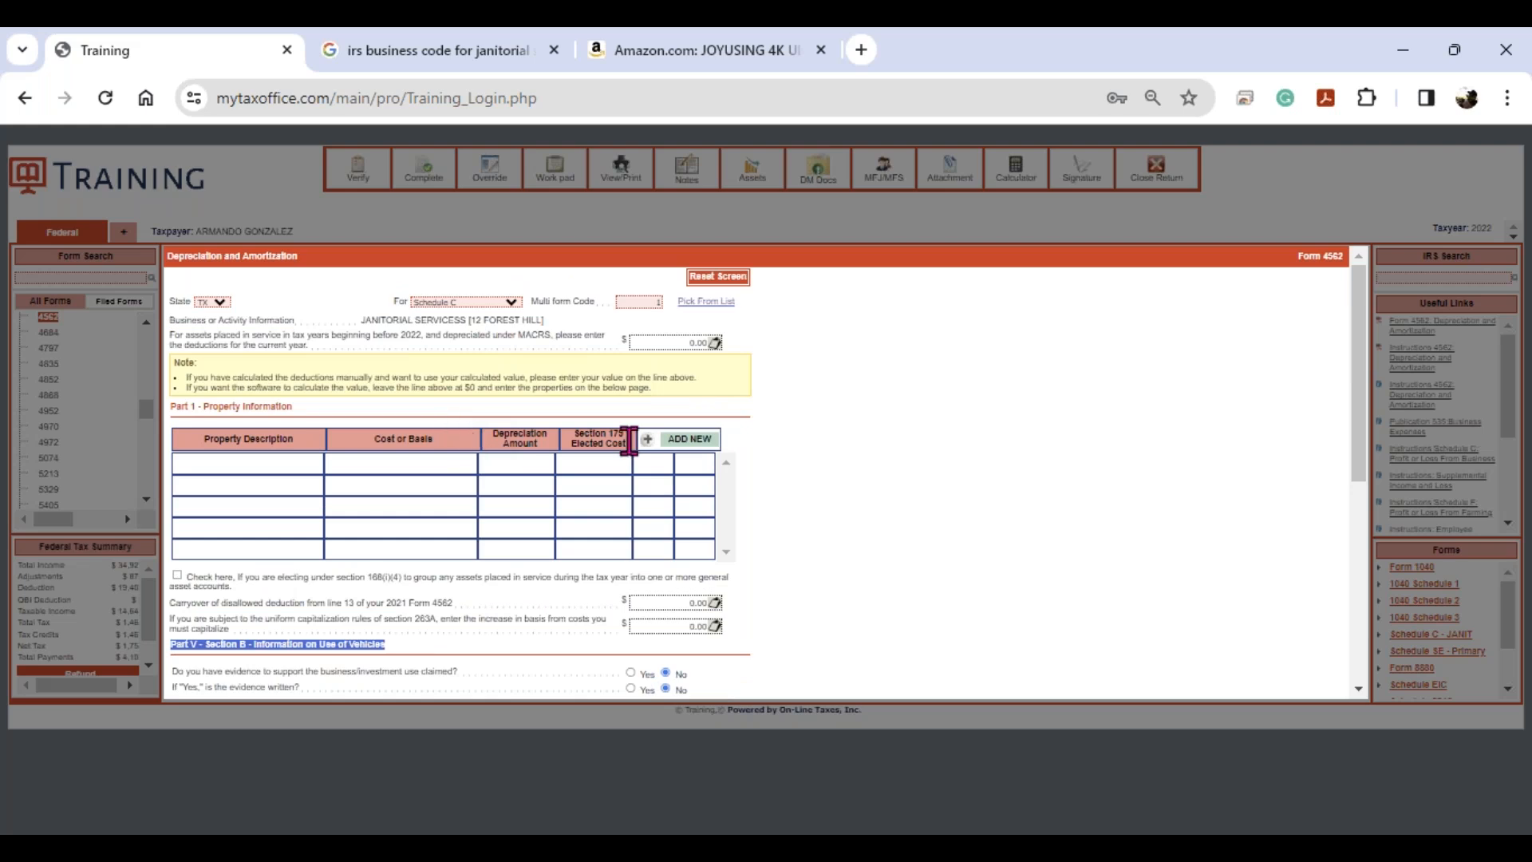
- Add property COMPUTER DESKS 2, placed in service 03/03/2021, with a cost of 1850
click(686, 441)
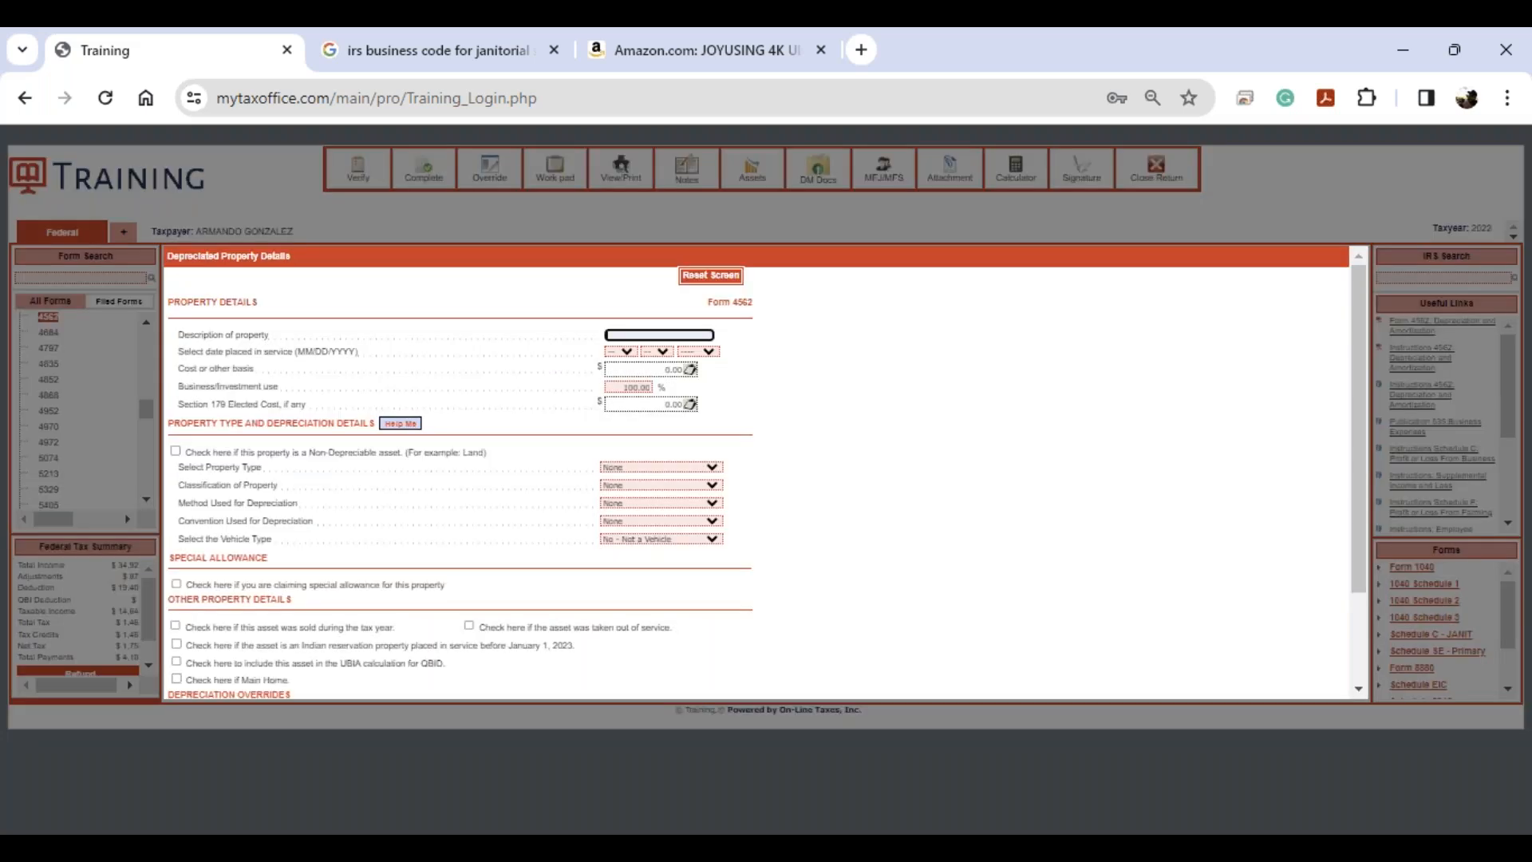
text(COMPUTERS)
key(BackSpace)
text(DESKS 2)
key(Tab)
text(03)
key(Tab)
text(03)
key(Tab)
text(2021)
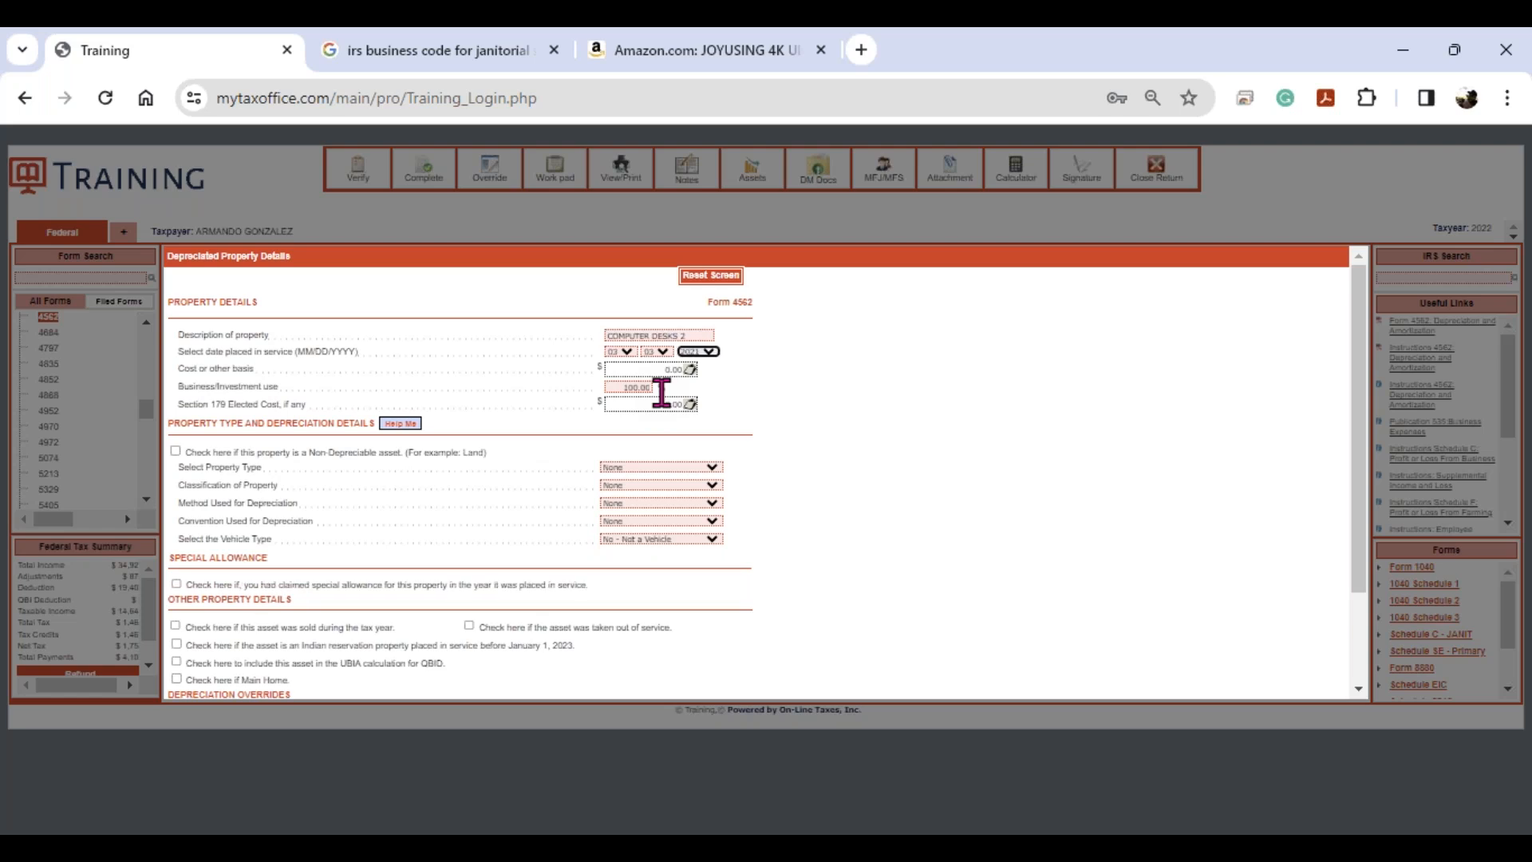
key(Tab)
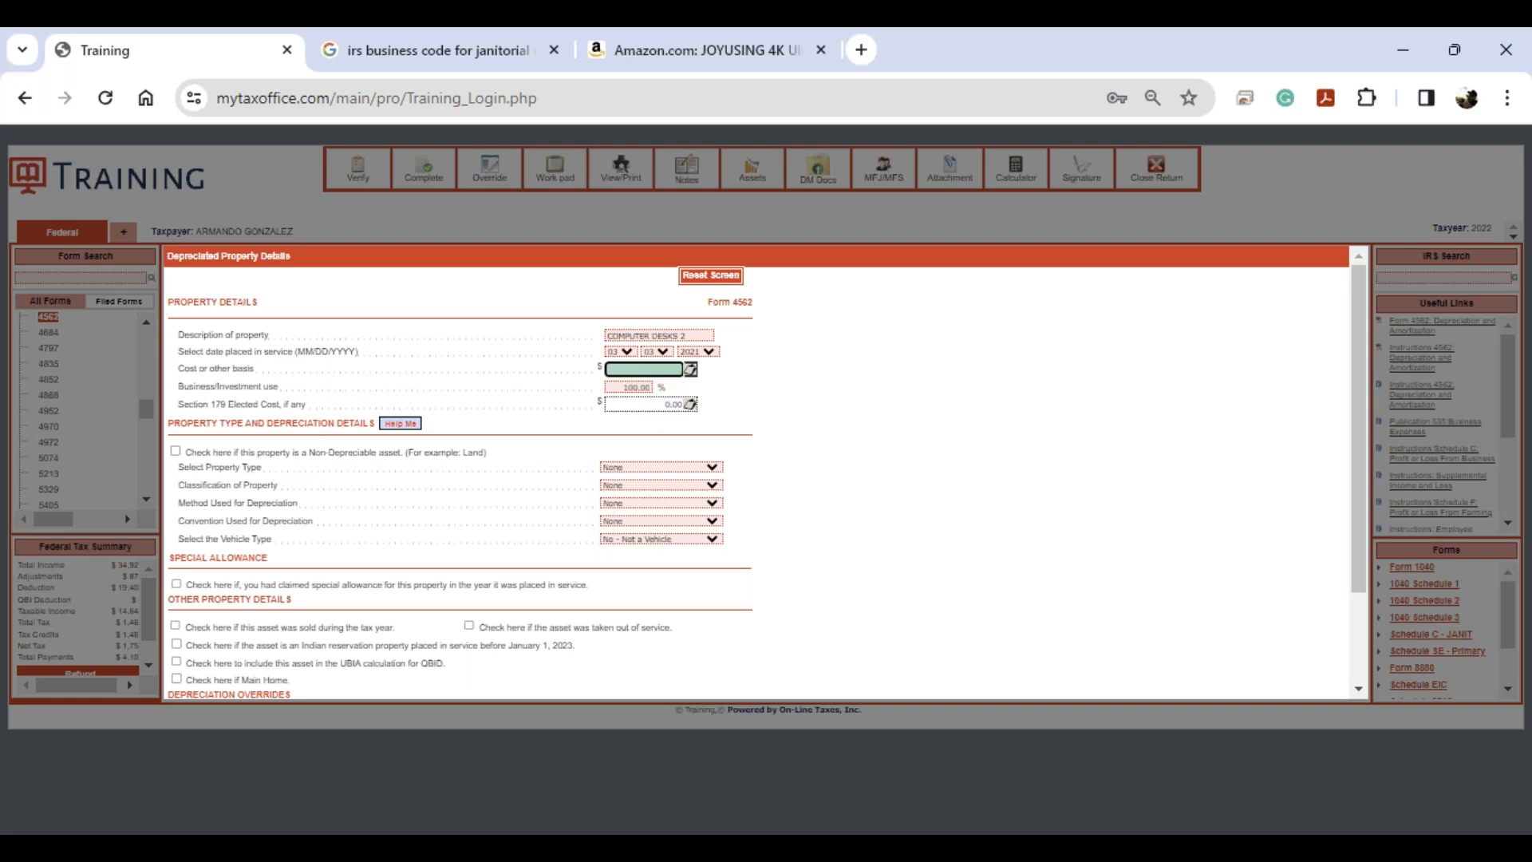
text(1850)
key(Tab)
key(Tab)
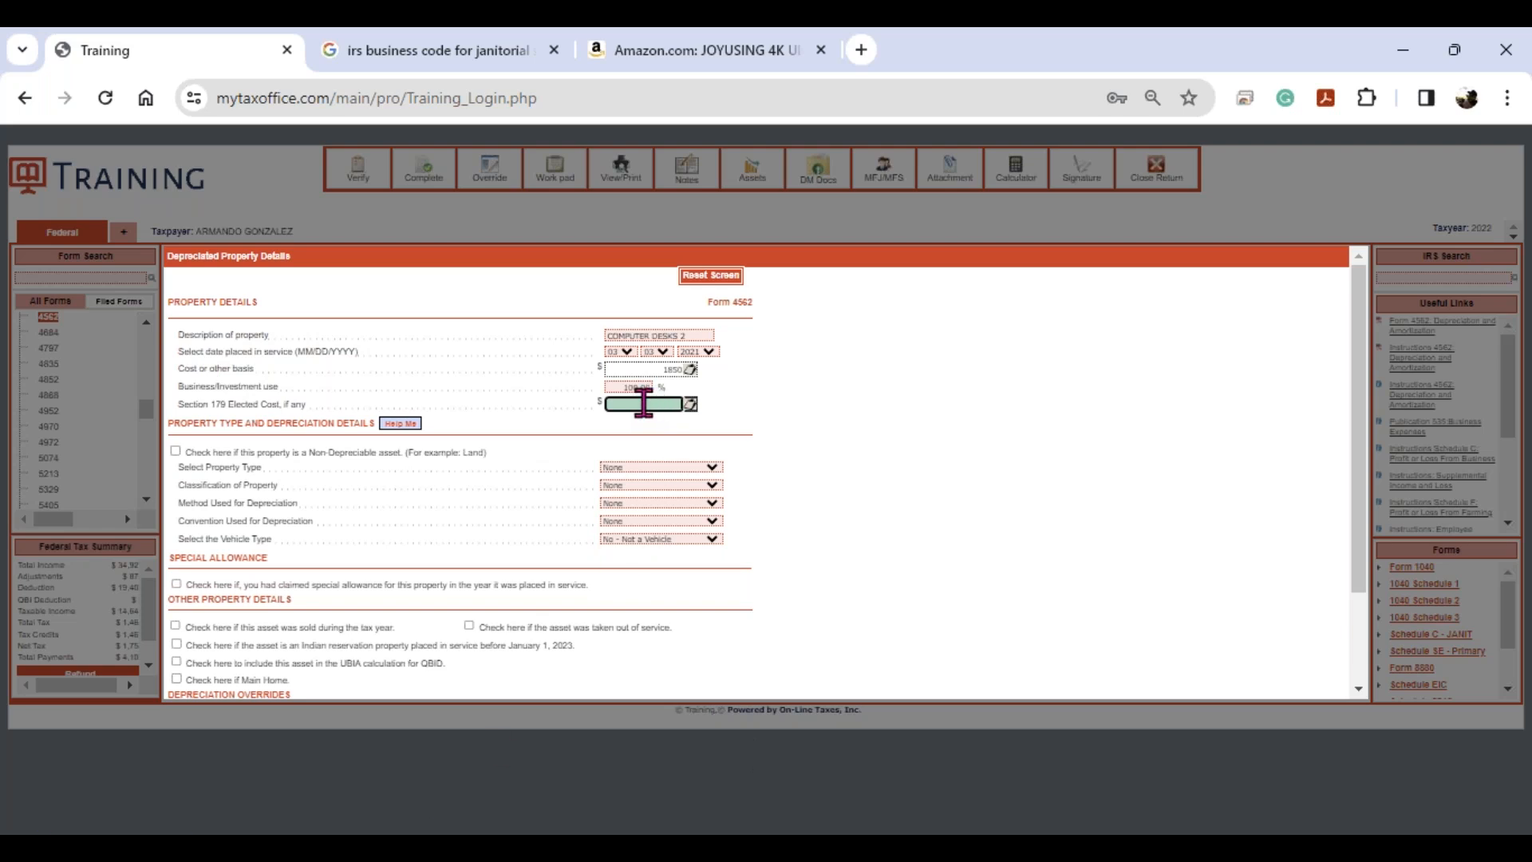
- Check the property type, classification and depreciation method dropdowns, leaving them unchanged
click(671, 469)
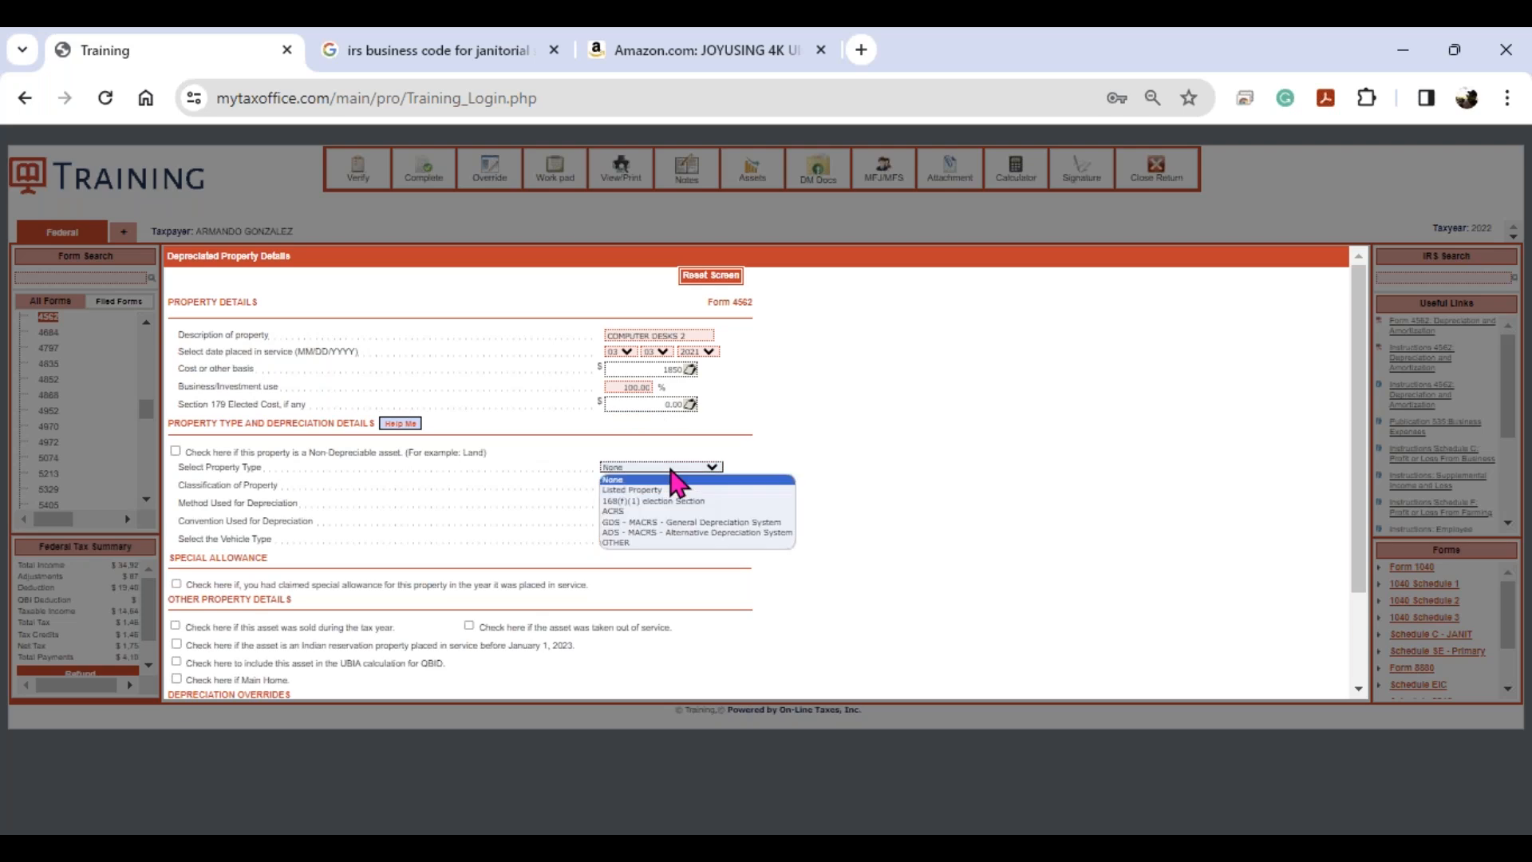
click(671, 479)
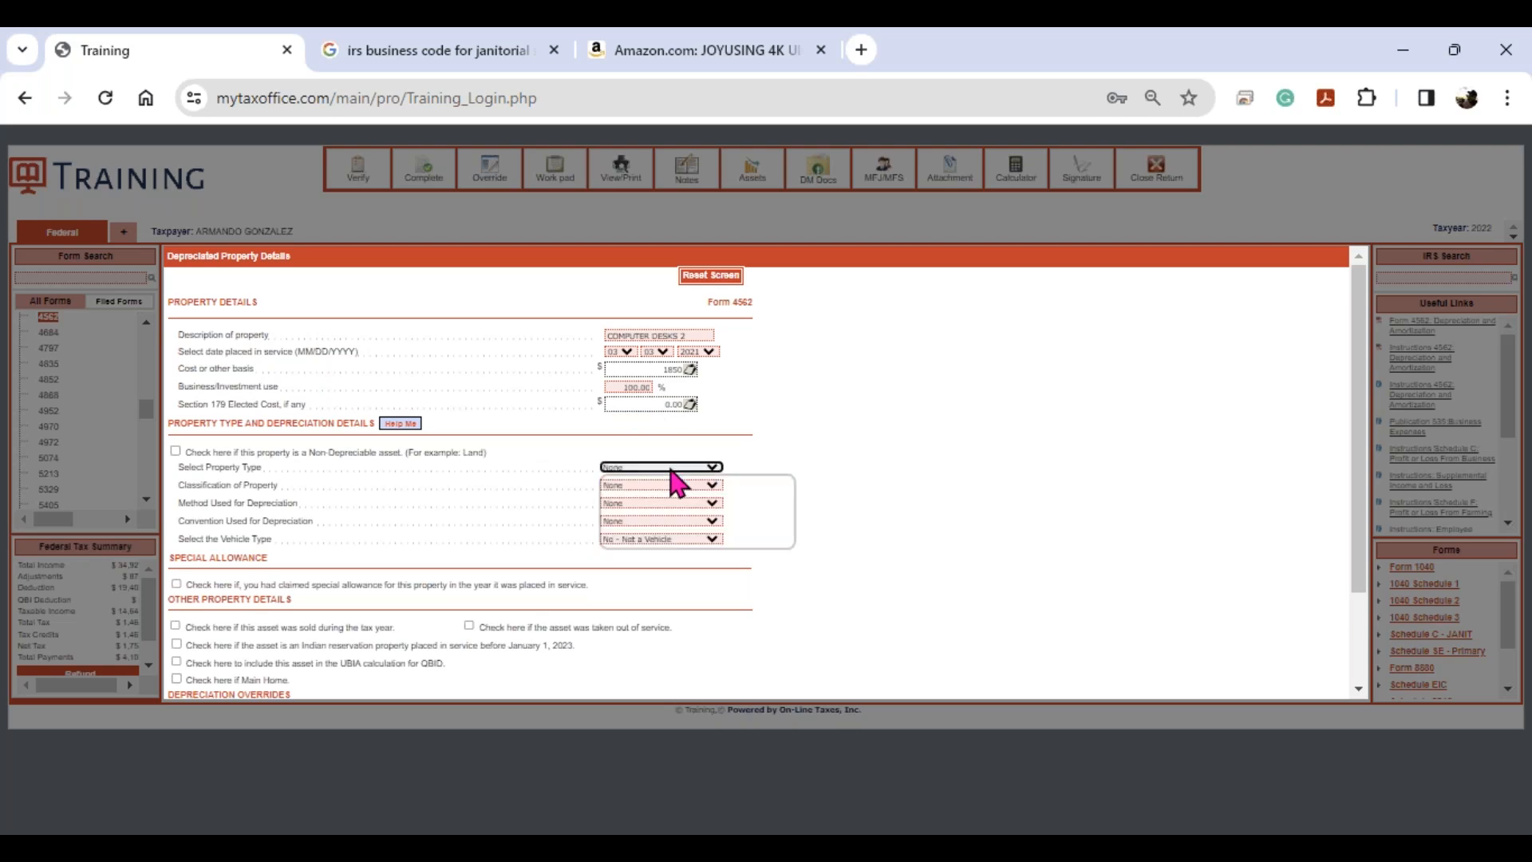
click(670, 486)
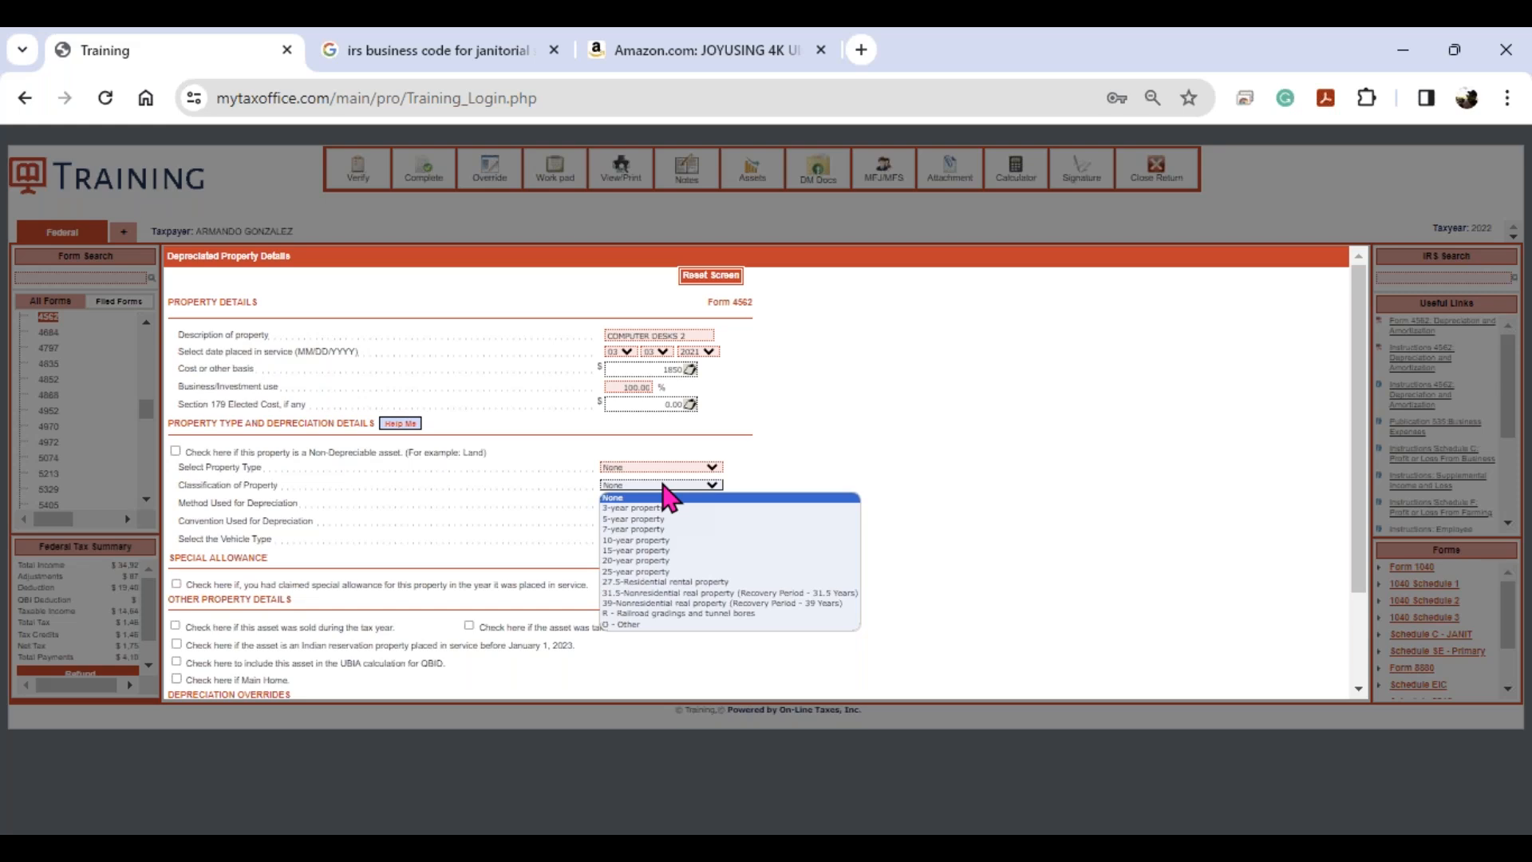
click(664, 484)
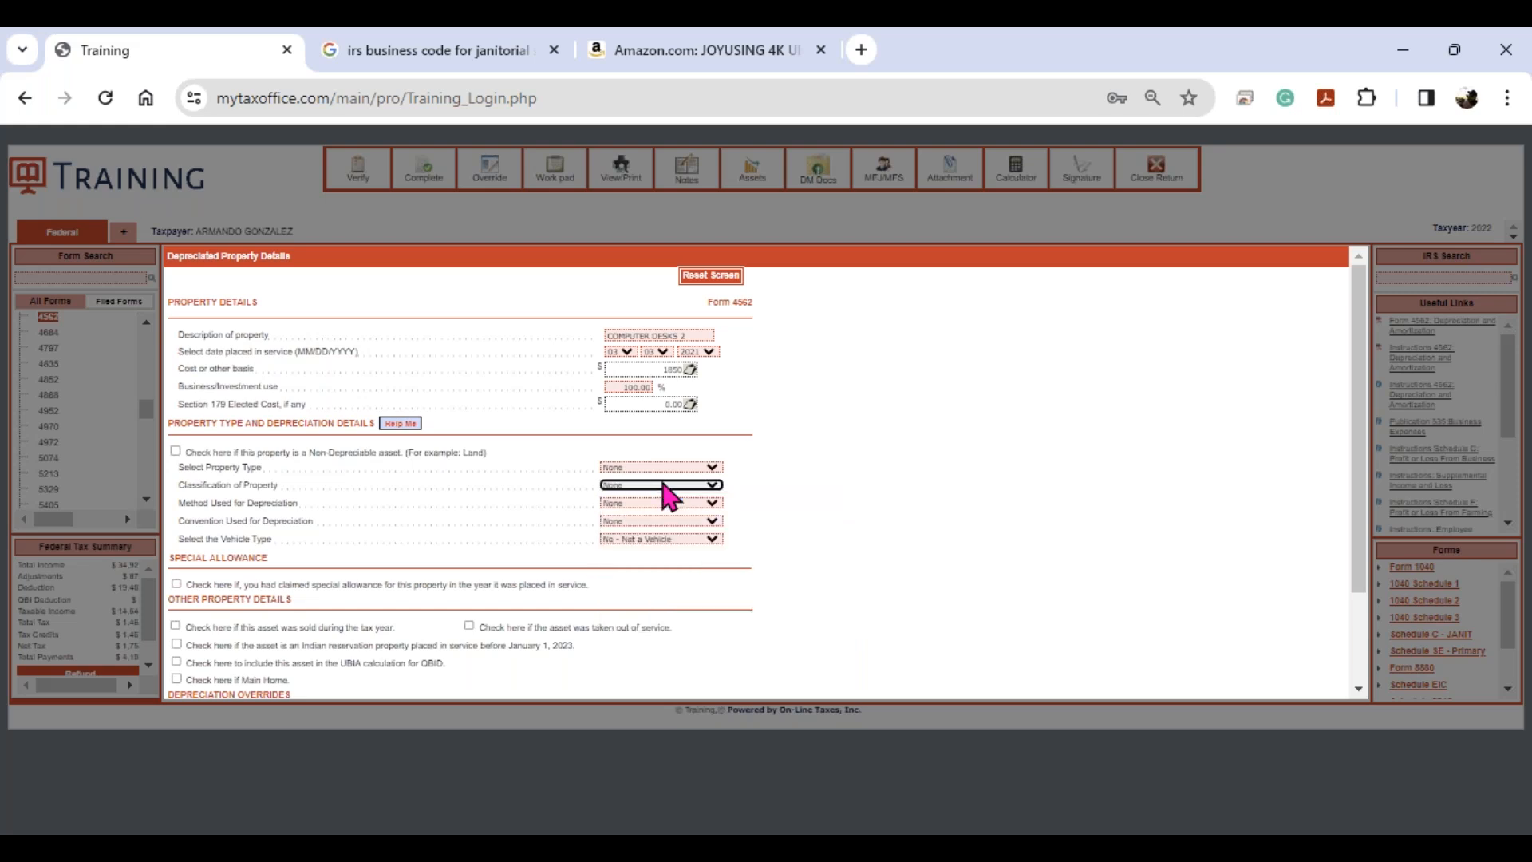
click(653, 503)
click(651, 502)
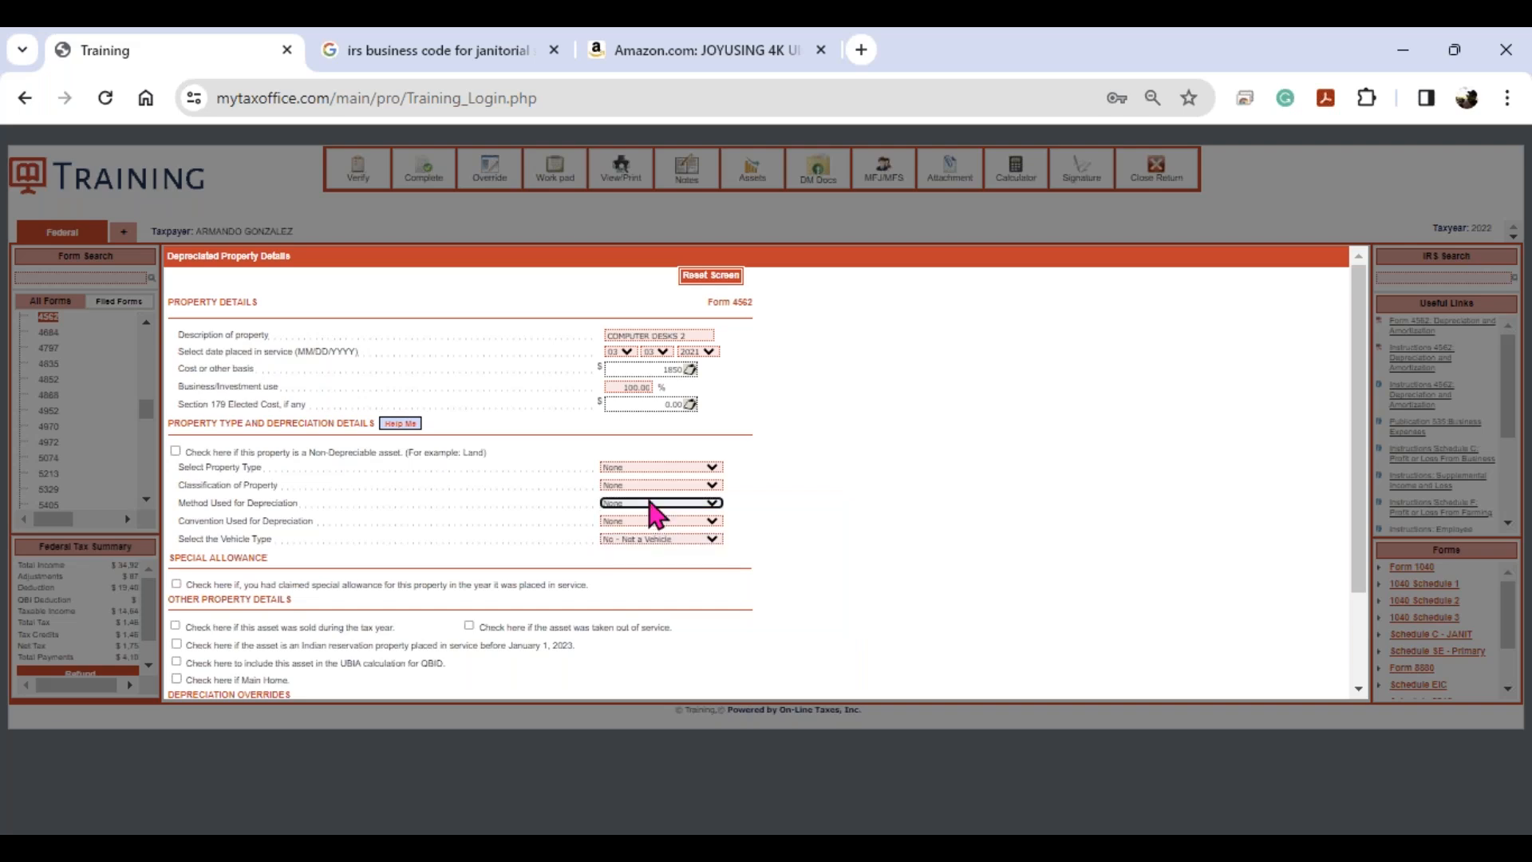
click(408, 424)
- Apply asset class 0.11 office furniture to COMPUTER DESKS 2 and save the property
click(408, 425)
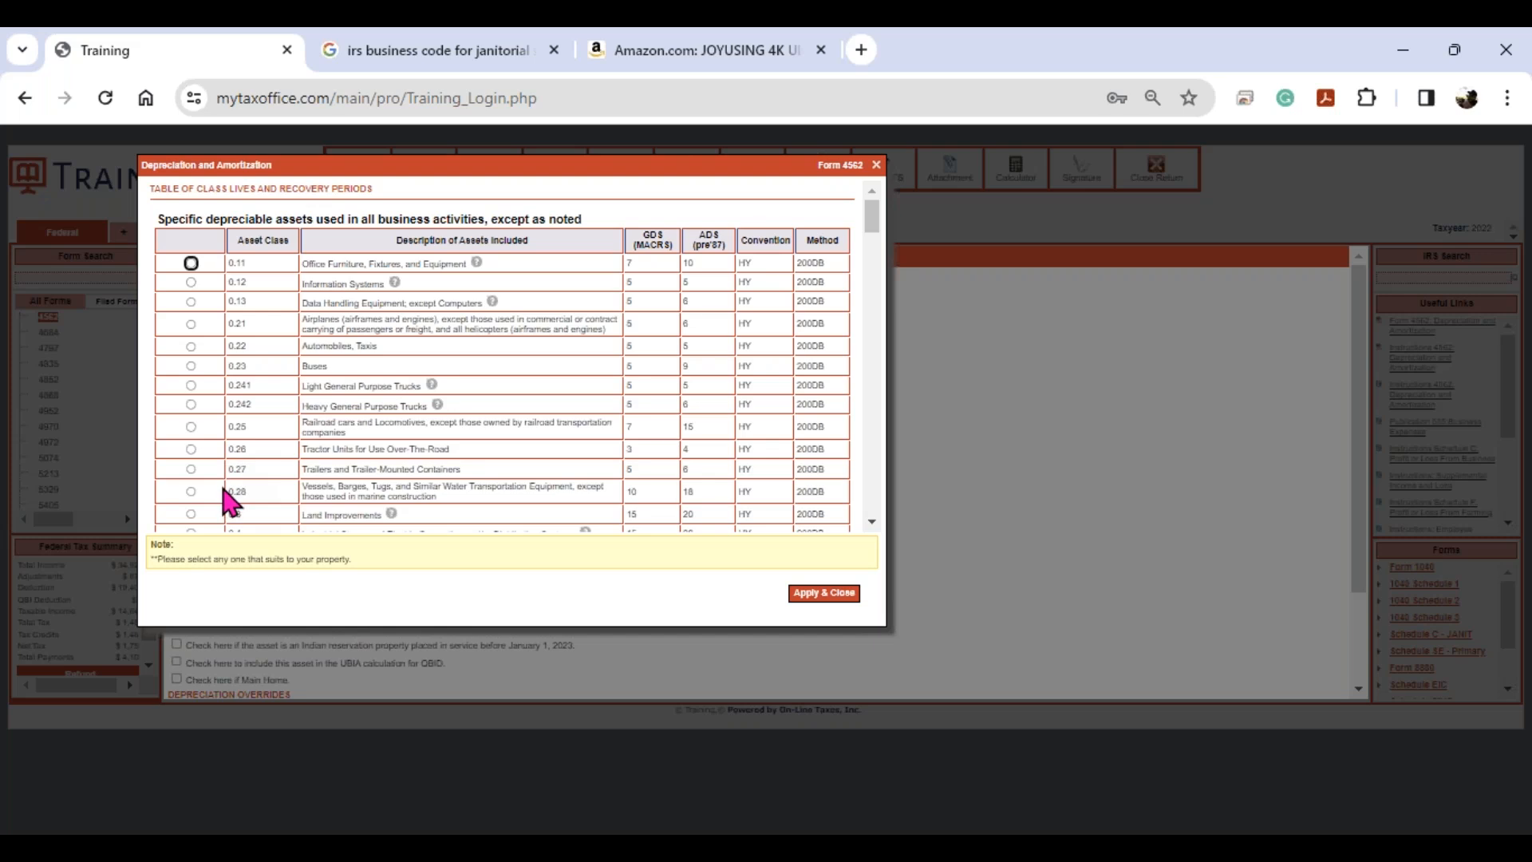
click(192, 263)
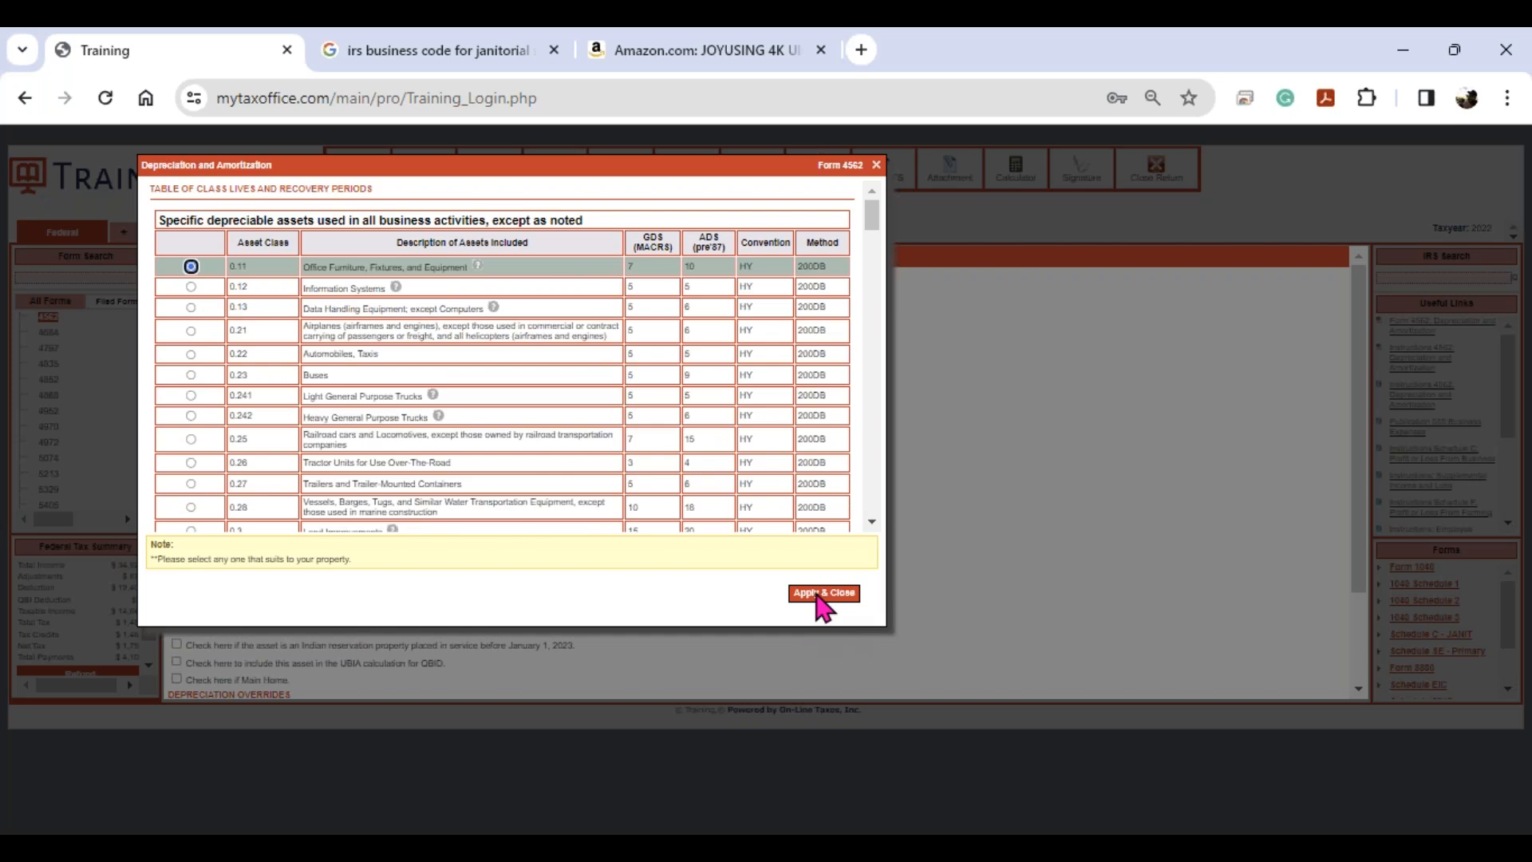
click(822, 594)
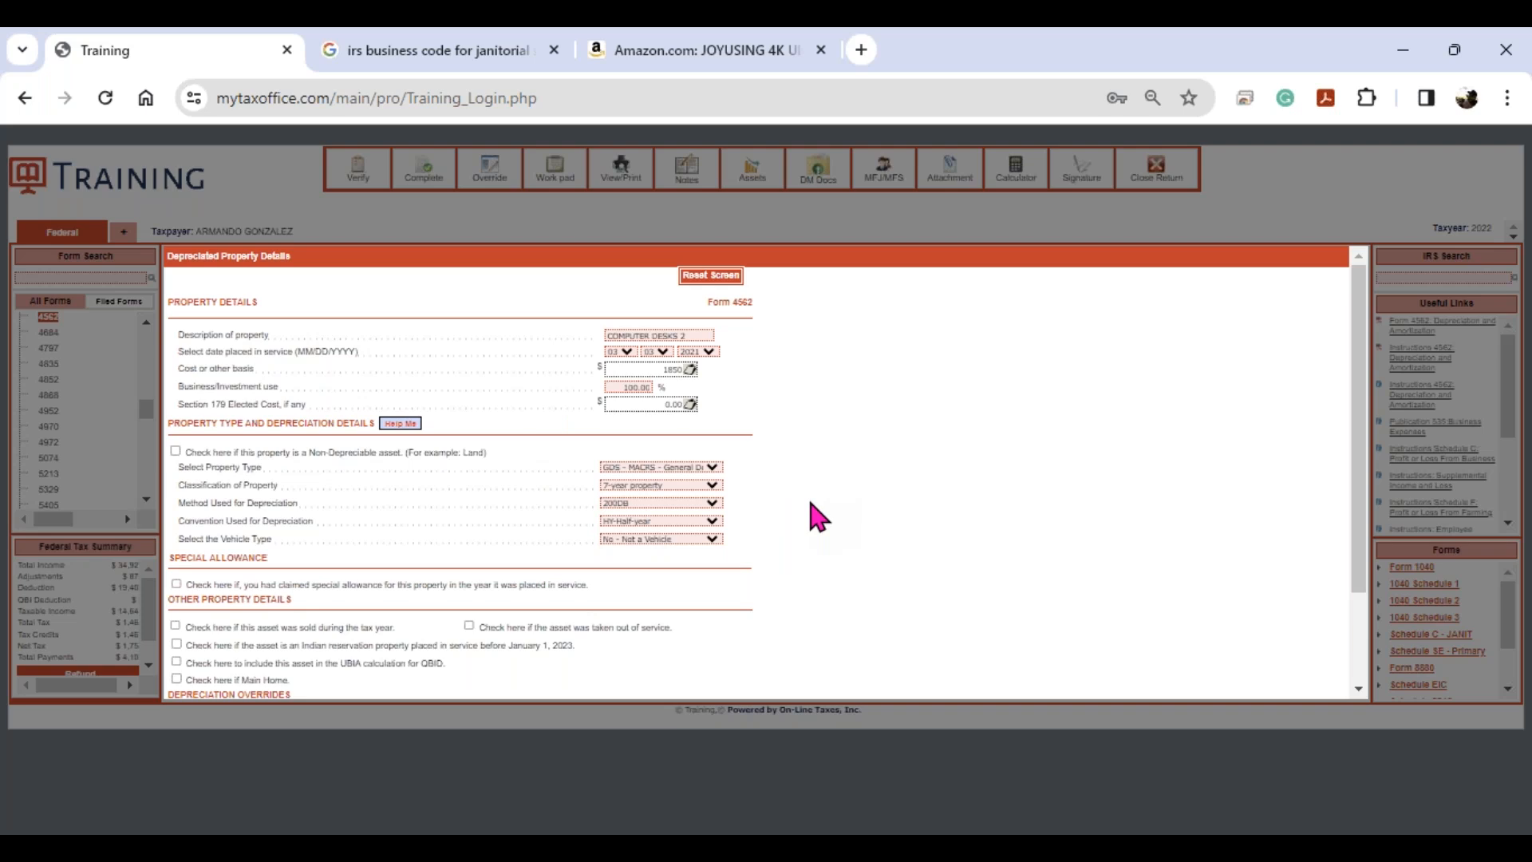
scroll(810, 504, down, 3)
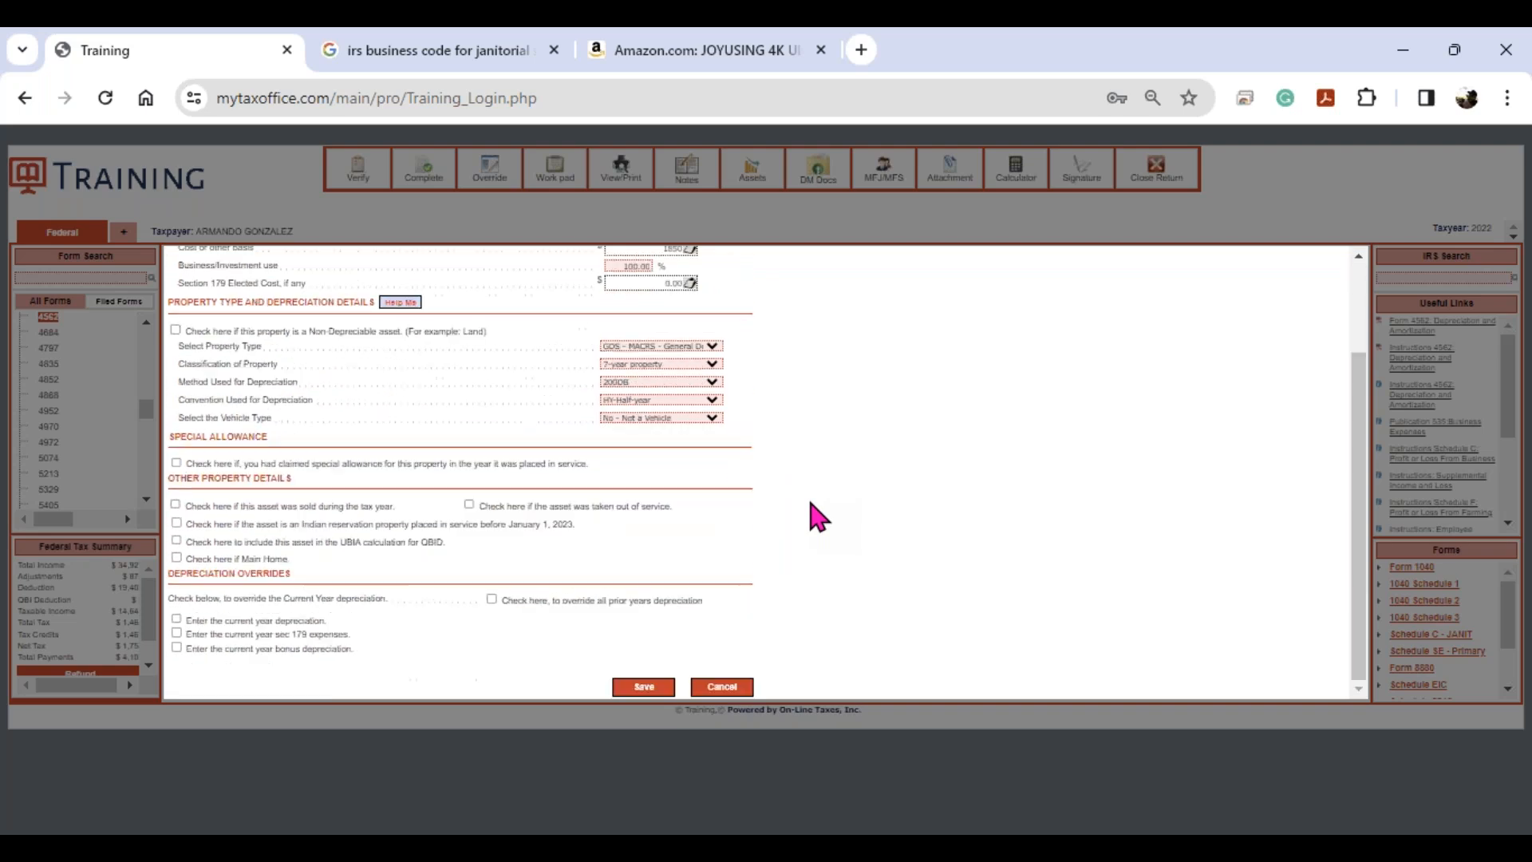
click(644, 688)
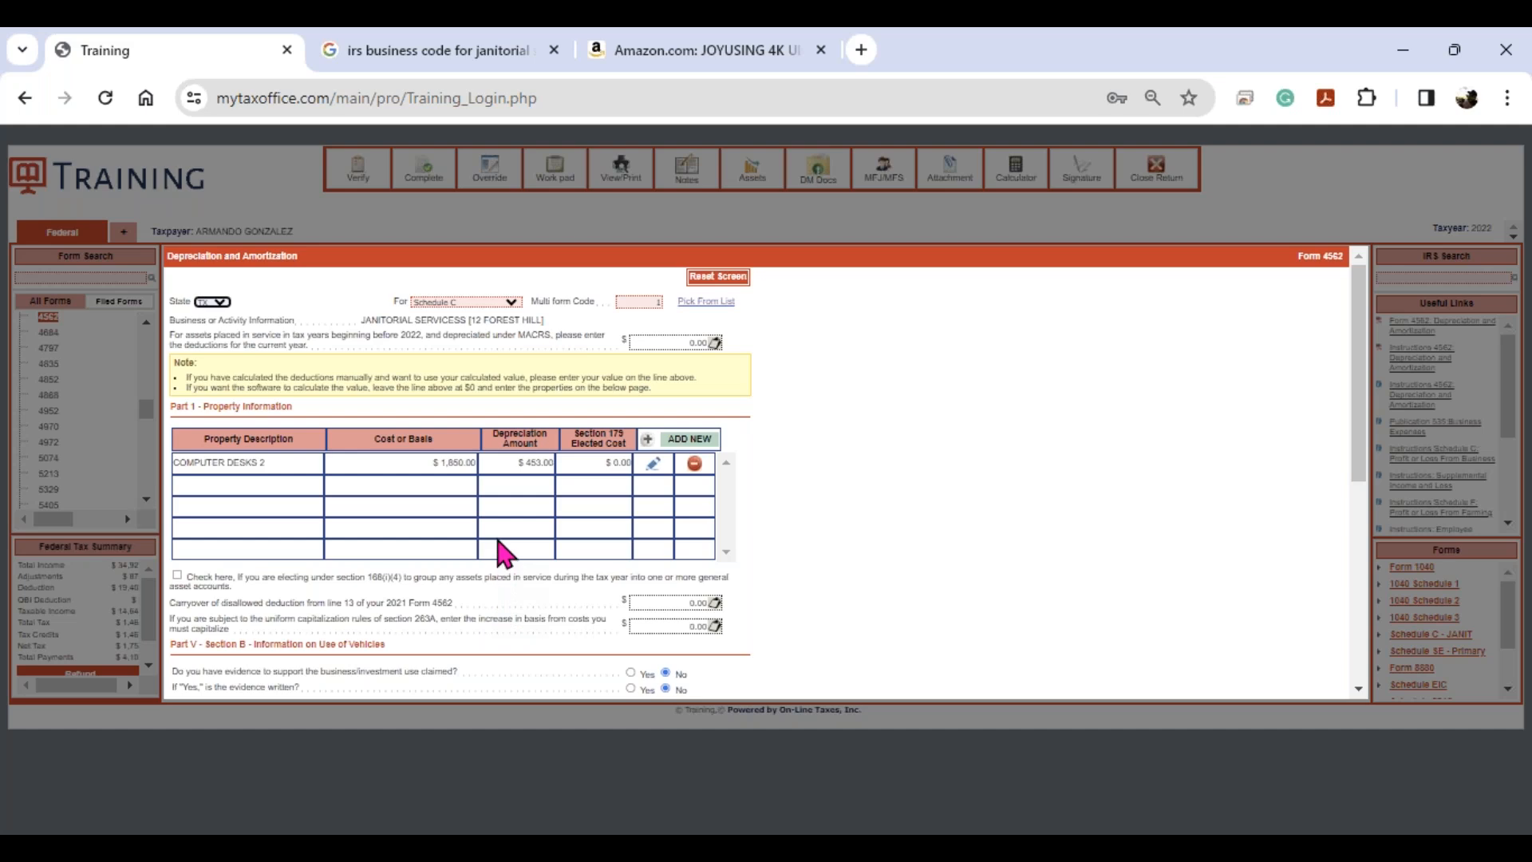
- Answer Yes that evidence supports the business vehicle use and that the evidence is written
scroll(504, 551, down, 3)
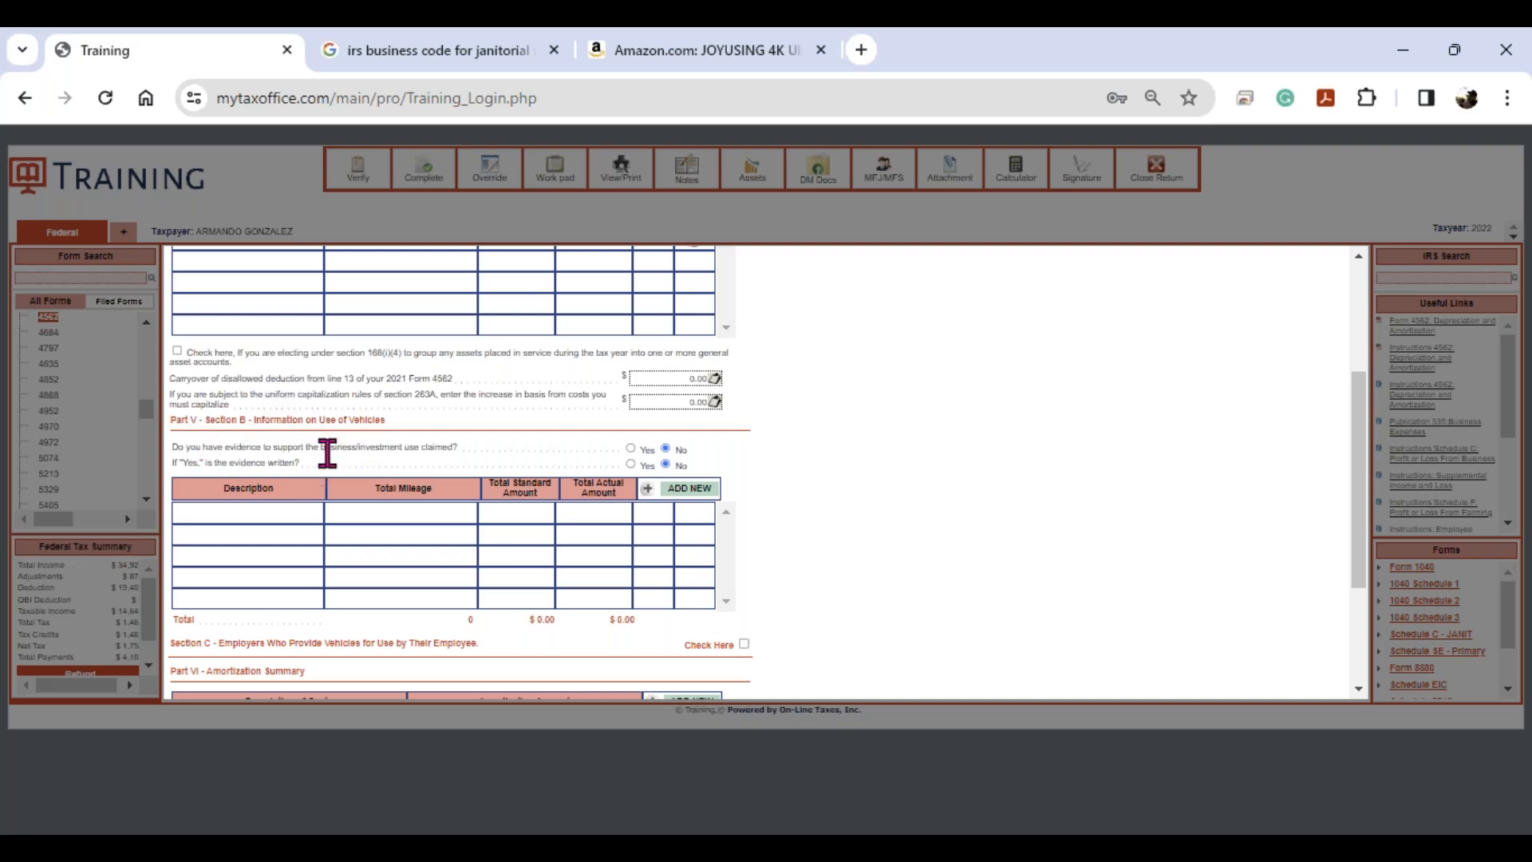
click(631, 448)
click(630, 465)
- Add vehicle TOY TRUCK with a placed-in-service date of 10/20/2021
click(688, 499)
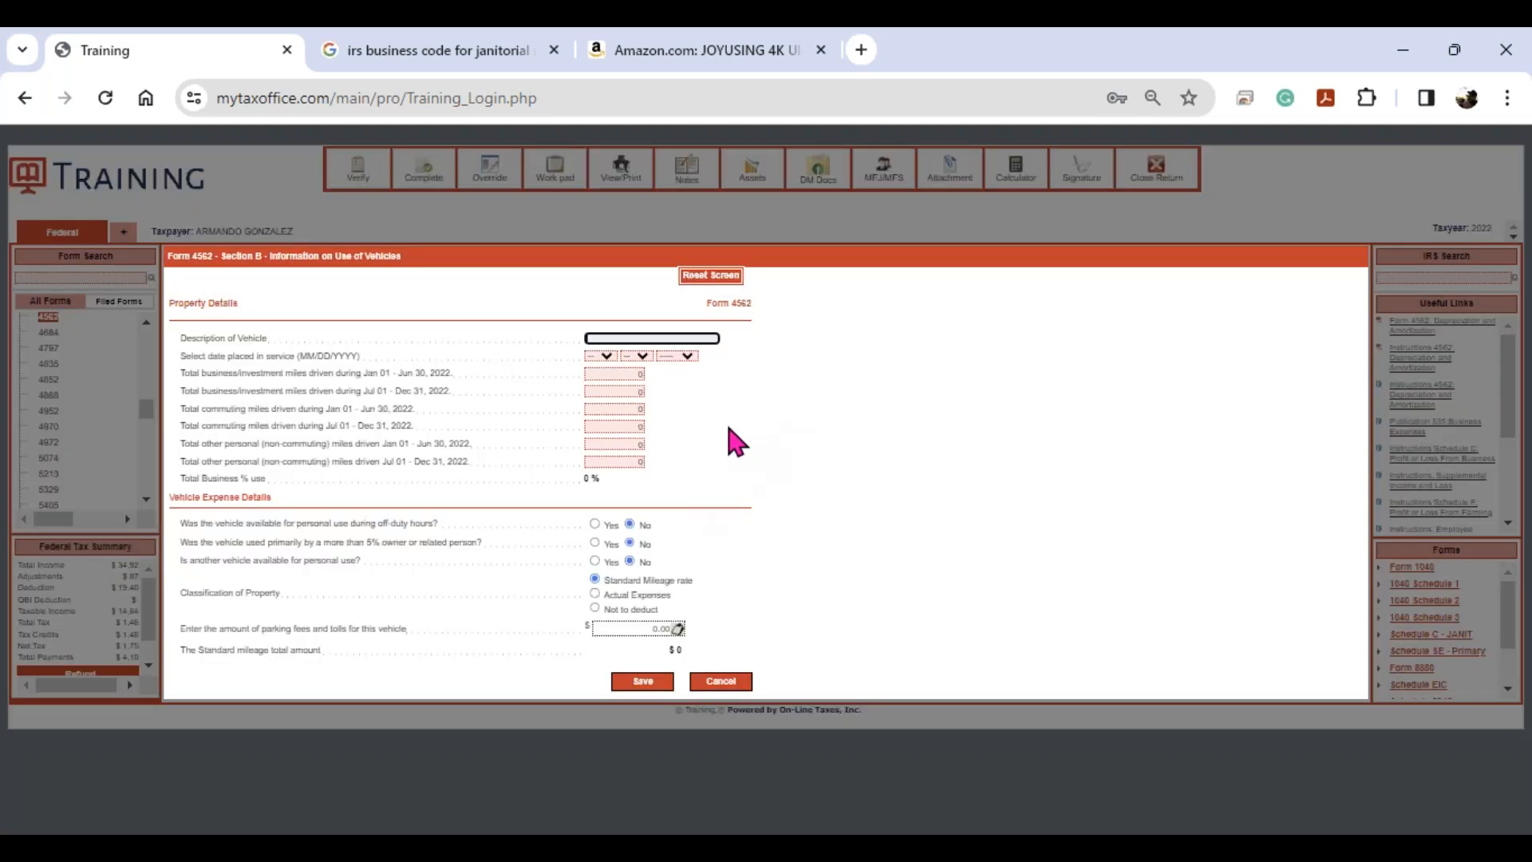
text(TOY TRUCK)
key(Tab)
text(10)
key(Tab)
text(20)
key(Tab)
text(2021)
- Enter the TOY TRUCK mileage: 2018 business miles and 20180 other personal miles
key(Tab)
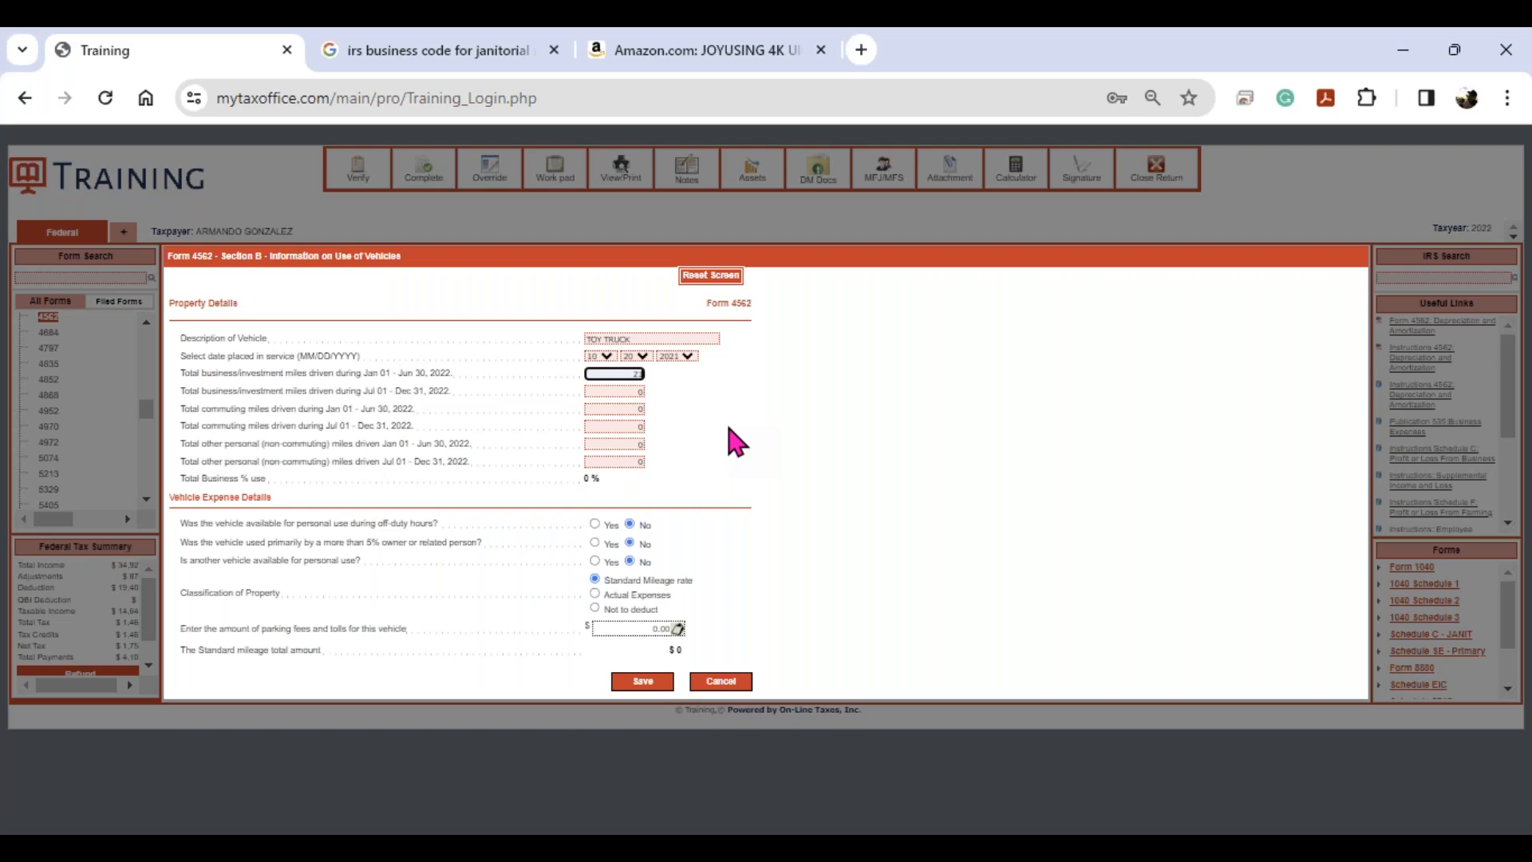
key(Tab)
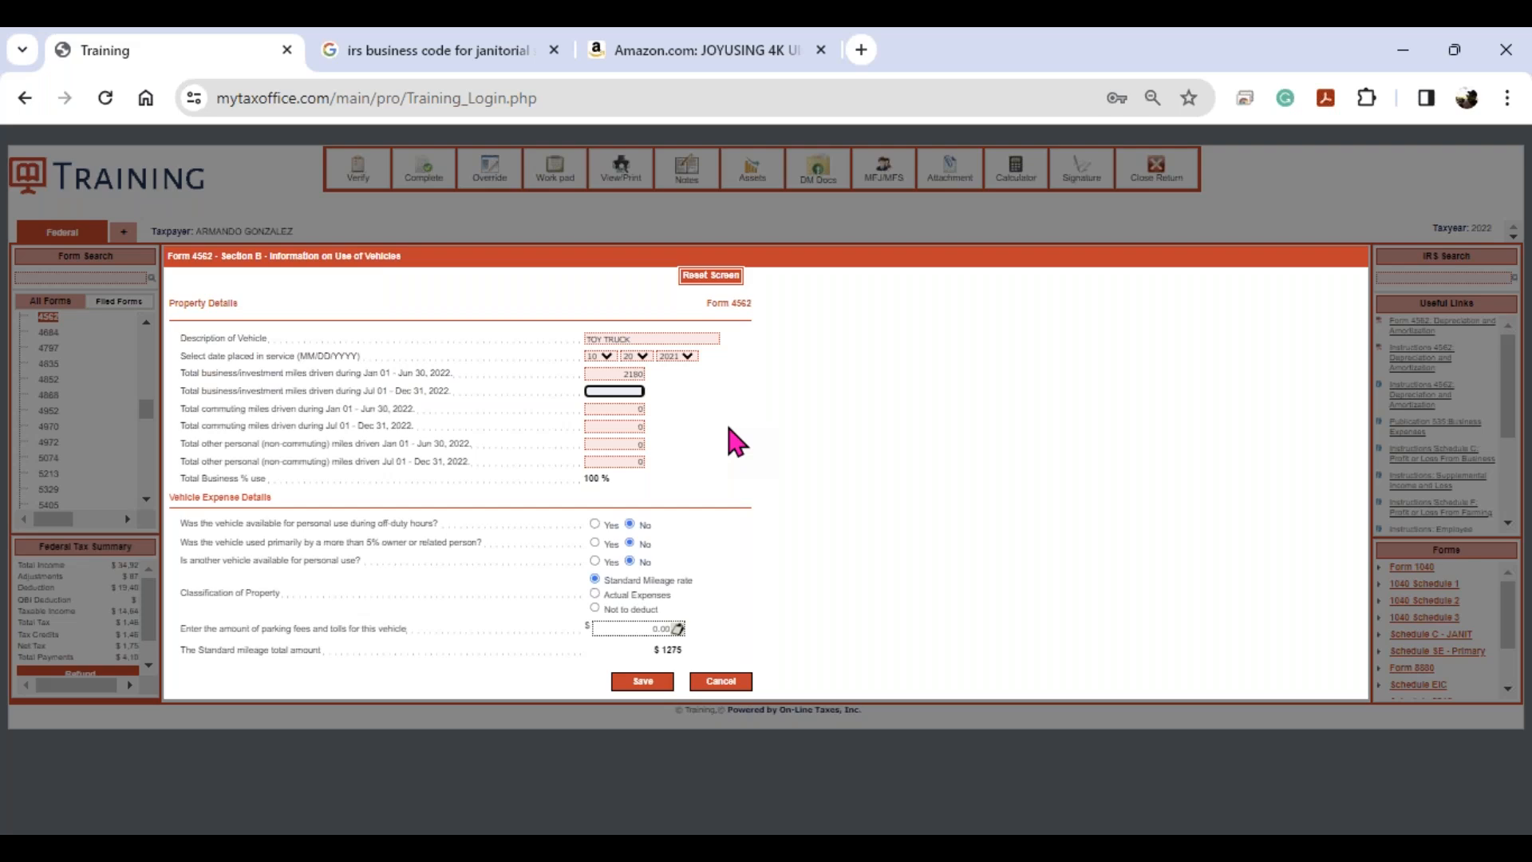
text(2018)
key(Tab)
key(Tab)
key(Tab)
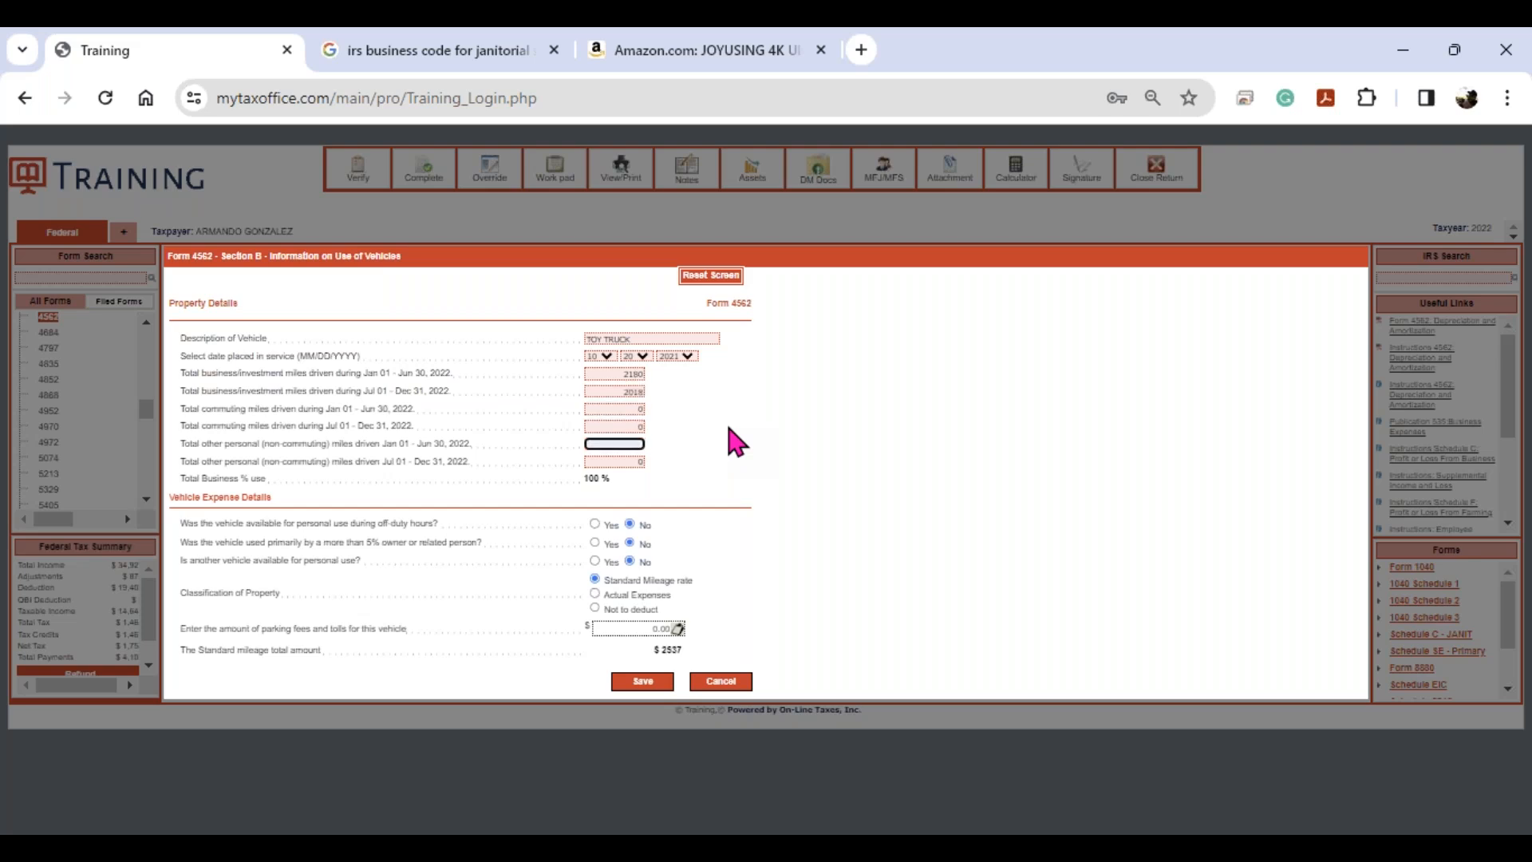
text(20180)
key(Tab)
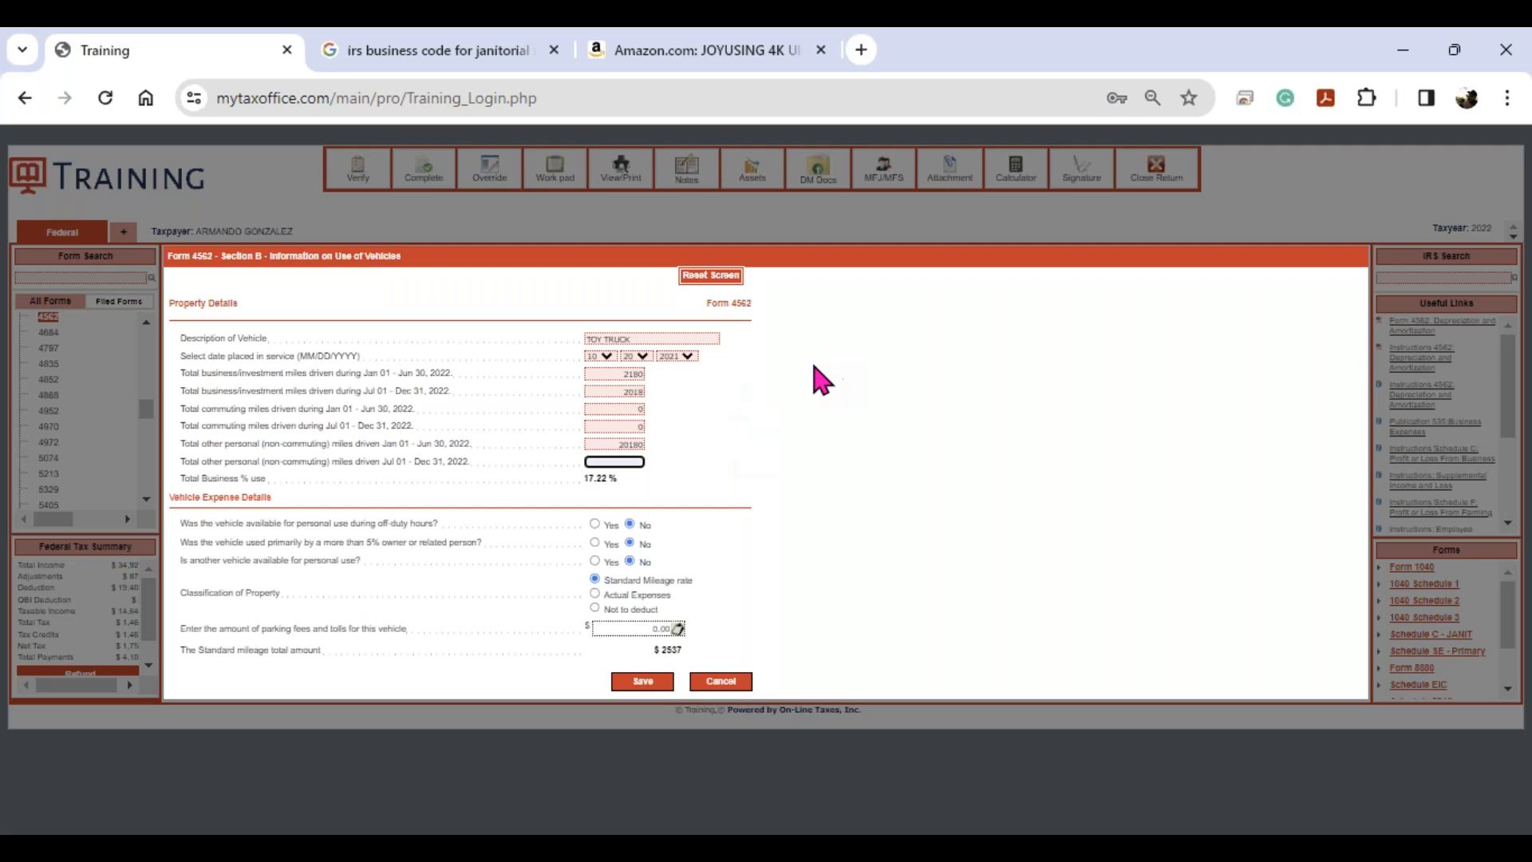
- Answer Yes to the three personal-use questions, enter 375 parking fees, and save the vehicle
click(595, 523)
click(595, 543)
click(595, 561)
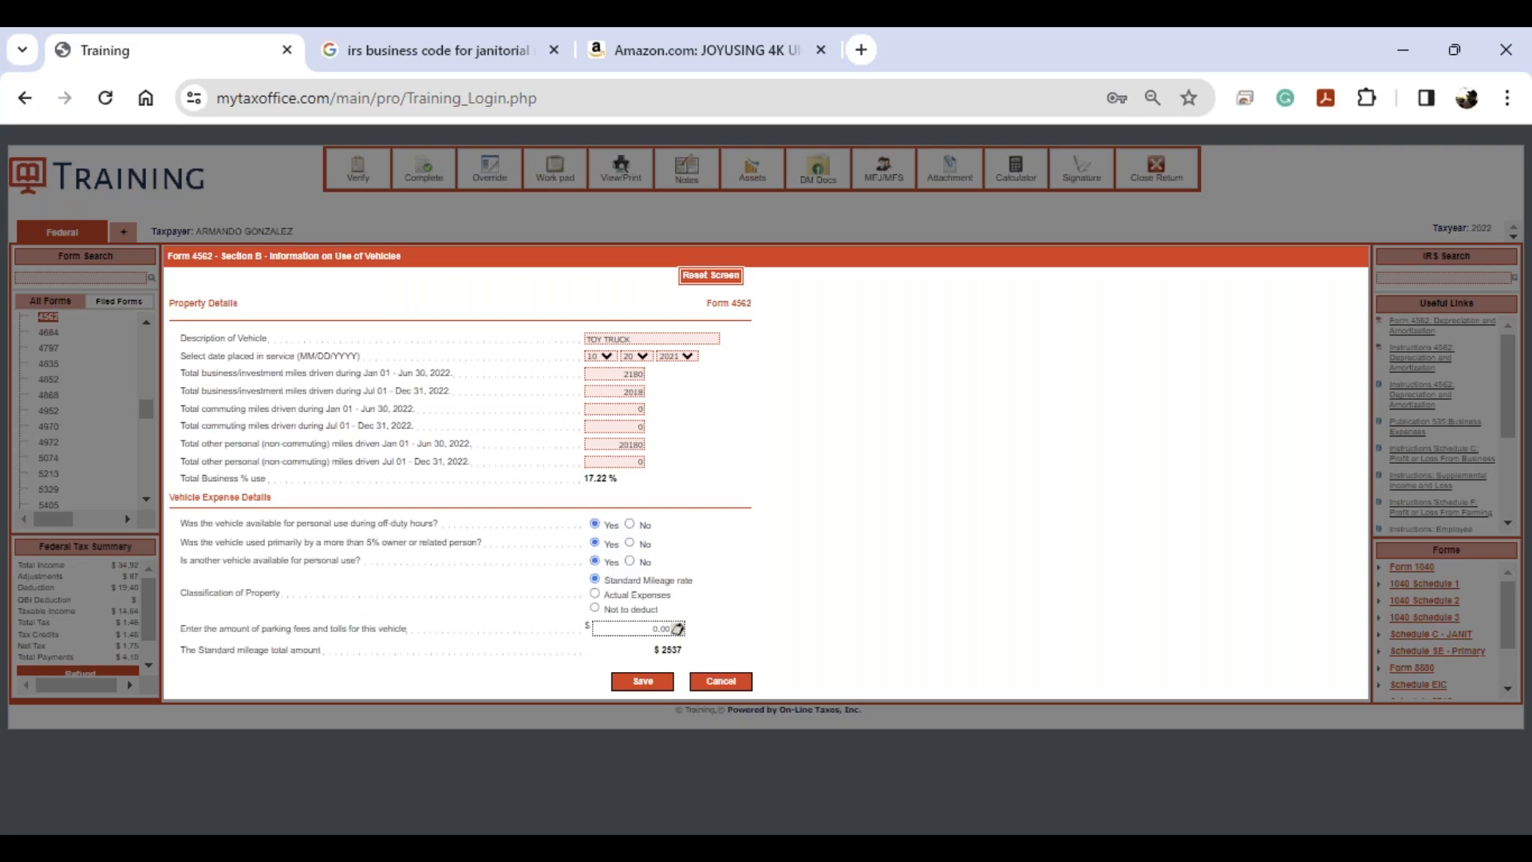
click(623, 631)
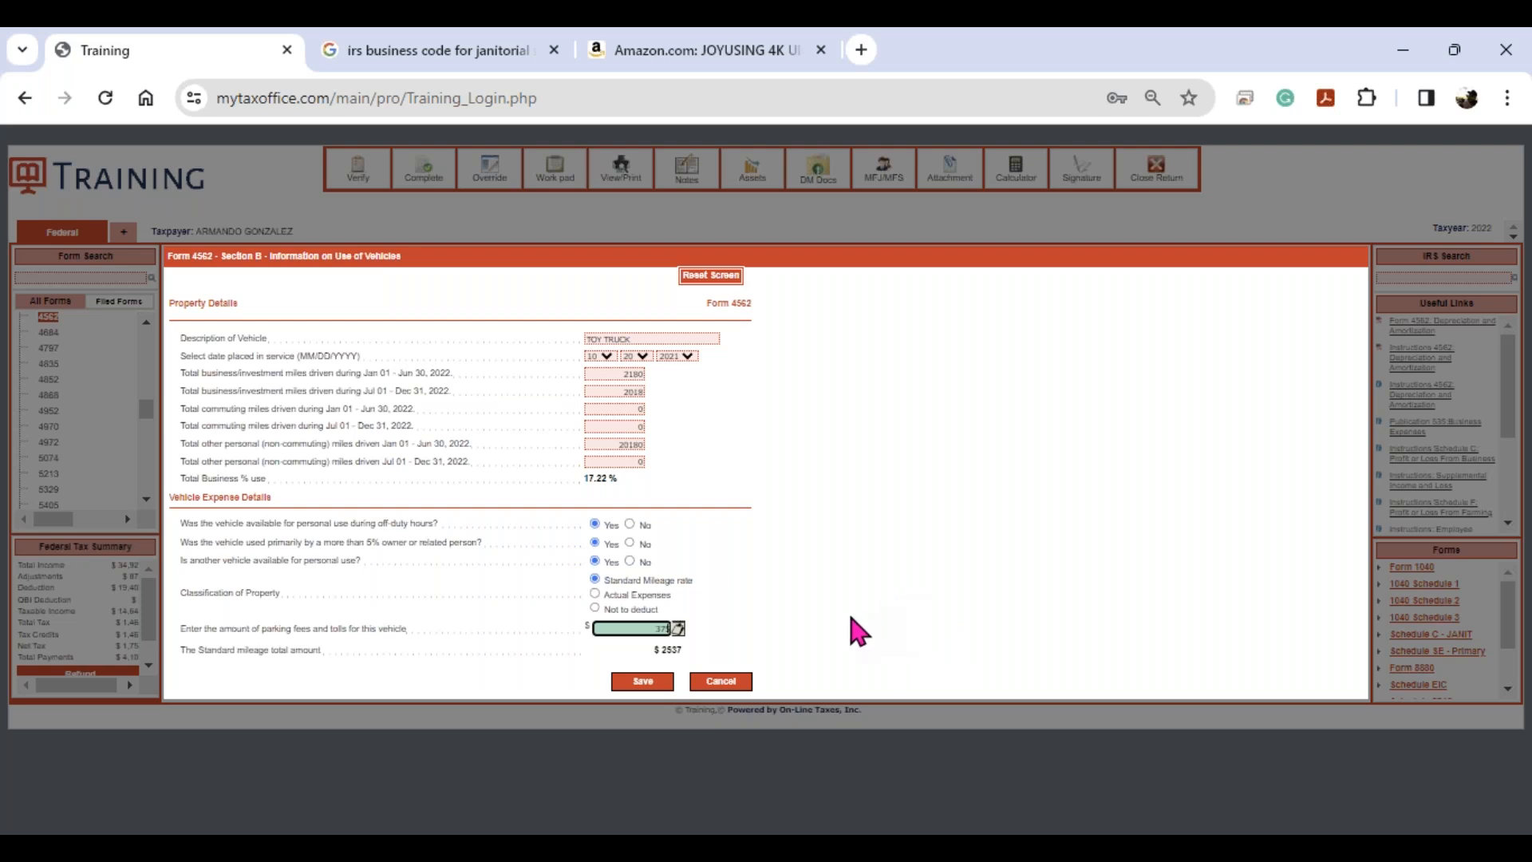
click(659, 683)
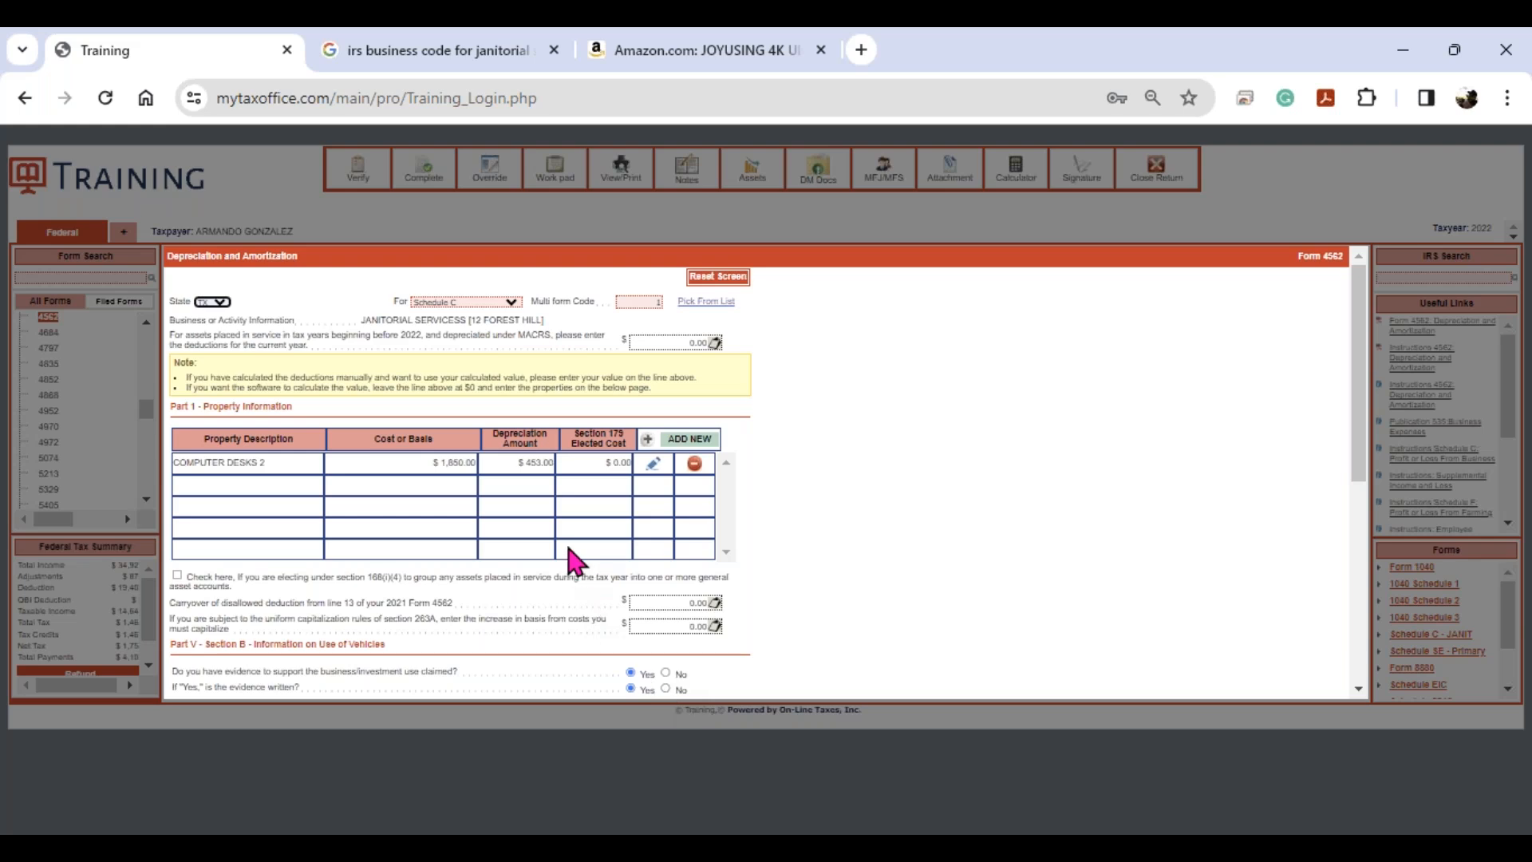
- Check the TOY TRUCK row in Part V, then return to the Form 4562 business list
scroll(571, 563, down, 3)
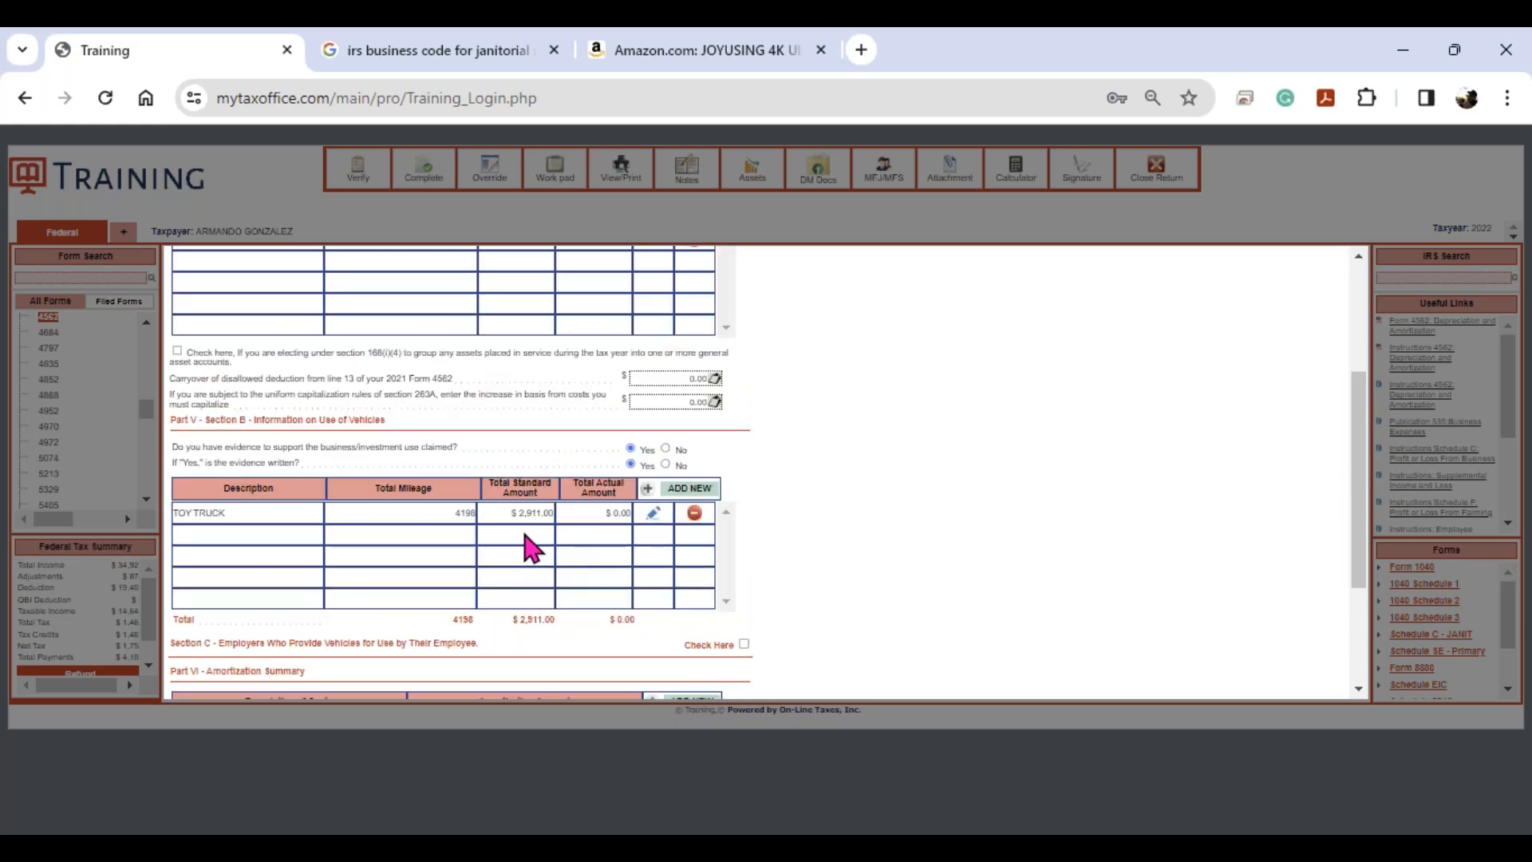
key(ctrl)
key(ctrl)
key(ctrl)
key(ctrl)
click(963, 480)
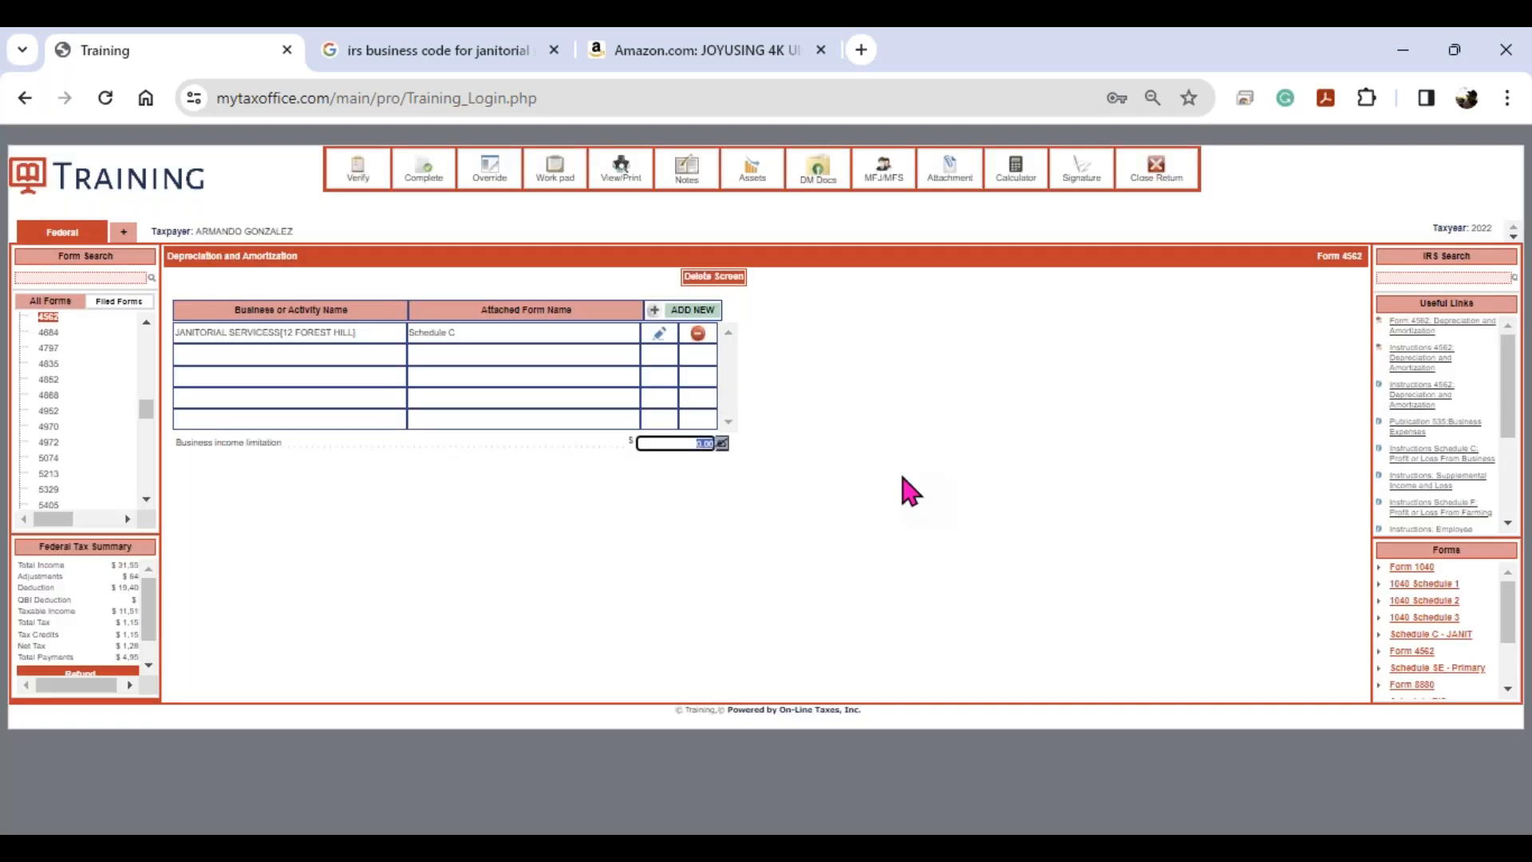
key(ctrl)
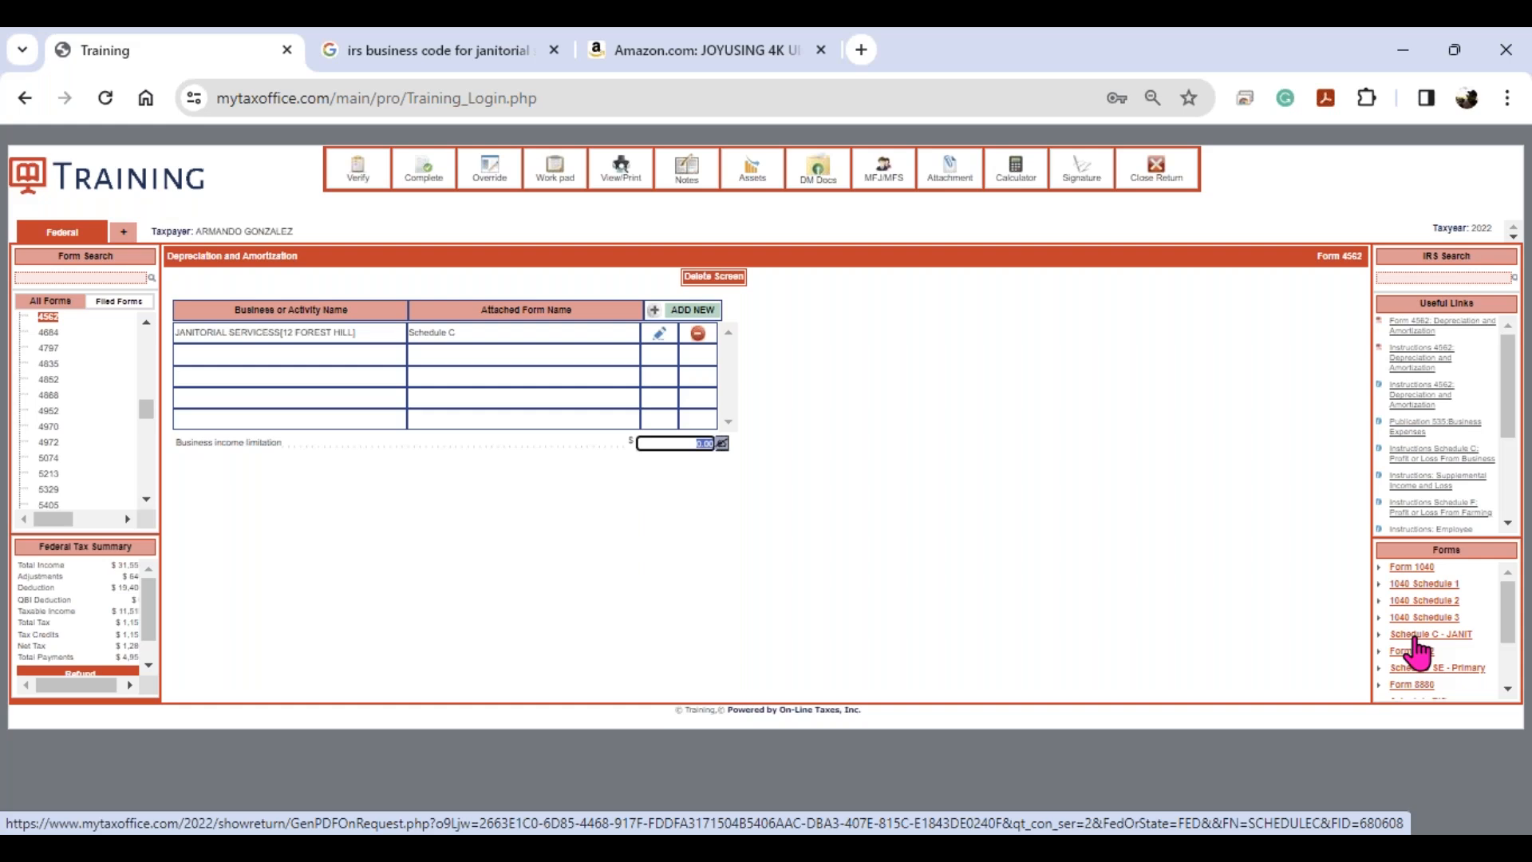
click(1415, 637)
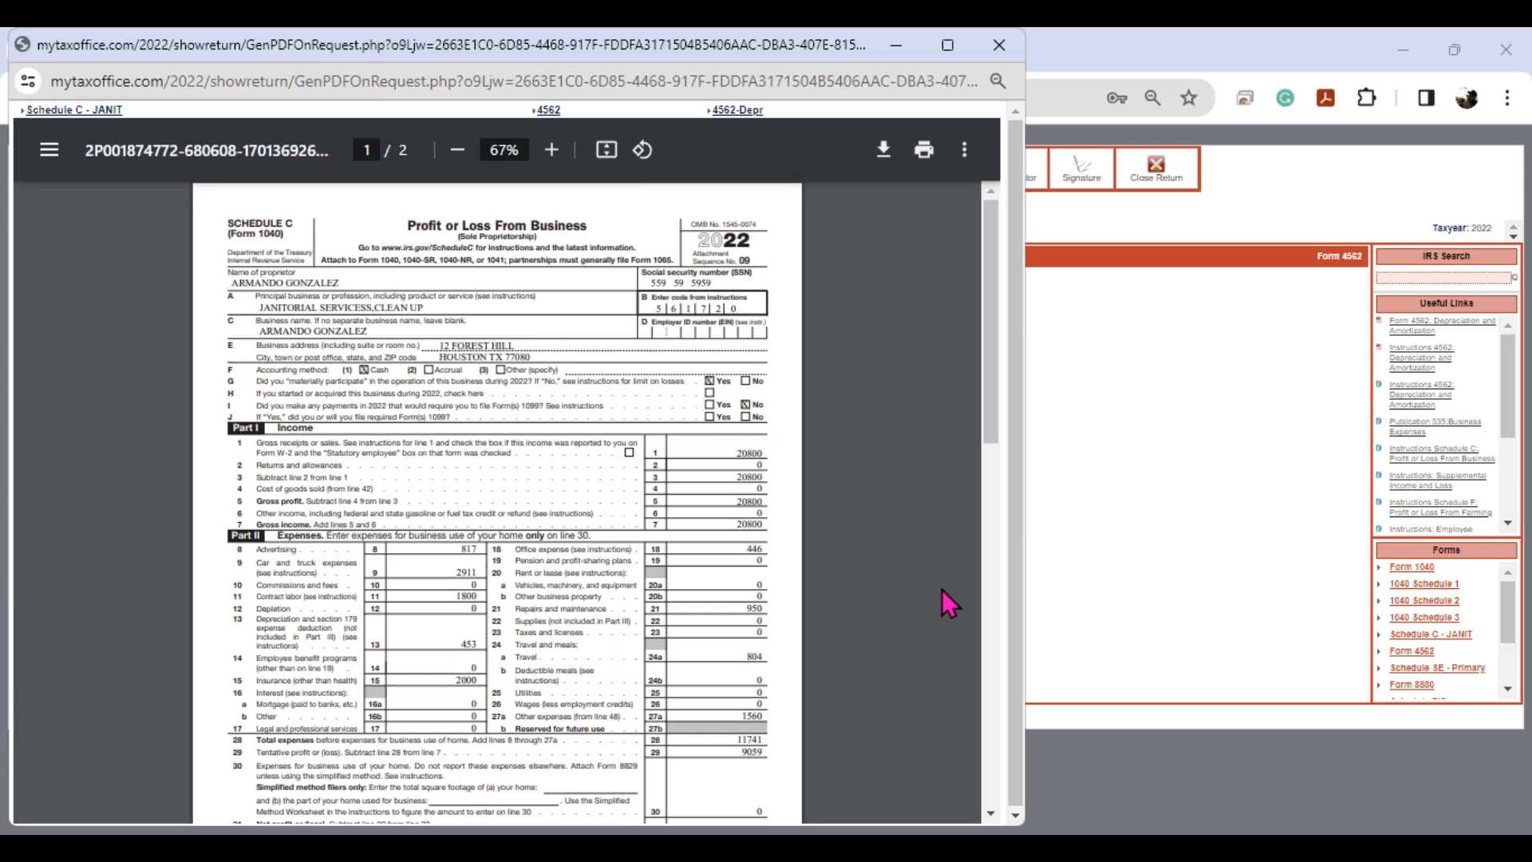
scroll(942, 591, down, 3)
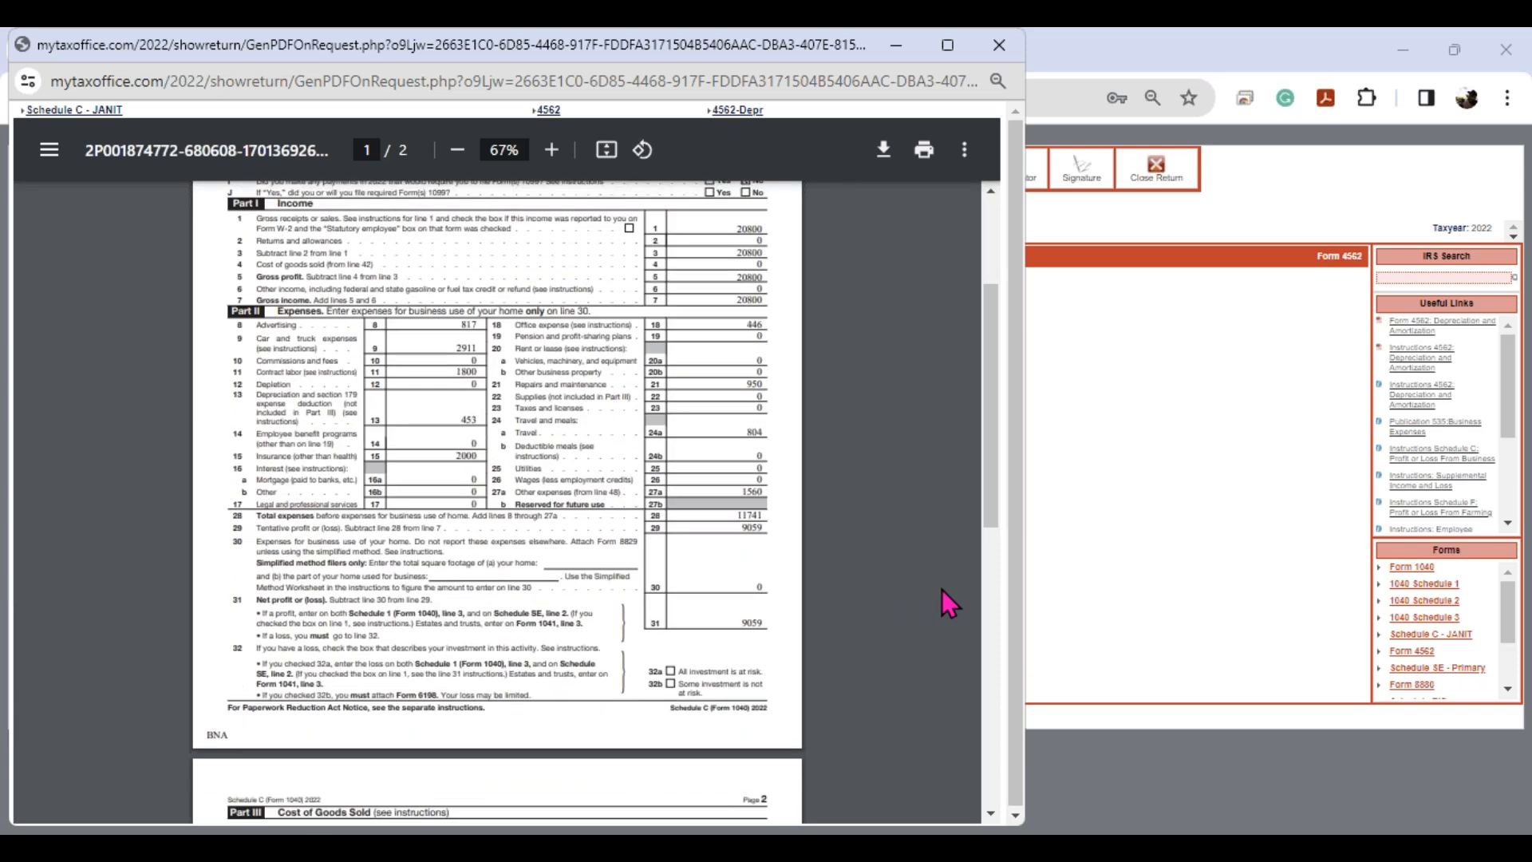
scroll(942, 591, up, 3)
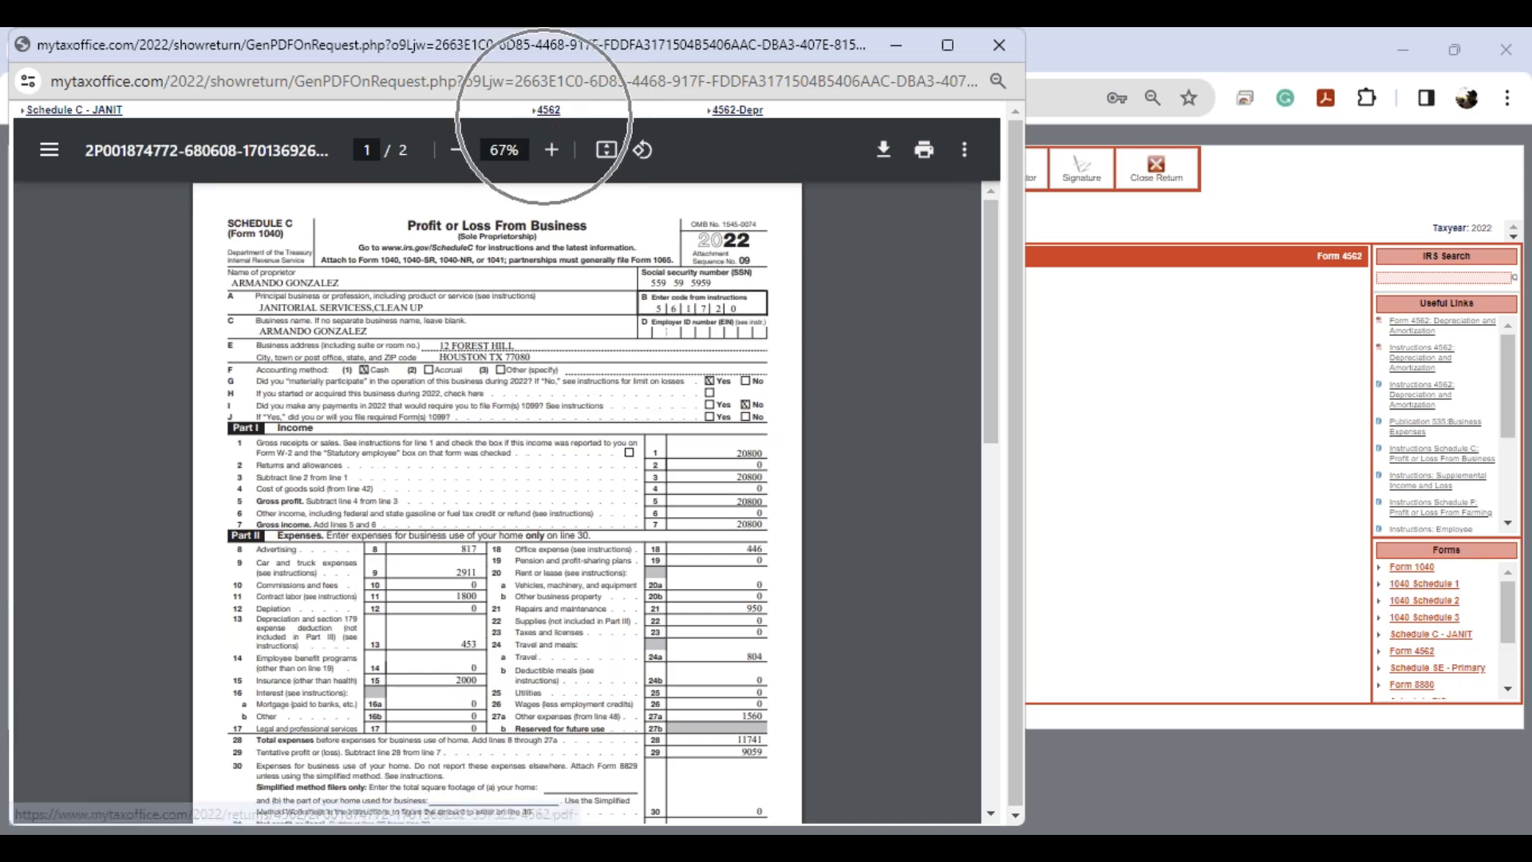
click(547, 112)
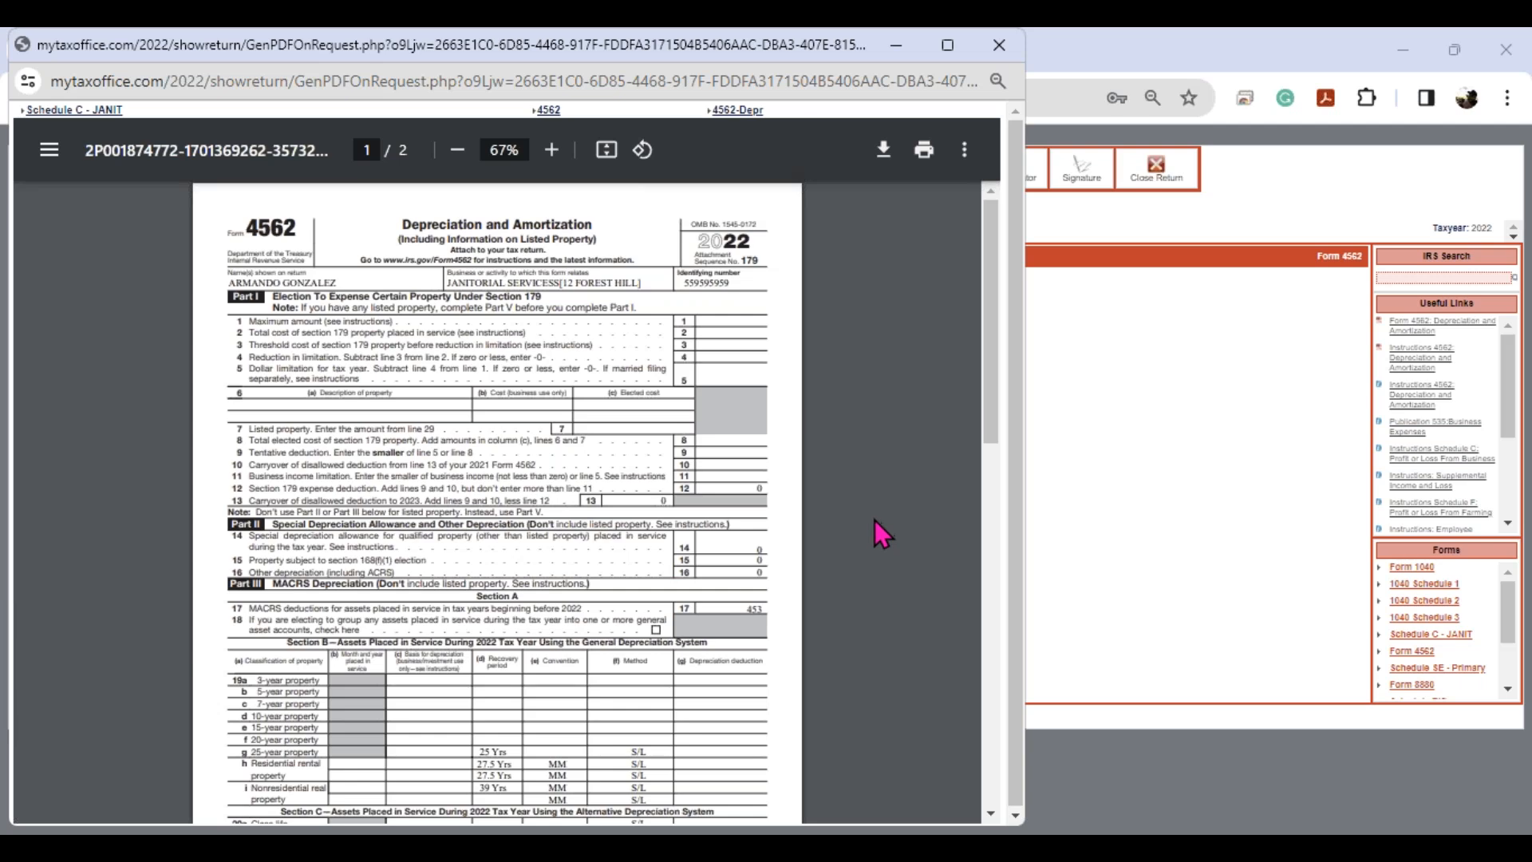
scroll(840, 520, down, 15)
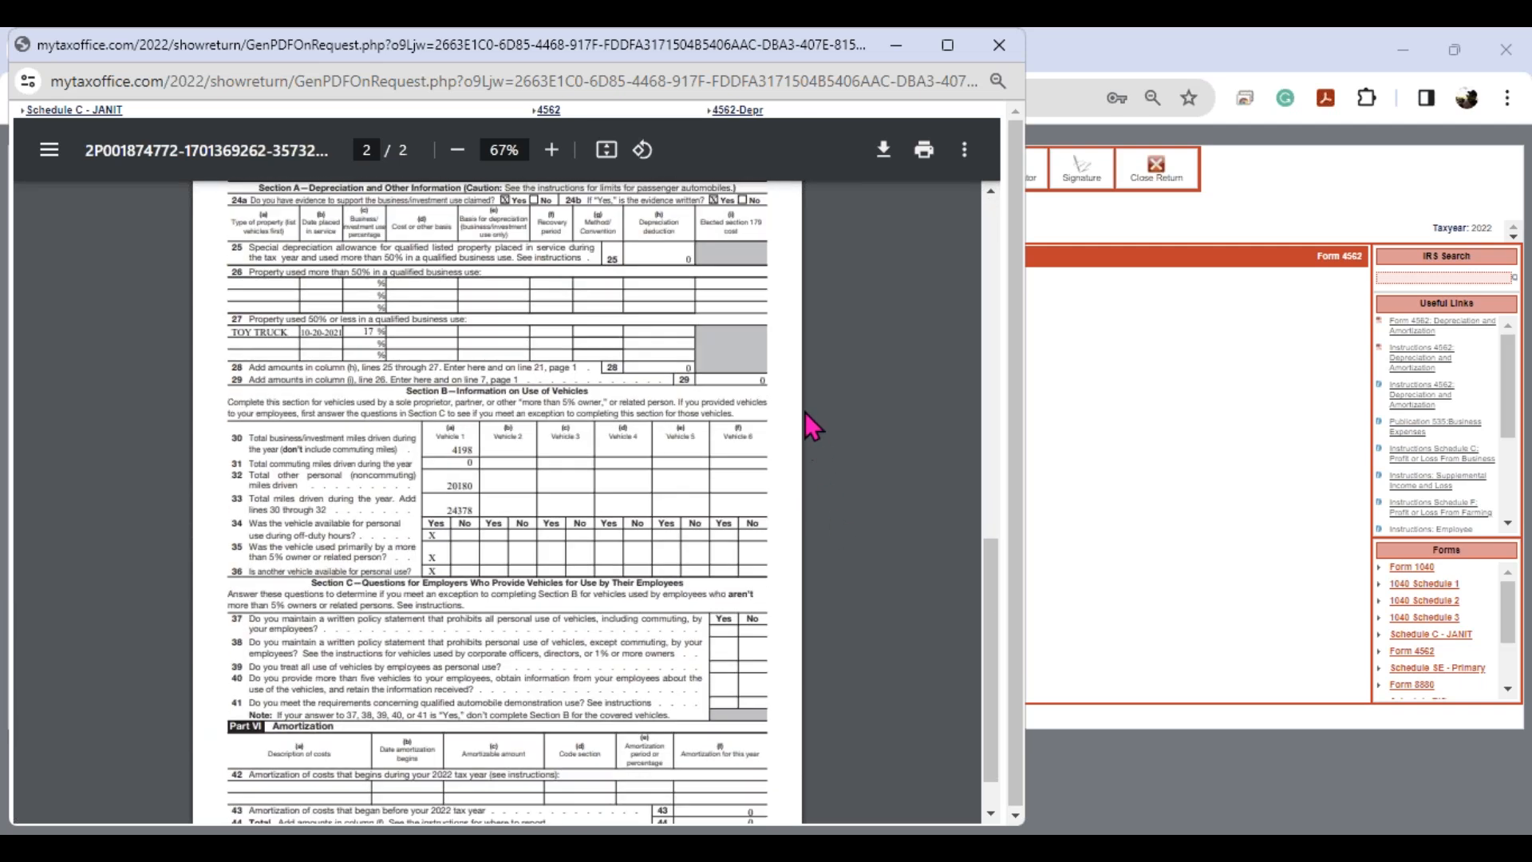
click(737, 110)
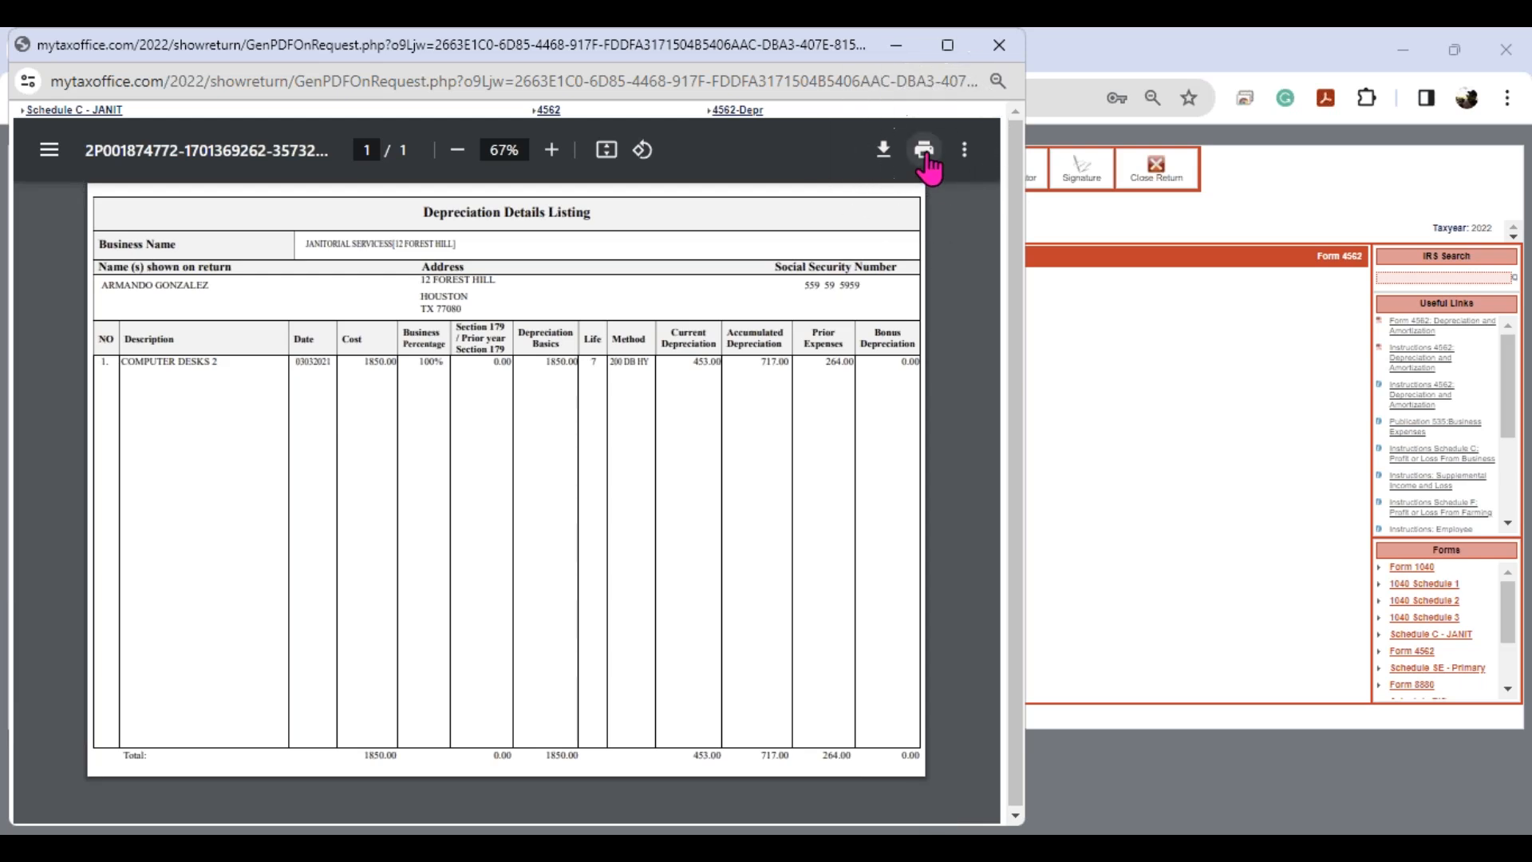
click(69, 111)
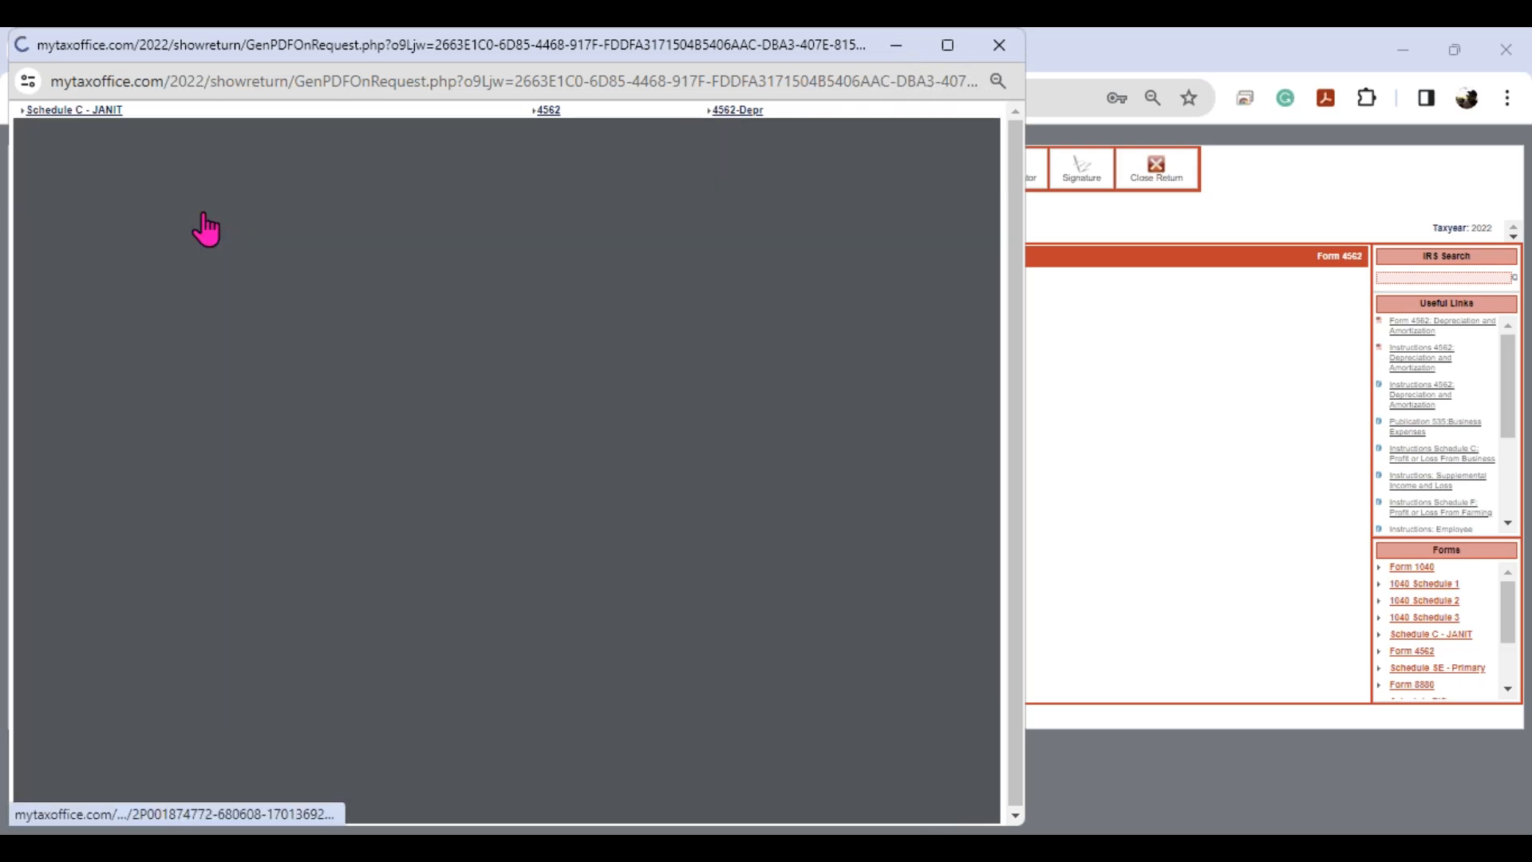
key(ctrl)
key(ctrl)
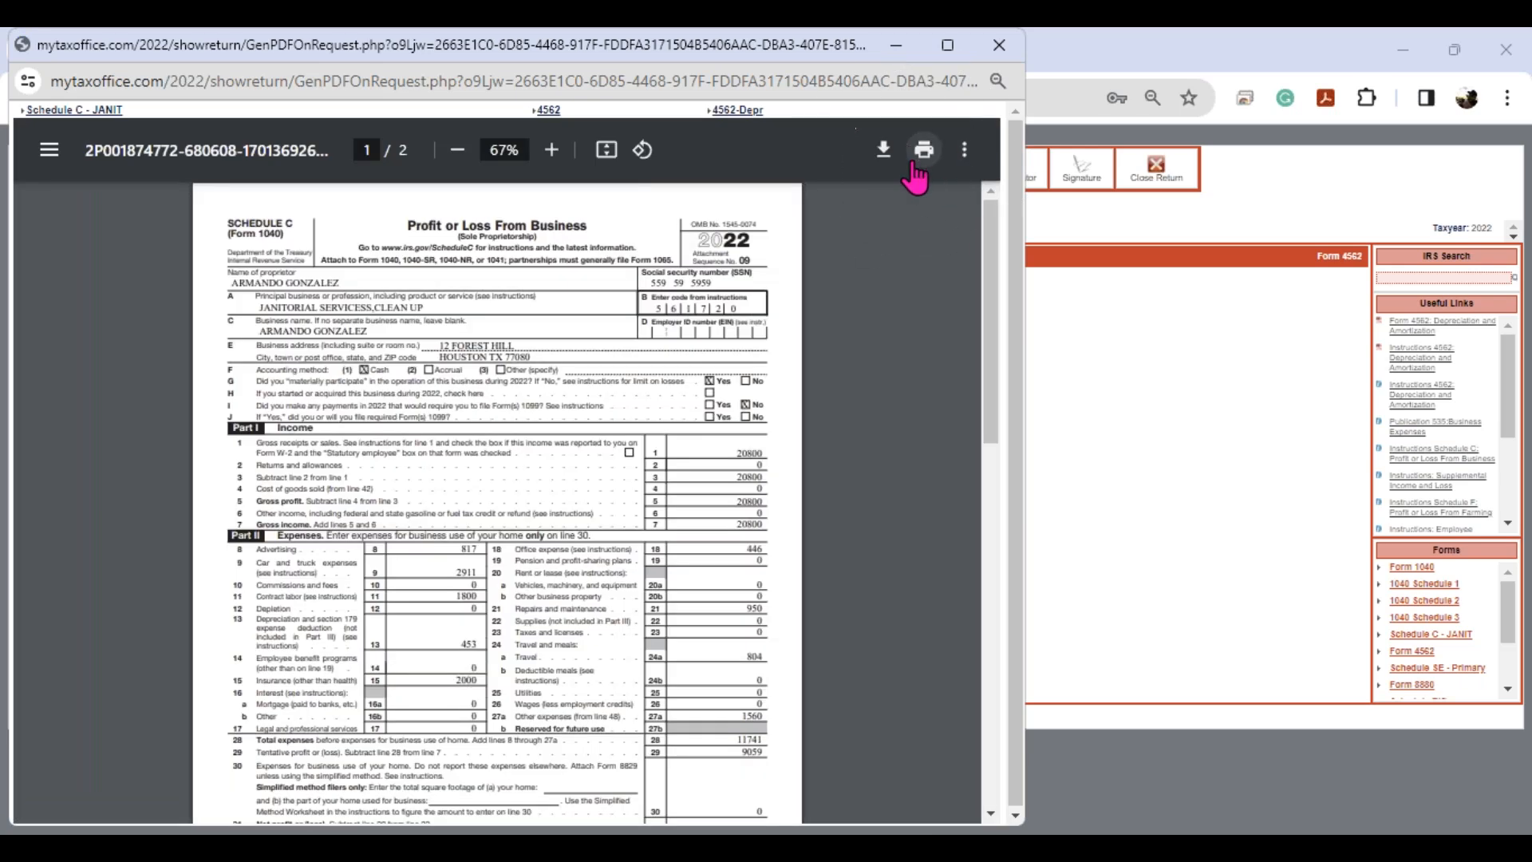
click(998, 46)
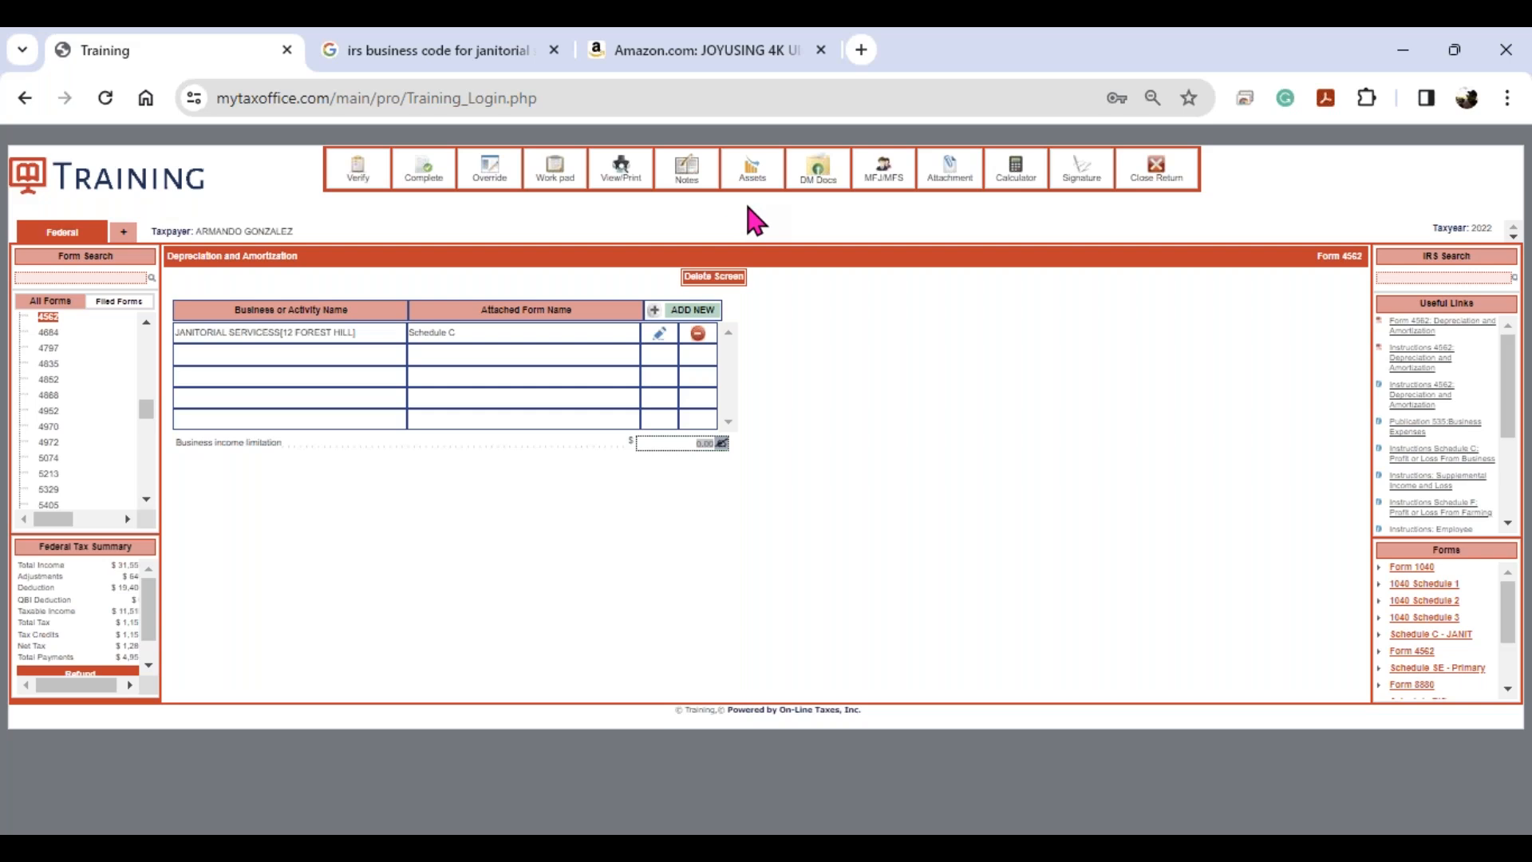
click(754, 182)
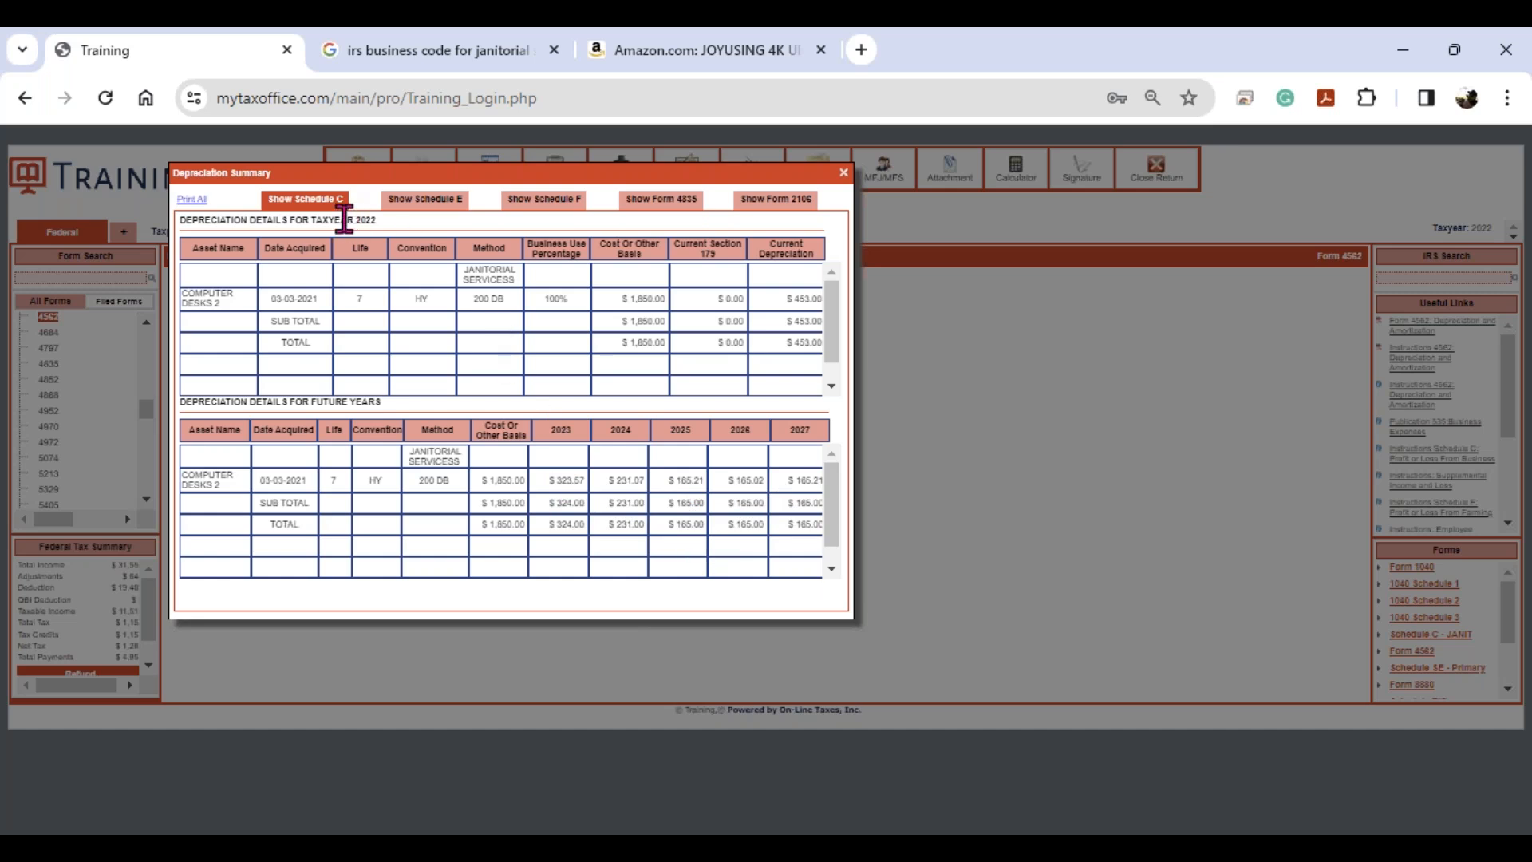
click(844, 173)
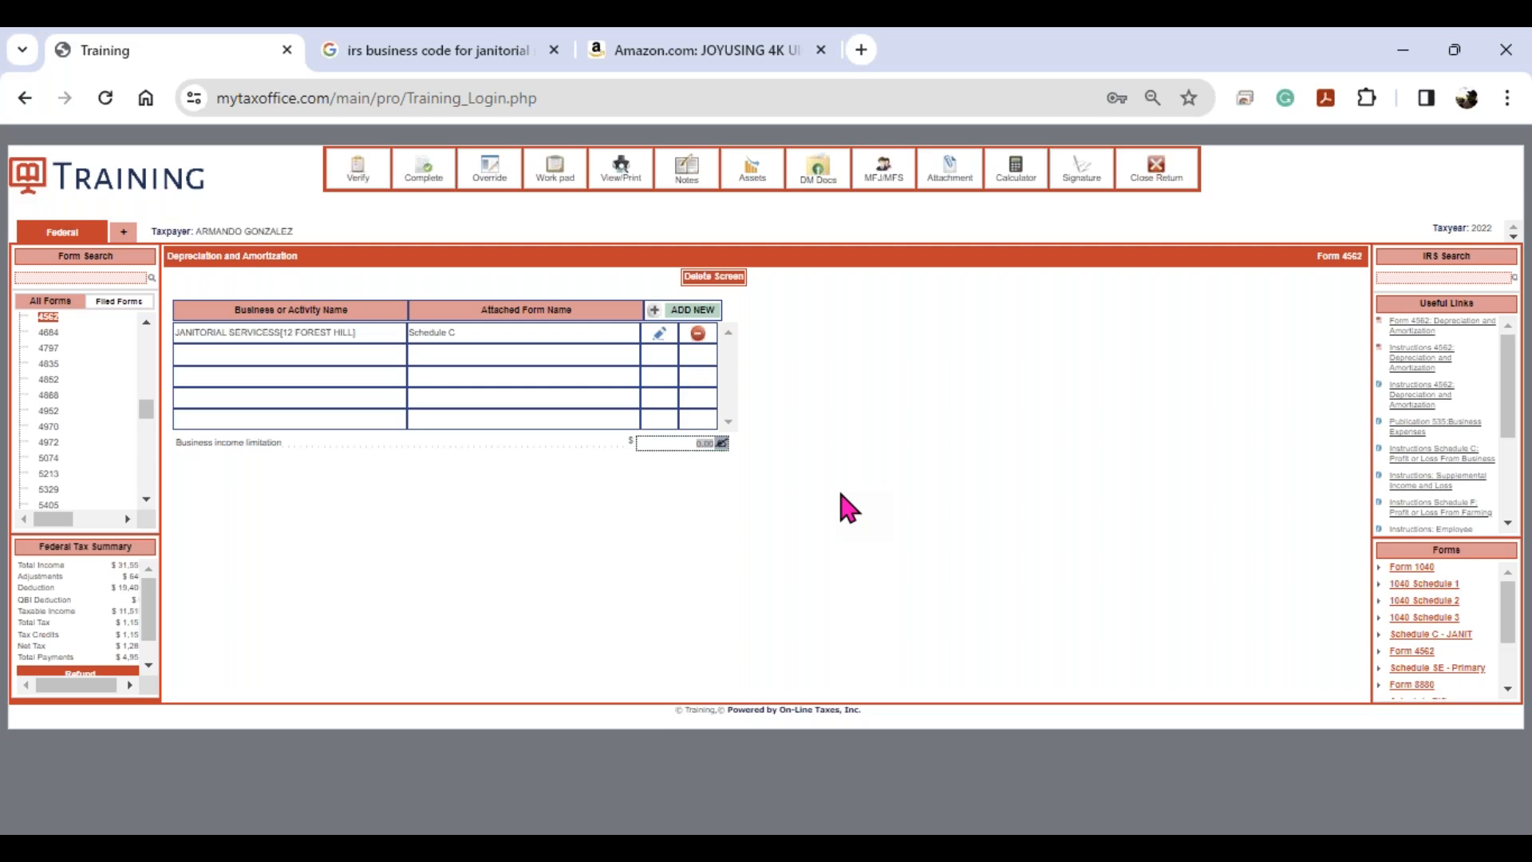
scroll(151, 648, down, 2)
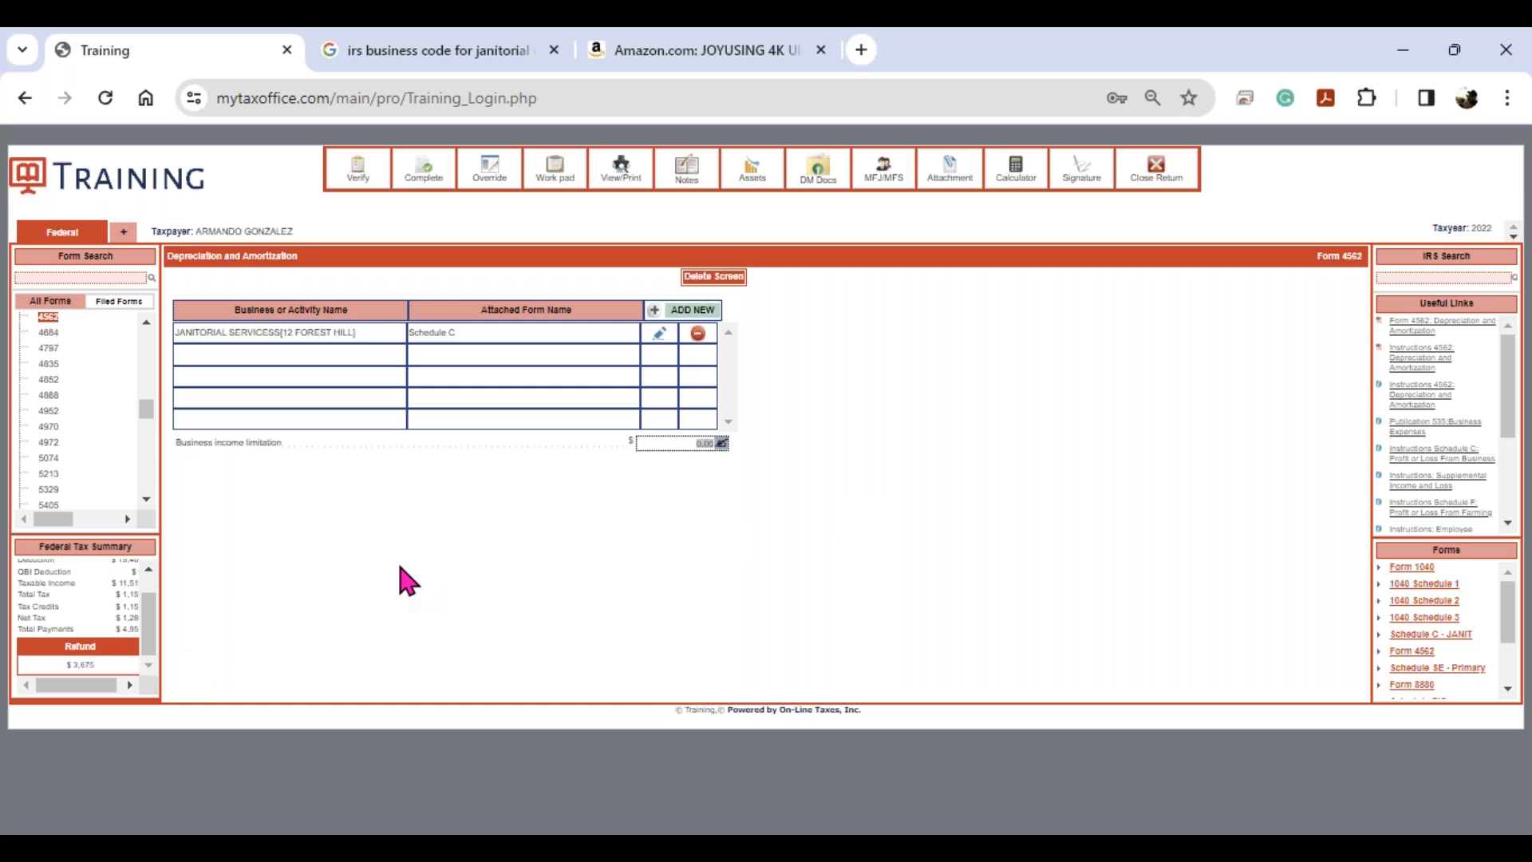
key(ctrl)
key(ctrl)
key(ctrl)
key(ctrl)
key(ctrl)
key(ctrl)
key(ctrl)
key(ctrl)
- Verify the return and review its critical and non-critical error headings
click(358, 172)
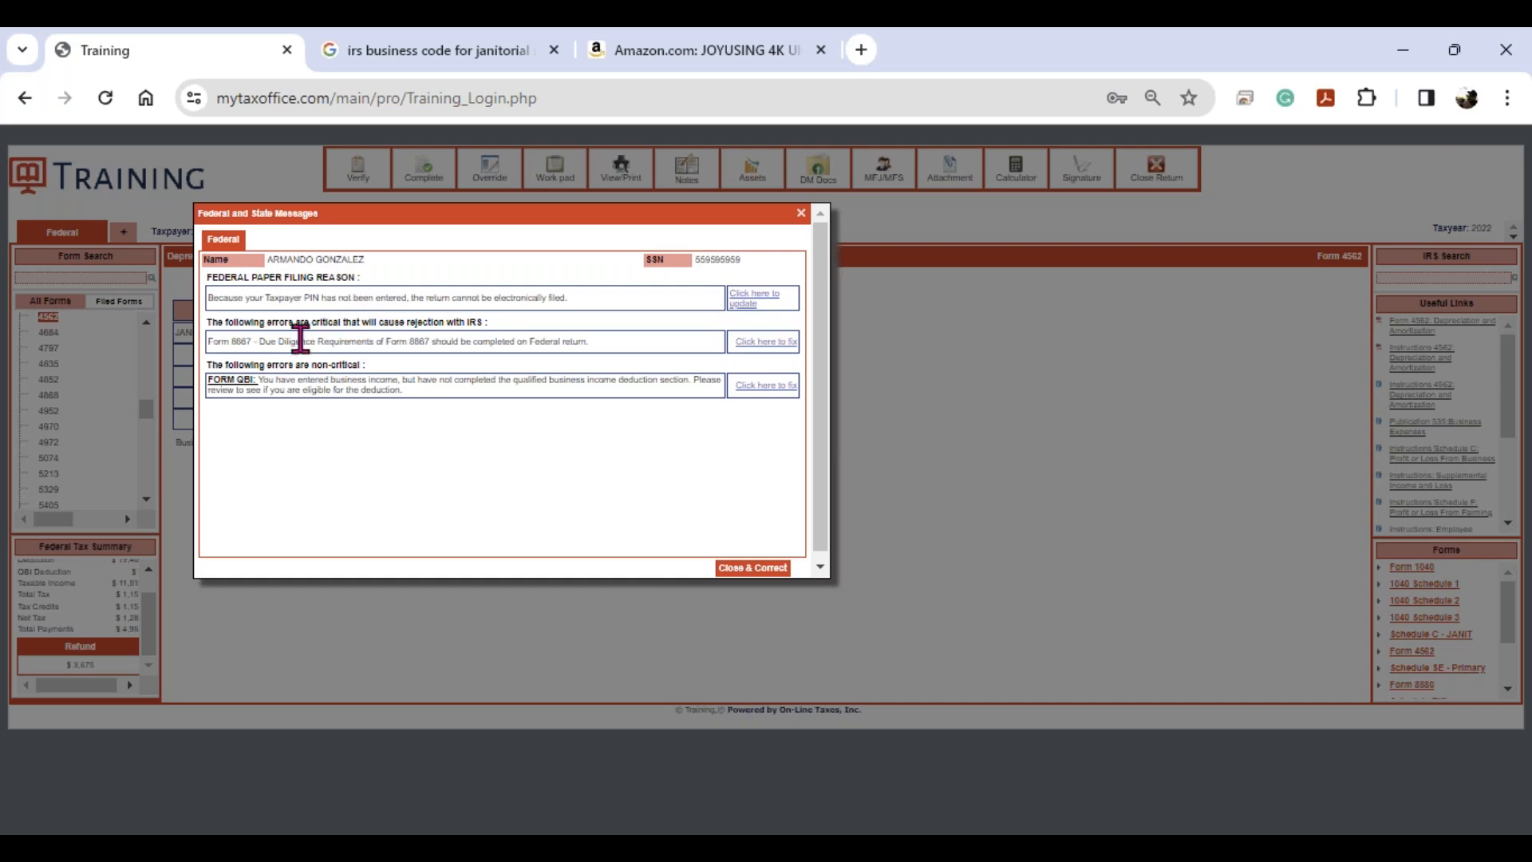
drag(304, 322, 372, 324)
drag(311, 366, 367, 365)
- Auto-generate and save a taxpayer PIN on Form 8879, then re-verify the return
click(739, 303)
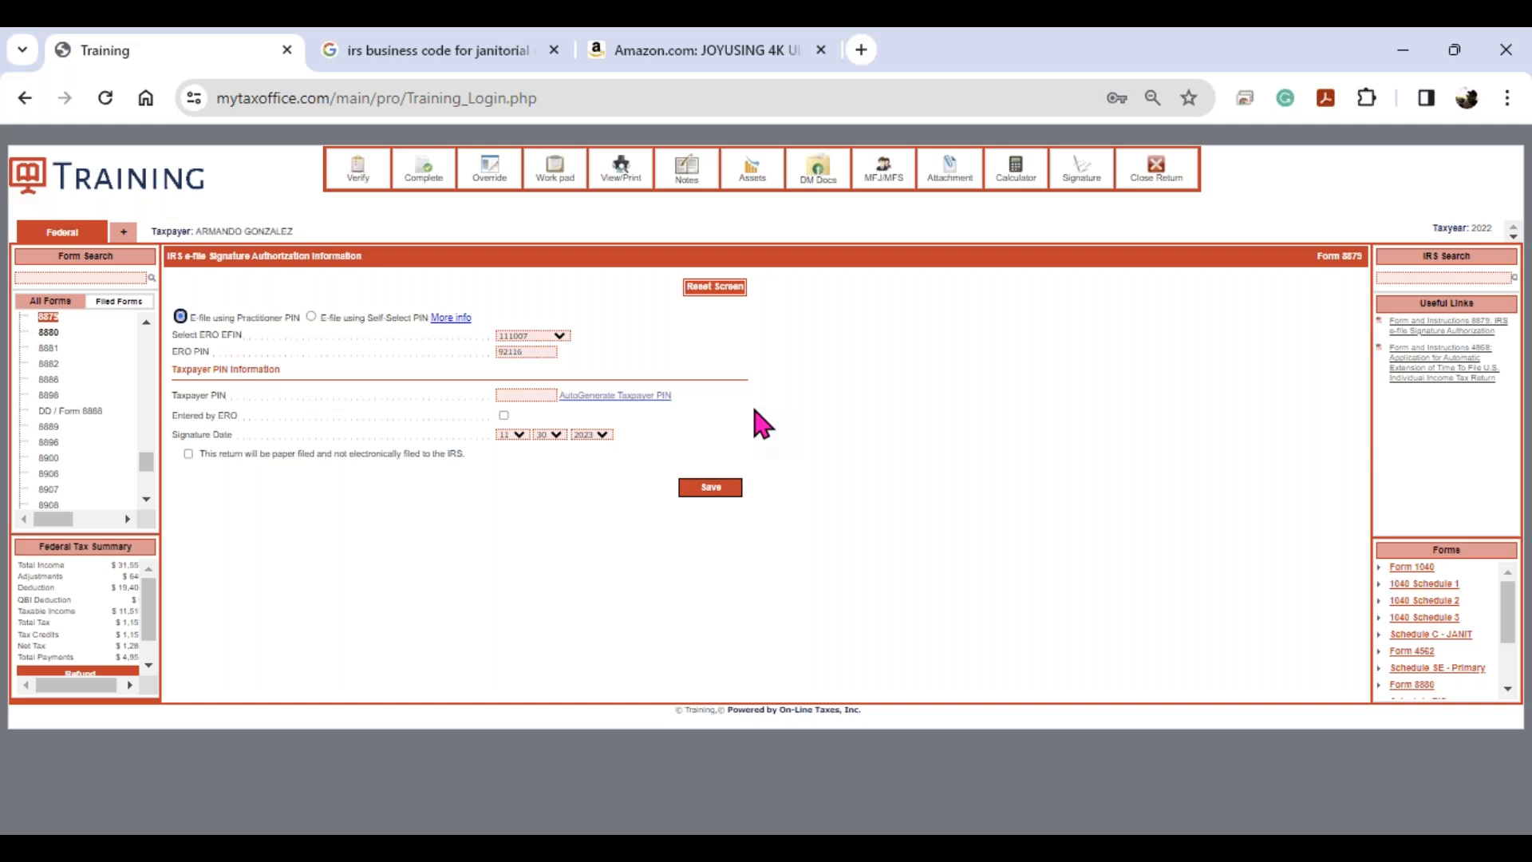
click(51, 319)
click(623, 395)
click(710, 489)
click(358, 169)
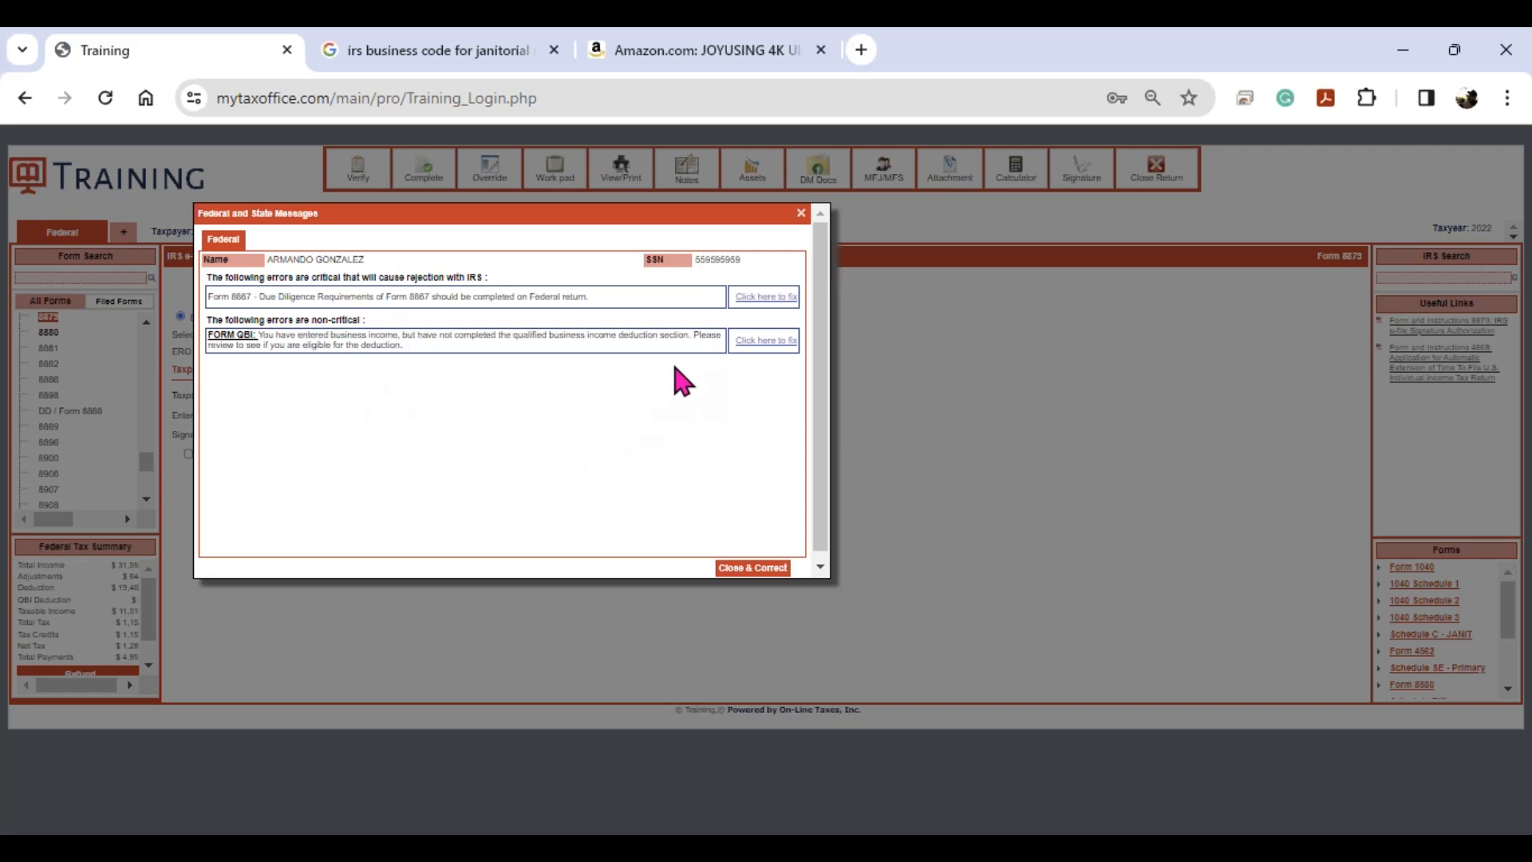
- Start a new Form 8867 checklist, answering Yes to questions 1–3 and No to 4
click(762, 301)
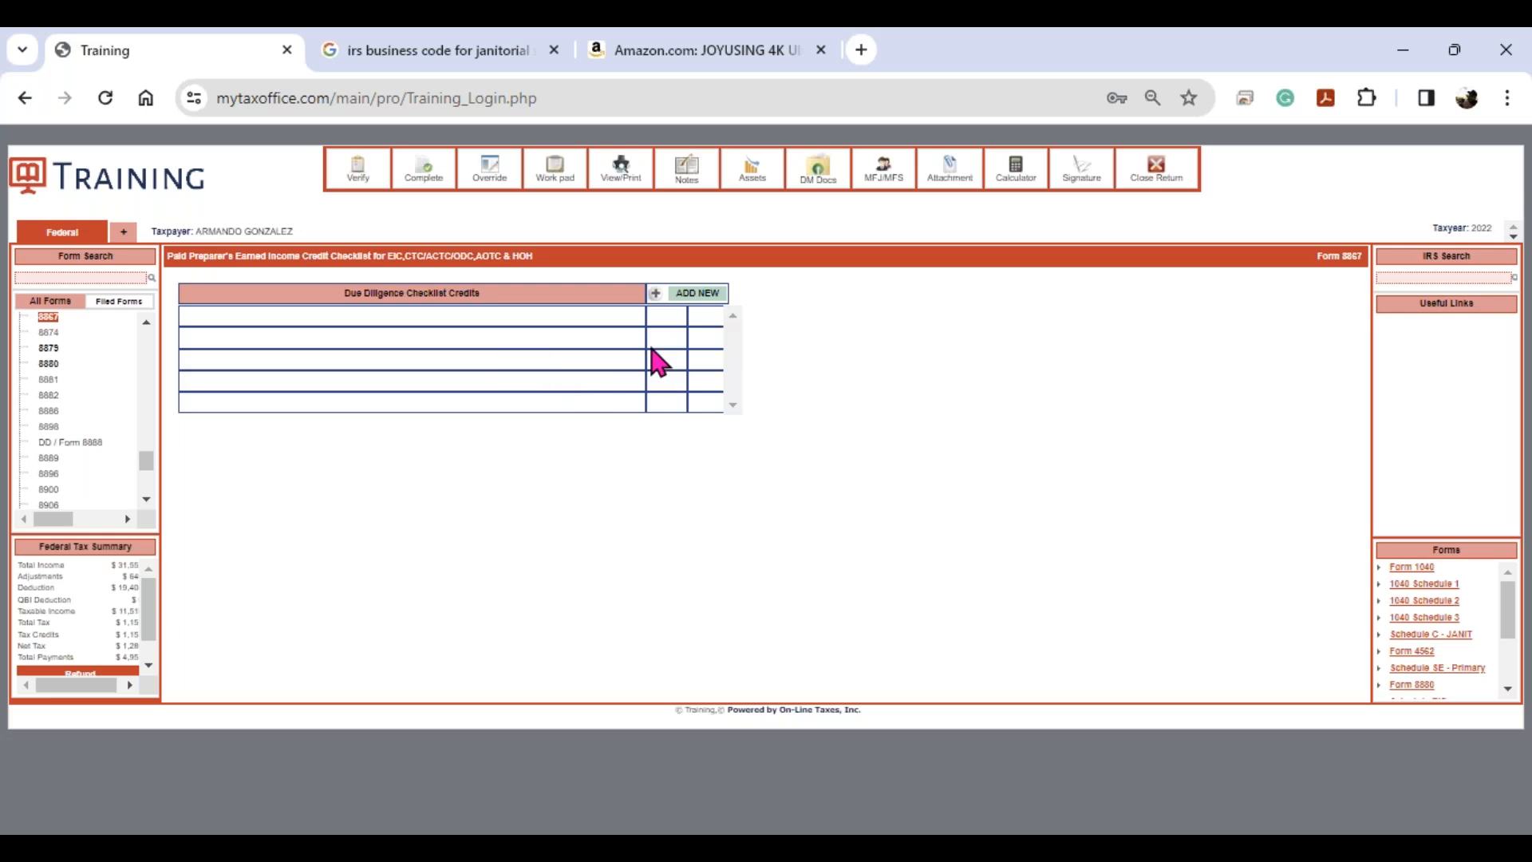
click(697, 300)
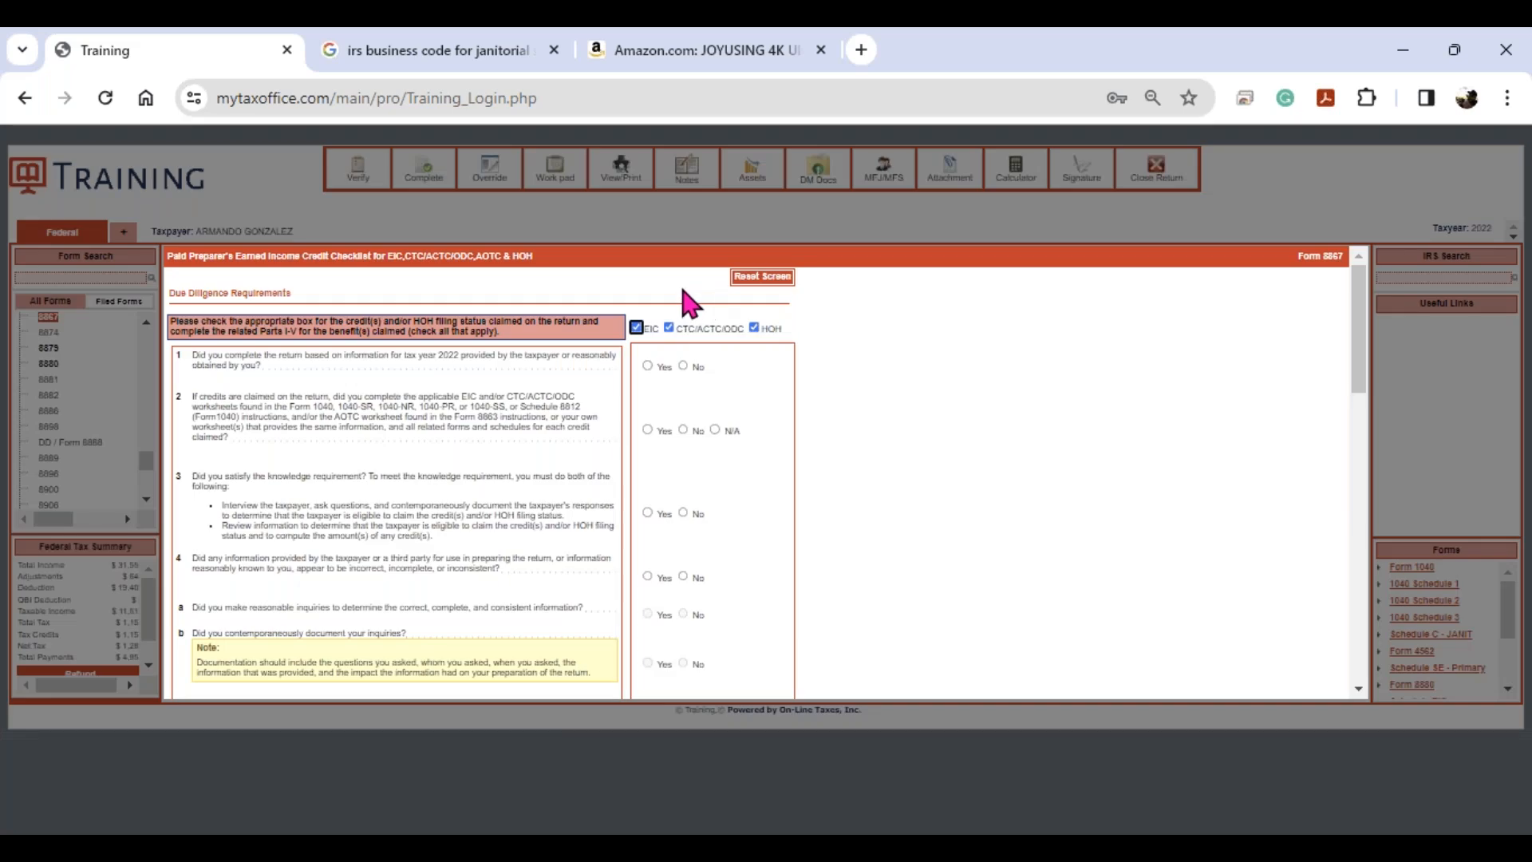
click(648, 366)
click(647, 430)
click(647, 512)
click(684, 577)
scroll(711, 535, down, 3)
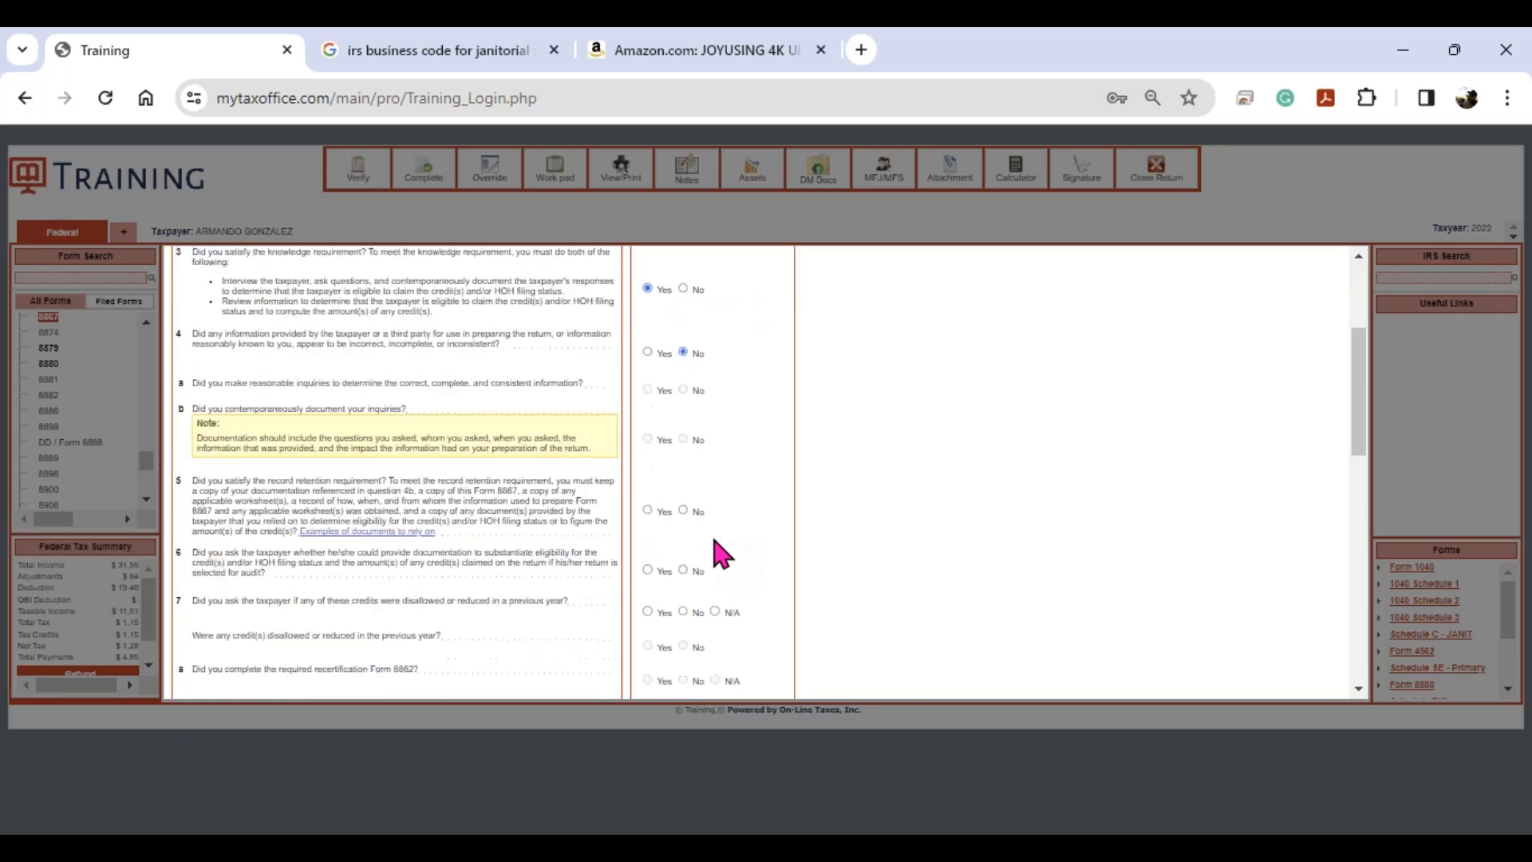
scroll(711, 533, down, 6)
scroll(713, 479, up, 3)
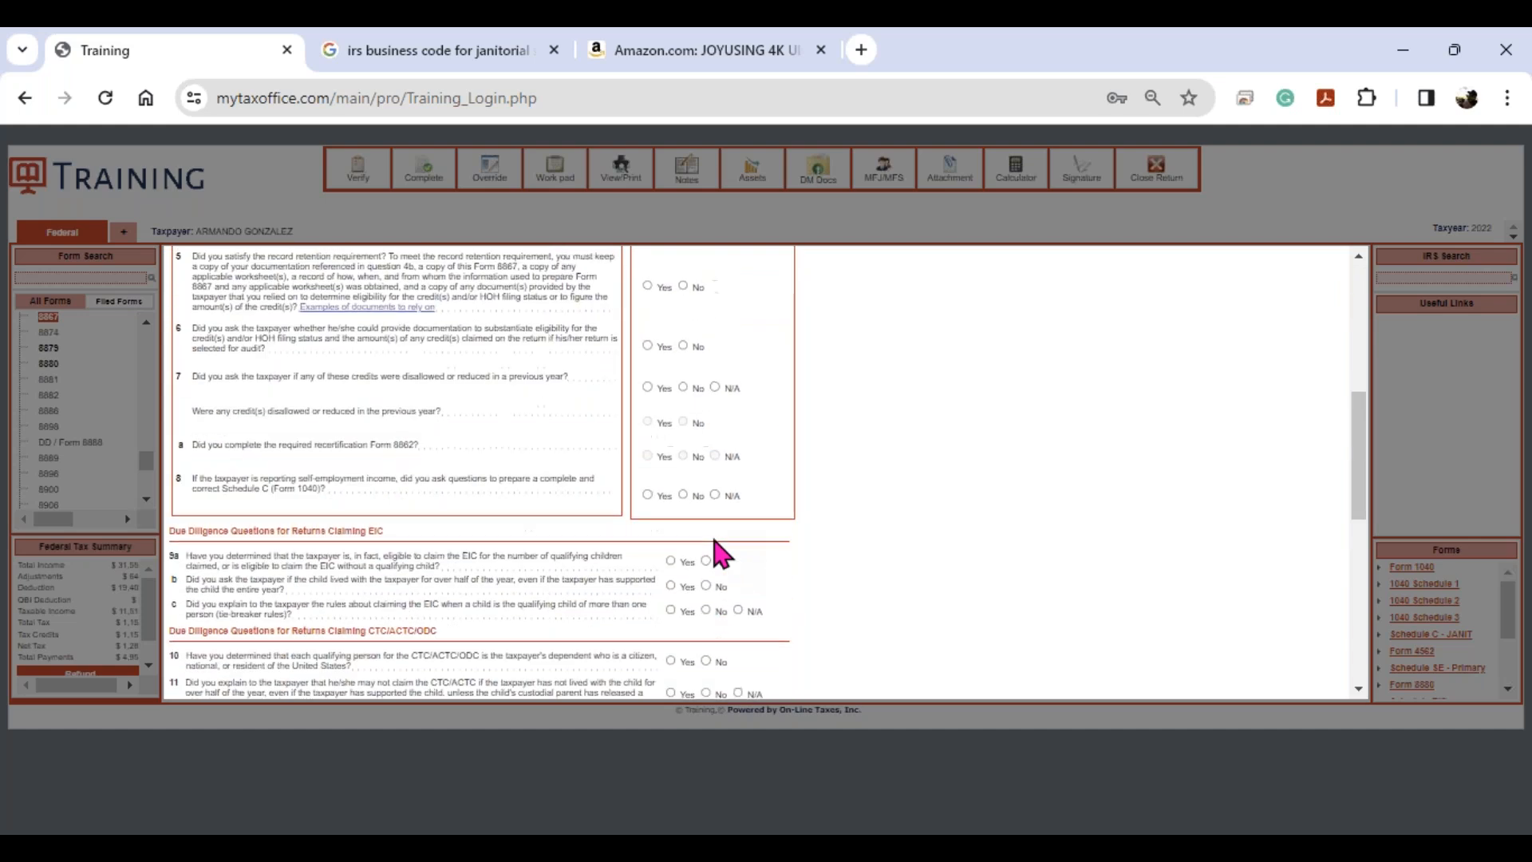
- Answer No to question 5, Yes to 6–7, No to credits disallowed, Yes to 8
click(648, 285)
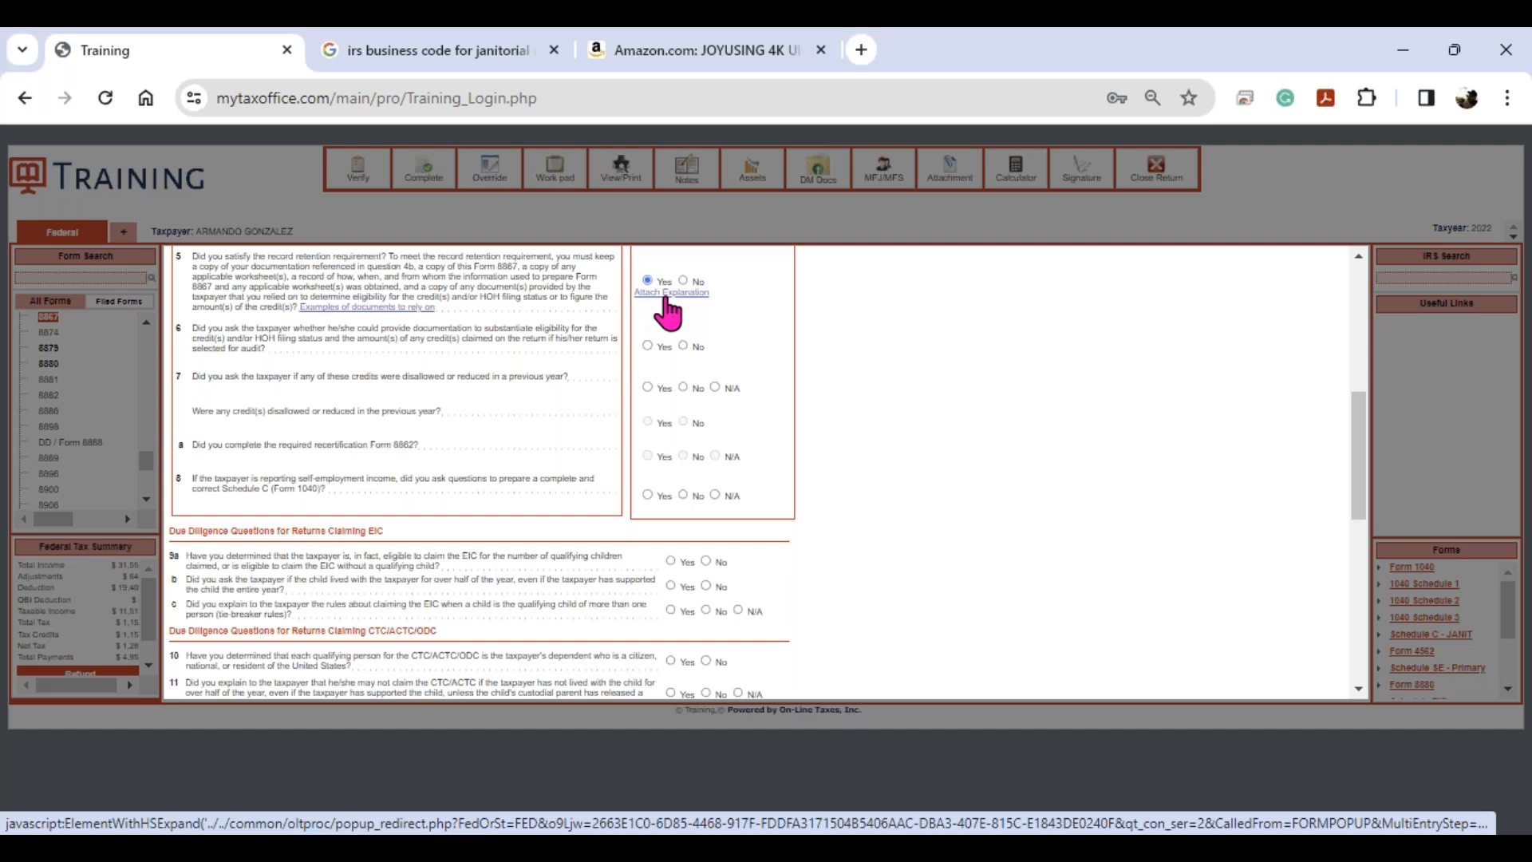
click(683, 287)
click(648, 345)
click(648, 387)
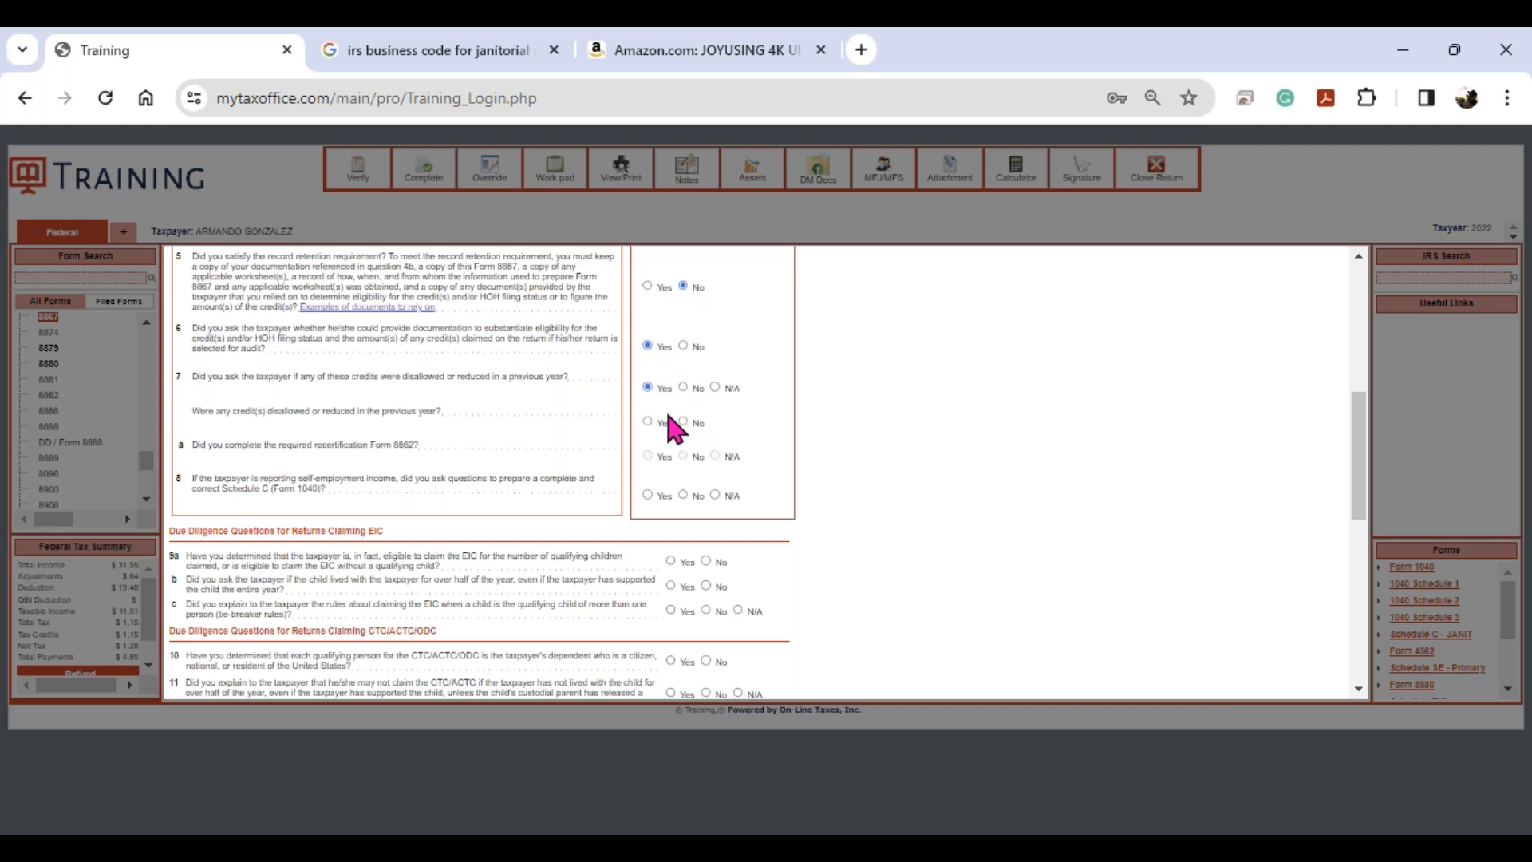
click(683, 421)
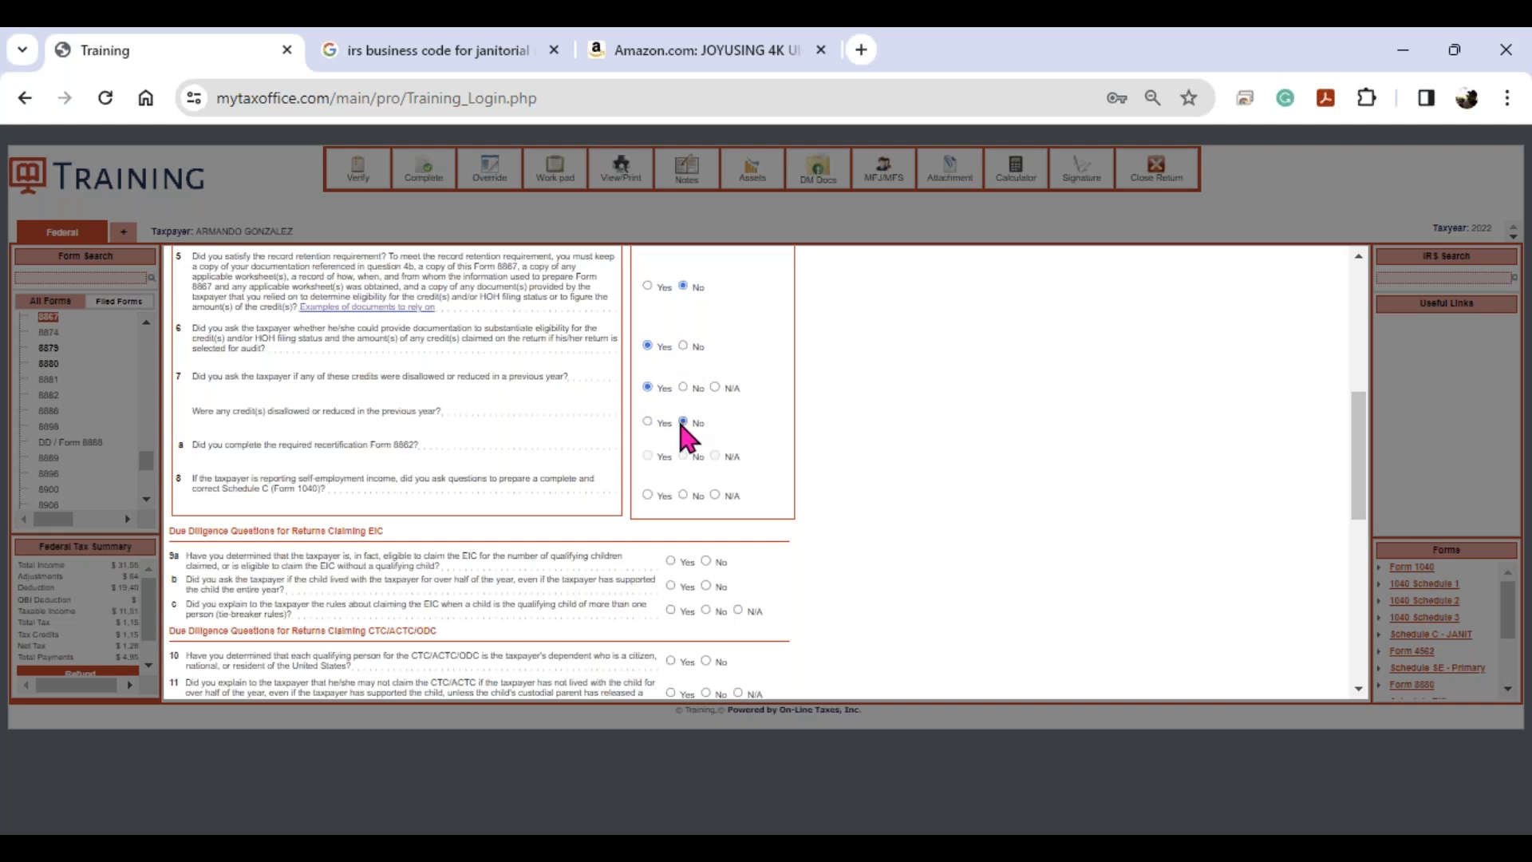
click(647, 495)
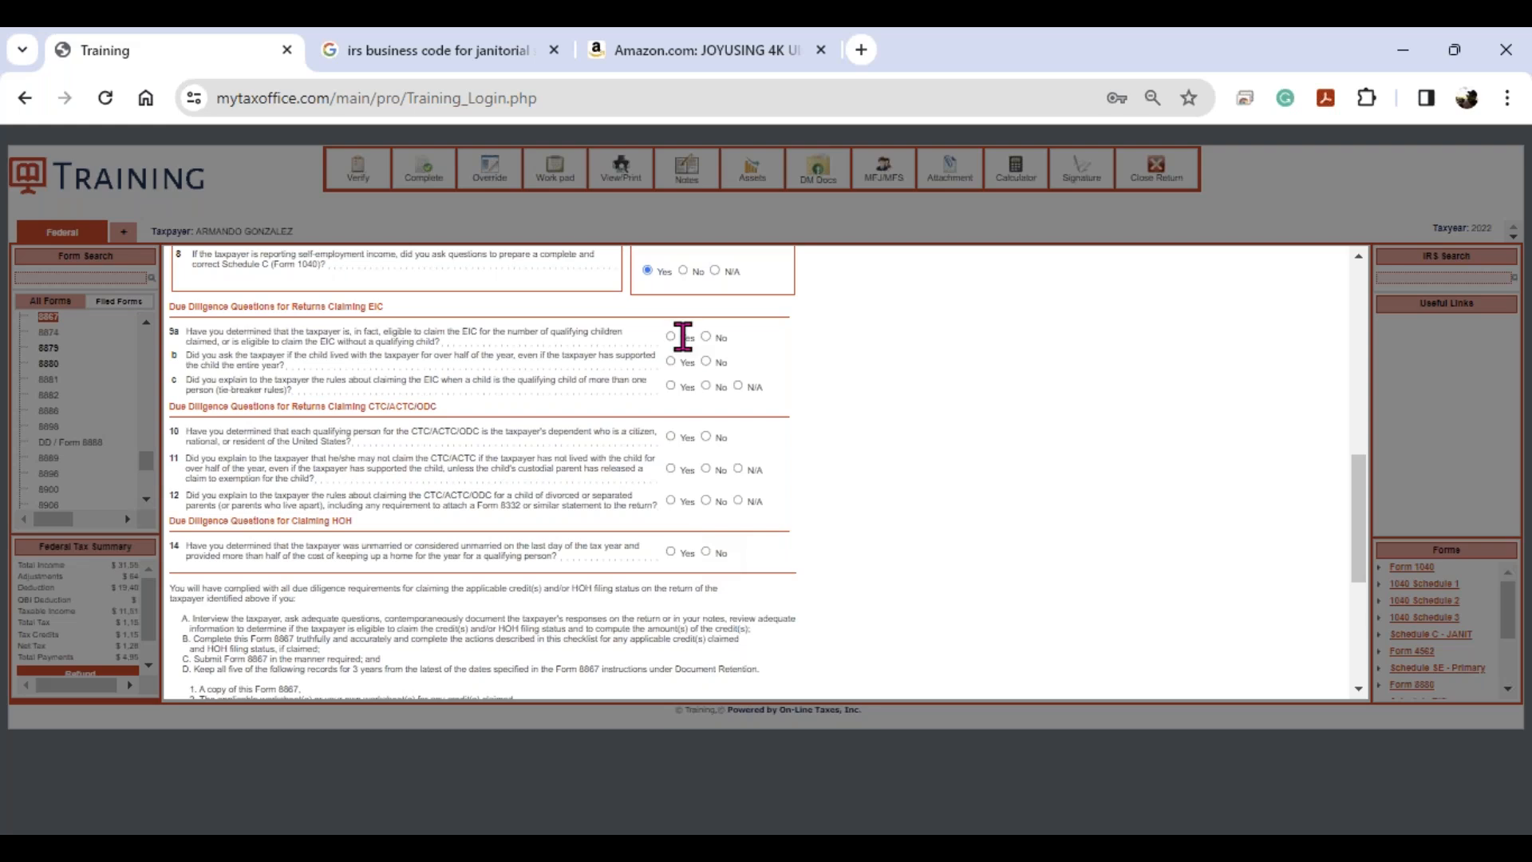
- Answer Yes to questions 9a, 9b, 9c, 11, 12 and 14
click(670, 337)
click(670, 361)
click(670, 385)
click(670, 468)
click(671, 500)
click(670, 551)
scroll(675, 559, down, 3)
scroll(676, 567, down, 2)
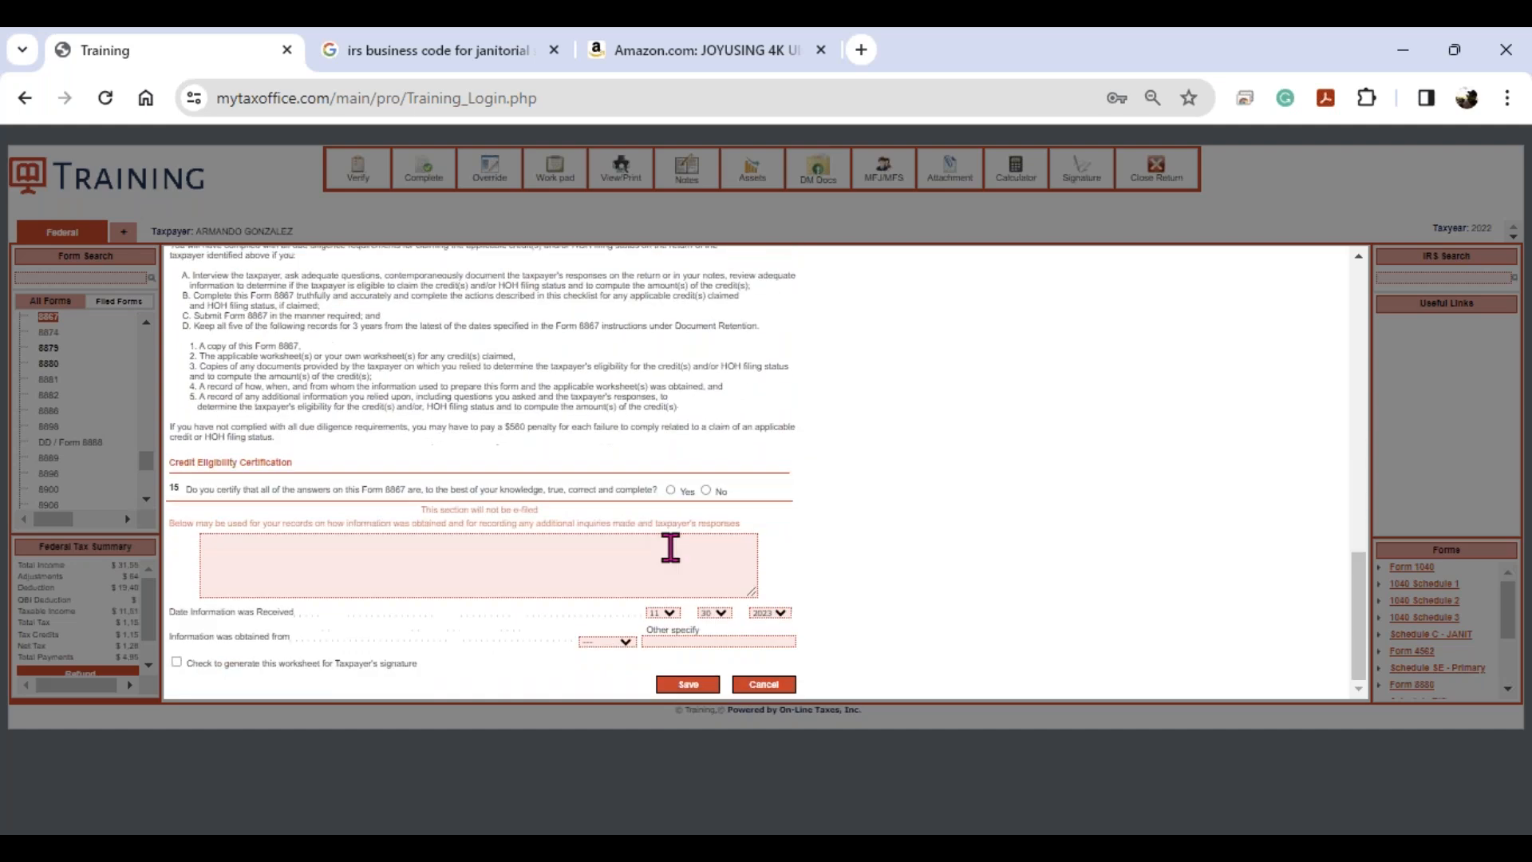
- Certify the answers with Yes and add the note 'OTHER NOTES - SEE 8867 ABCVE'
click(671, 490)
click(447, 564)
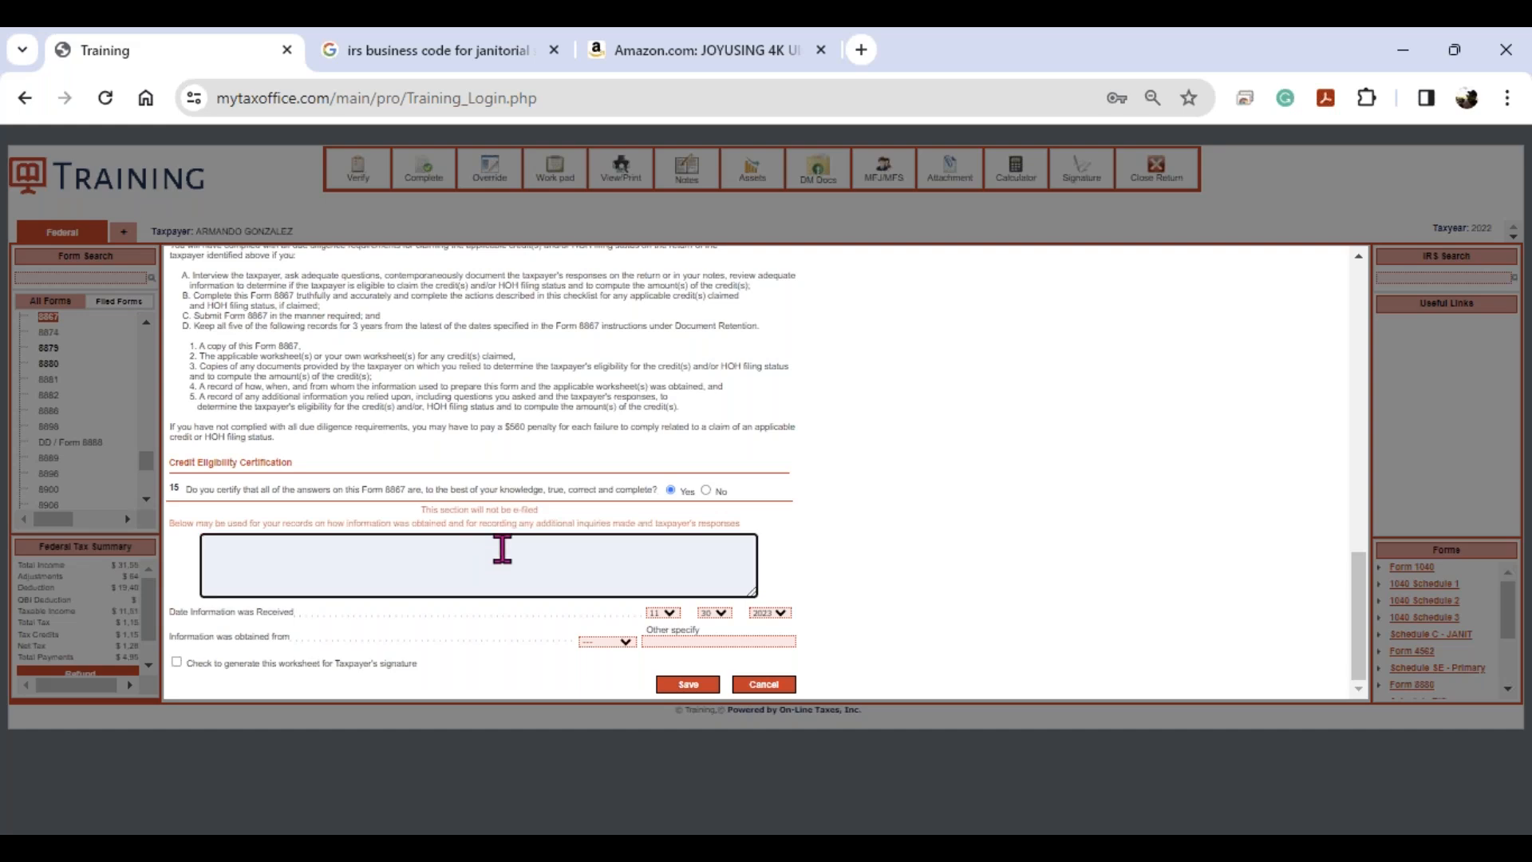
text(OTHER NOTES)
text(- SEE 8867 ABC)
text(VE)
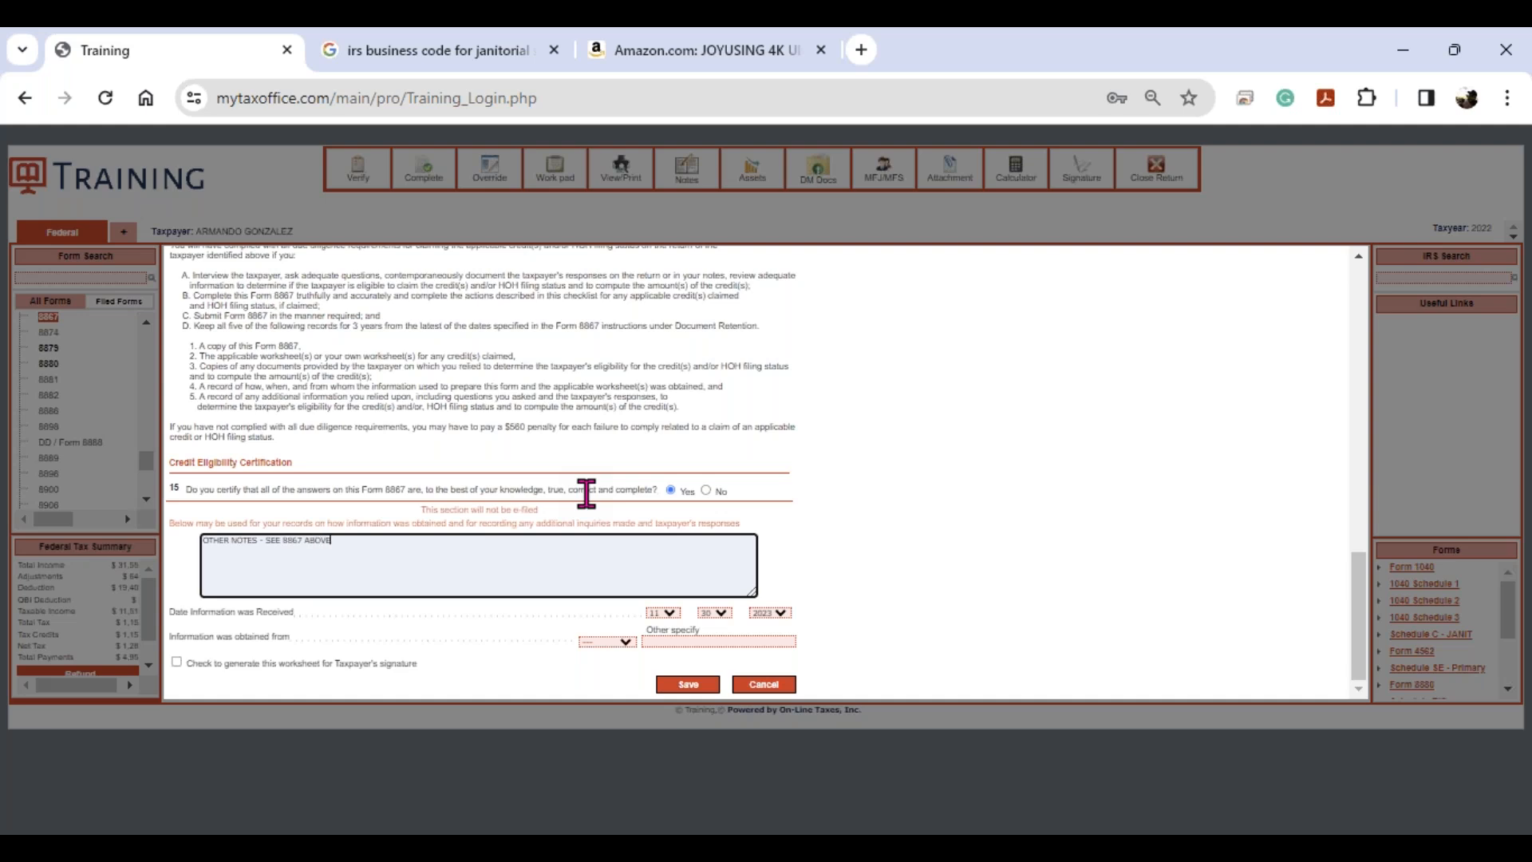
- Set the information source to Taxpayer and flag the worksheet for taxpayer signature
click(619, 643)
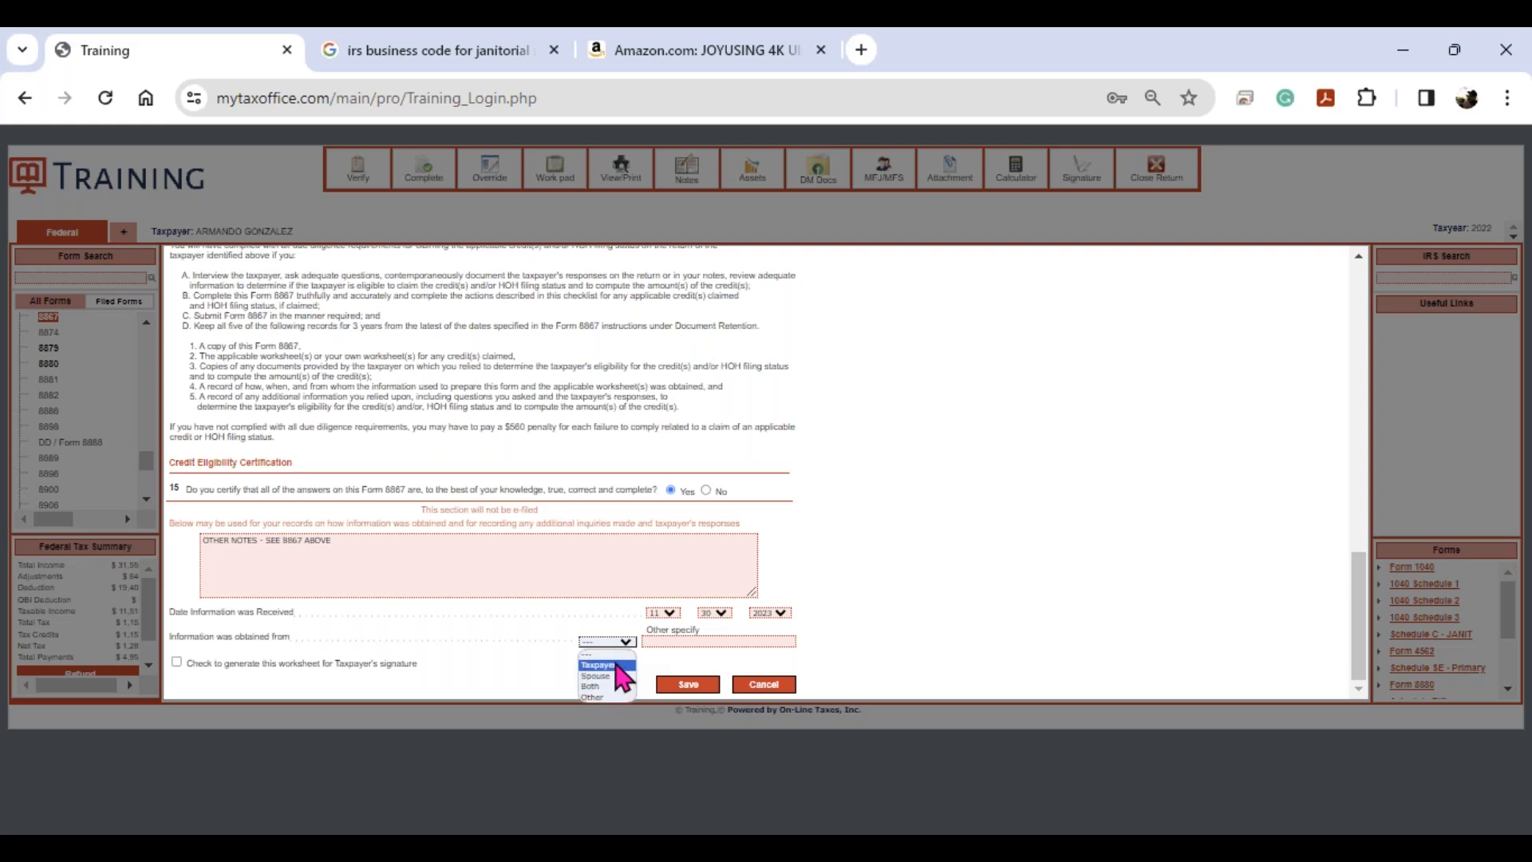
click(615, 666)
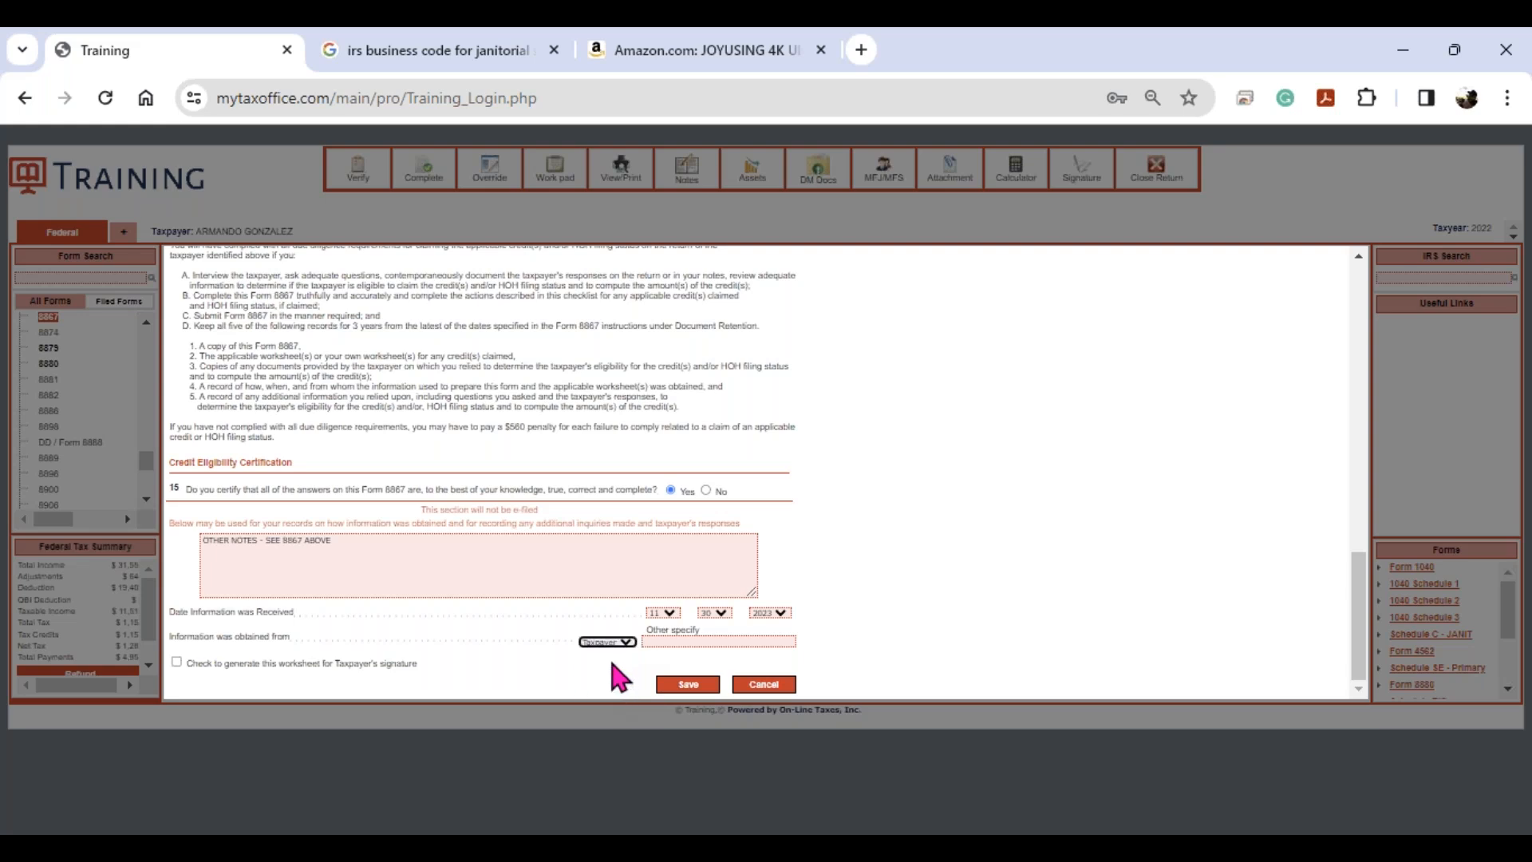
click(176, 664)
key(ctrl)
- Save the due diligence checklist and bring up the printable Form 8867
click(689, 687)
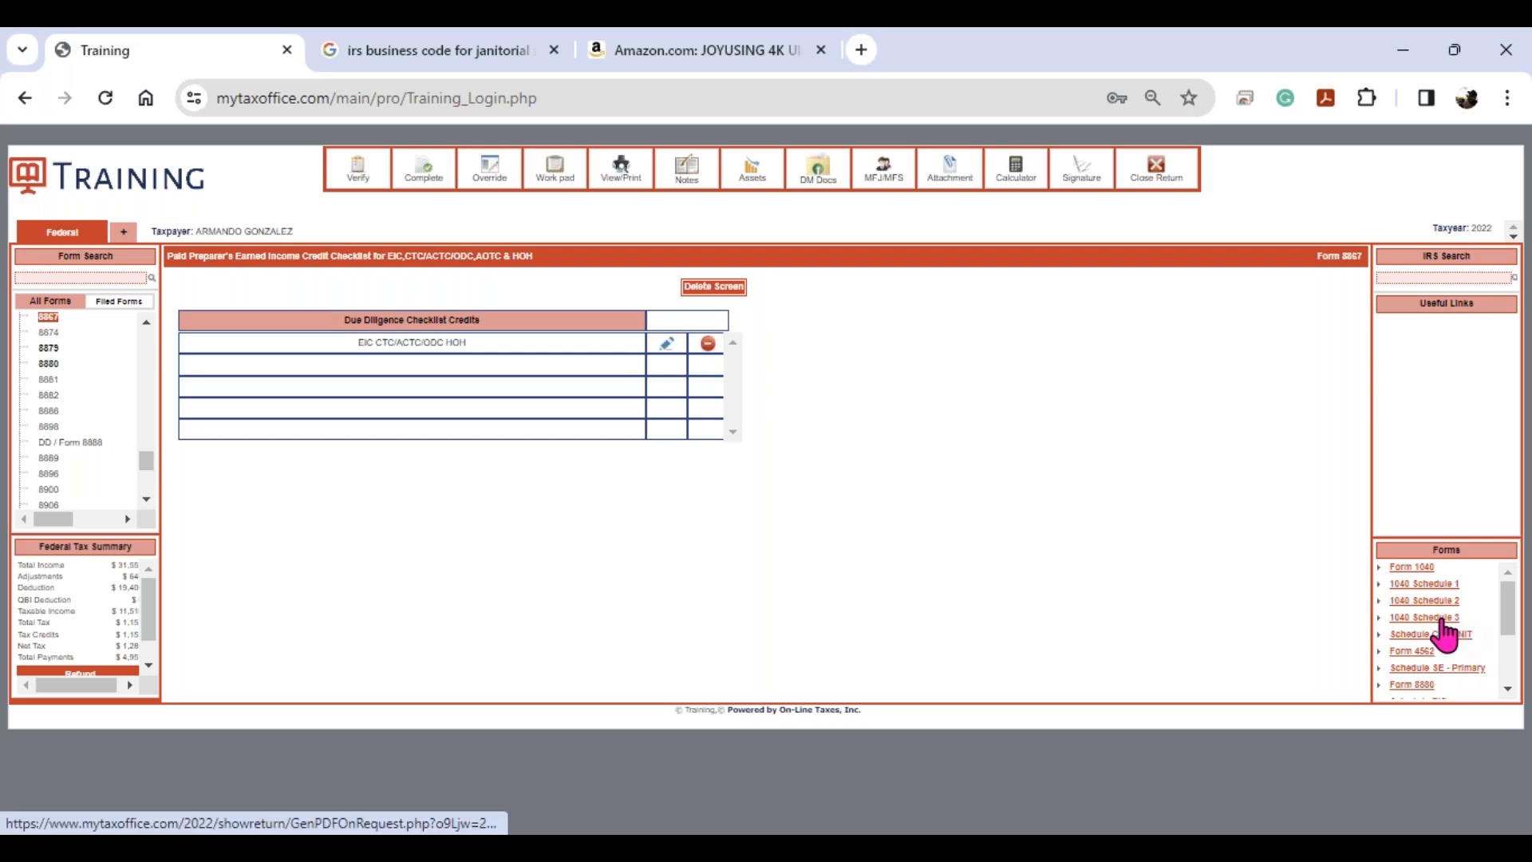
scroll(1444, 634, down, 3)
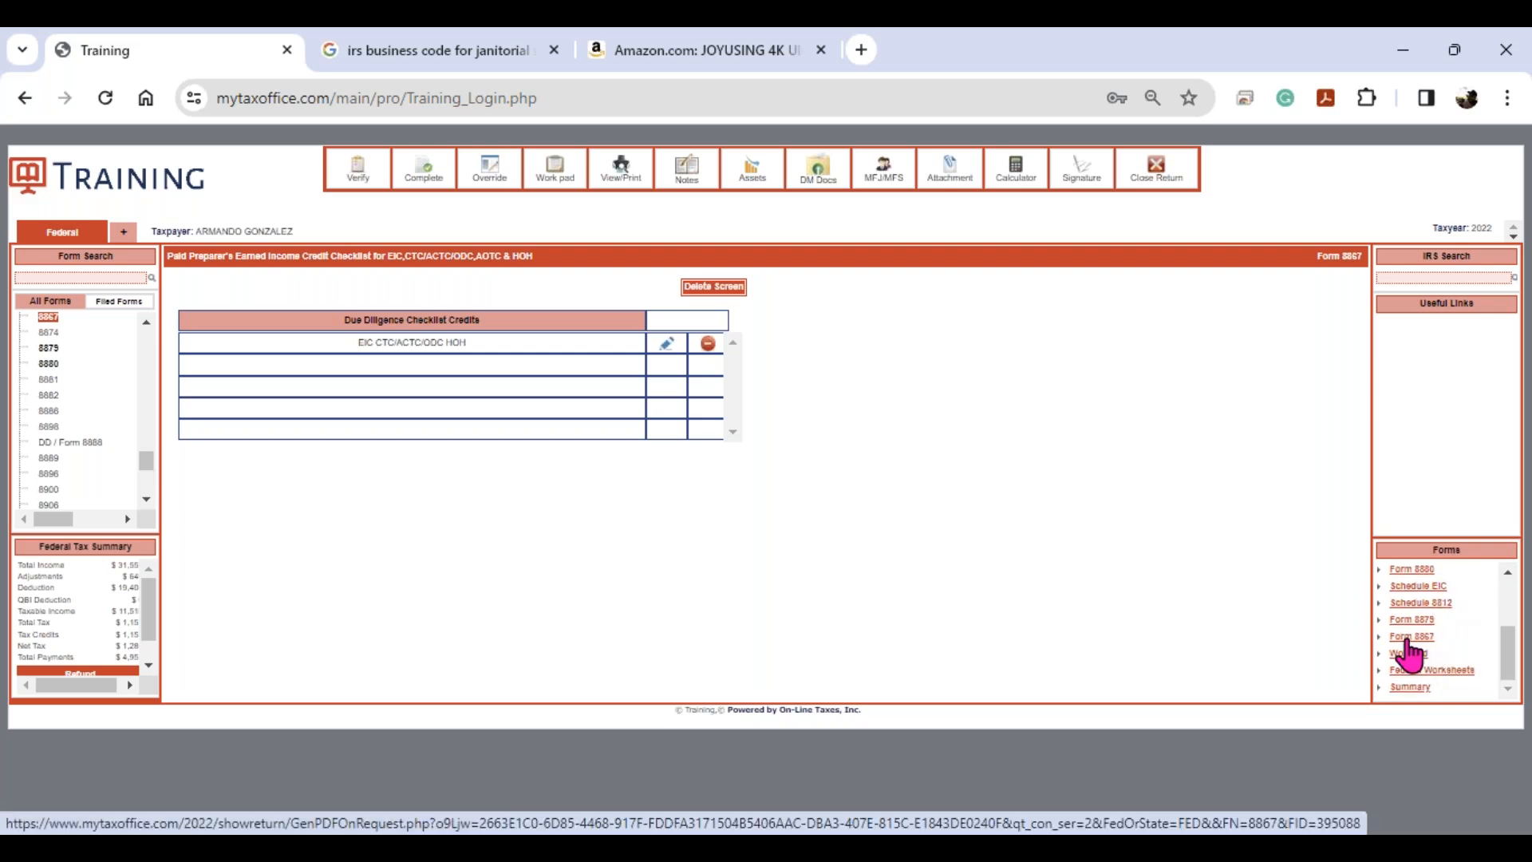
click(1411, 637)
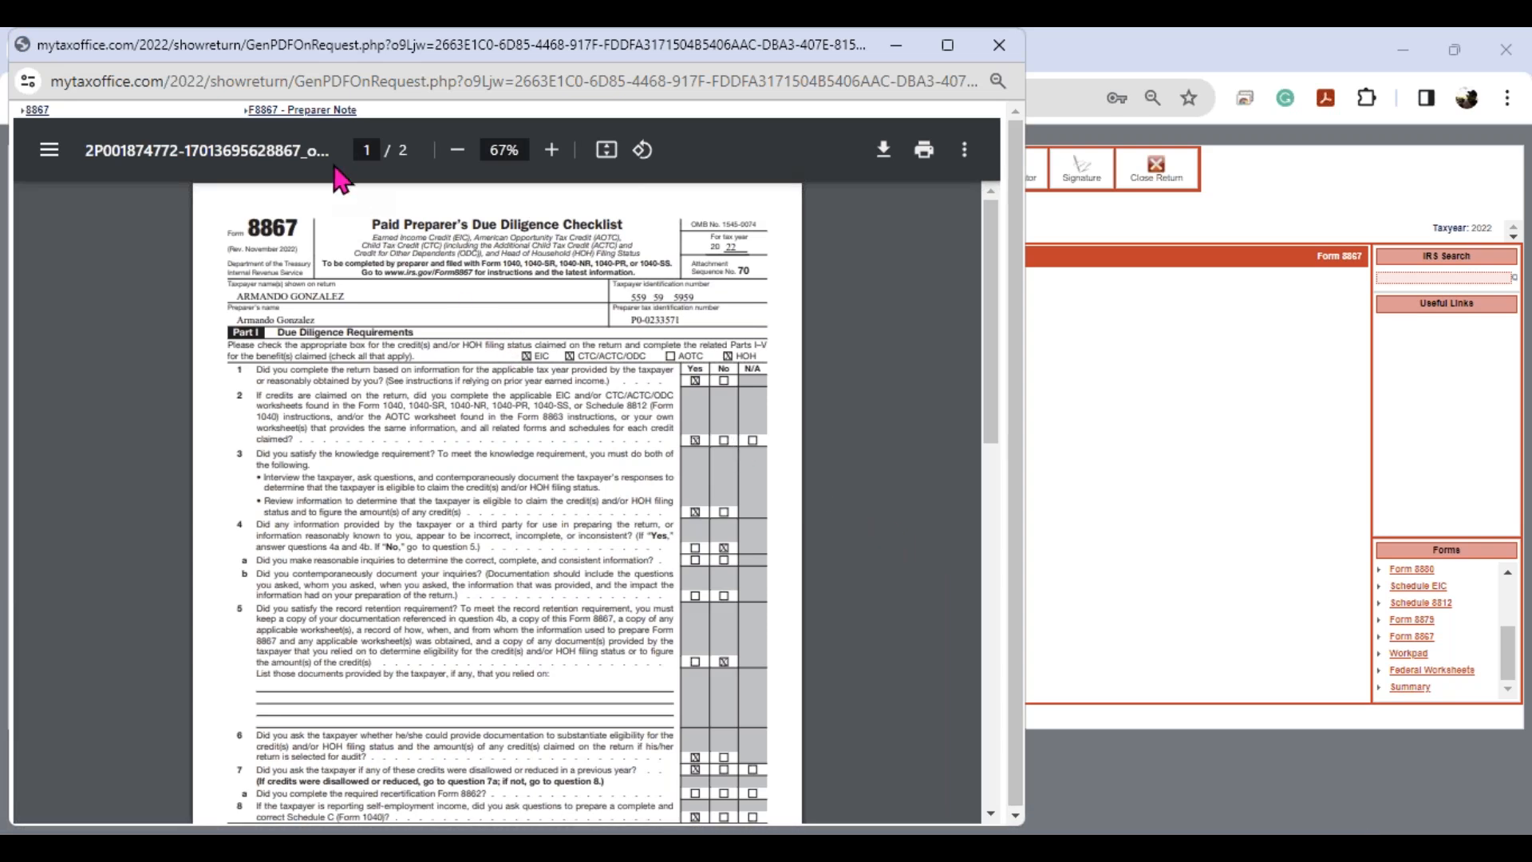
- Review the Form 8867 preparer note PDF, then close the preview
click(302, 113)
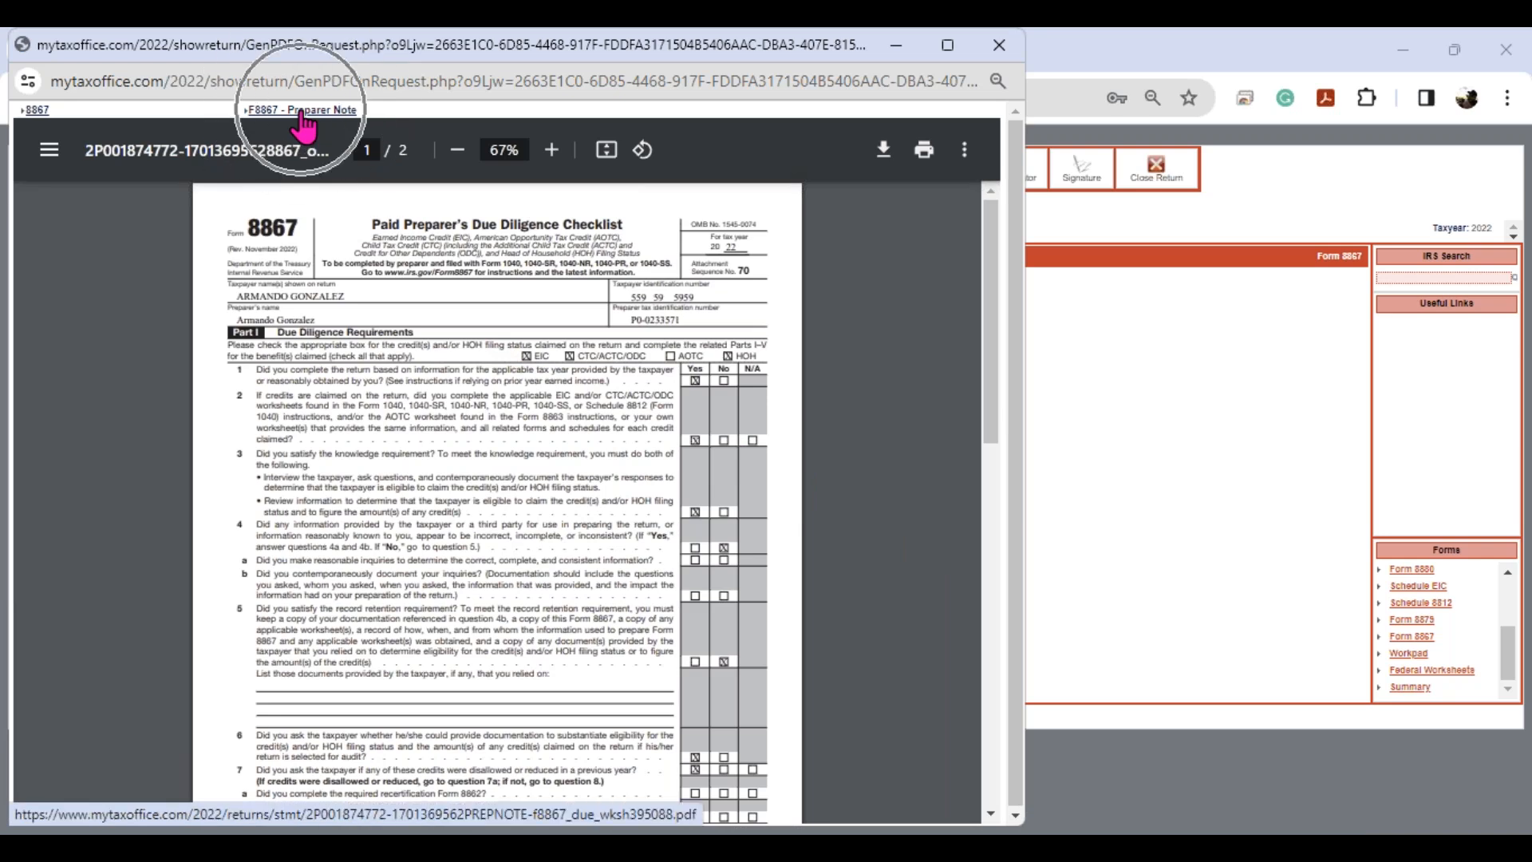
click(302, 113)
drag(240, 283, 396, 284)
click(496, 365)
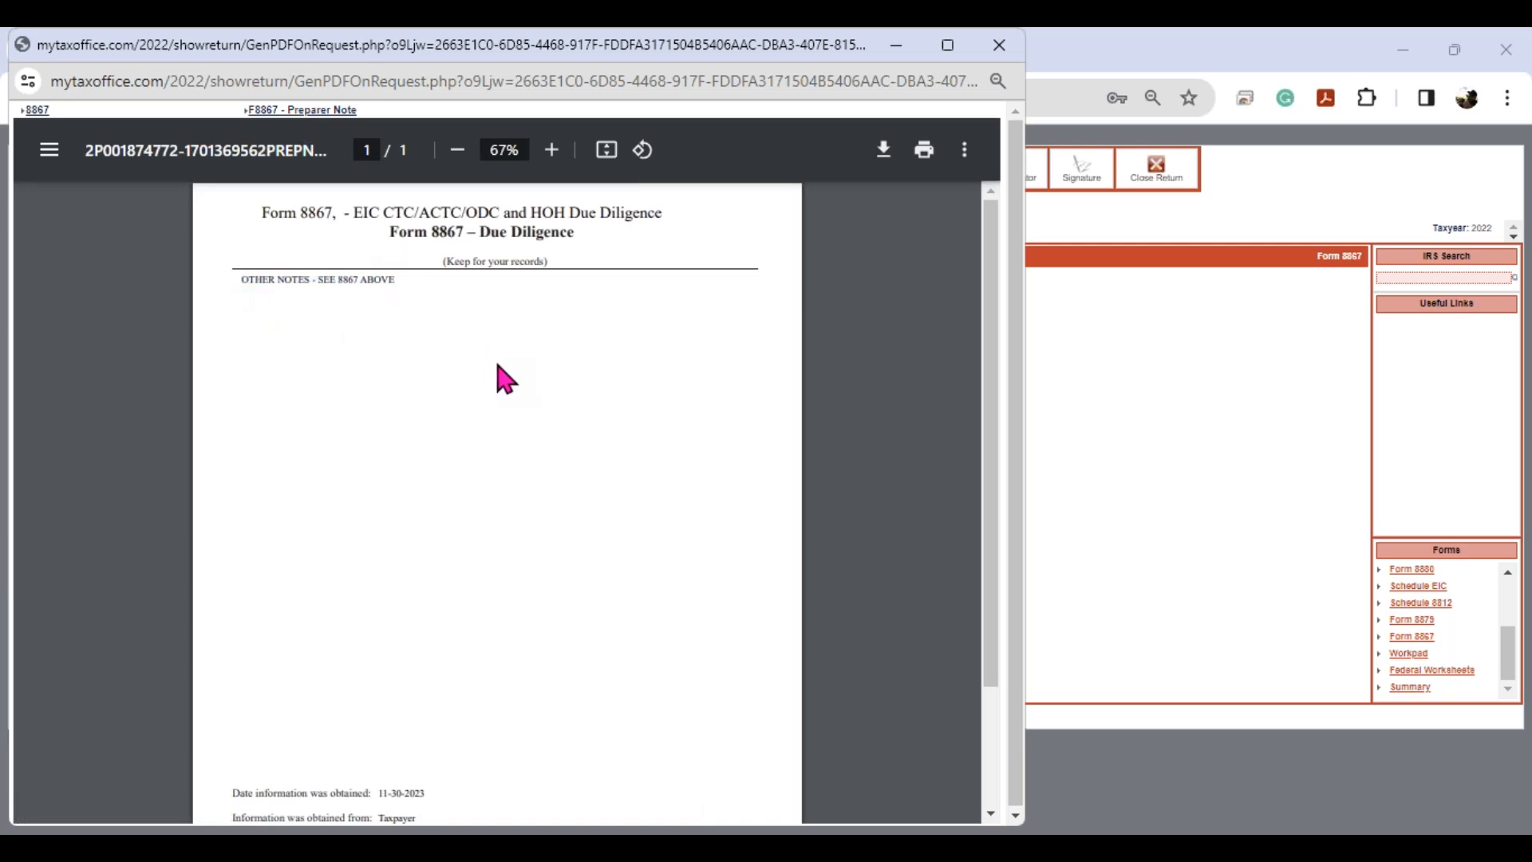
scroll(571, 438, down, 2)
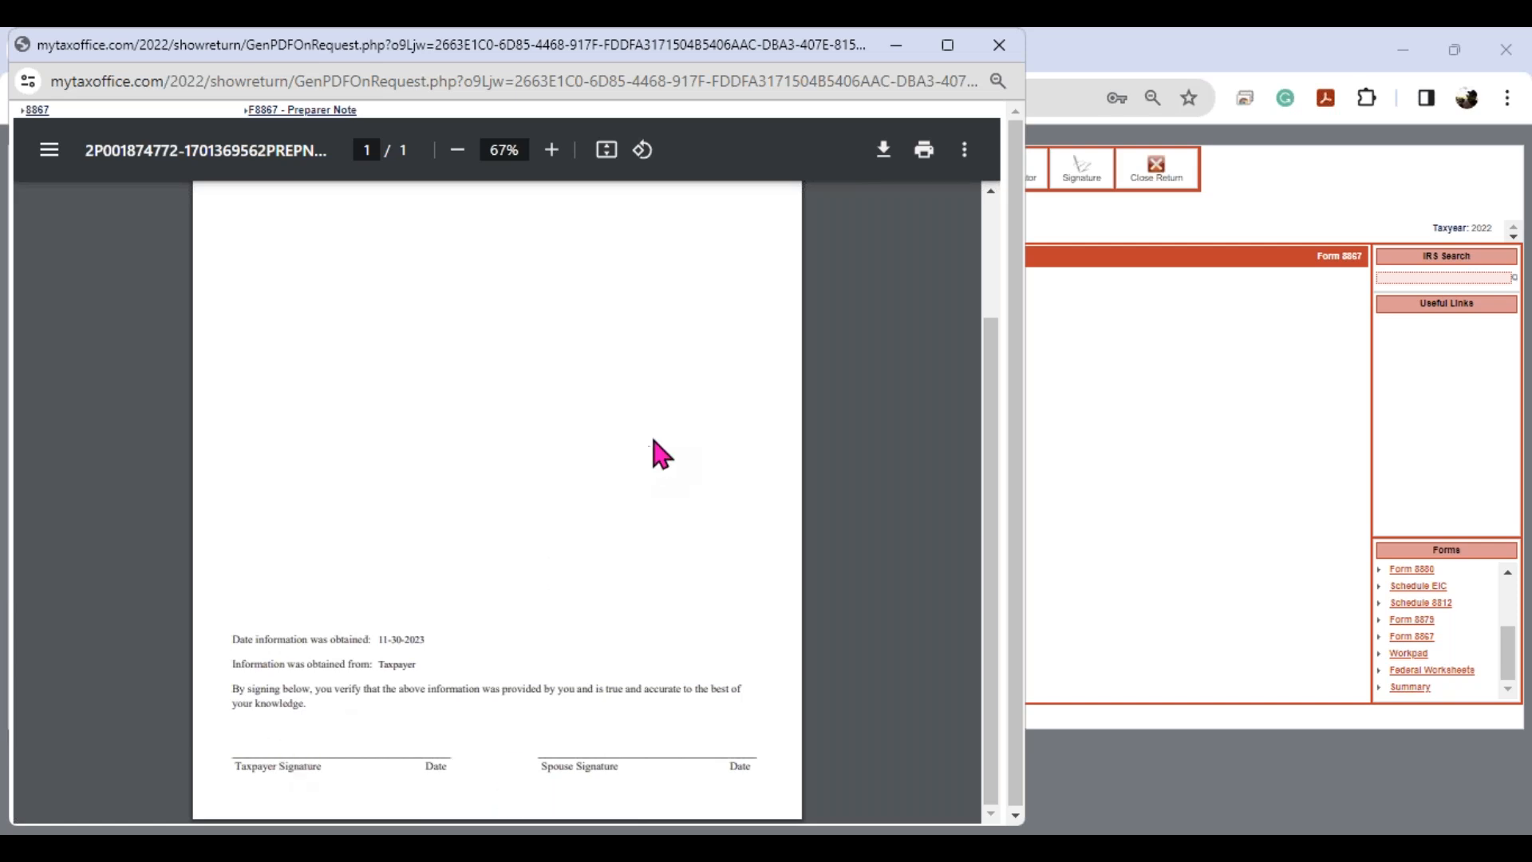
click(998, 48)
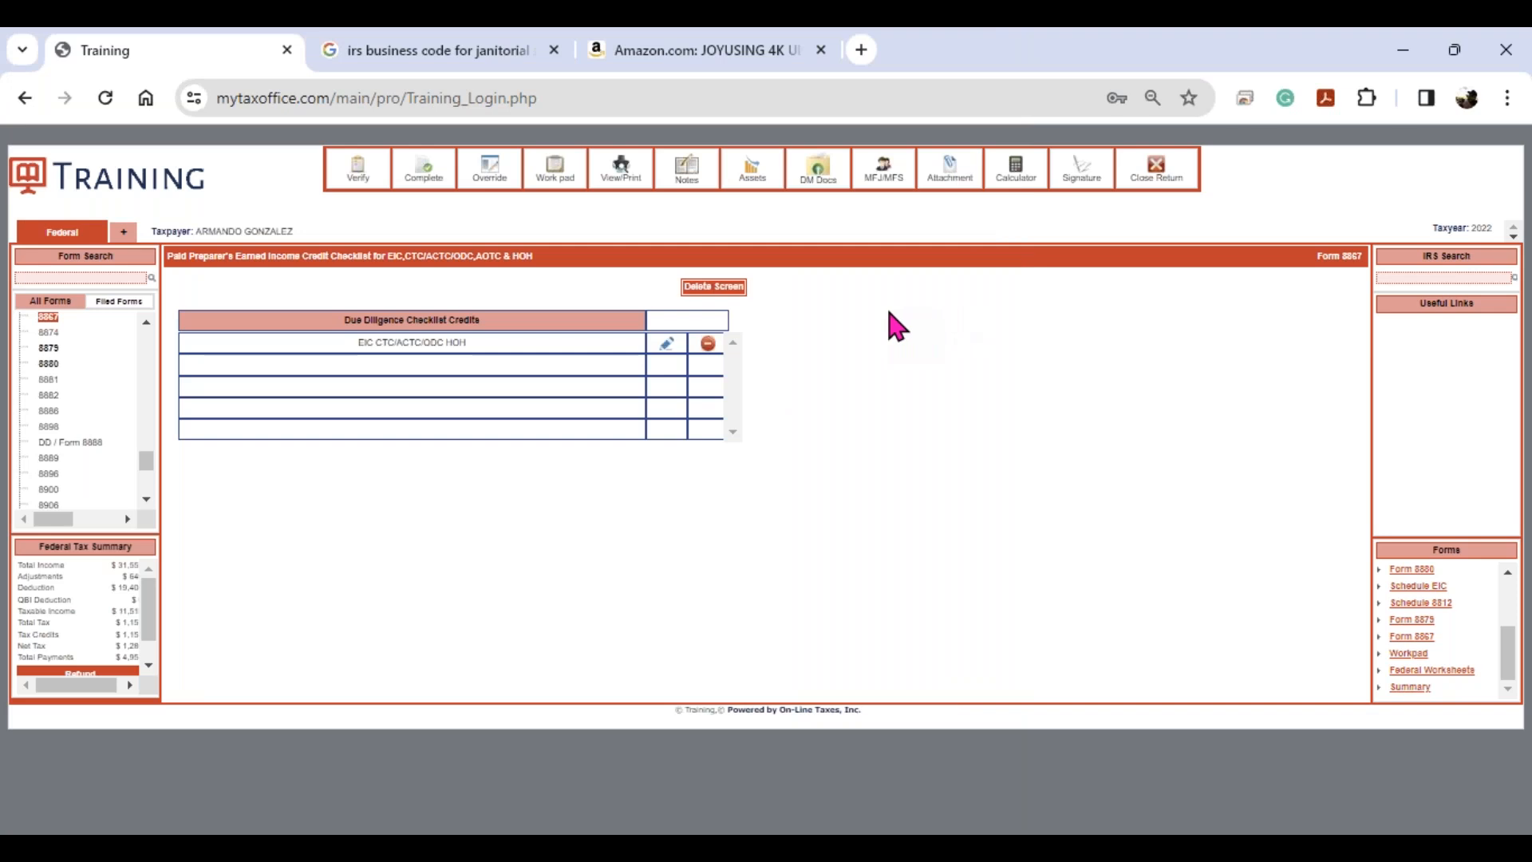
- Verify the return and continue past the single non-critical QBI warning
click(363, 175)
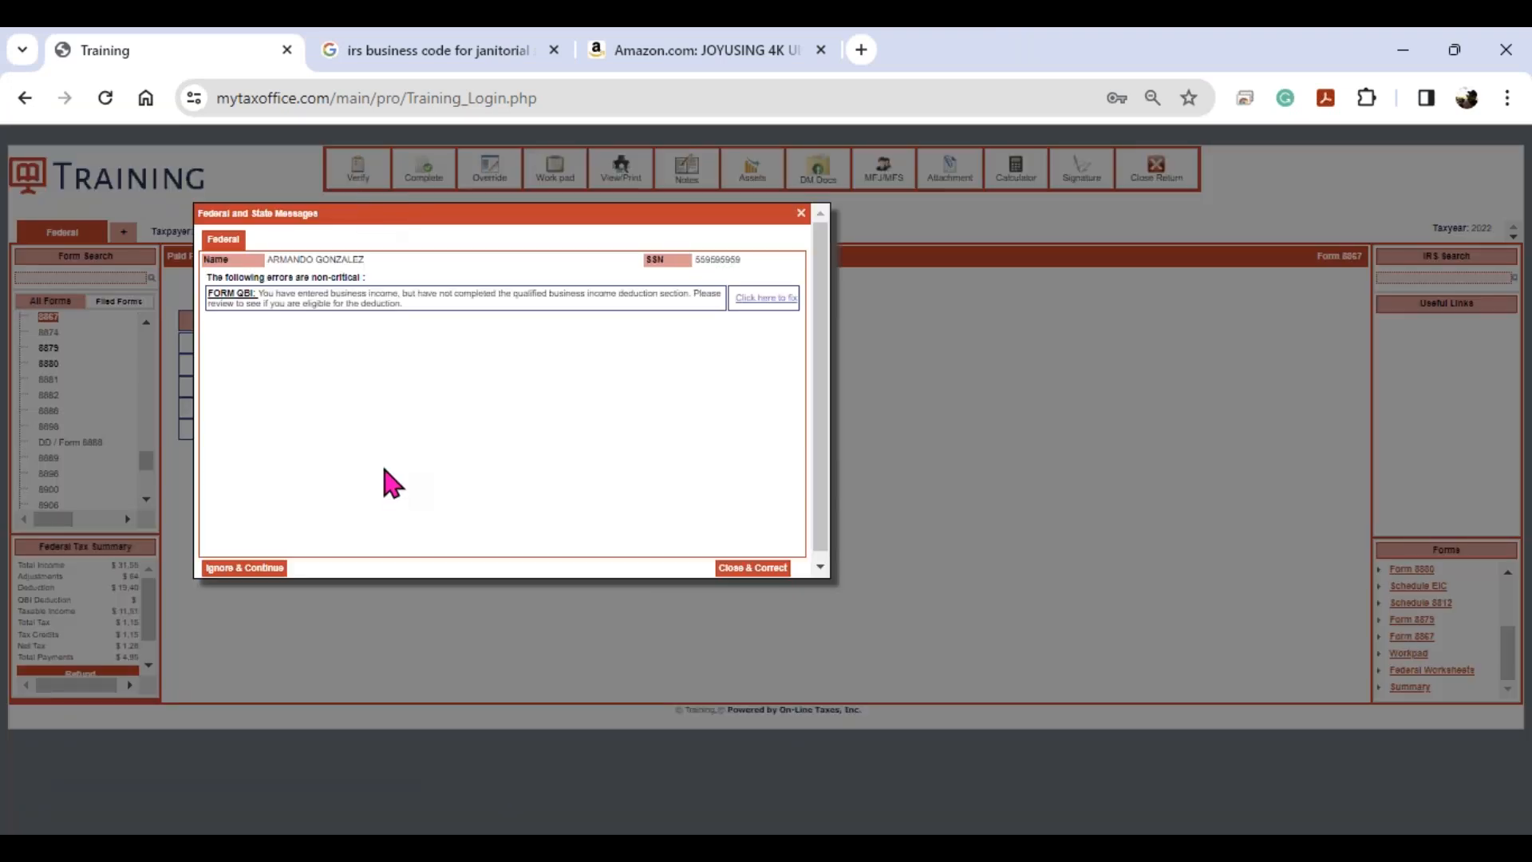
click(267, 568)
- Mark the return completed, reviewed and filed electronically, then save to Manage Returns
click(247, 568)
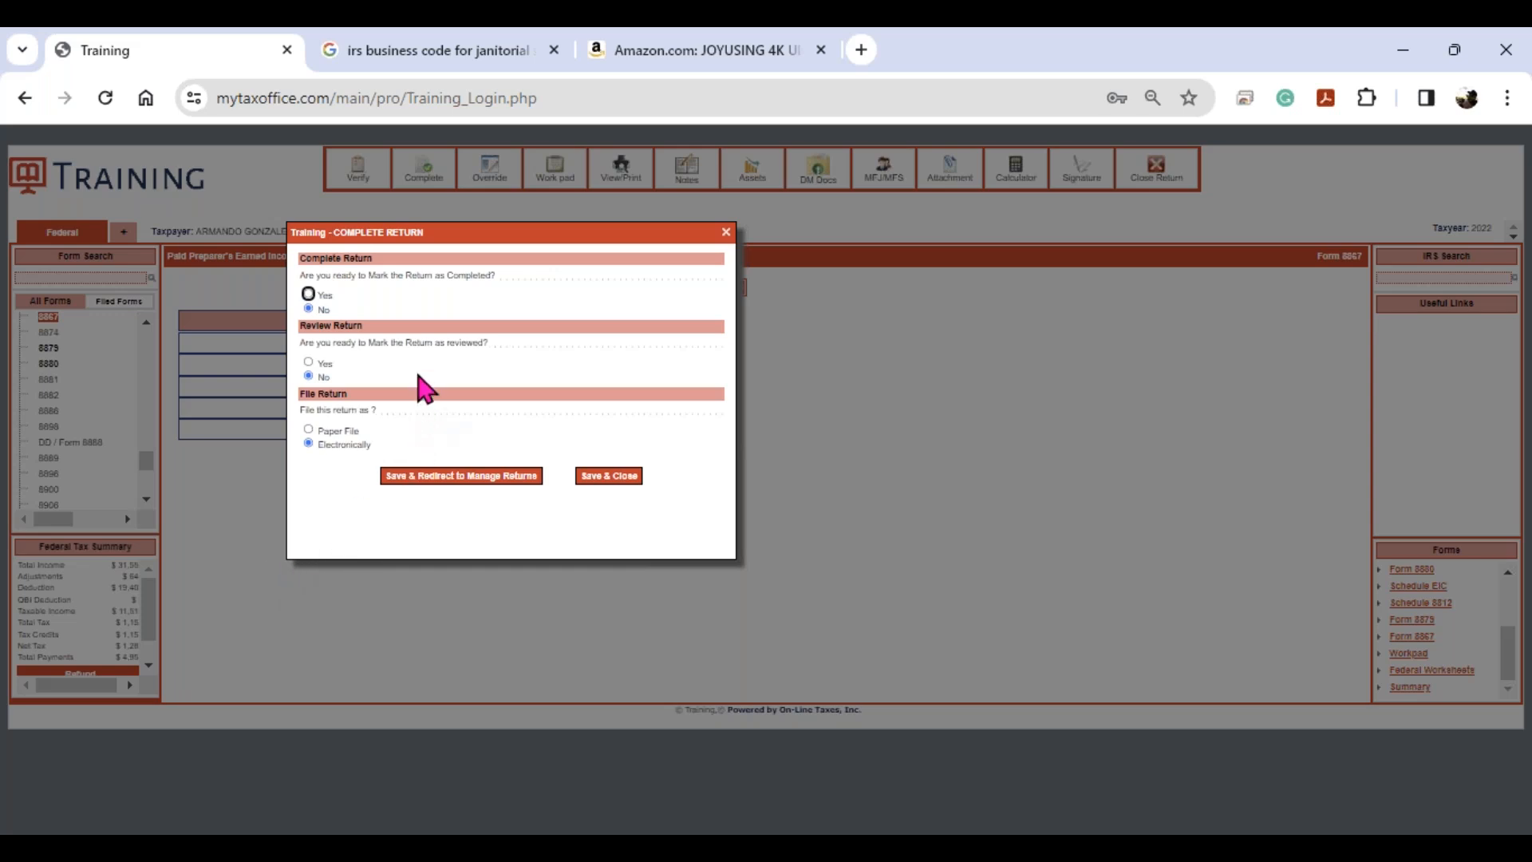
click(308, 294)
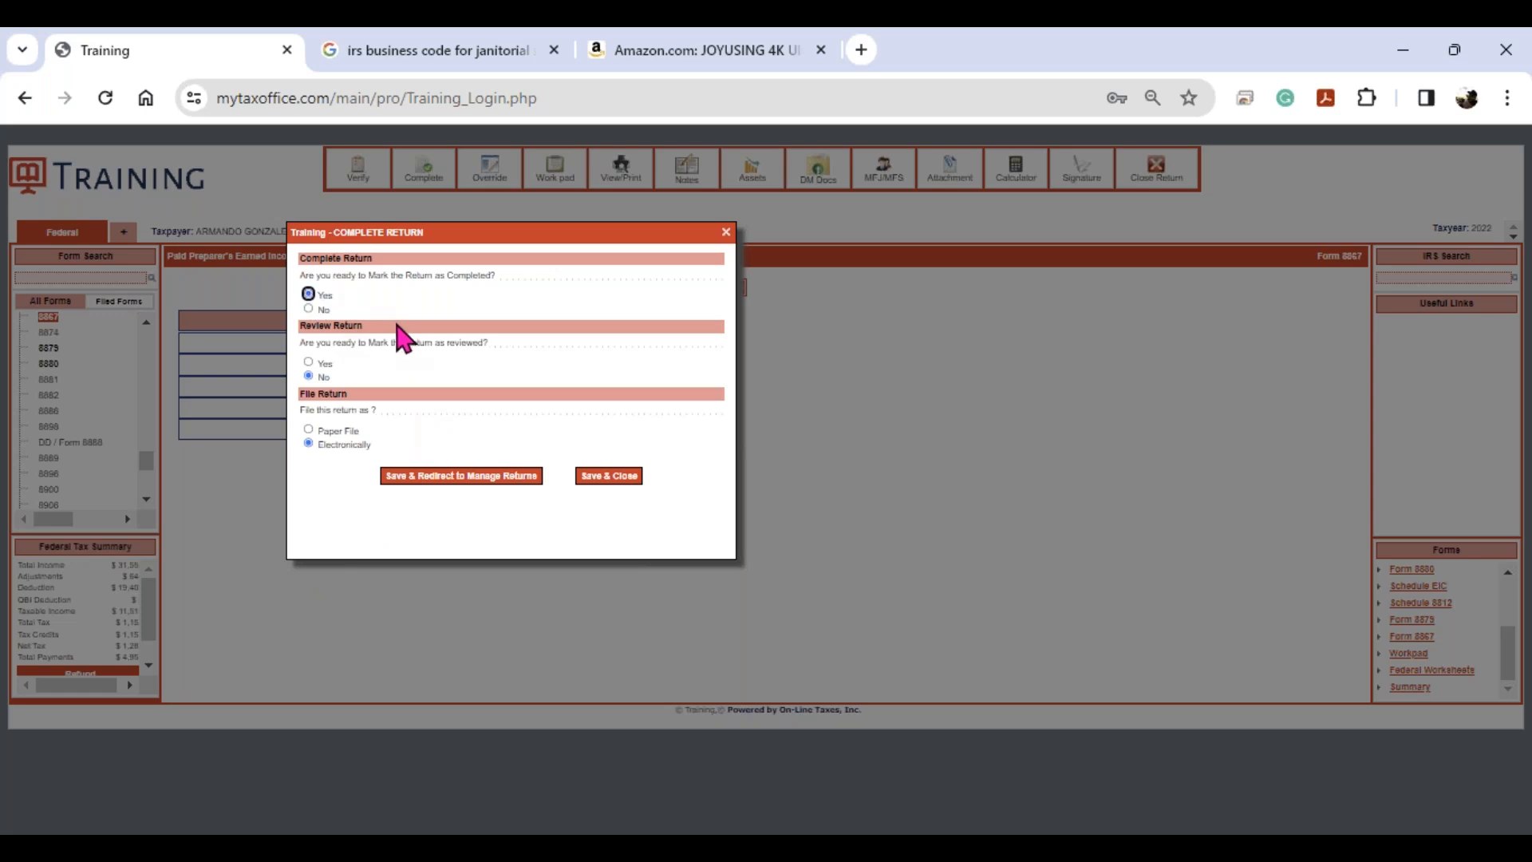
click(308, 363)
click(308, 442)
click(461, 482)
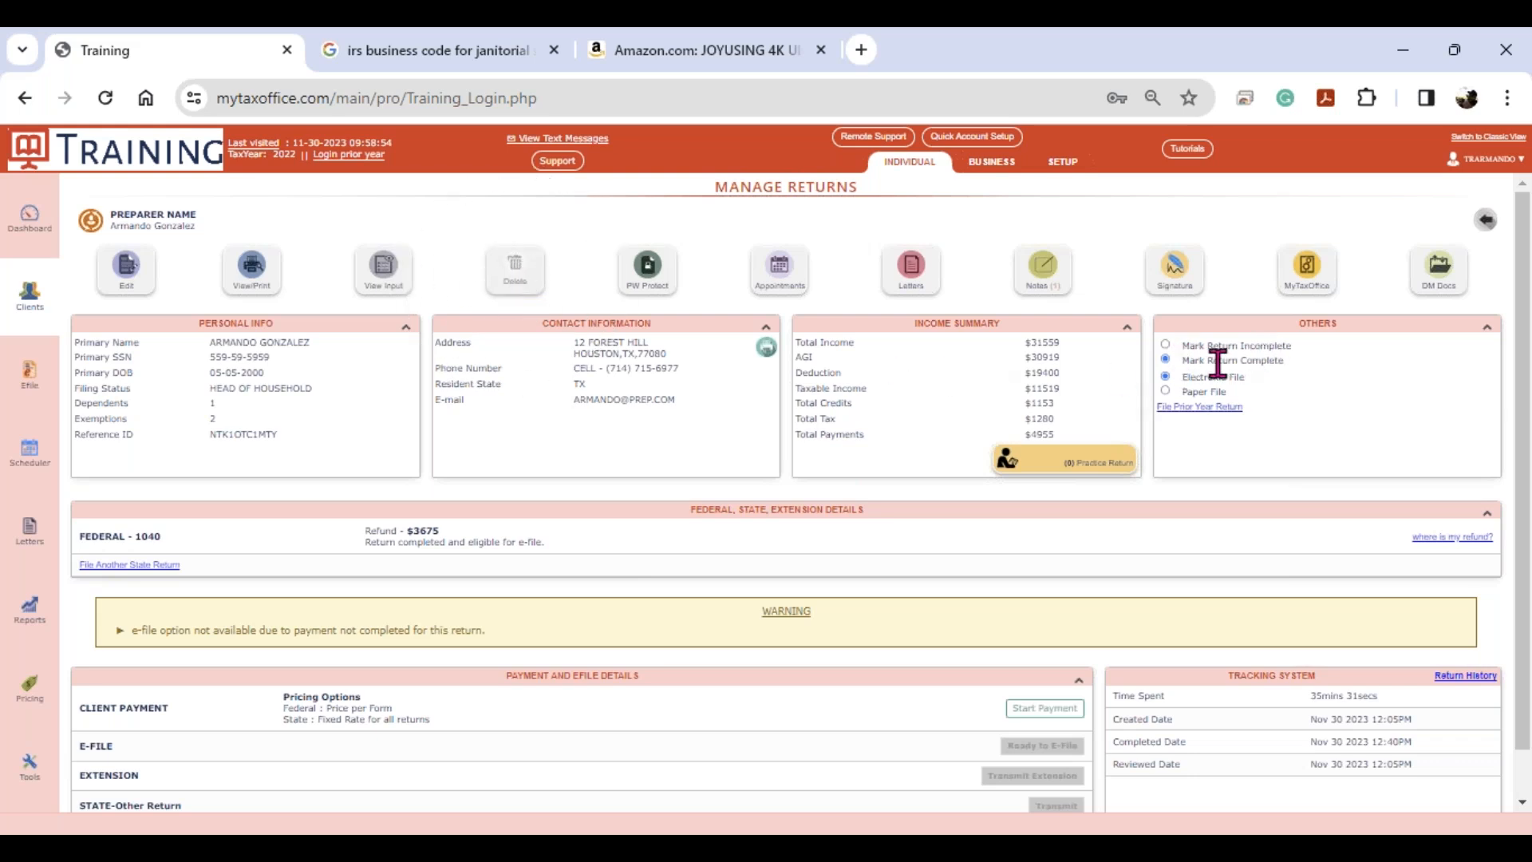
- Mark the return incomplete and confirm
click(1166, 345)
click(878, 246)
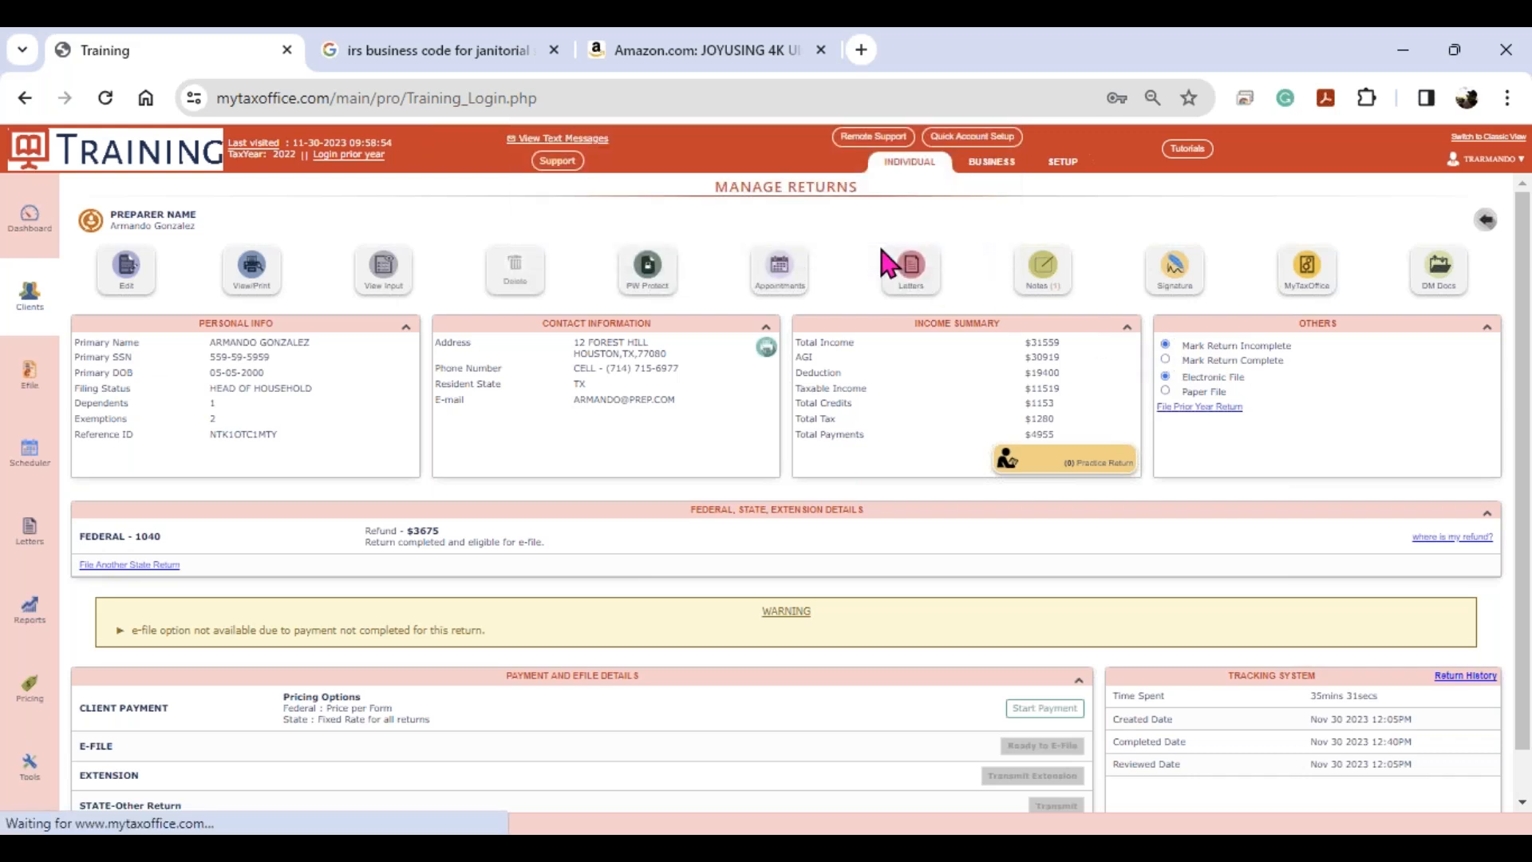
click(533, 300)
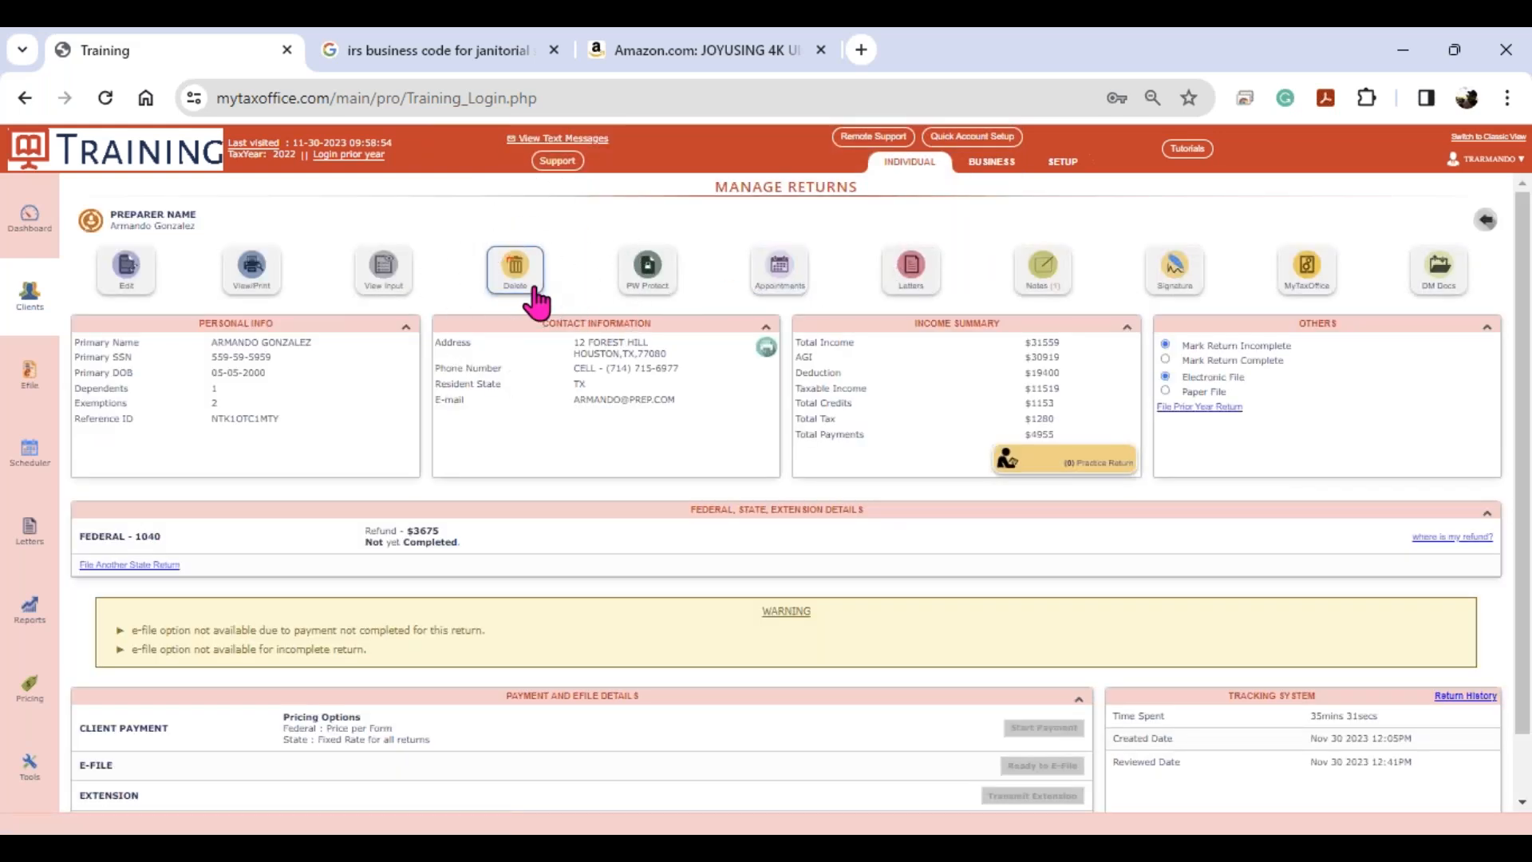
- Mark the return complete again and confirm
click(1166, 361)
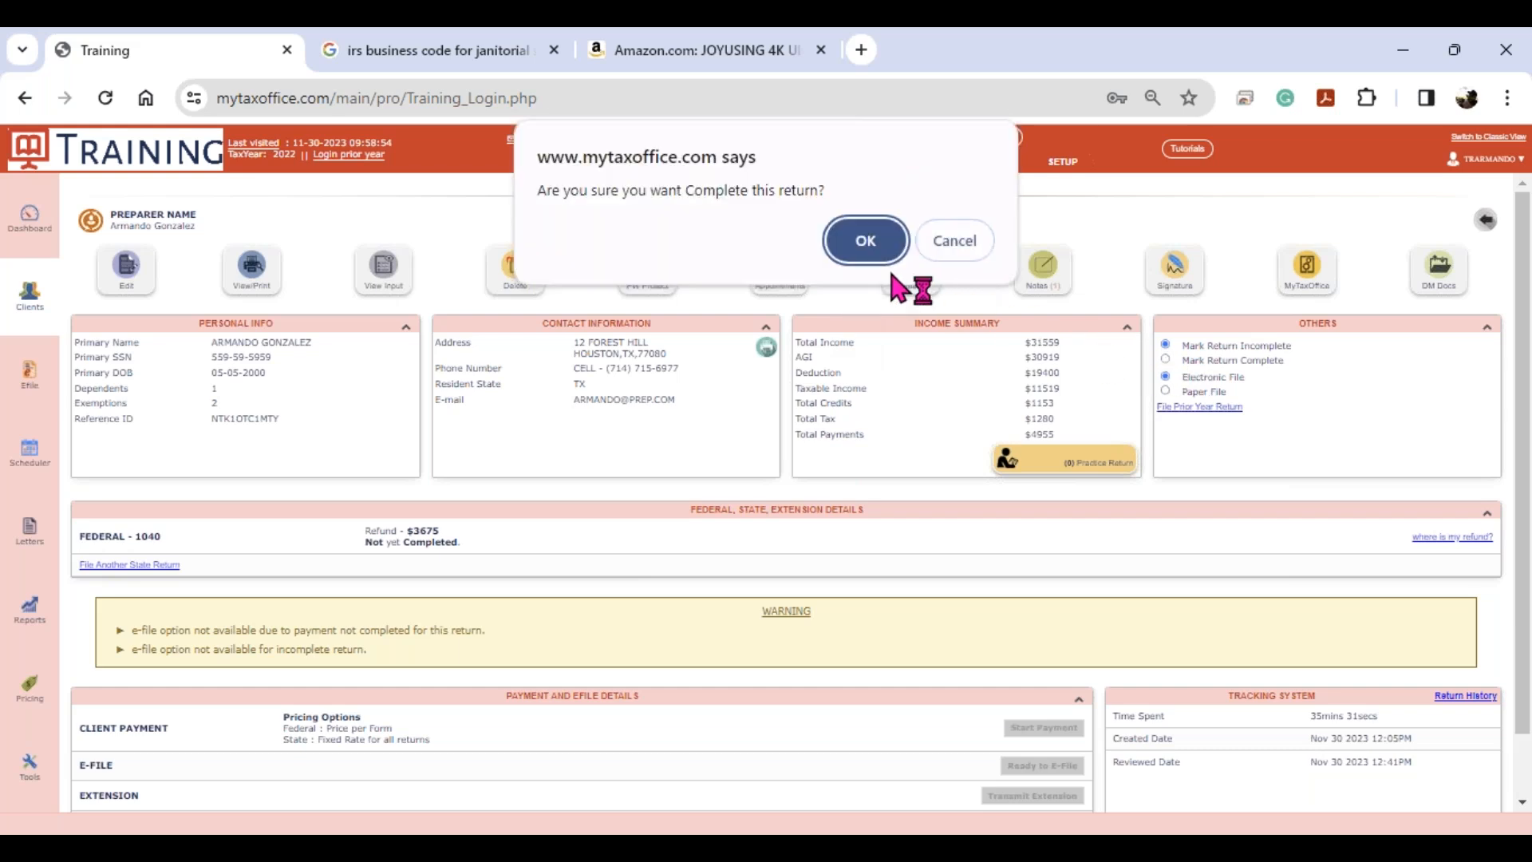
click(866, 241)
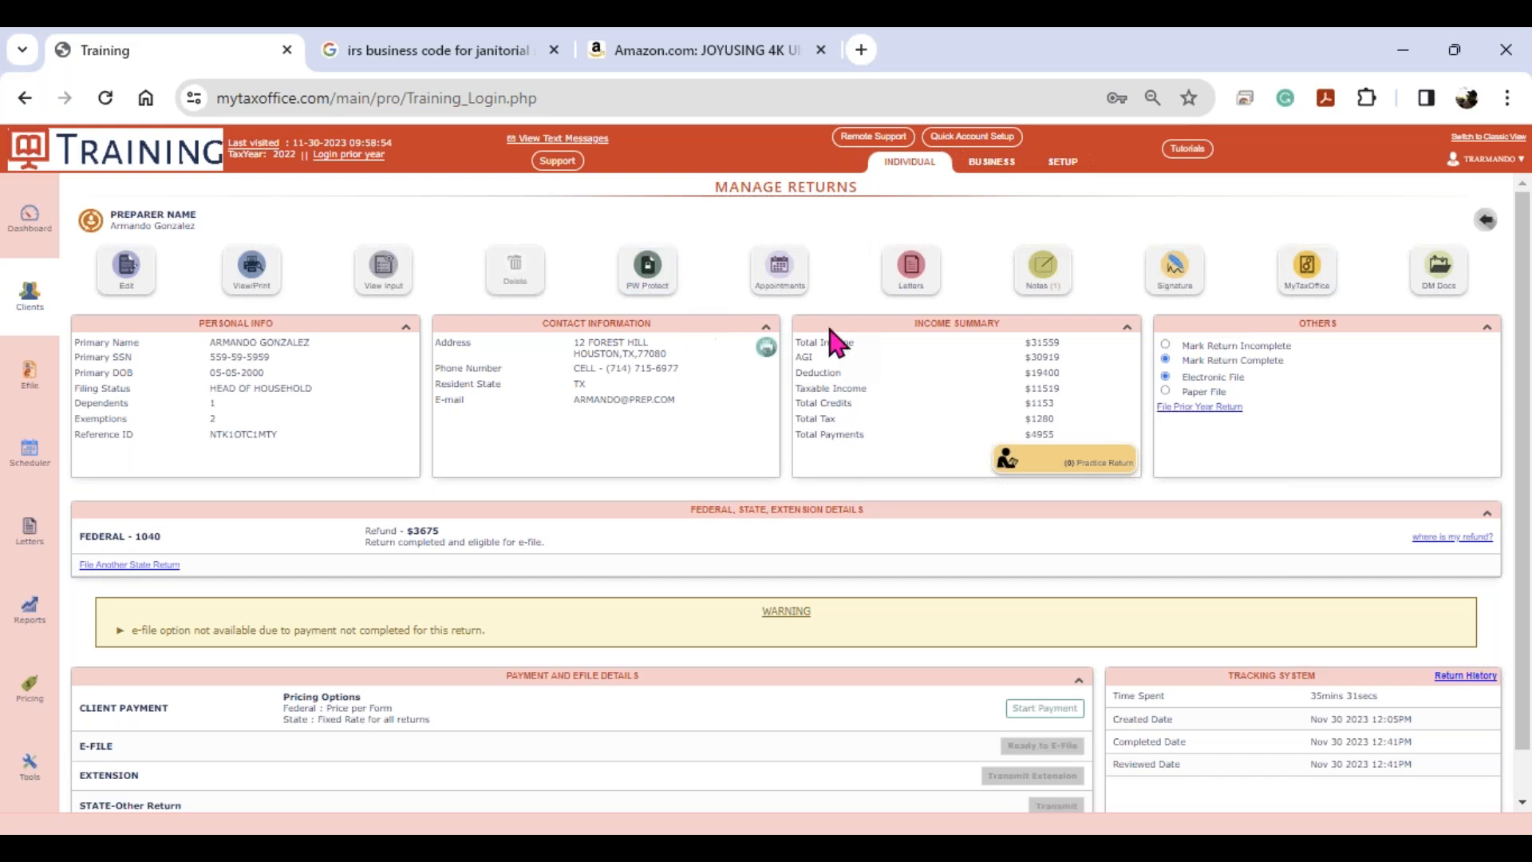
click(780, 269)
key(ctrl)
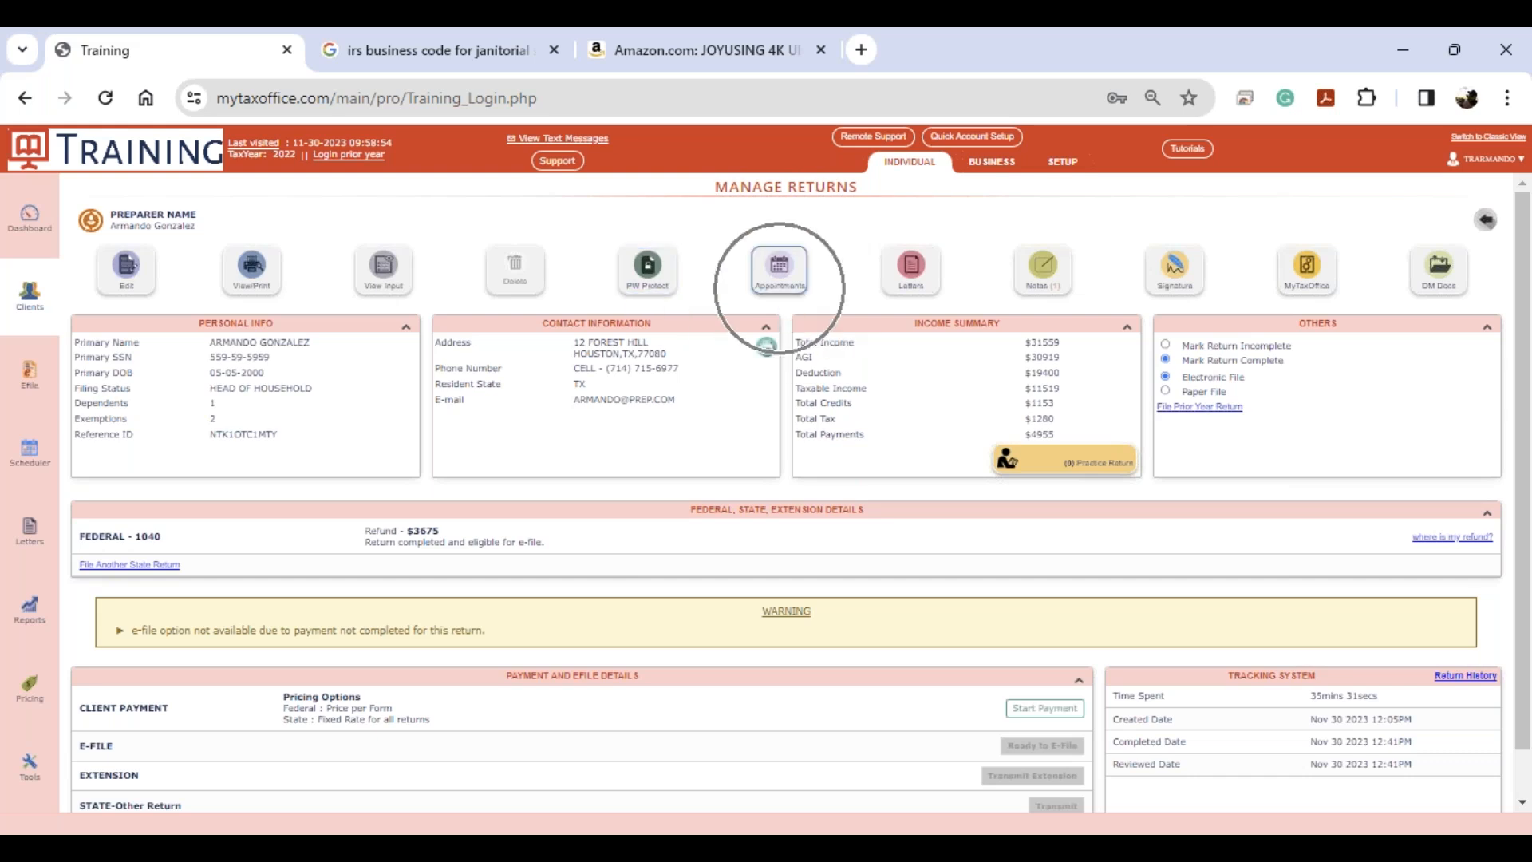
key(ctrl)
key(ctrl)
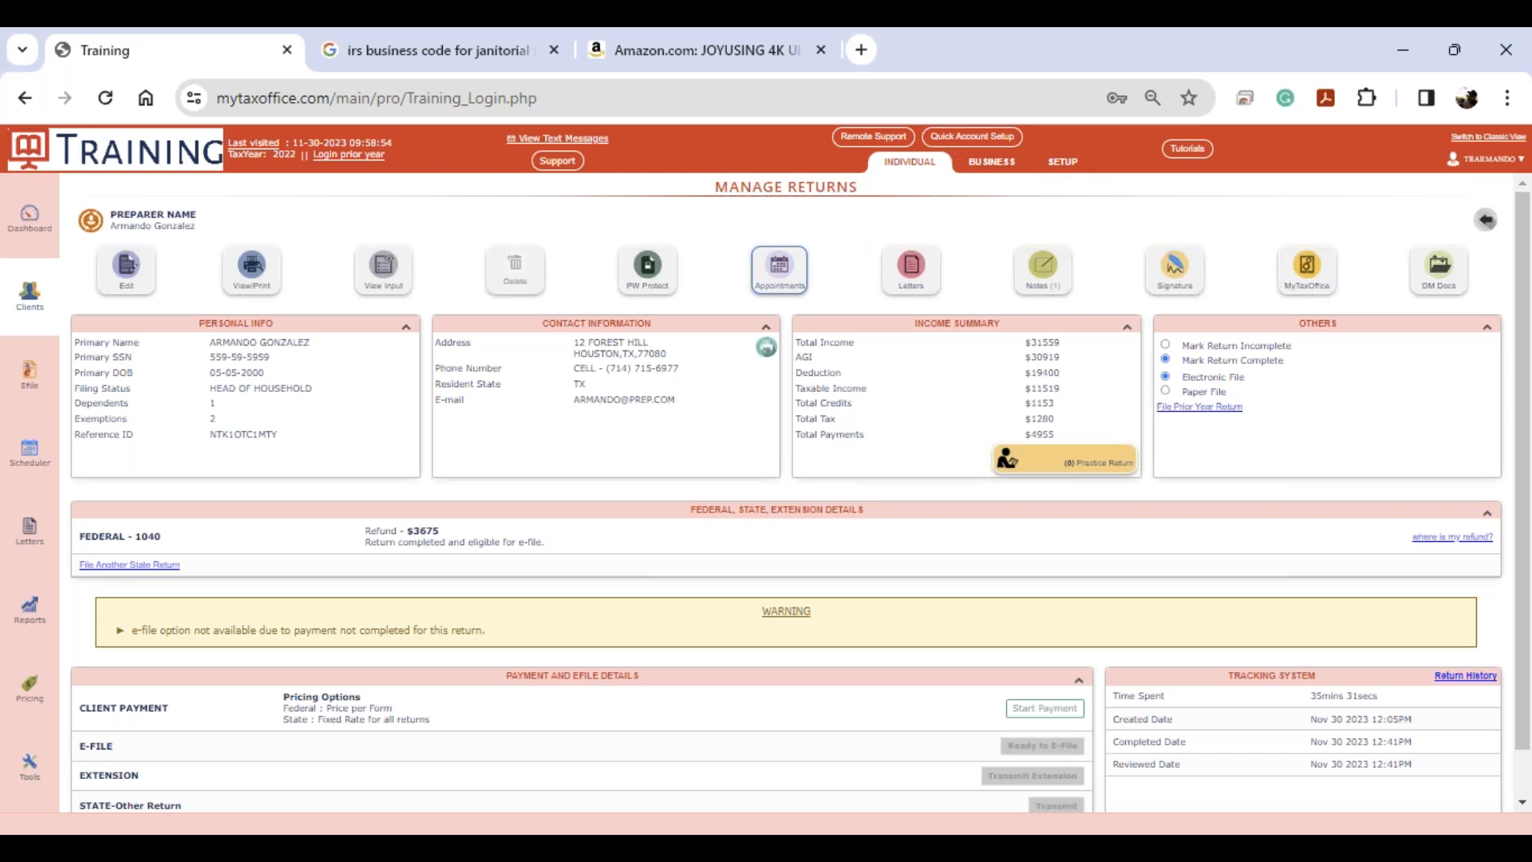
click(929, 299)
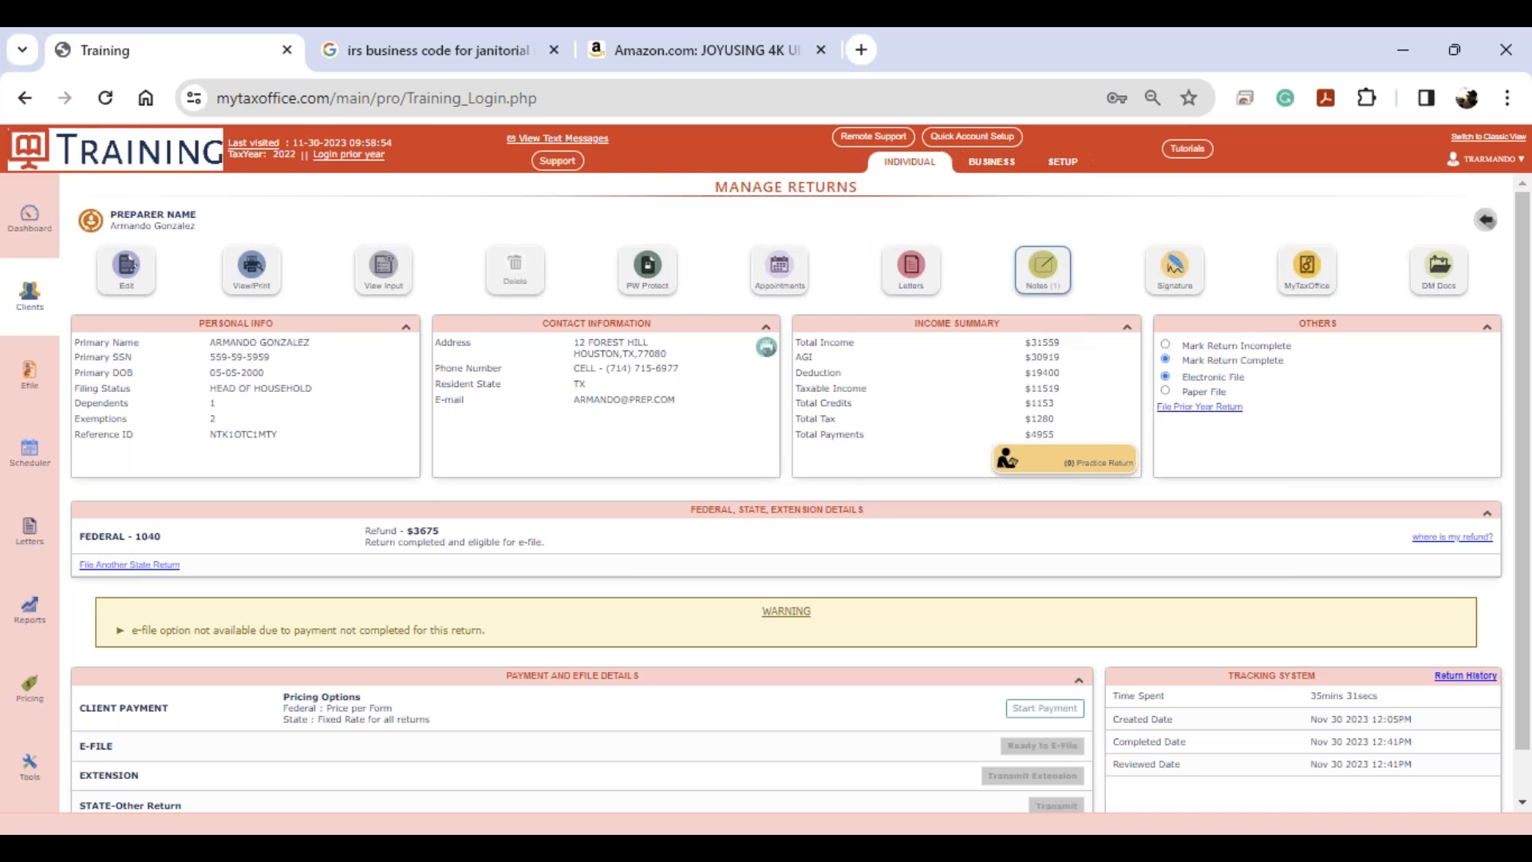
- Open the return's notes, delete the MISSING INFO note, and close the Notes window
click(1059, 294)
click(1044, 278)
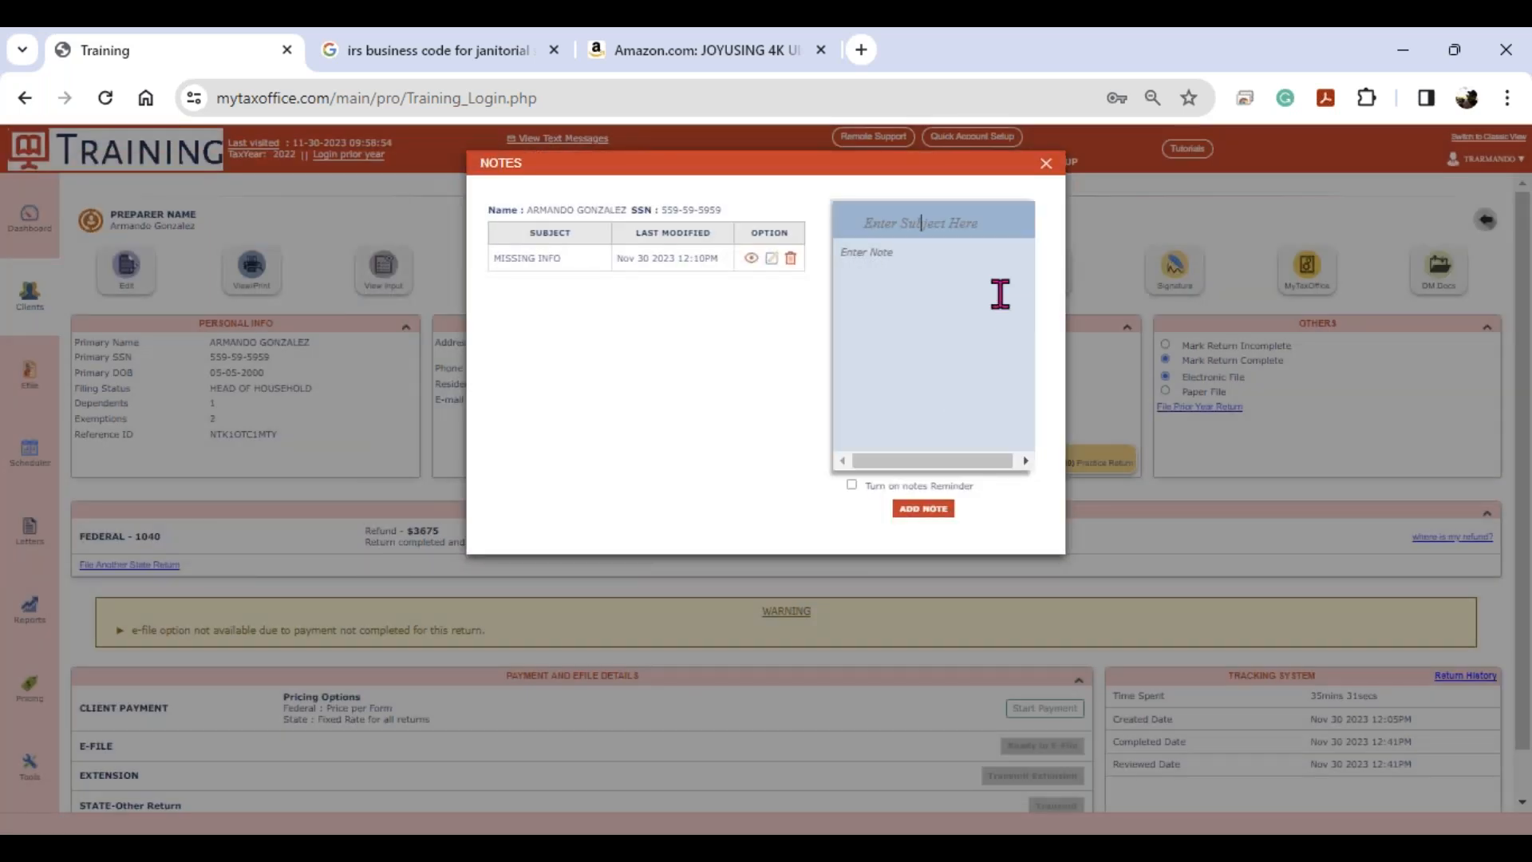
click(751, 258)
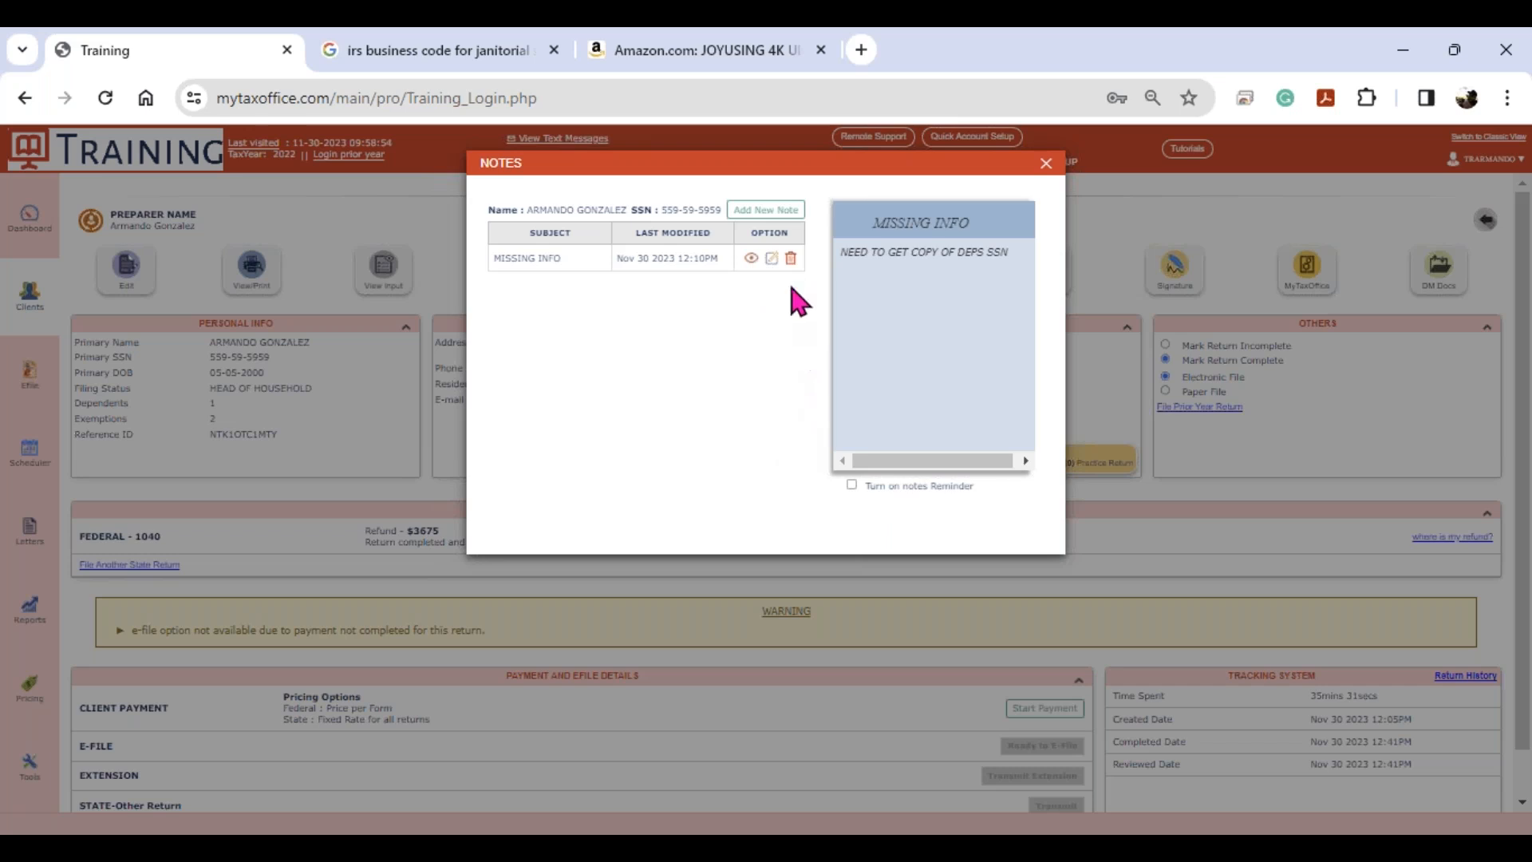
click(790, 259)
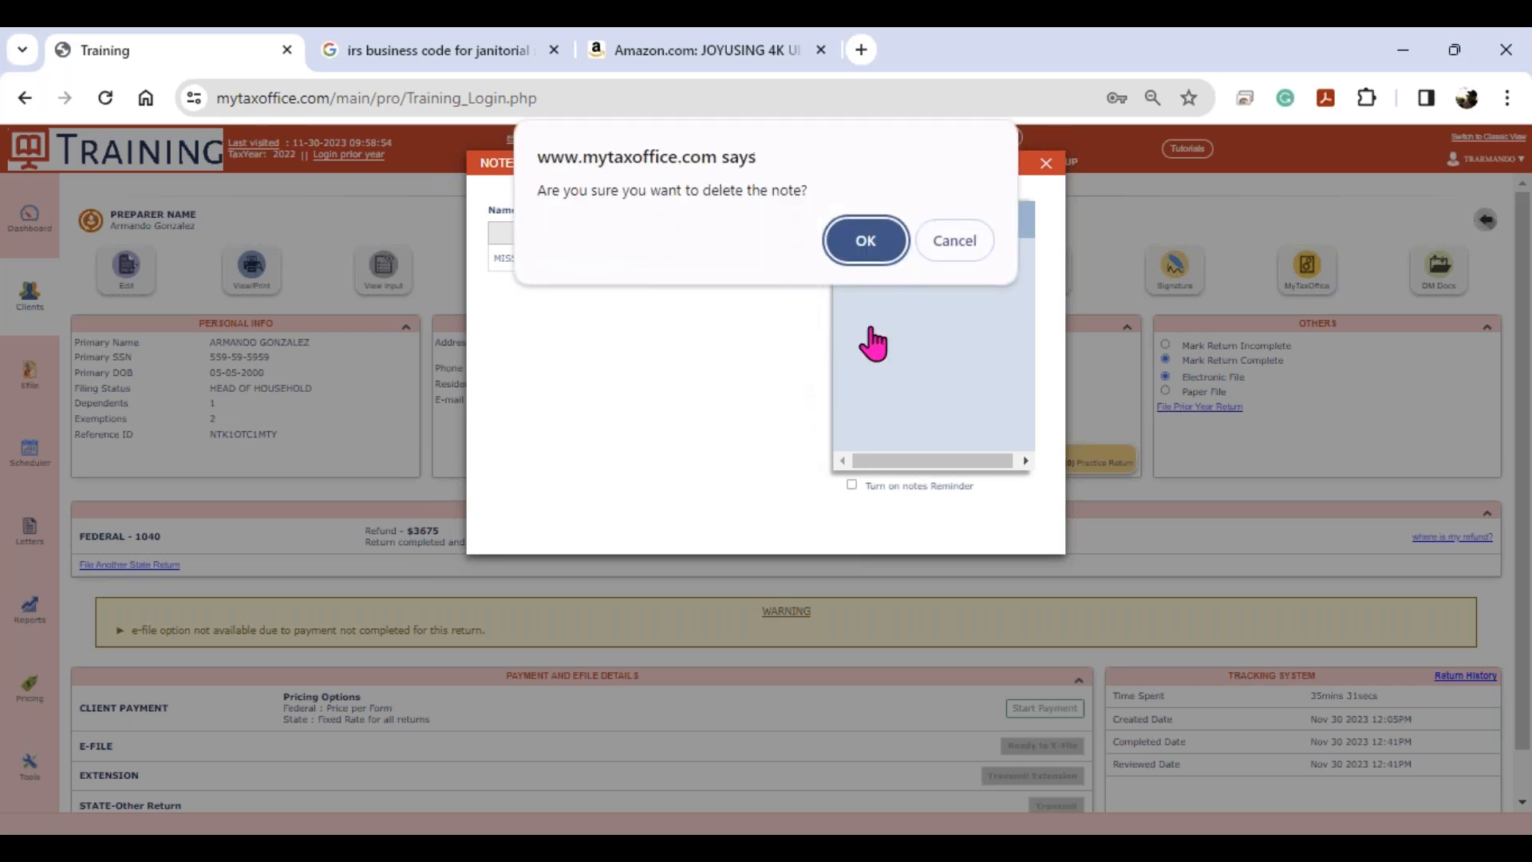
click(871, 252)
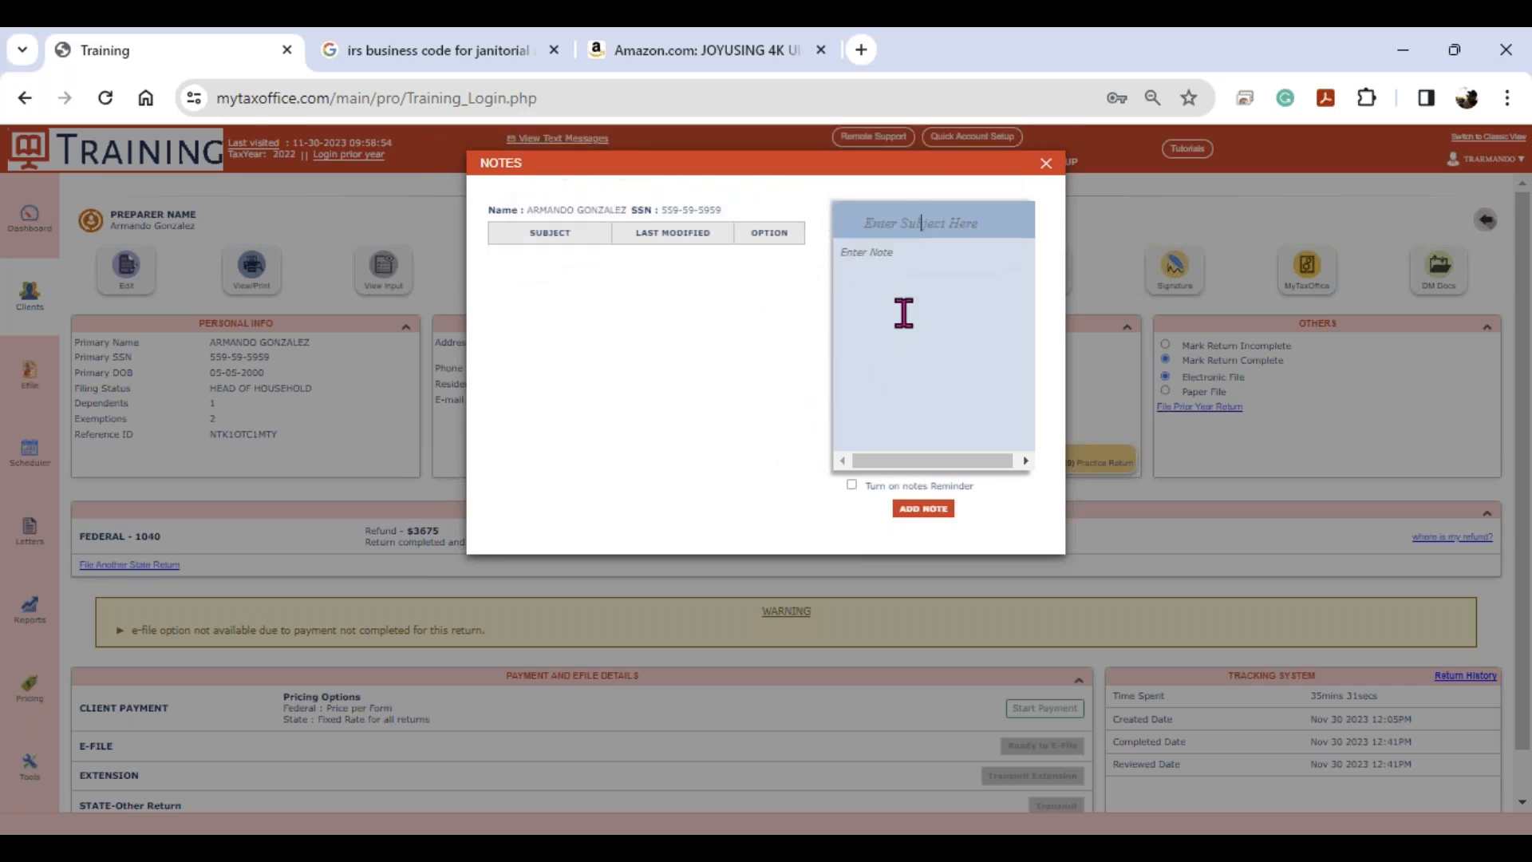
click(1045, 163)
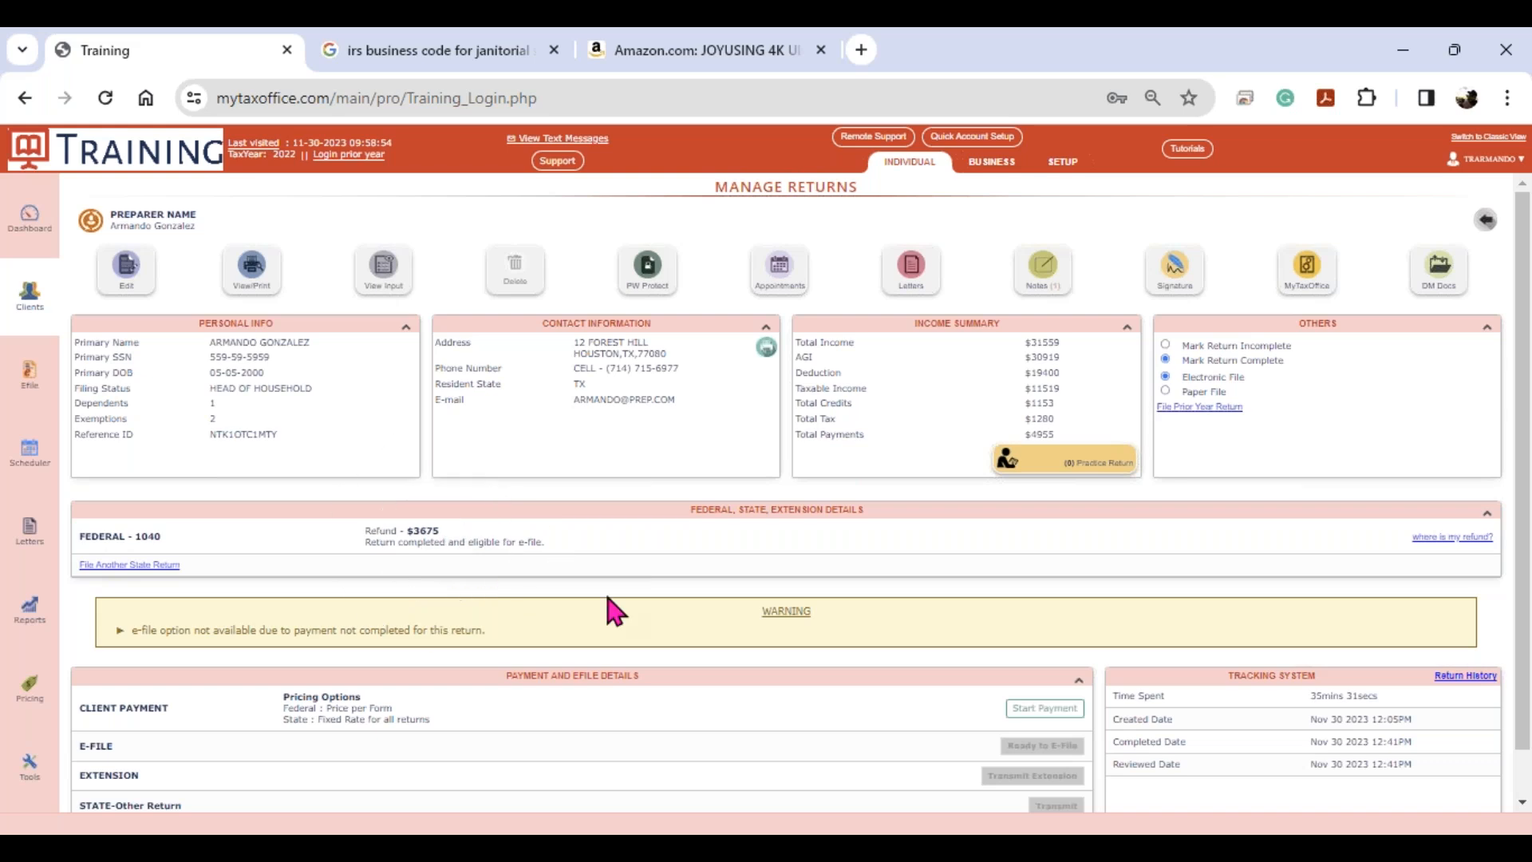
click(788, 618)
key(ctrl)
key(ctrl)
key(ctrl)
key(ctrl)
- Start a client payment for the return and add a new invoice for the $173 preparer fee
click(1041, 709)
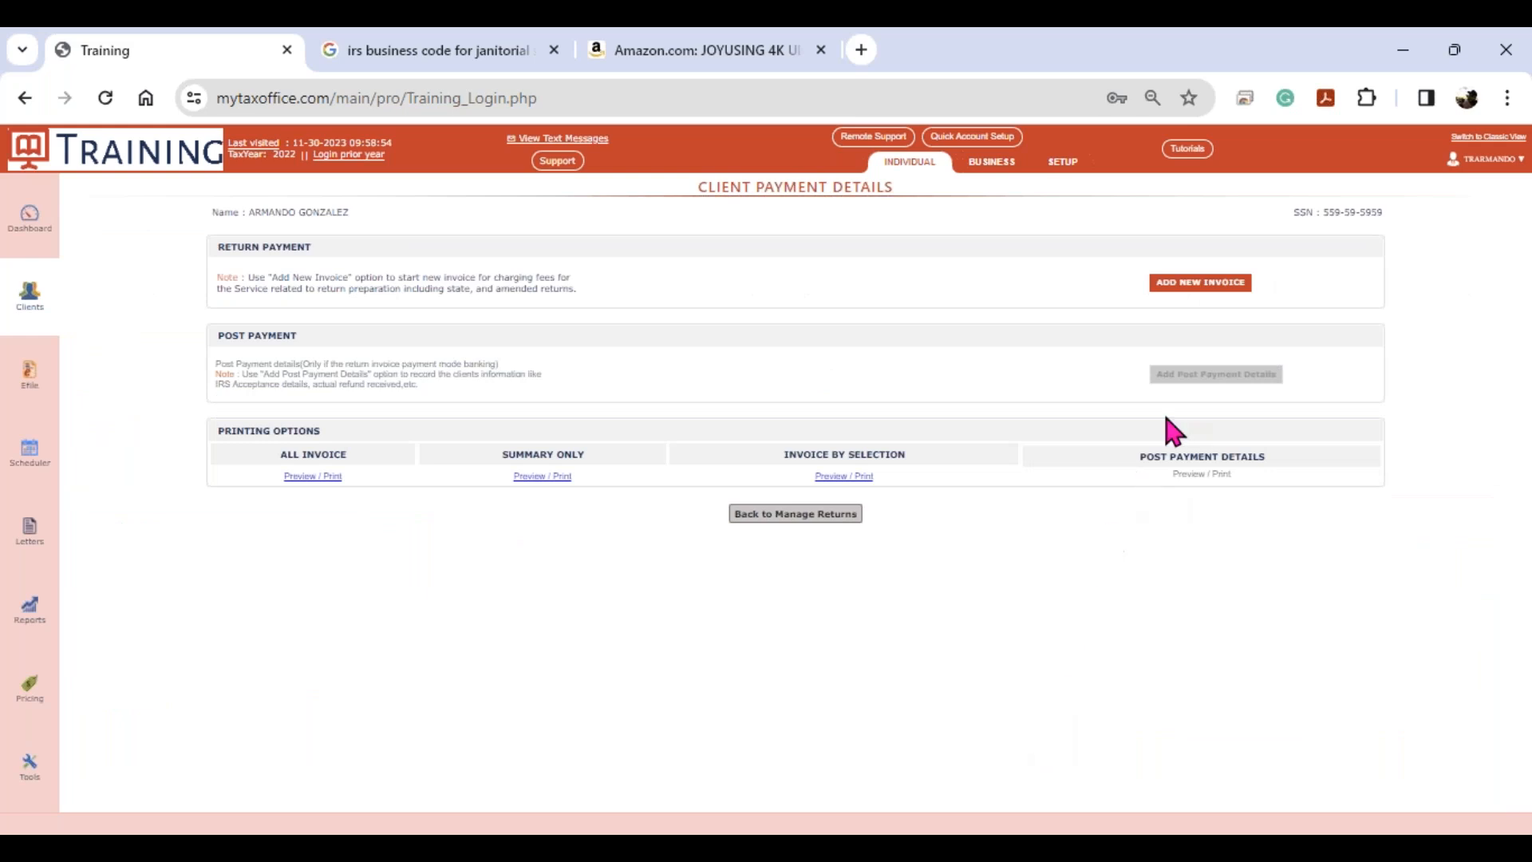
click(1196, 286)
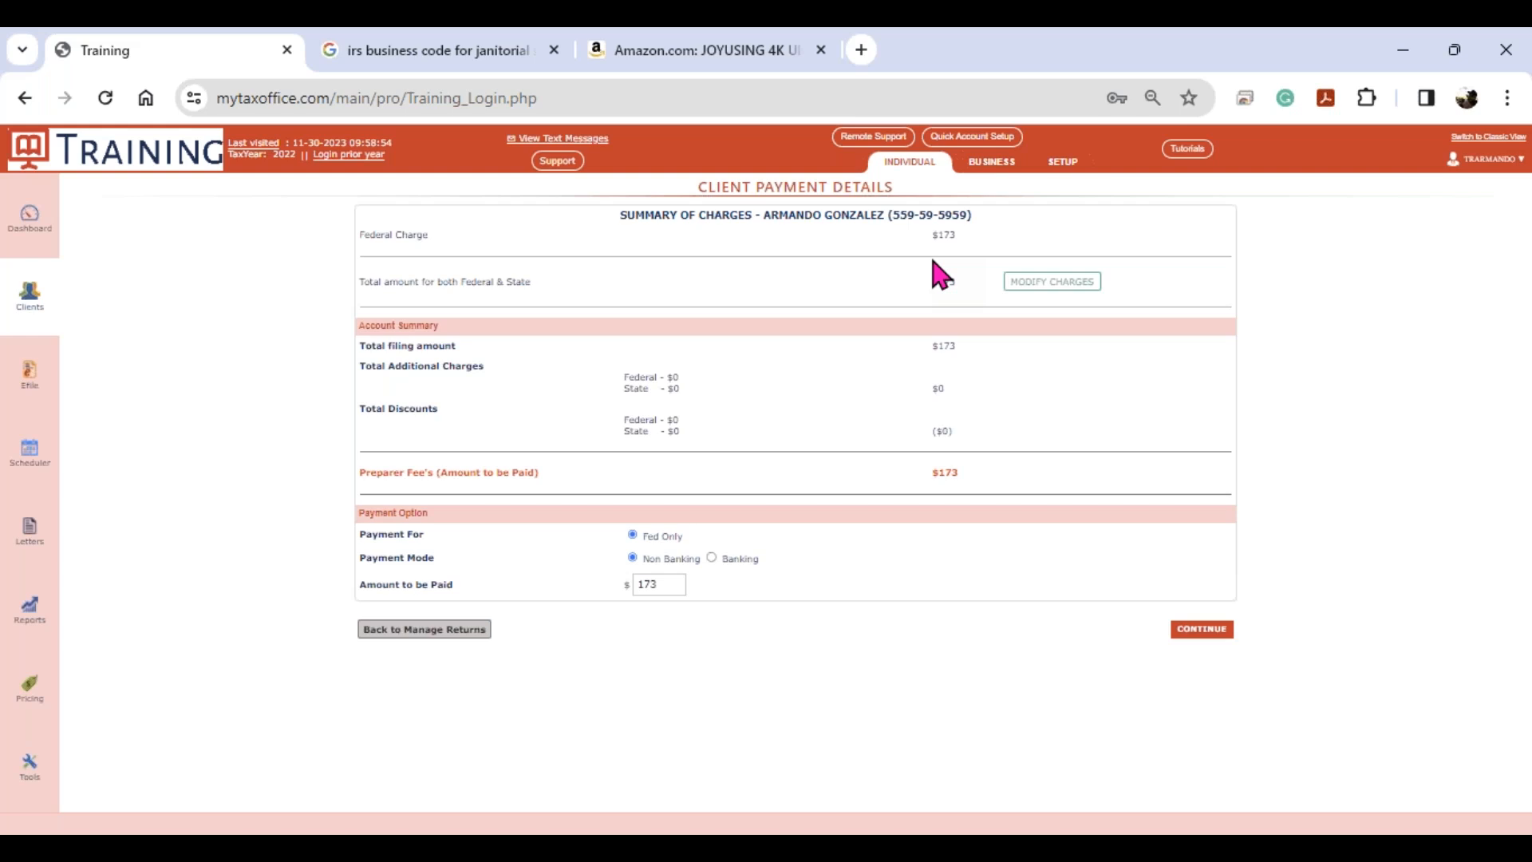
- Modify the invoice charges with the $35 NEW CUSTOMER discount, lowering the fee to $138
click(1030, 284)
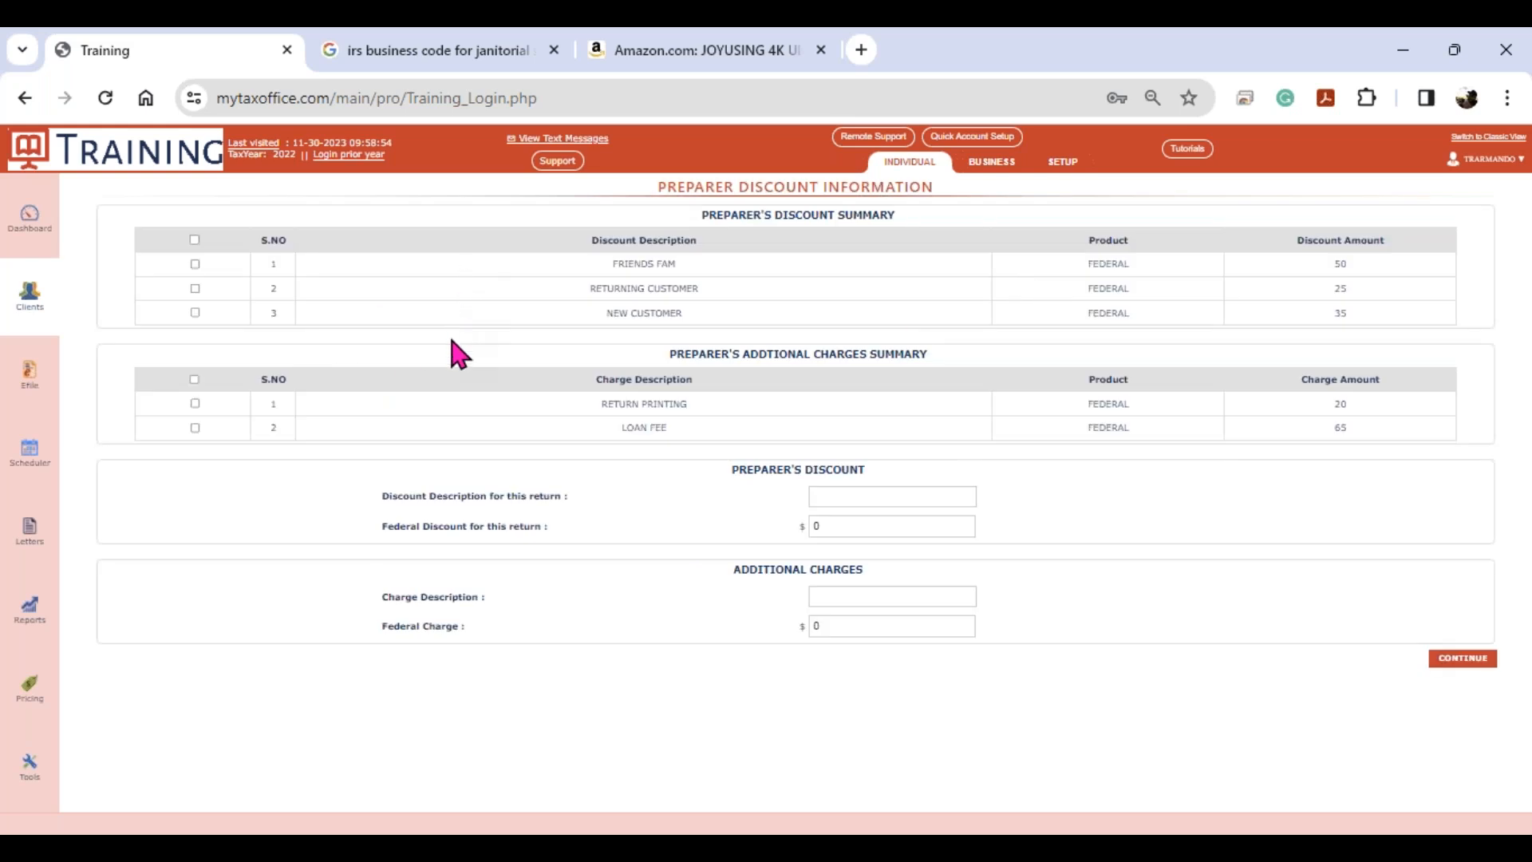
click(195, 312)
key(ctrl)
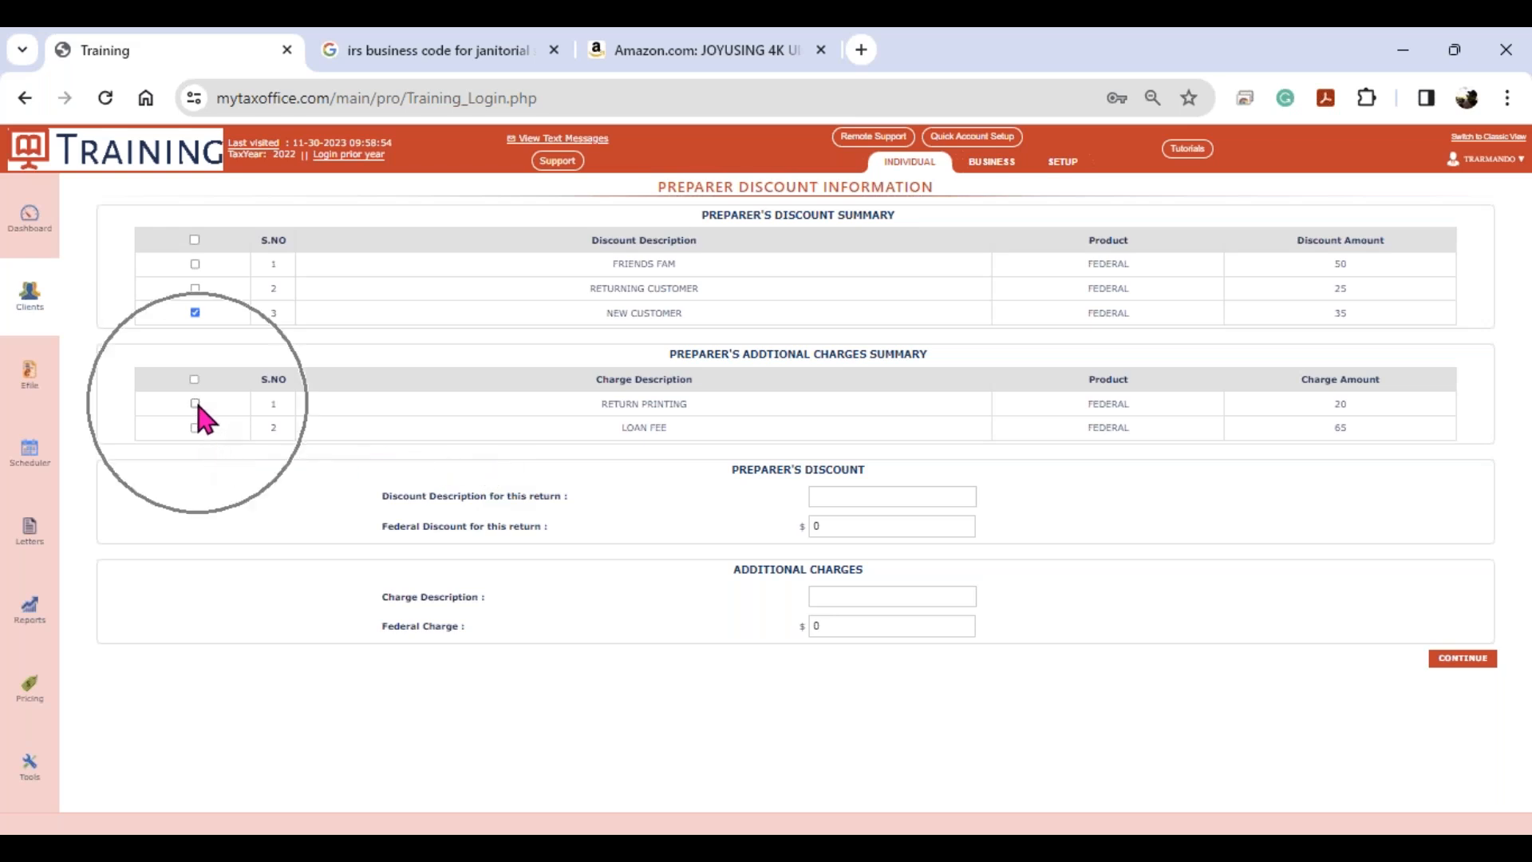
key(ctrl)
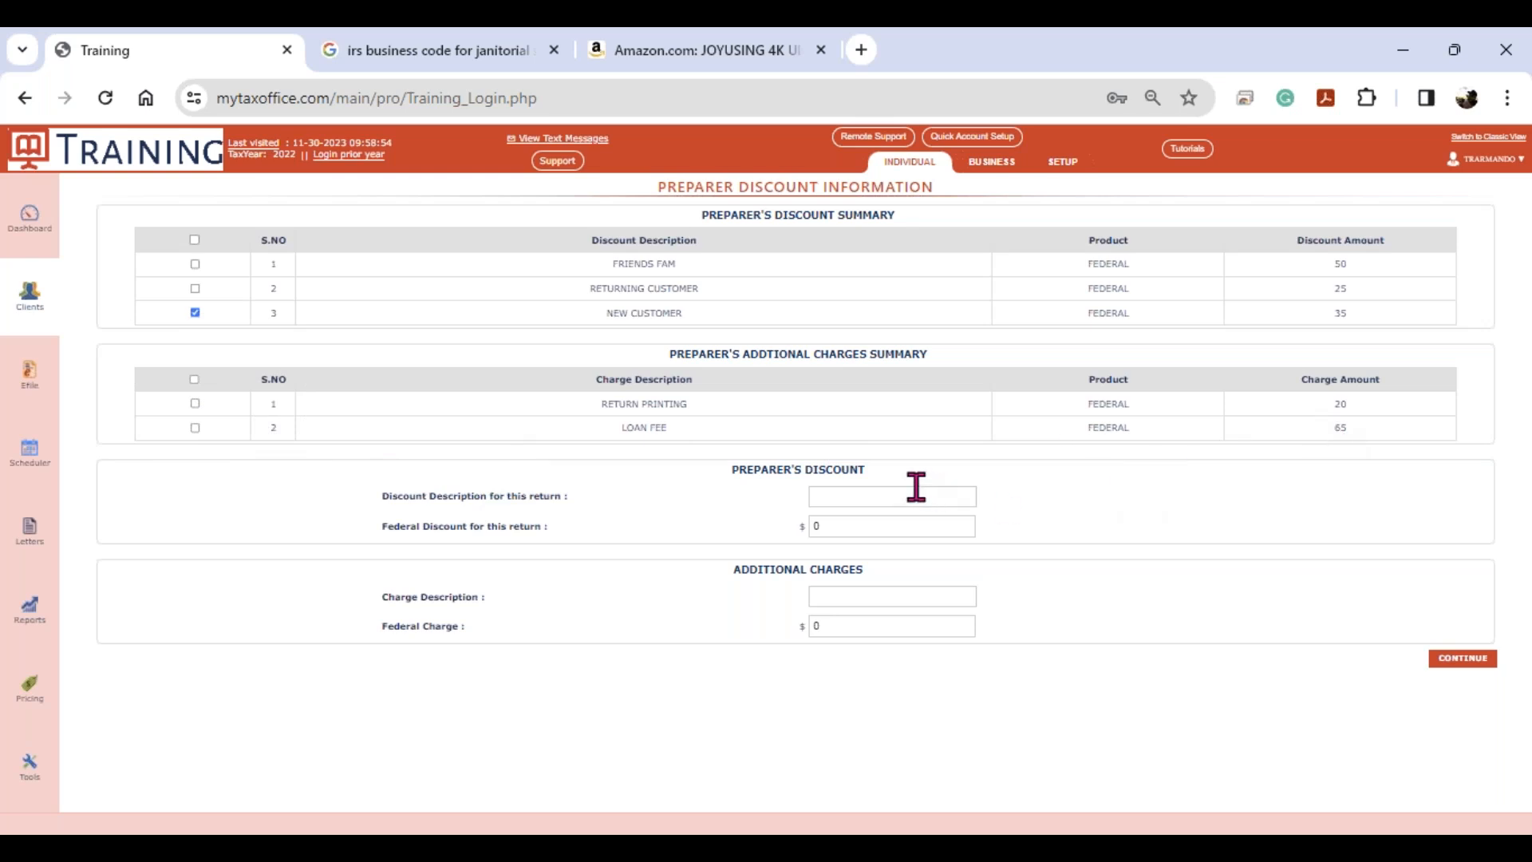
key(ctrl)
click(1465, 659)
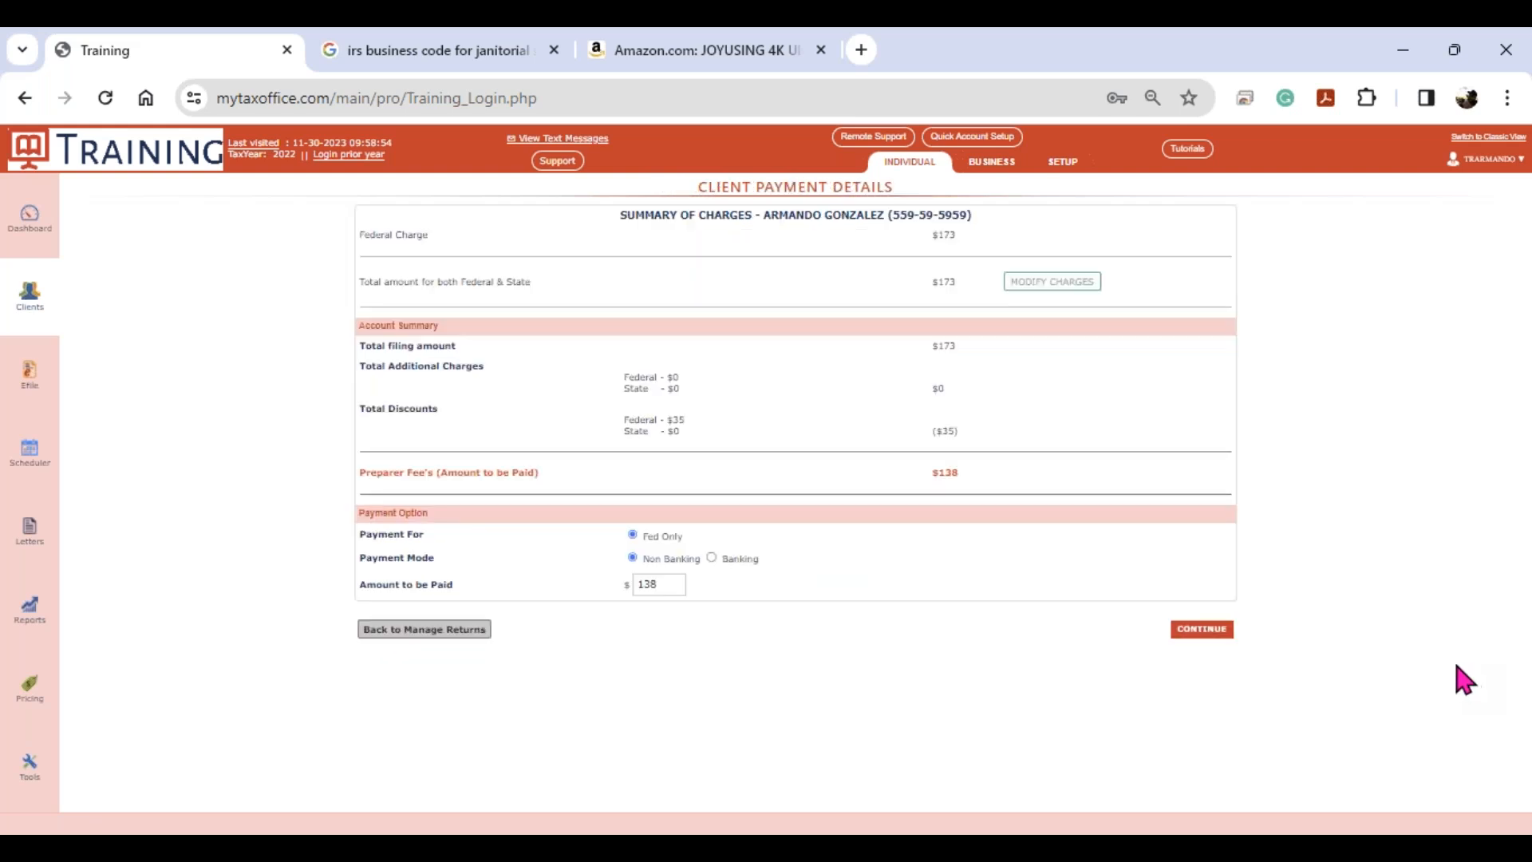
- Review the $138 Summary of Charges and continue to the Payment Option form
click(966, 438)
key(ctrl)
key(ctrl)
click(1191, 638)
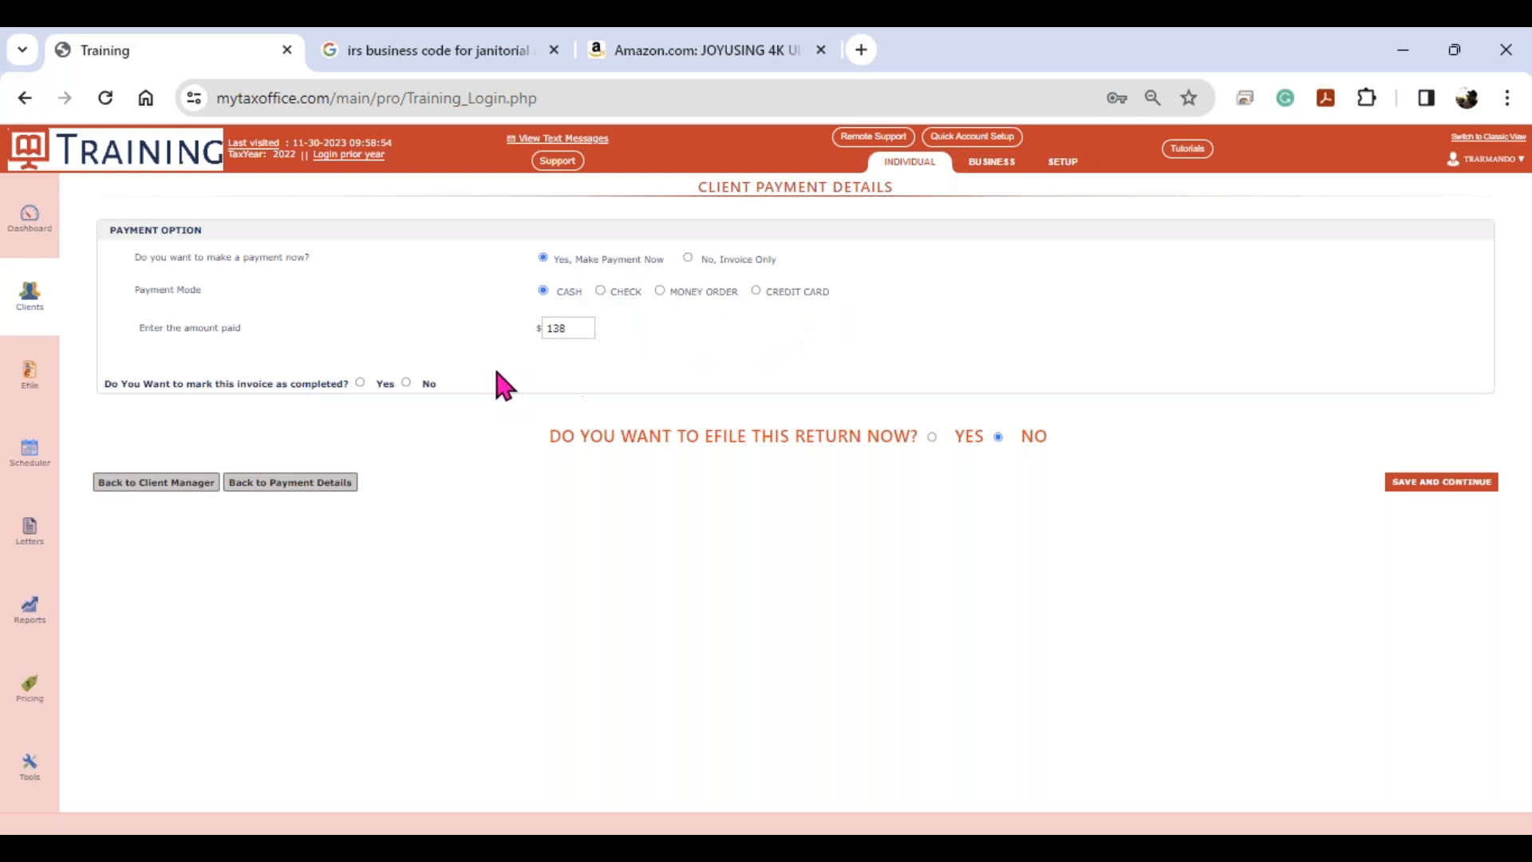
- Mark the $138 cash invoice as completed and save the payment, leaving a $0 balance
click(360, 383)
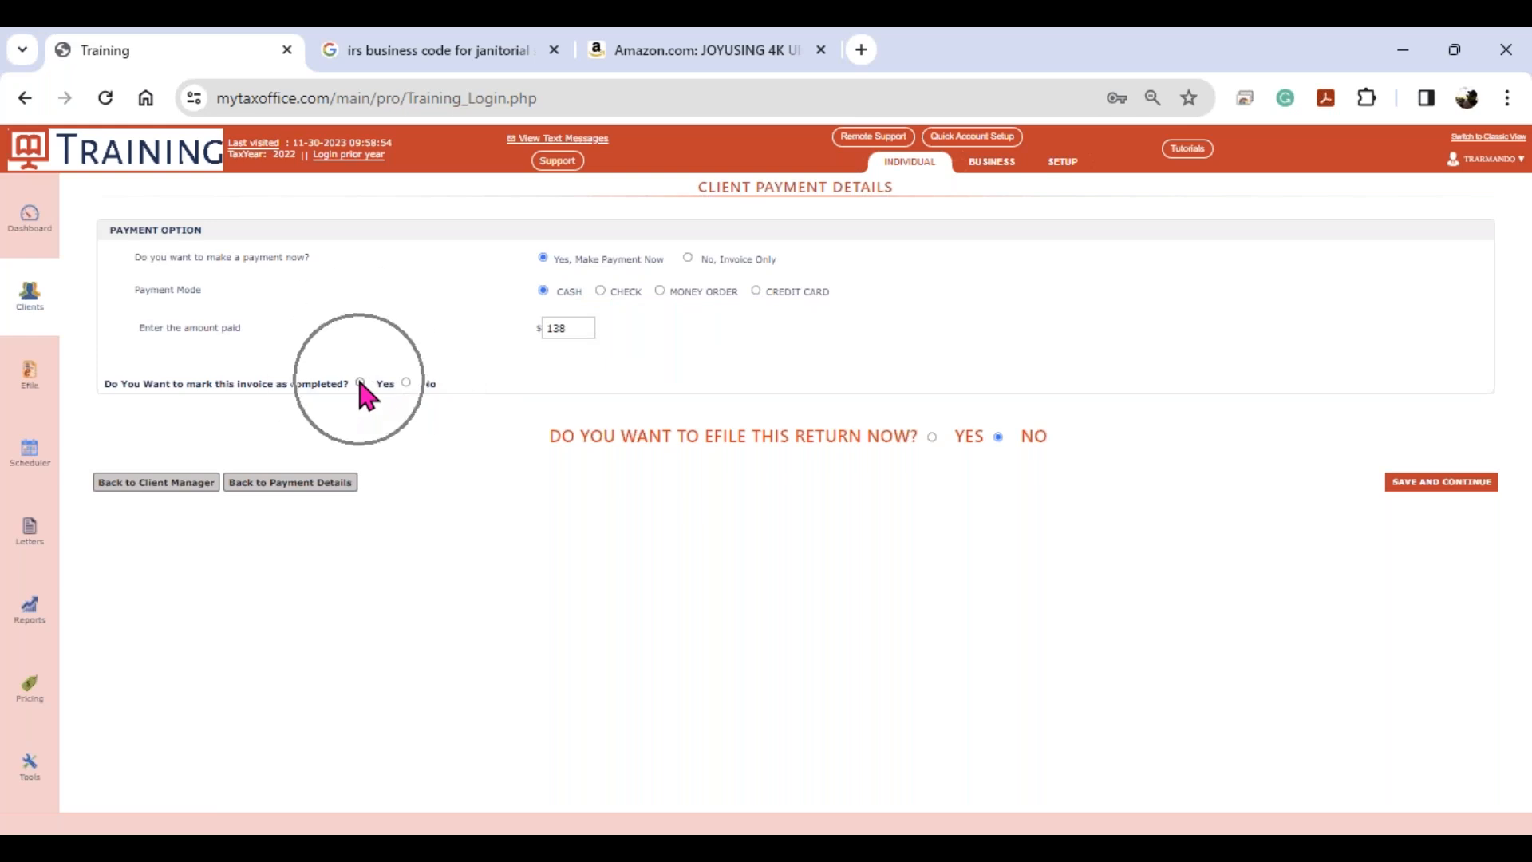
click(406, 383)
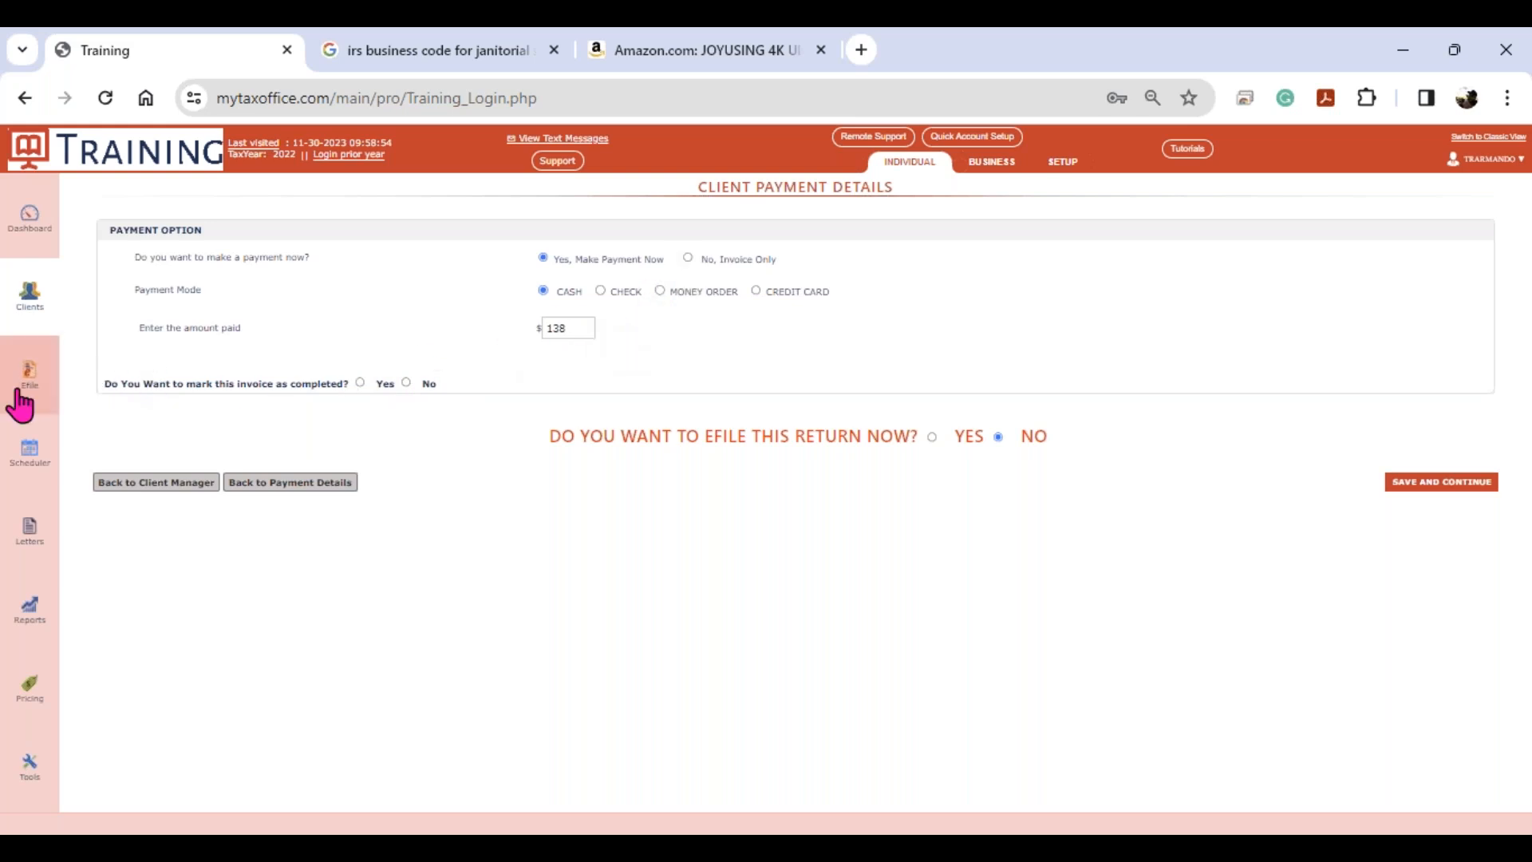
key(ctrl)
key(ctrl)
key(ctrl)
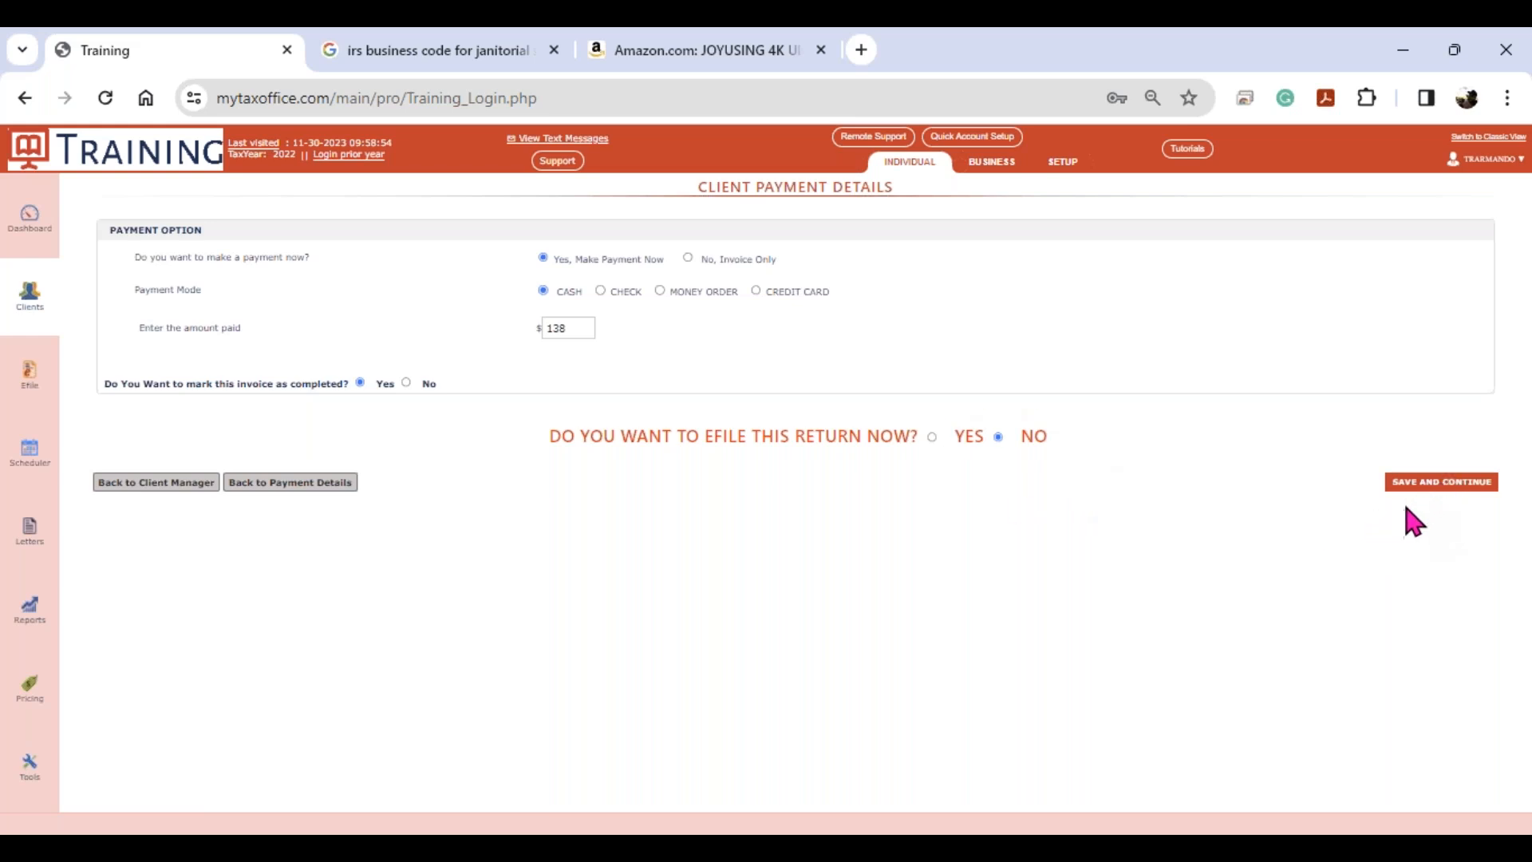
click(1420, 485)
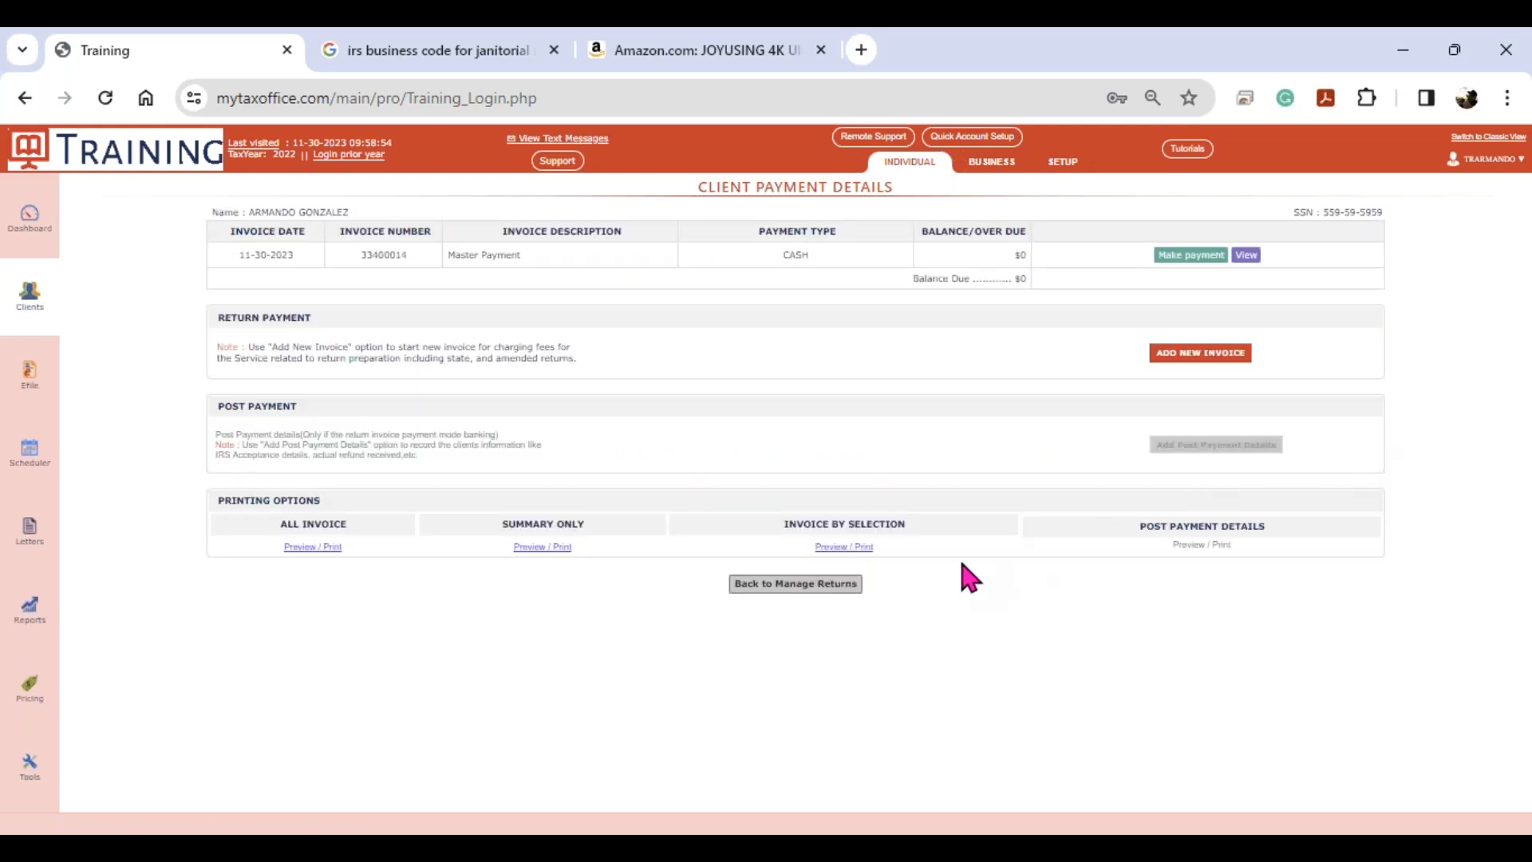
key(ctrl)
key(ctrl)
click(834, 586)
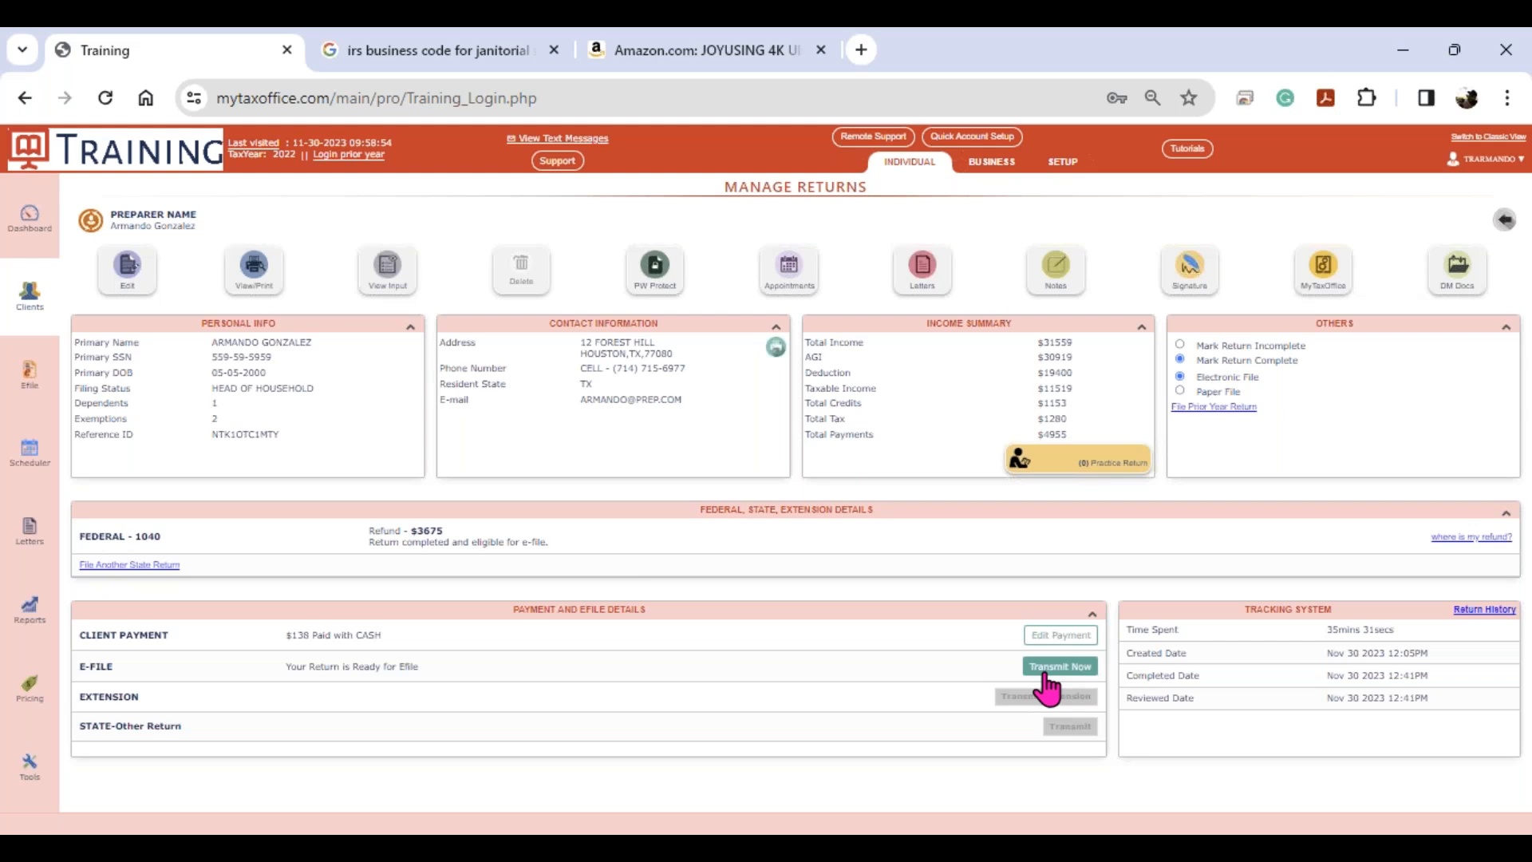
key(ctrl)
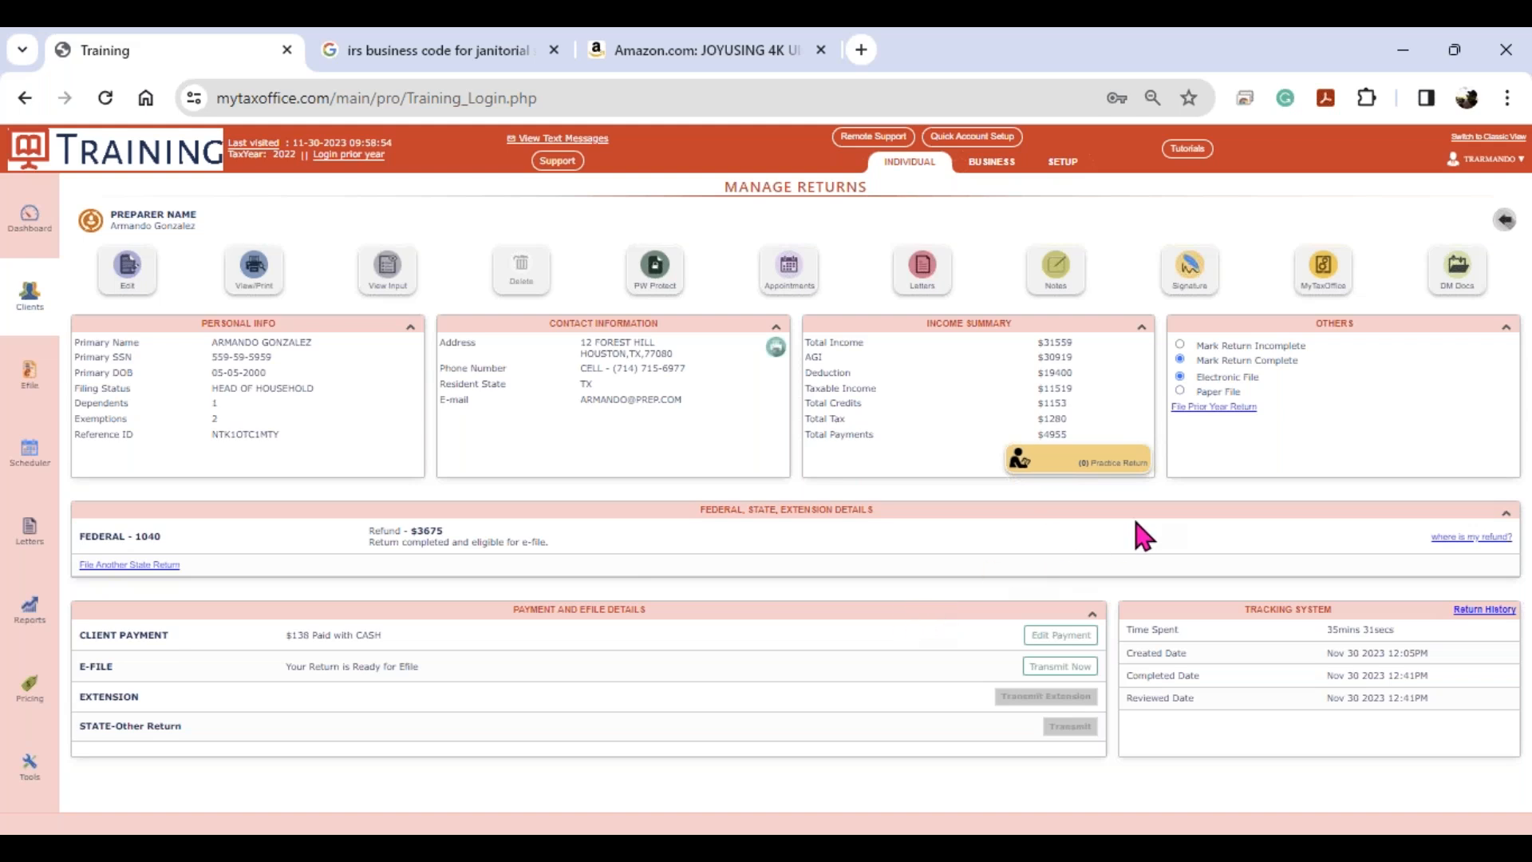
click(1198, 293)
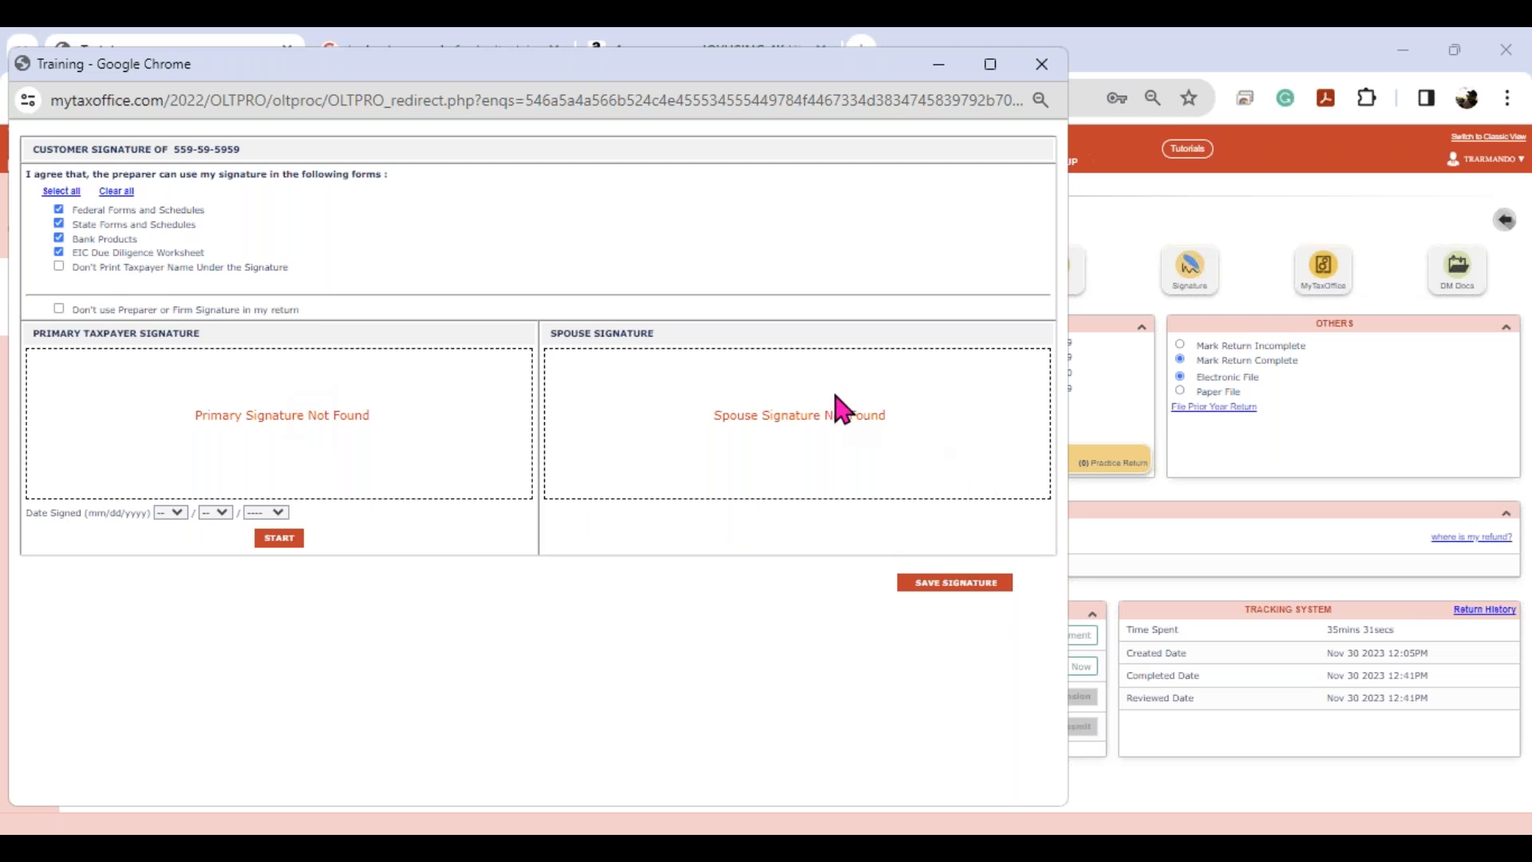
click(1042, 66)
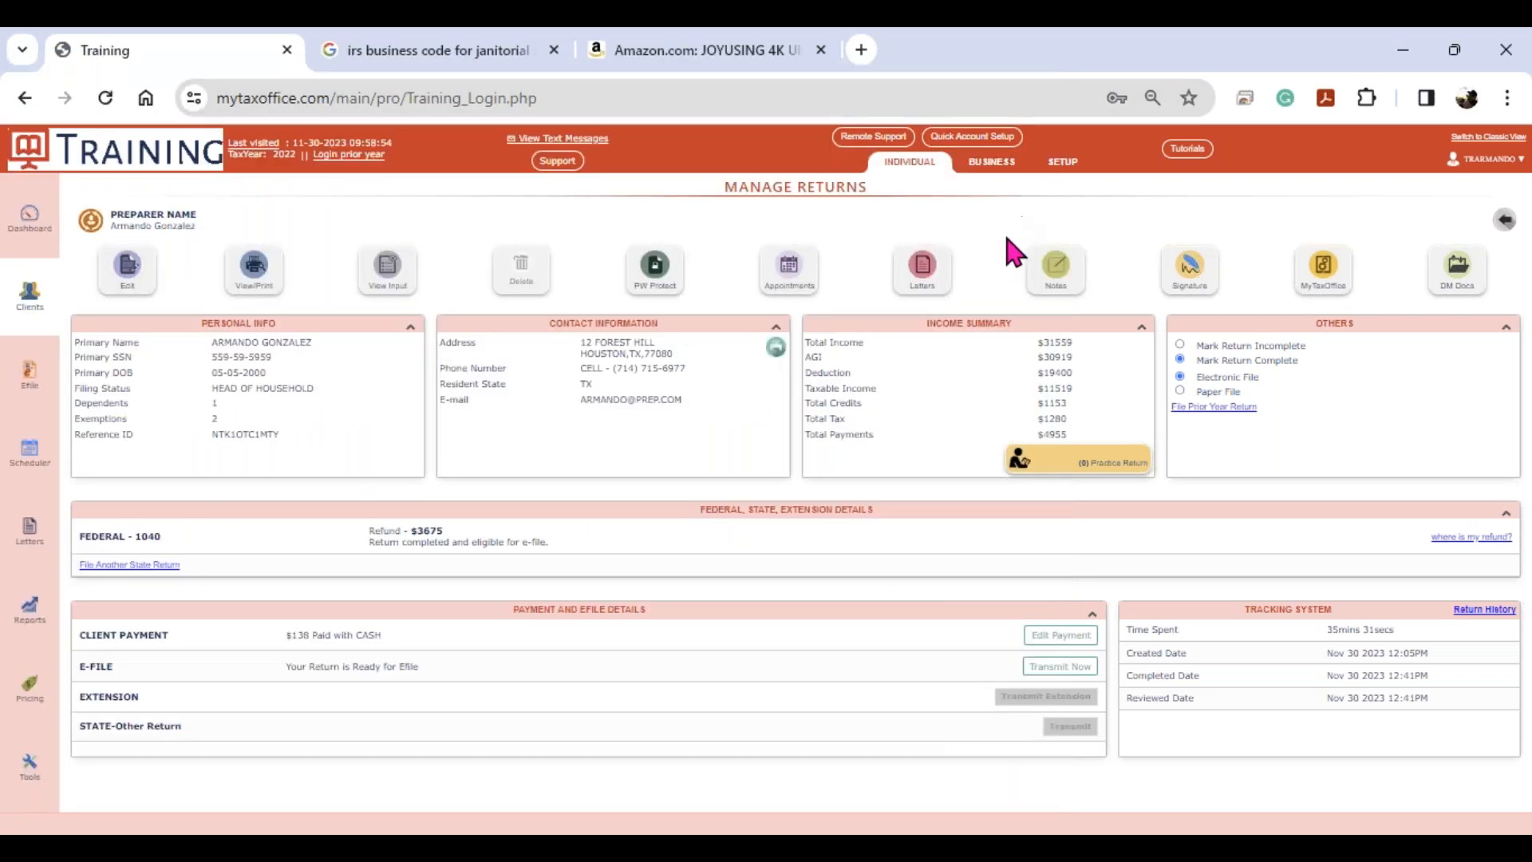
- Send a Remote Signature Only link by SMS to the client's confirmed mobile number
click(1321, 287)
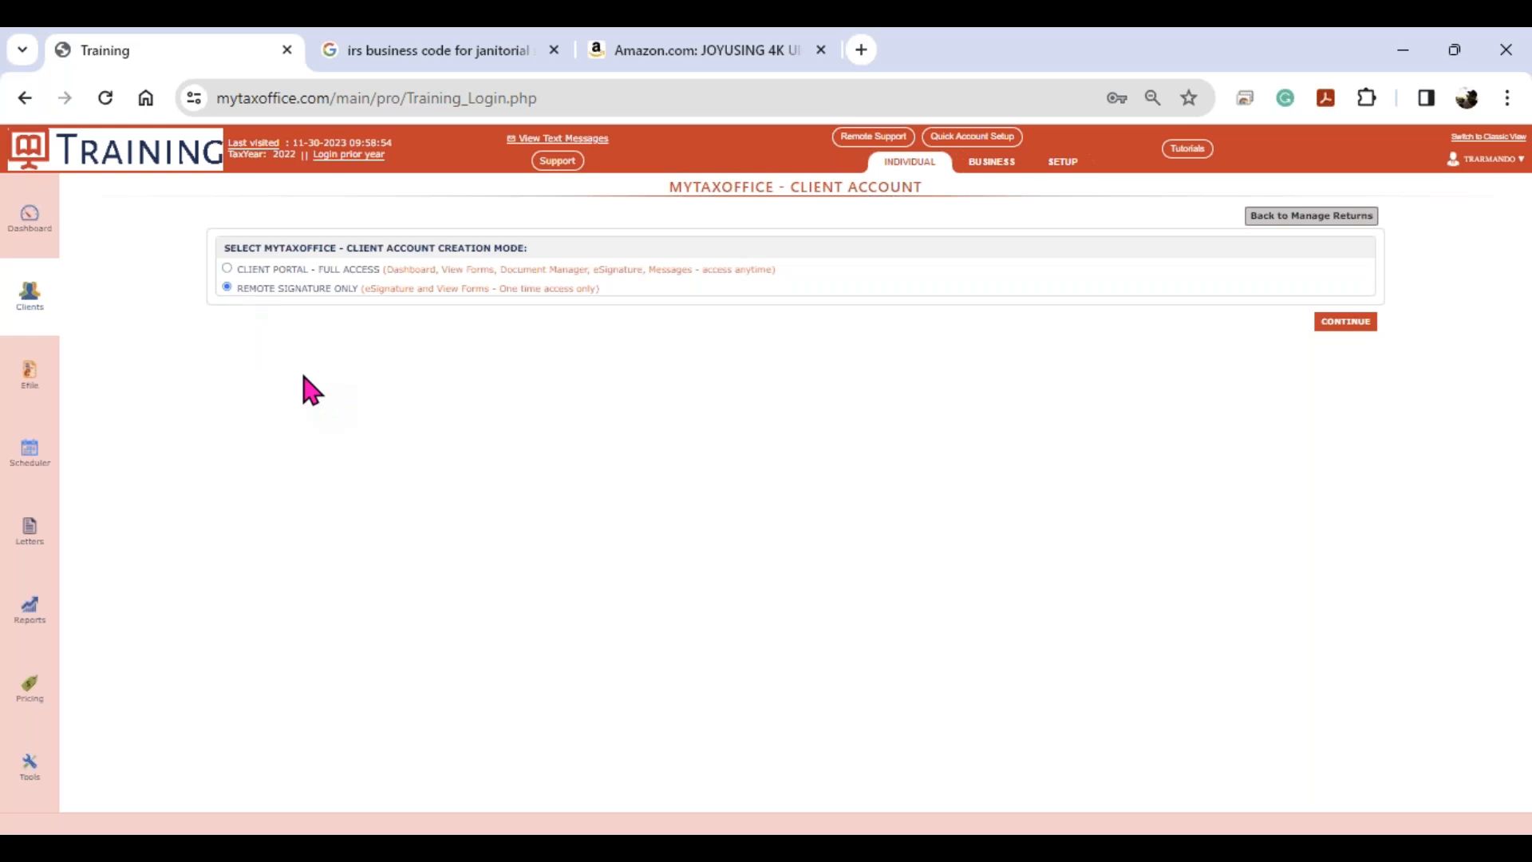
click(1347, 323)
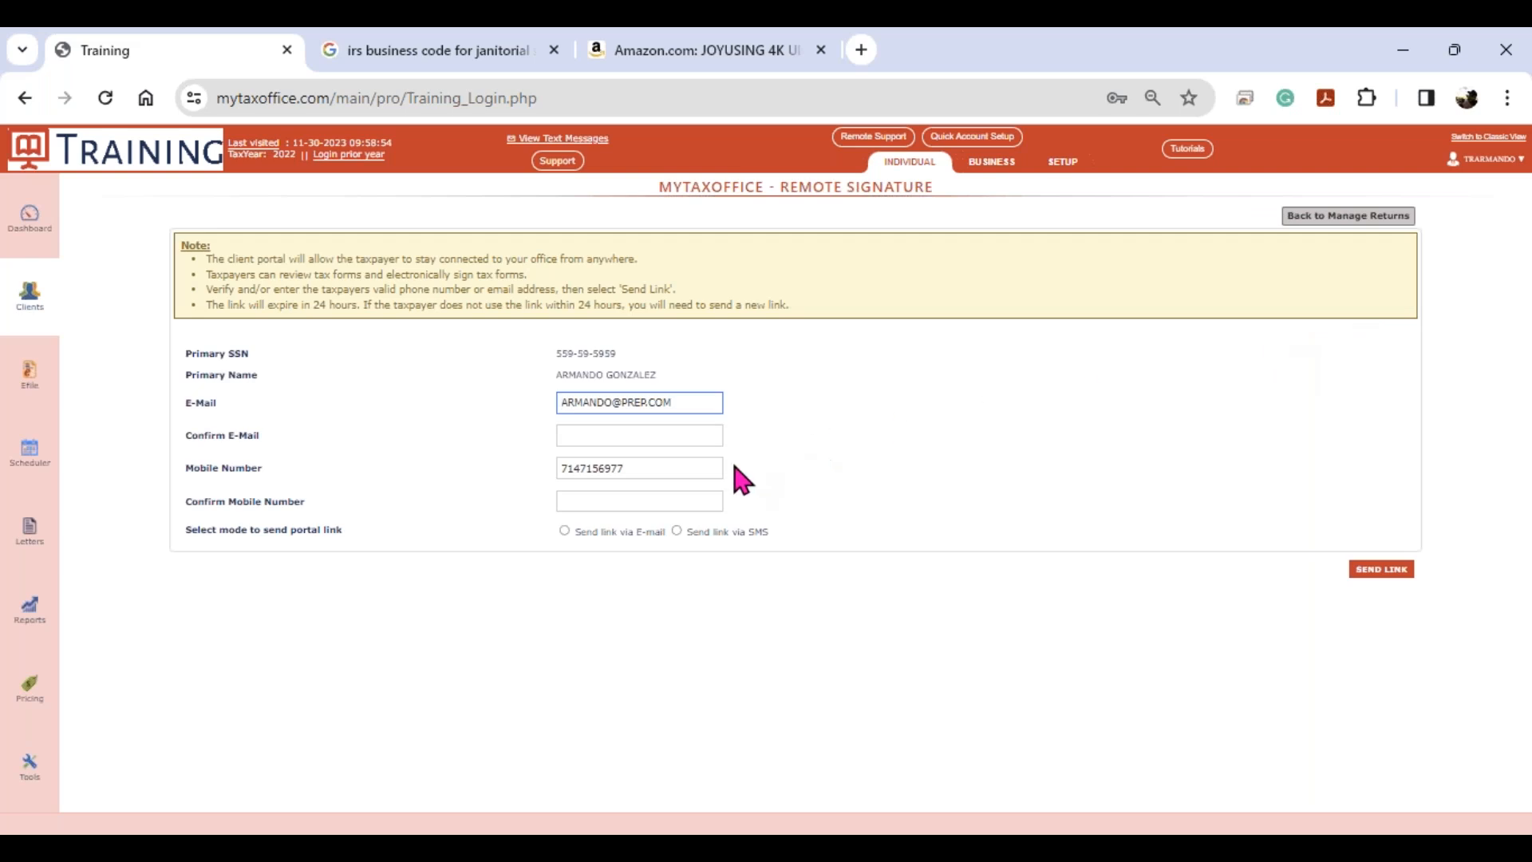
click(646, 501)
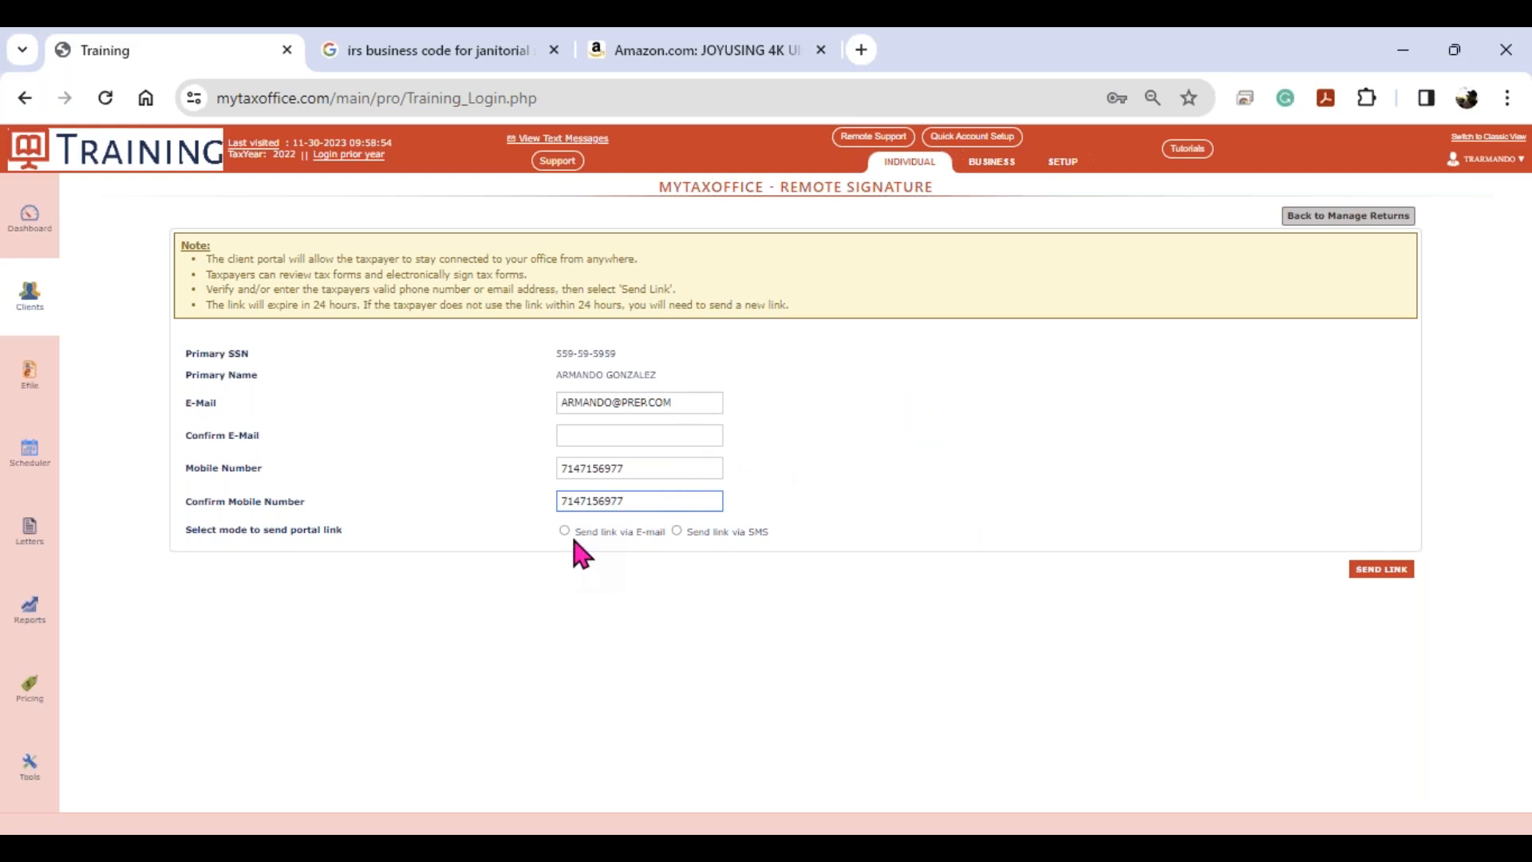
click(682, 533)
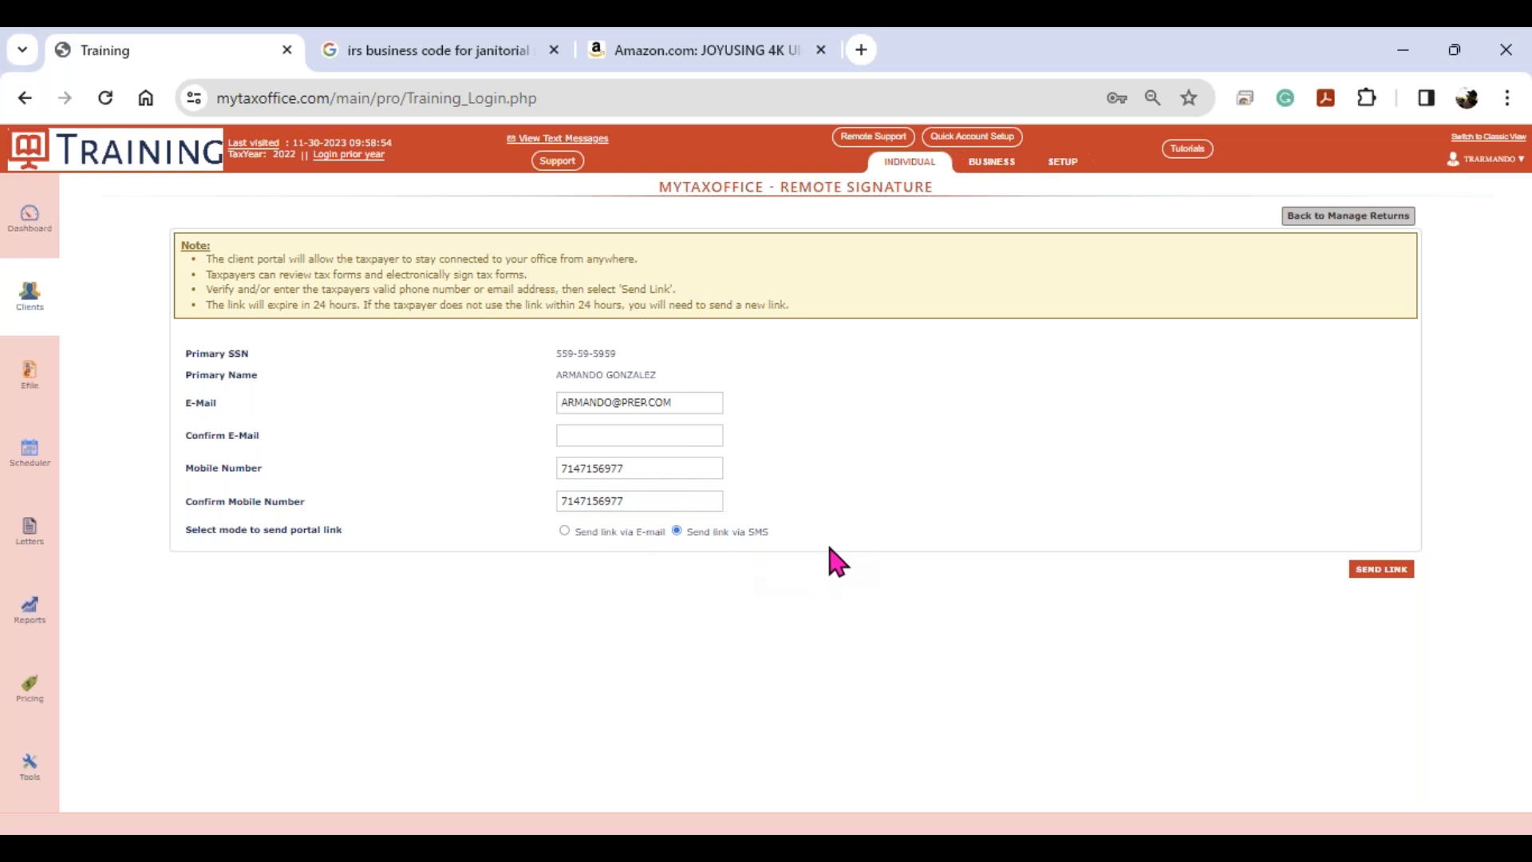
click(1381, 571)
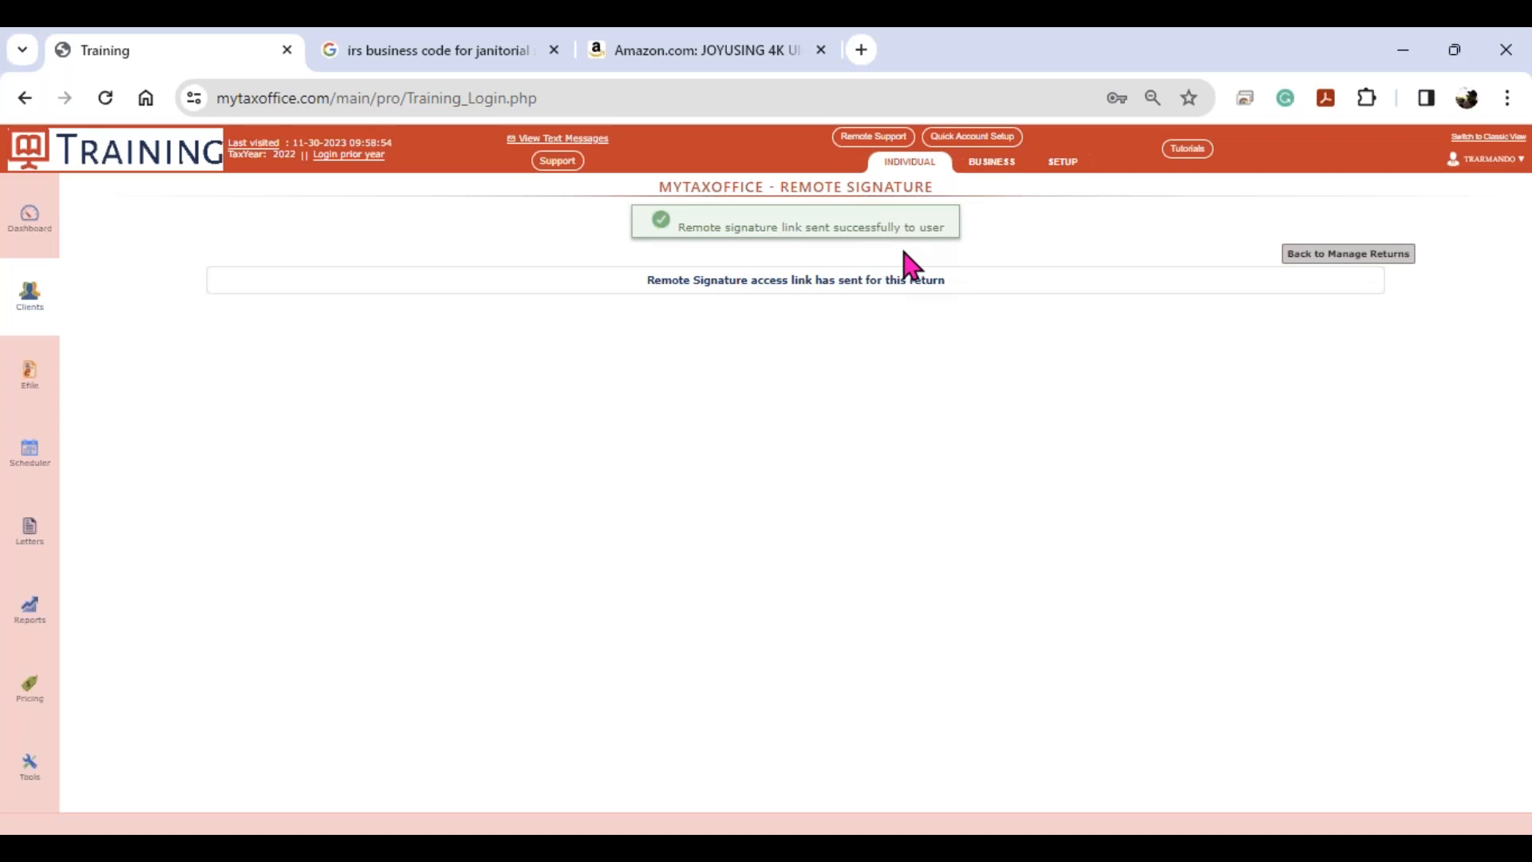
click(1356, 263)
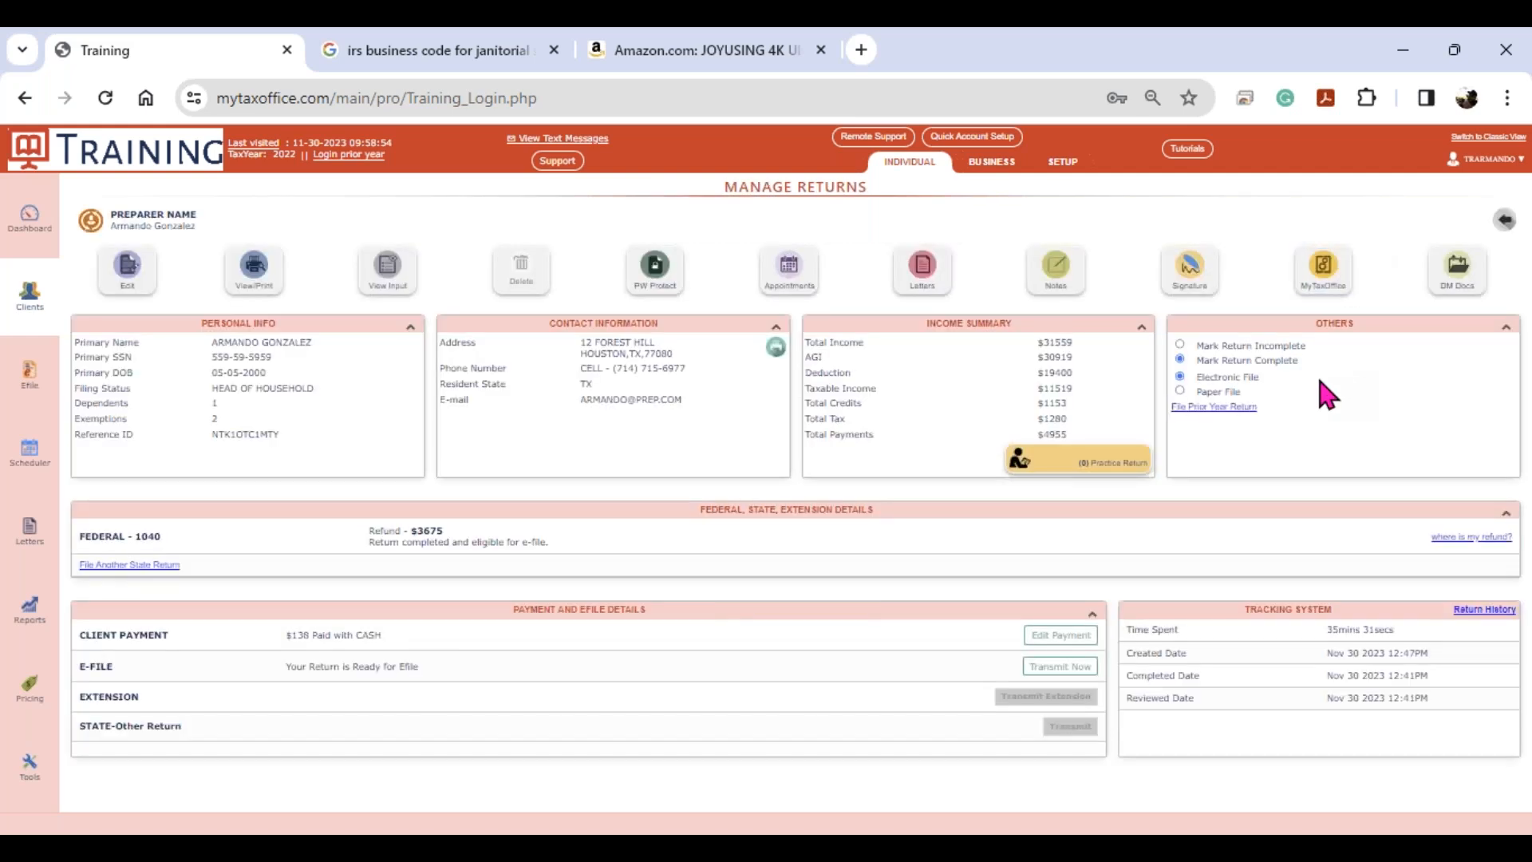
- Check the return's portal app status, then launch ApowerMirror to view the client's phone
click(1321, 304)
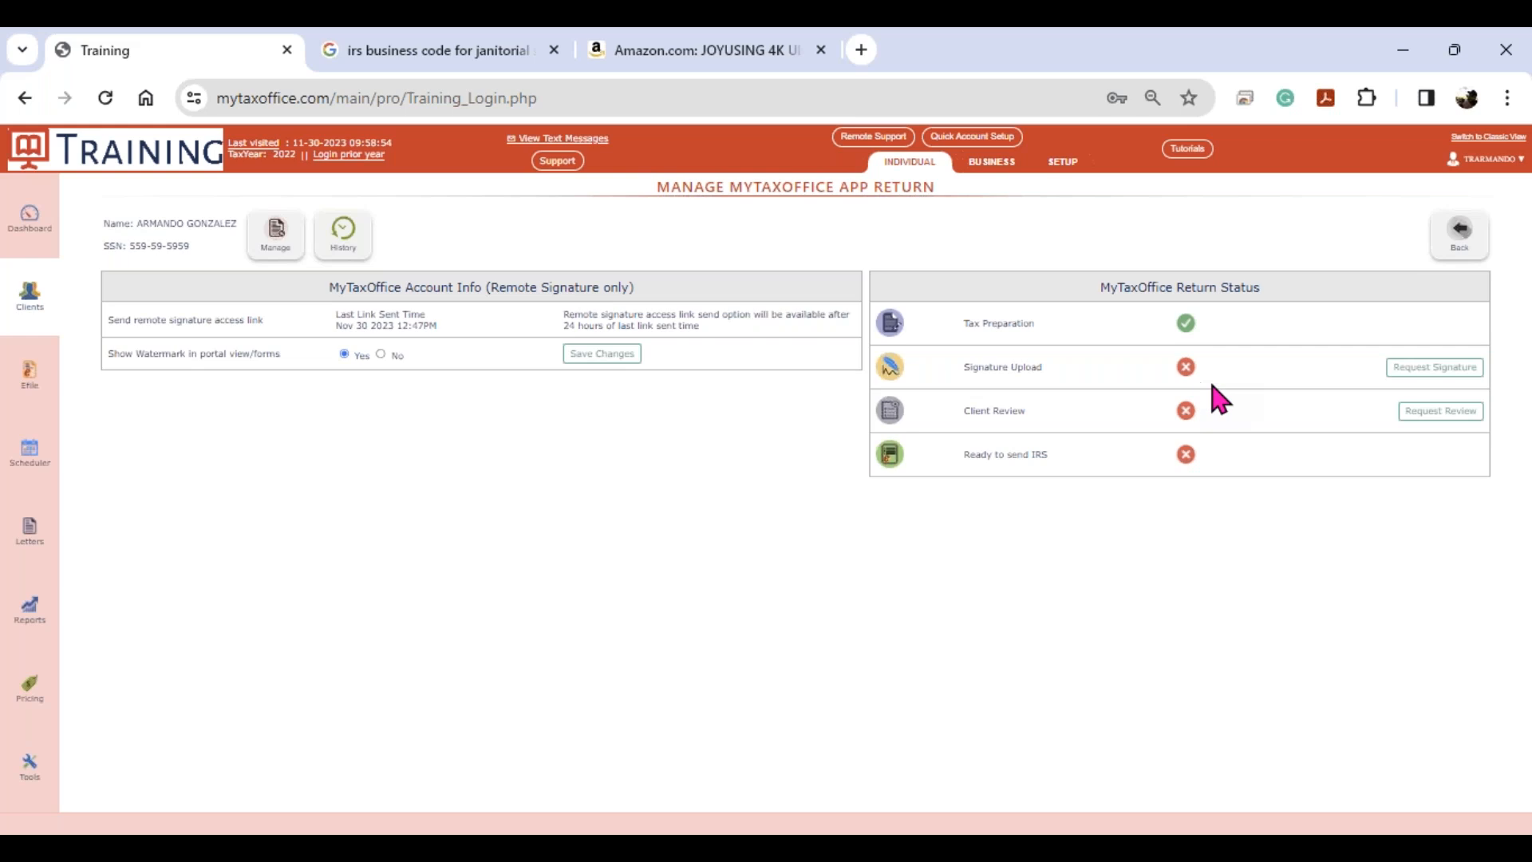
click(1448, 246)
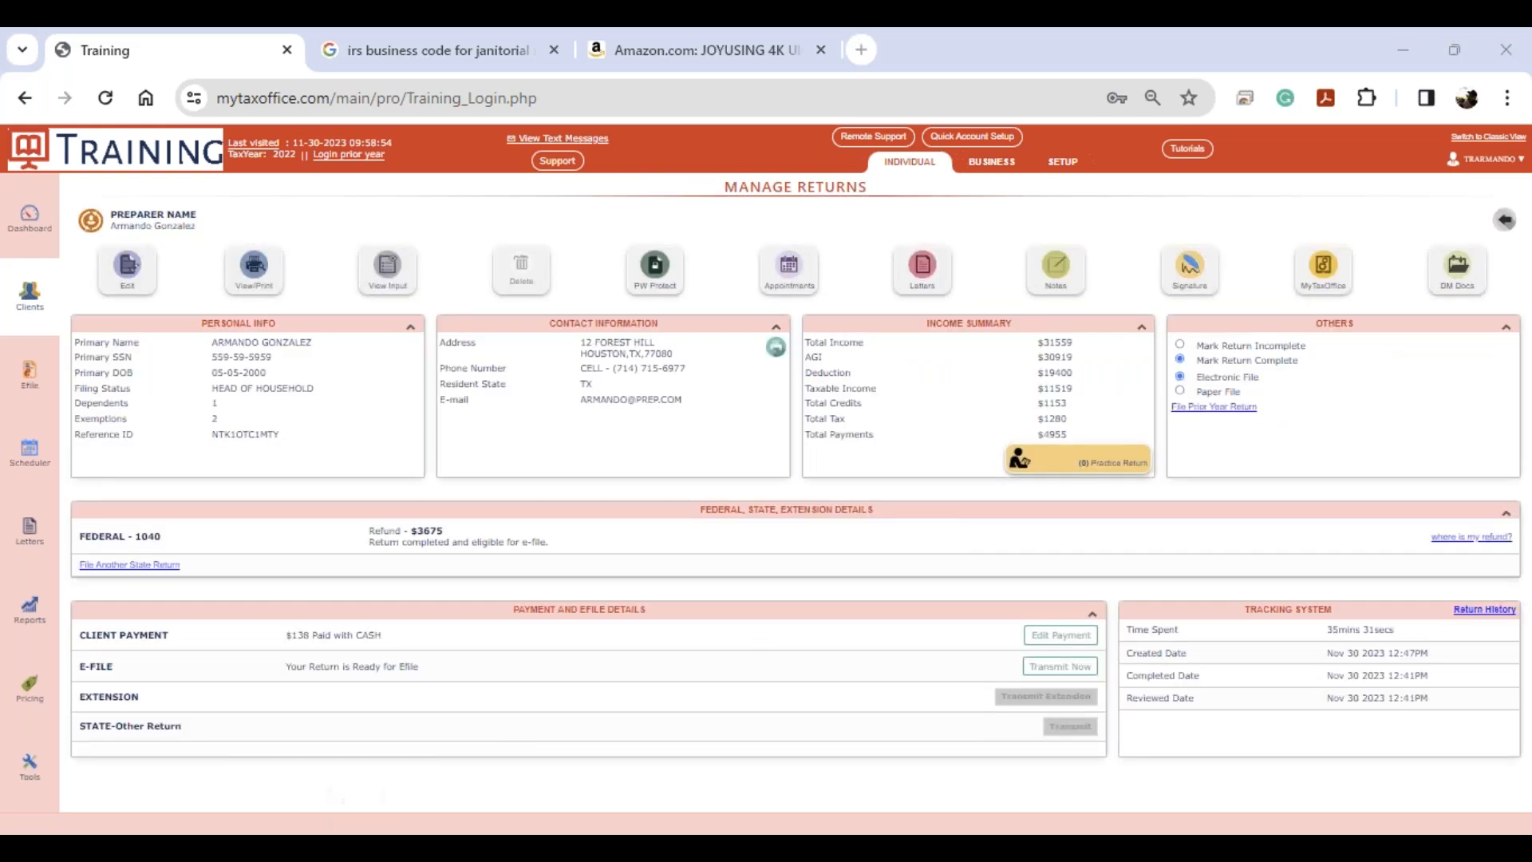
click(355, 847)
text(AP)
key(Return)
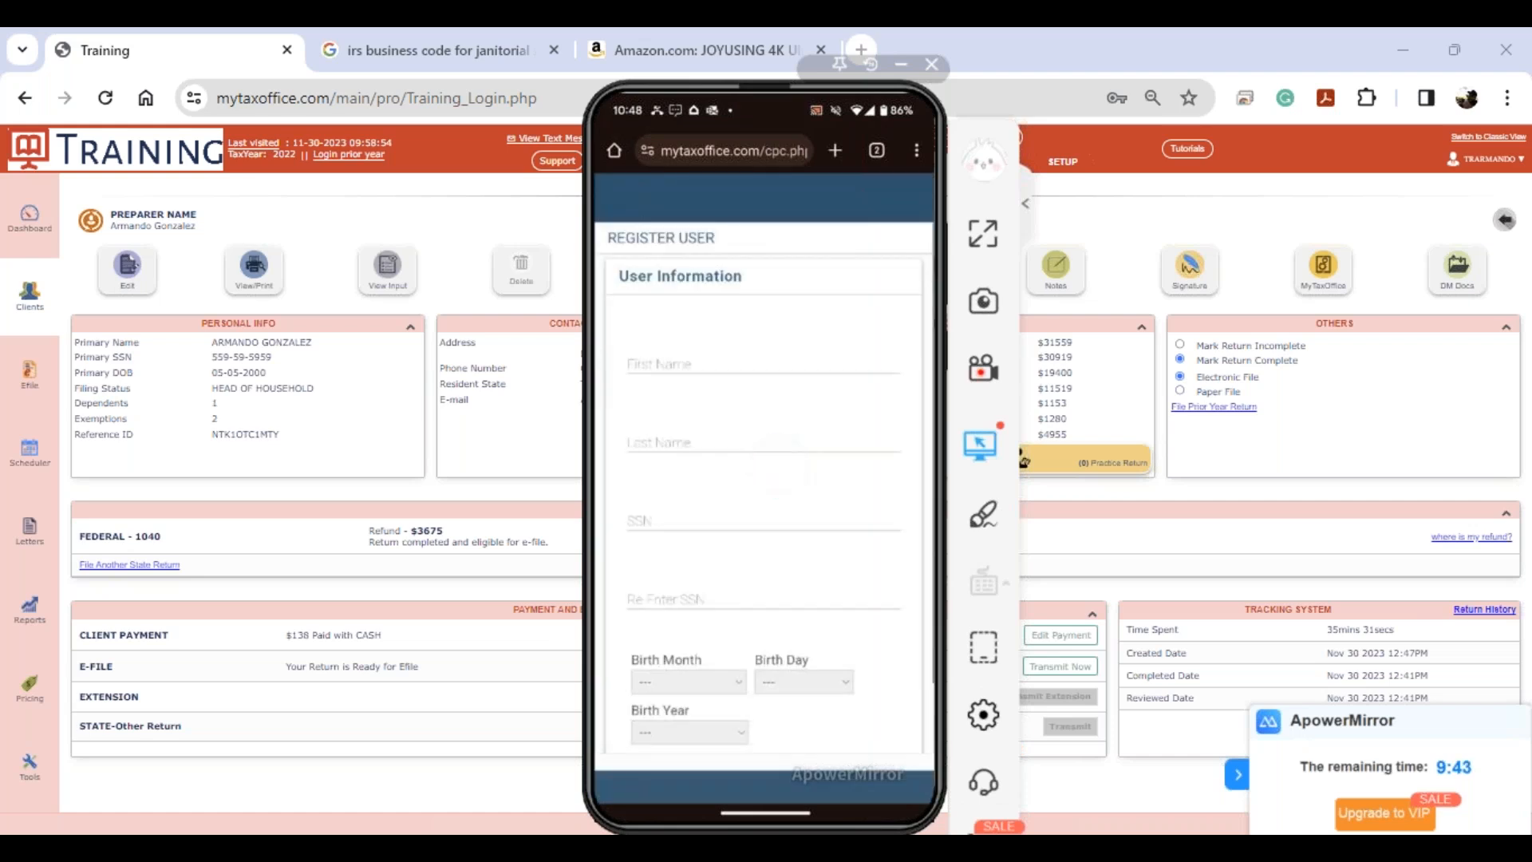
- Enter the client's first and last name on the Register User form
click(762, 363)
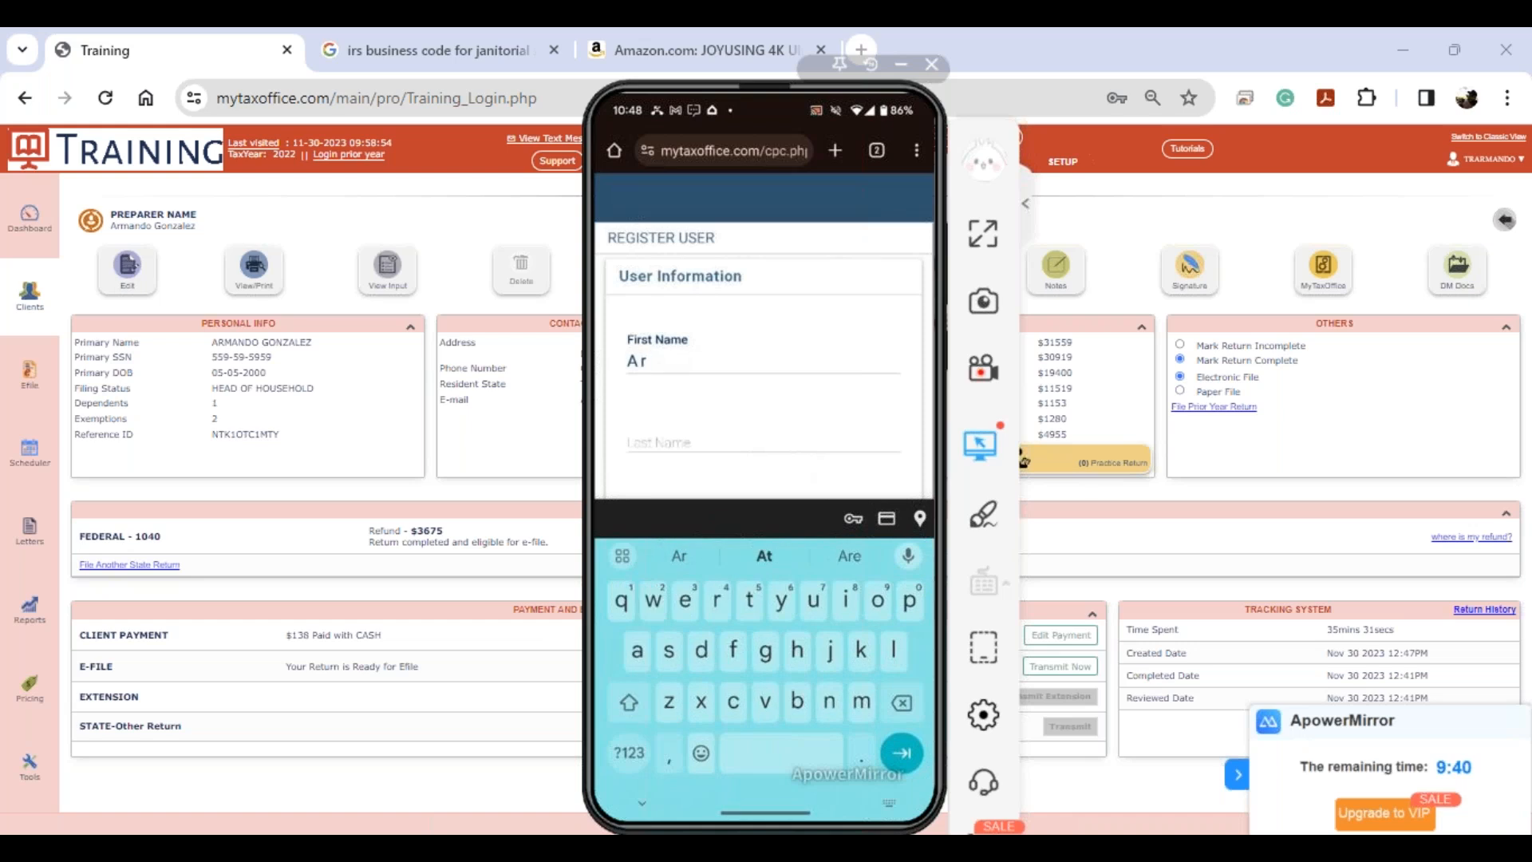
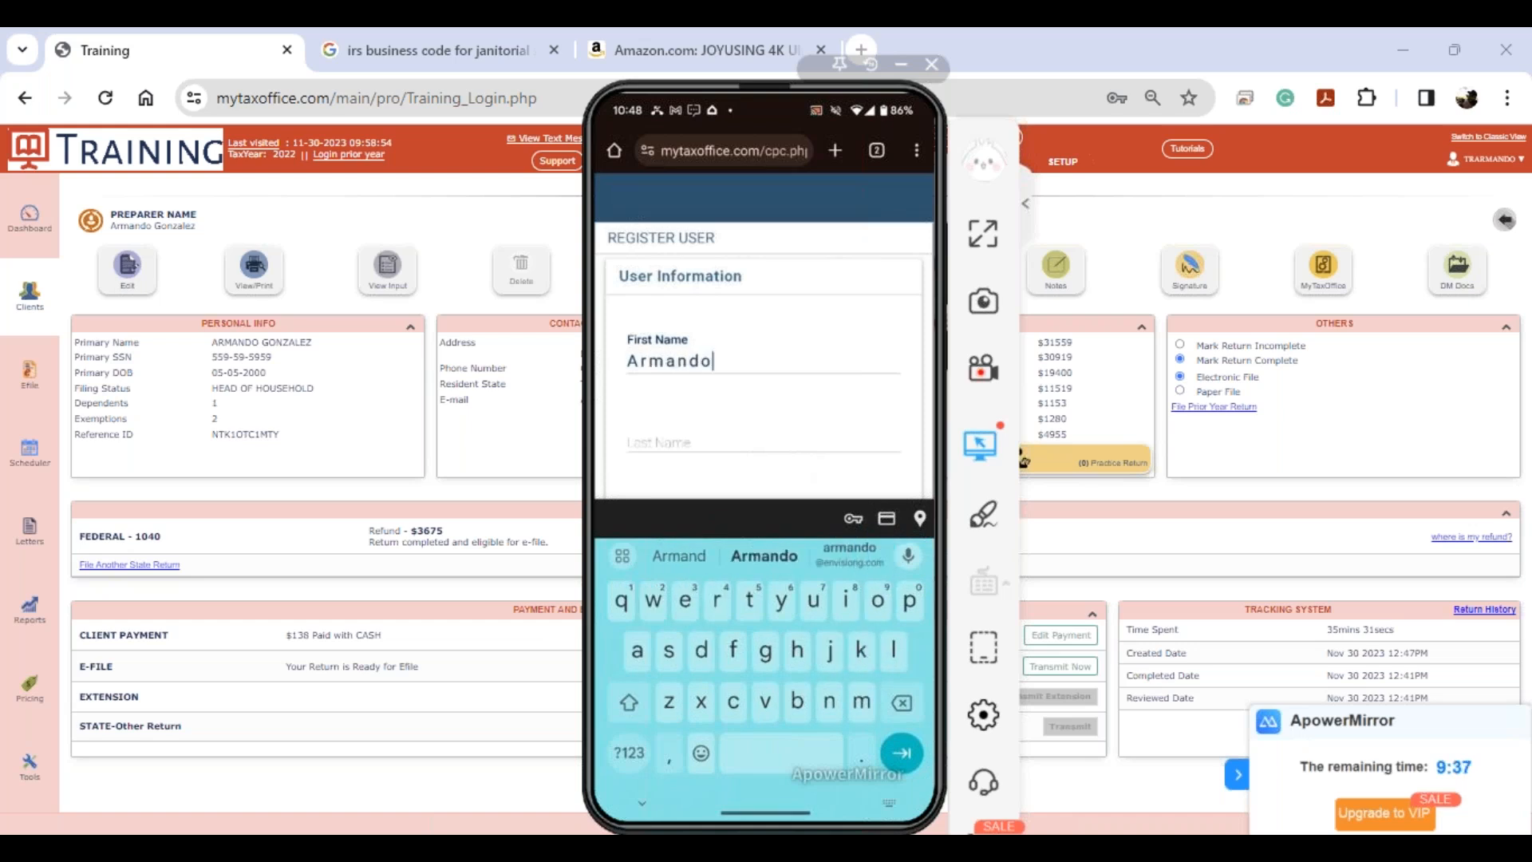
key(Tab)
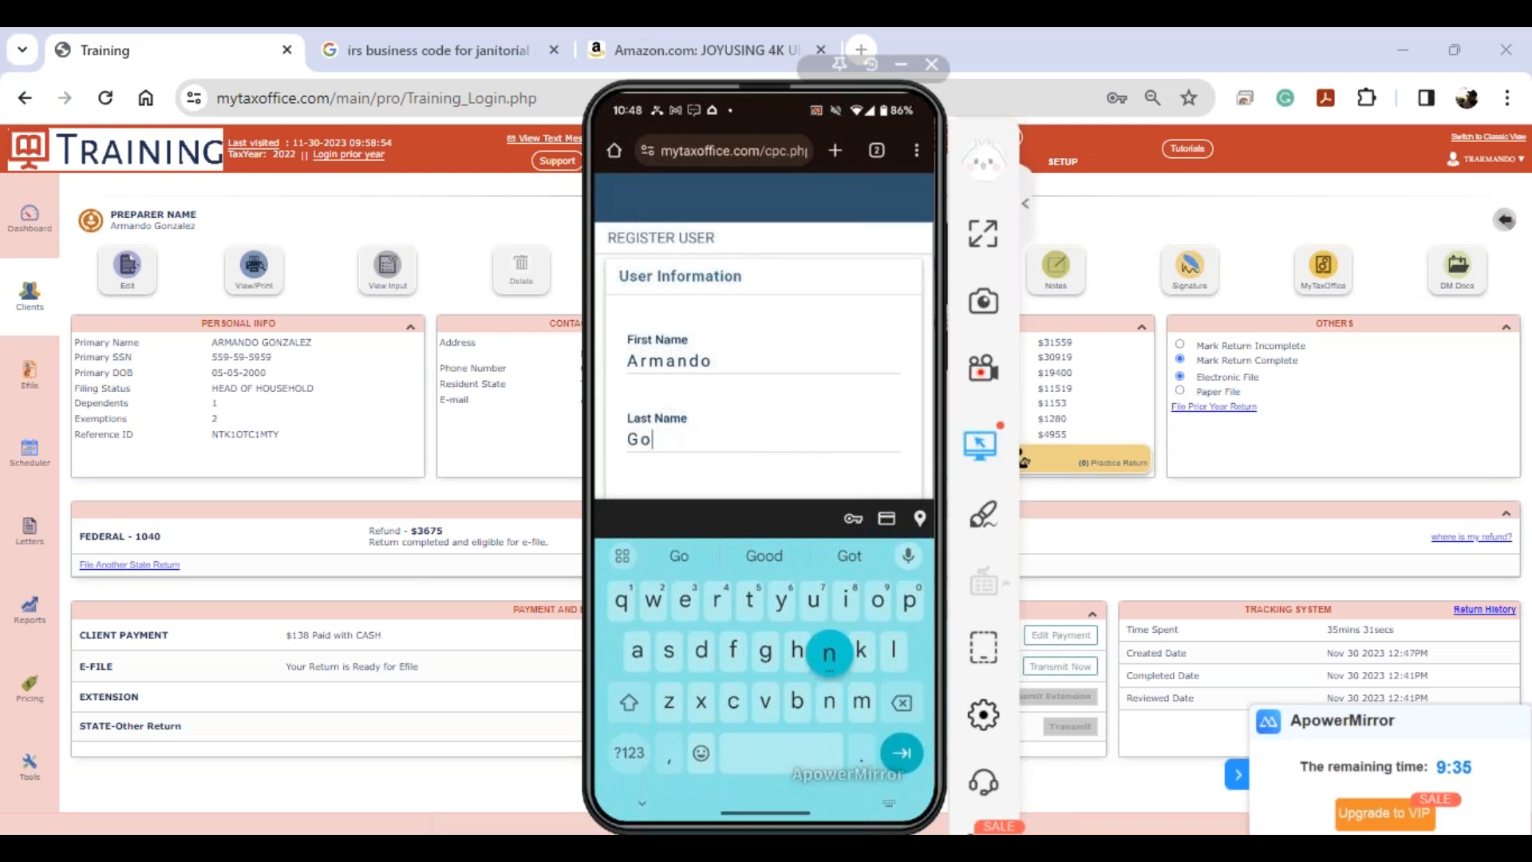
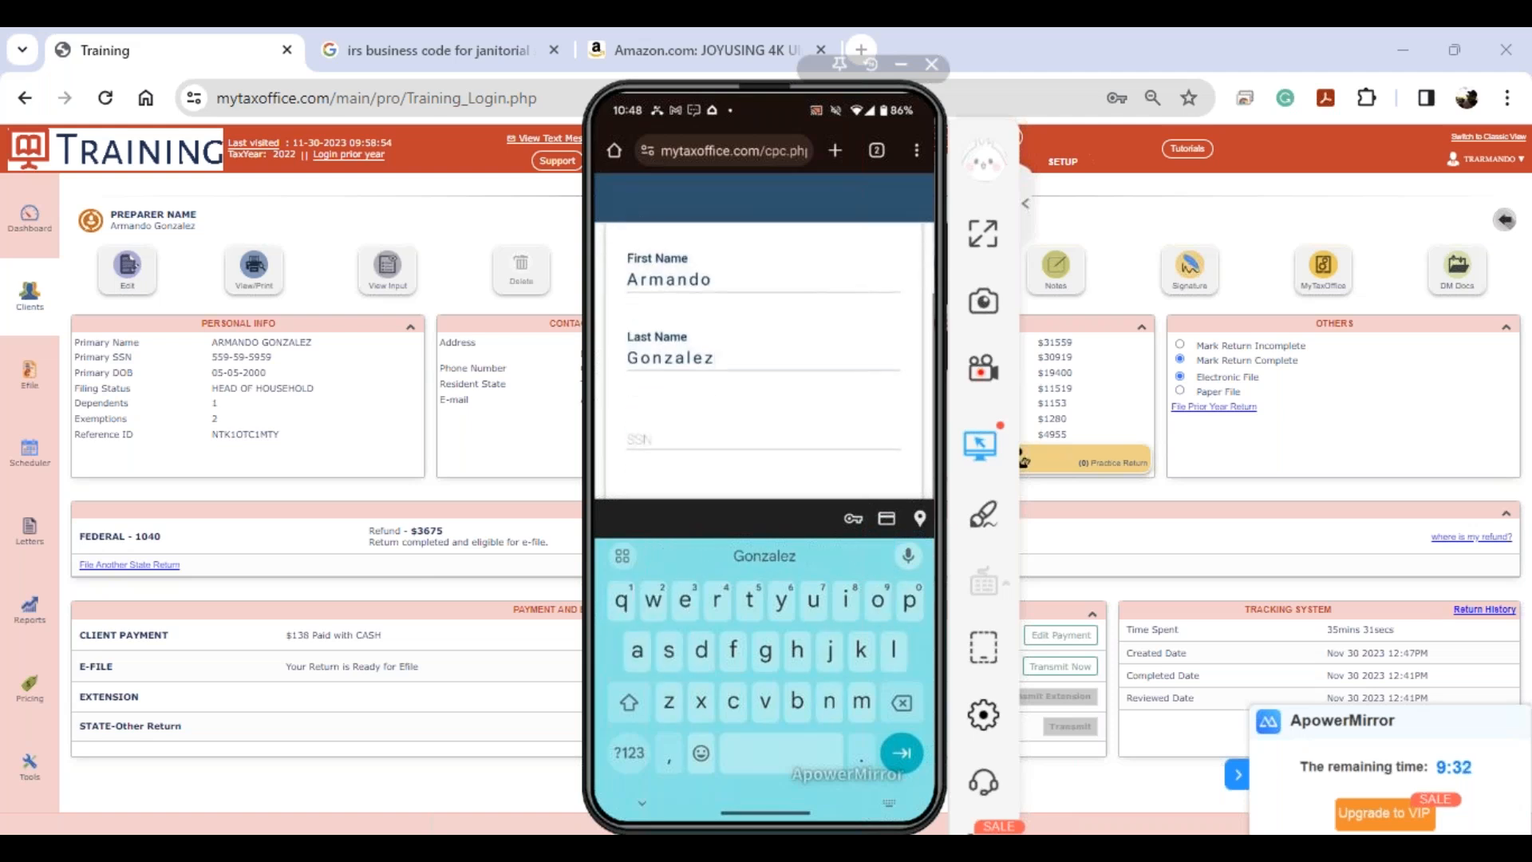
- Enter the client's SSN in both the SSN and Re-Enter SSN fields
key(Tab)
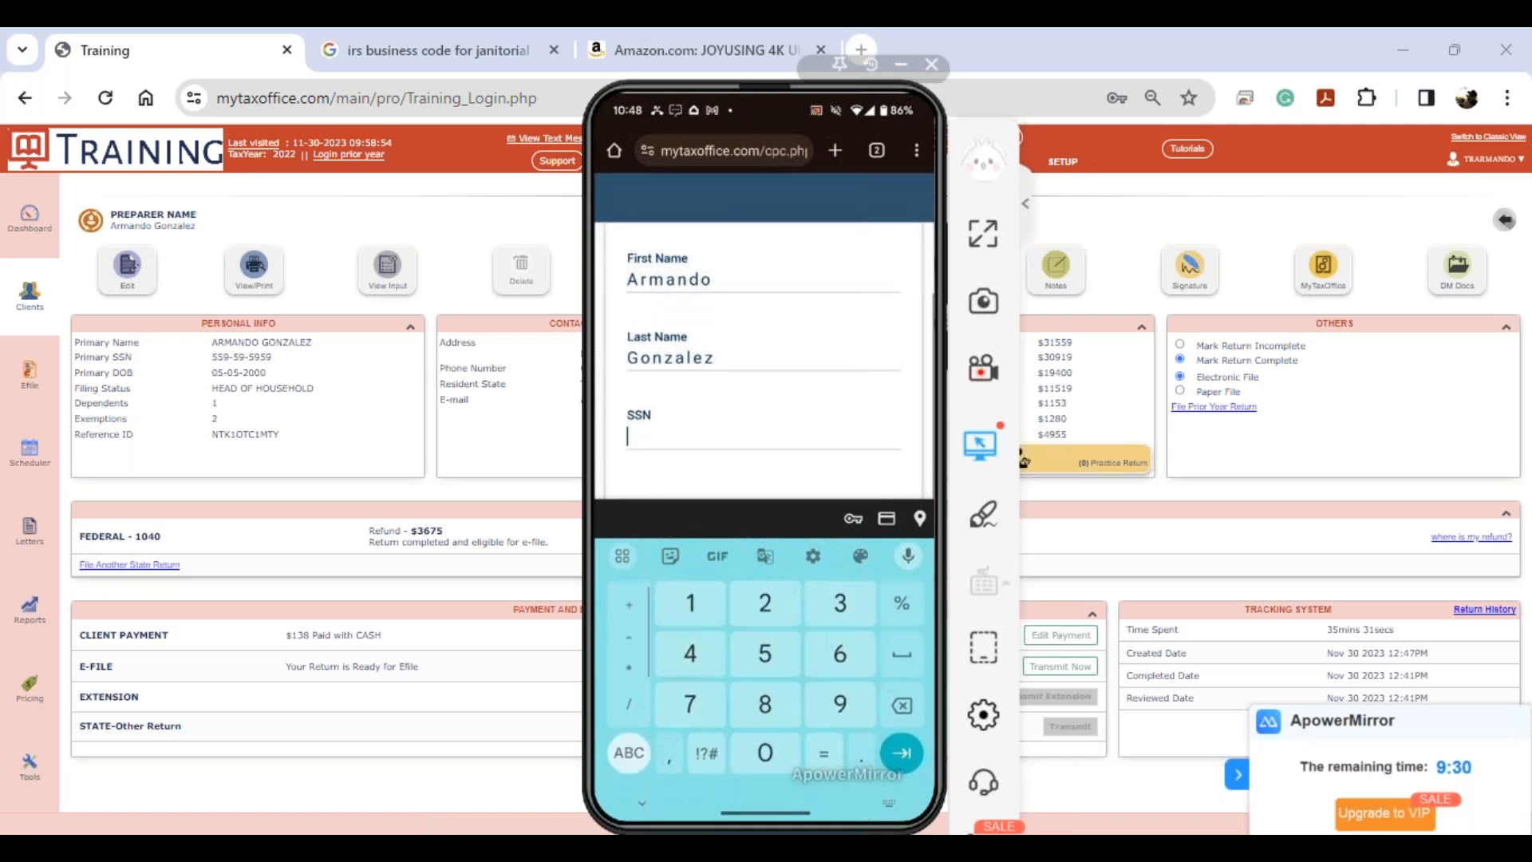
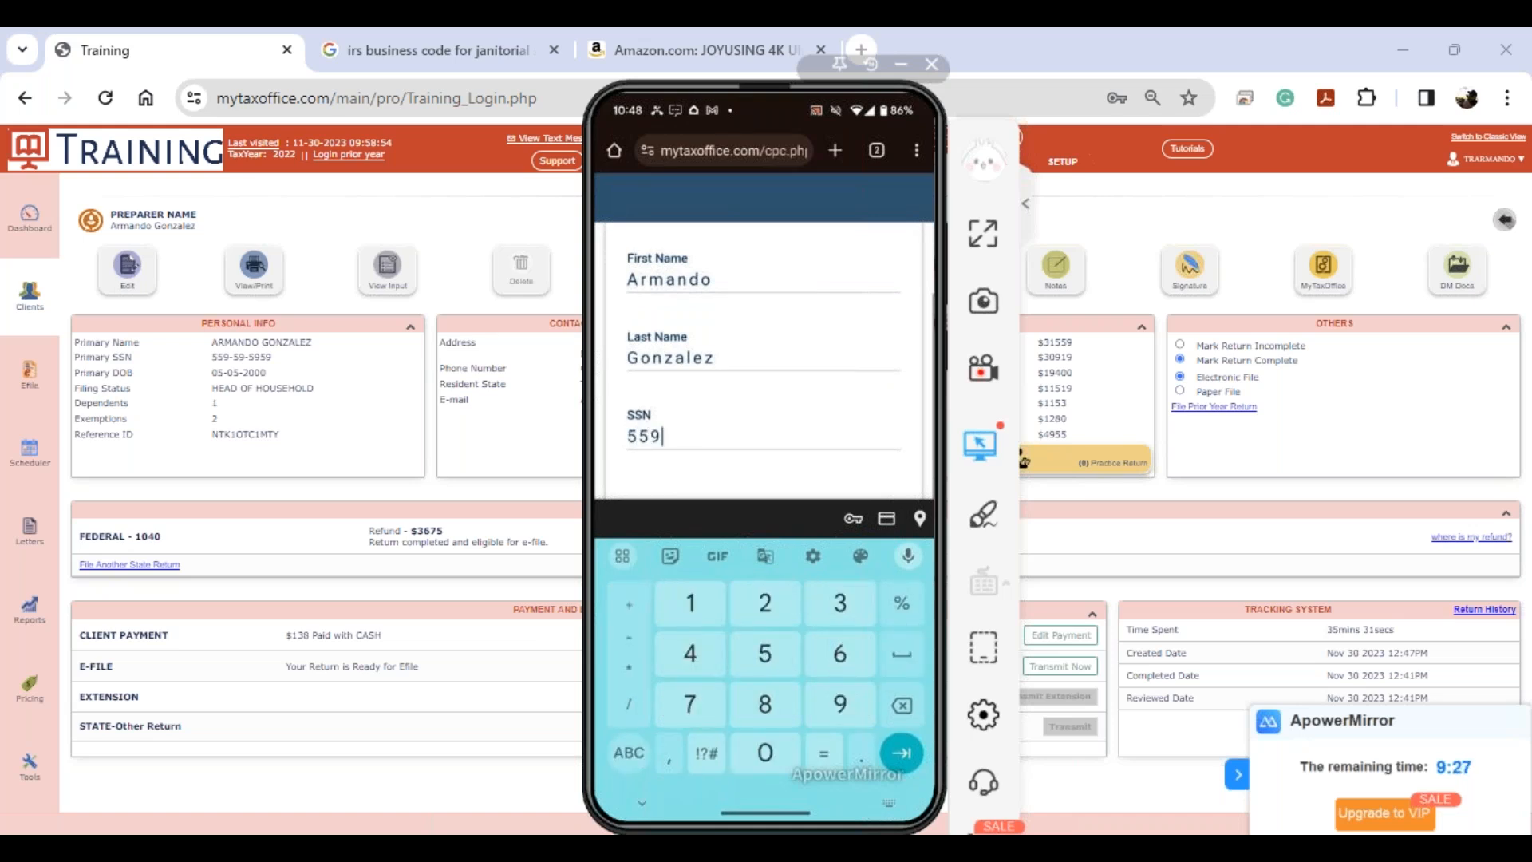
key(Escape)
click(627, 513)
key(Escape)
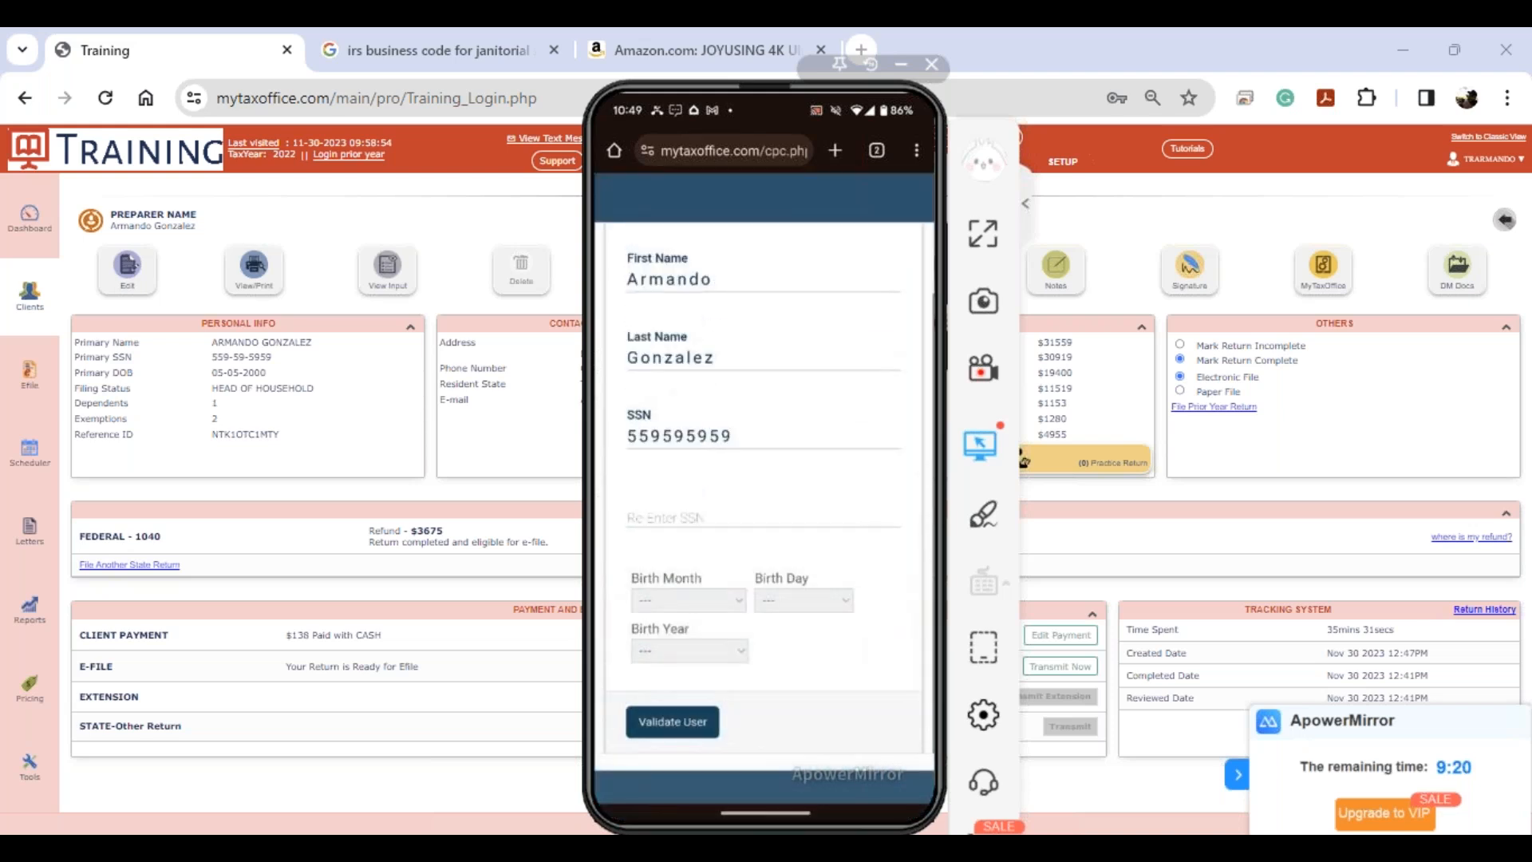
click(665, 515)
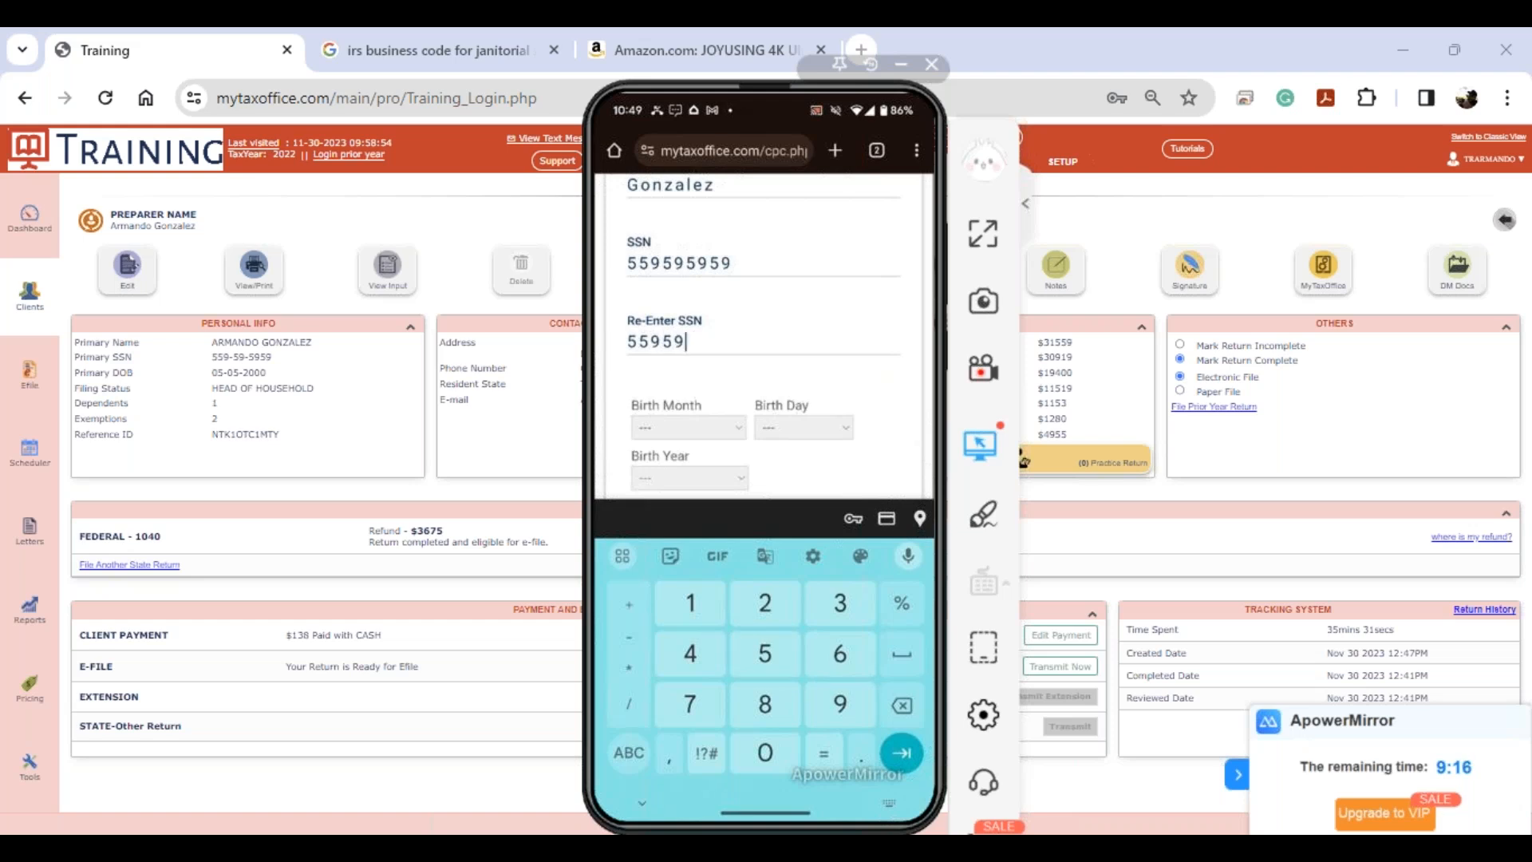
- Set the birth date to 05/05/2000 using the month, day and year dropdowns
click(689, 428)
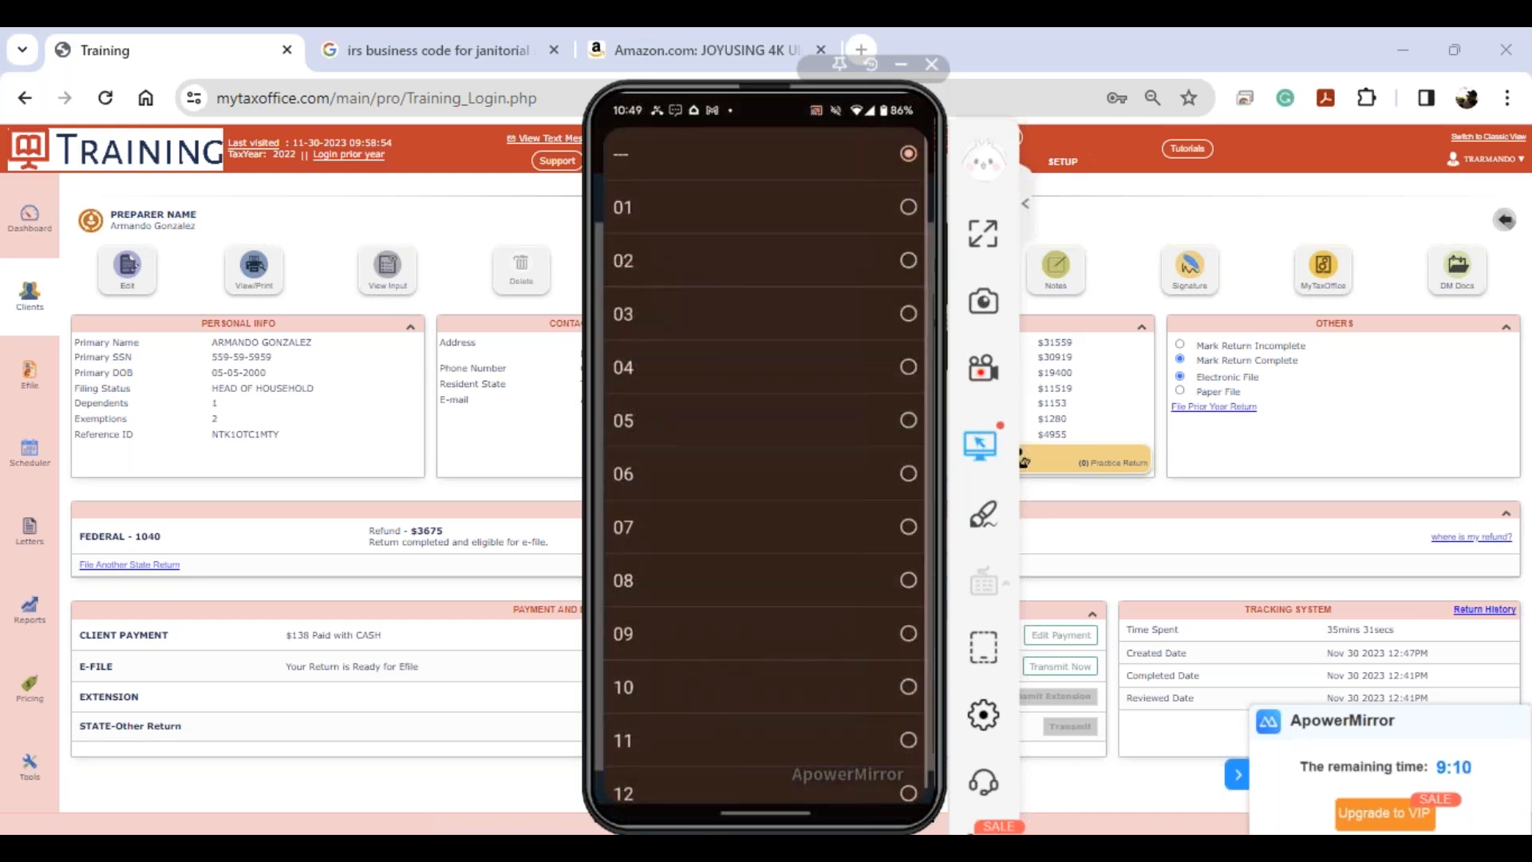
click(758, 421)
click(803, 600)
click(758, 421)
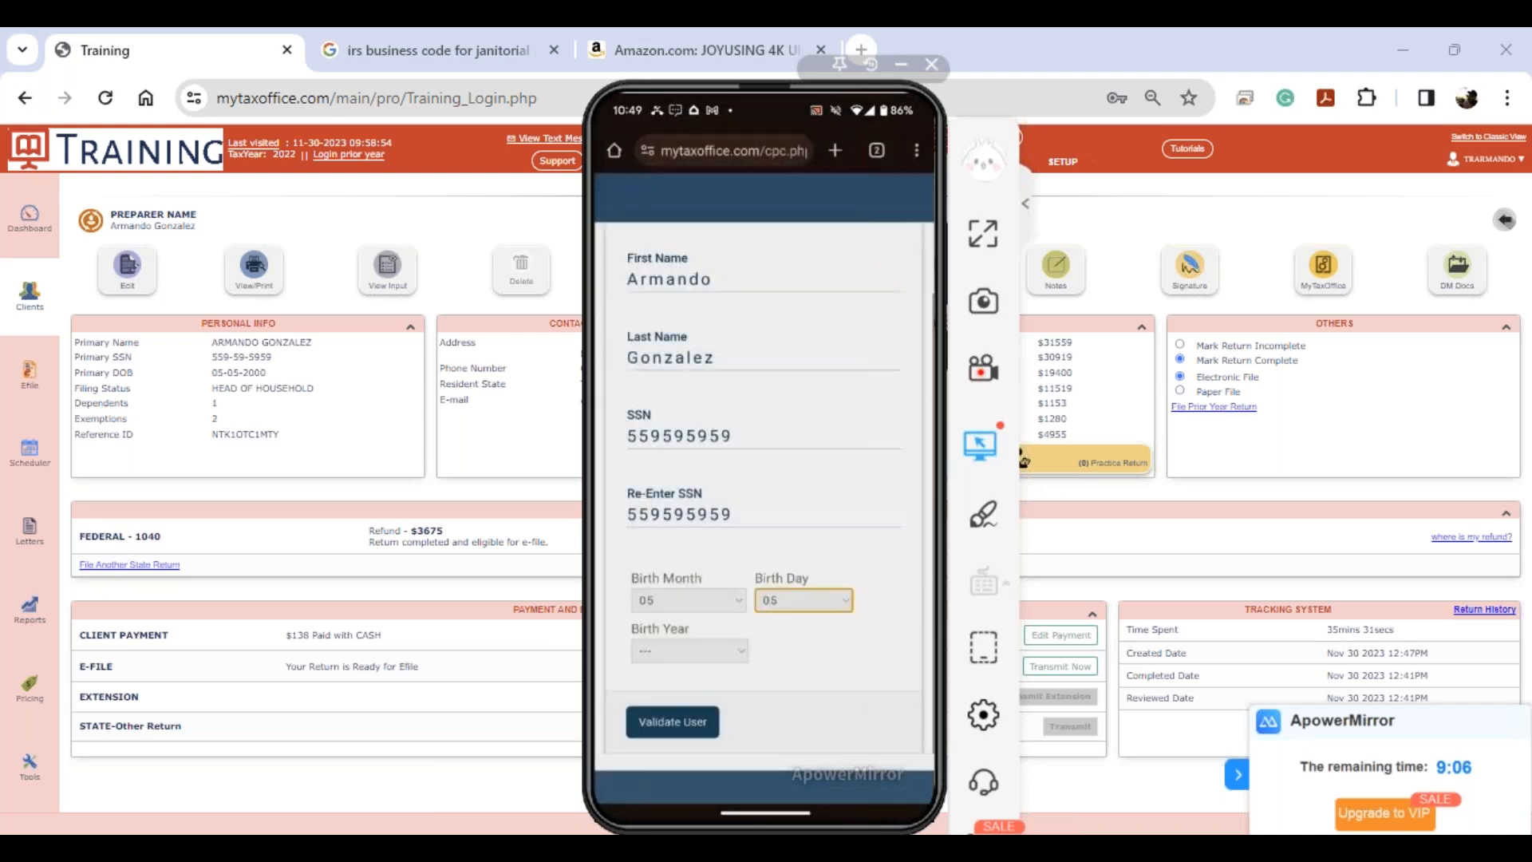
click(690, 651)
scroll(764, 465, down, 4)
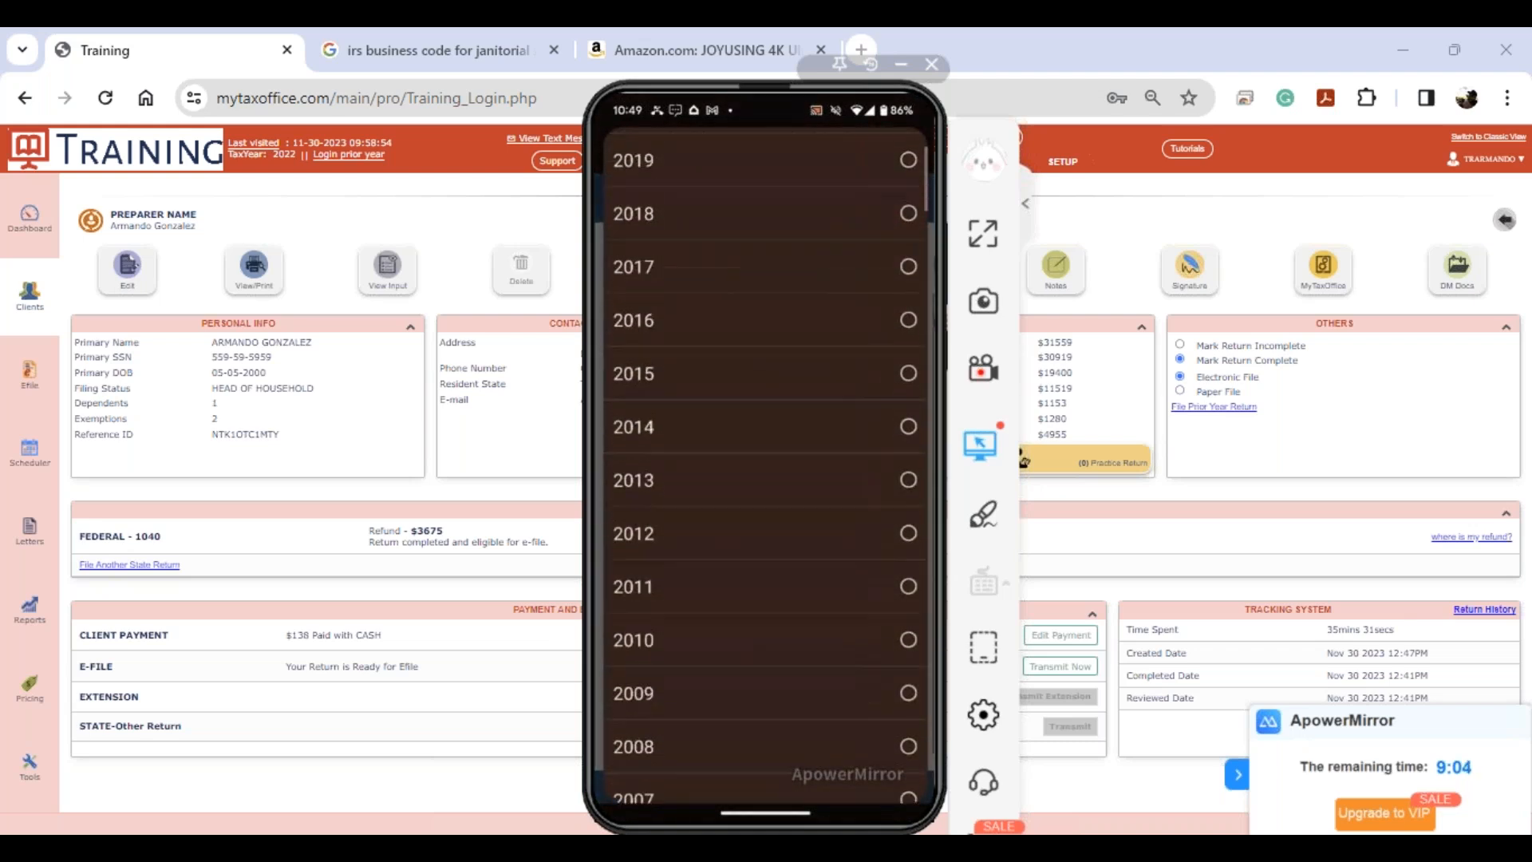
scroll(765, 470, down, 8)
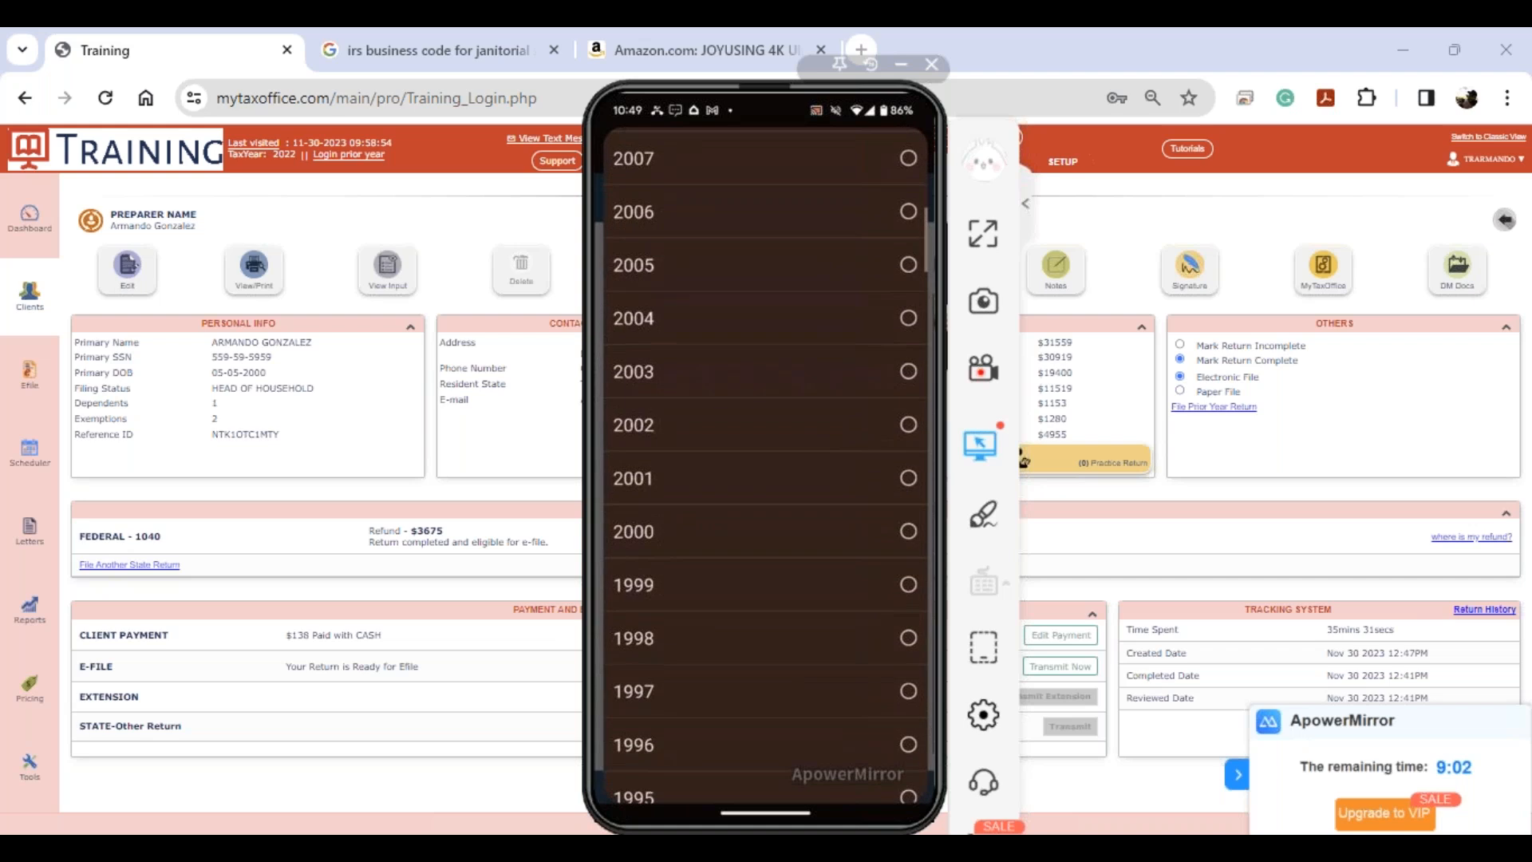
click(765, 531)
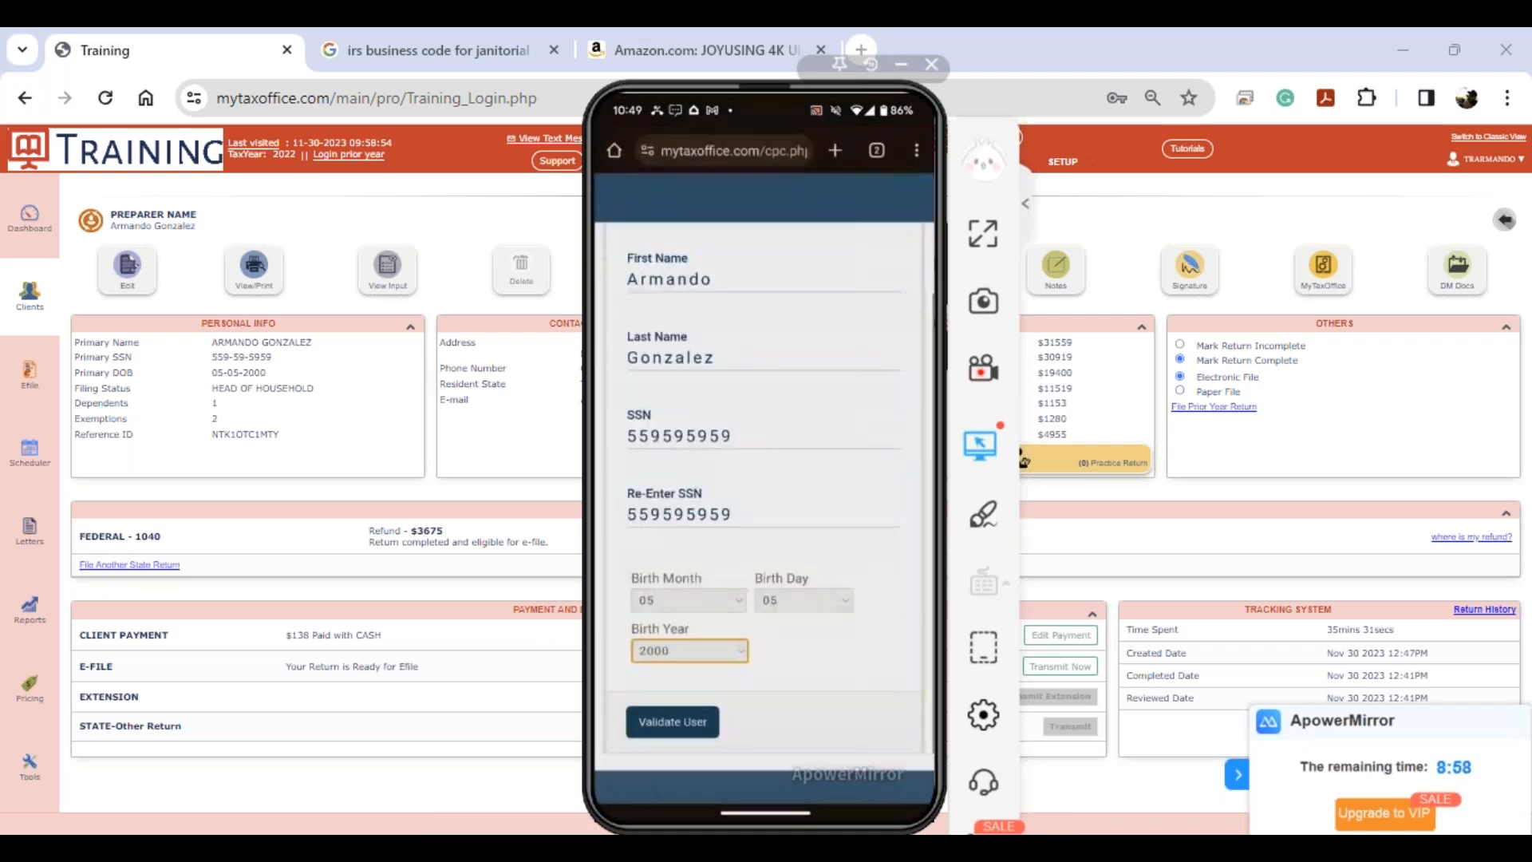
- Validate the client on the portal, then confirm 'I have reviewed my return' and finish
click(673, 722)
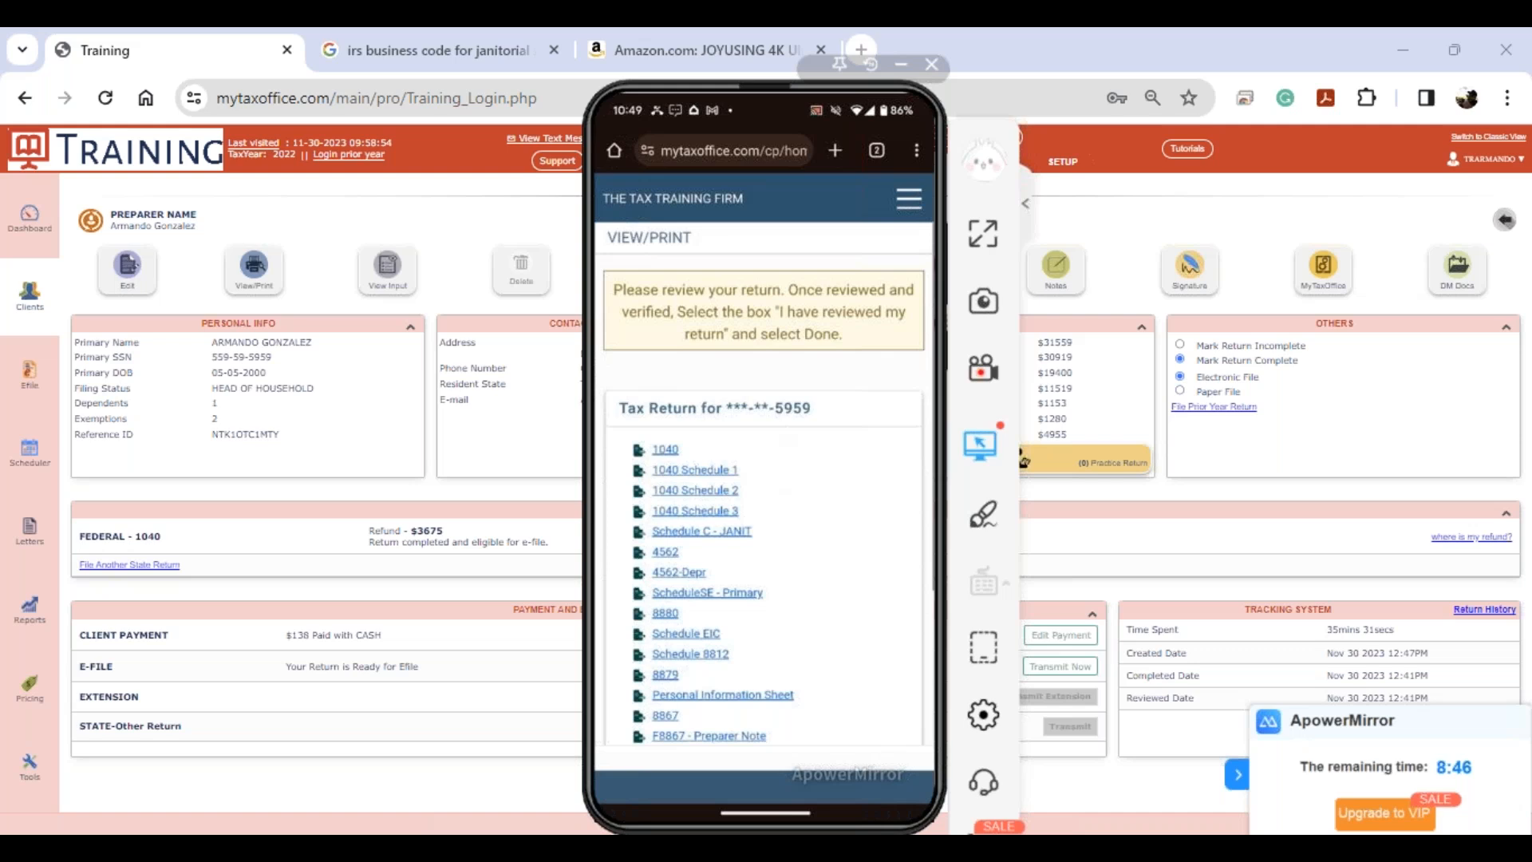
scroll(766, 479, down, 4)
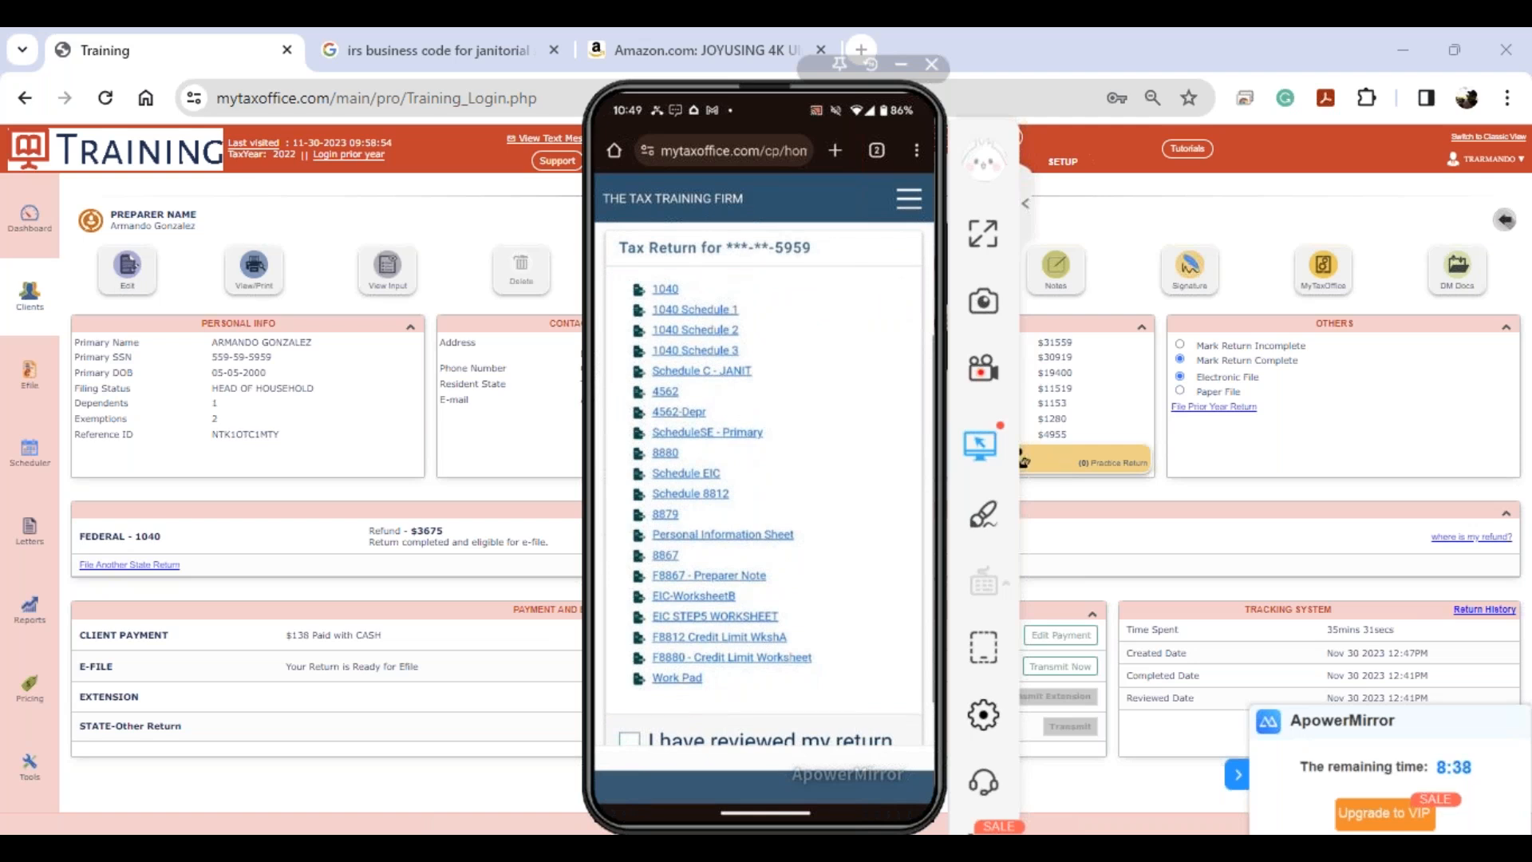
scroll(765, 478, down, 1)
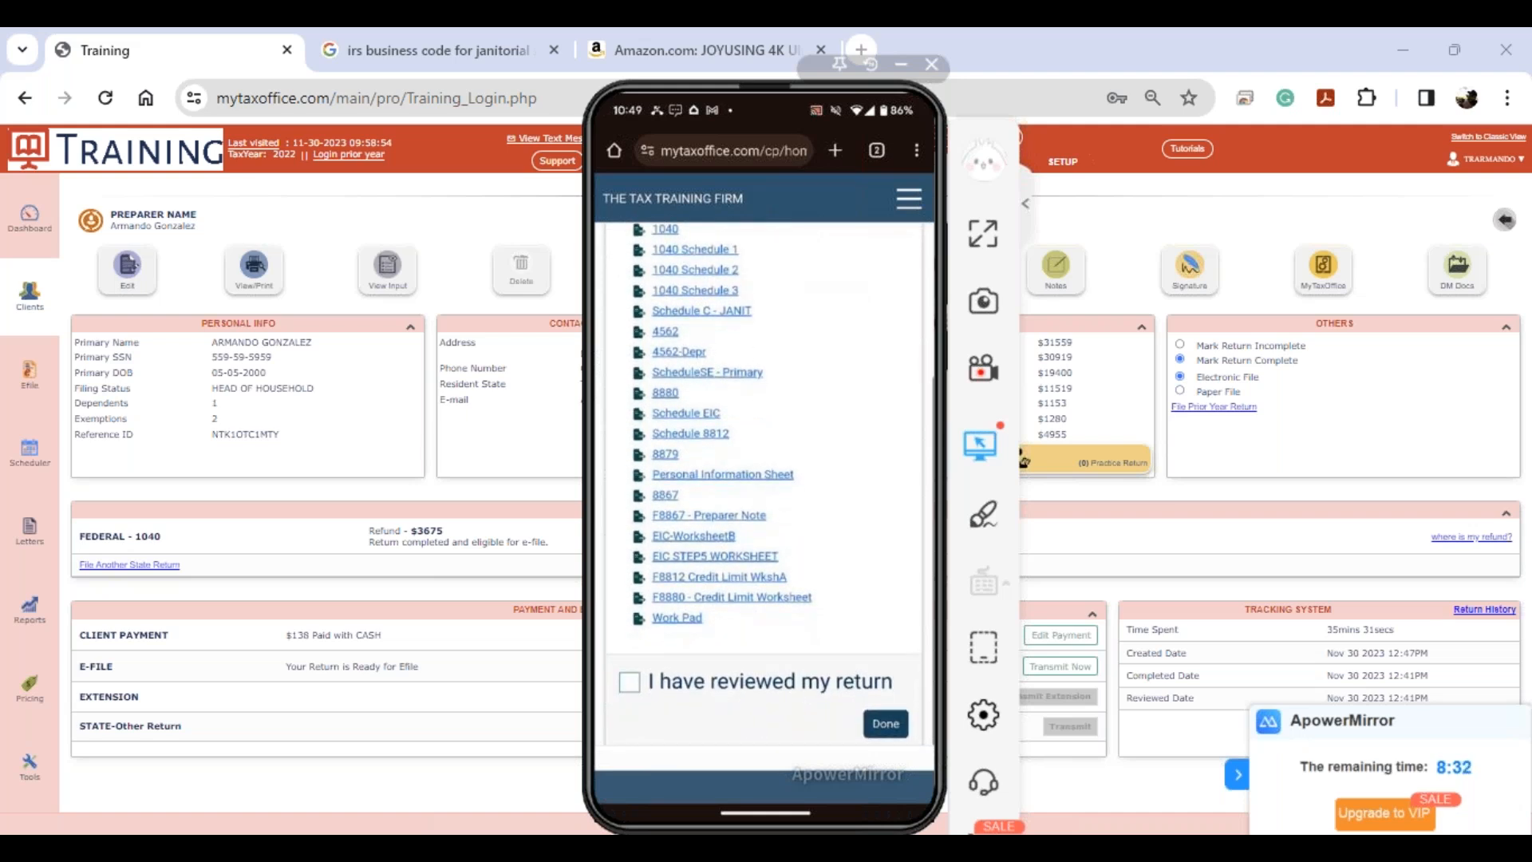
click(629, 682)
click(885, 723)
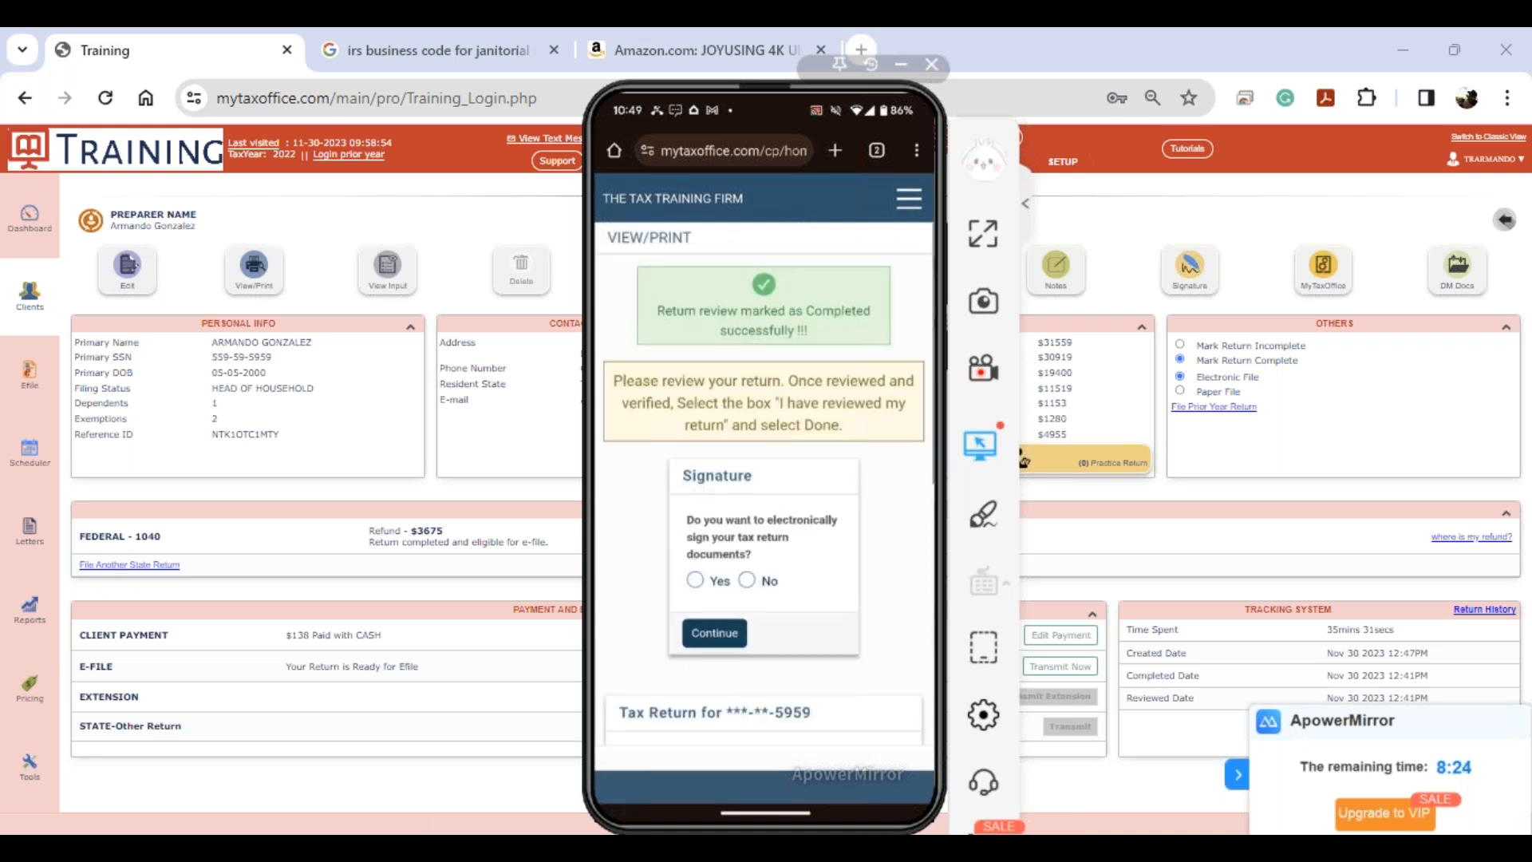
- Have the client agree to e-sign and draw the primary signature, dated 11/30/2023, on the phone
click(695, 580)
click(714, 633)
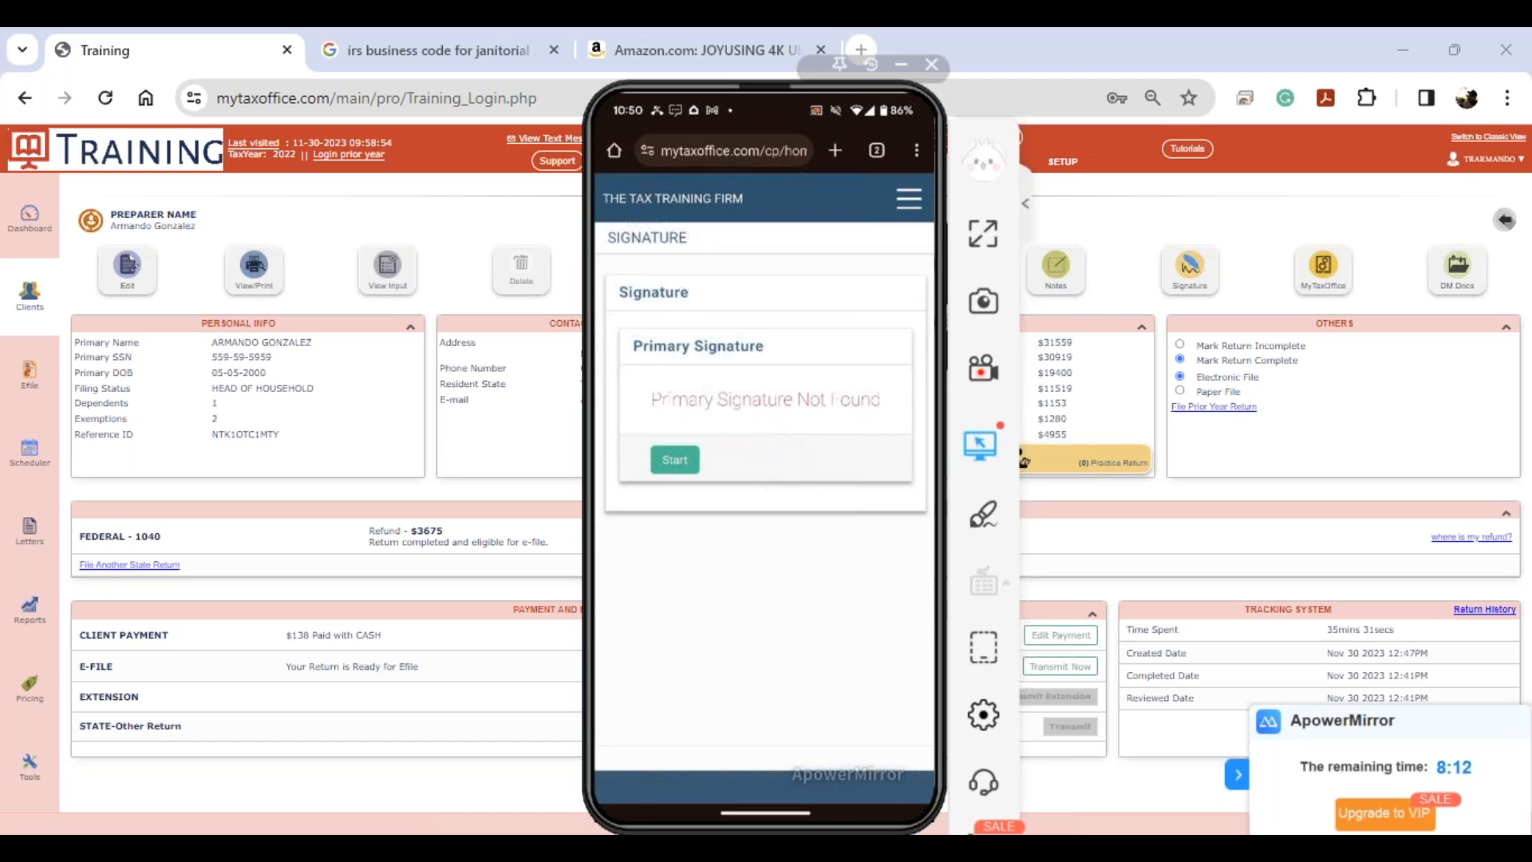
click(675, 459)
mouse_move(700, 399)
mouse_down()
mouse_move(778, 335)
mouse_move(829, 354)
mouse_up()
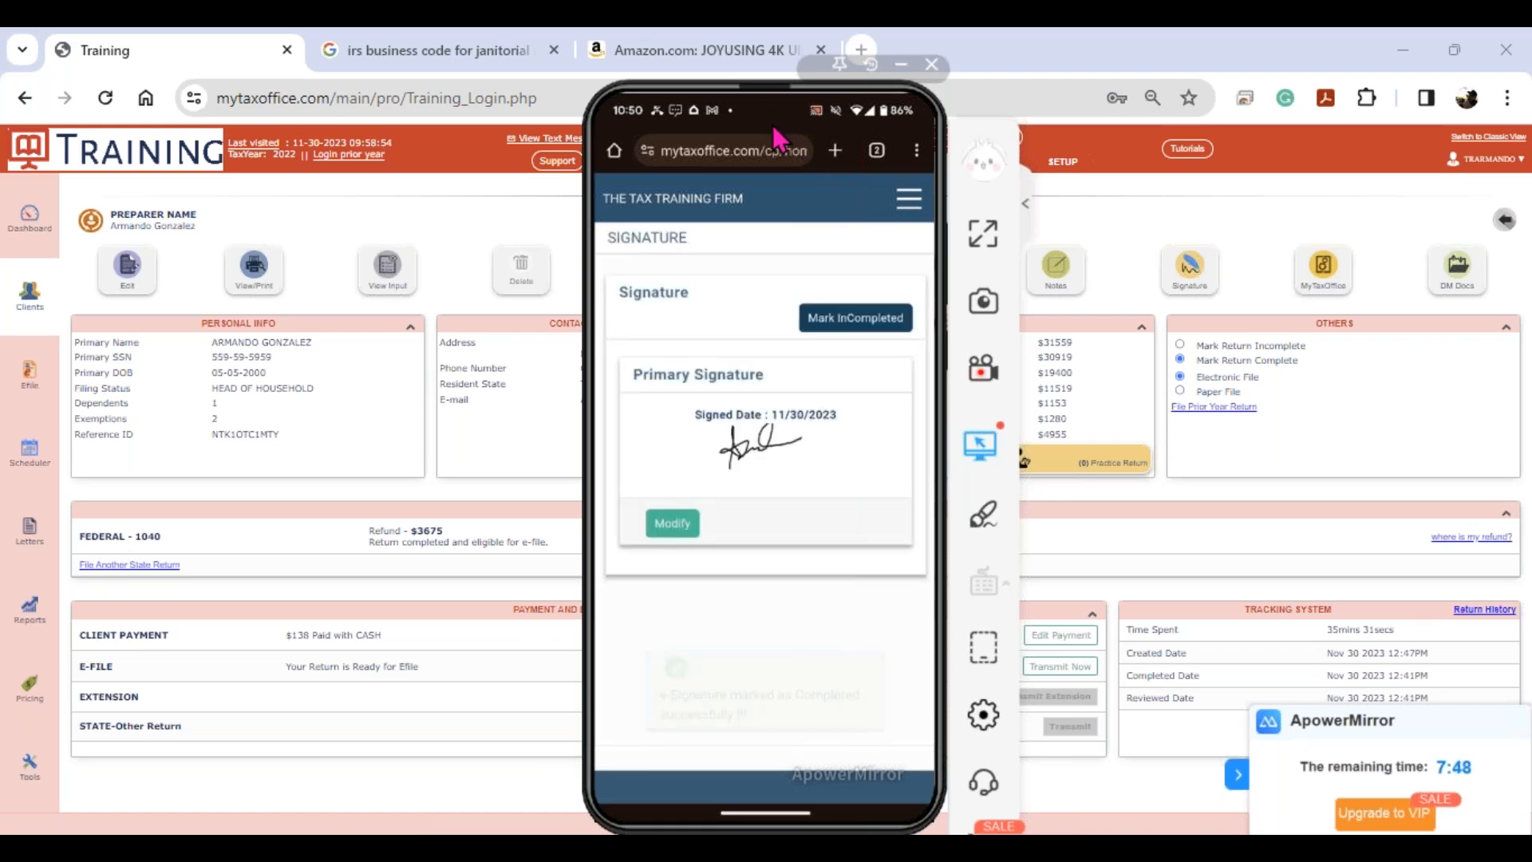
drag(741, 85, 0, 112)
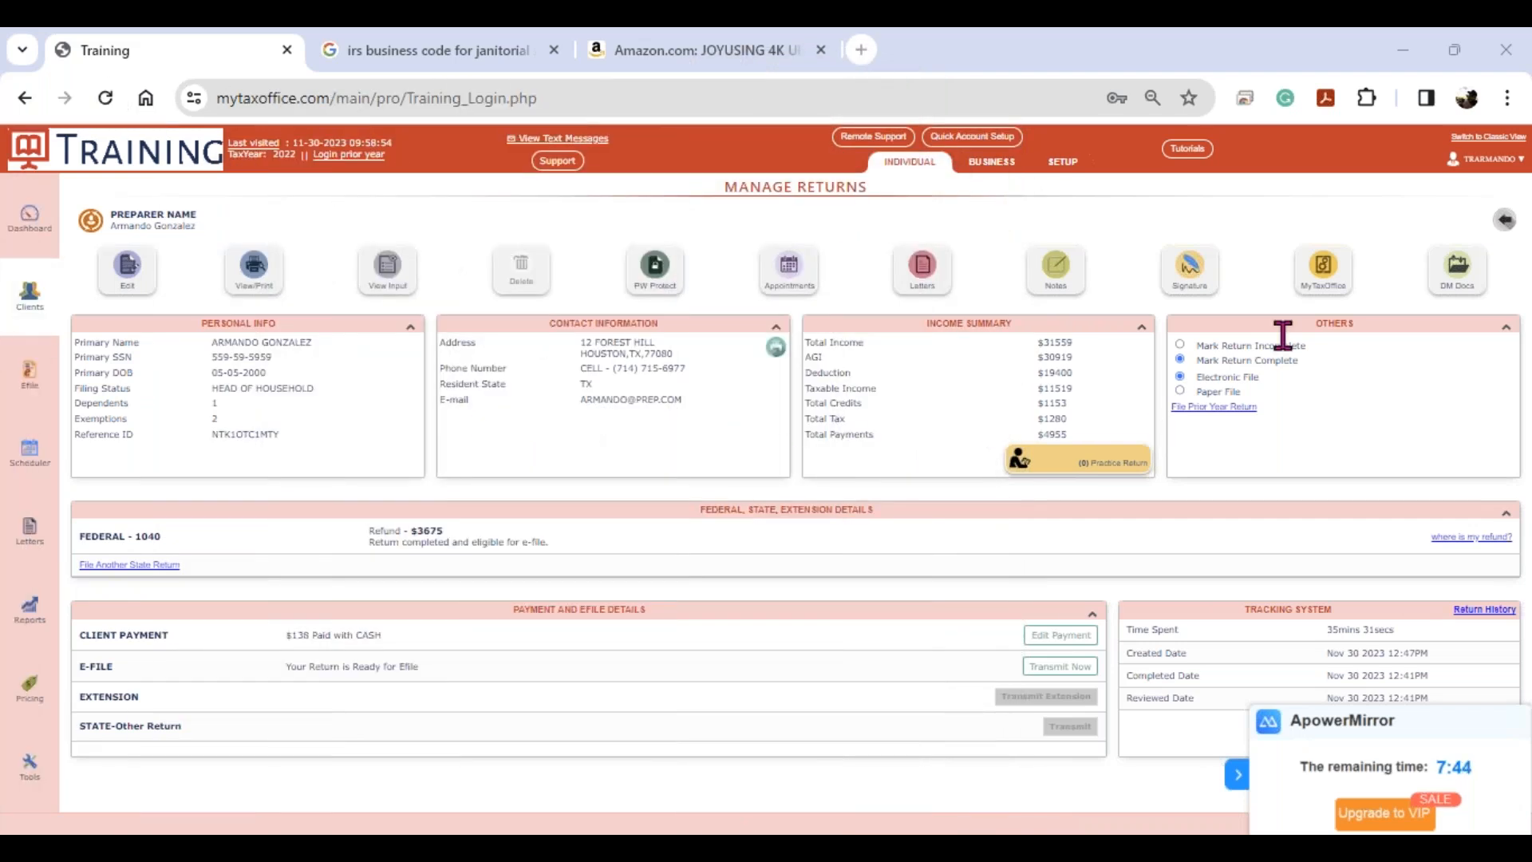
click(1322, 275)
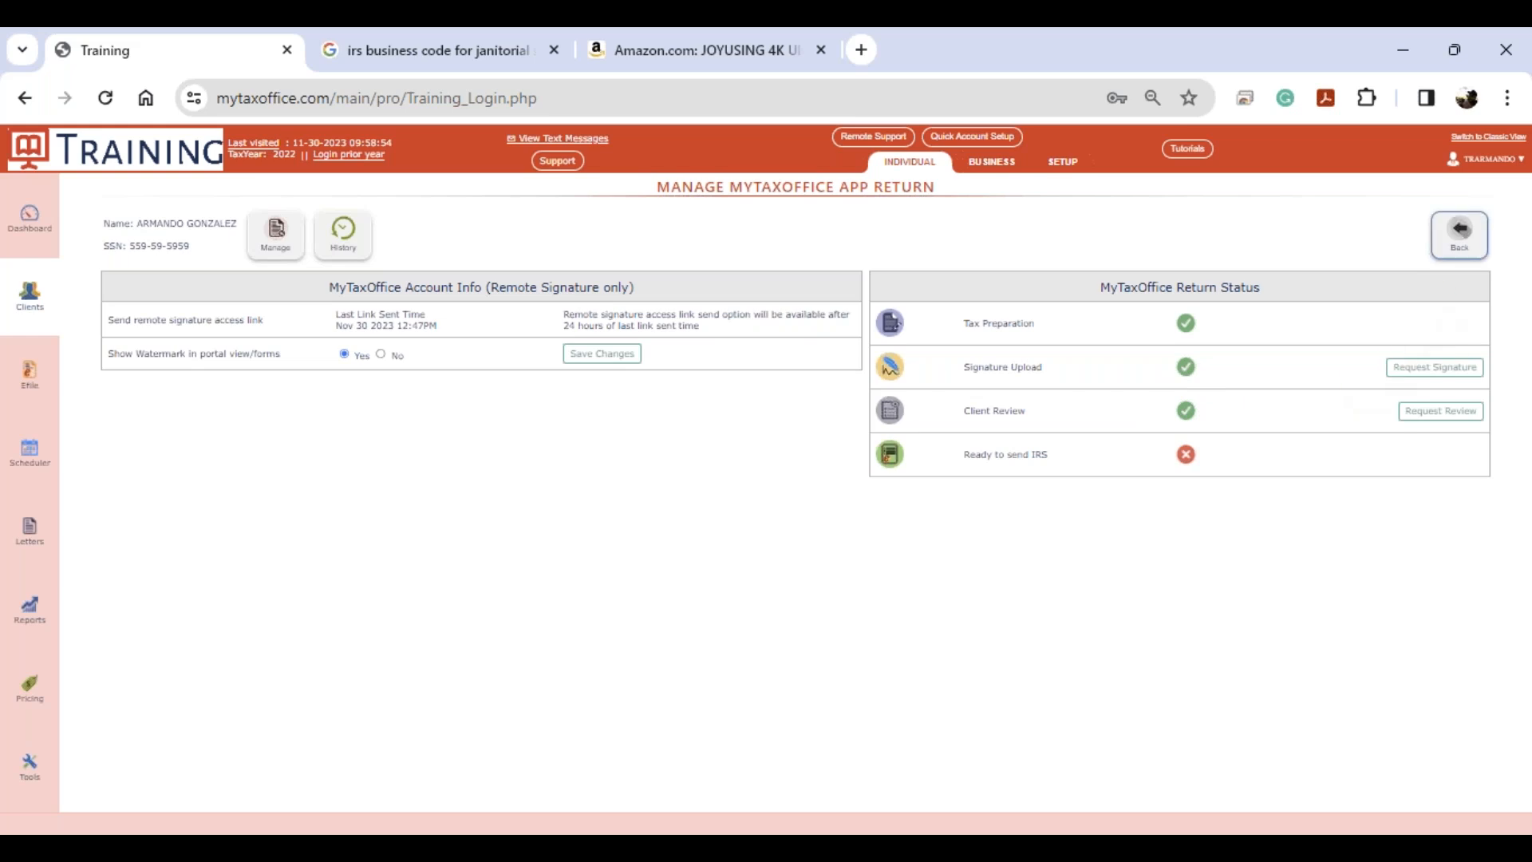
click(1460, 240)
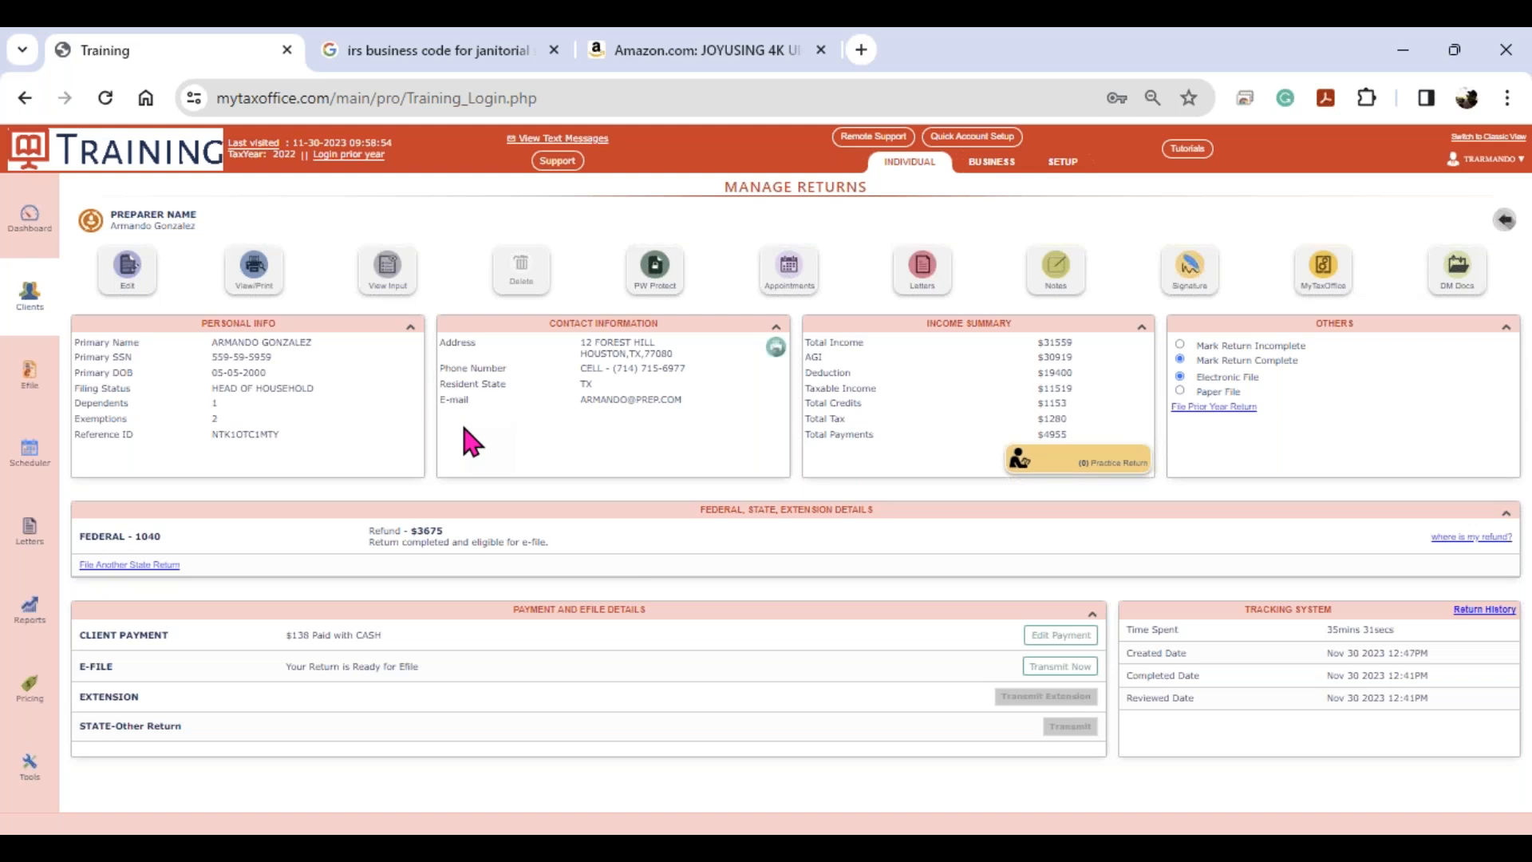
- Export the return's forms from View/Print to the document manager
click(252, 271)
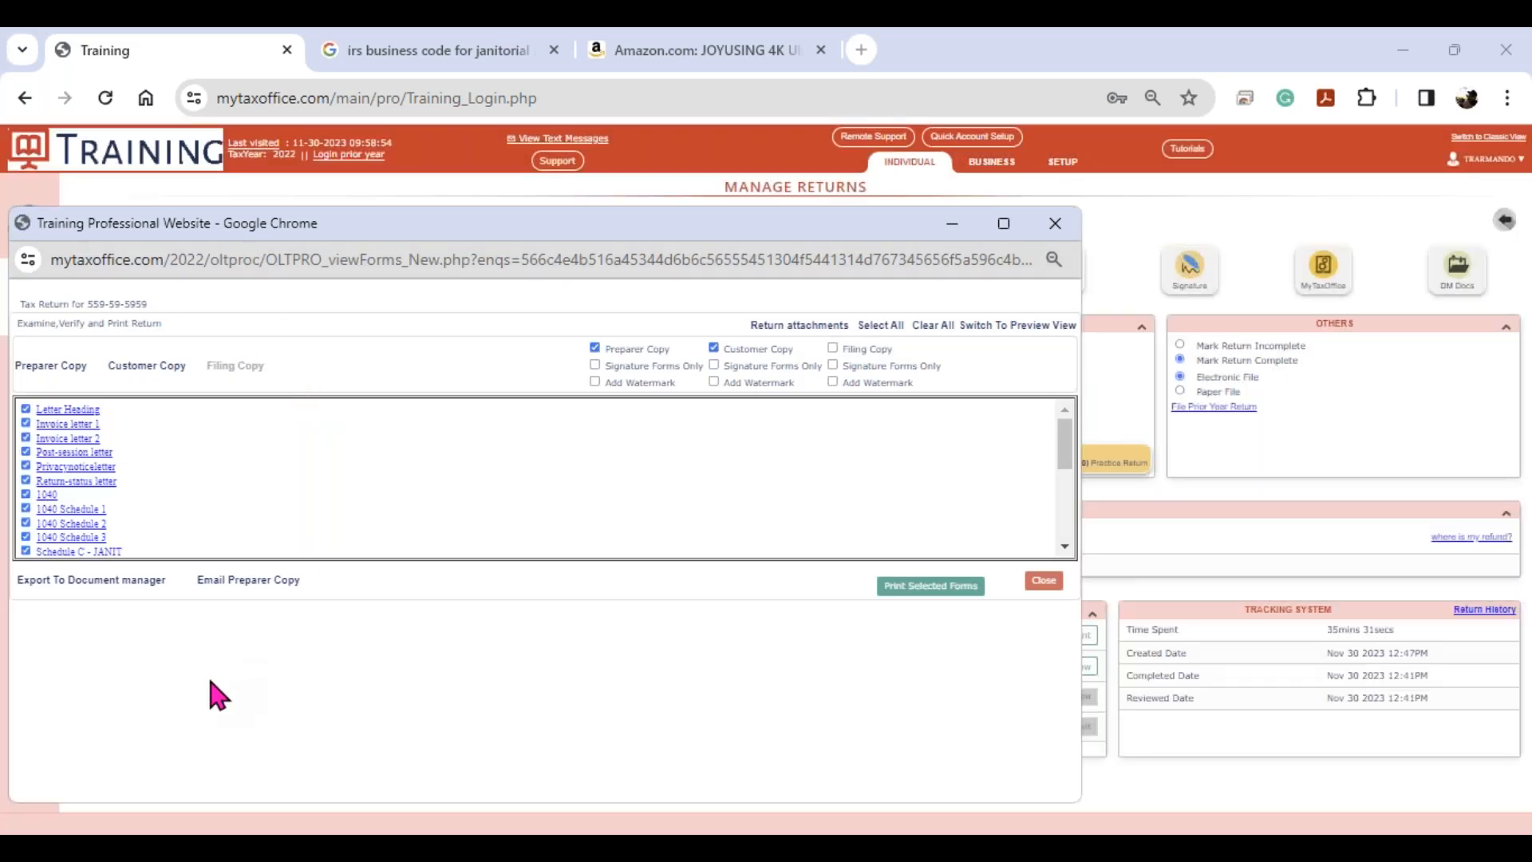
click(113, 581)
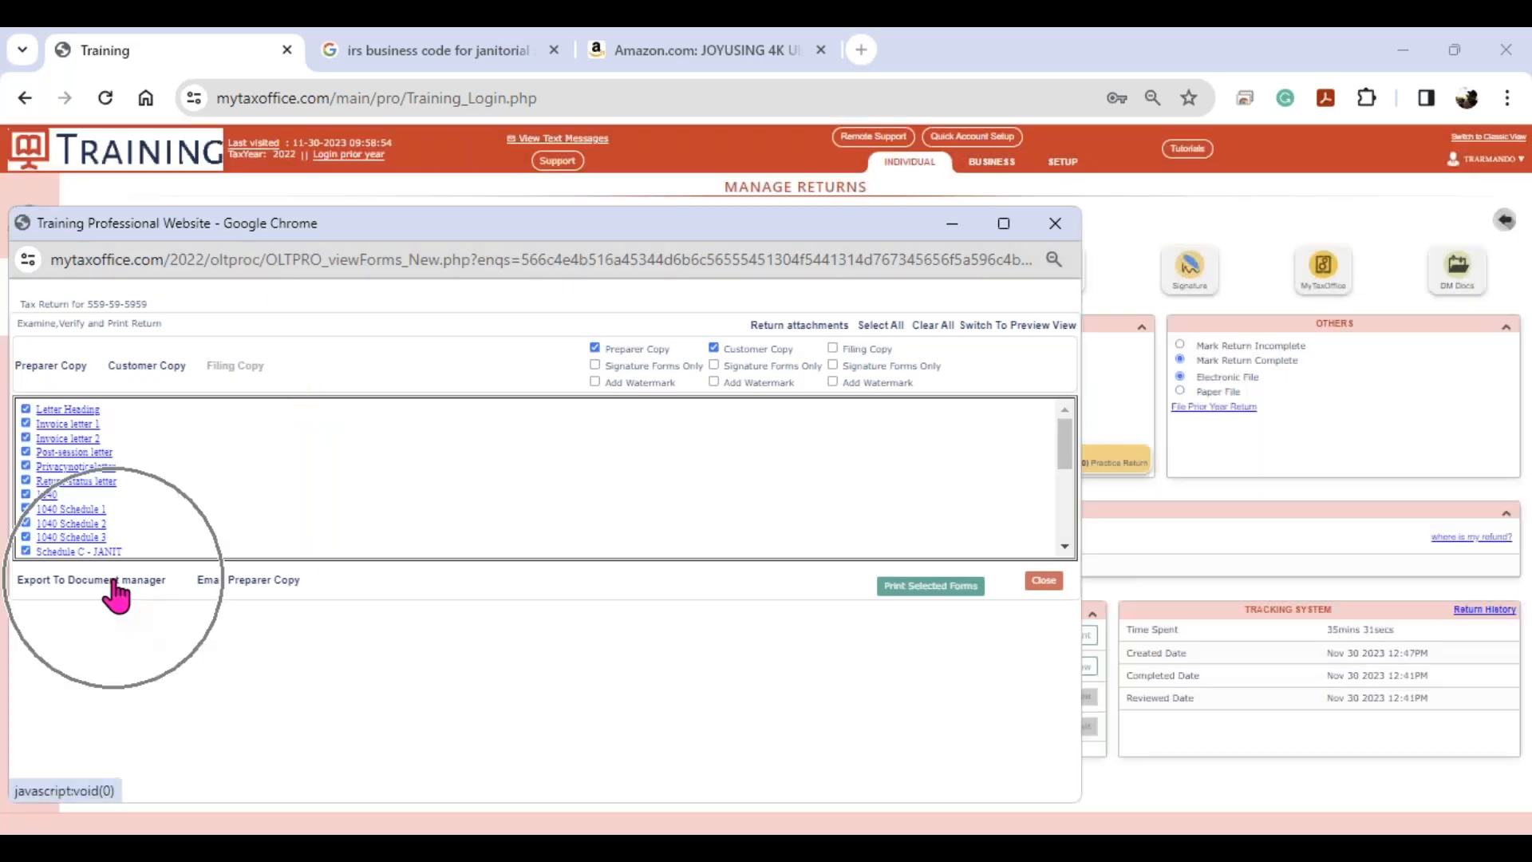
click(113, 581)
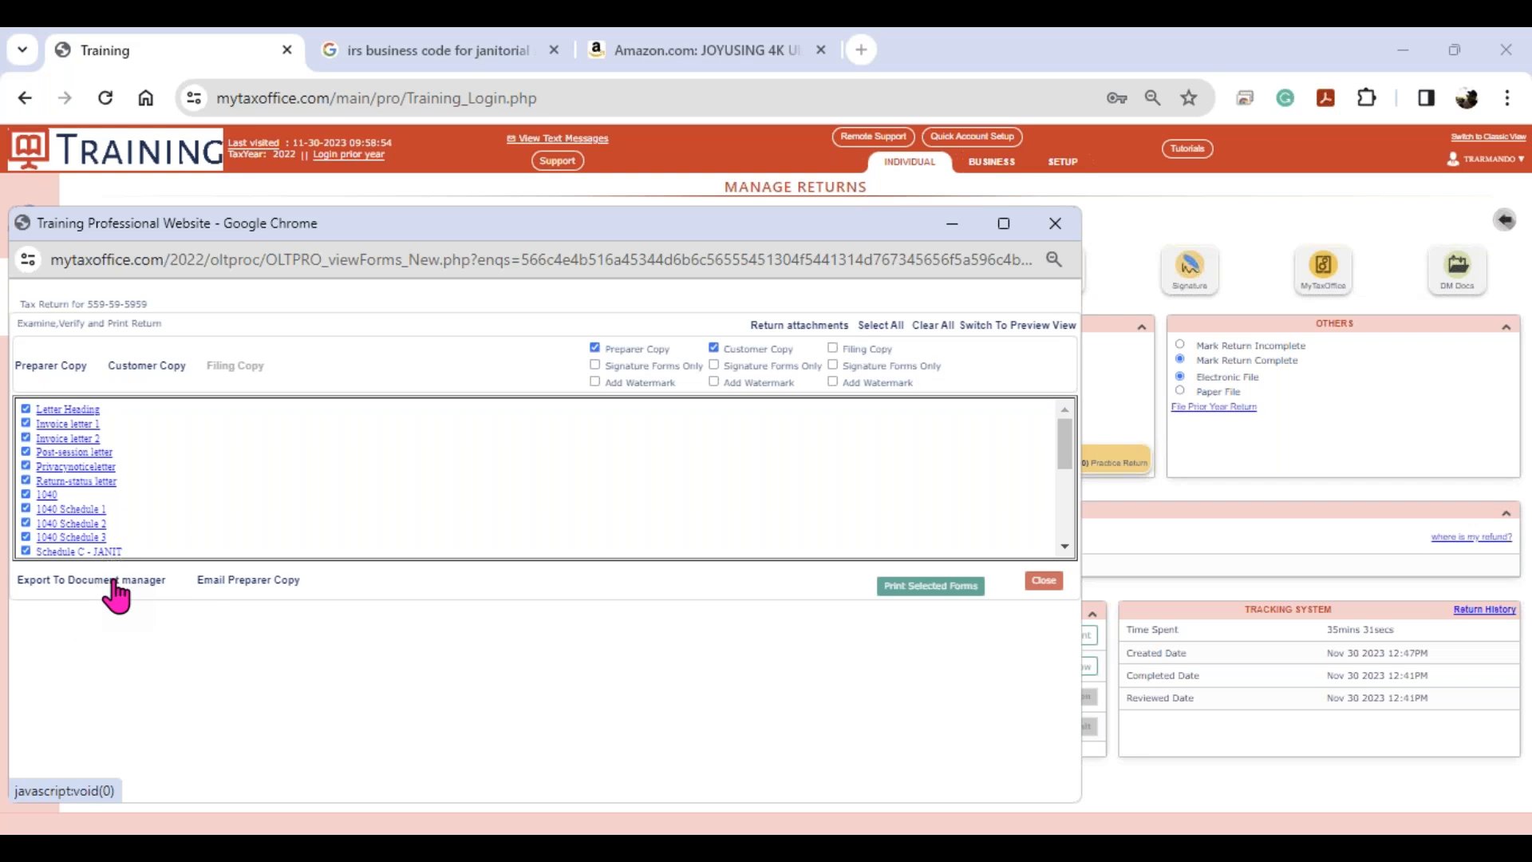
click(113, 581)
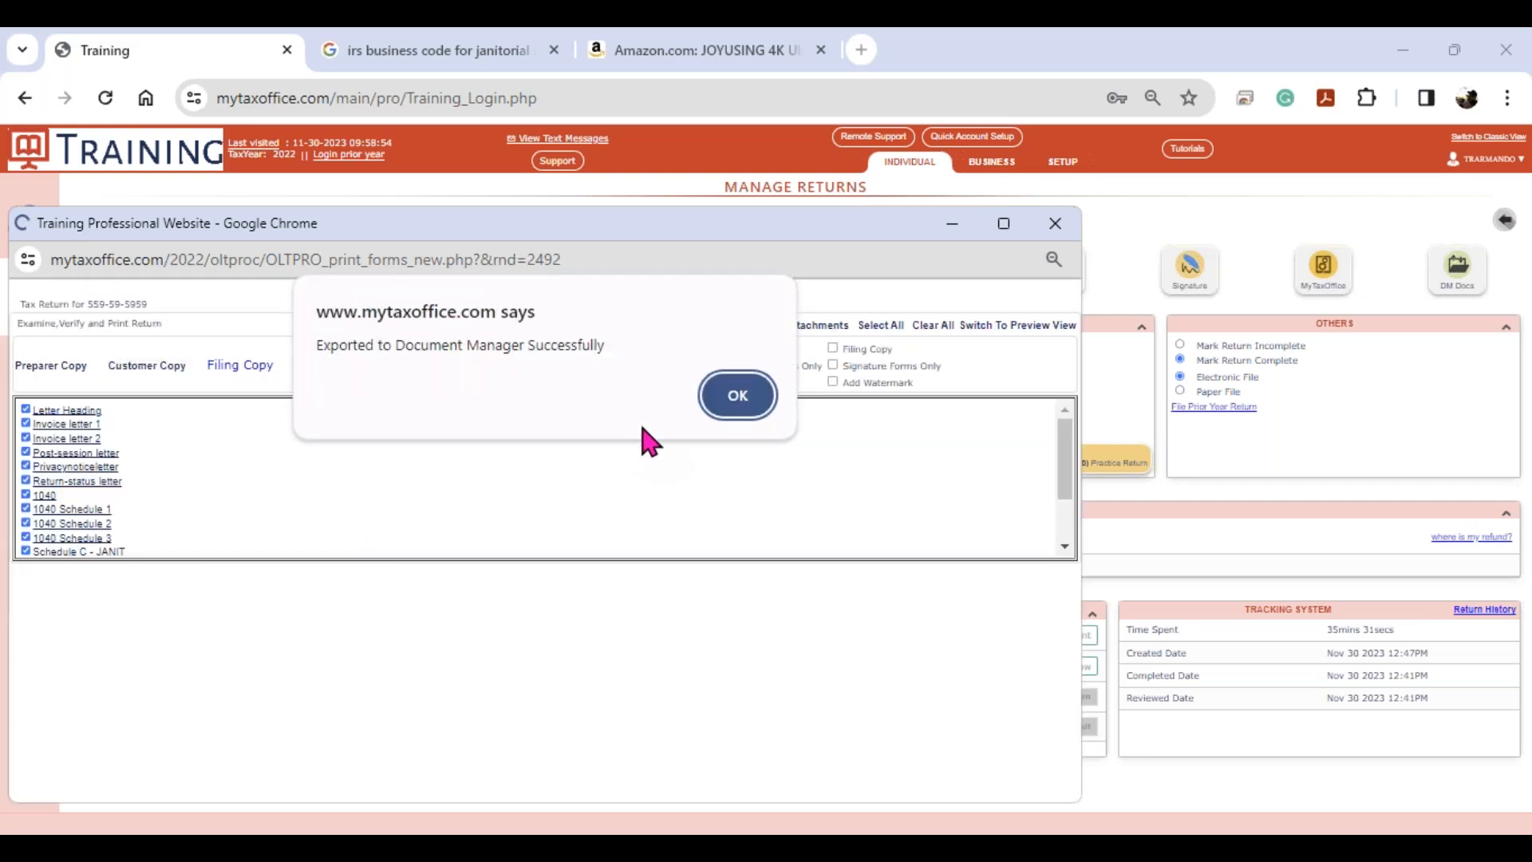
click(730, 397)
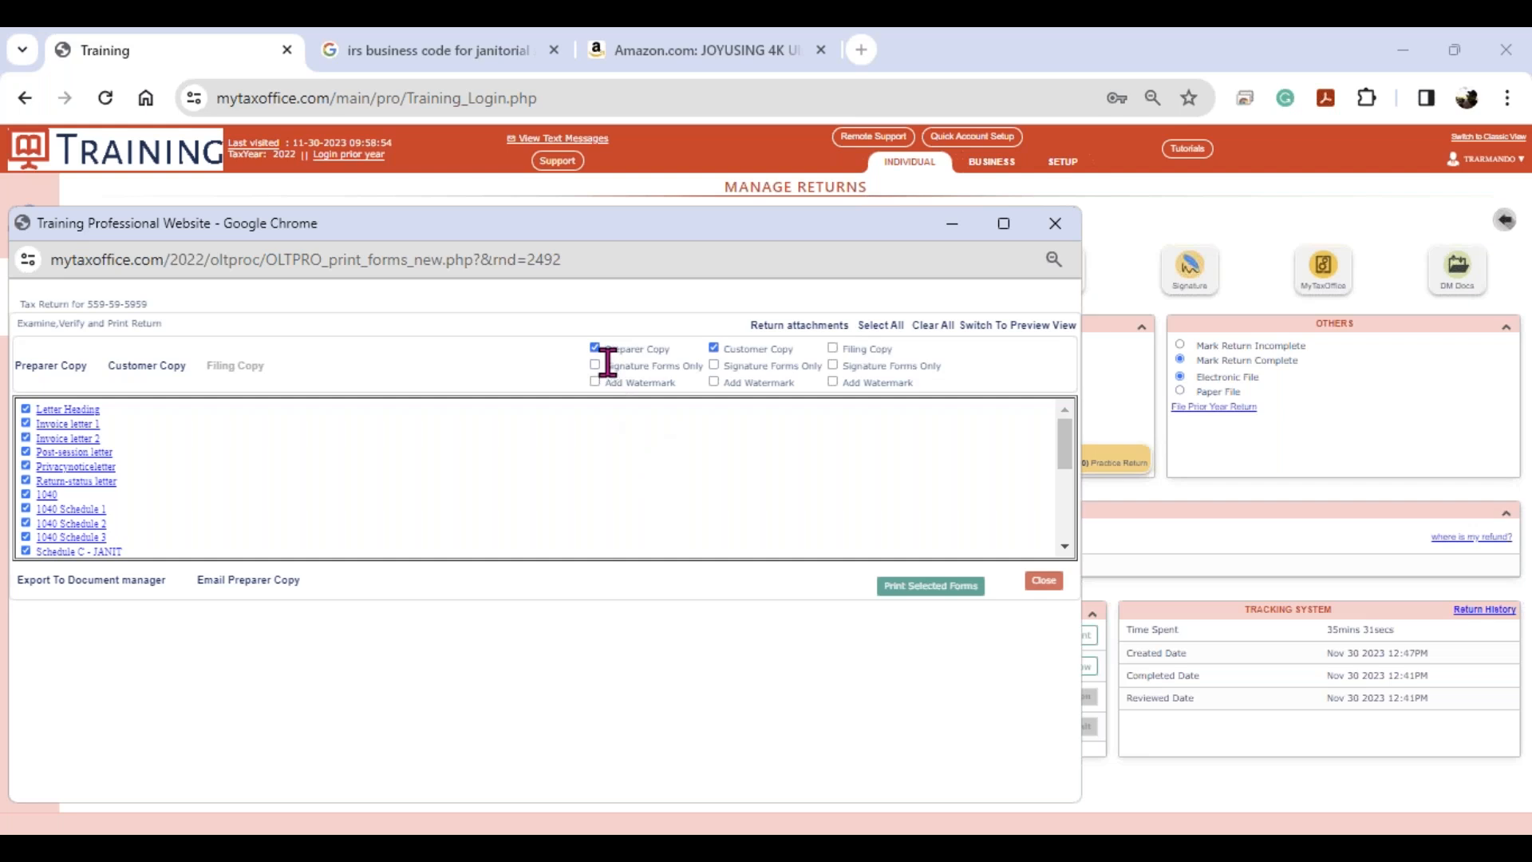
key(ctrl)
key(ctrl)
key(ctrl)
- E-mail only the customer copy to the client, leaving out the preparer copy
click(595, 349)
click(269, 581)
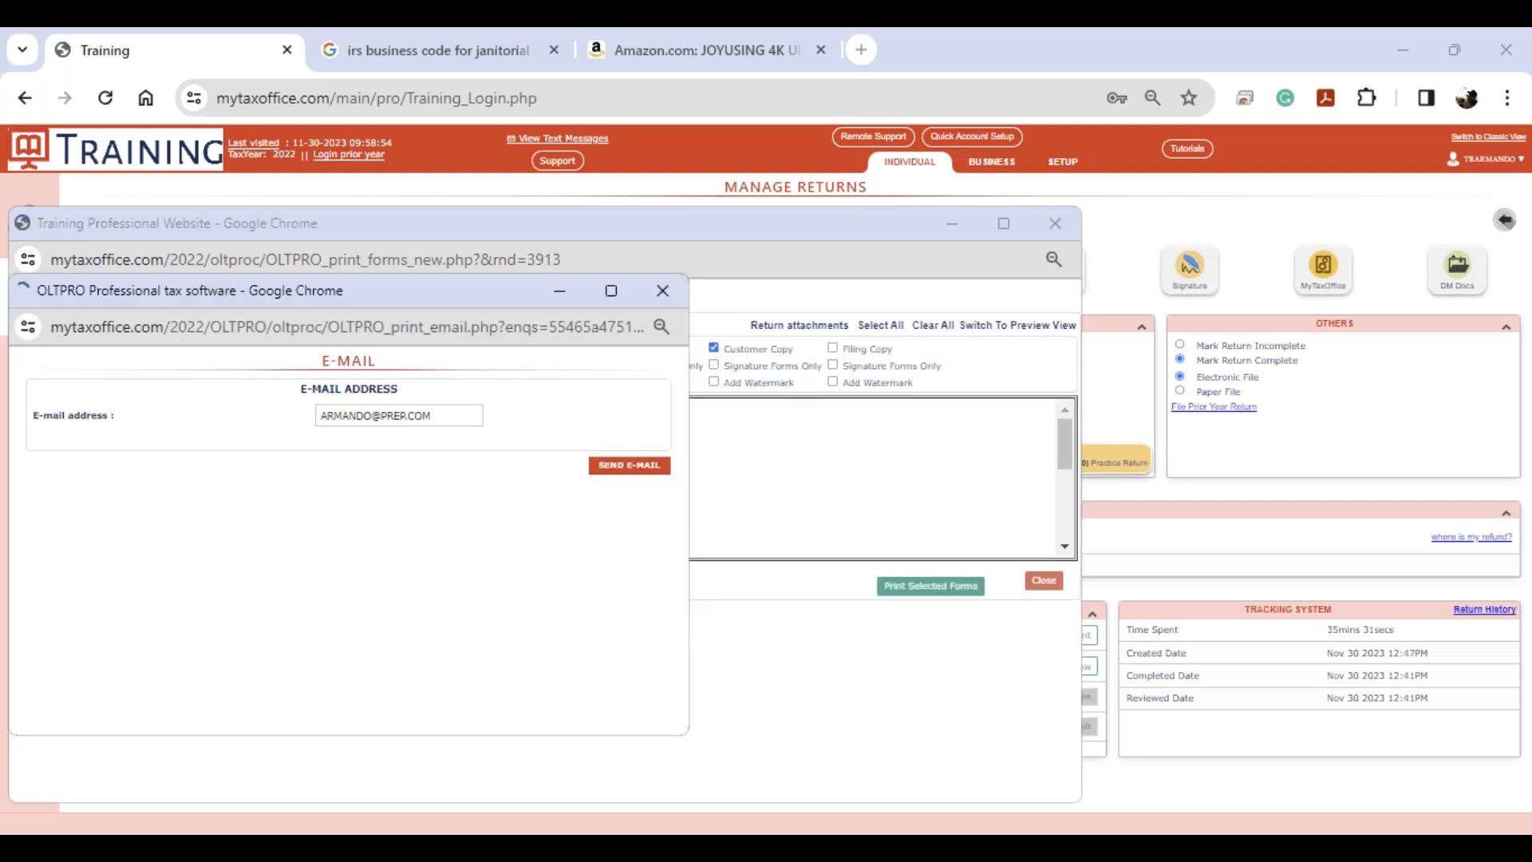
drag(440, 416, 322, 418)
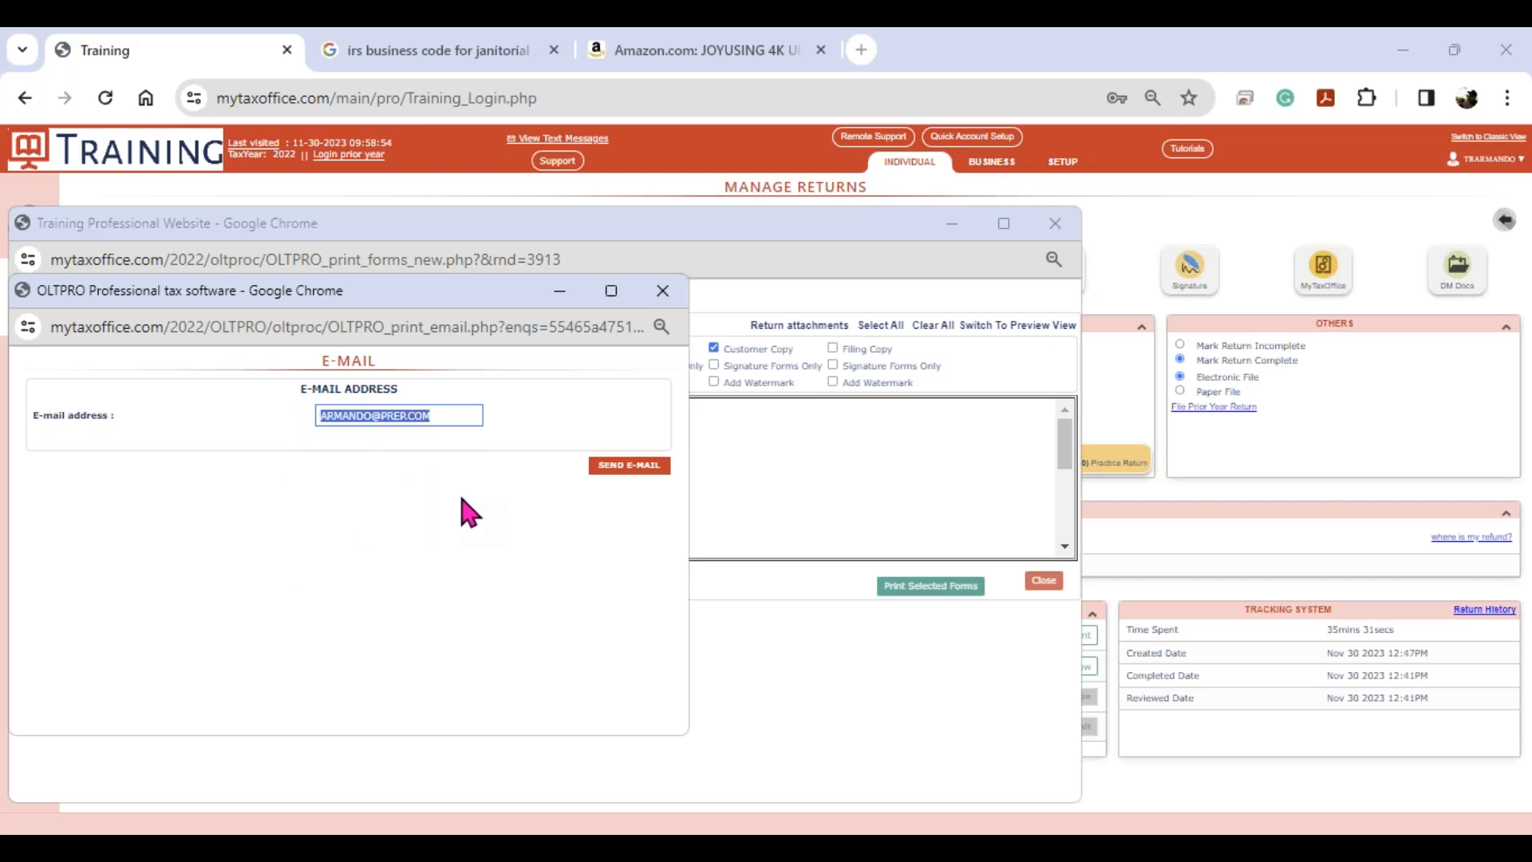
click(630, 465)
click(663, 292)
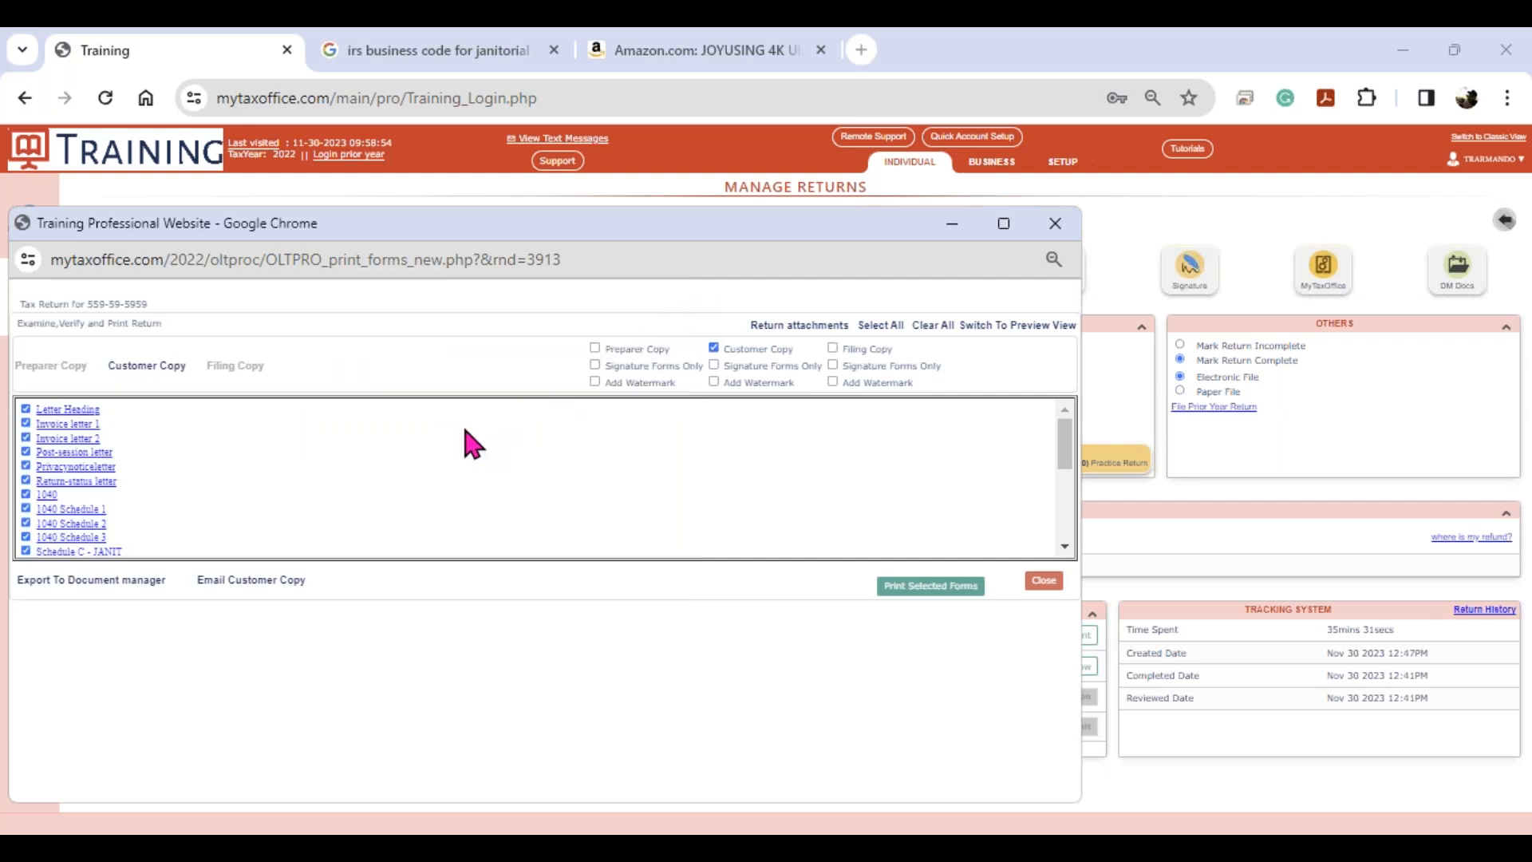
key(ctrl)
key(ctrl)
key(ctrl)
- Preview the customer copy of the return as a PDF, scrolling through its pages
click(149, 375)
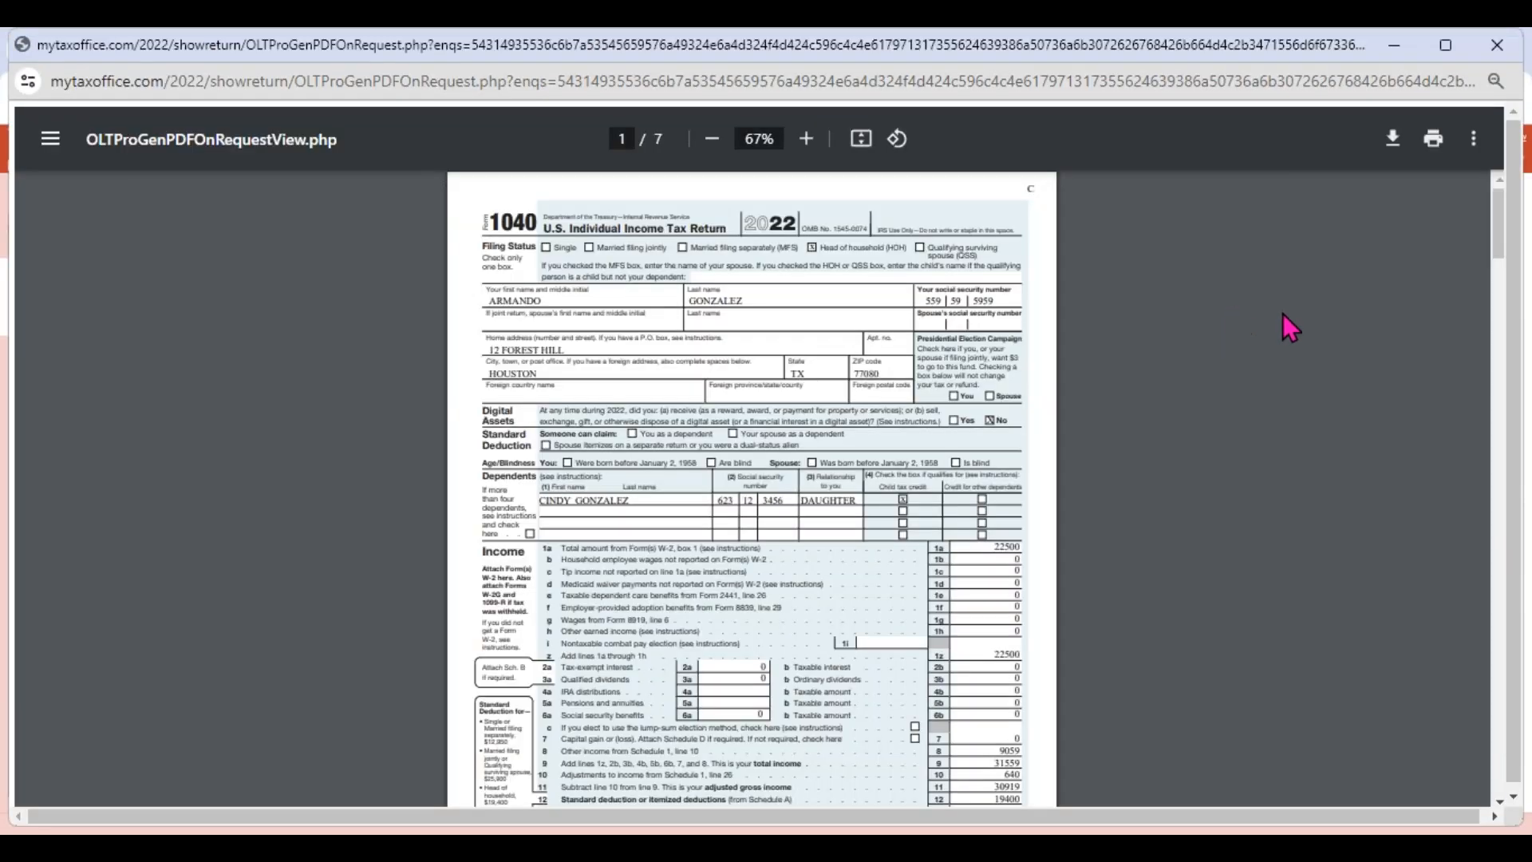
scroll(1254, 340, down, 15)
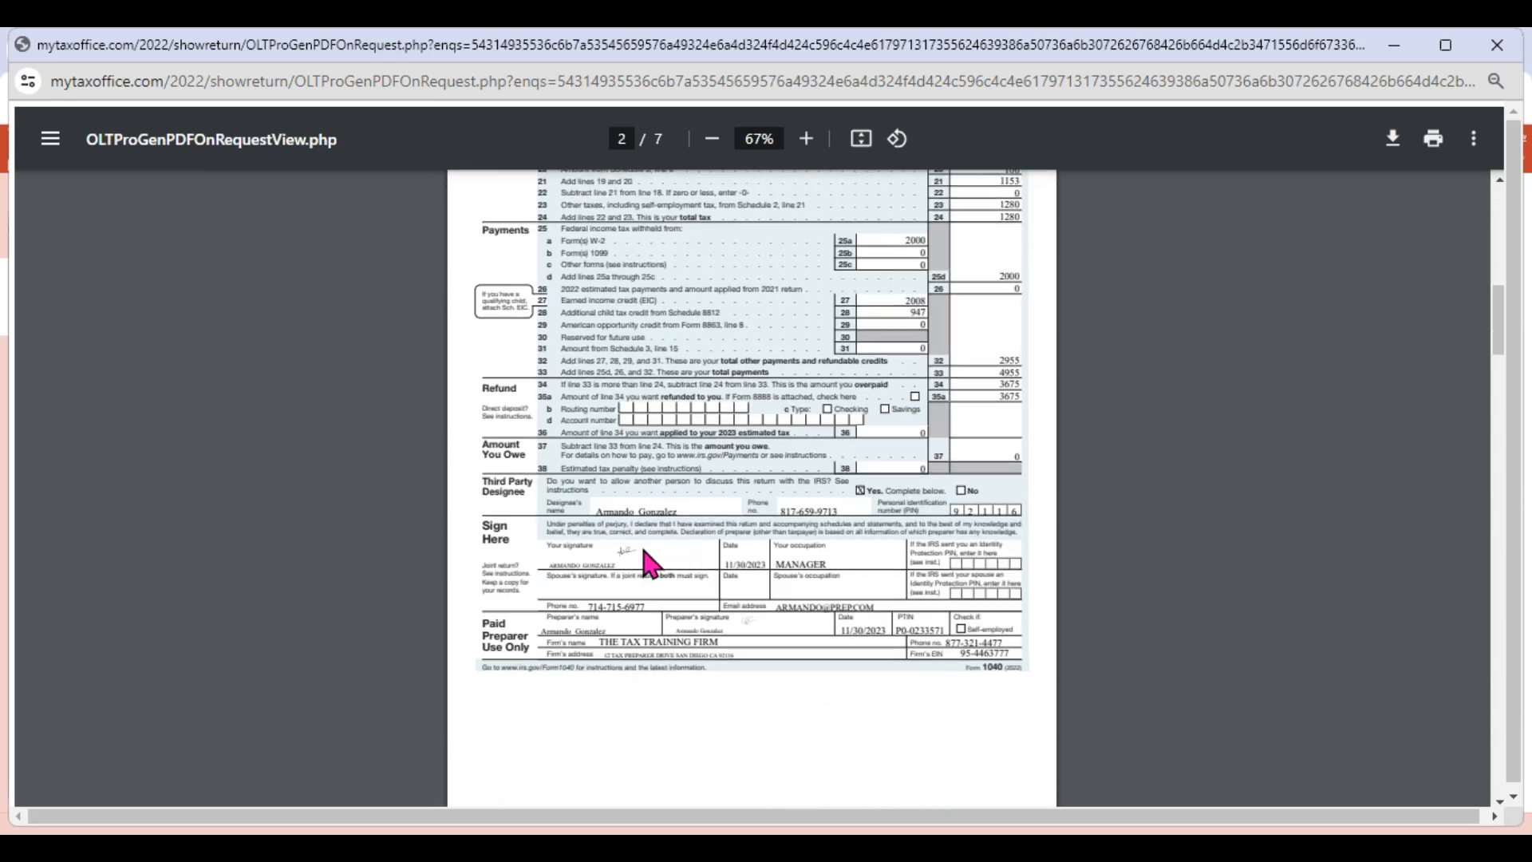
click(759, 622)
scroll(764, 632, down, 20)
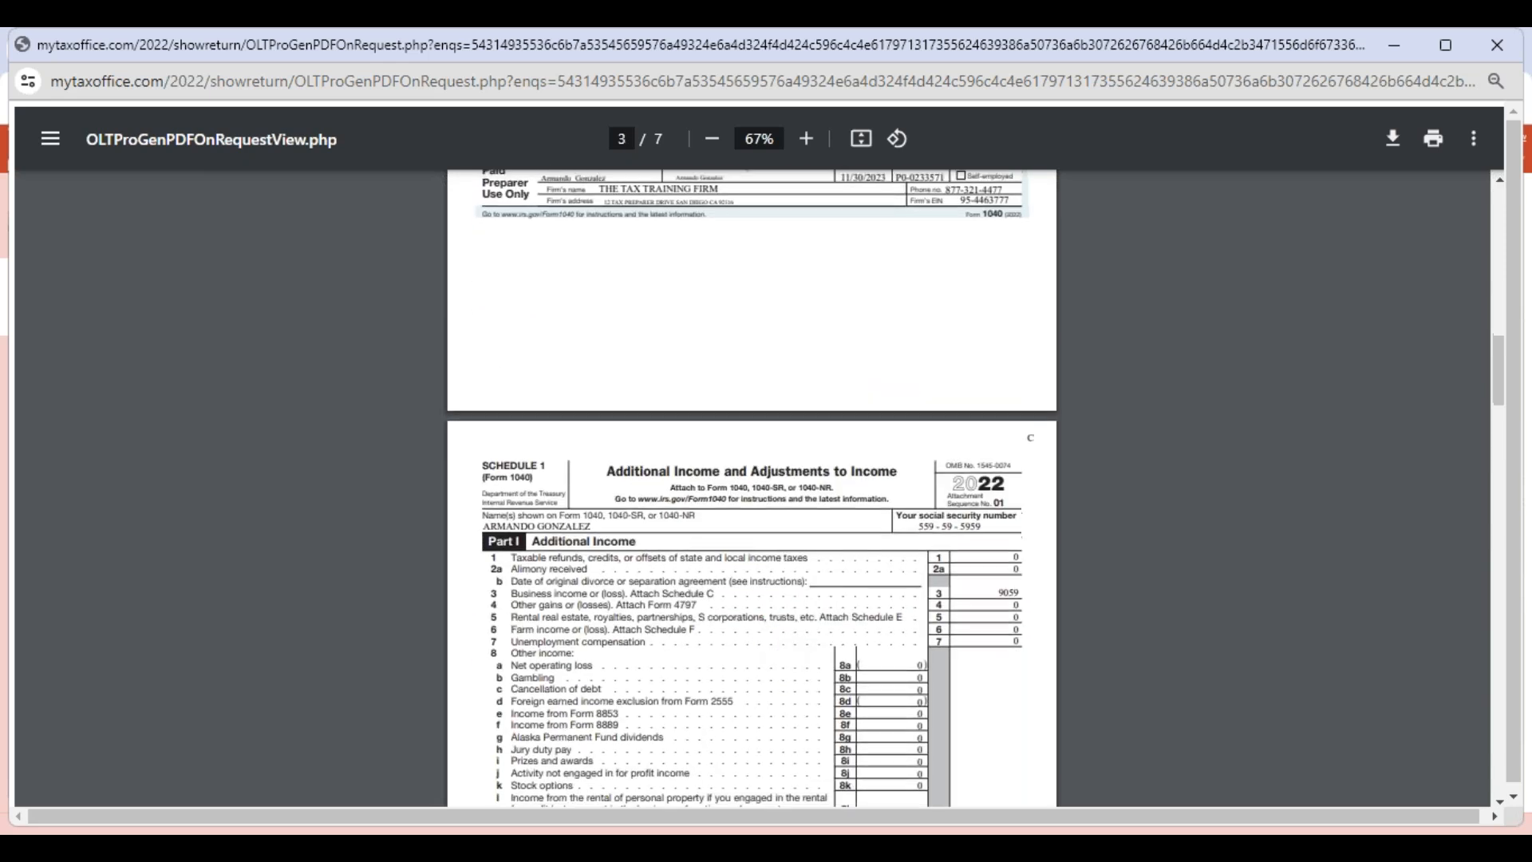
scroll(762, 627, down, 15)
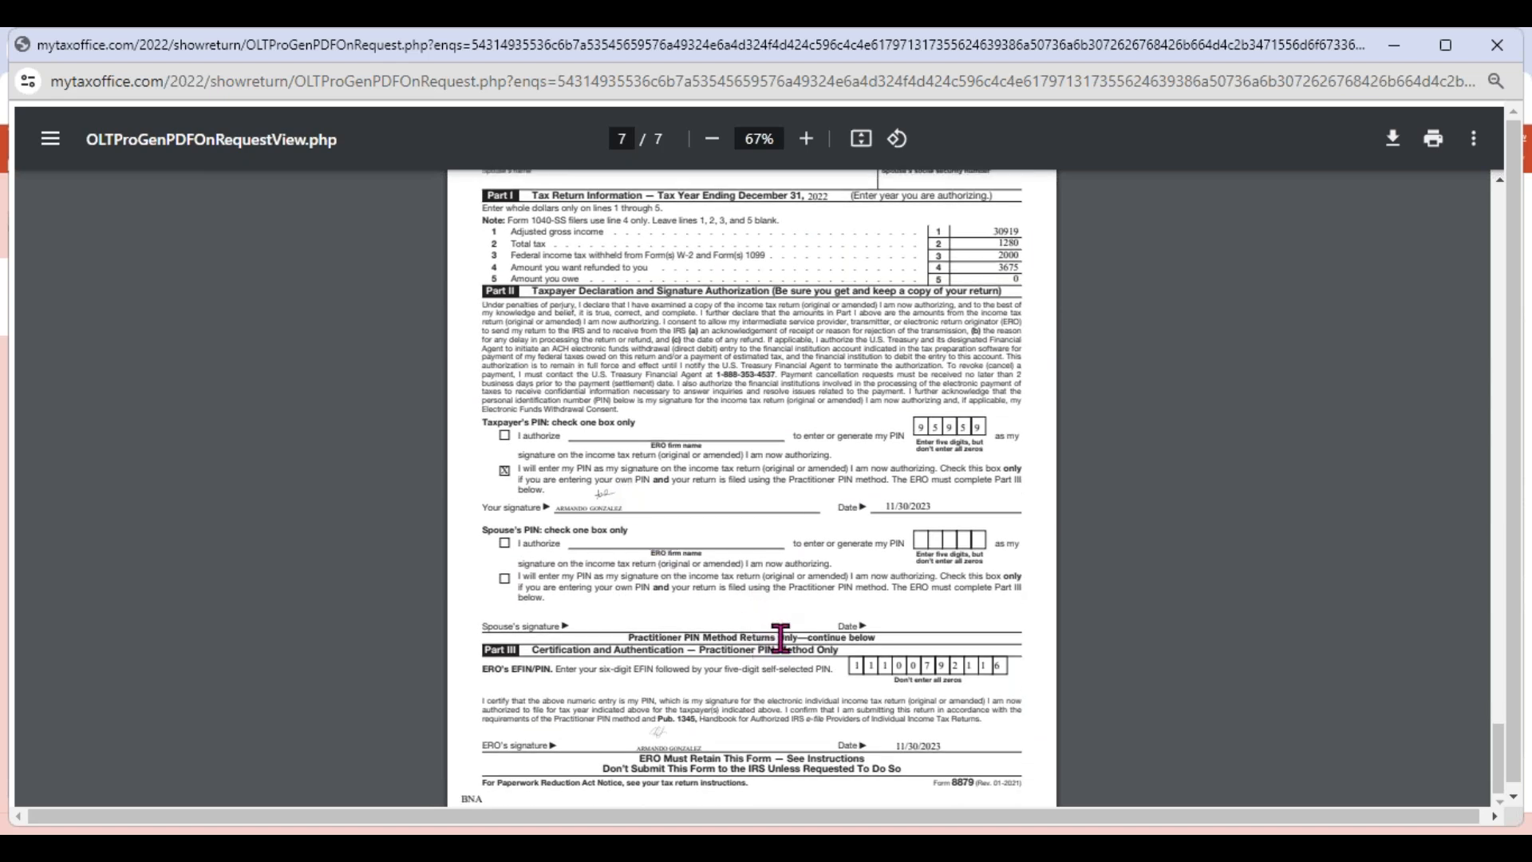
click(1497, 45)
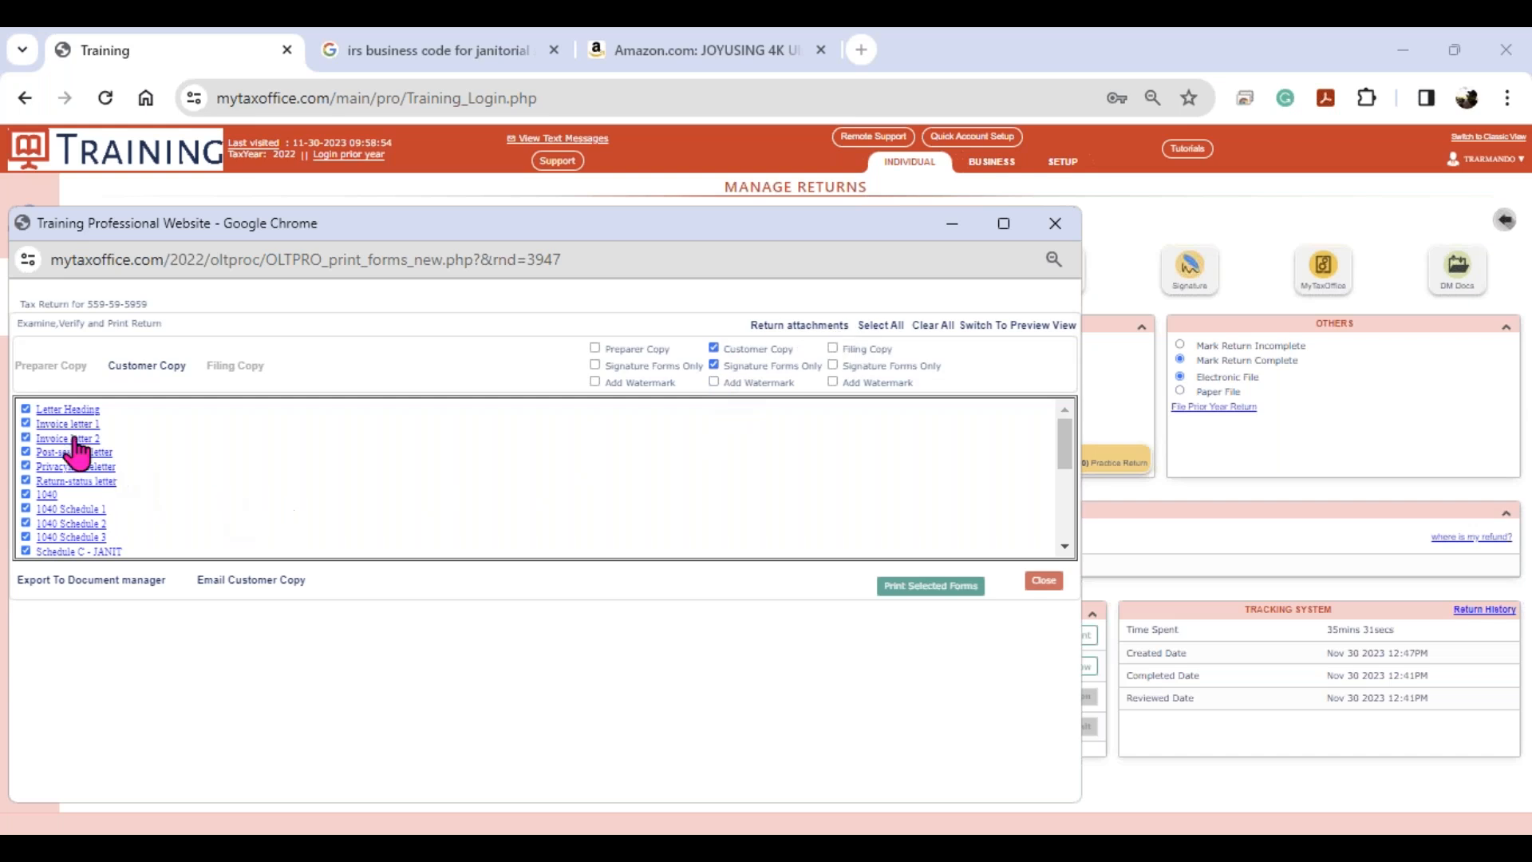
- Deselect Invoice letter 2, the Post-session letter and the Privacynoticeletter from the forms
click(25, 437)
click(25, 451)
click(25, 466)
click(1054, 230)
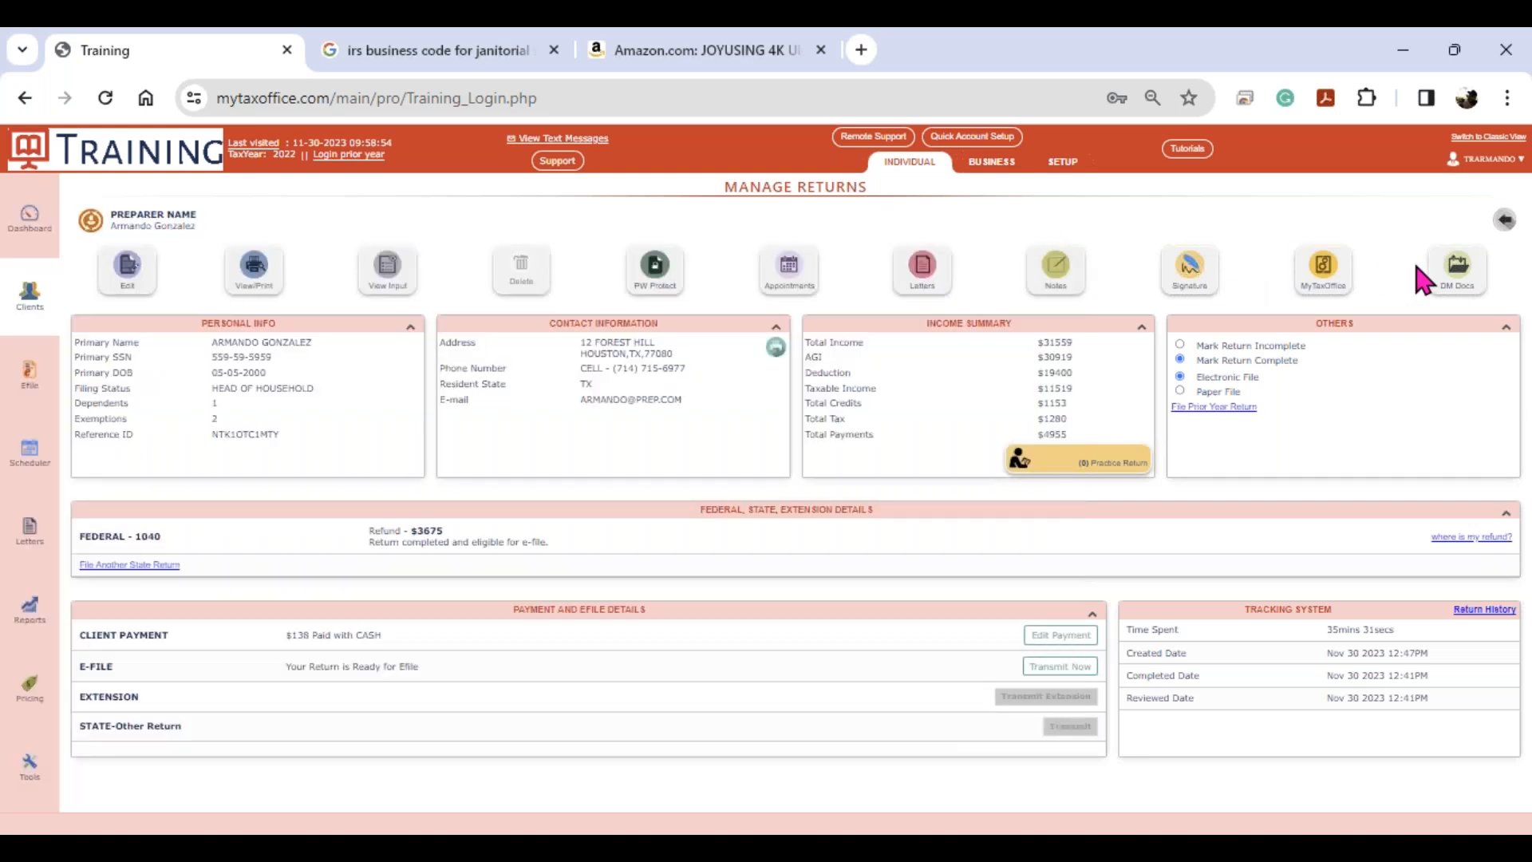
click(1458, 275)
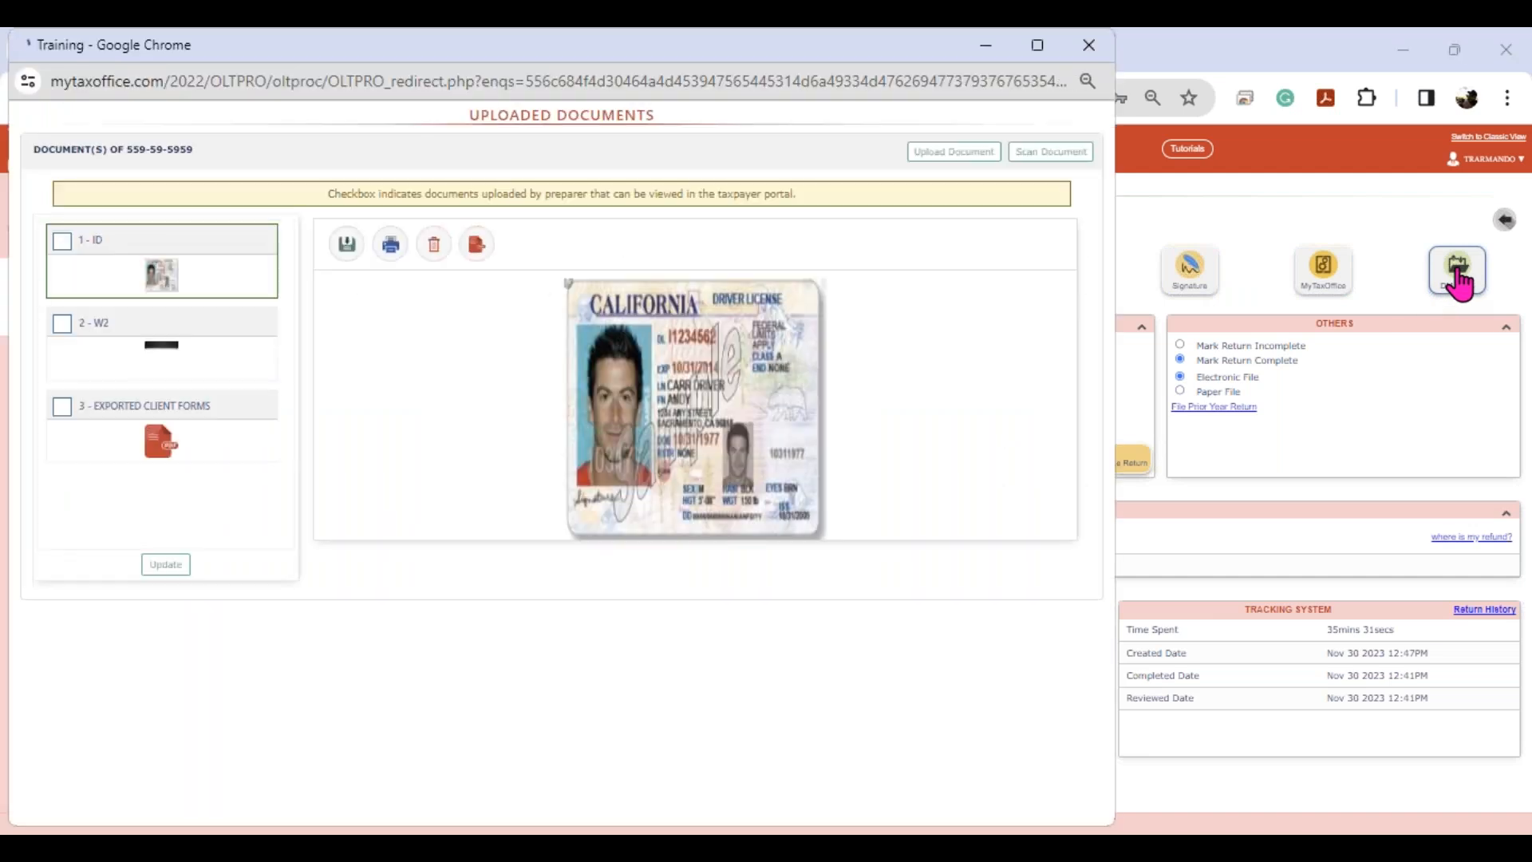
click(171, 295)
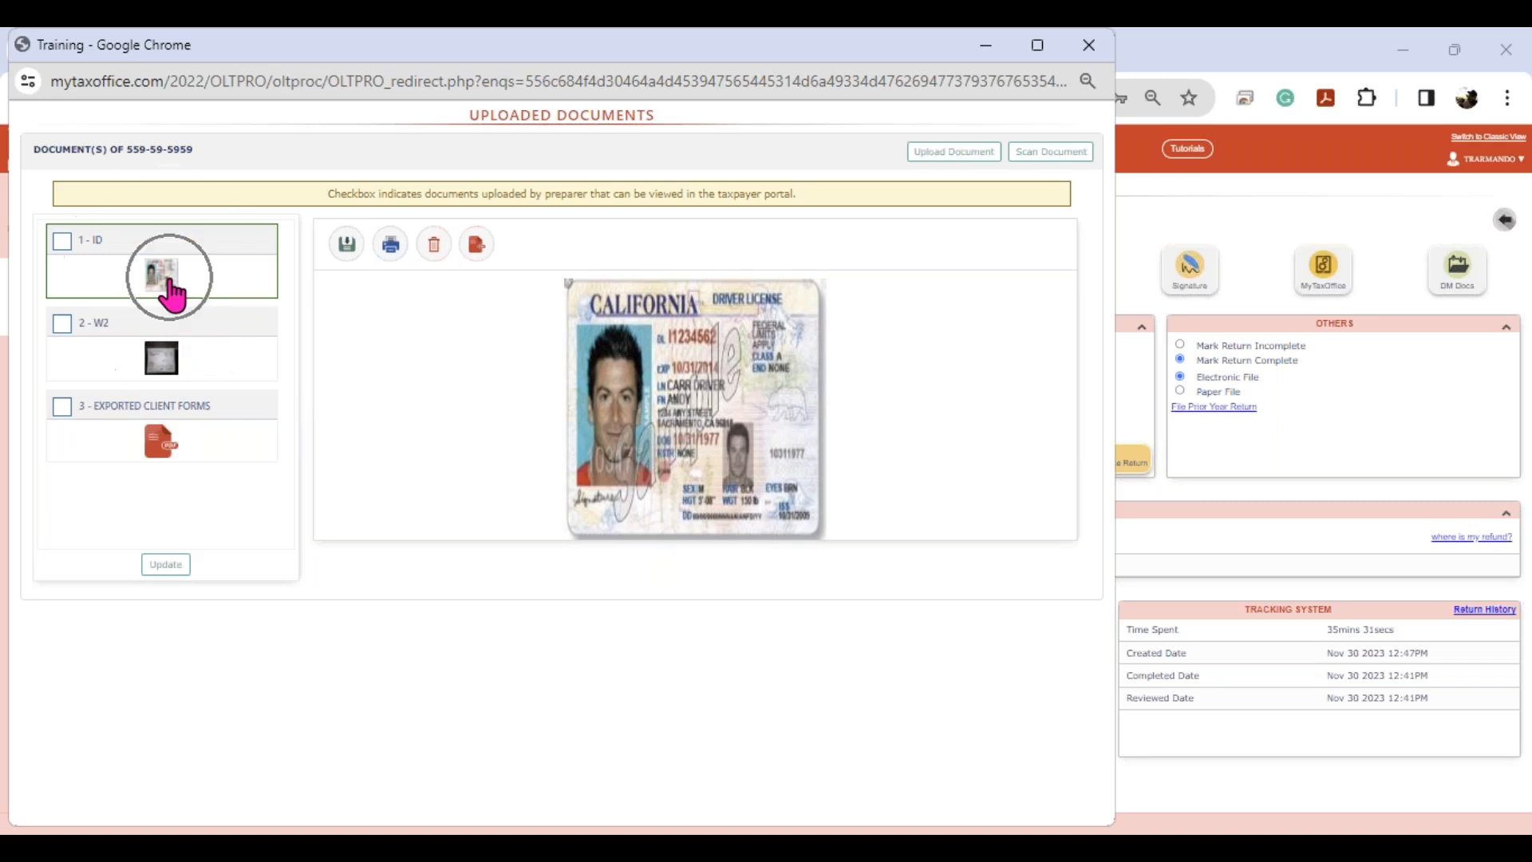
click(165, 365)
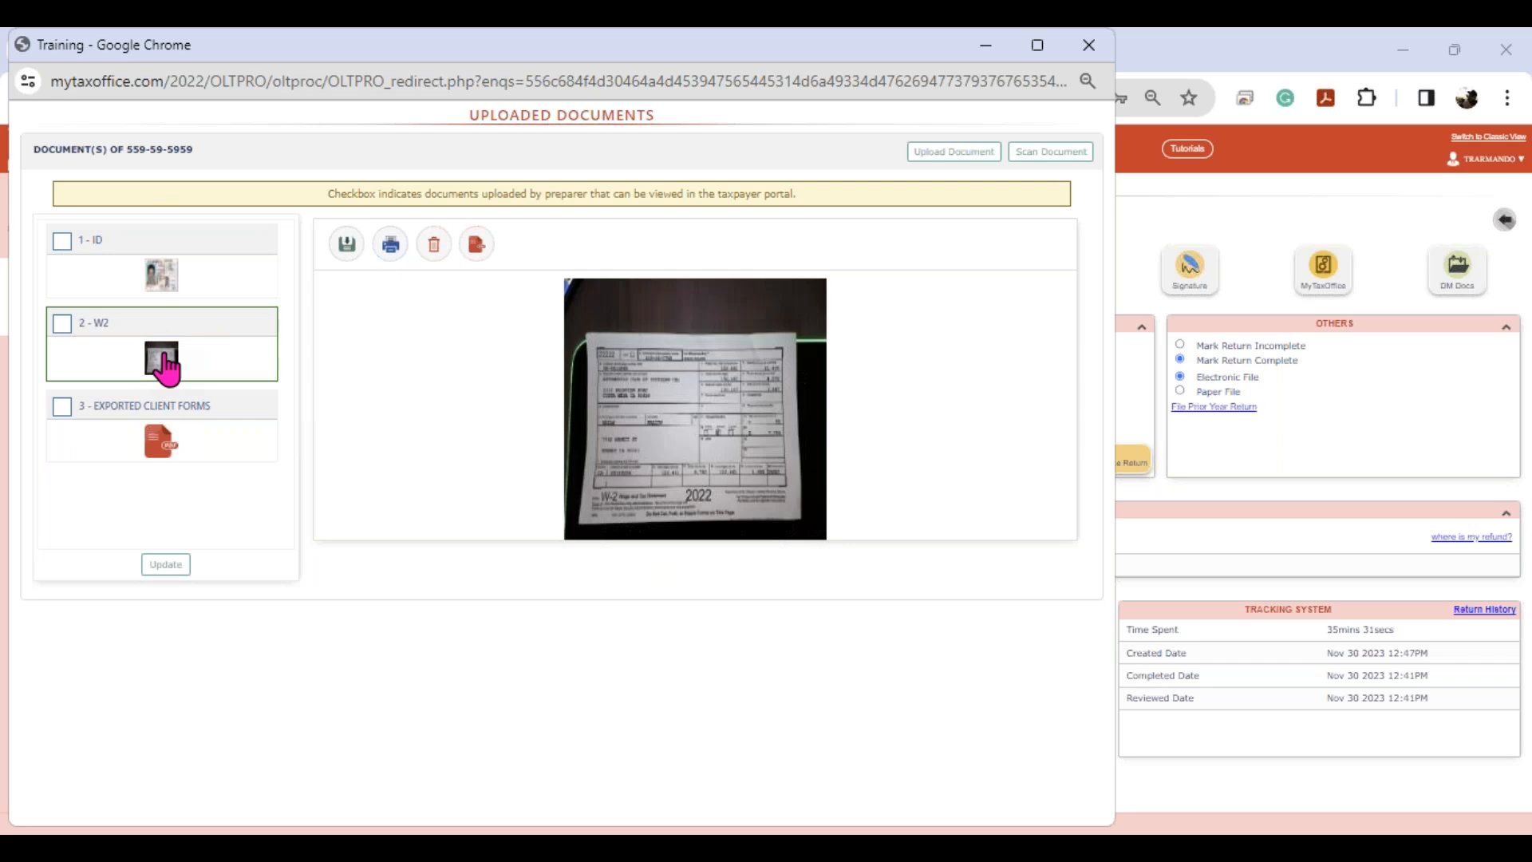
click(160, 444)
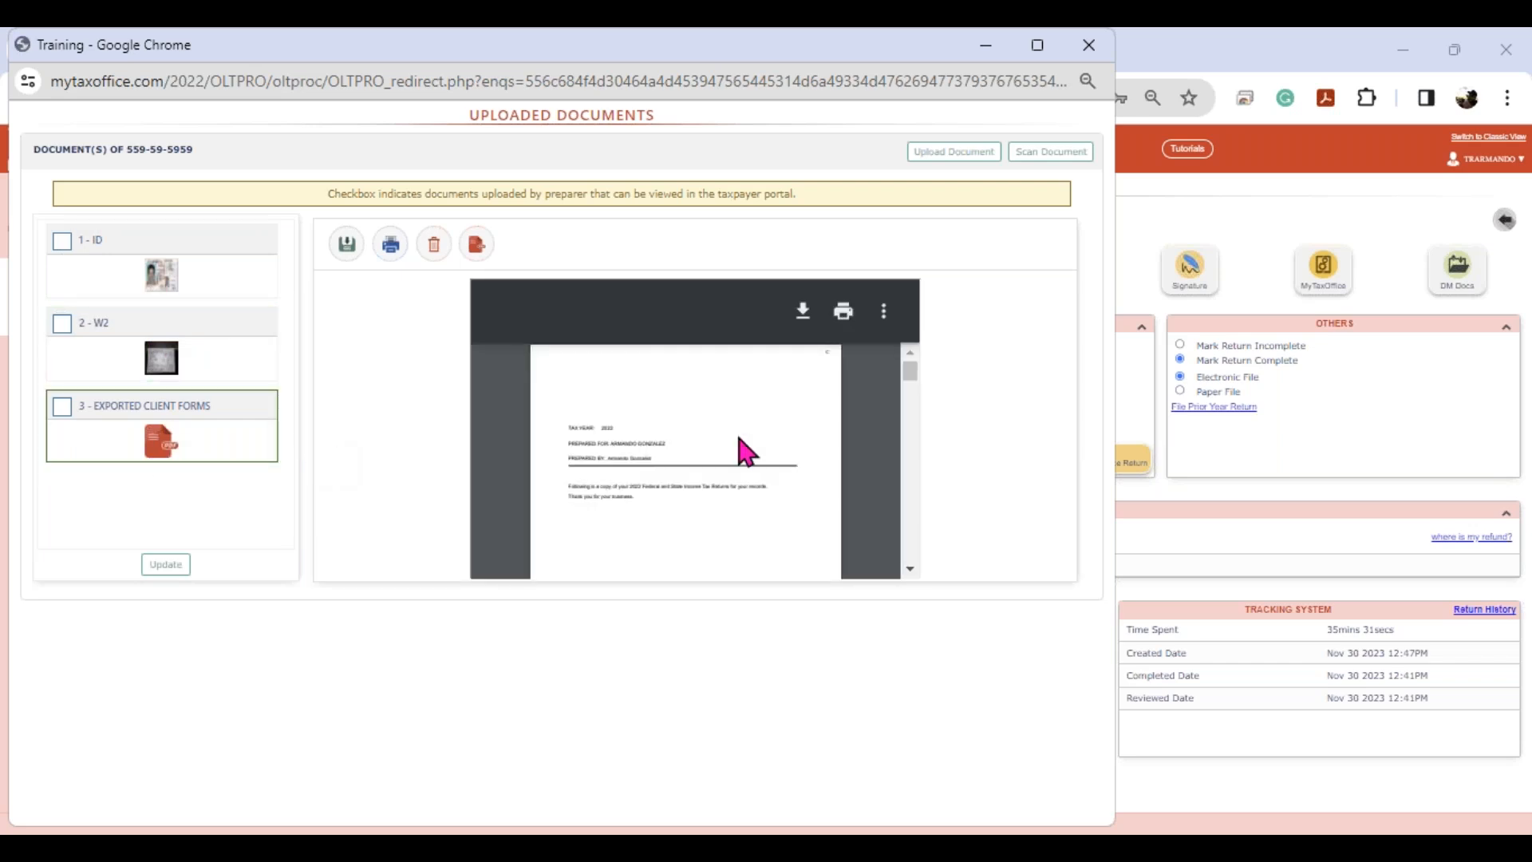
scroll(791, 444, down, 10)
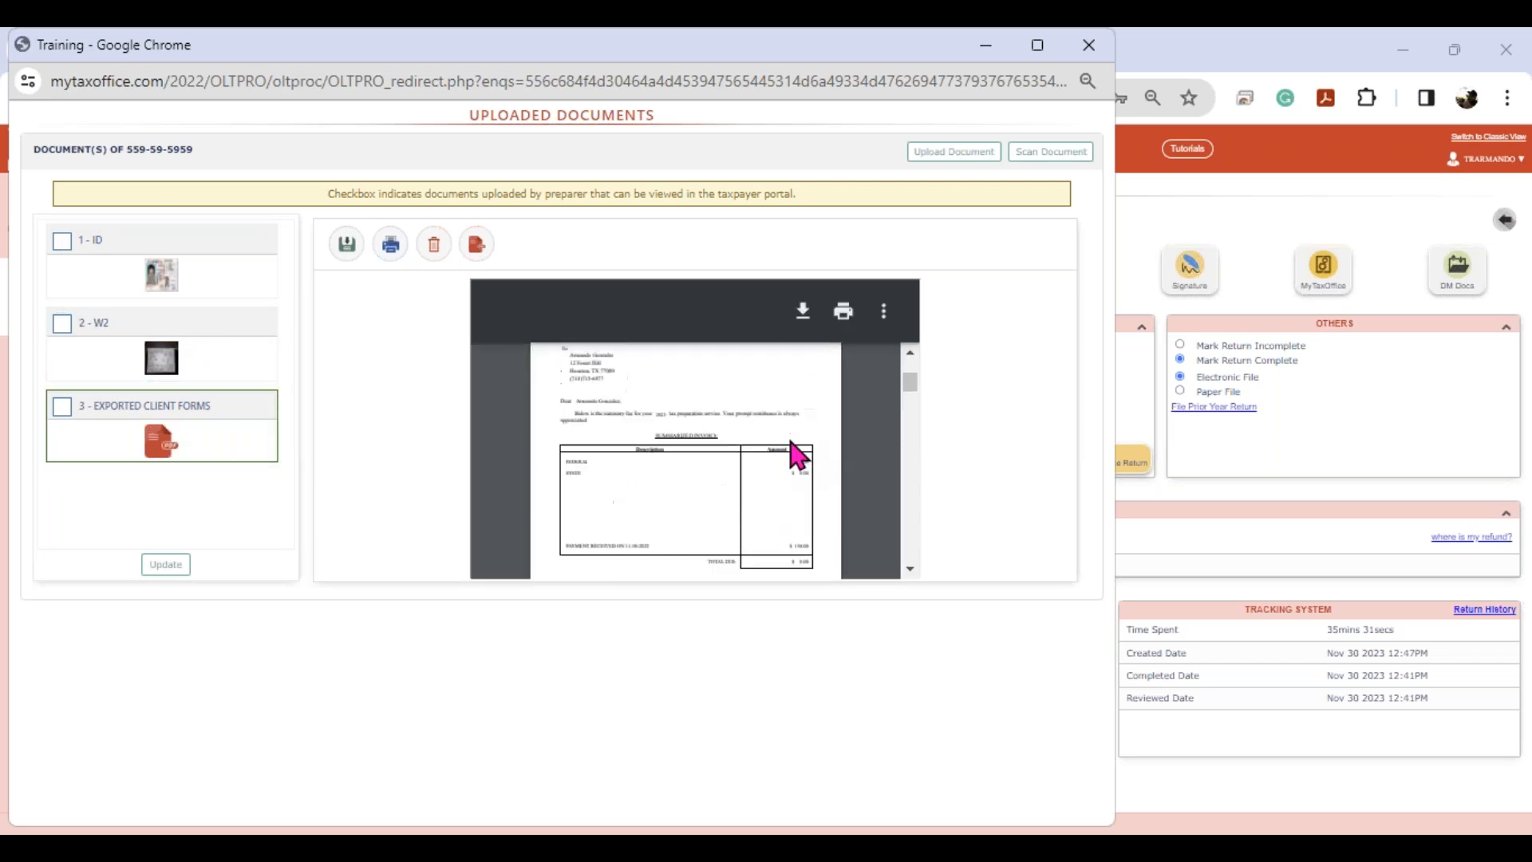
scroll(798, 455, down, 8)
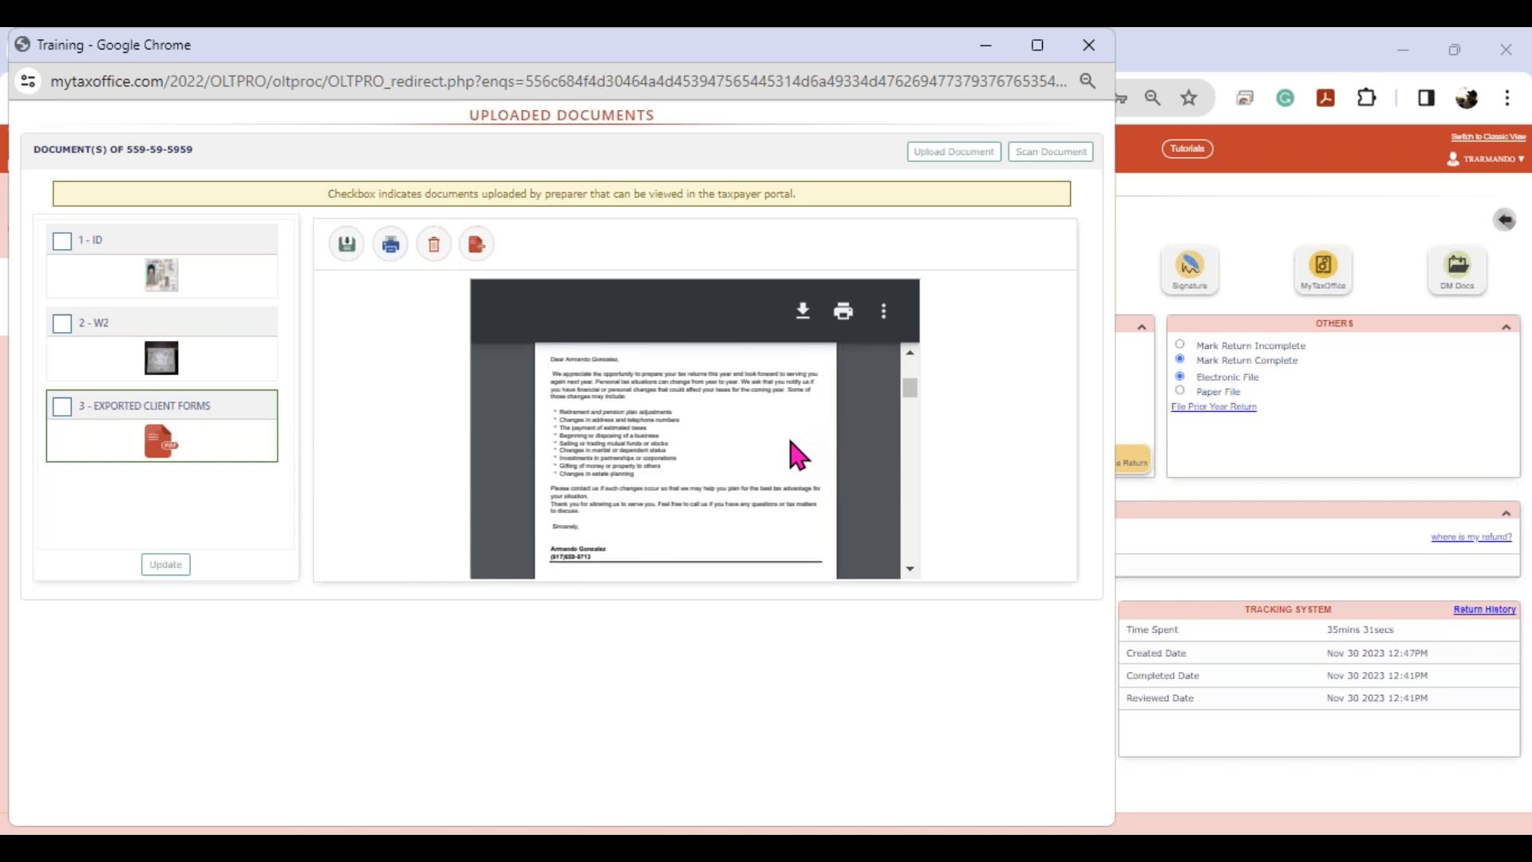
scroll(798, 453, down, 10)
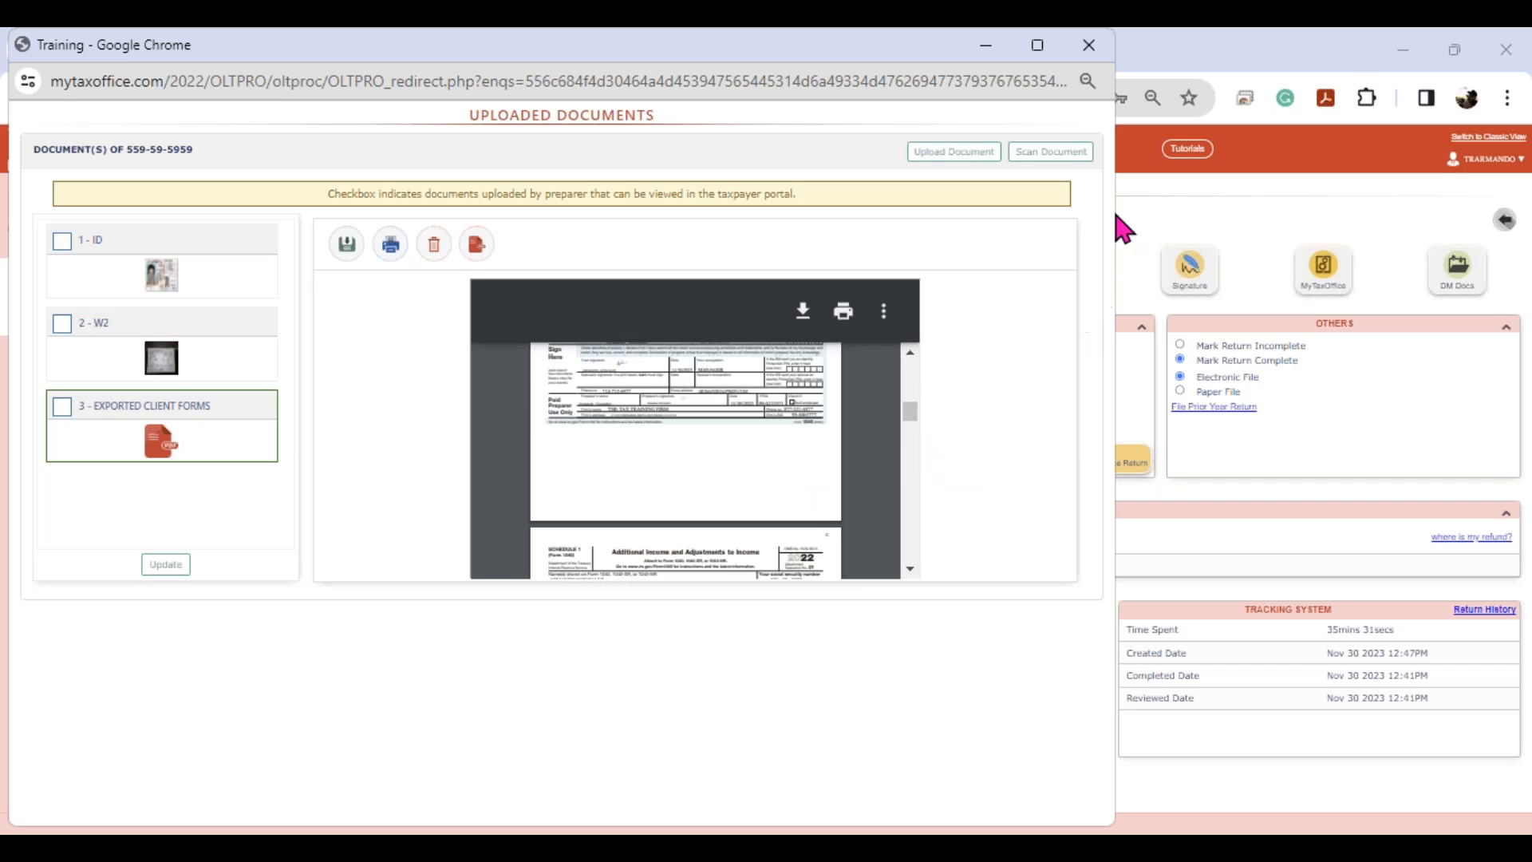
click(1086, 50)
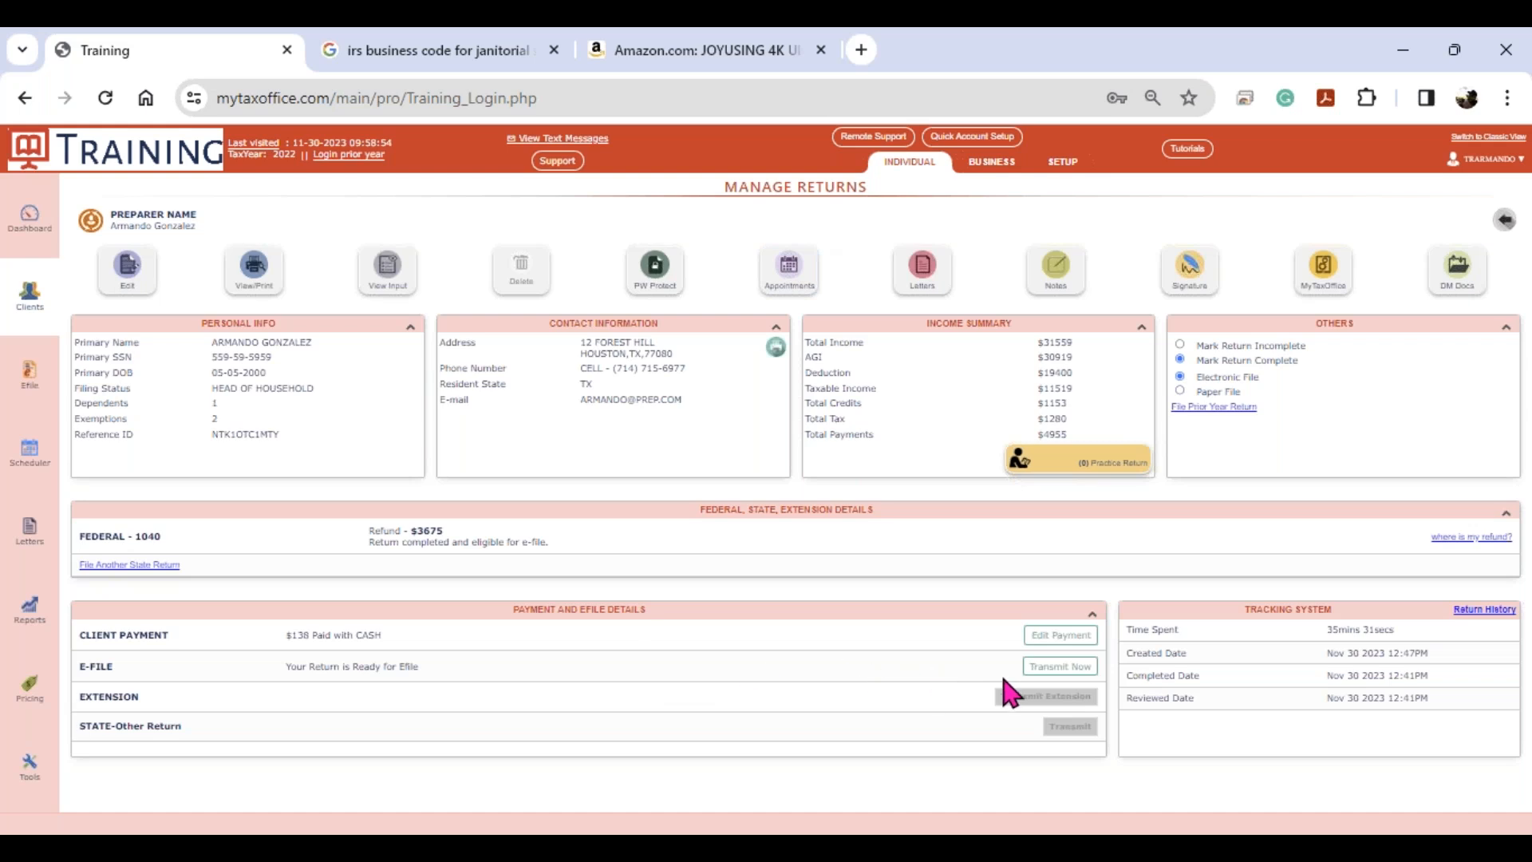
- Queue the federal 1040 for e-file, check it in the Efile queue, then return to Dashboard
click(1042, 677)
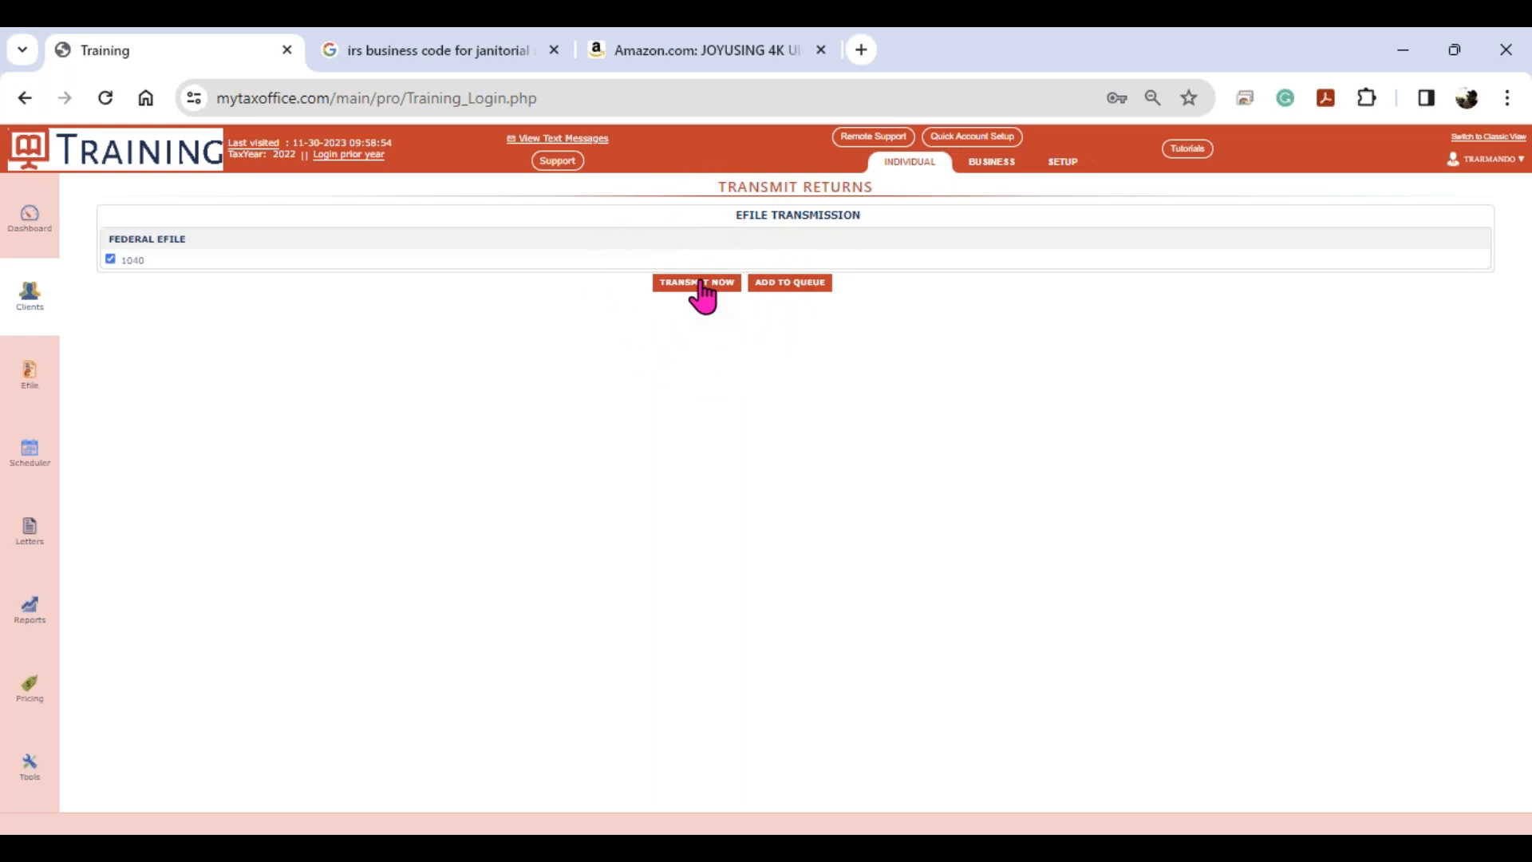
click(789, 283)
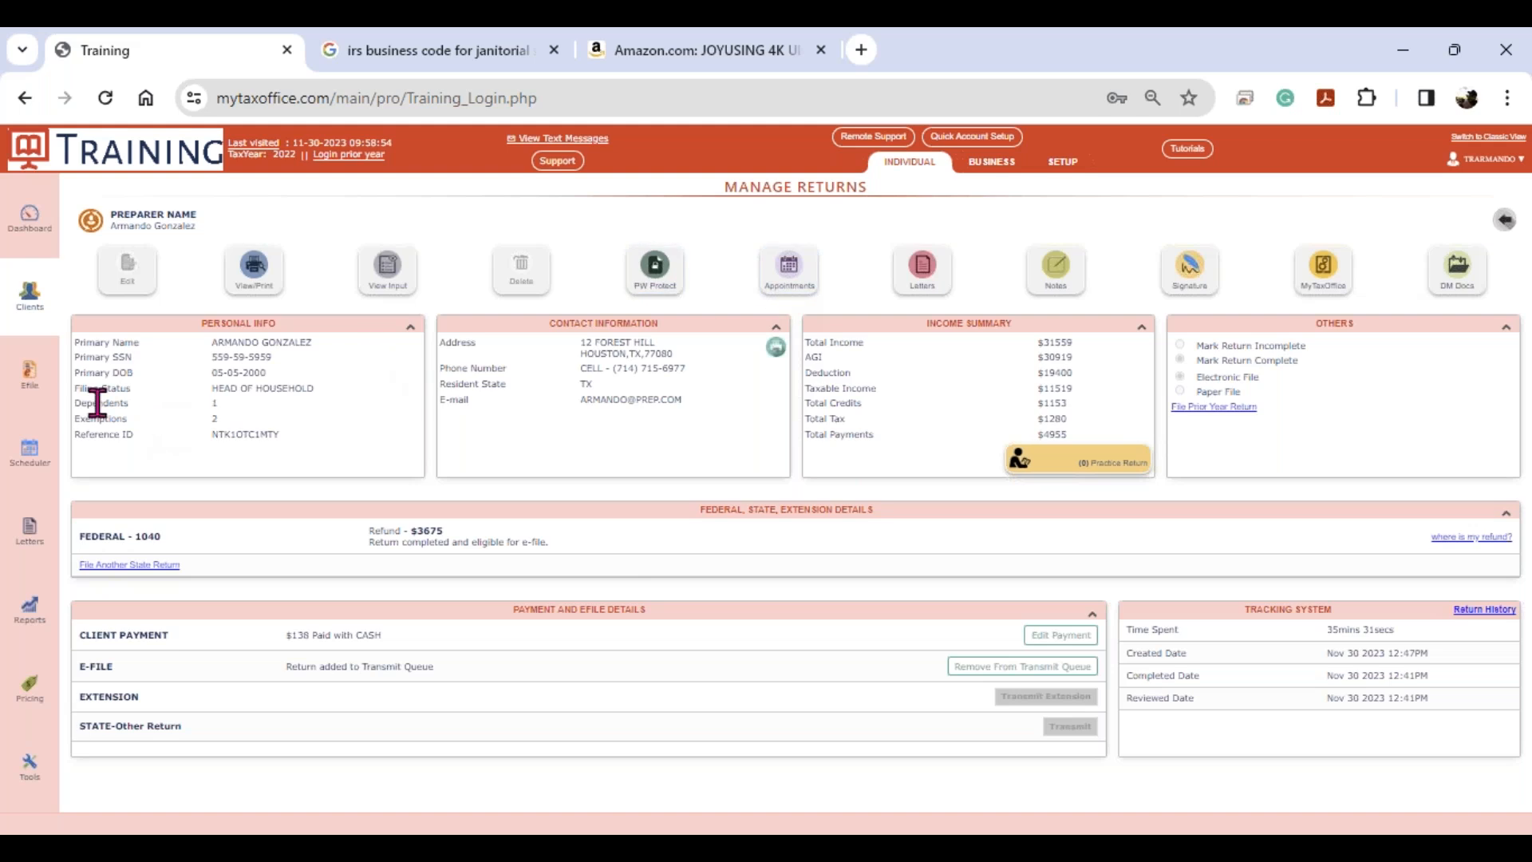
click(39, 391)
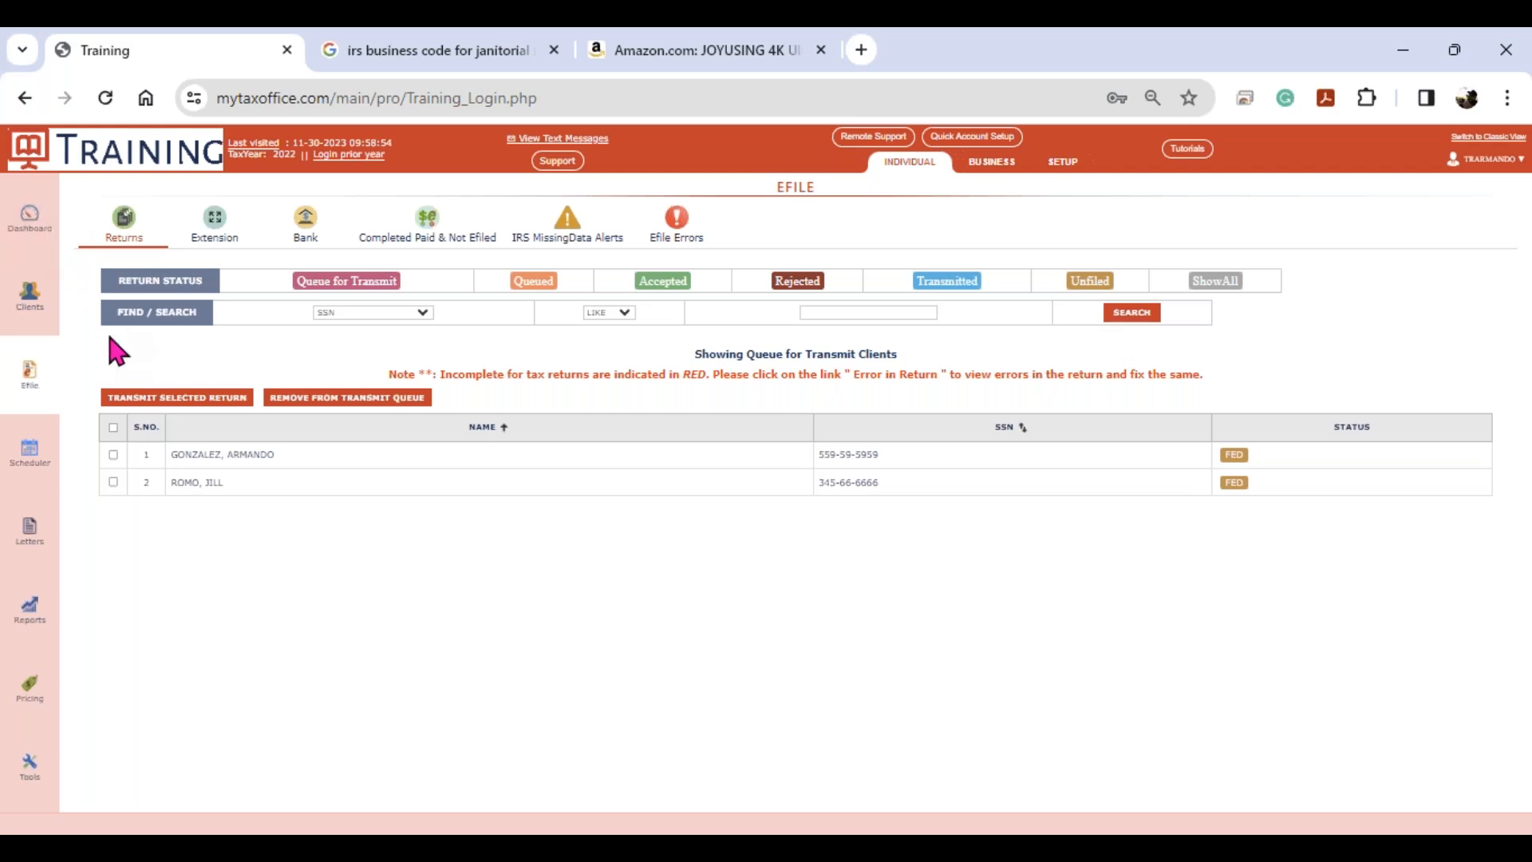
click(44, 232)
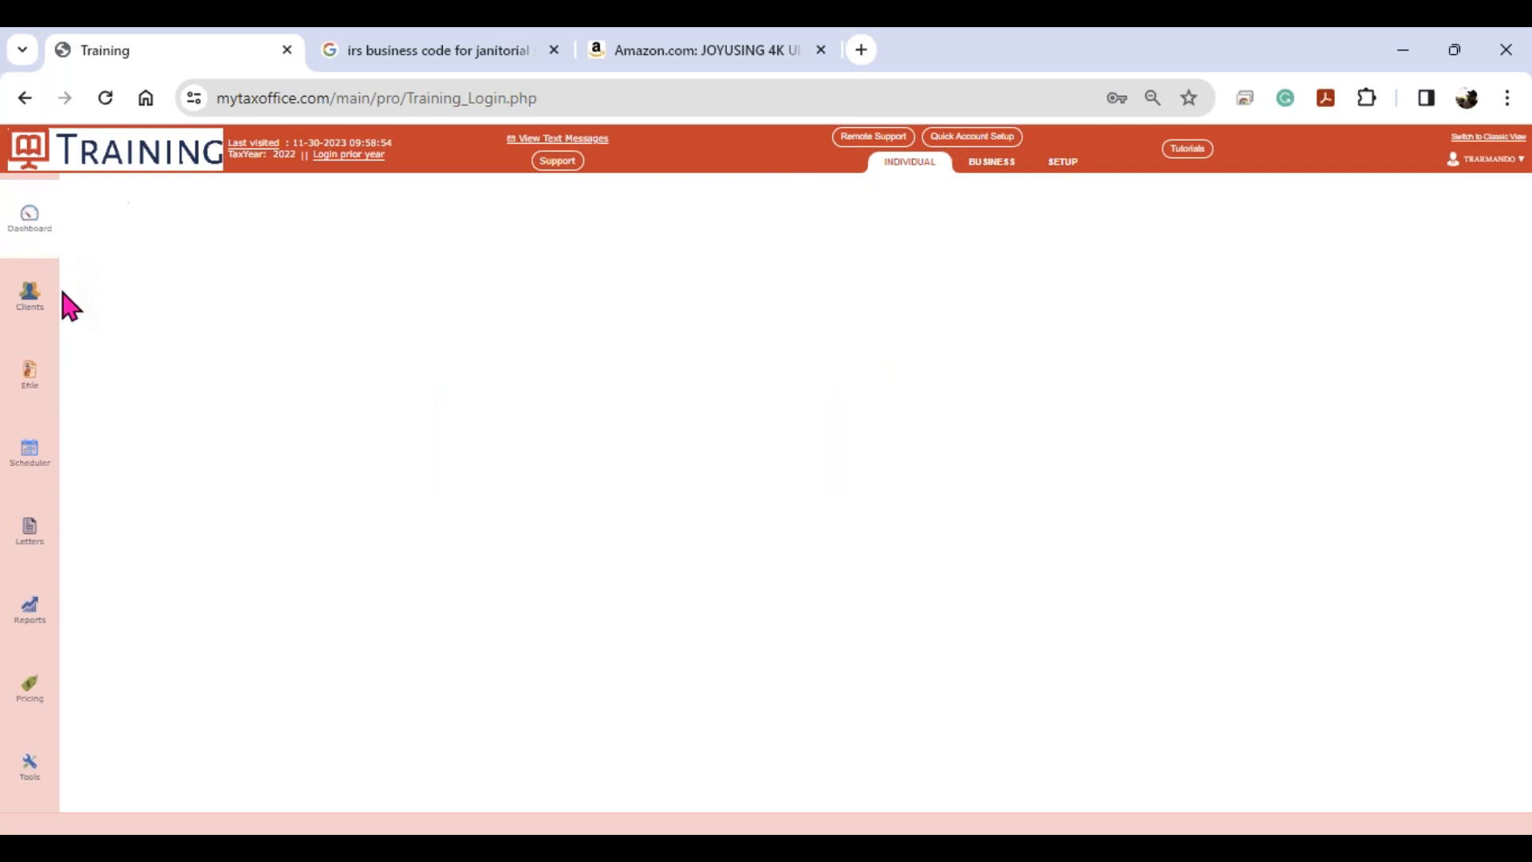